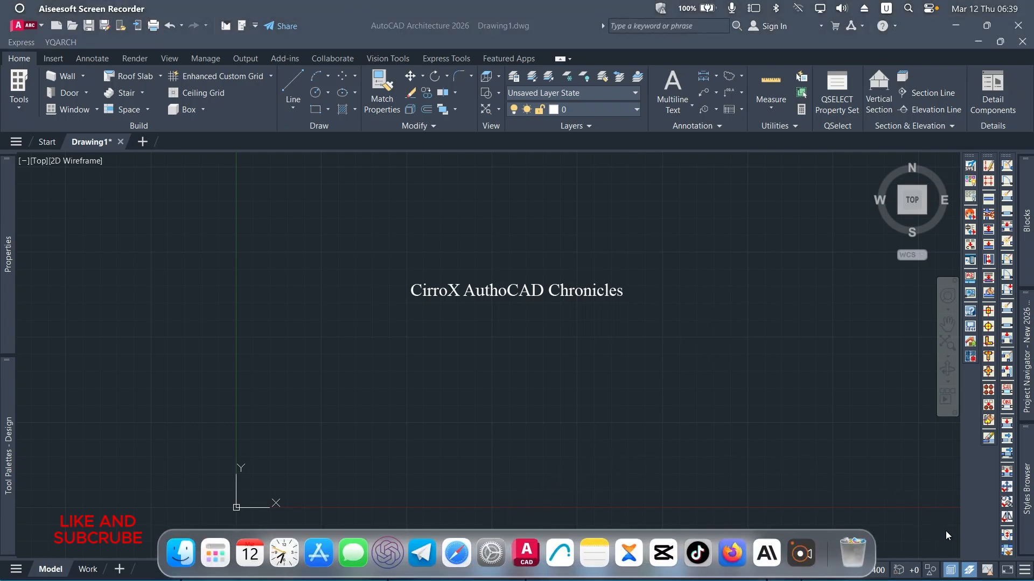
Start the outline with a 14400 vertical line drawn upward, followed by a 13200 horizontal line to the right
click(573, 452)
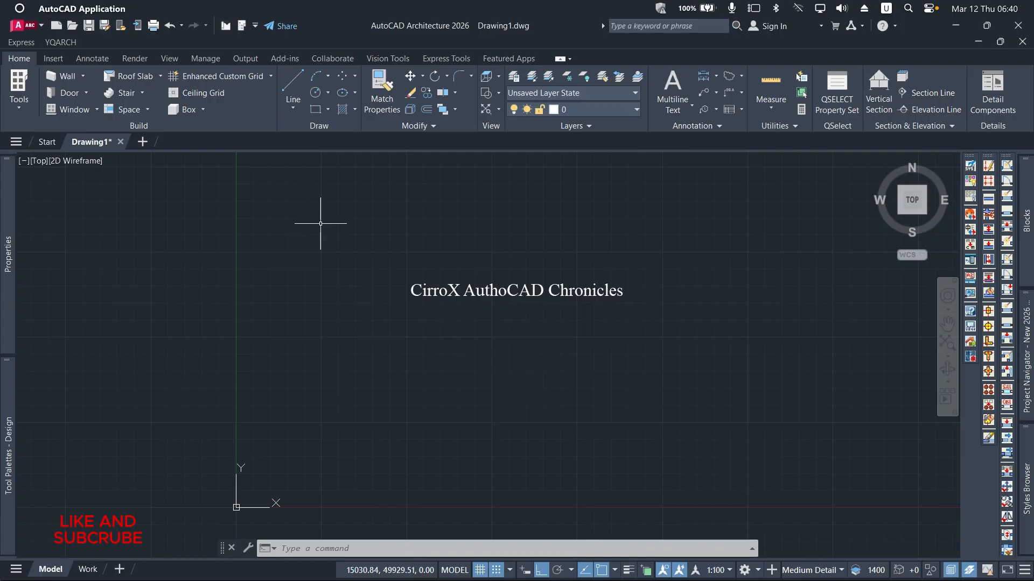
click(291, 83)
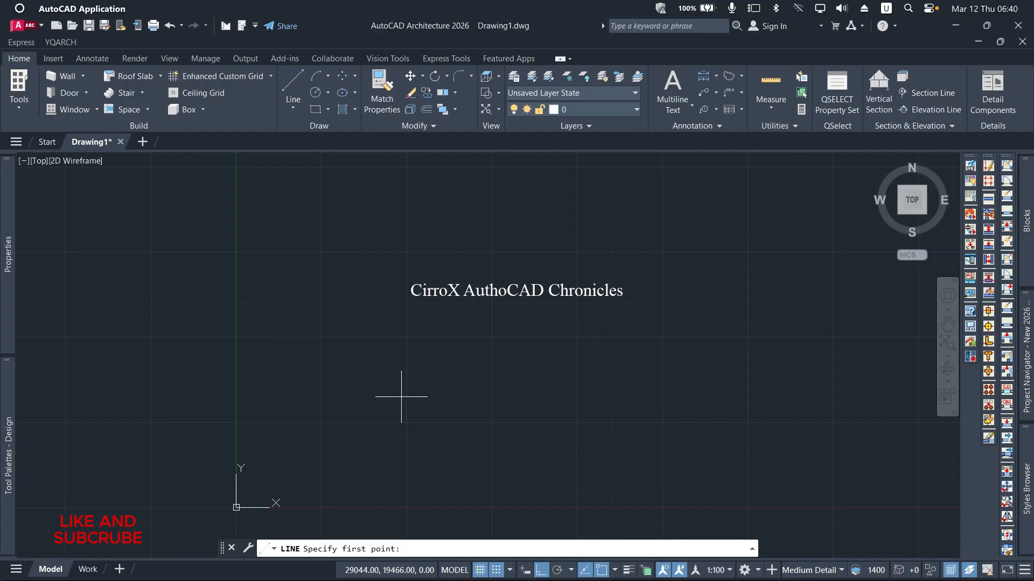
click(401, 434)
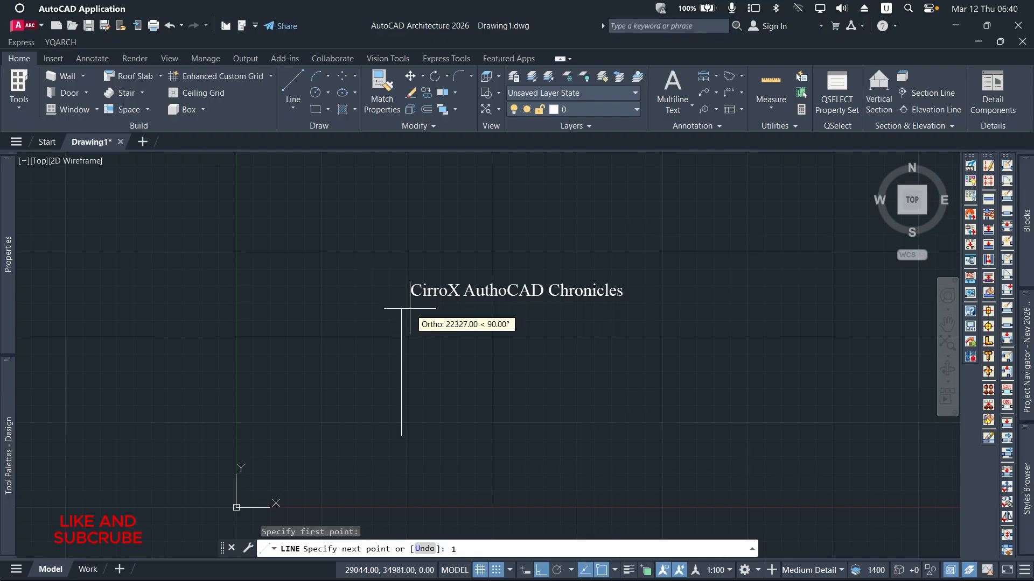
text(4400)
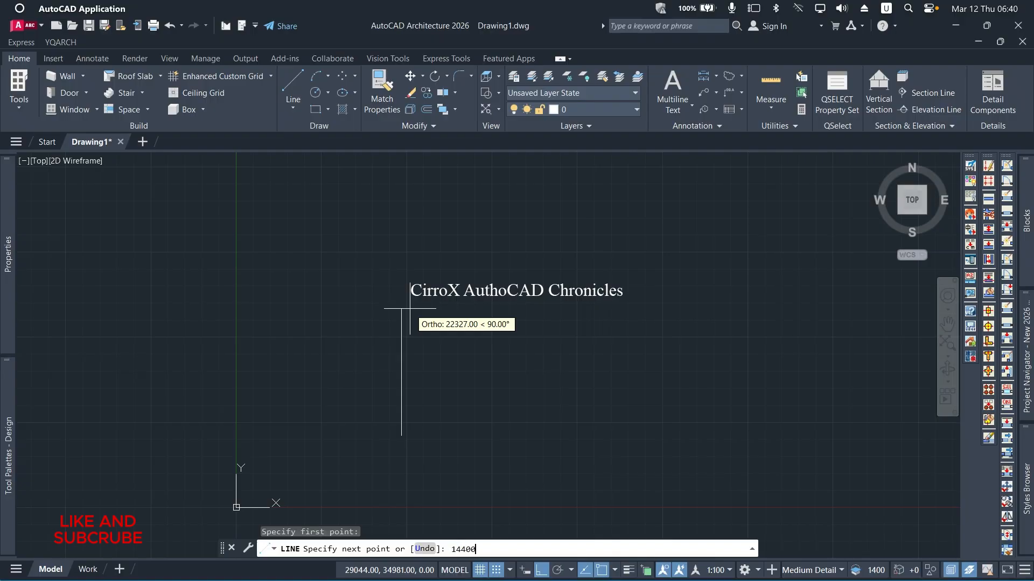
key(Return)
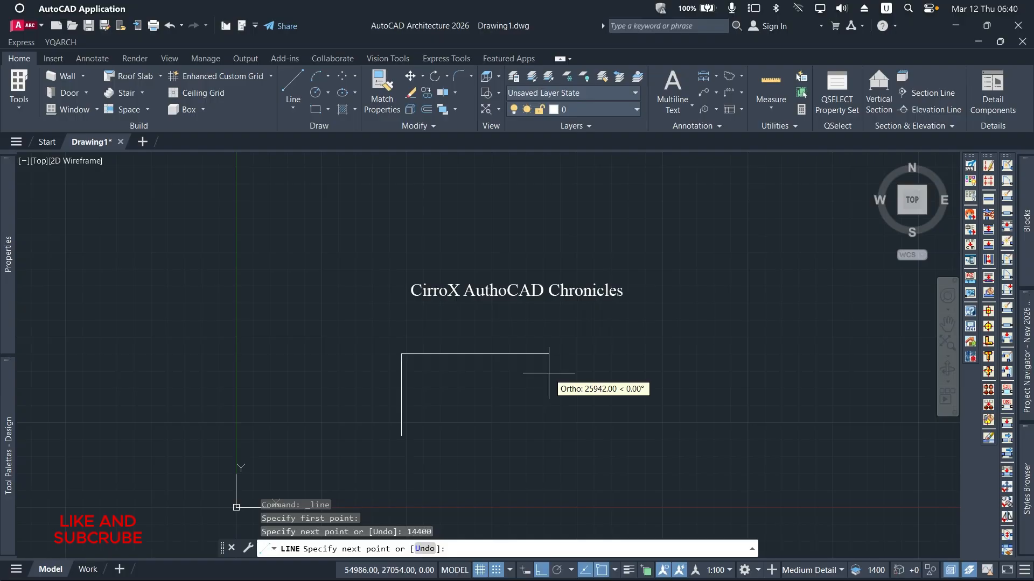
text(13200)
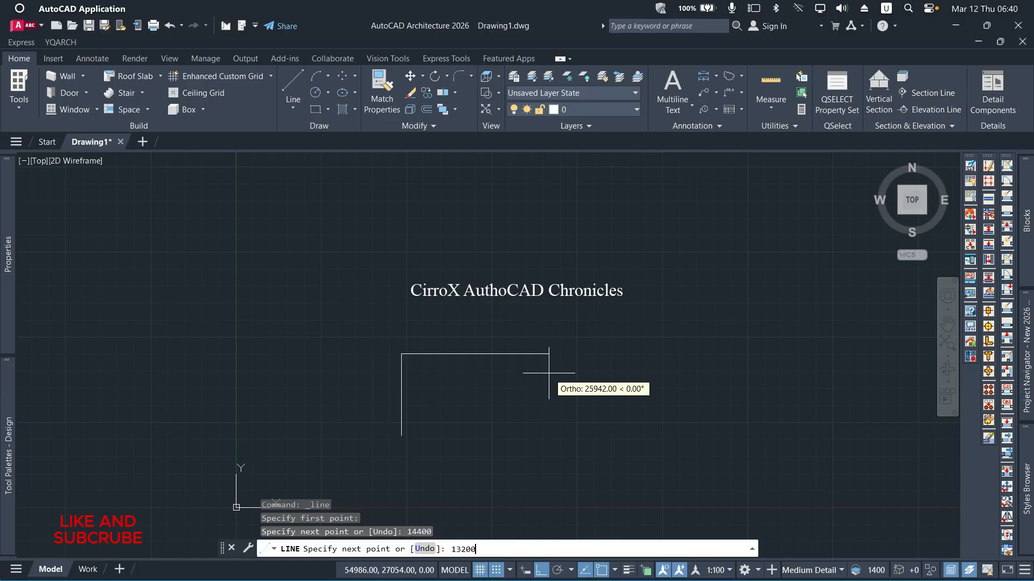
key(Return)
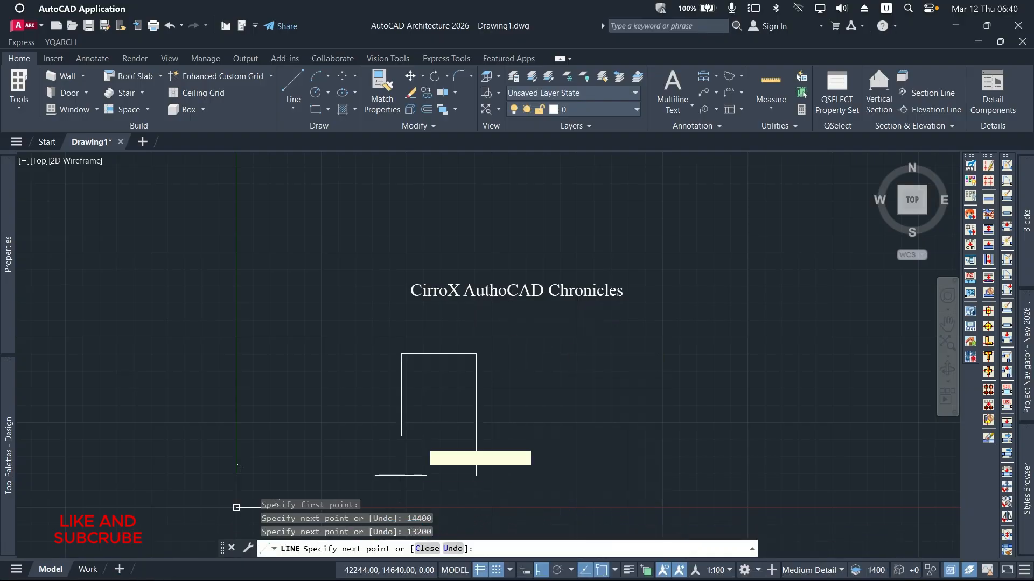
Complete the rectangle with its right side down to the start point's level and its bottom side back to the start point
scroll(415, 506, up, 3)
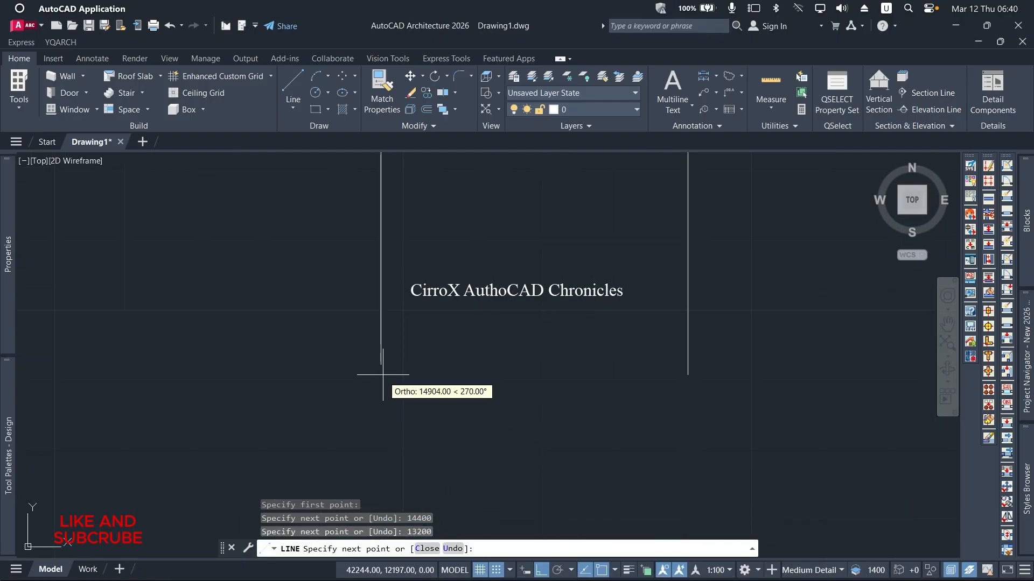
click(431, 374)
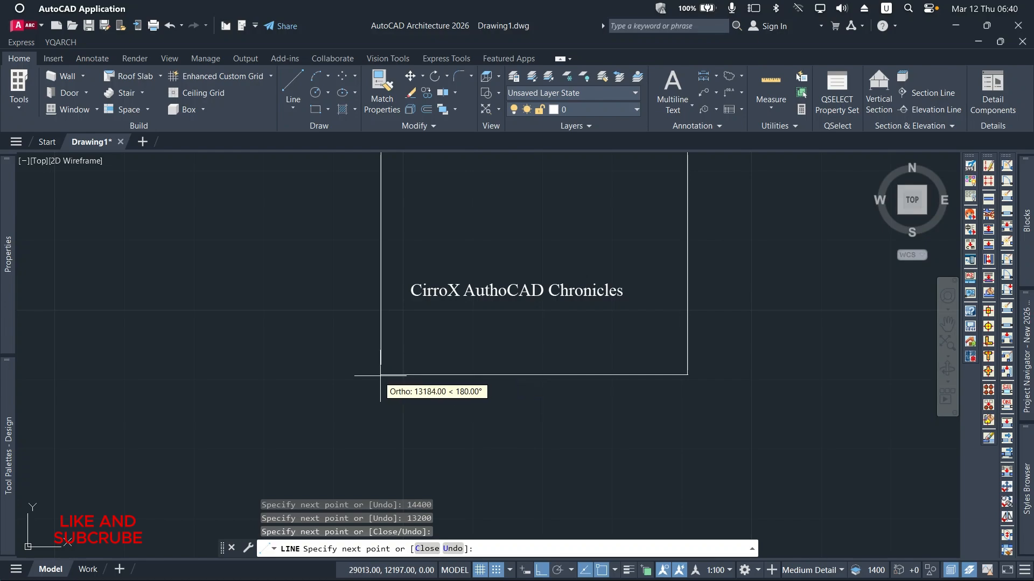
key(ctrl+z)
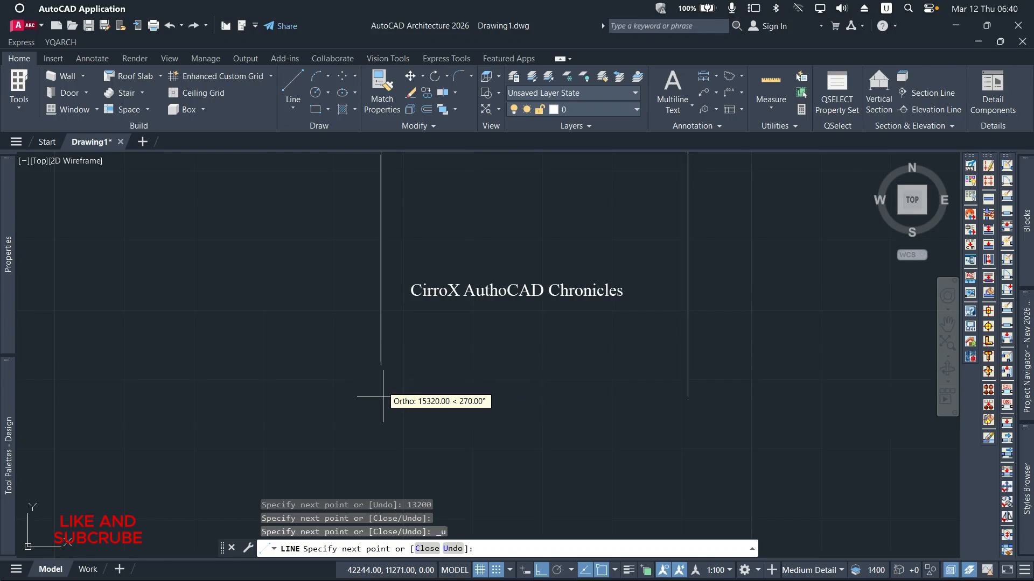
click(381, 364)
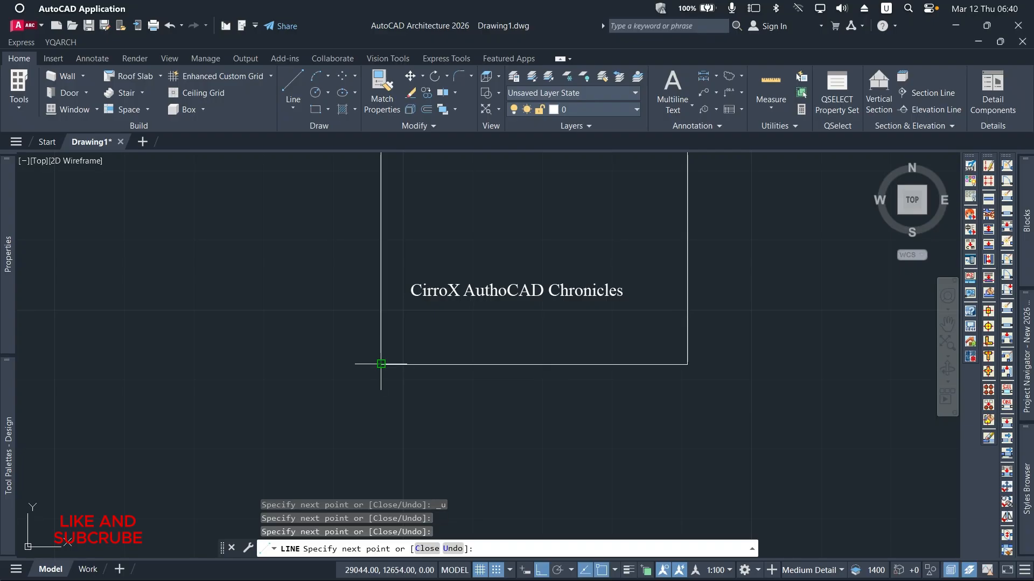
right_click(382, 365)
click(410, 373)
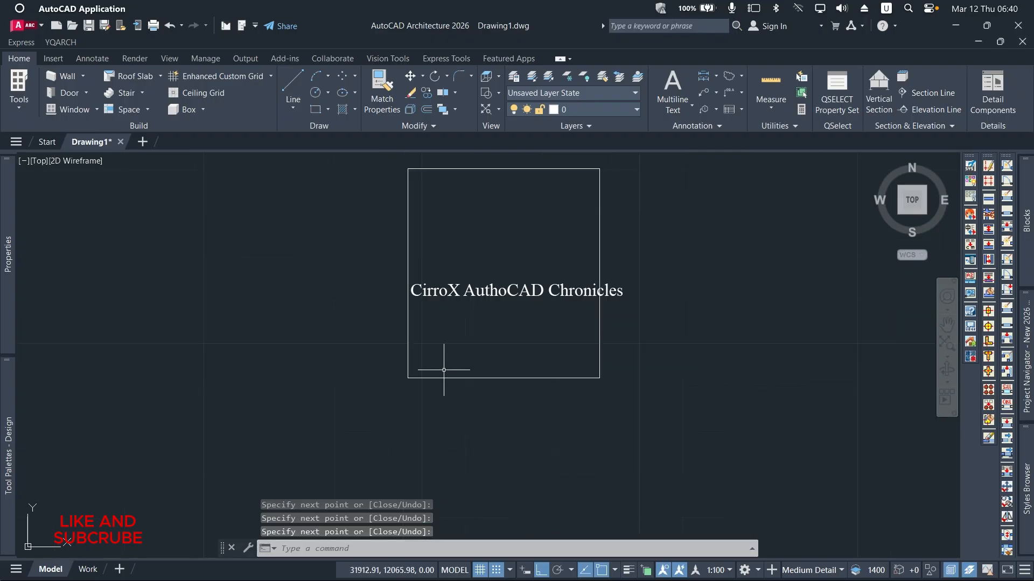
Offset the rectangle's left side 4600 to the right, inside the outline
click(466, 261)
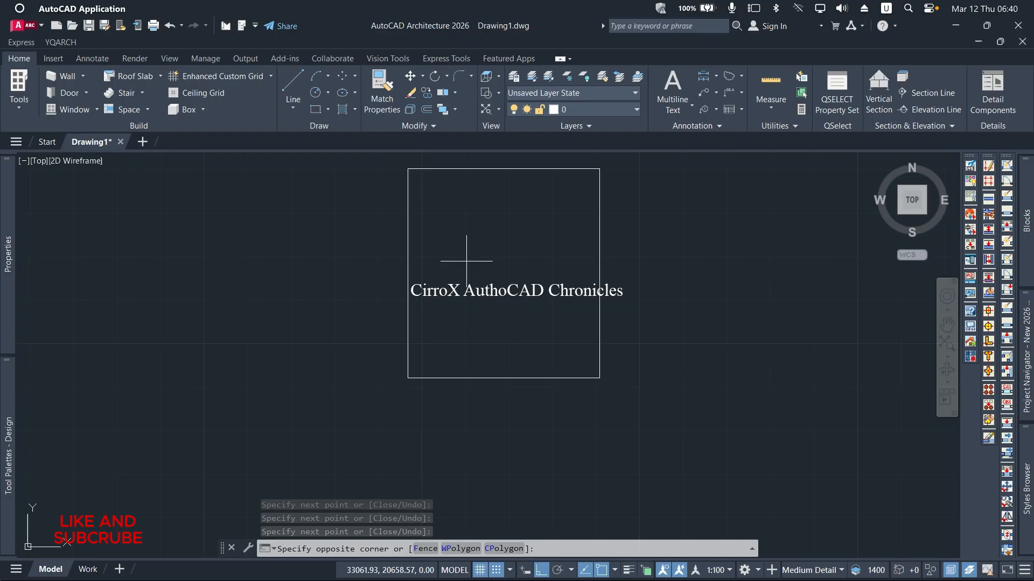
click(260, 323)
click(425, 110)
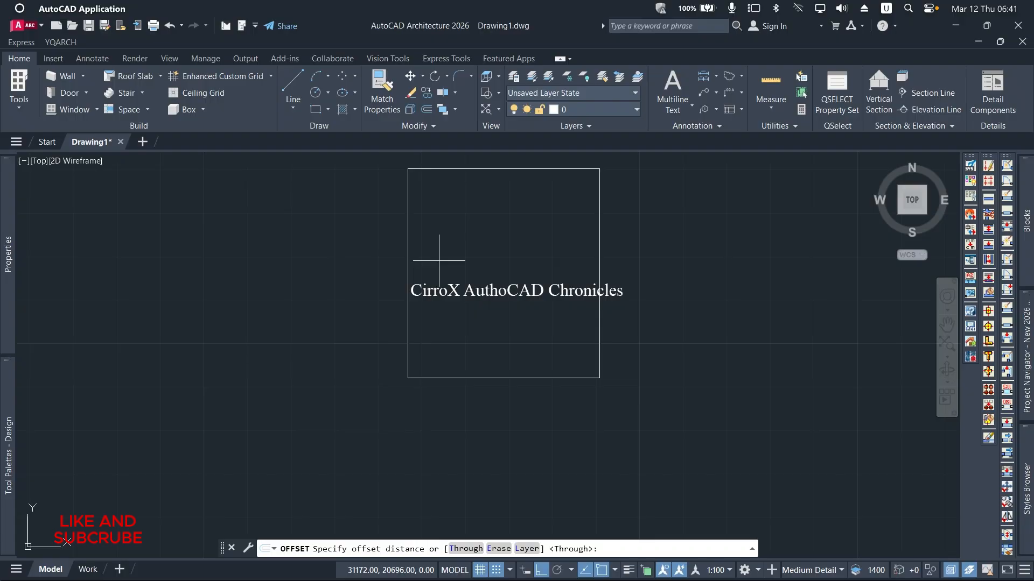
text(4600)
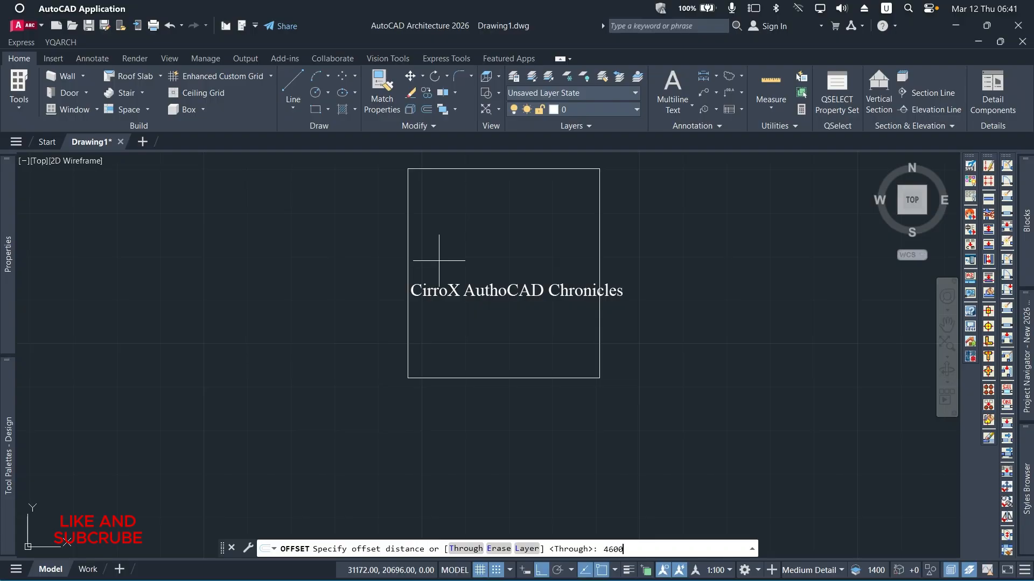
key(Return)
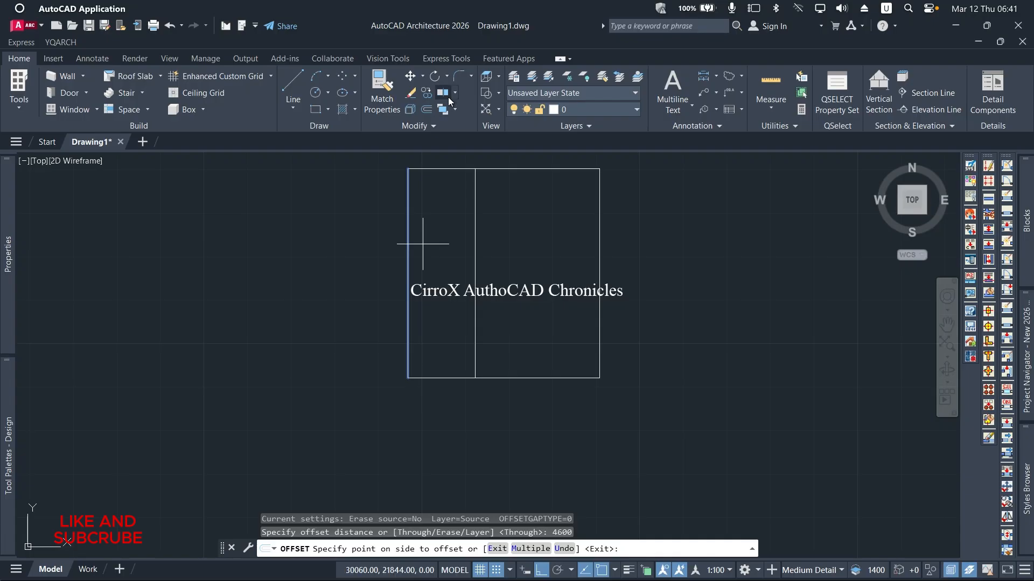
click(424, 112)
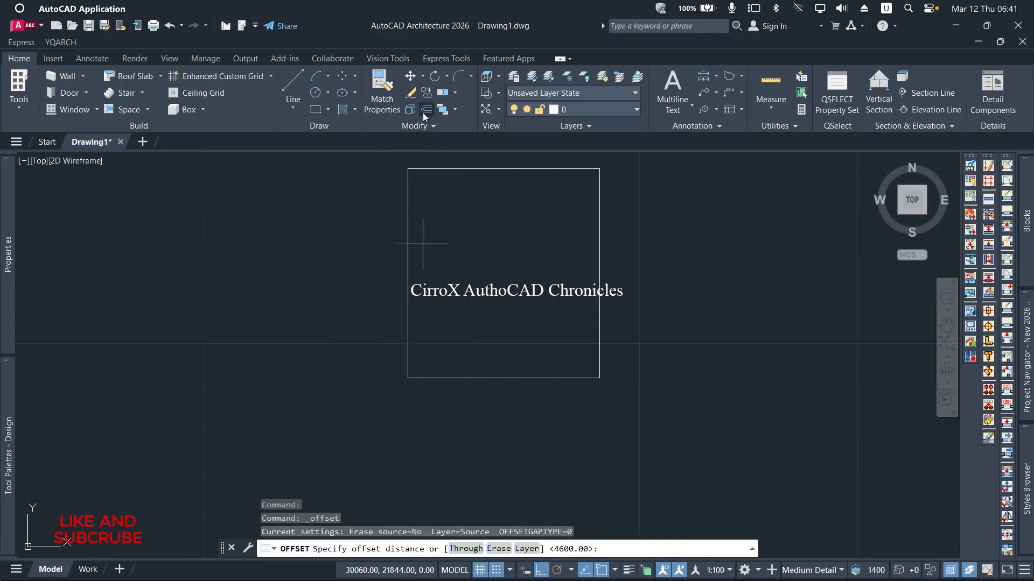
key(Return)
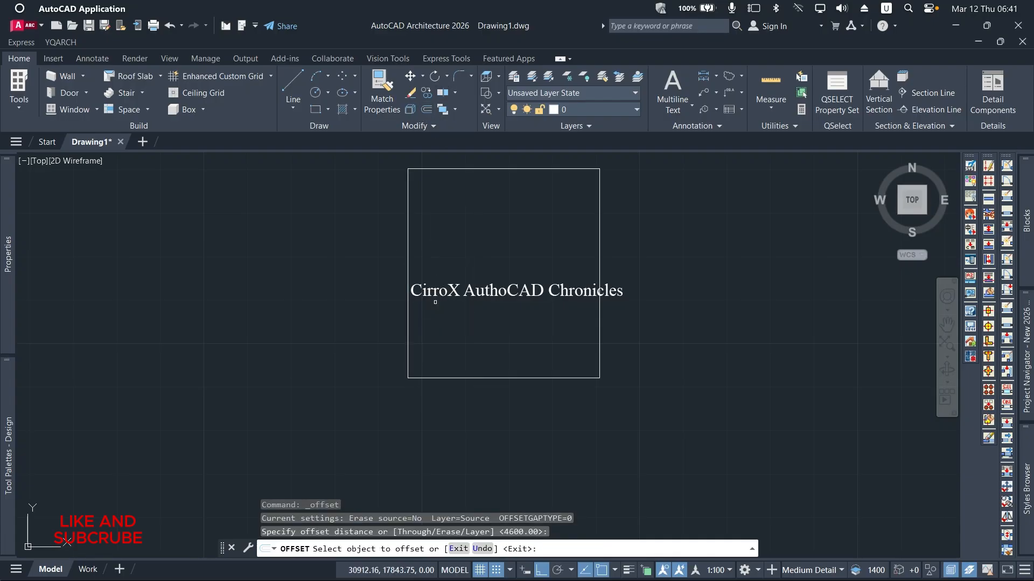
click(407, 286)
click(562, 272)
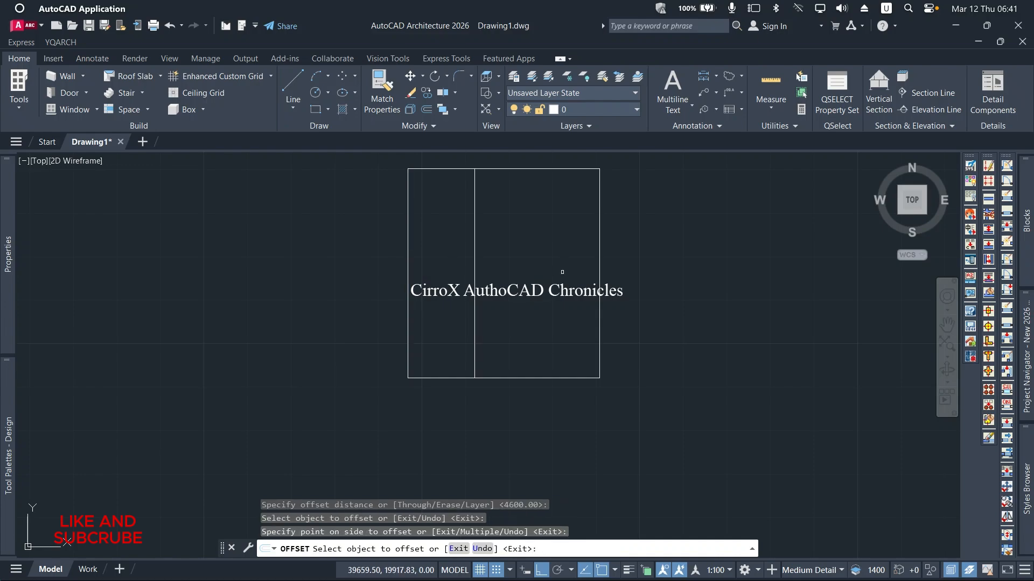
Offset the inner vertical line 4000 to the right, and end the Offset command
click(431, 108)
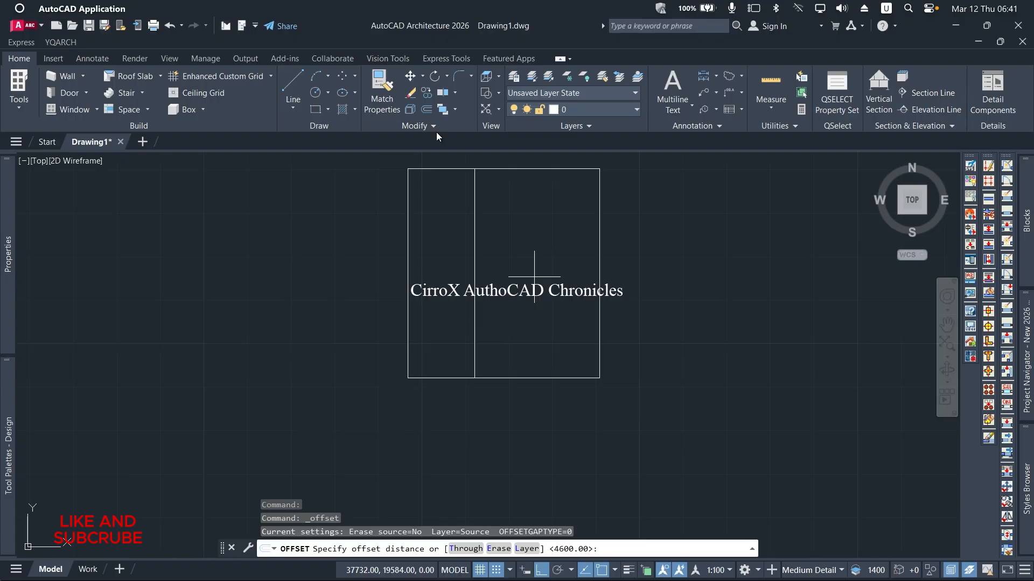
text(4)
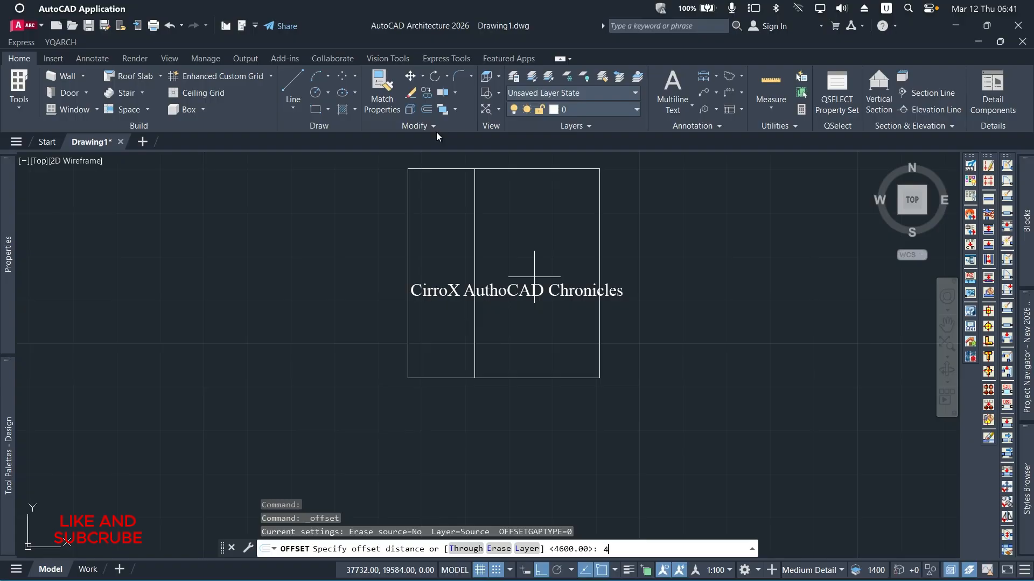
text(000)
key(Return)
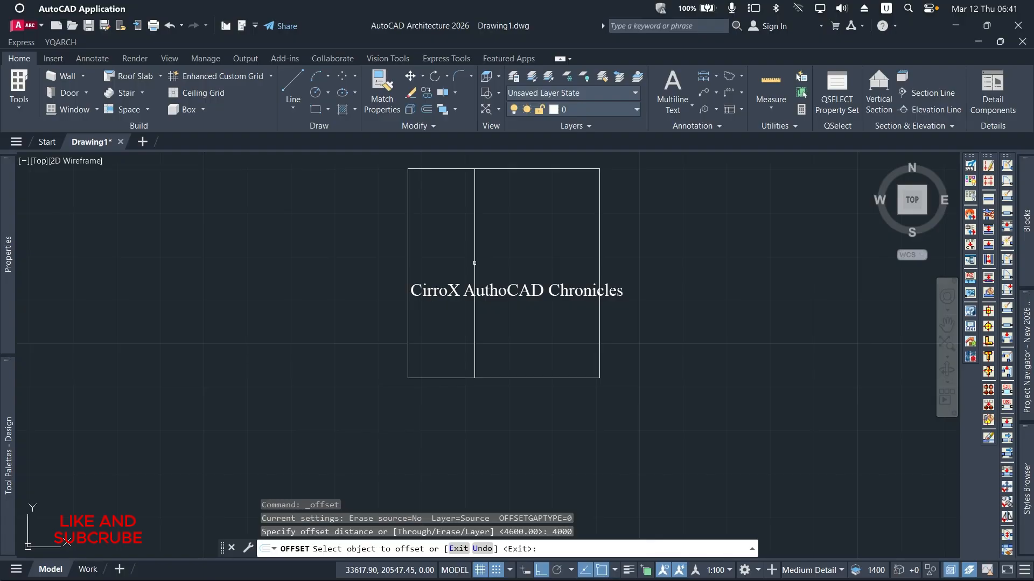
click(474, 245)
click(562, 239)
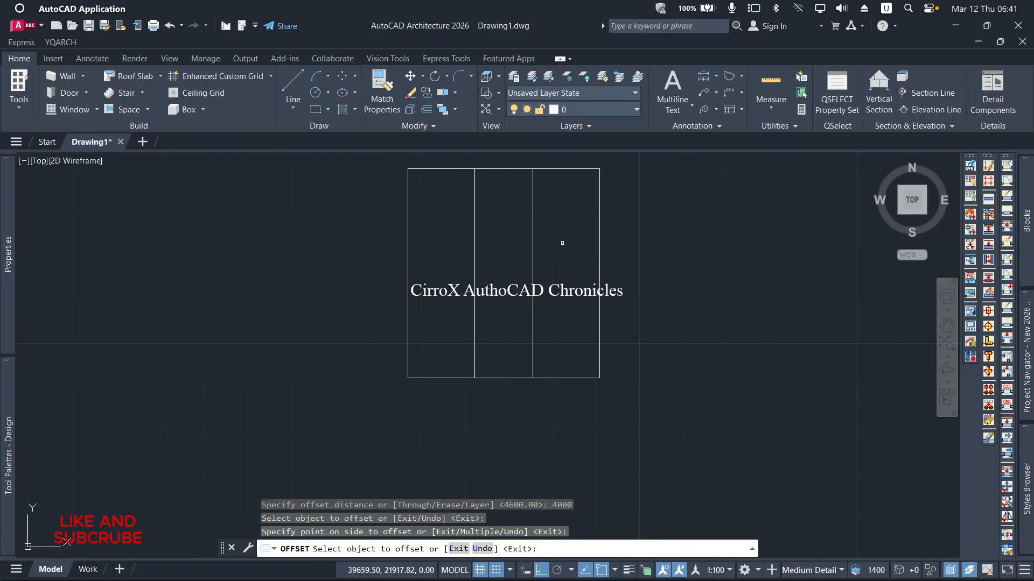
key(Escape)
key(Escape)
key(Escape)
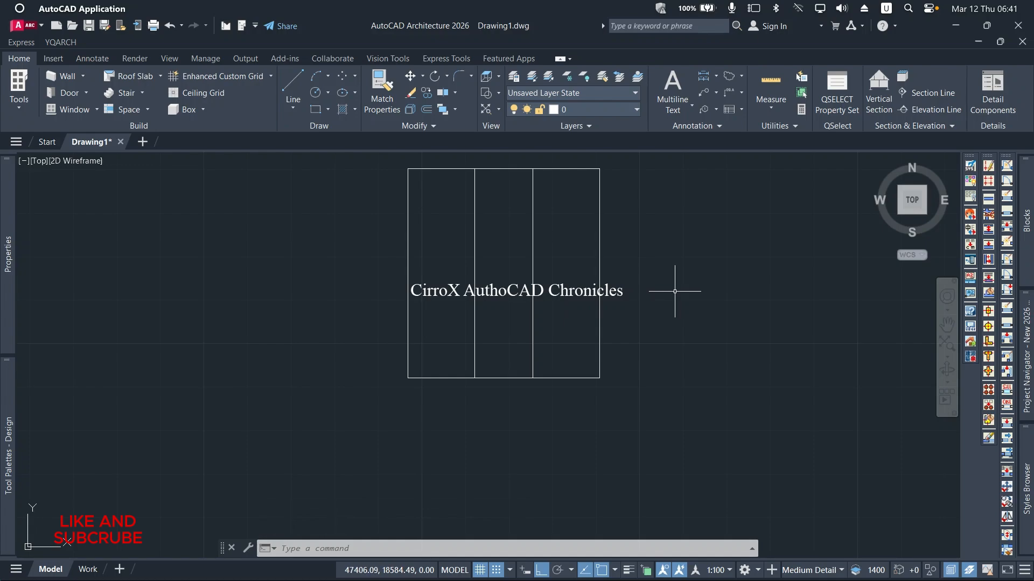
Offset the rectangle's top side 4600 downward, inside the outline
scroll(673, 290, down, 1)
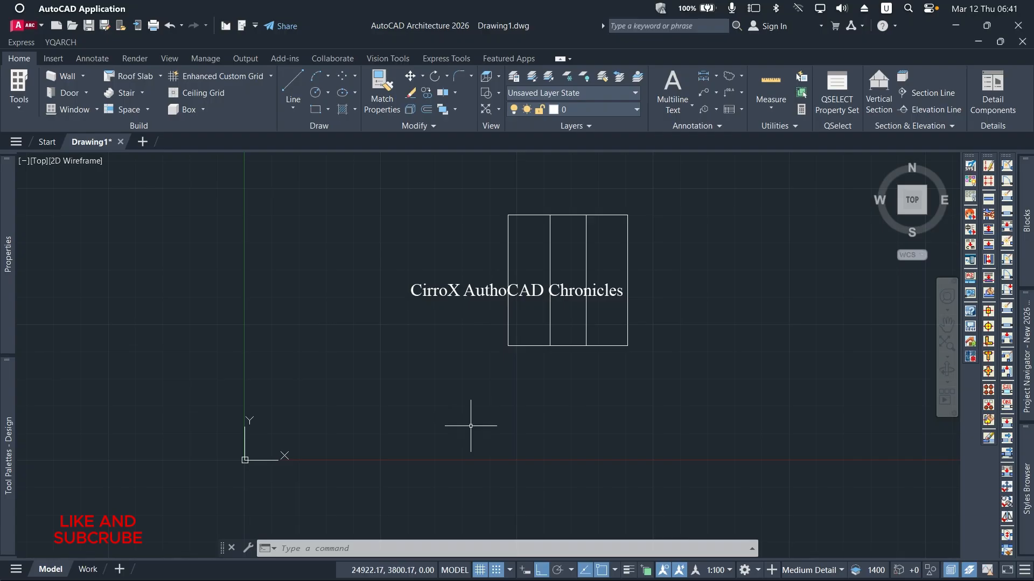
scroll(526, 214, up, 2)
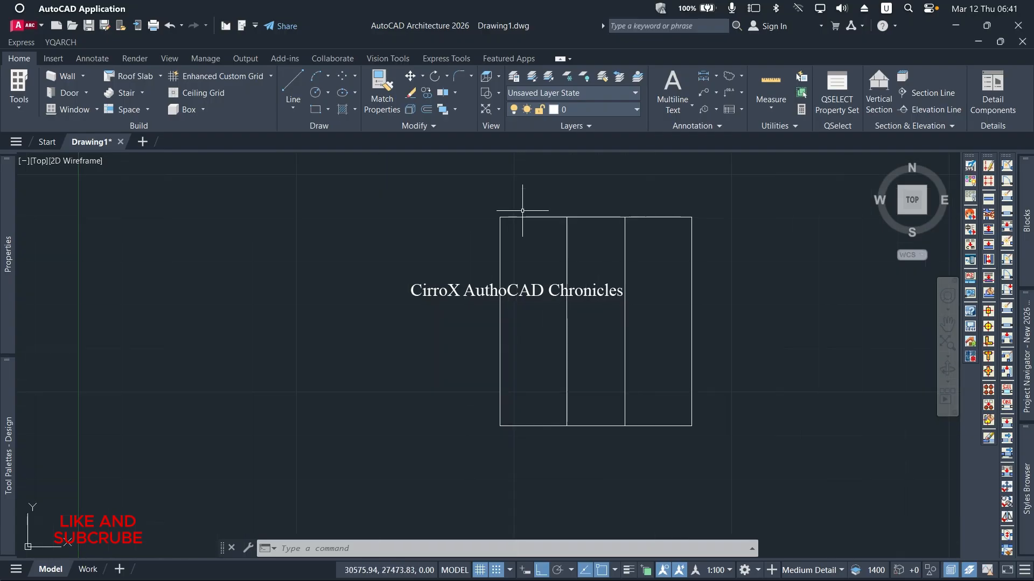
scroll(553, 206, up, 2)
click(554, 199)
click(539, 232)
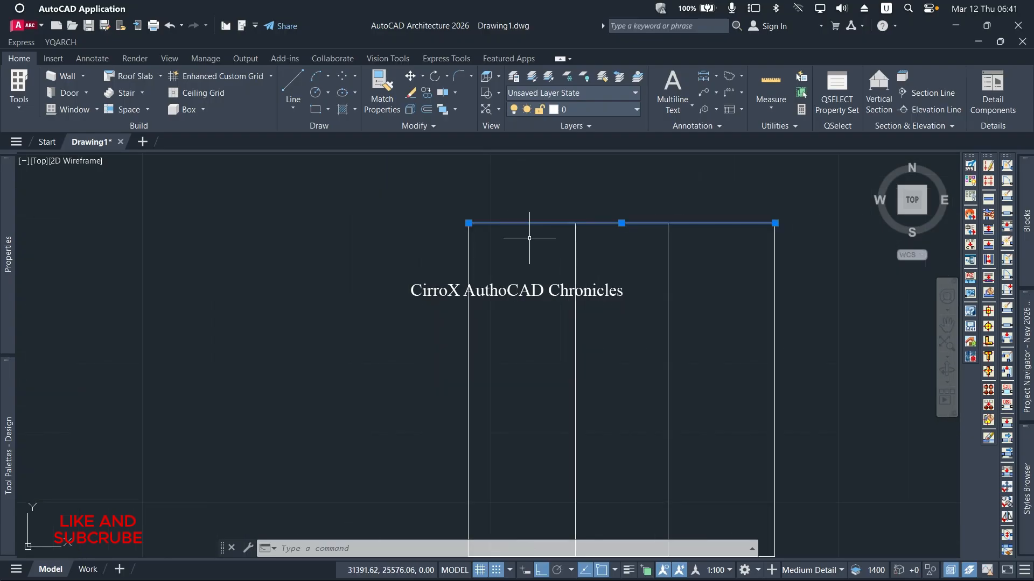
click(426, 109)
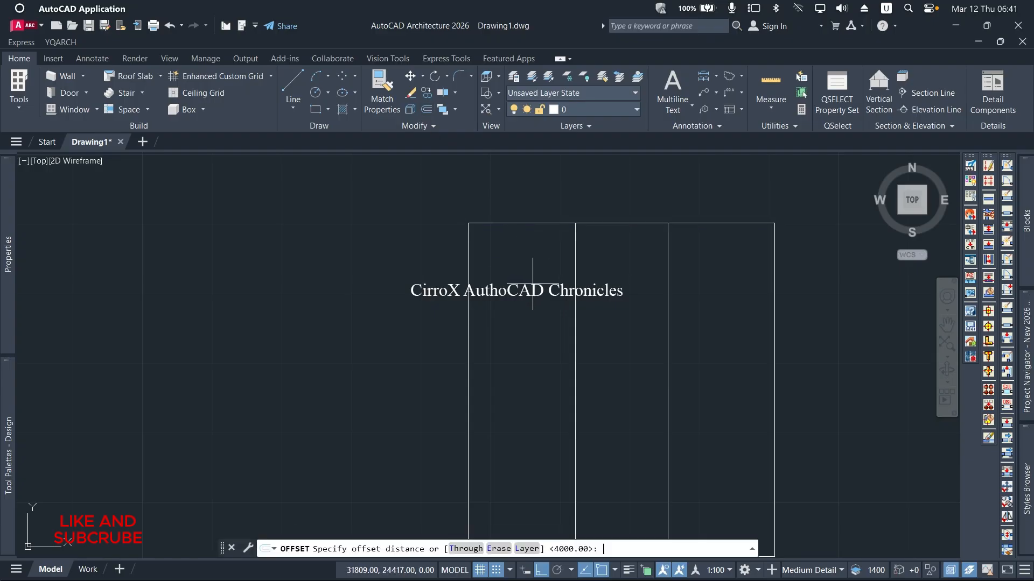
text(4600)
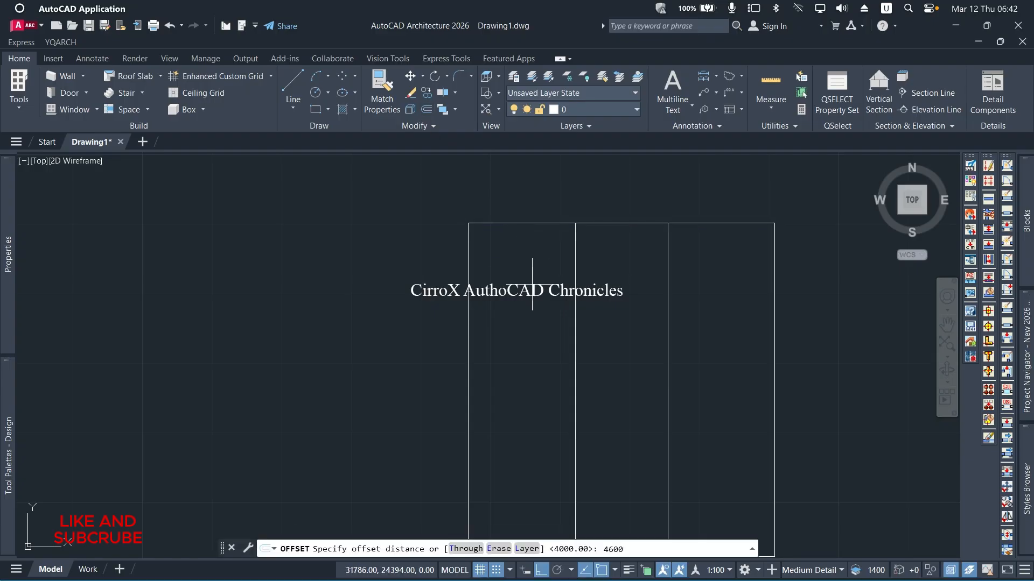
key(Return)
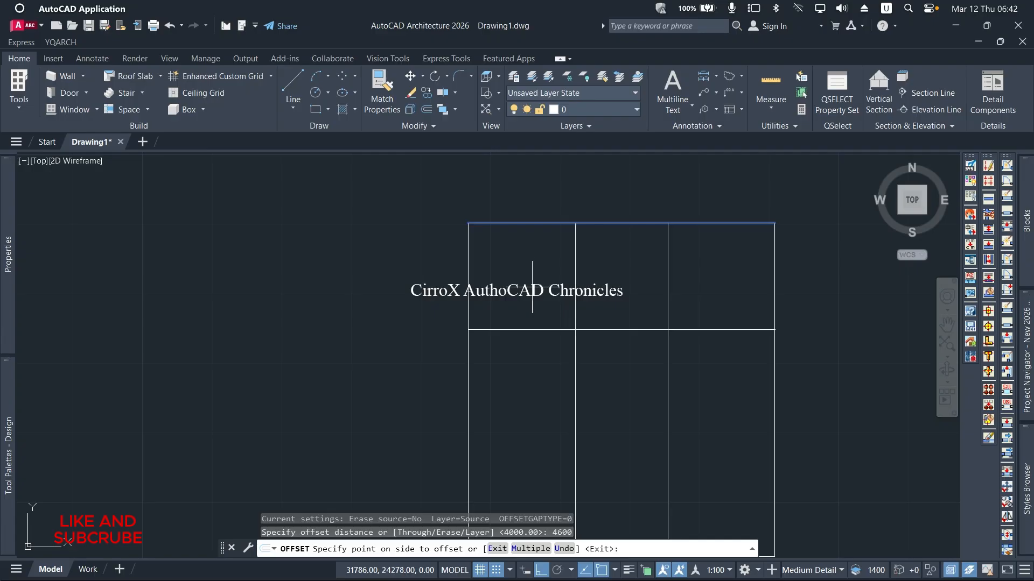
click(517, 353)
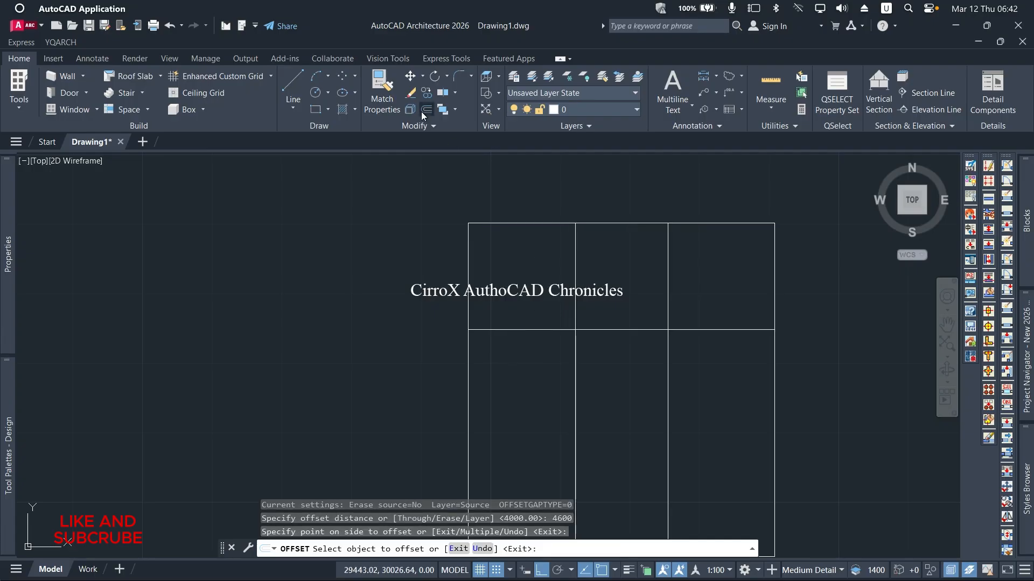
Offset the inner horizontal line 2000 downward
key(Return)
key(Return)
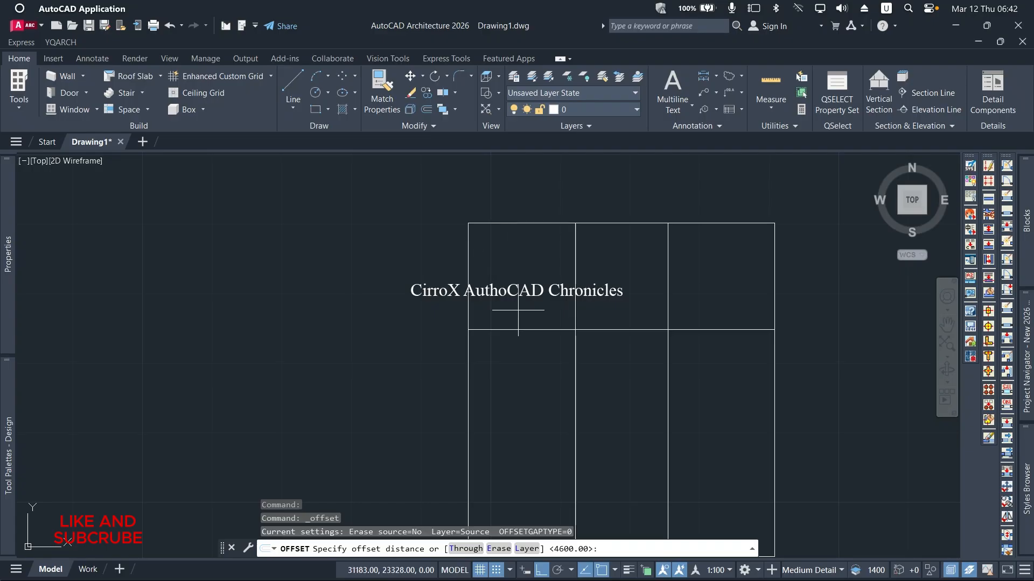
text(2000)
key(Return)
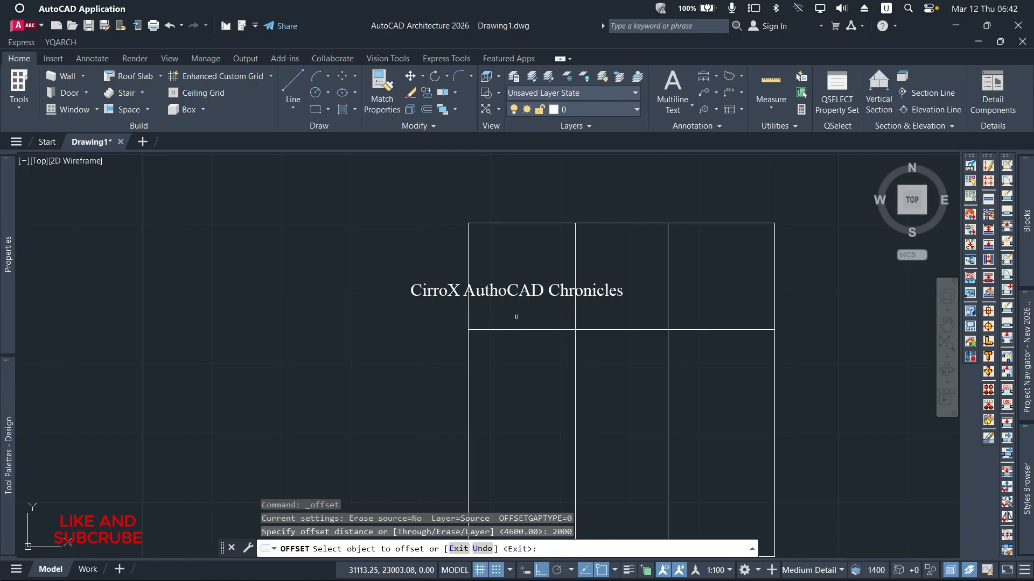
click(521, 329)
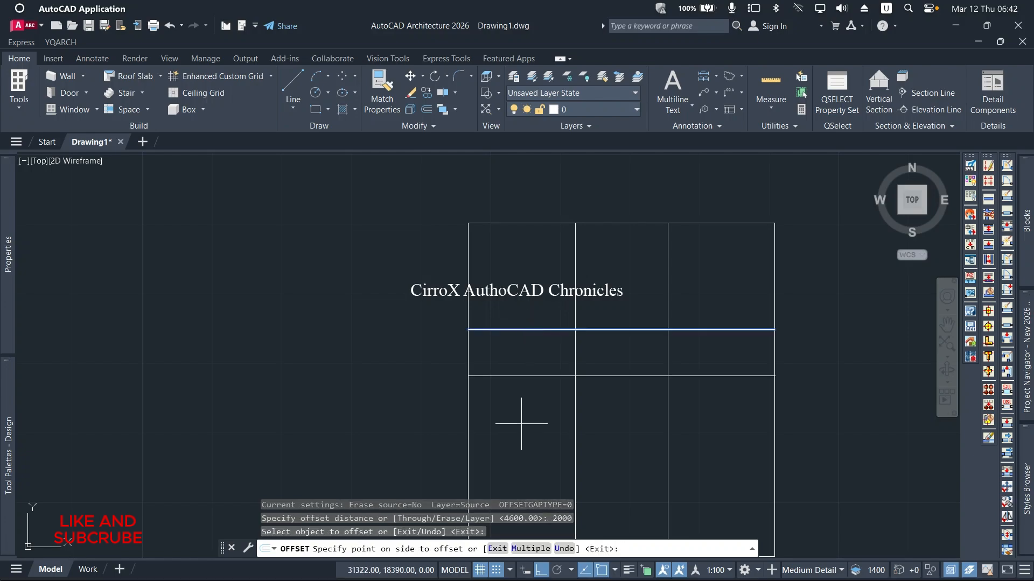
click(522, 424)
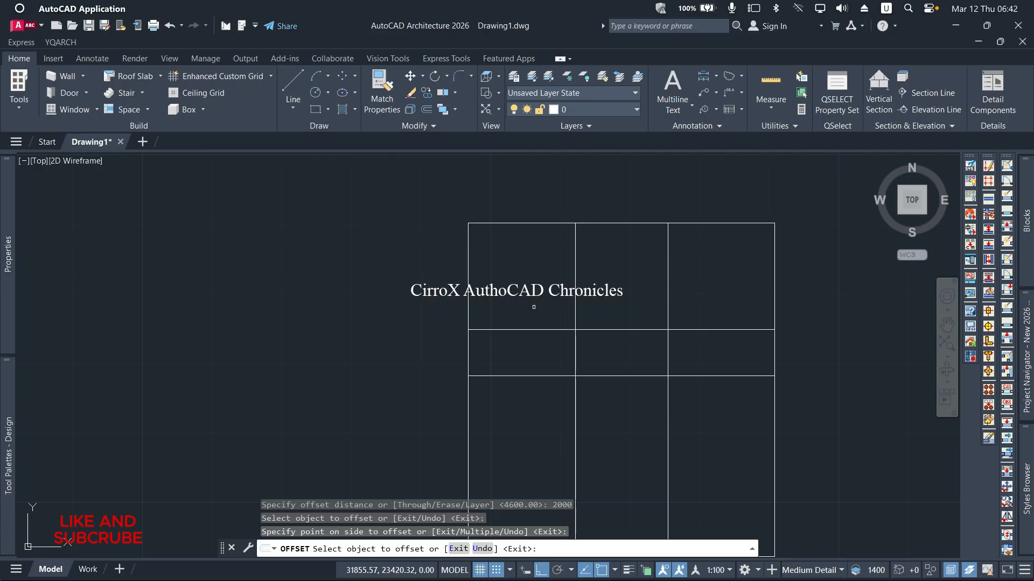
Offset the lowest inner horizontal line downward three times in succession at a distance of 1133
click(427, 109)
text(1130)
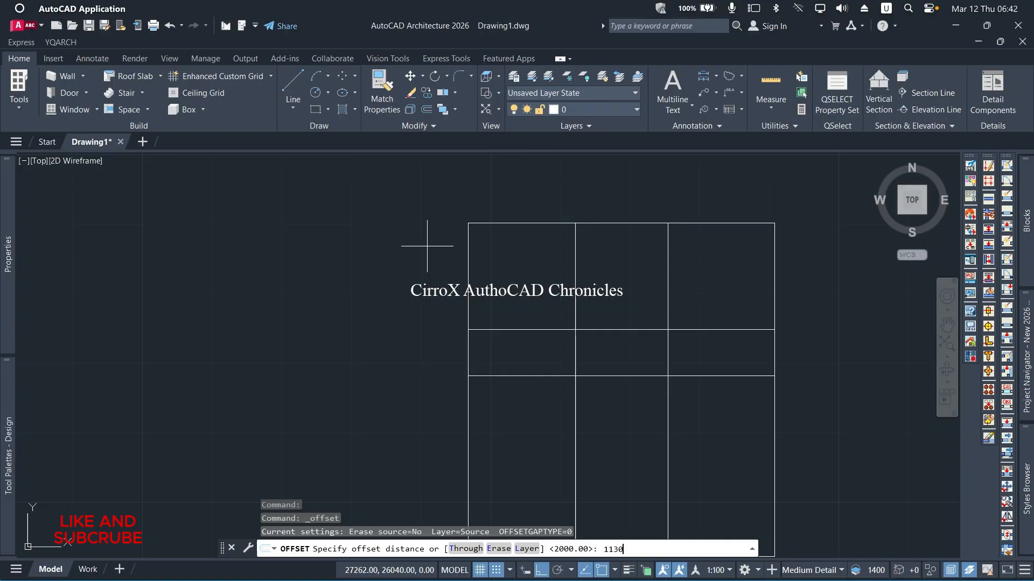
key(BackSpace)
text(3)
key(Return)
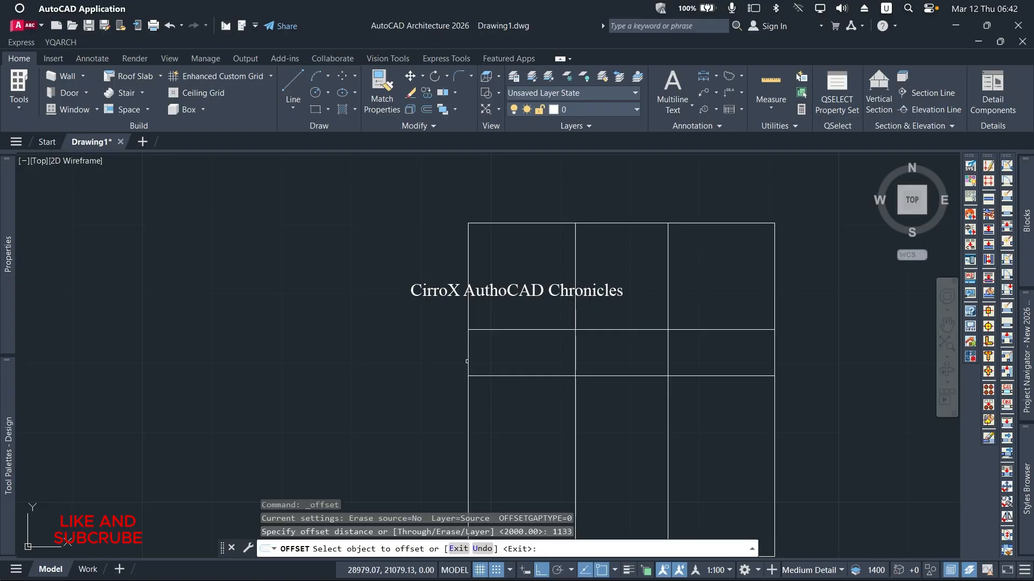
click(504, 376)
click(505, 404)
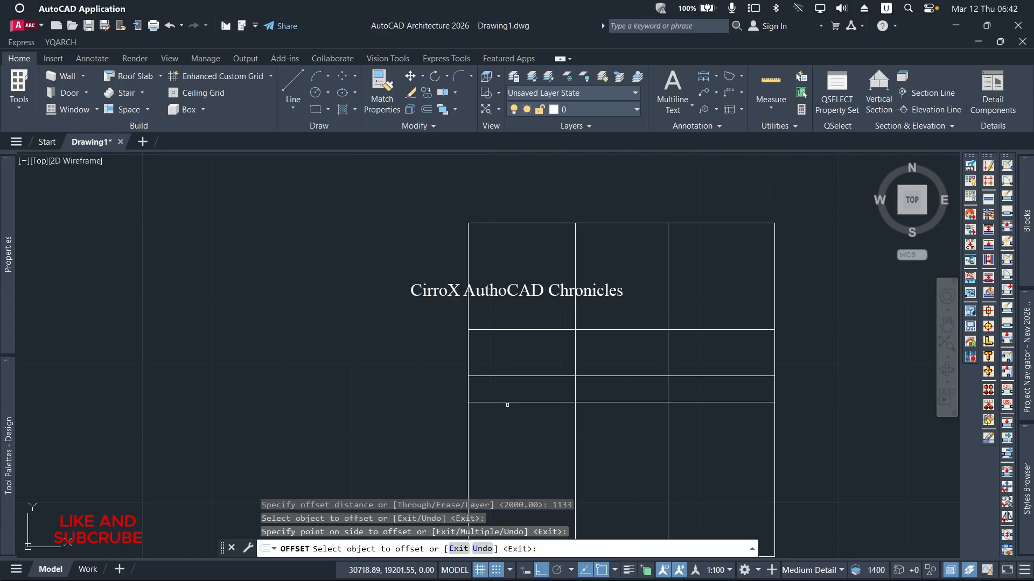
click(506, 402)
click(508, 430)
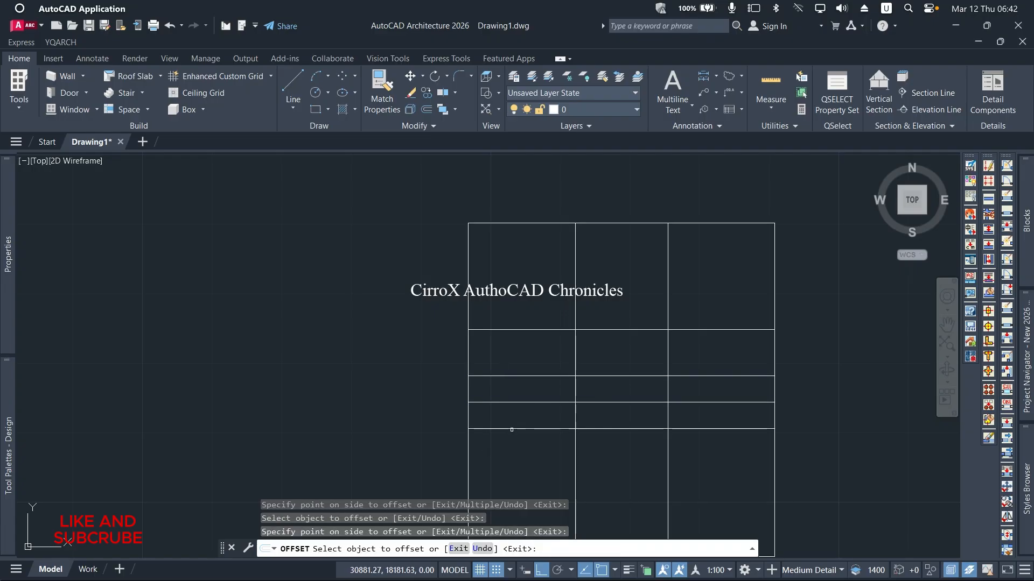
click(509, 429)
click(509, 437)
scroll(558, 320, down, 2)
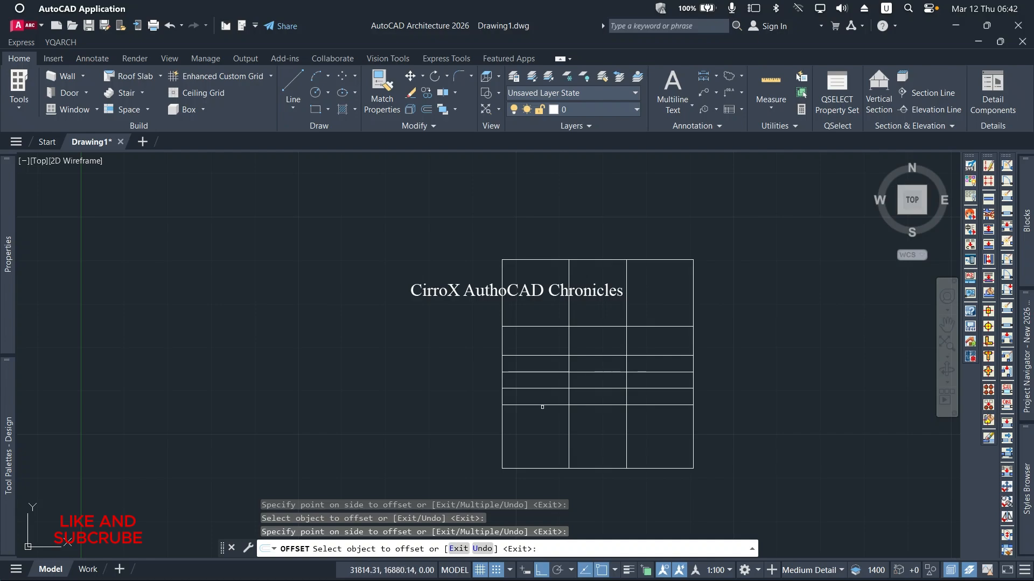
Offset the rectangle's left side 1600 to the right and its top side 1600 downward, both inside the outline
click(425, 110)
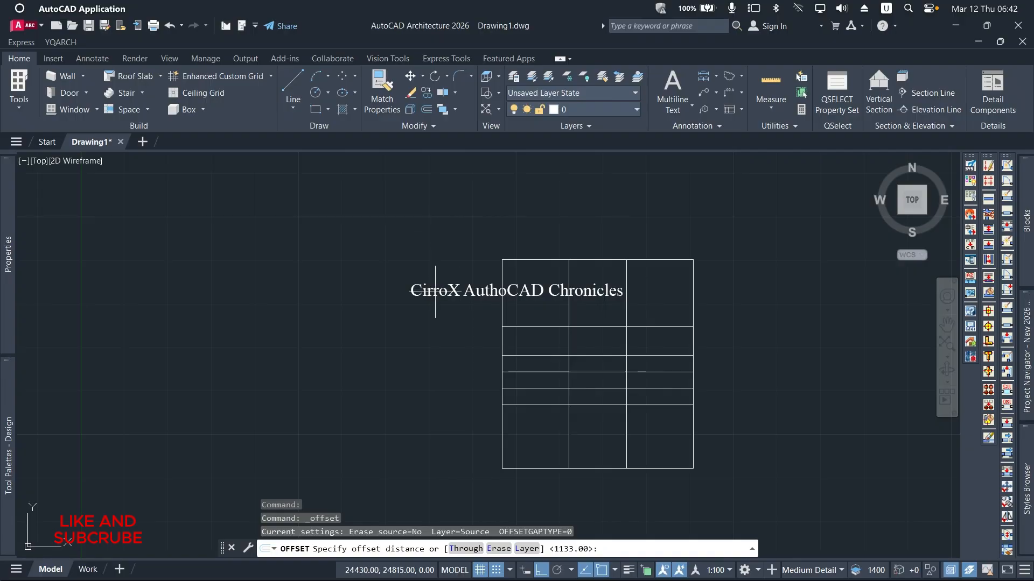
text(1600)
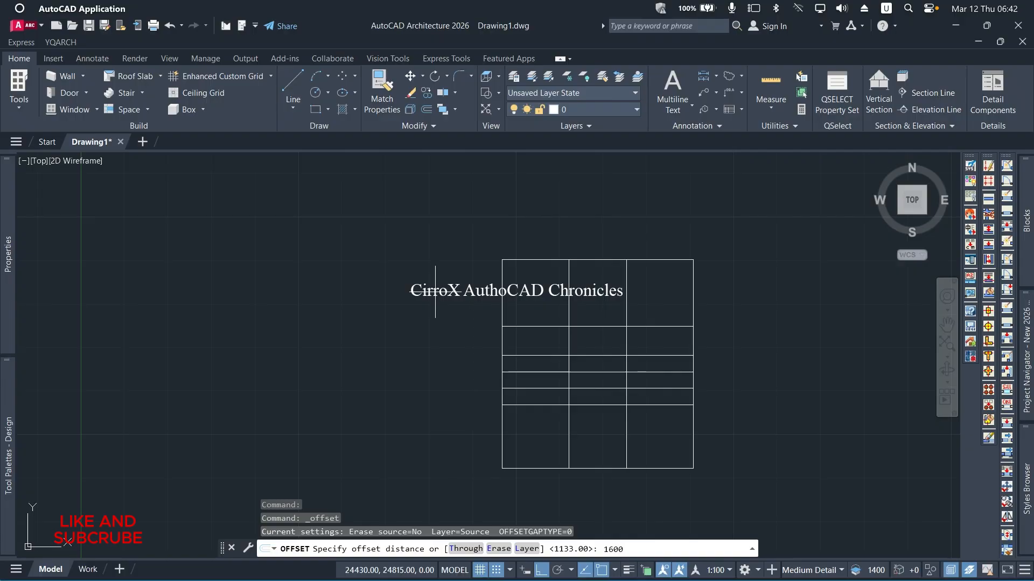
key(Return)
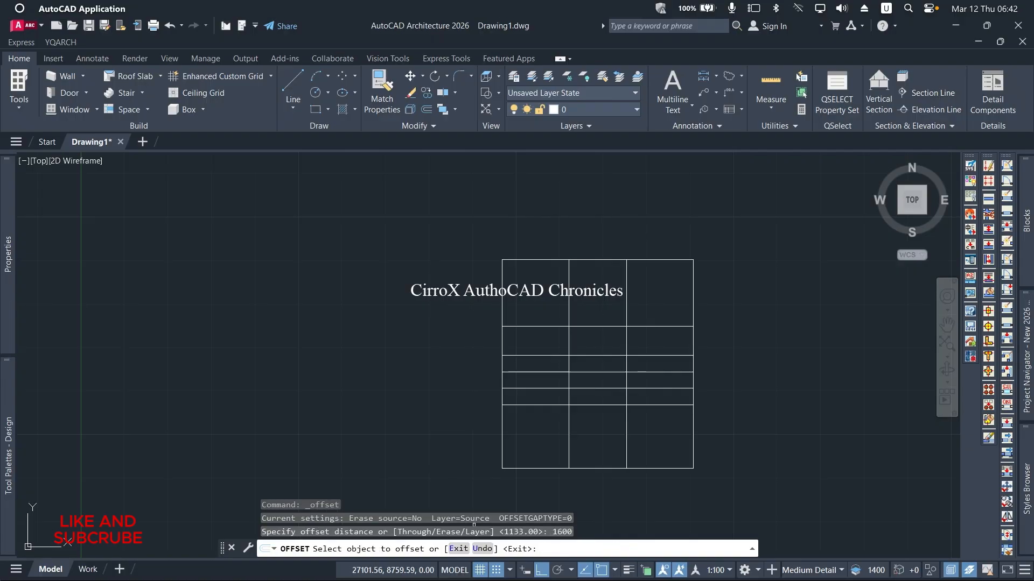
click(501, 441)
click(547, 440)
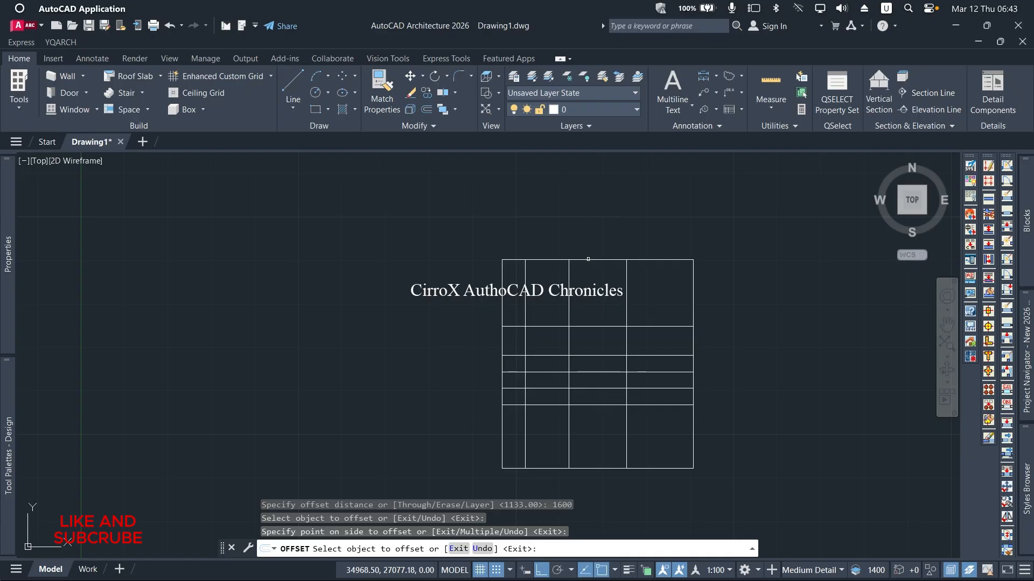
click(588, 259)
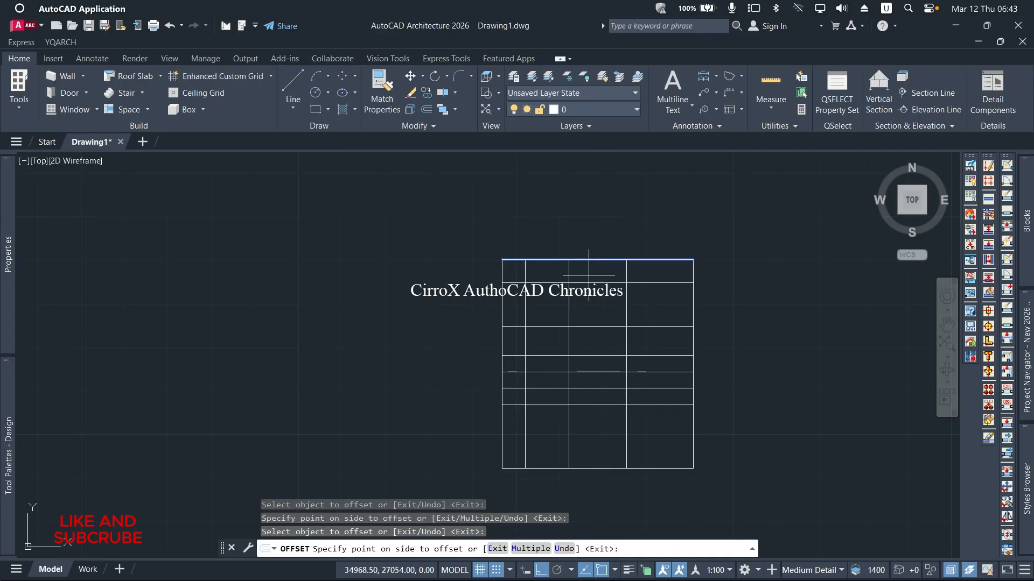
click(595, 318)
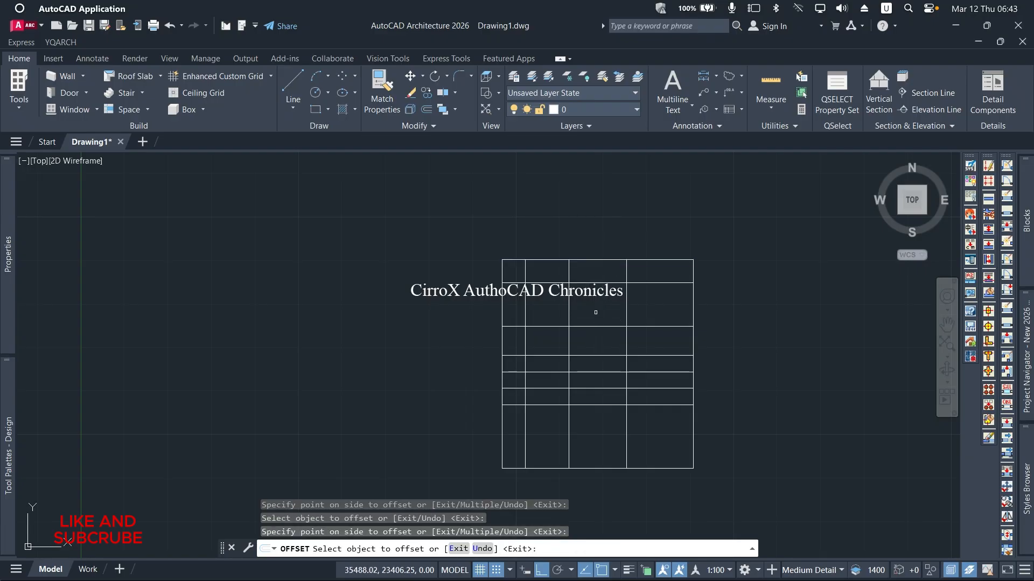
Offset the vertical line on the left edge of the central bay 2000 to the right, and end the Offset command
click(424, 110)
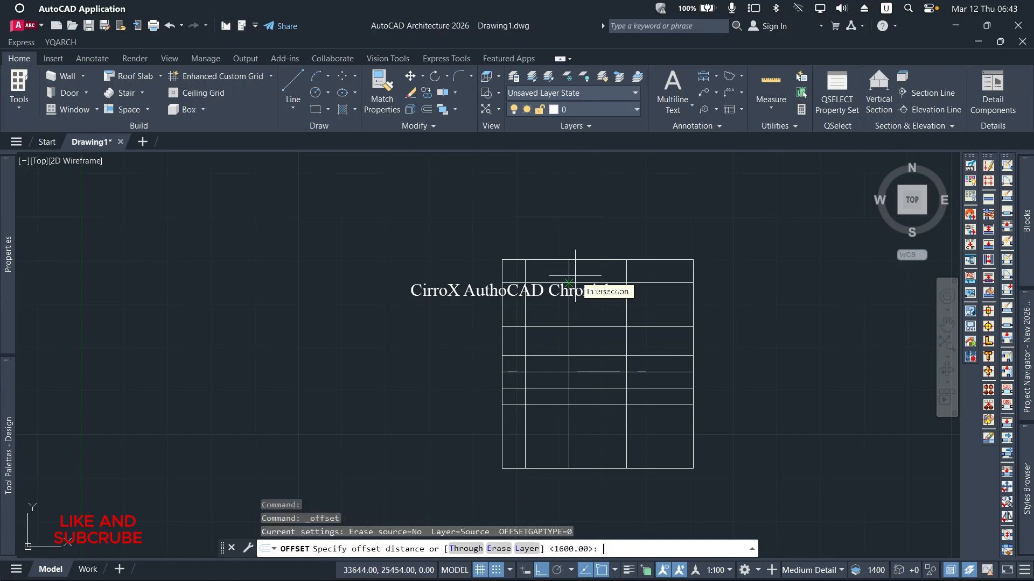
text(2000)
key(Return)
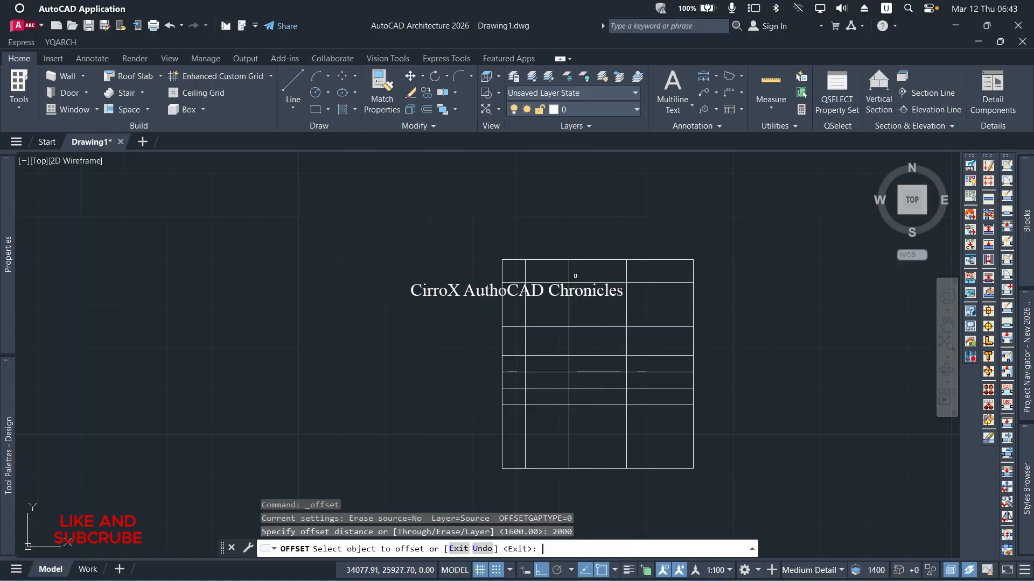
scroll(575, 276, up, 4)
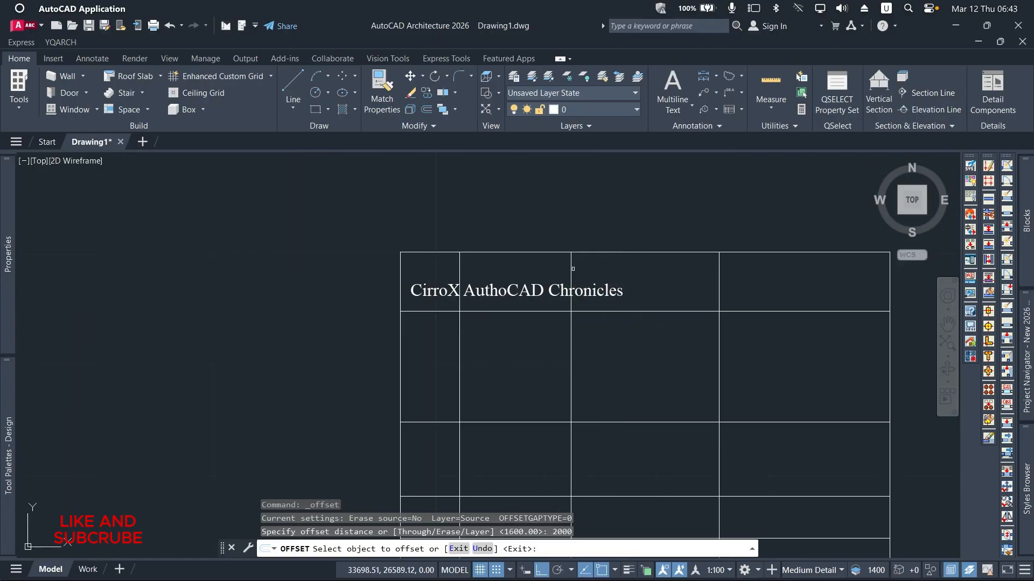
click(572, 269)
click(659, 280)
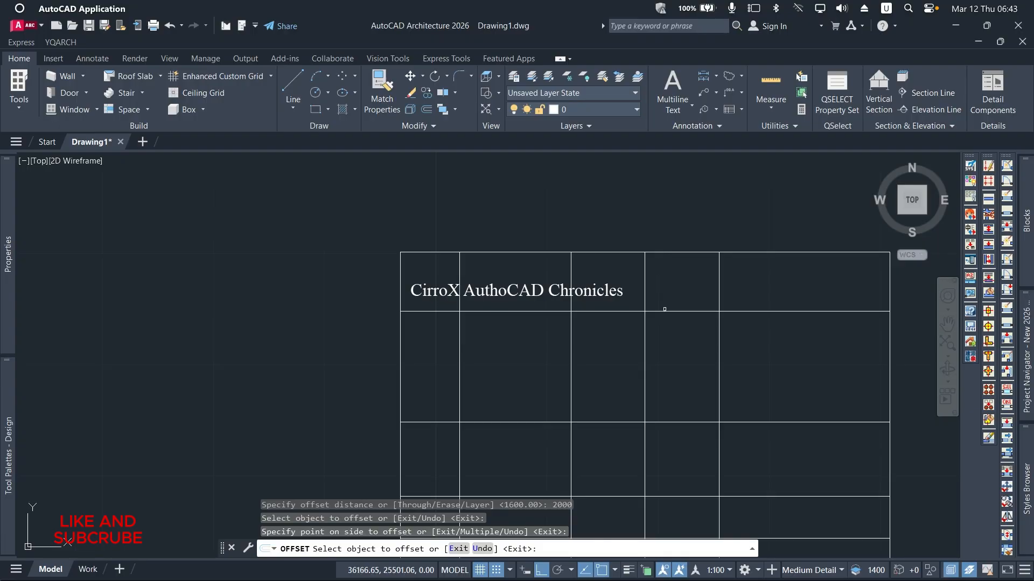
key(Escape)
key(Escape)
key(Escape)
Trim away the 1600-offset vertical and horizontal line segments inside the upper-left 4600 by 4600 room
text(TR)
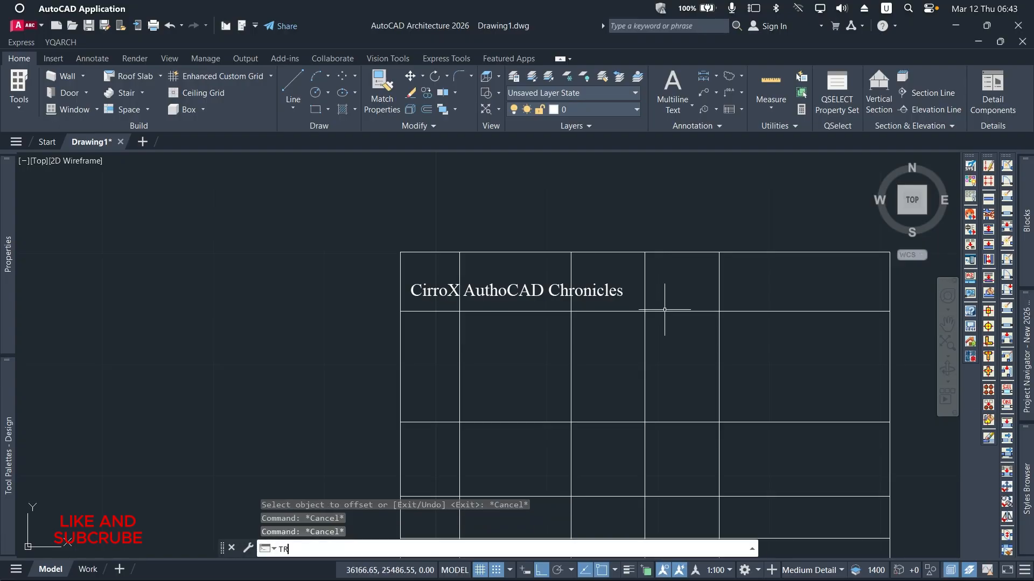
key(Return)
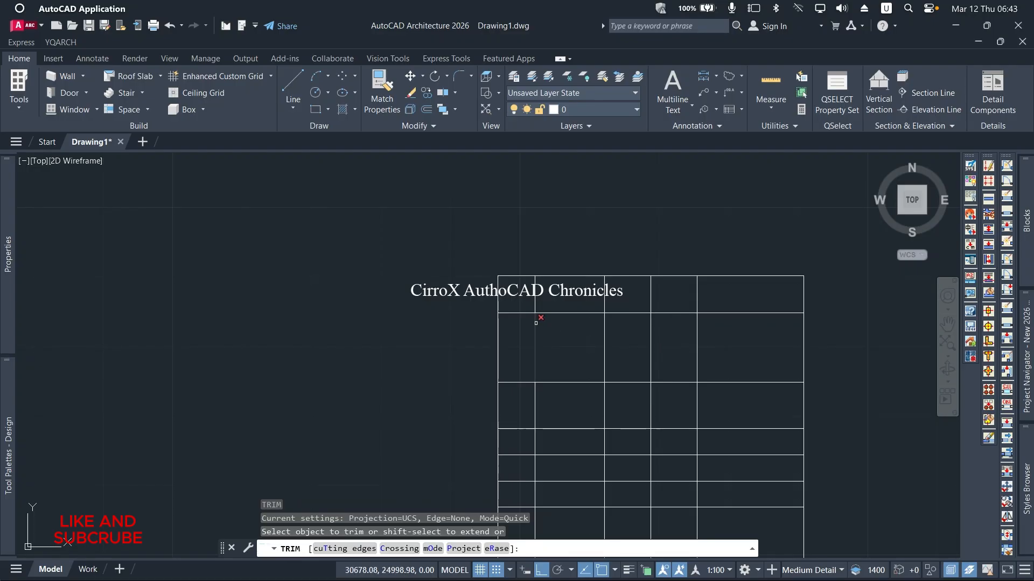
click(563, 303)
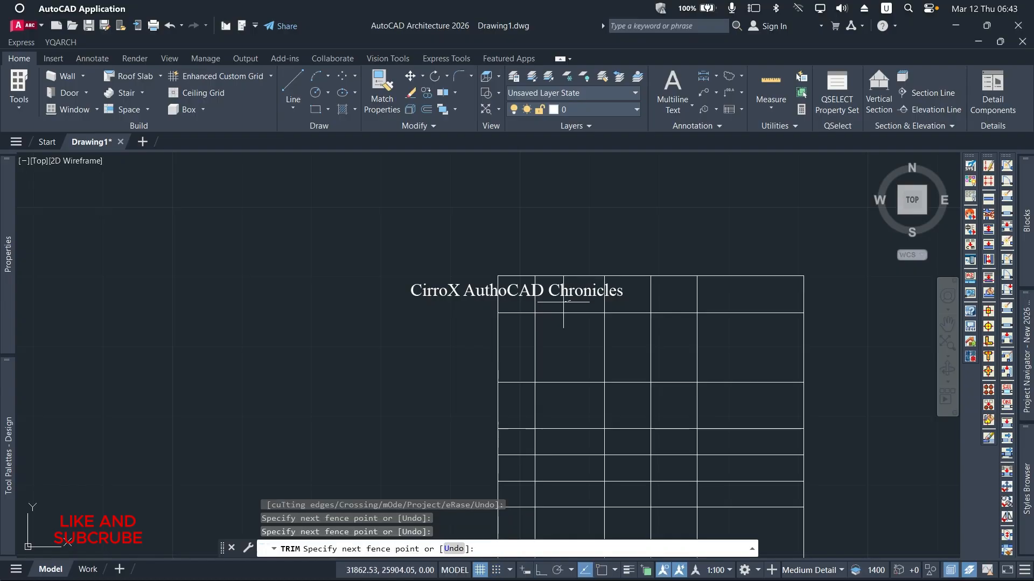
key(Return)
click(580, 297)
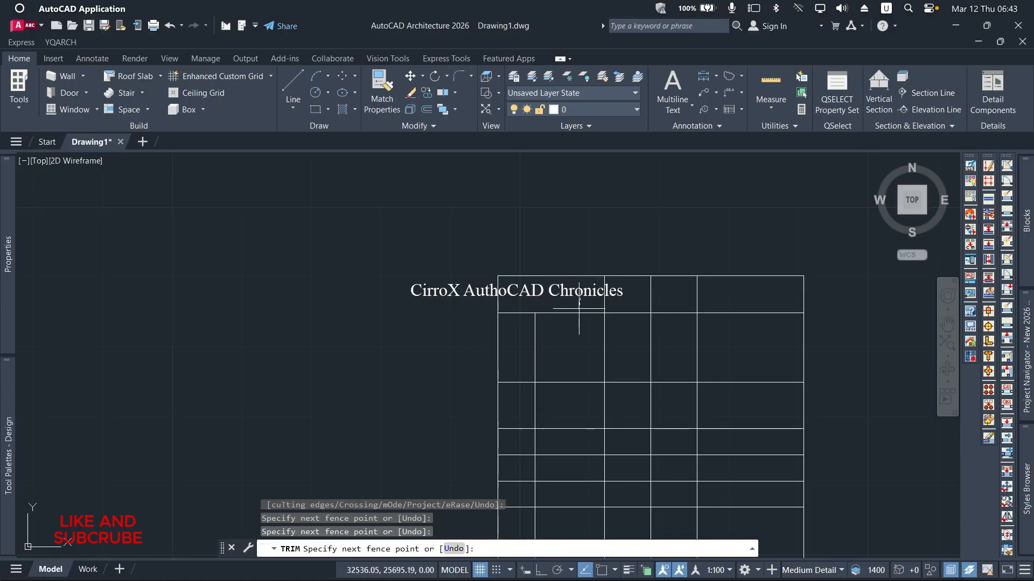
key(Return)
click(575, 340)
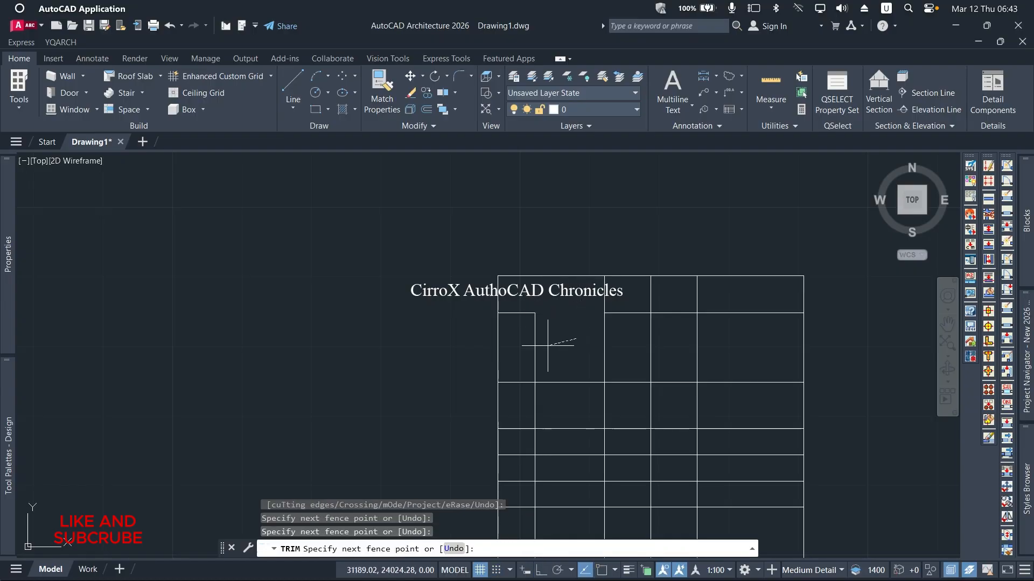
click(526, 345)
key(Return)
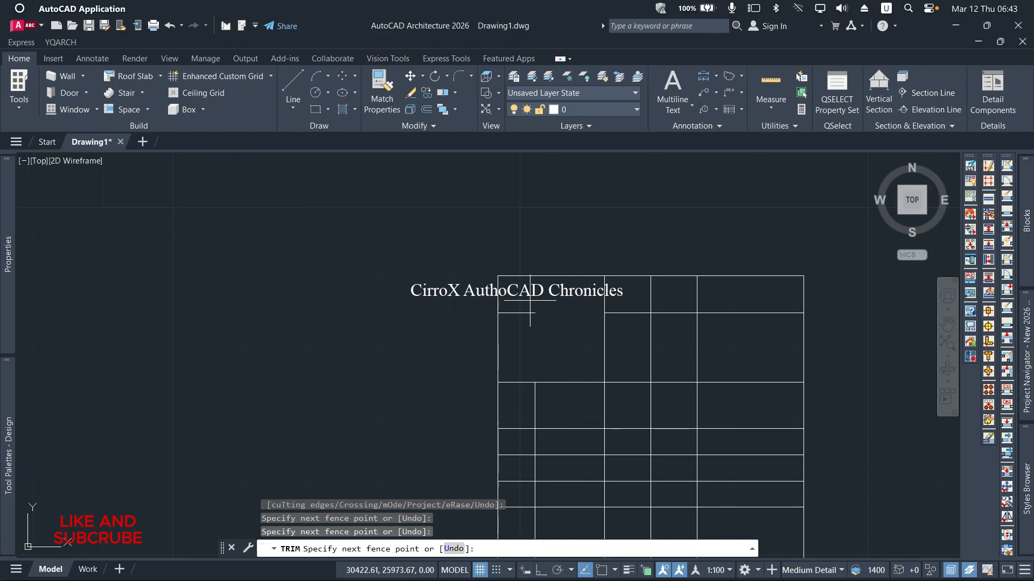
Trim the central bay clear below its 1600-offset horizontal line, removing the middle vertical and the horizontal lines crossing the bay
scroll(533, 315, down, 2)
scroll(613, 343, up, 2)
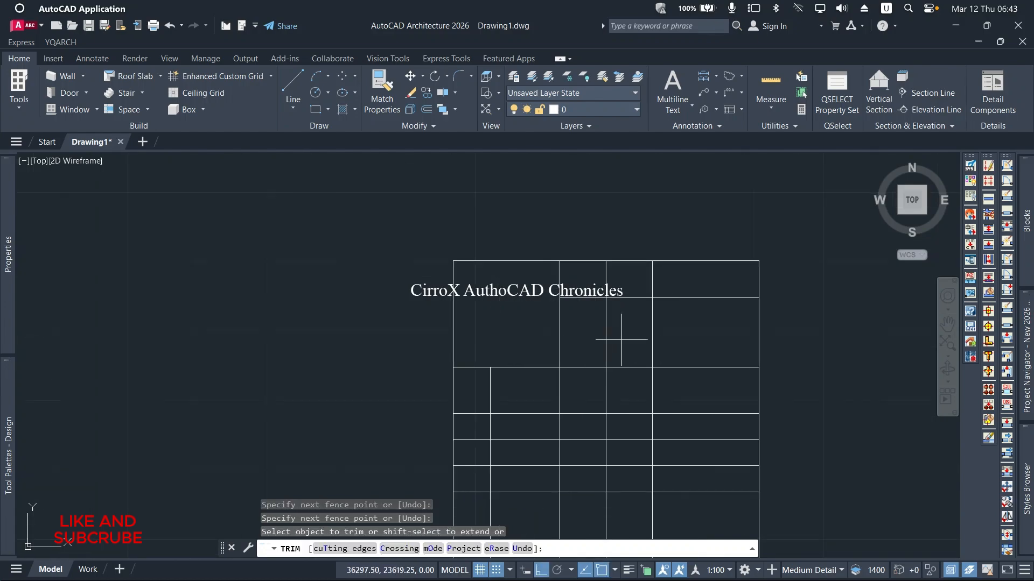
click(667, 335)
click(596, 338)
key(Return)
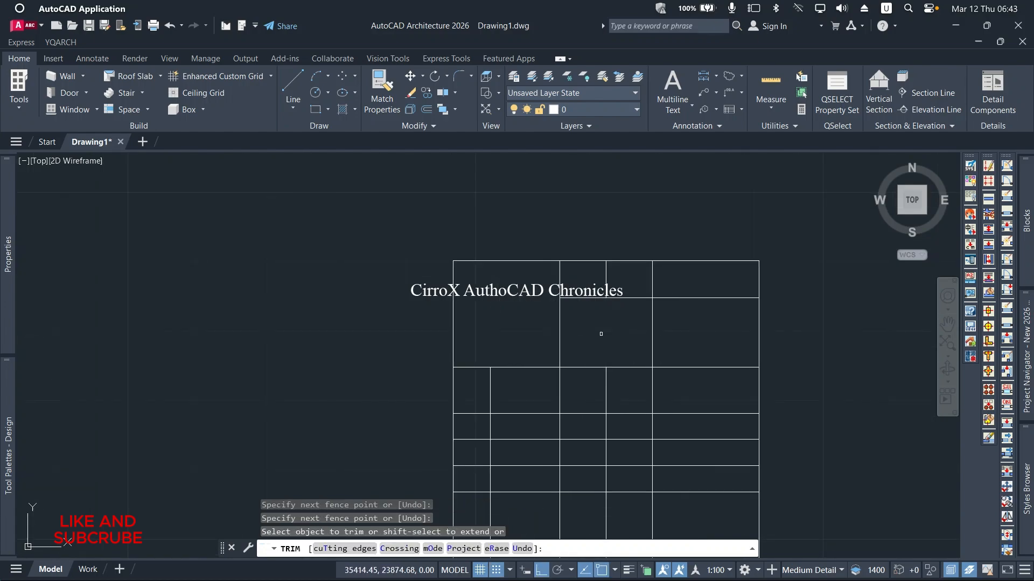
click(598, 342)
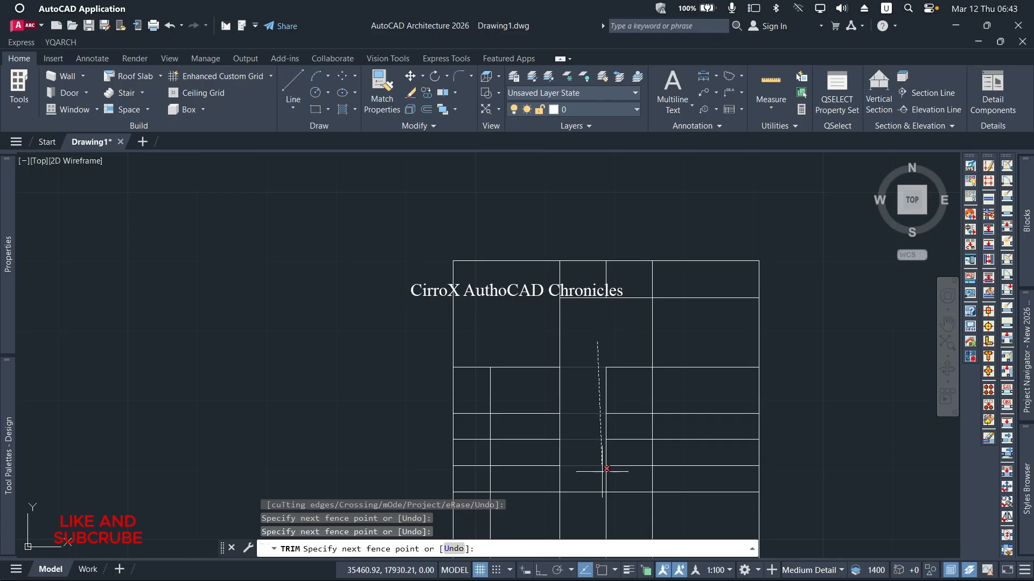
click(599, 525)
key(Return)
click(624, 347)
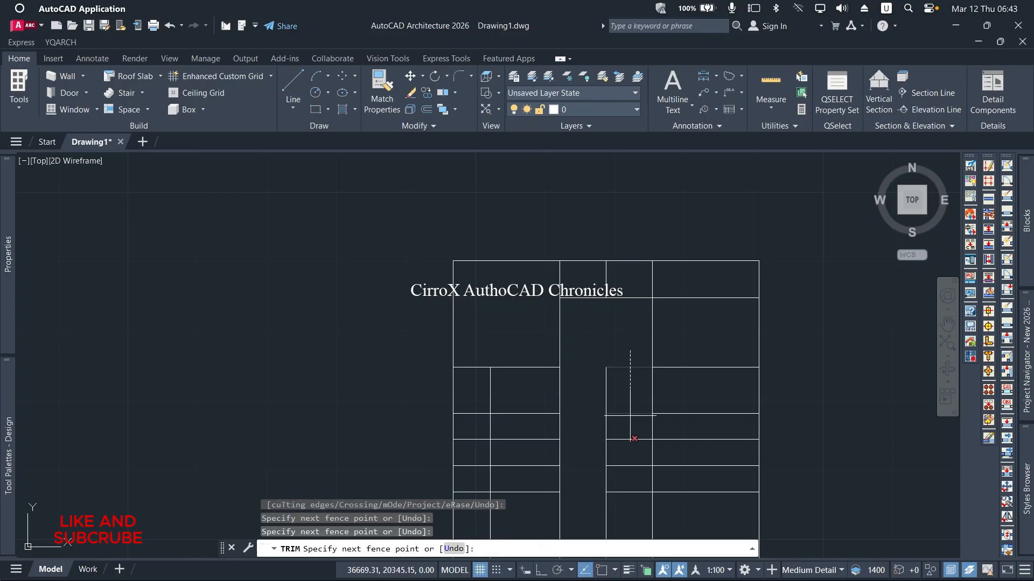
click(626, 515)
click(587, 474)
key(Return)
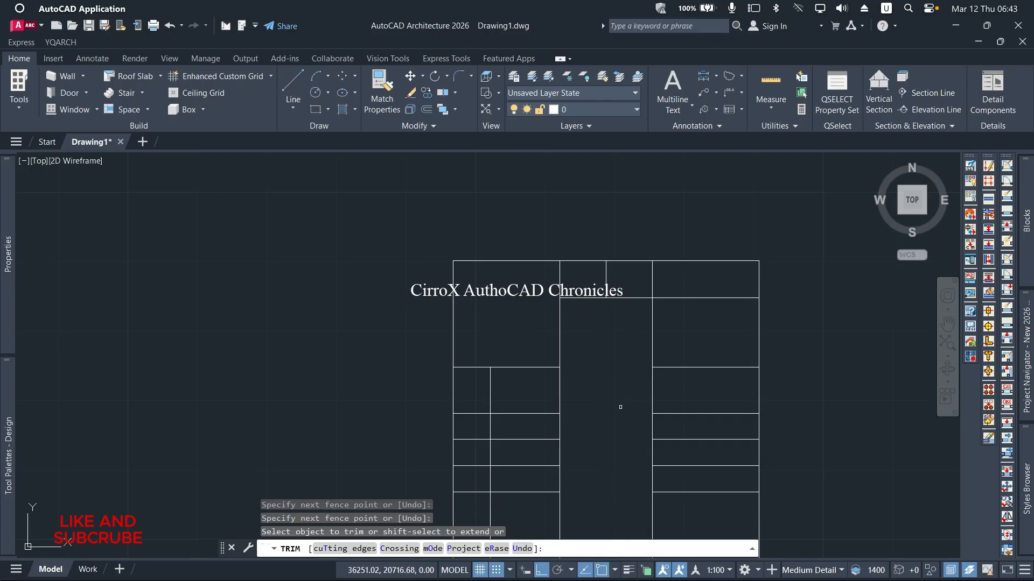
Trim the three 1133-spaced lines in the left bay back to the 1600-offset vertical, and cut that vertical off below the lowest one
scroll(631, 365, down, 2)
scroll(568, 431, up, 2)
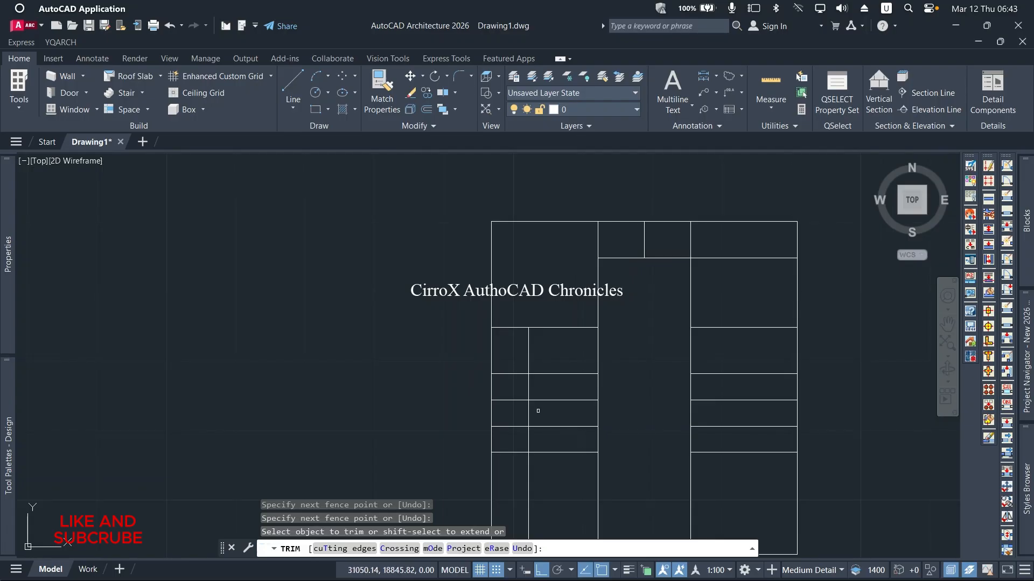
click(571, 389)
click(574, 474)
key(Return)
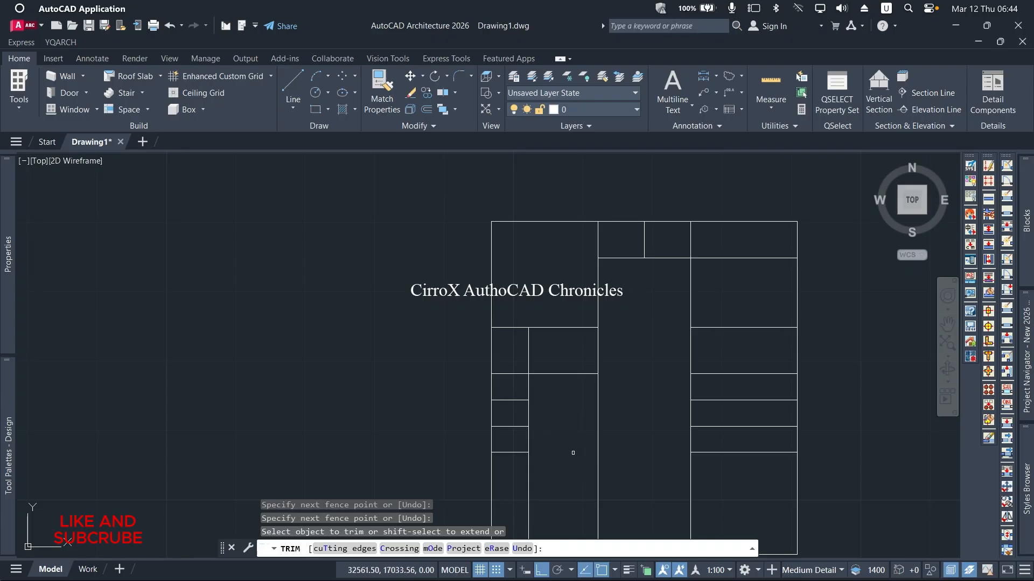
scroll(565, 463, down, 1)
scroll(563, 437, up, 3)
click(564, 437)
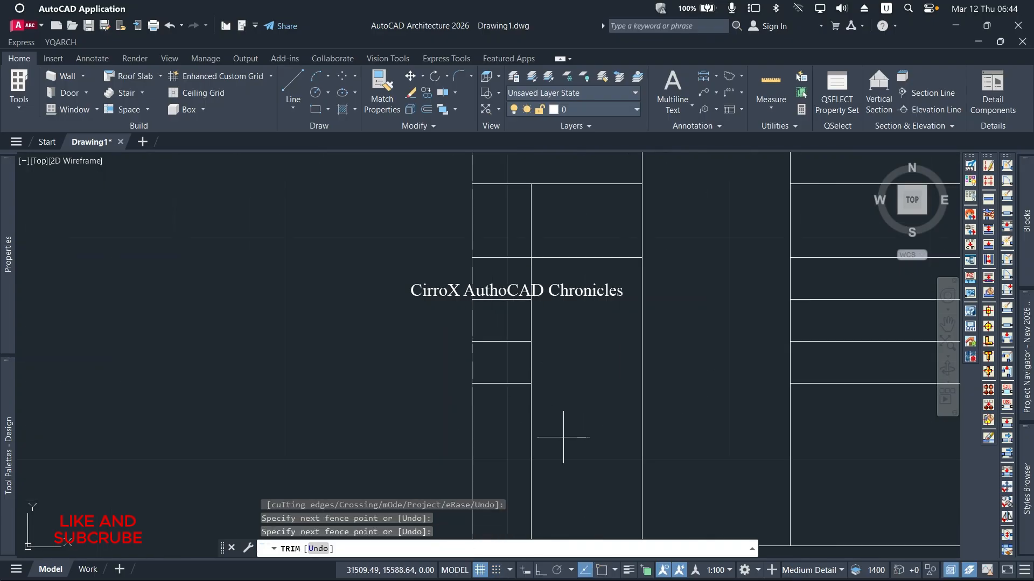
key(Return)
Trim the left bay's inner vertical line between the two horizontals 2000 apart to open a passage into the central bay
scroll(559, 435, down, 2)
scroll(561, 433, down, 2)
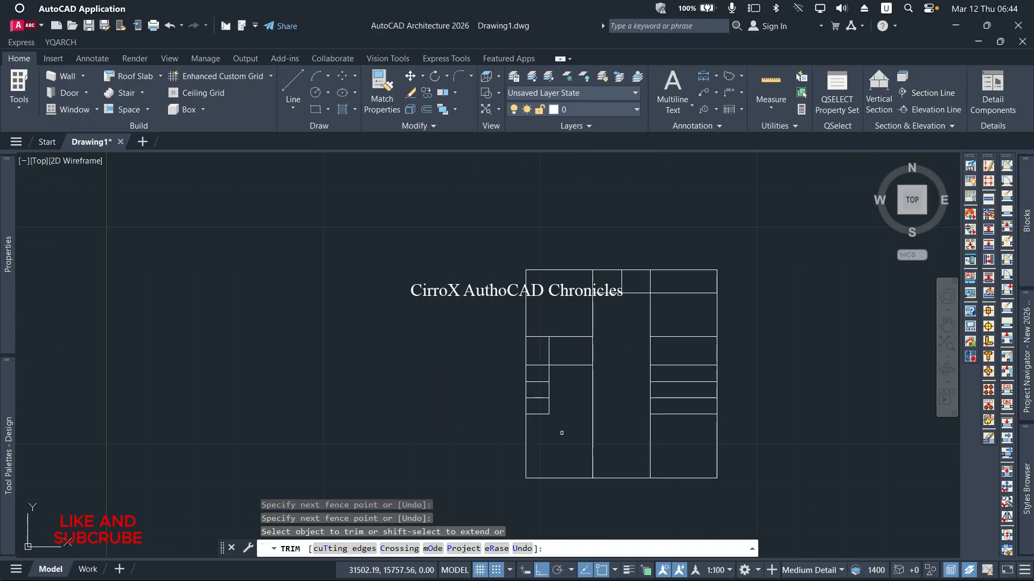
scroll(586, 363, up, 2)
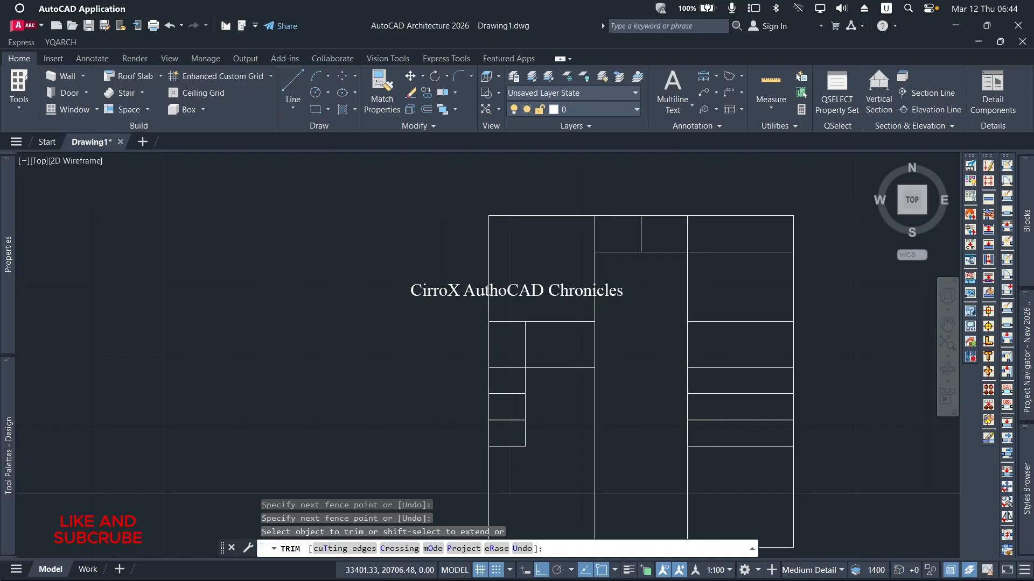
click(615, 342)
click(591, 345)
key(Return)
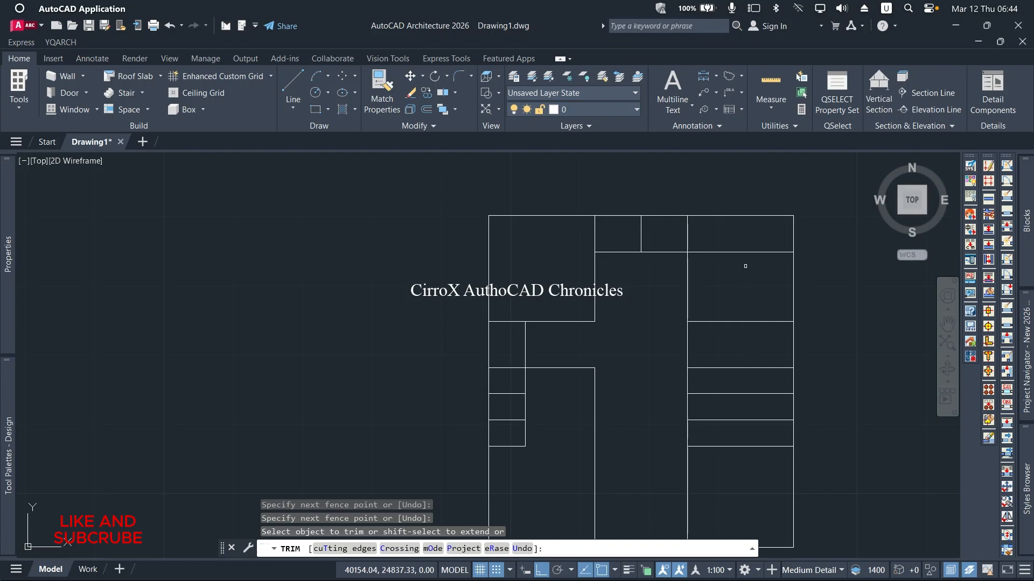
Trim away the 1600-offset horizontal line inside the upper-right room, and end the Trim command
scroll(743, 253, up, 4)
click(748, 216)
click(720, 323)
key(Return)
scroll(720, 315, down, 5)
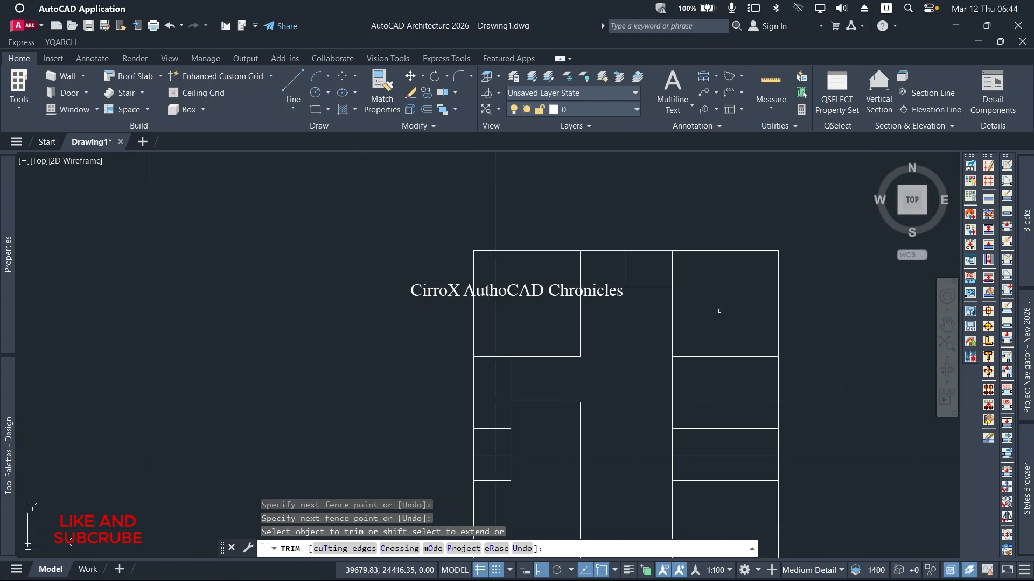
key(Escape)
key(Escape)
key(Escape)
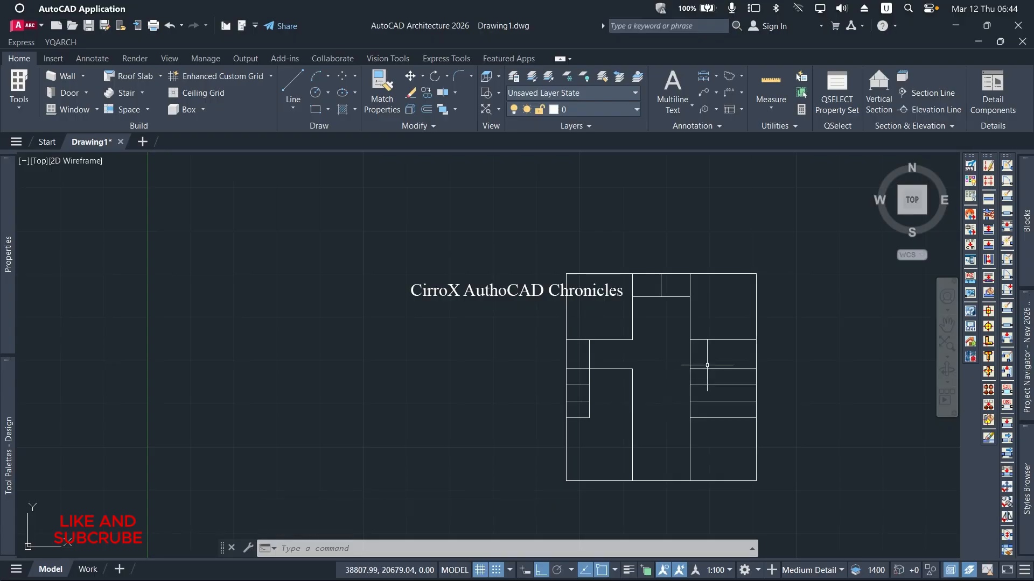
scroll(722, 366, up, 2)
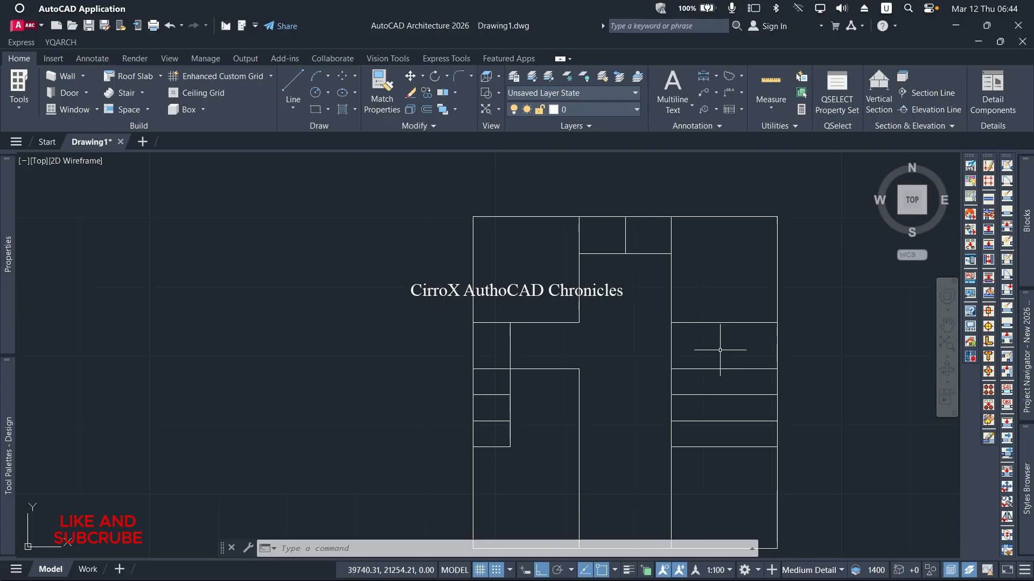
Offset the floor plan's right outer wall line 600 outward
click(427, 110)
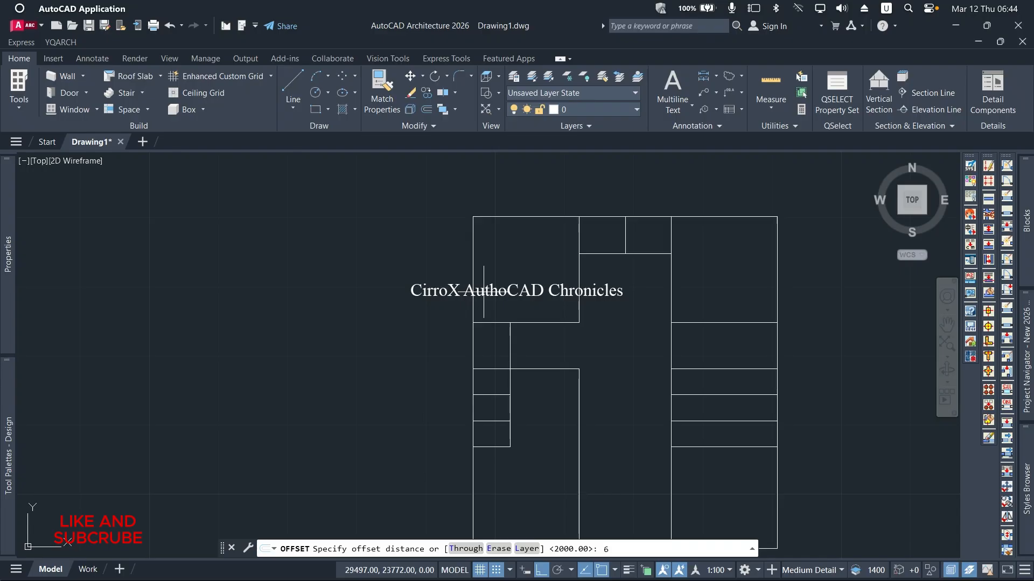
text(00)
key(Return)
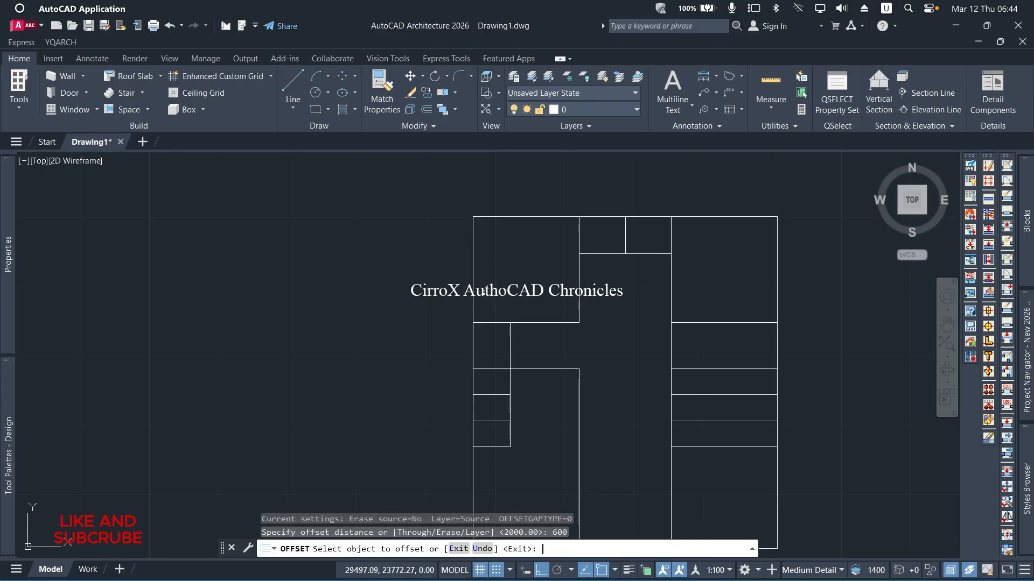
click(777, 346)
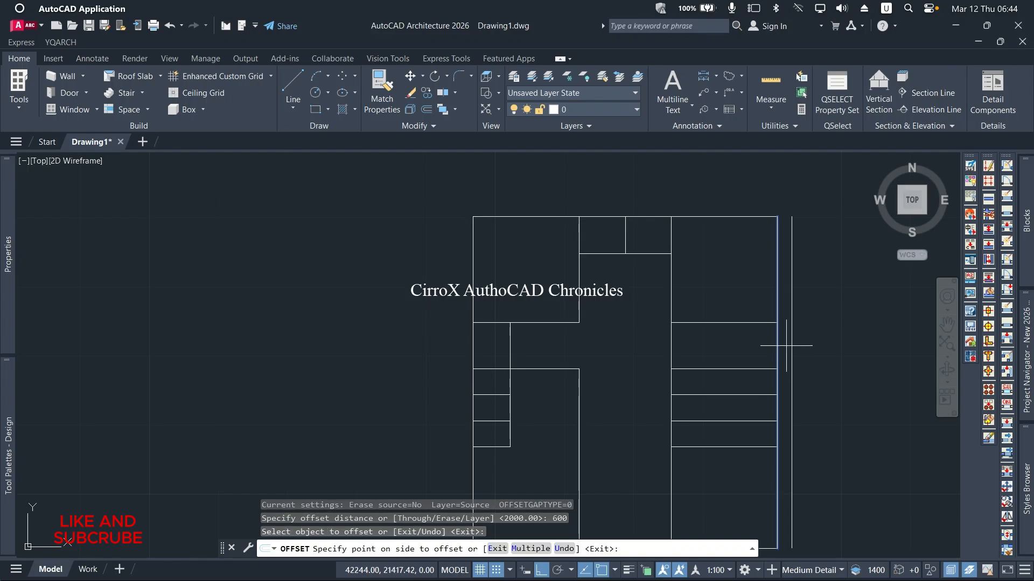
click(822, 347)
key(Escape)
key(Escape)
key(Escape)
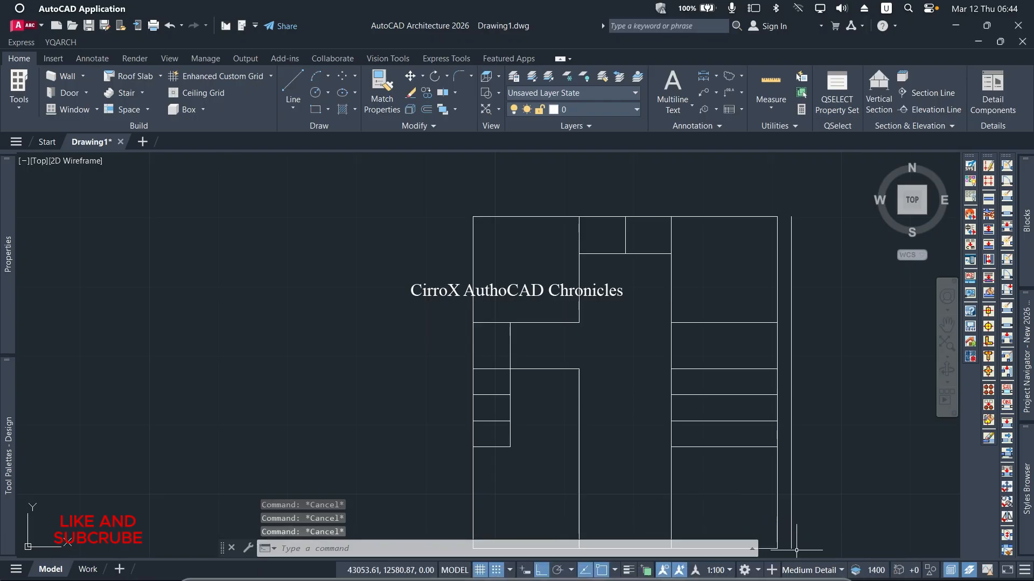
Stretch the lower wall line of the upper-right room outward to meet the 600-offset vertical
scroll(748, 328, up, 3)
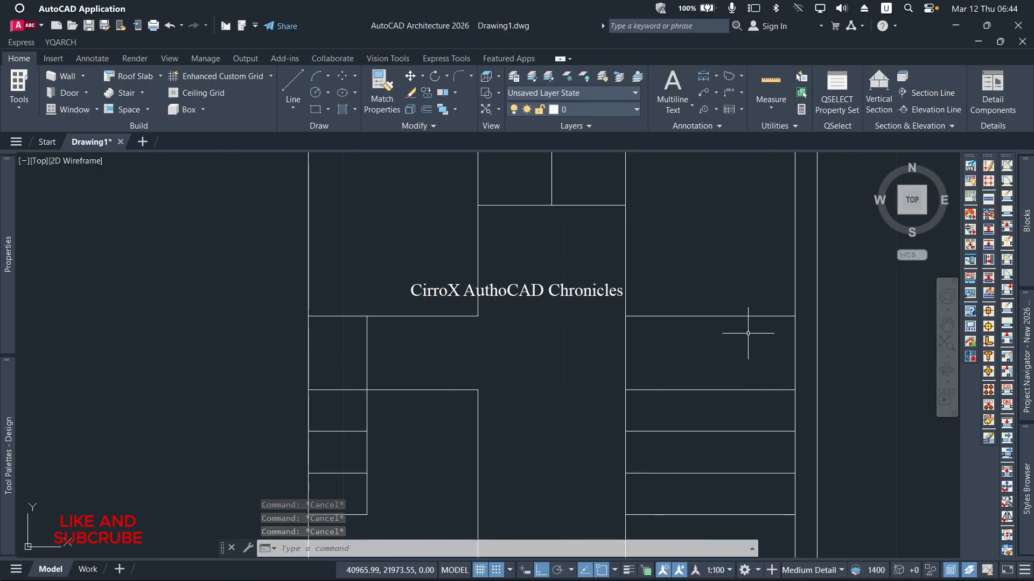
click(791, 284)
click(729, 388)
scroll(784, 353, down, 1)
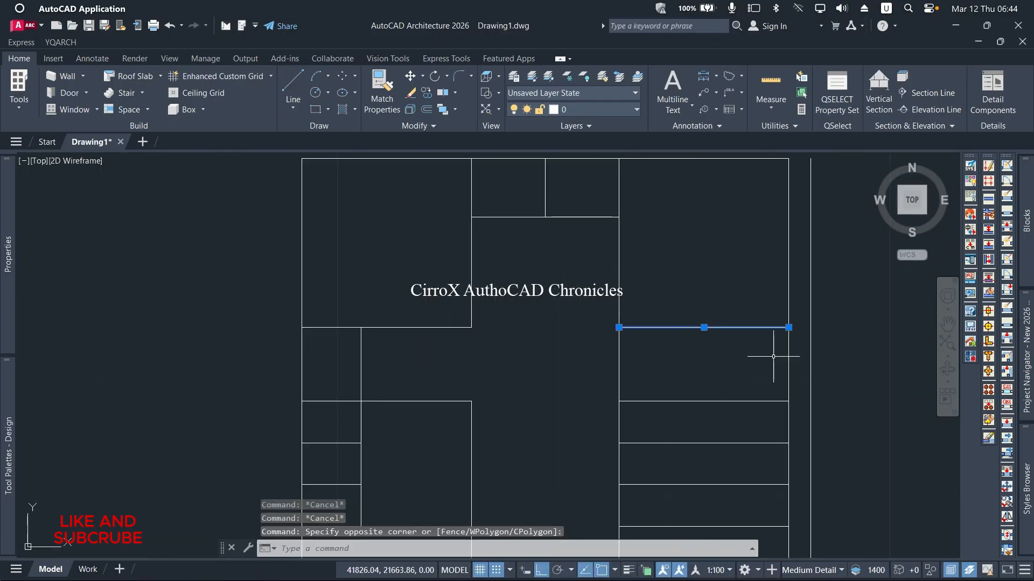
scroll(838, 323, up, 1)
scroll(839, 323, up, 2)
click(709, 333)
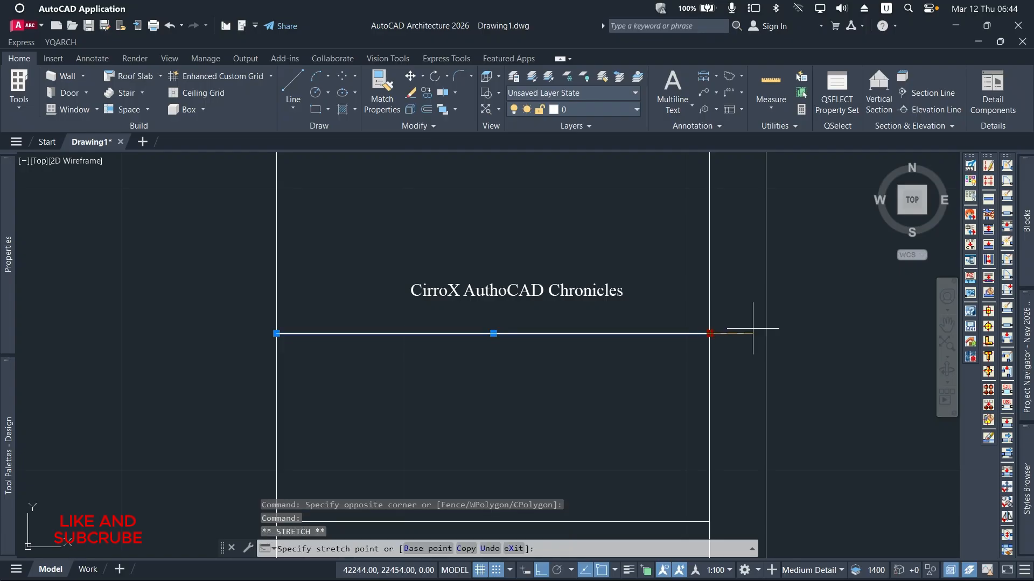
click(765, 334)
scroll(764, 339, down, 3)
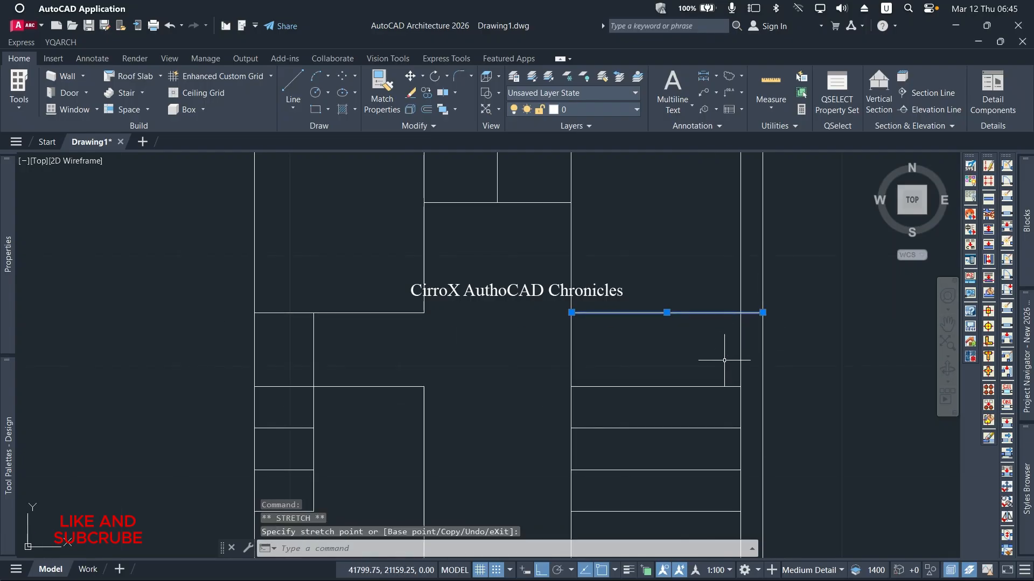
key(Escape)
key(Escape)
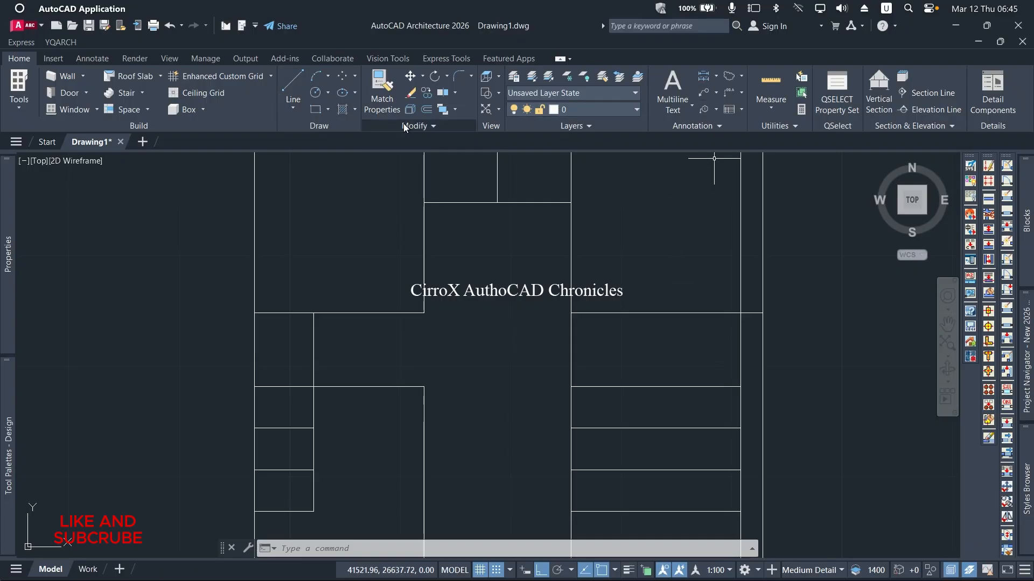
Offset the vertical line between the central and right bays 1700 into the right bay
click(426, 109)
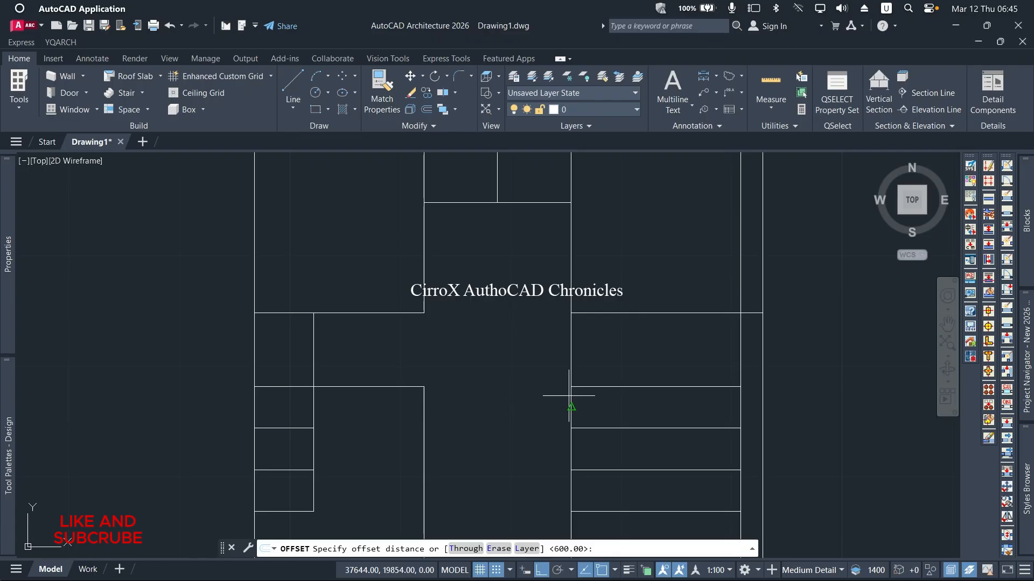
text(1700)
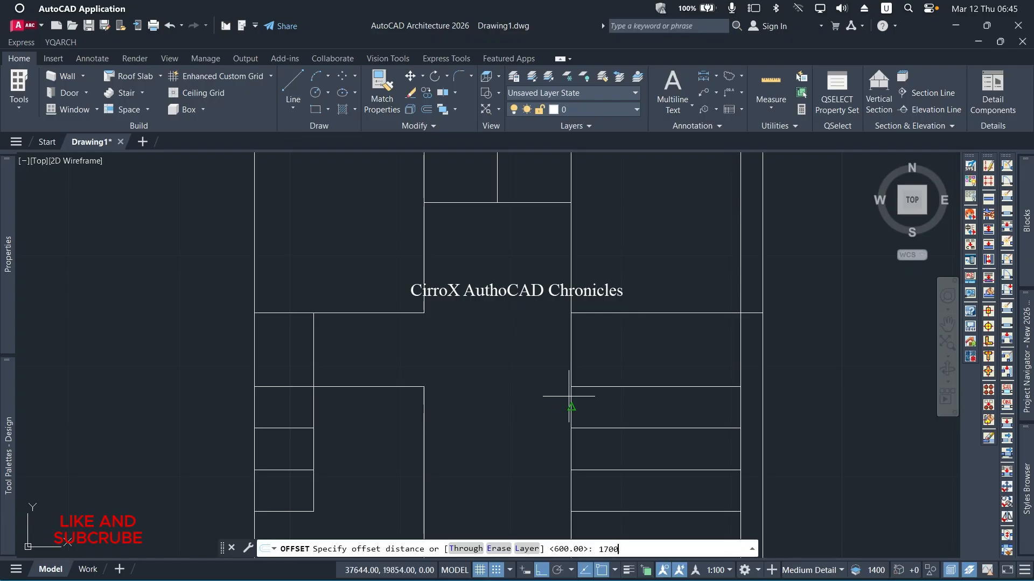
key(Return)
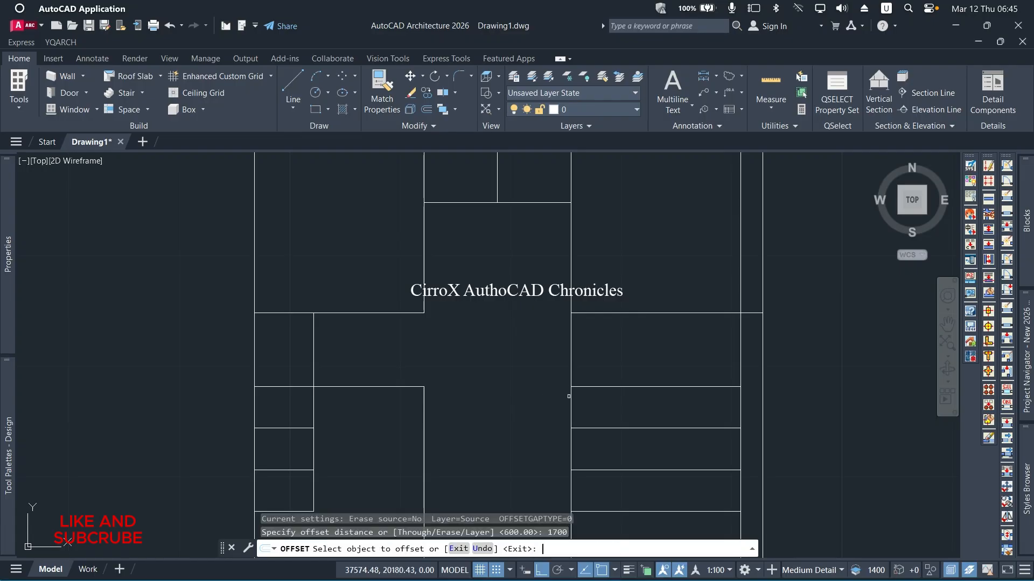
click(569, 346)
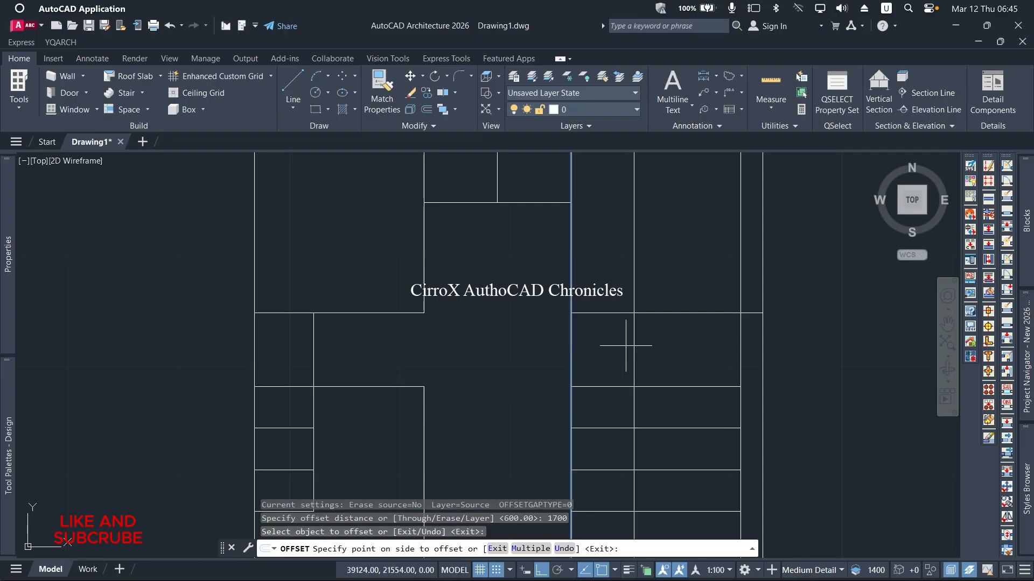
click(625, 346)
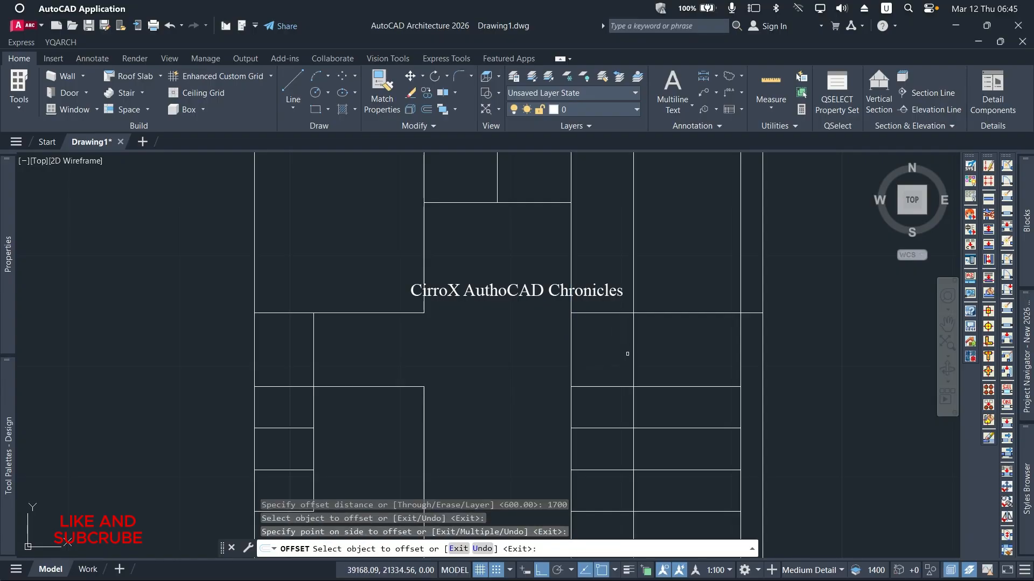
key(Escape)
key(Escape)
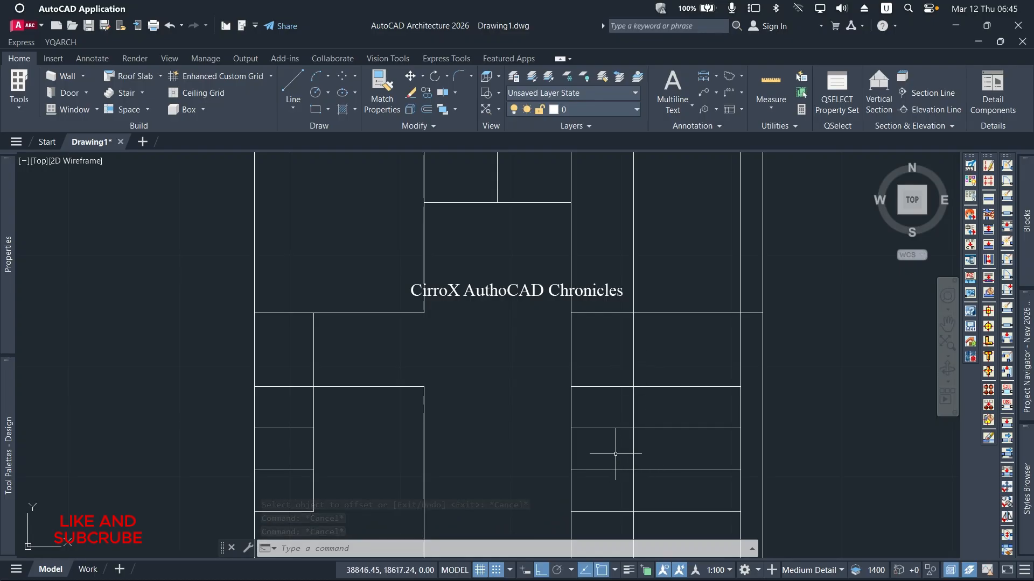
Delete the 600-offset vertical line outside the right outer wall
scroll(643, 442, down, 2)
scroll(715, 395, up, 2)
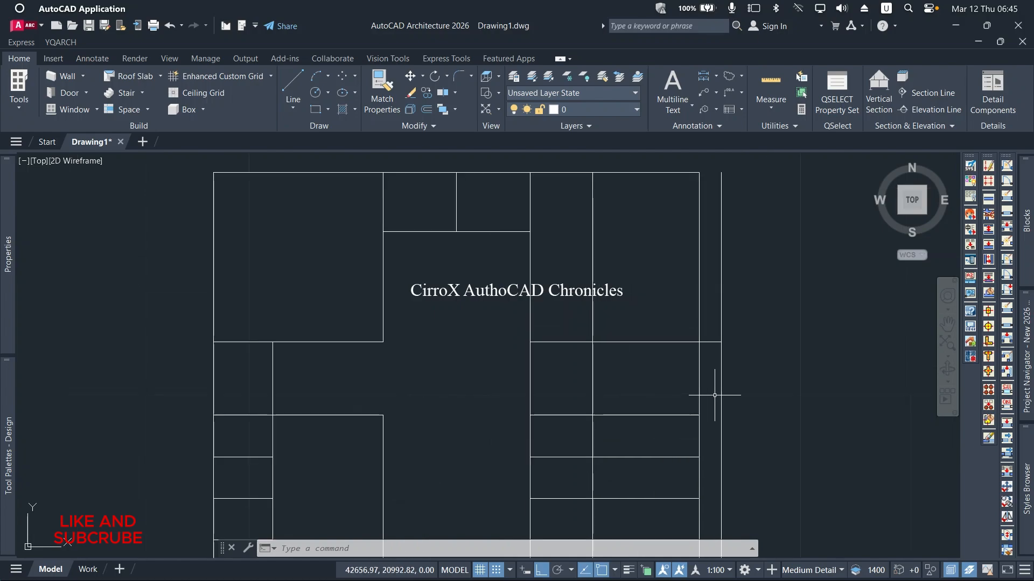
click(737, 377)
click(709, 412)
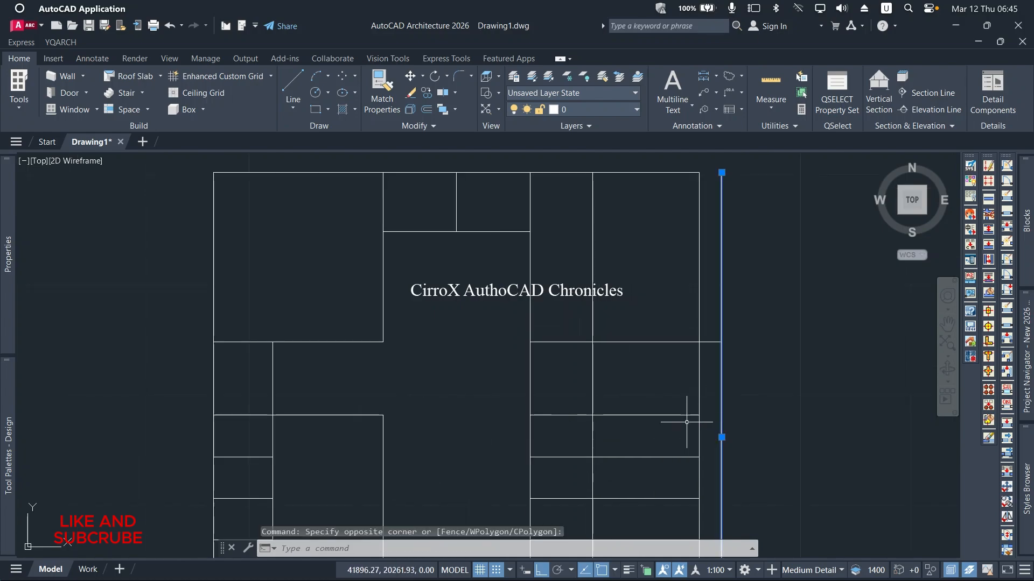
key(Delete)
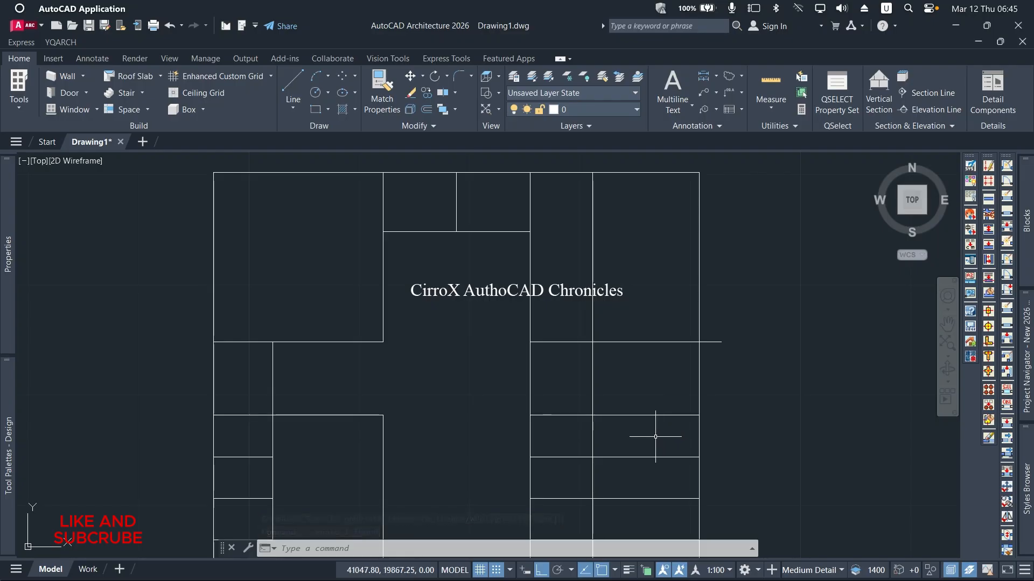
Offset the floor plan's right outer wall line 900 outward
click(427, 108)
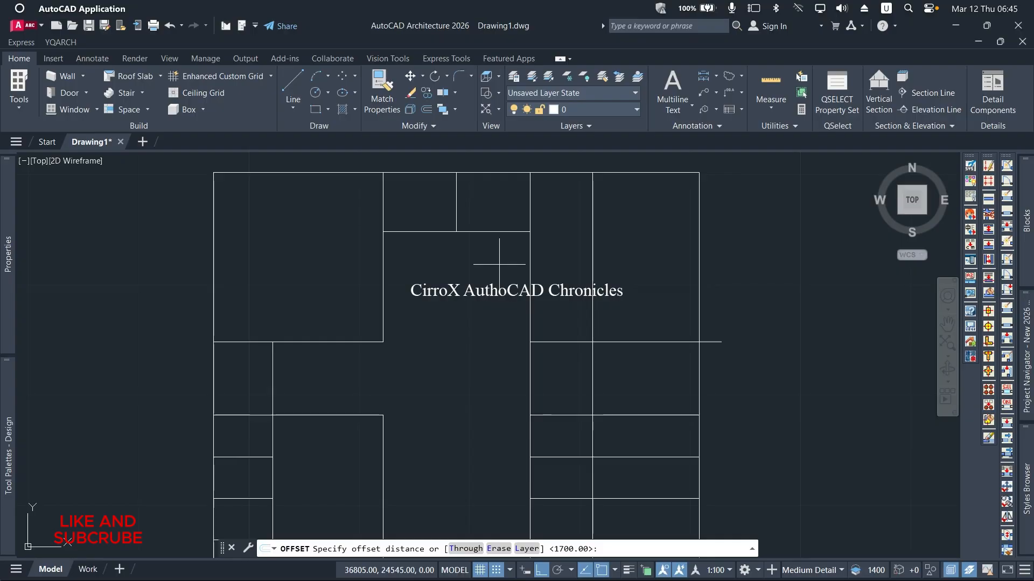
text(900)
key(Return)
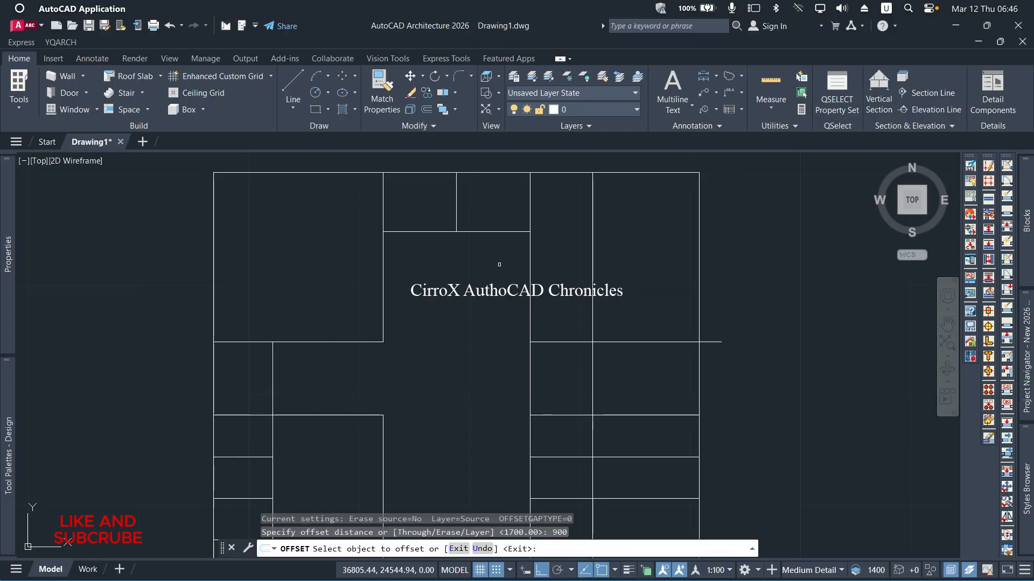
click(700, 388)
click(801, 391)
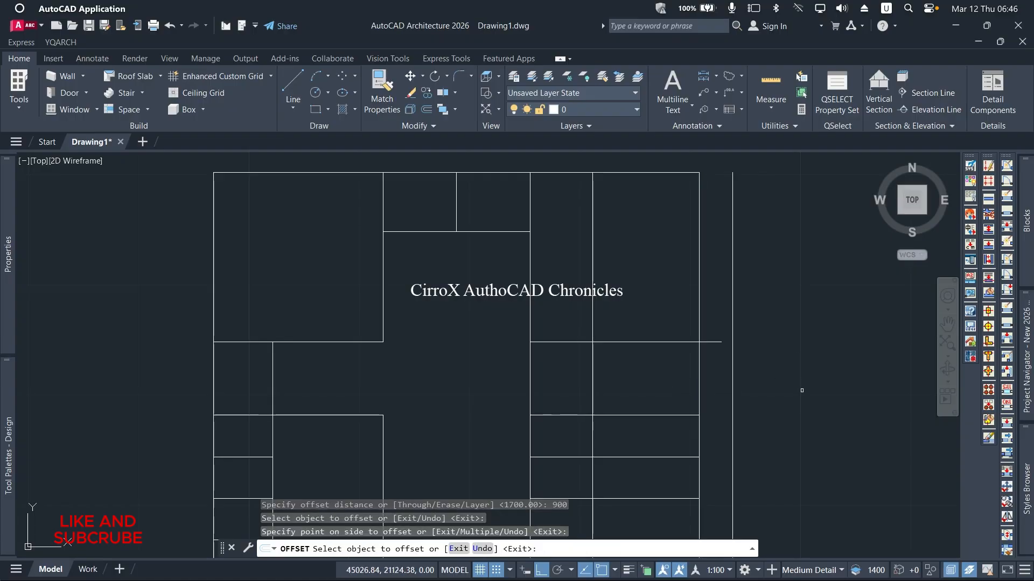
key(Escape)
key(Escape)
key(Escape)
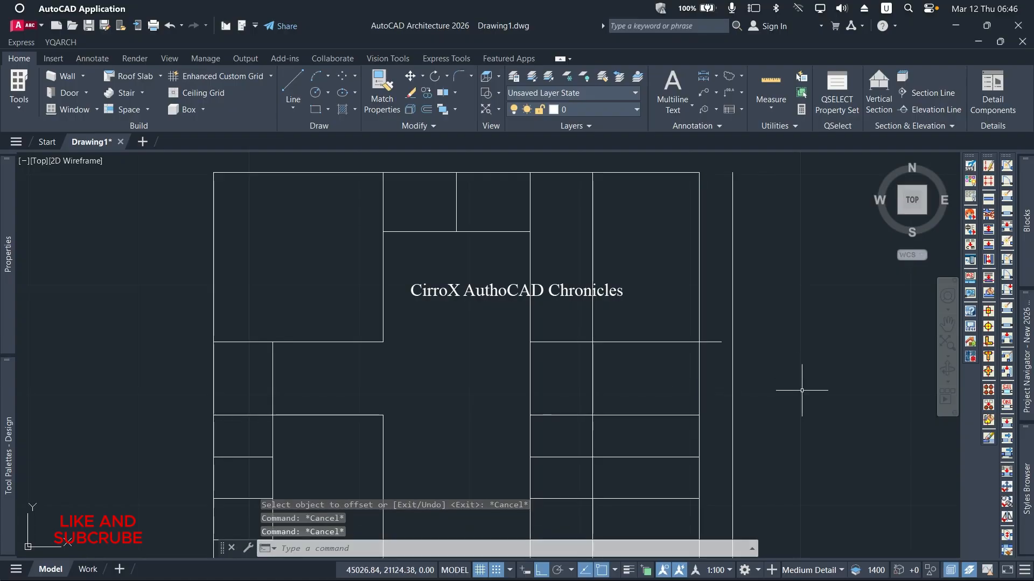
Stretch the projecting end of the upper-right room's lower wall line to meet the 900-offset vertical
scroll(728, 326, up, 4)
click(727, 337)
click(682, 426)
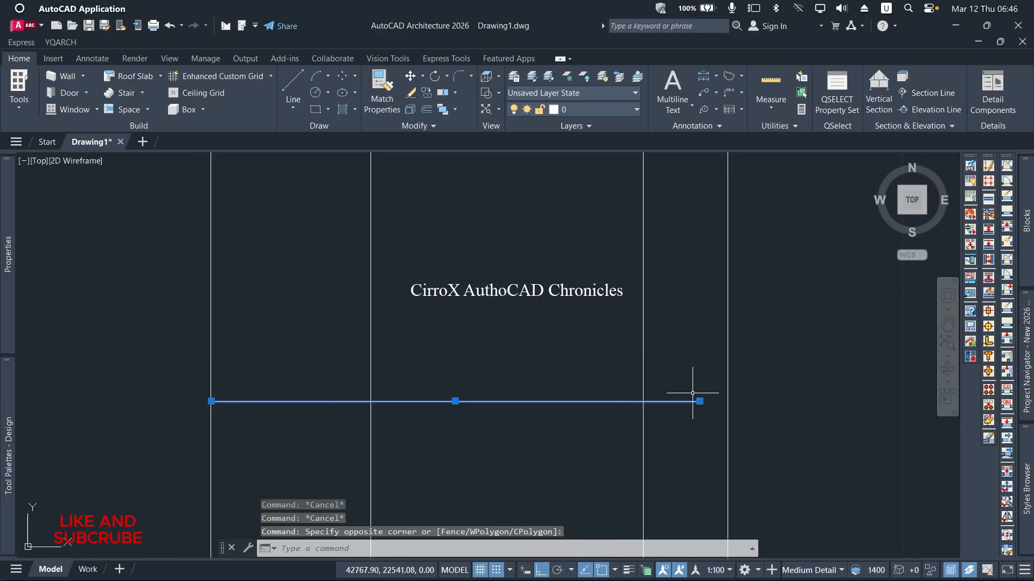
click(699, 401)
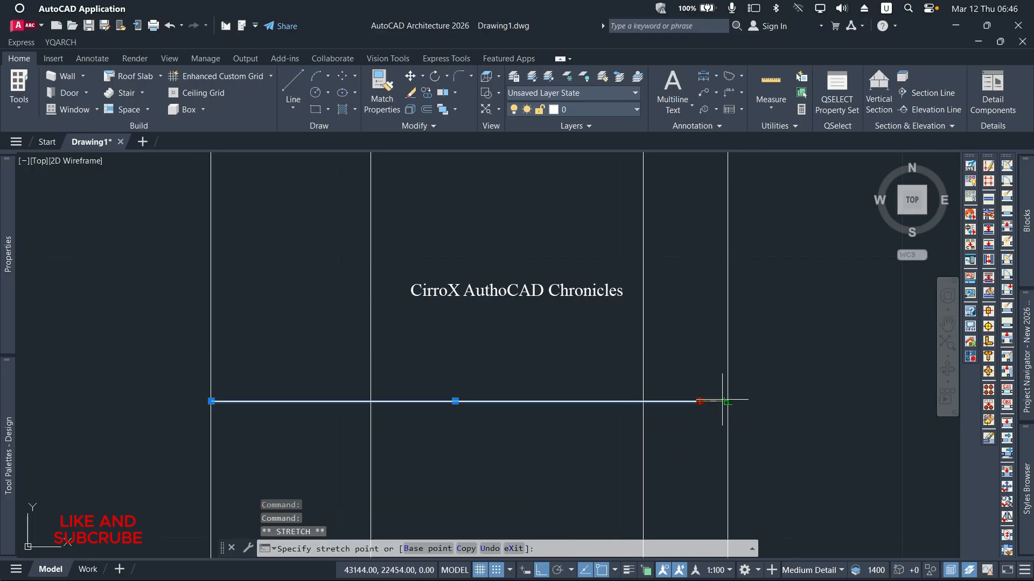
click(721, 401)
scroll(669, 370, down, 5)
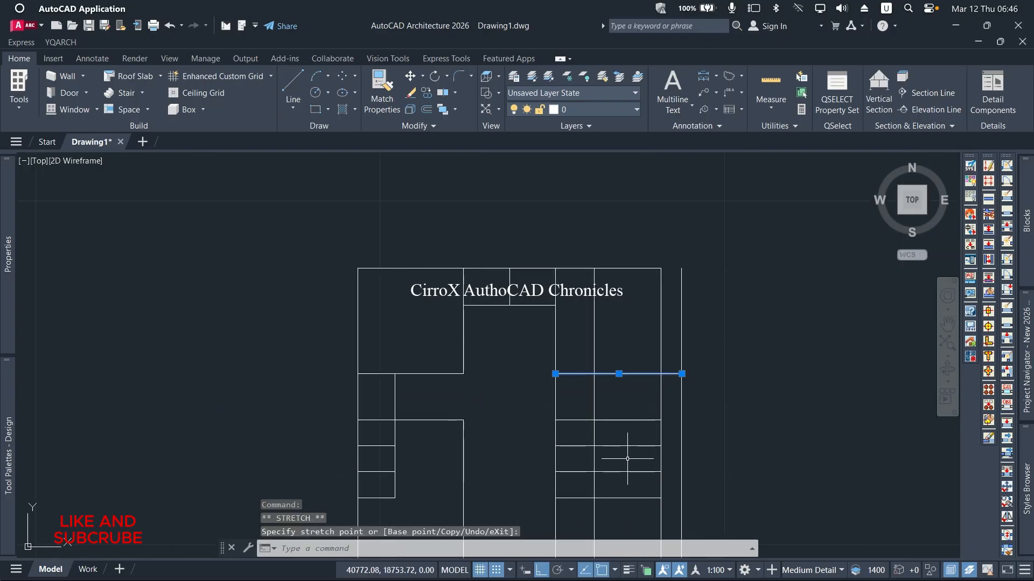
key(Escape)
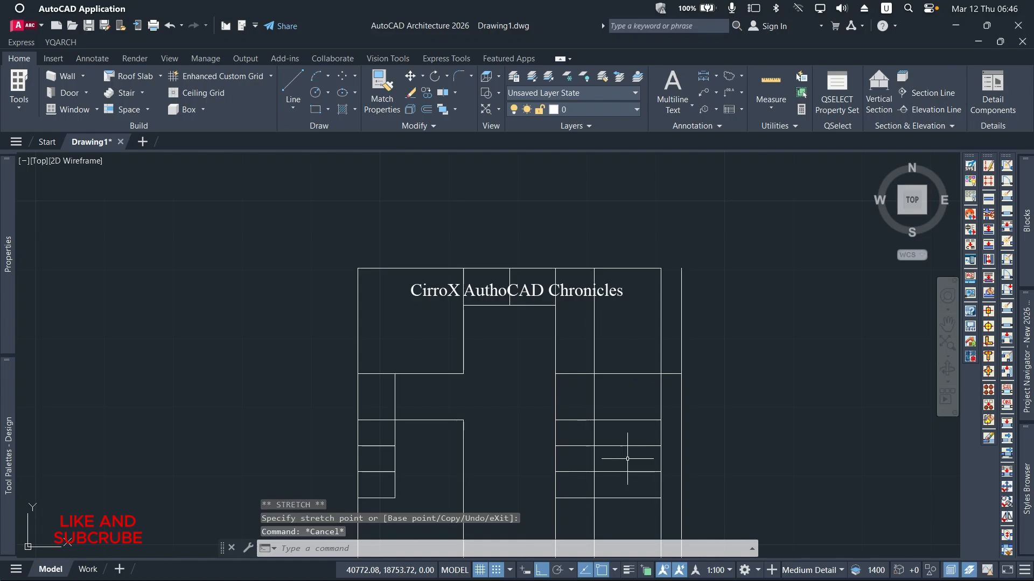
Delete the 1700-offset vertical line running through the right bay
scroll(595, 406, up, 1)
click(611, 382)
click(565, 403)
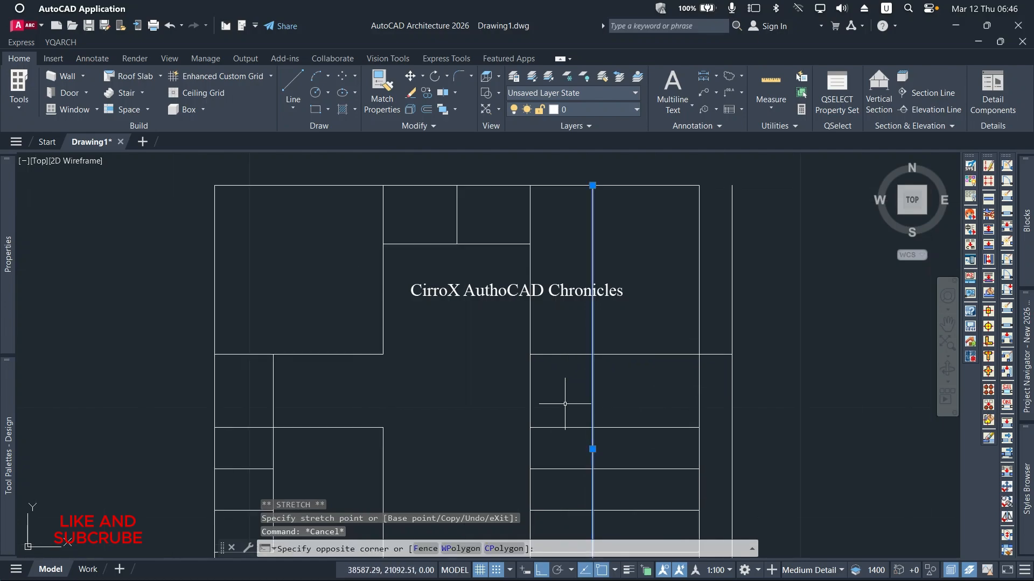
key(Delete)
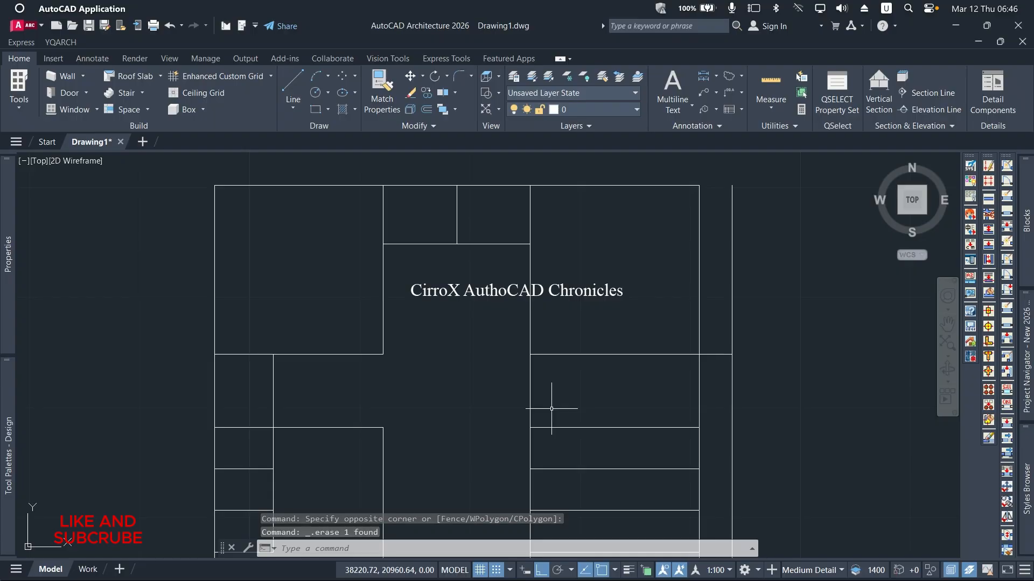
Offset the vertical line between the central and right bays 1950 into the right bay
click(427, 109)
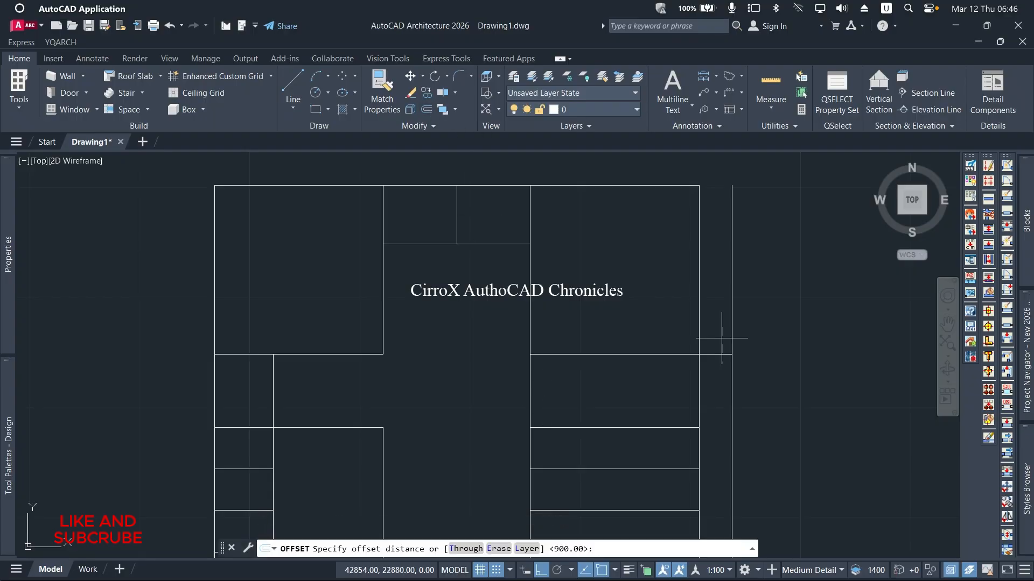
text(19)
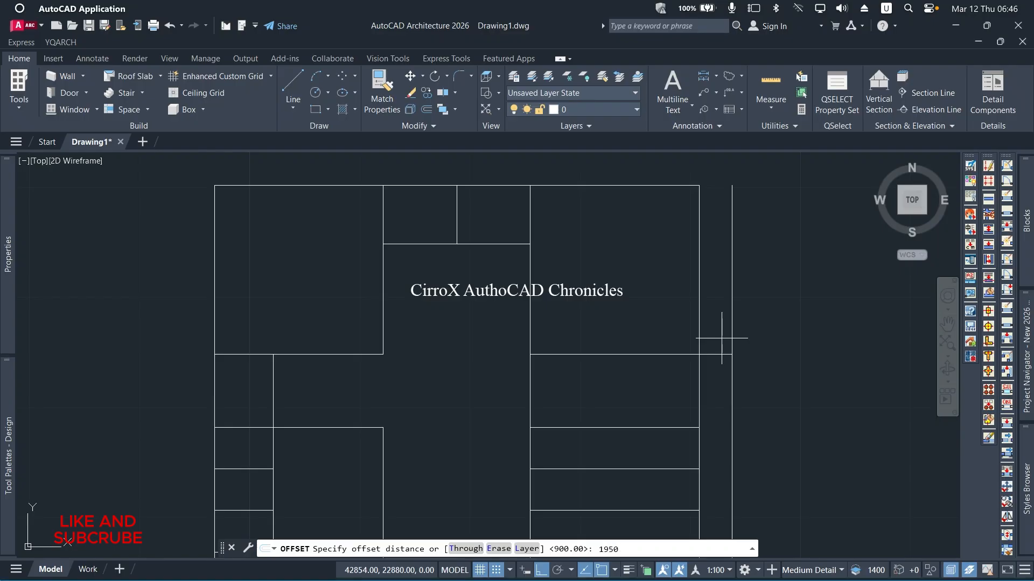
text(50)
key(Return)
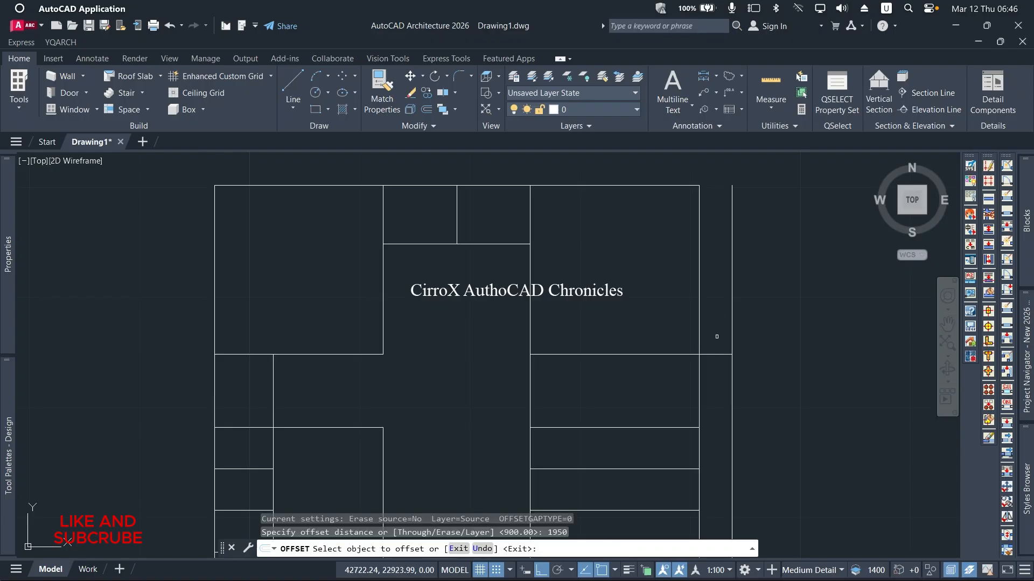
click(530, 392)
click(633, 396)
scroll(631, 403, down, 4)
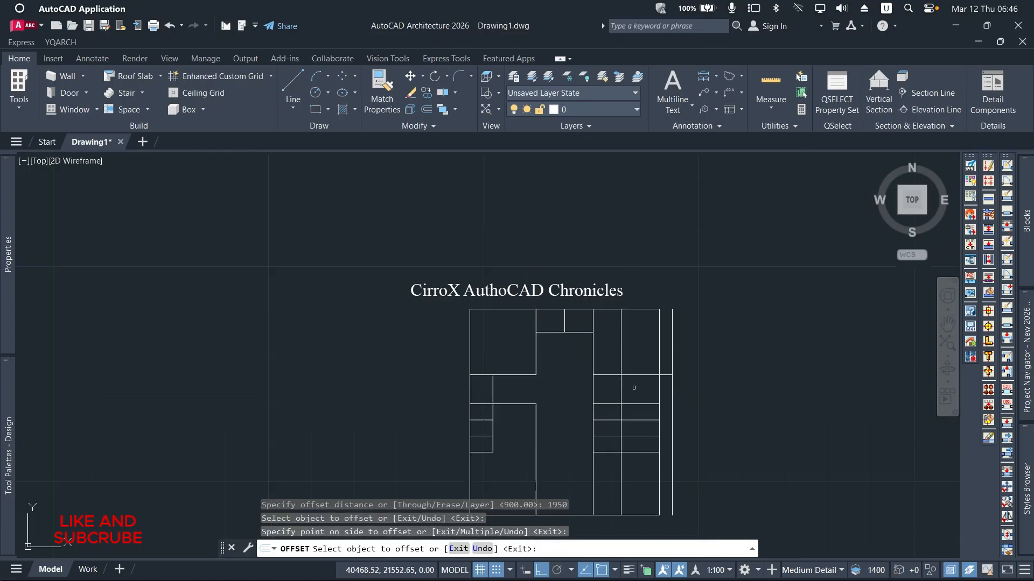
scroll(632, 400, up, 4)
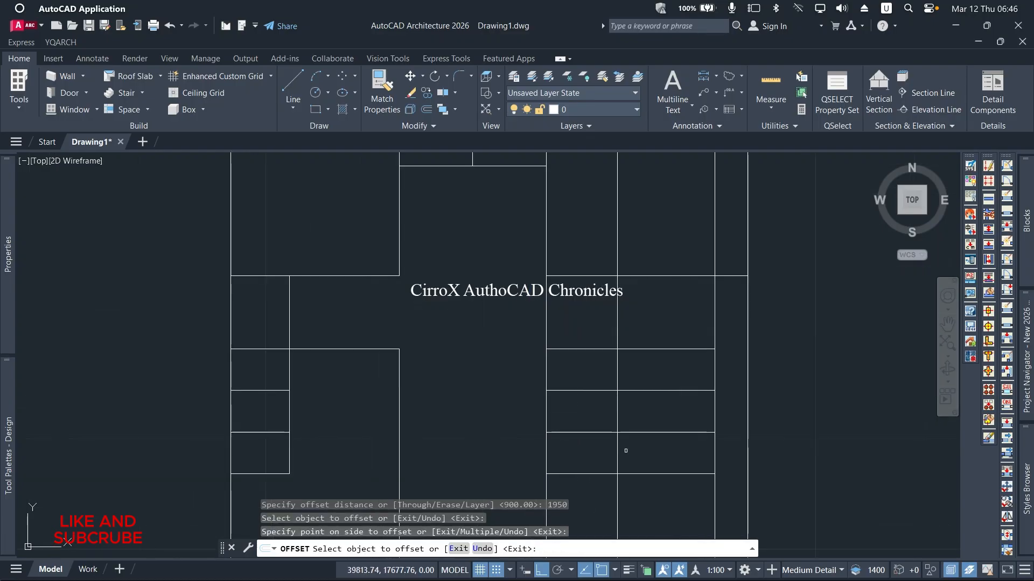
key(Escape)
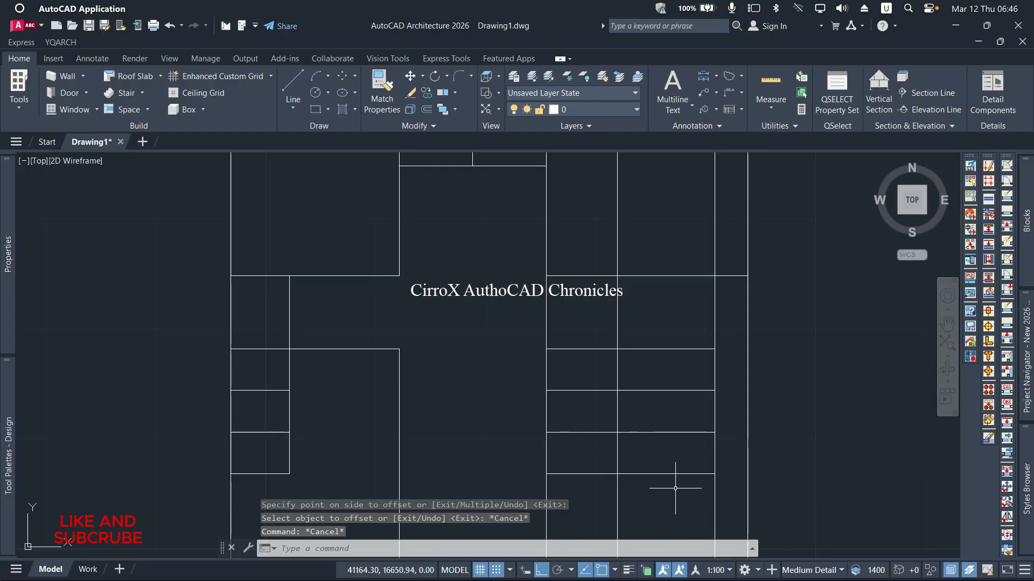
scroll(683, 450, down, 2)
scroll(658, 382, up, 2)
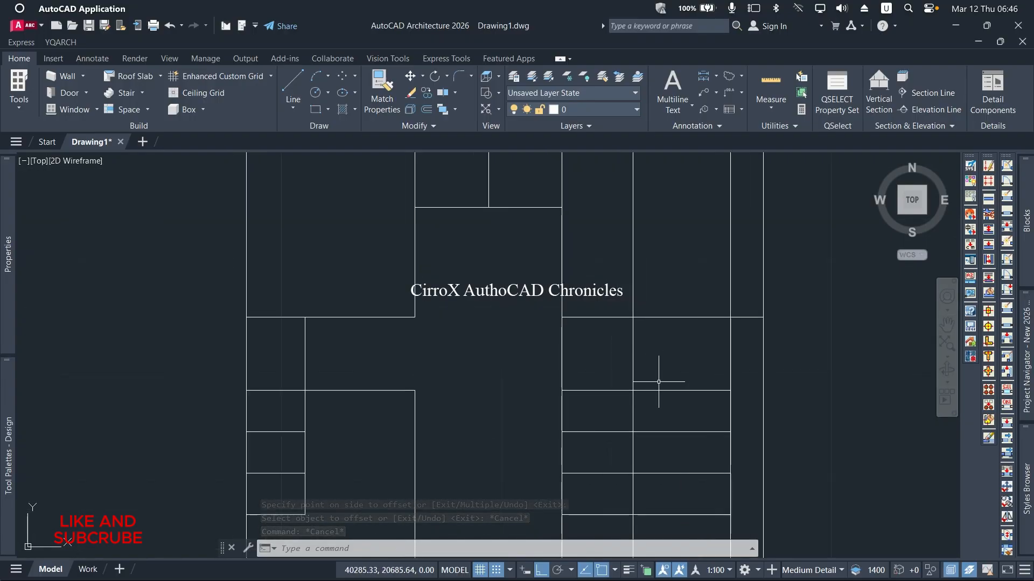
scroll(714, 366, down, 2)
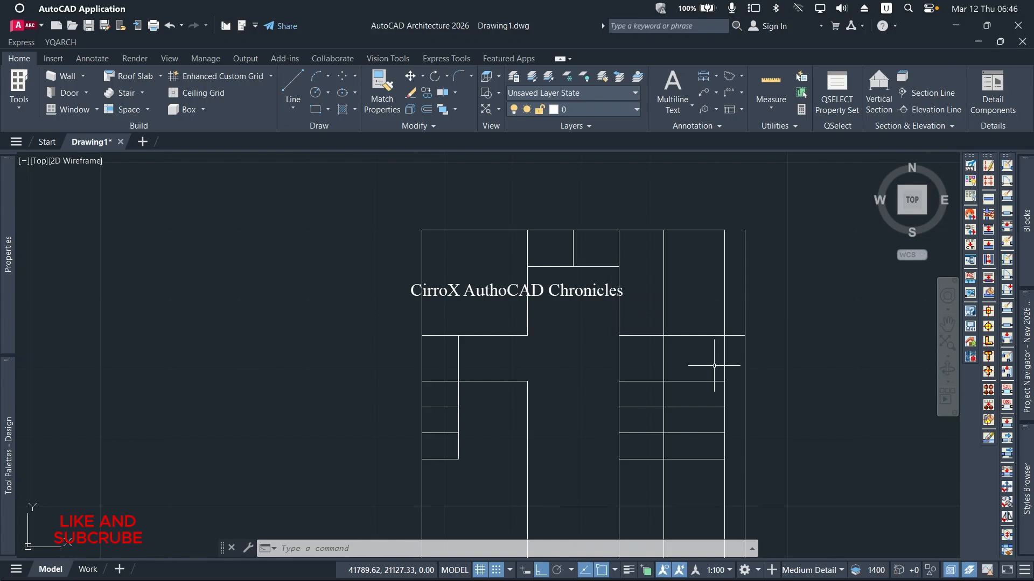
scroll(740, 250, up, 2)
click(728, 249)
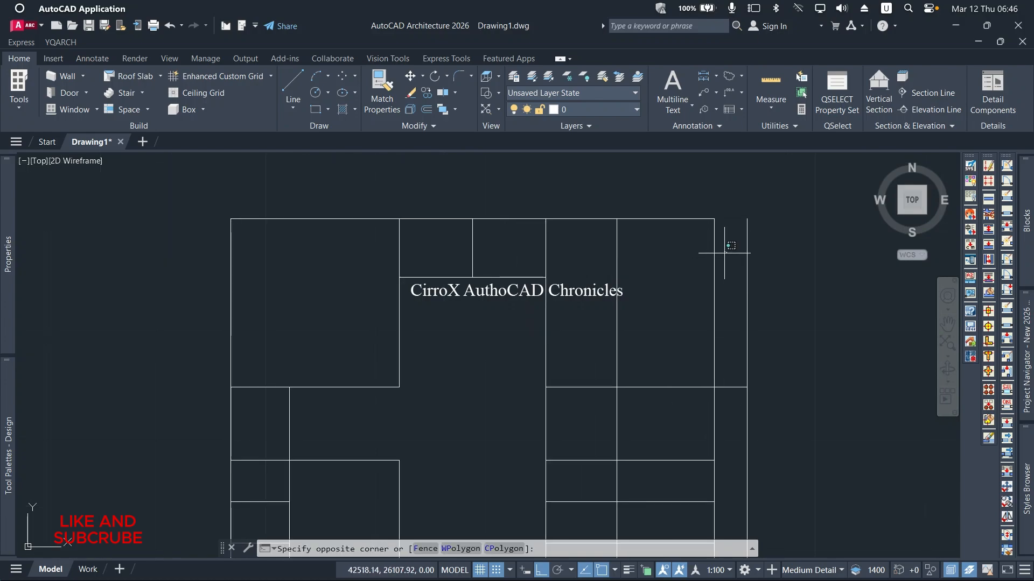
click(683, 276)
click(694, 205)
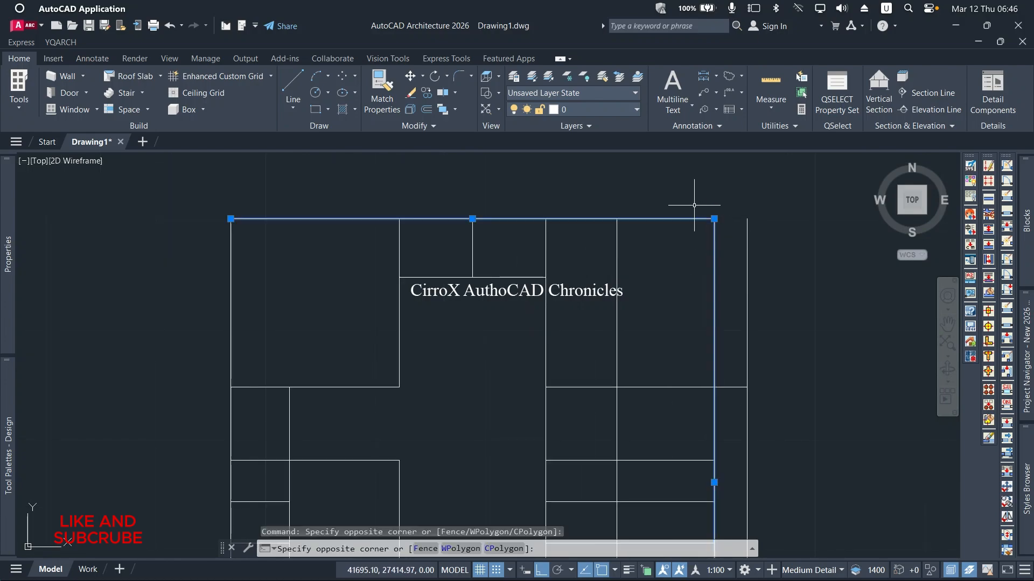
key(Escape)
key(Escape)
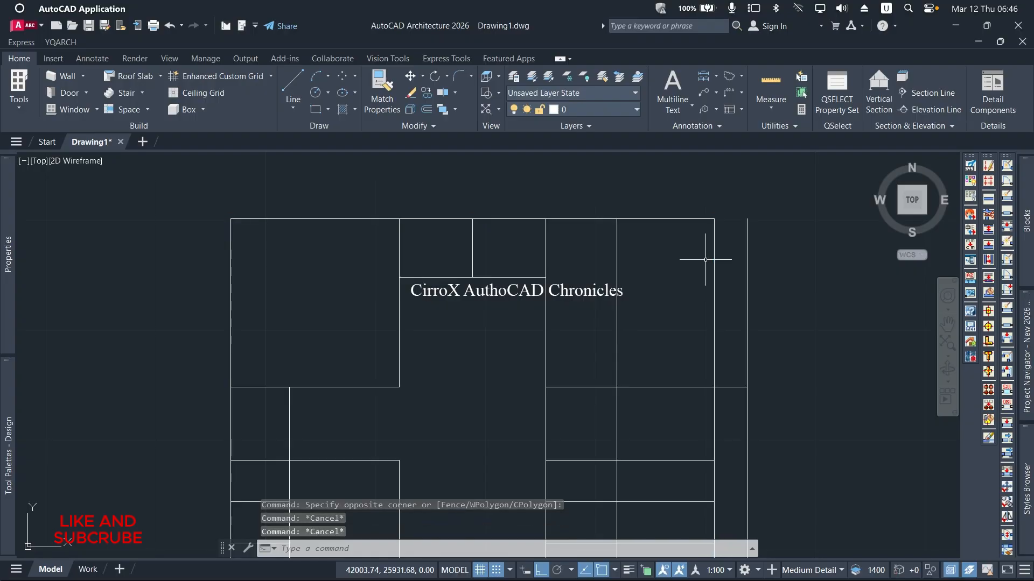
Stretch the outer end of the floor plan's top wall line to meet the 900-offset vertical
scroll(683, 248, up, 2)
click(683, 171)
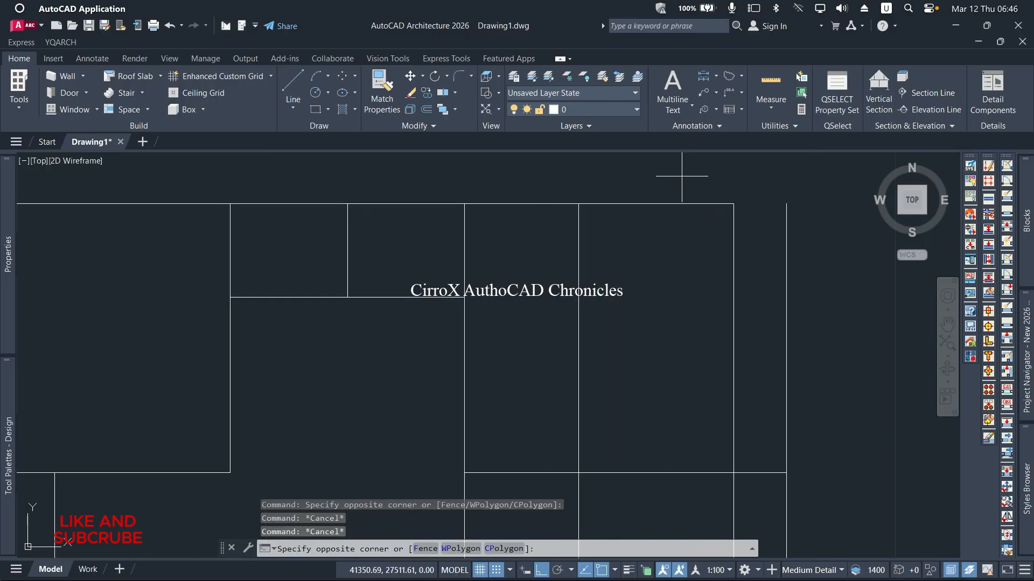
click(614, 320)
scroll(635, 296, down, 2)
scroll(695, 216, up, 4)
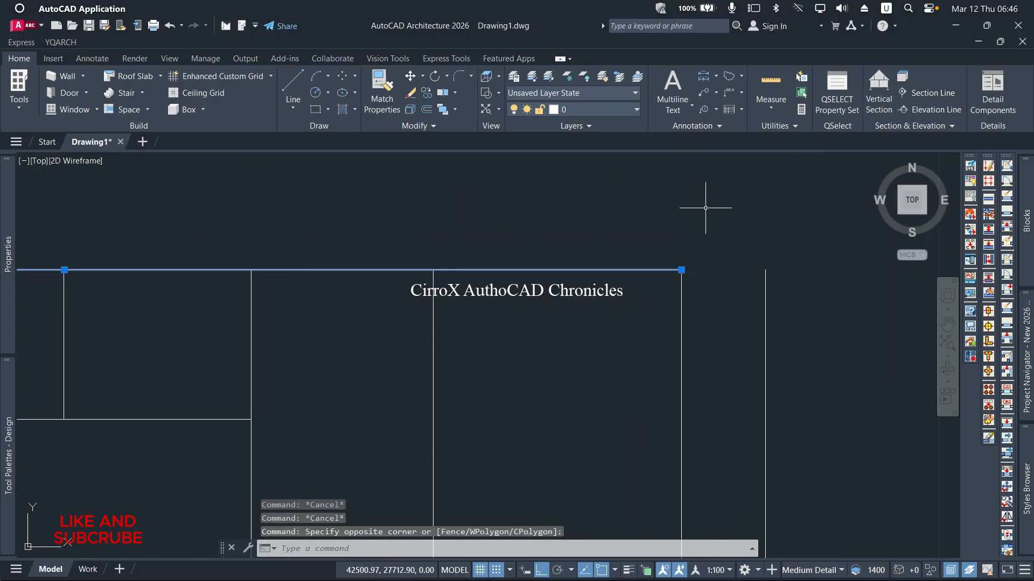
click(681, 269)
click(761, 270)
scroll(761, 270, down, 3)
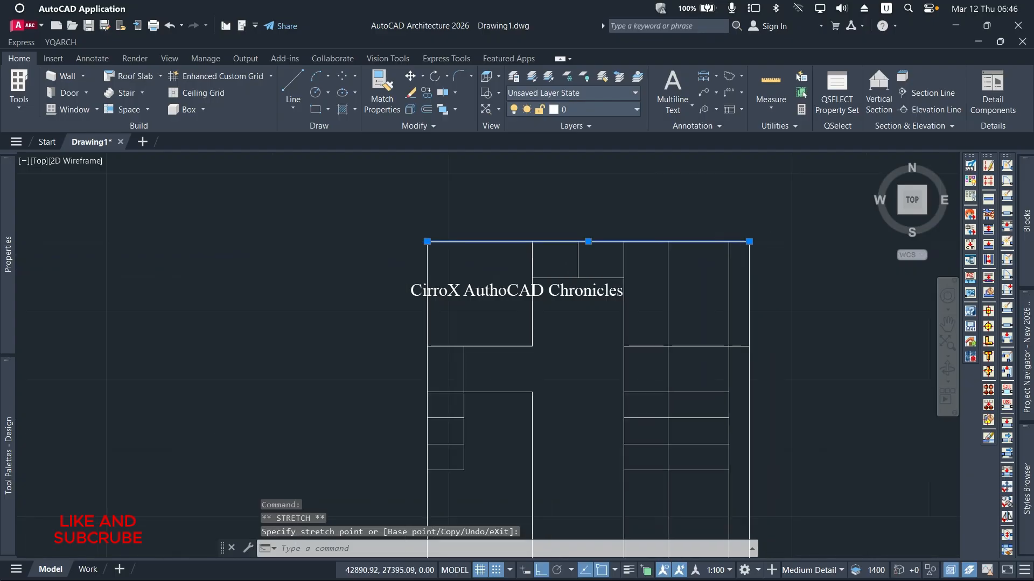
key(Escape)
key(Escape)
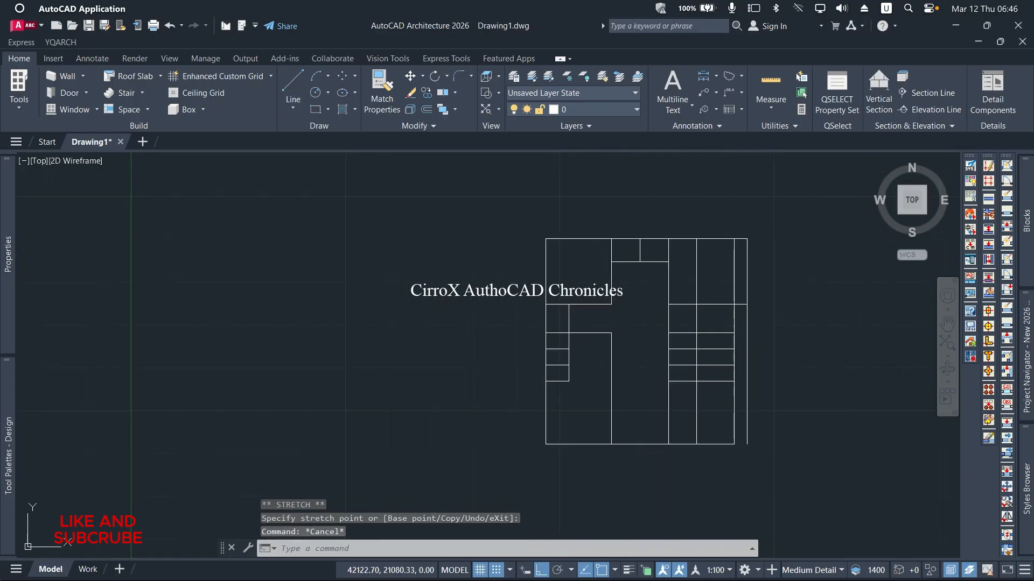
Trim away the portion of the 1950-offset vertical line that runs through the upper-right room
scroll(670, 264, up, 4)
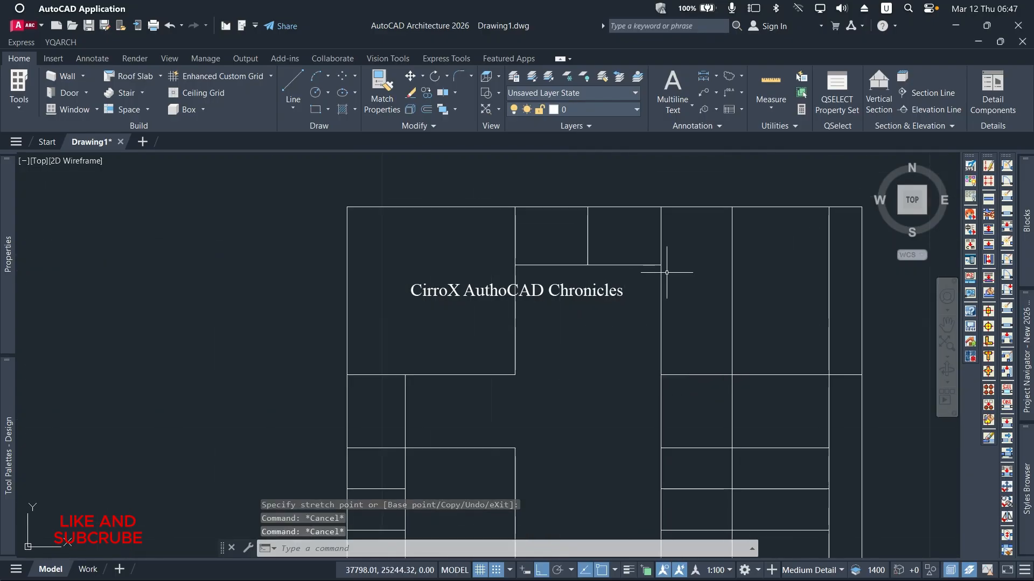
text(tr)
key(Return)
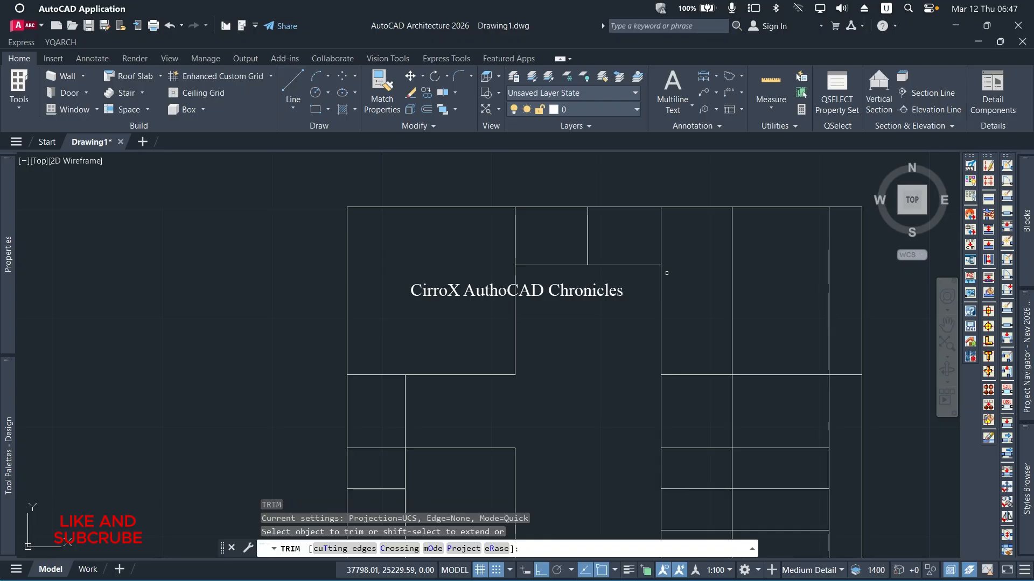
mouse_move(685, 277)
mouse_down()
mouse_move(715, 295)
mouse_move(708, 304)
mouse_up()
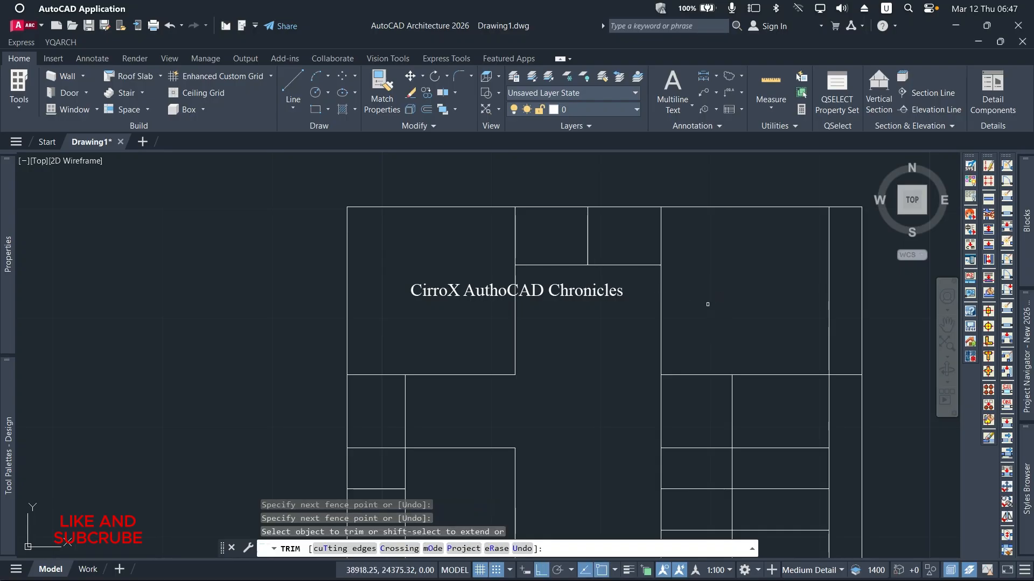
scroll(707, 304, down, 2)
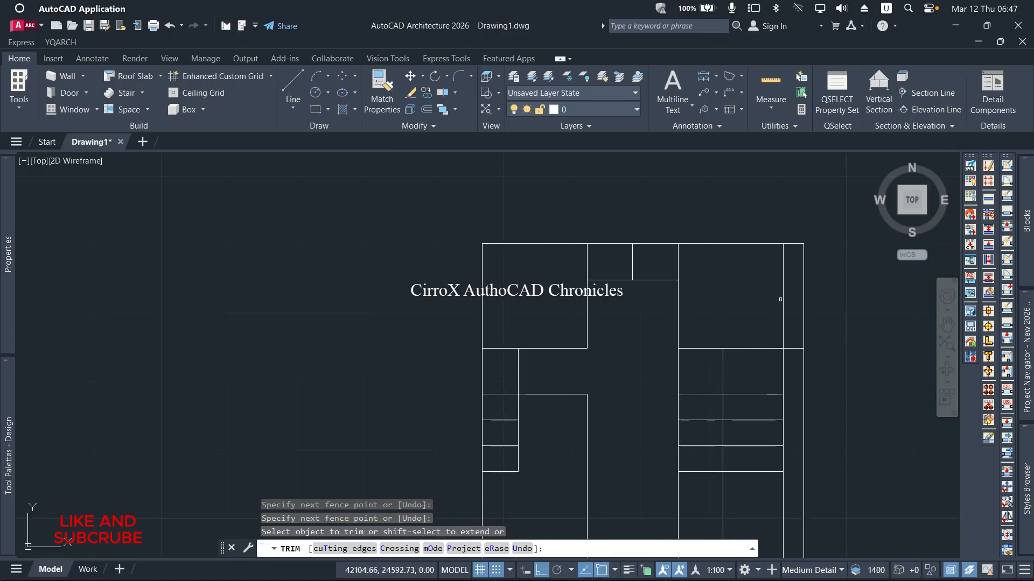
Trim the 900-offset vertical and the top wall extension beside the upper-right room, above that room's lower wall line
scroll(801, 291, up, 2)
drag(827, 273, 799, 323)
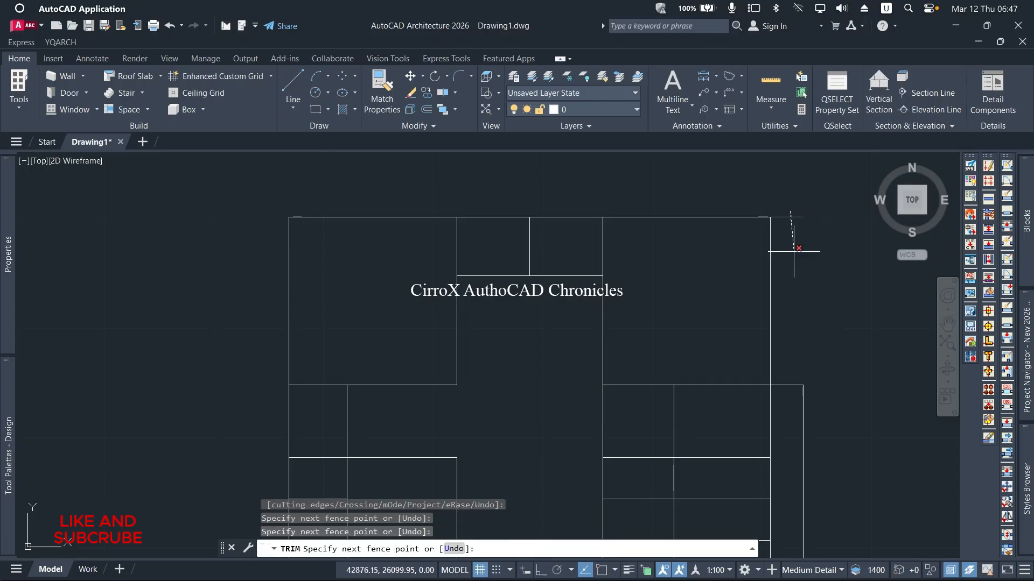
scroll(794, 246, down, 2)
Trim the upper two horizontal lines and the adjoining outer wall segment from the right bay, outside the 1950-wide strip
scroll(751, 356, up, 2)
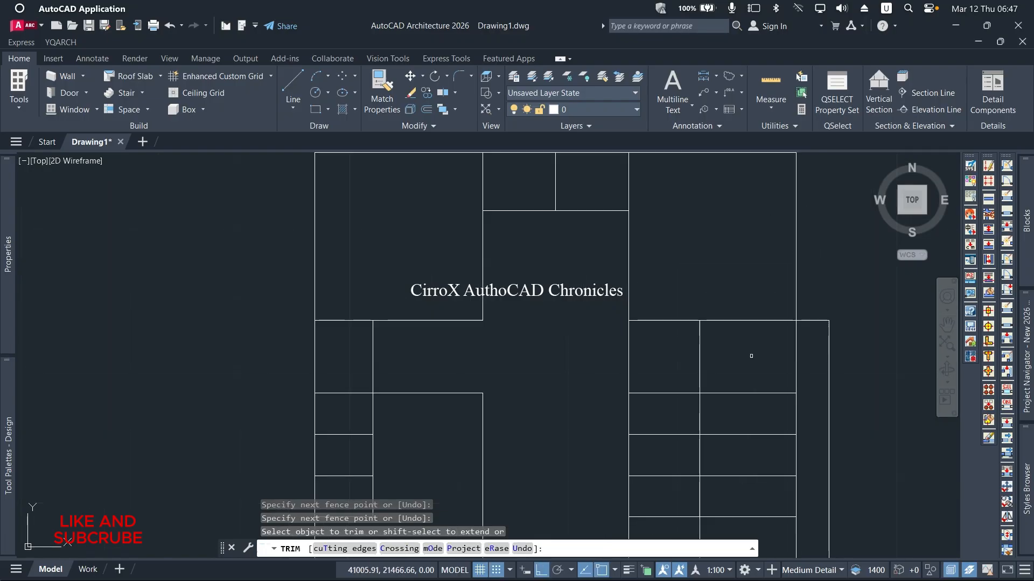
mouse_move(750, 357)
mouse_down()
mouse_move(750, 450)
mouse_move(753, 419)
mouse_move(770, 441)
mouse_up()
scroll(752, 452, down, 2)
scroll(770, 441, down, 8)
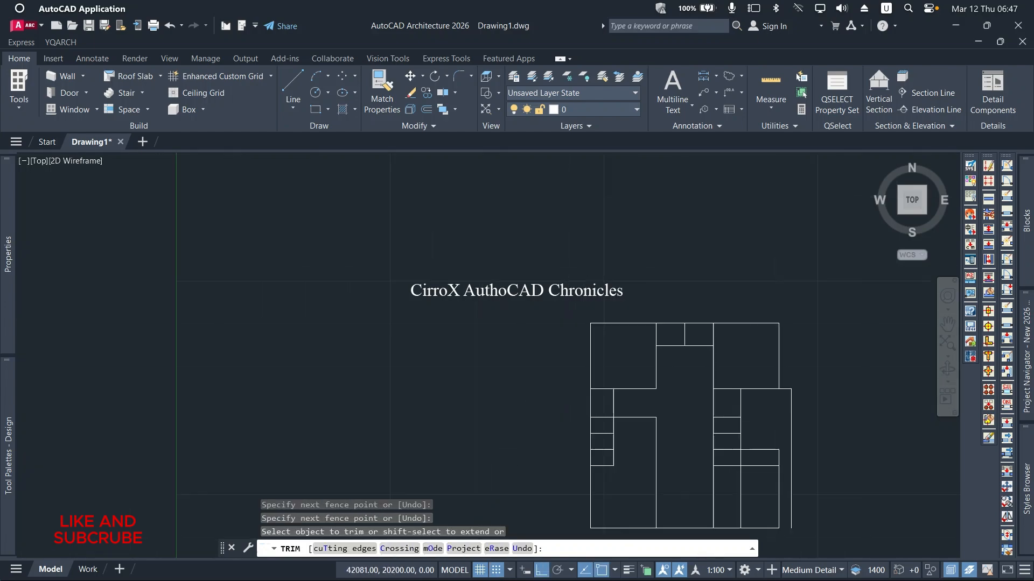
Trim the two middle horizontal lines inside the 1950-wide strip of the right bay
scroll(768, 446, up, 8)
scroll(800, 319, up, 2)
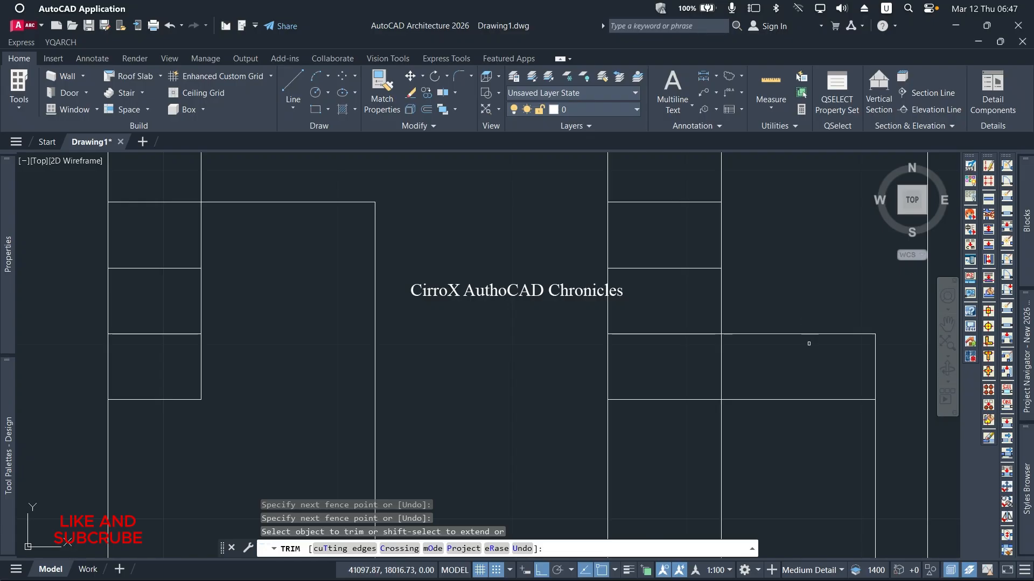
scroll(778, 385, down, 2)
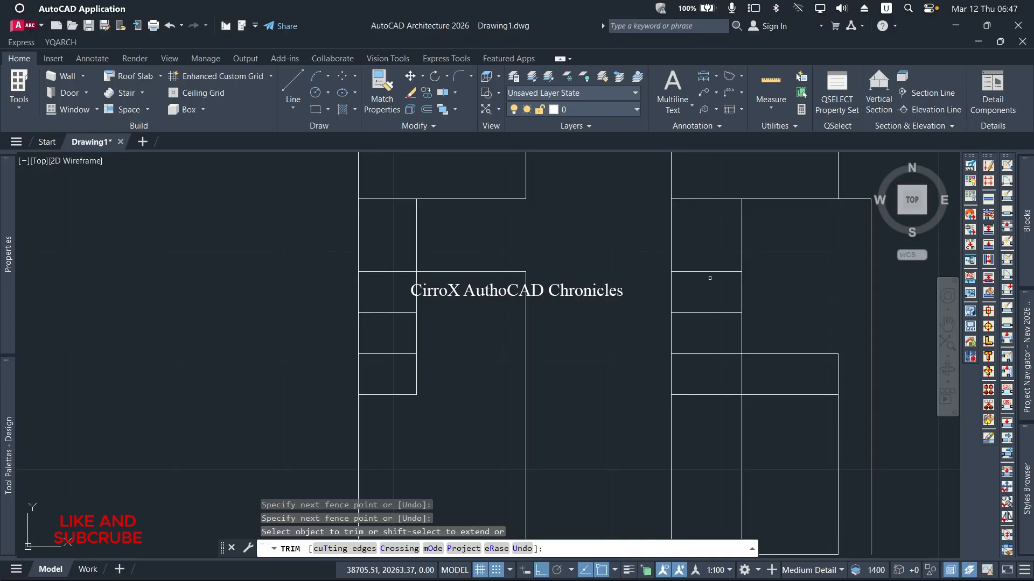
drag(710, 283, 708, 373)
scroll(708, 372, down, 2)
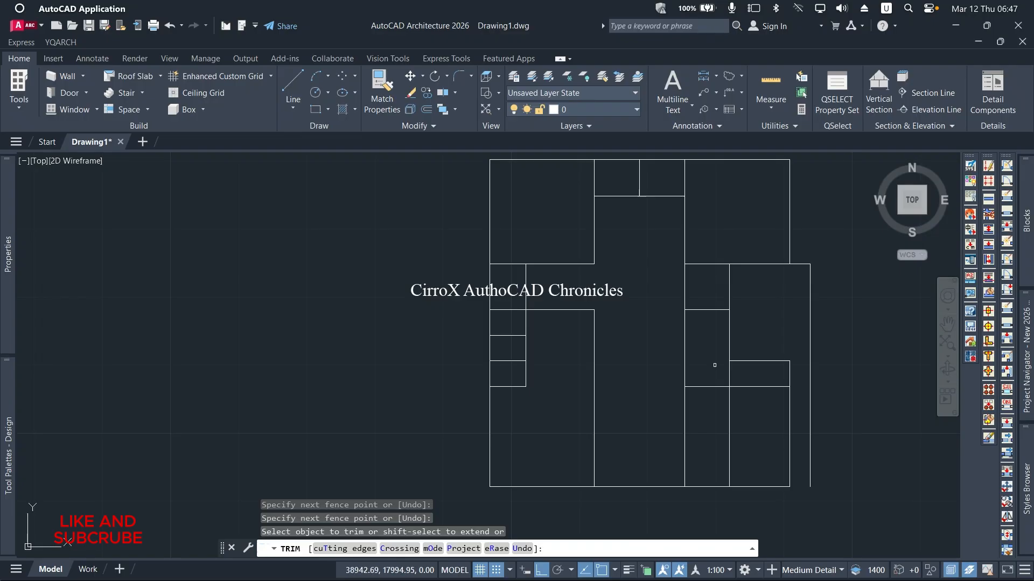
Trim the remaining intermediate horizontal line and the leftover outer wall stub above the lower-right room
scroll(720, 359, up, 2)
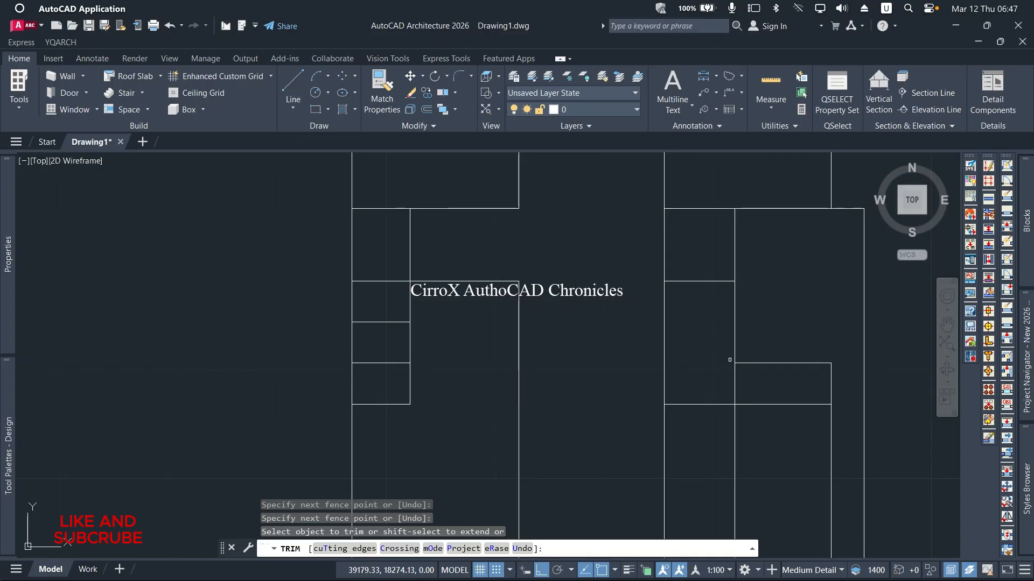
click(796, 341)
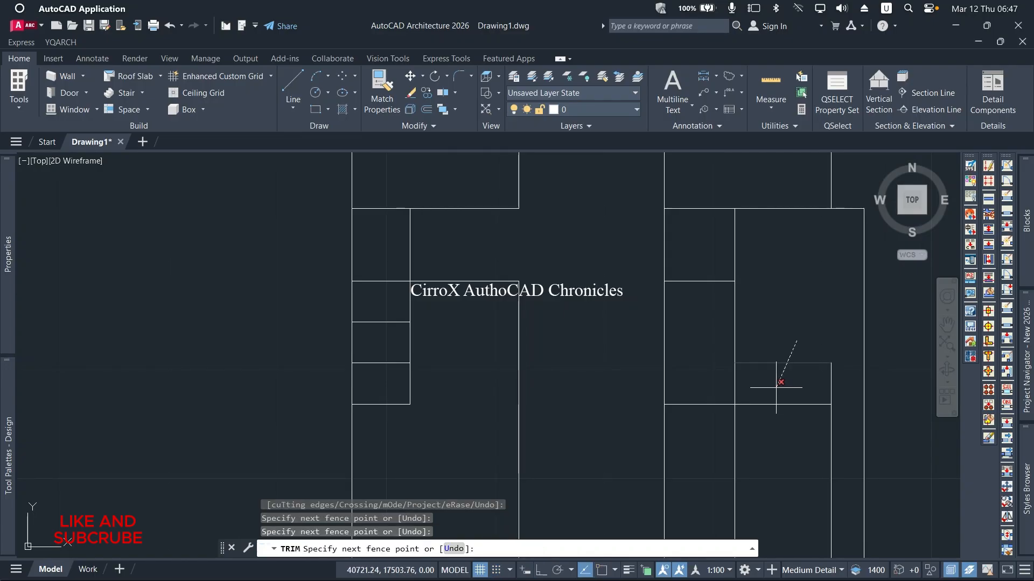
key(Return)
scroll(776, 387, down, 2)
scroll(801, 385, up, 2)
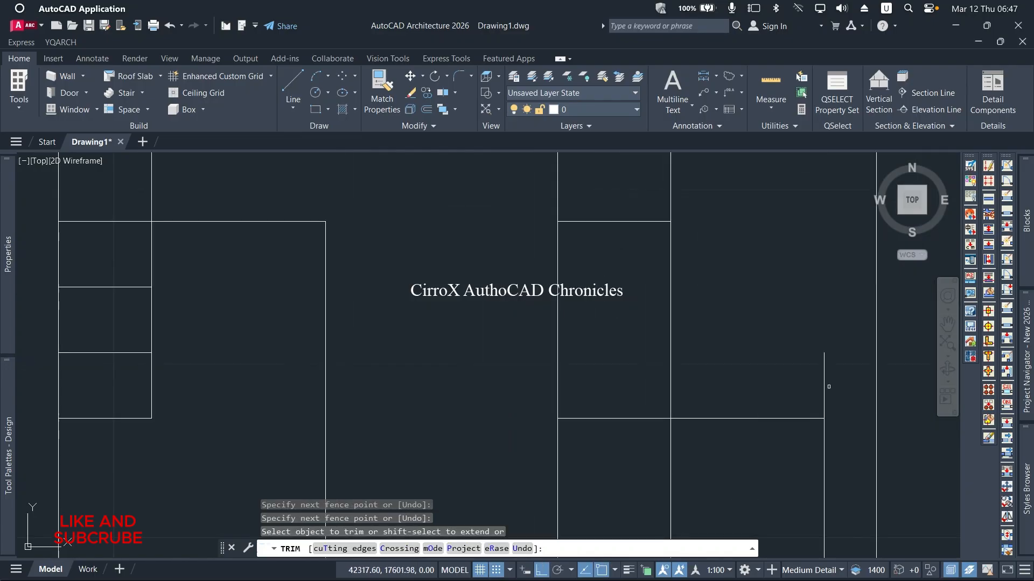
click(811, 387)
click(854, 386)
scroll(779, 381, down, 2)
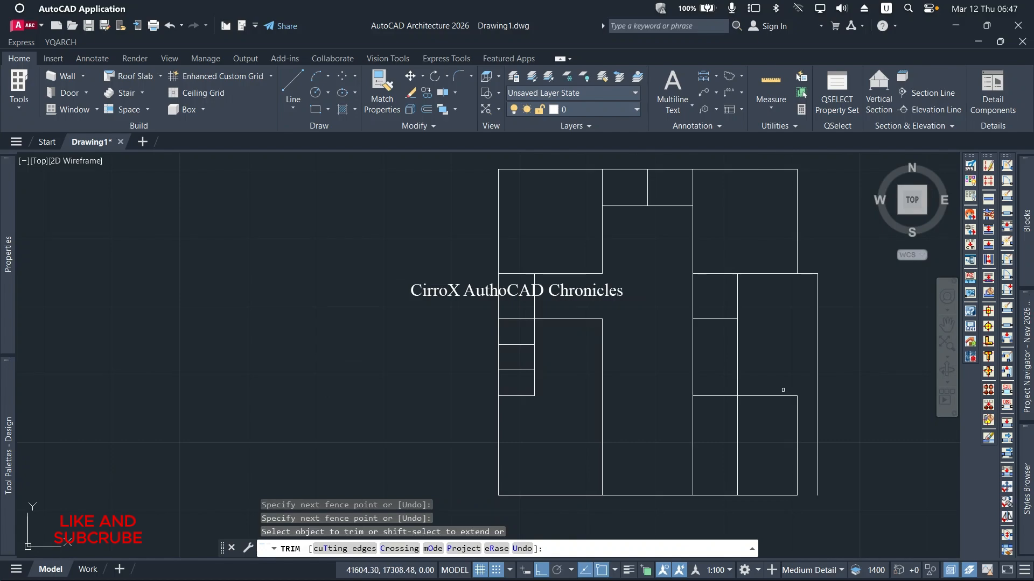
key(Escape)
key(Escape)
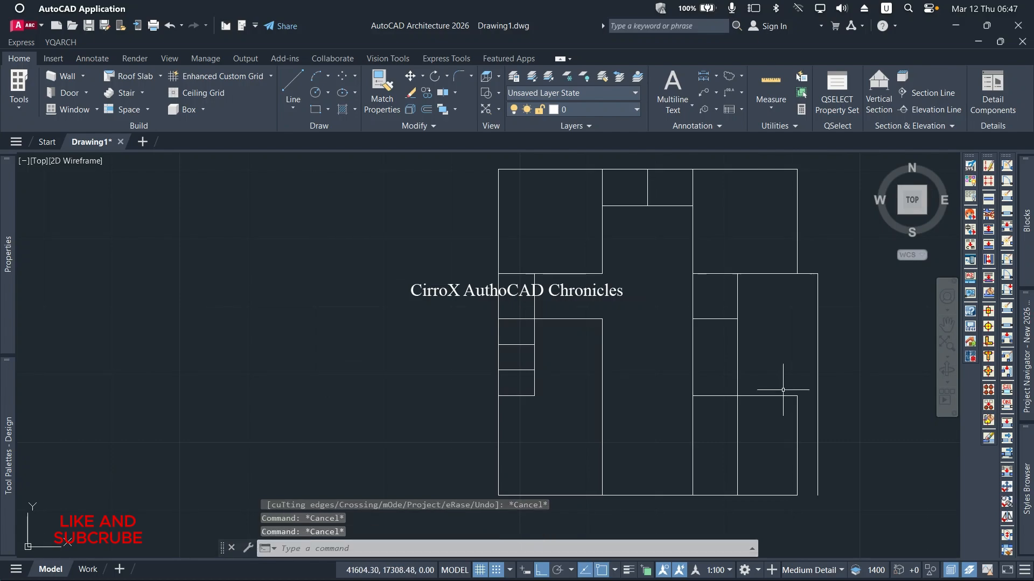
Stretch the outer end of the lower-right room's top wall line to meet the 900-offset vertical
scroll(791, 394, up, 4)
click(794, 394)
click(688, 466)
scroll(688, 466, down, 2)
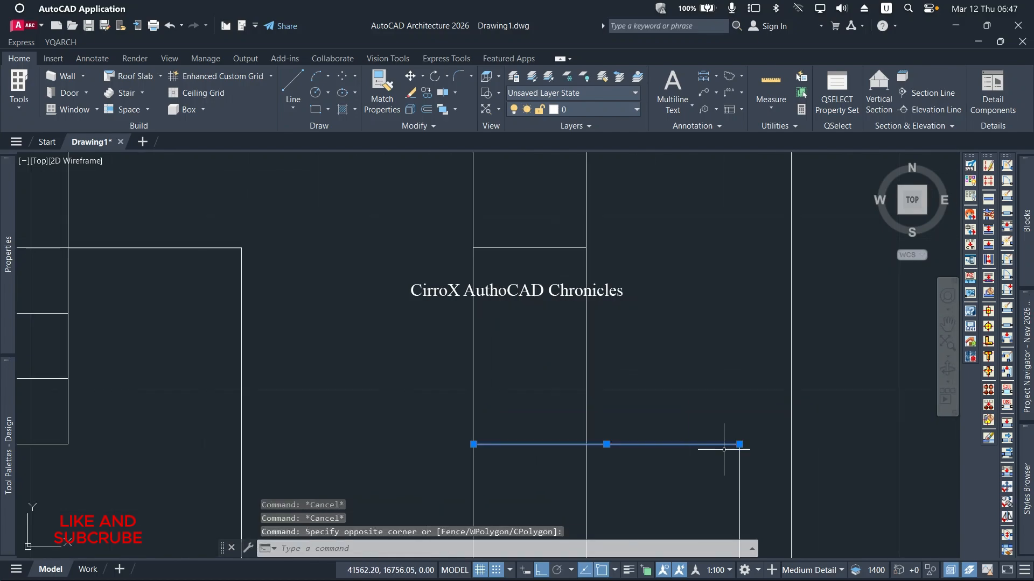
click(739, 444)
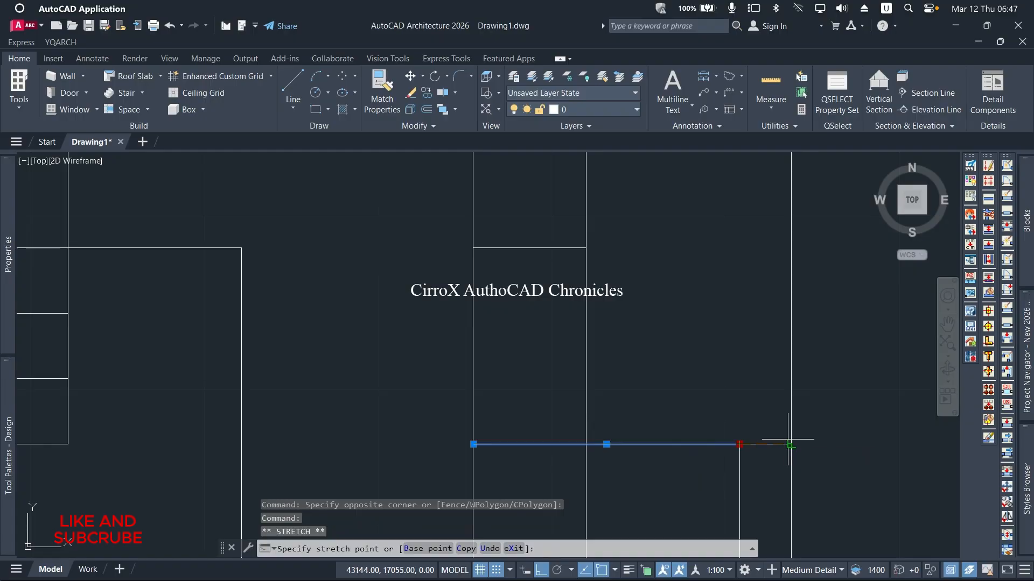
key(Escape)
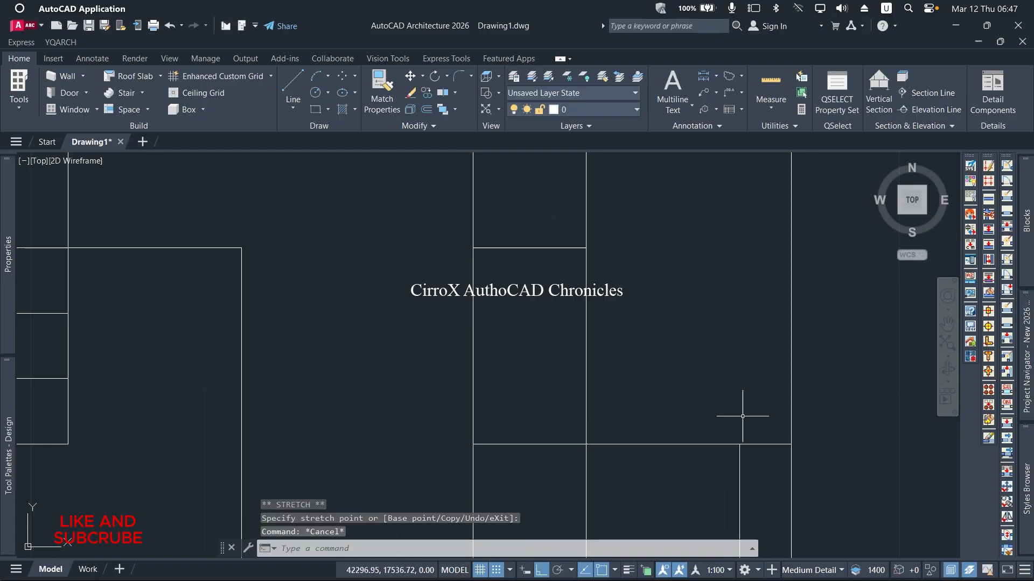
Trim the 900-offset vertical line below the projecting room's lower wall
scroll(792, 325, down, 3)
scroll(761, 411, up, 3)
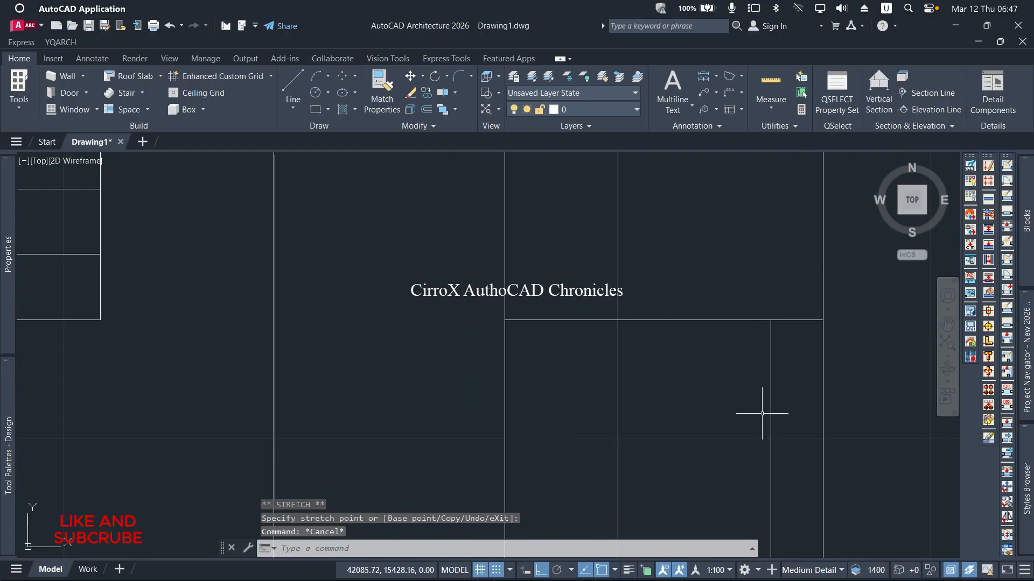
text(tr)
key(Return)
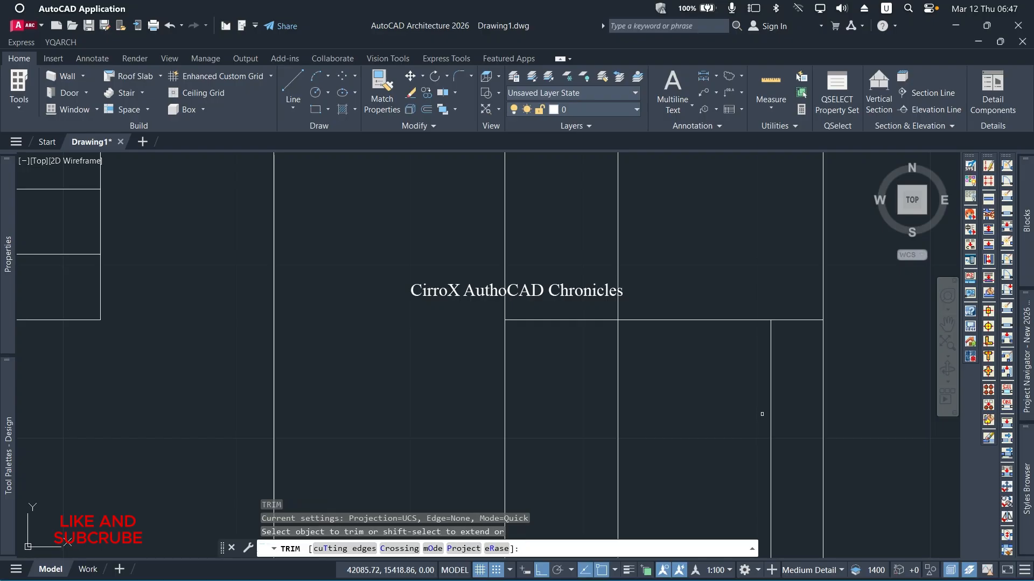
scroll(762, 409, down, 2)
drag(814, 403, 788, 419)
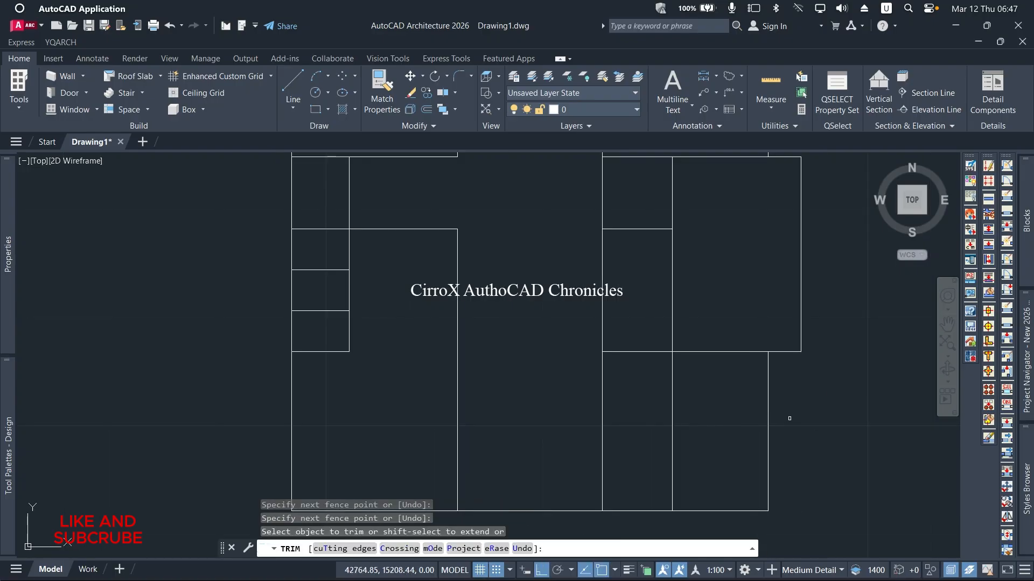
Trim the vertical line between the central and right bays below the right bay's middle rooms
drag(641, 412, 581, 413)
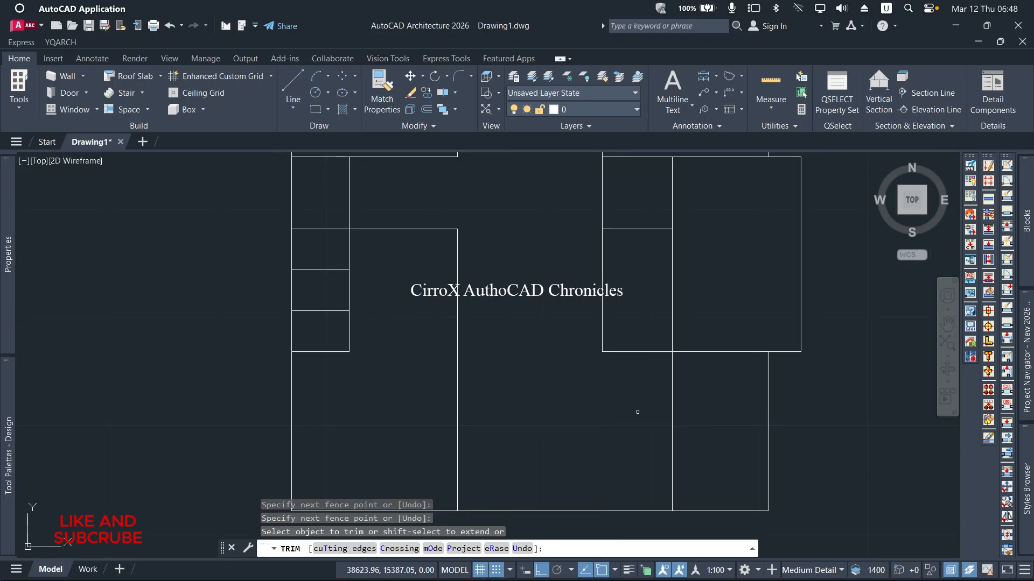
scroll(536, 412, down, 2)
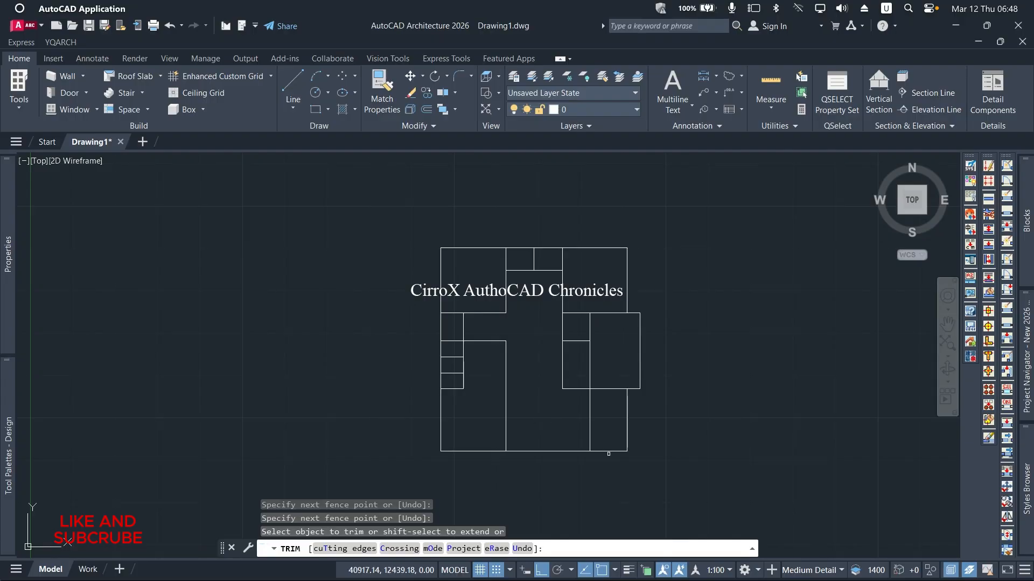
scroll(608, 454, up, 4)
key(Escape)
key(Escape)
key(Escape)
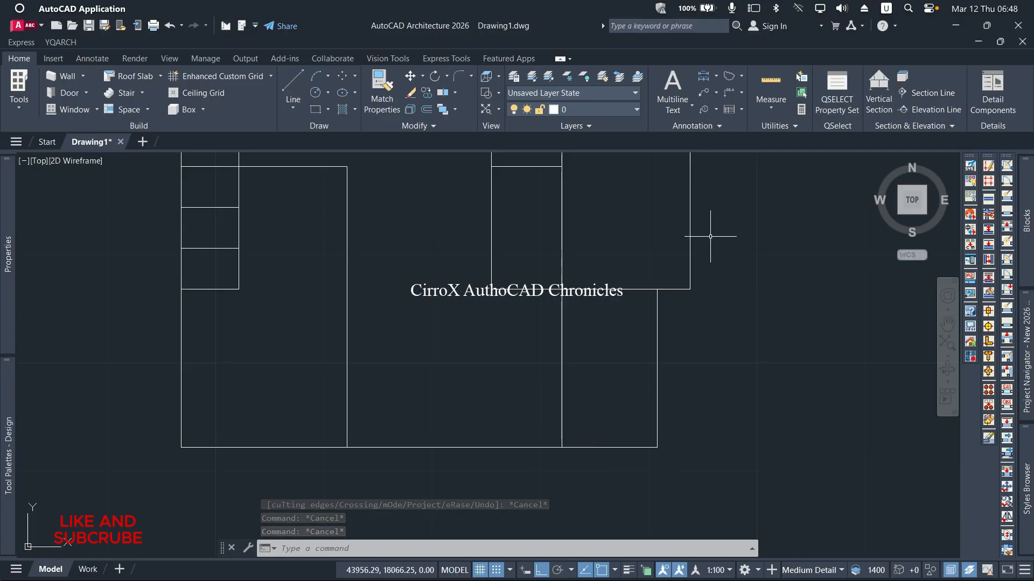
Draw a horizontal line across the lower-right bay, 1800 above the bottom wall, ending on the outer right wall
click(434, 115)
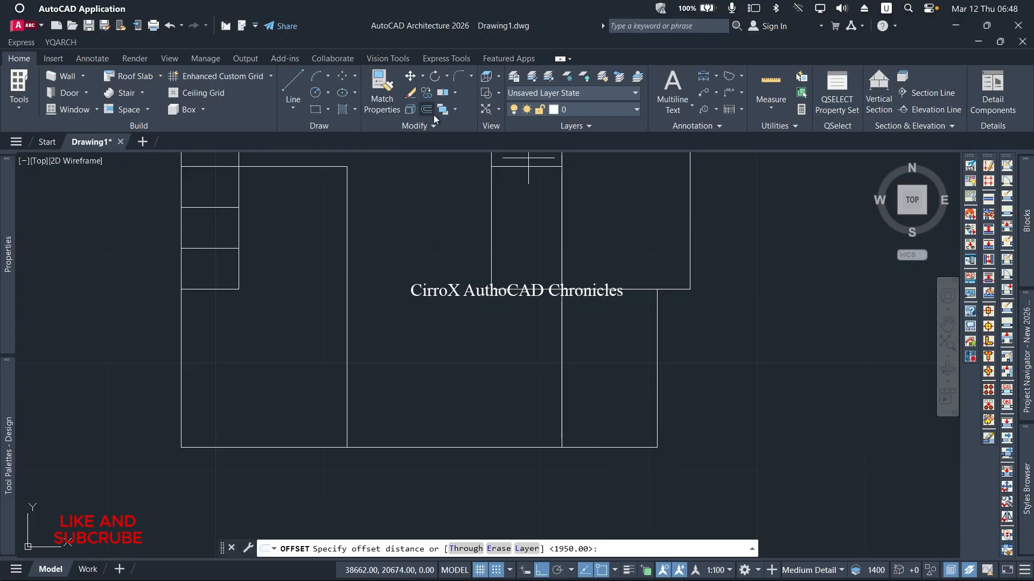
click(293, 89)
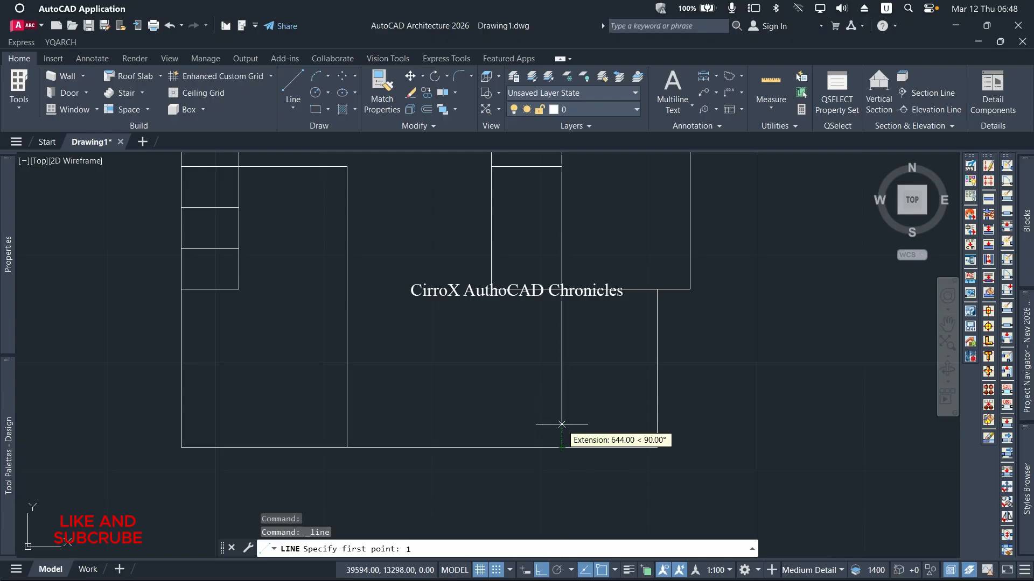
text(00)
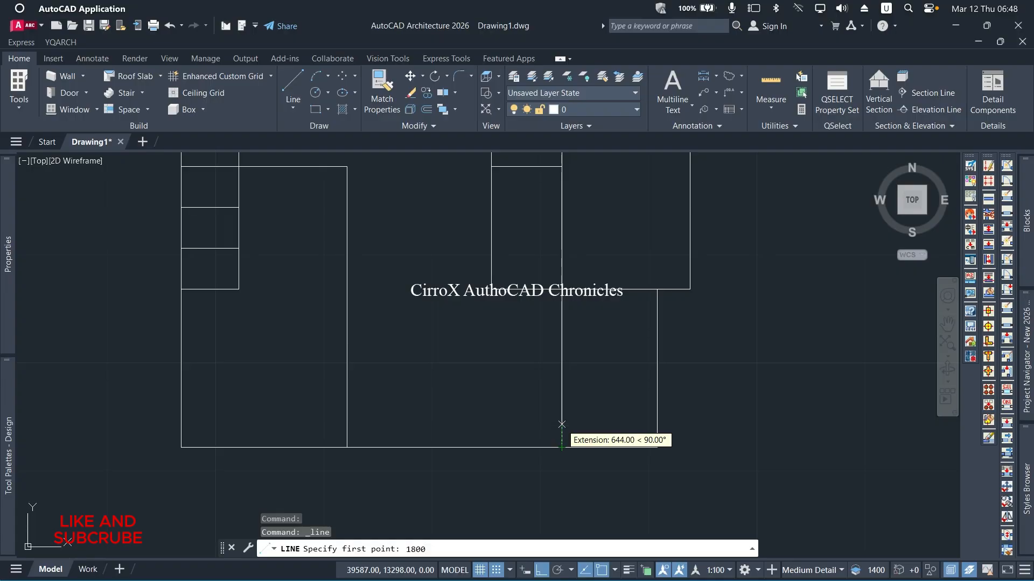
key(Return)
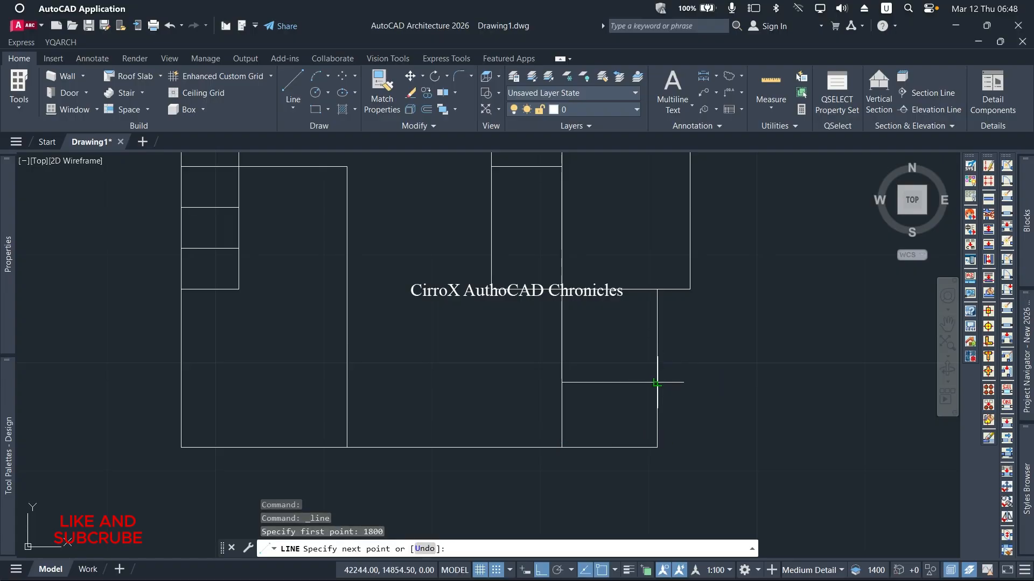
click(657, 382)
right_click(657, 383)
click(667, 390)
scroll(668, 392, down, 4)
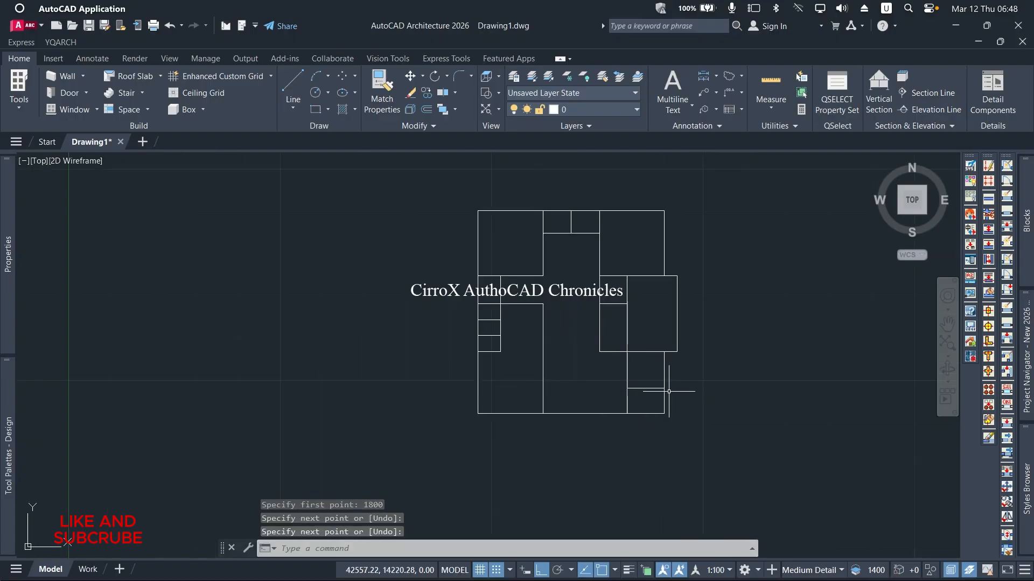
Trim the vertical line between the new 1800-high horizontal line and the projecting room's lower wall
scroll(656, 403, up, 2)
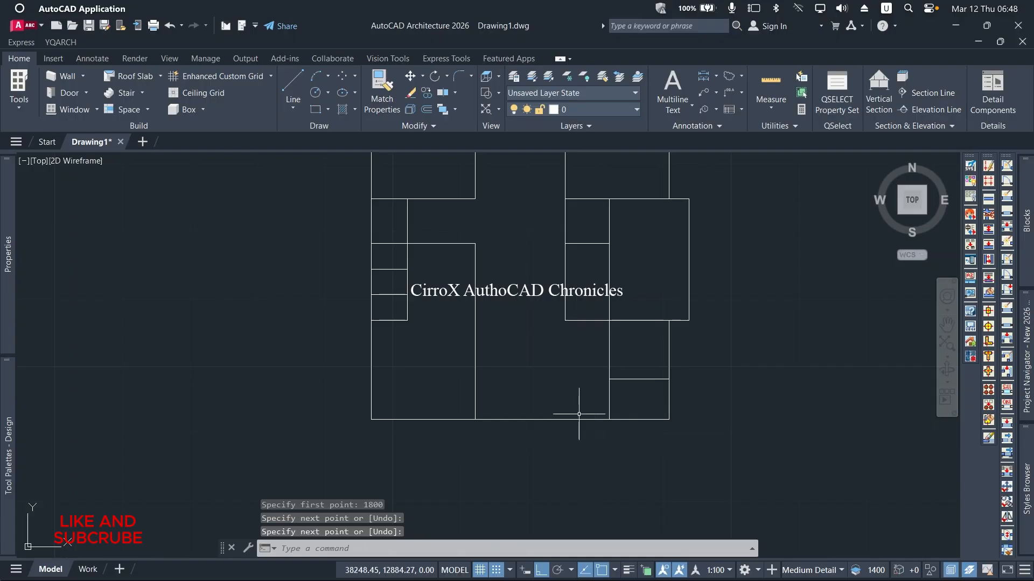
text(tr)
key(Return)
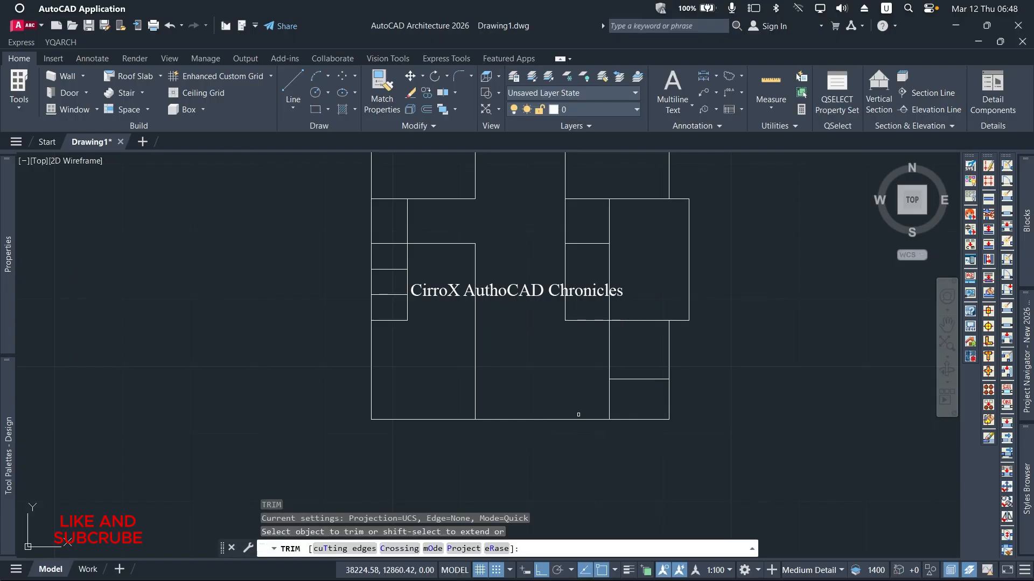
scroll(598, 389, up, 2)
click(570, 347)
click(673, 350)
key(Return)
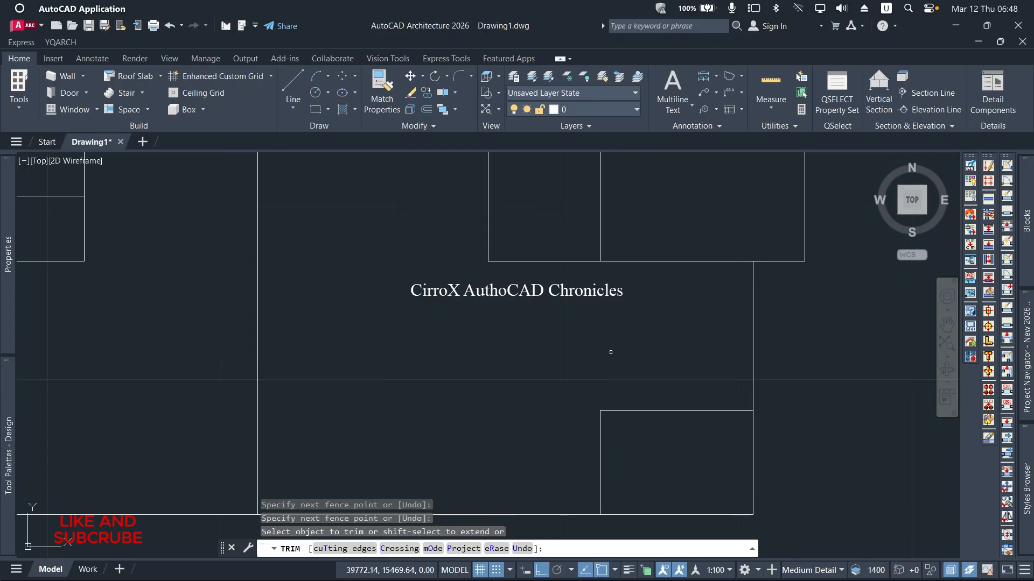
scroll(544, 306, down, 2)
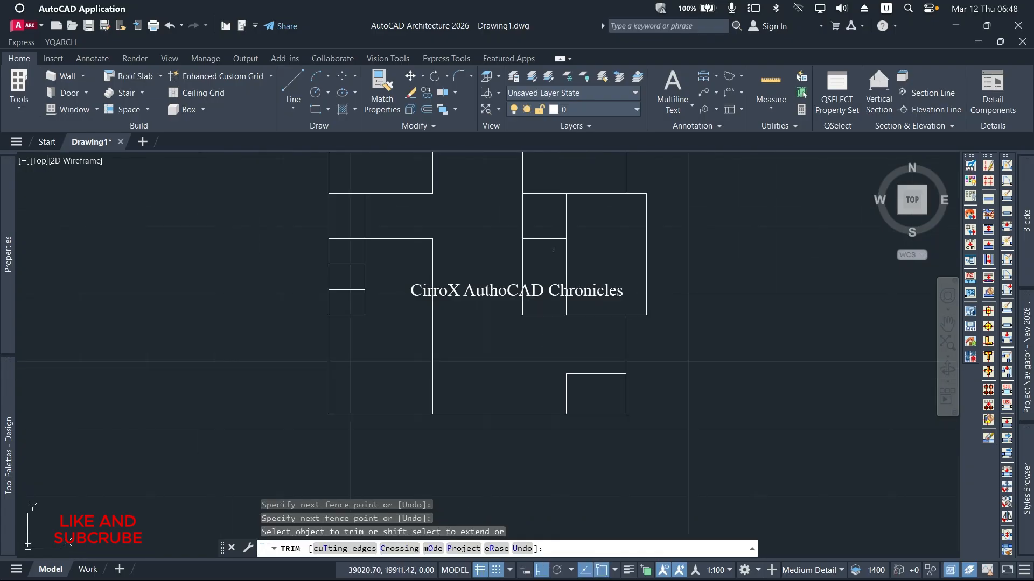
scroll(560, 253, down, 2)
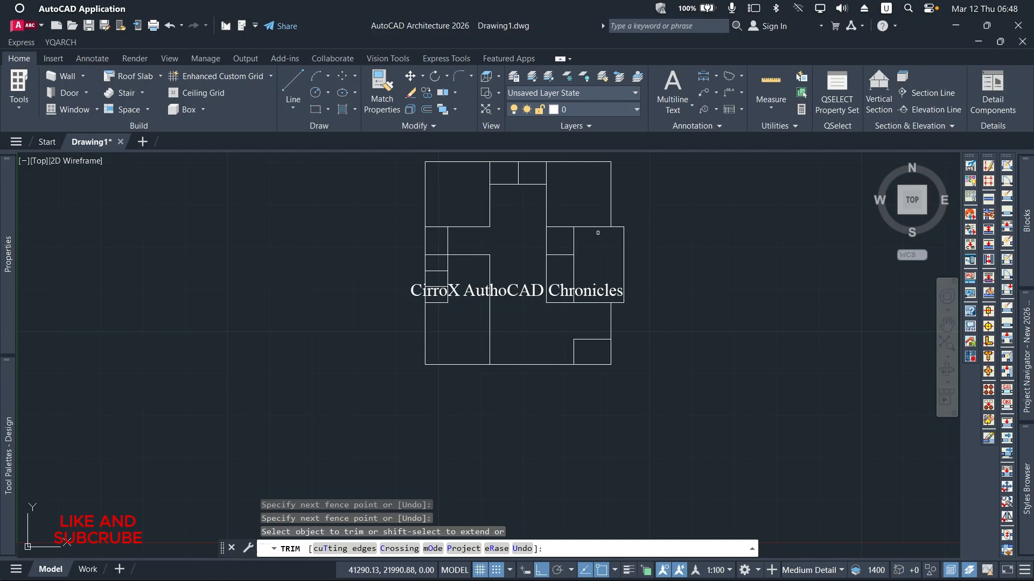
scroll(598, 233, up, 2)
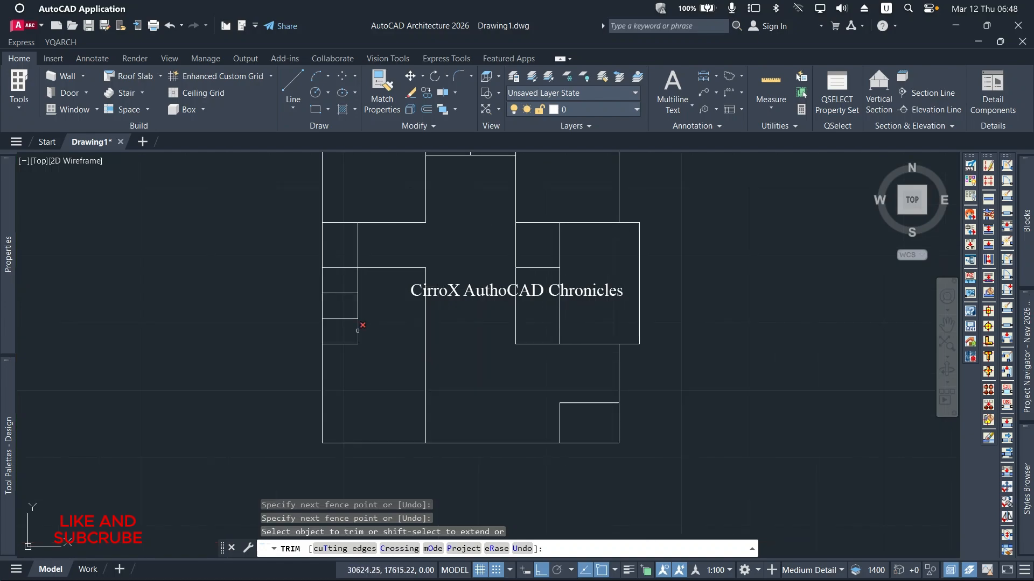
scroll(350, 307, up, 2)
scroll(402, 322, down, 2)
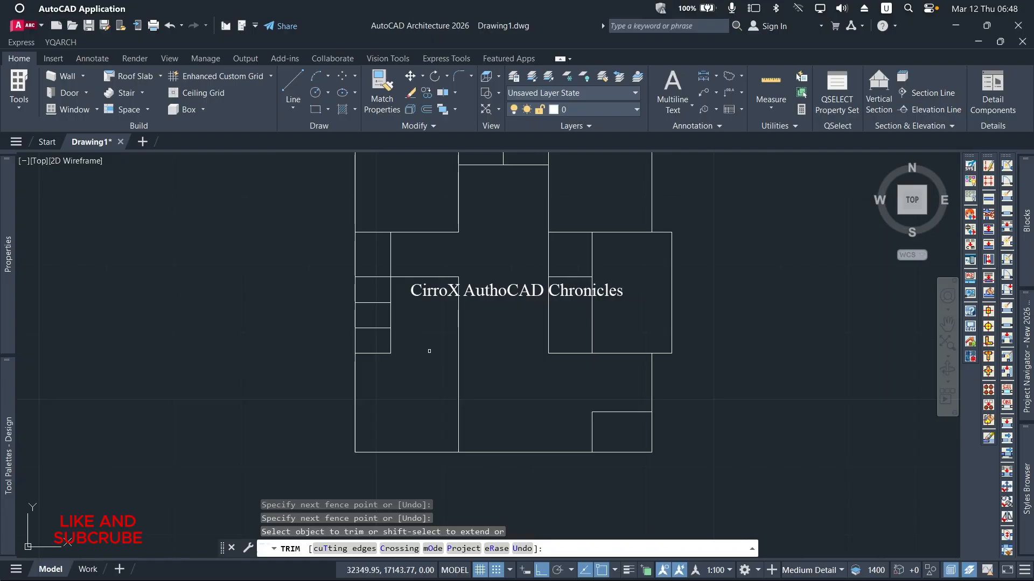
key(Escape)
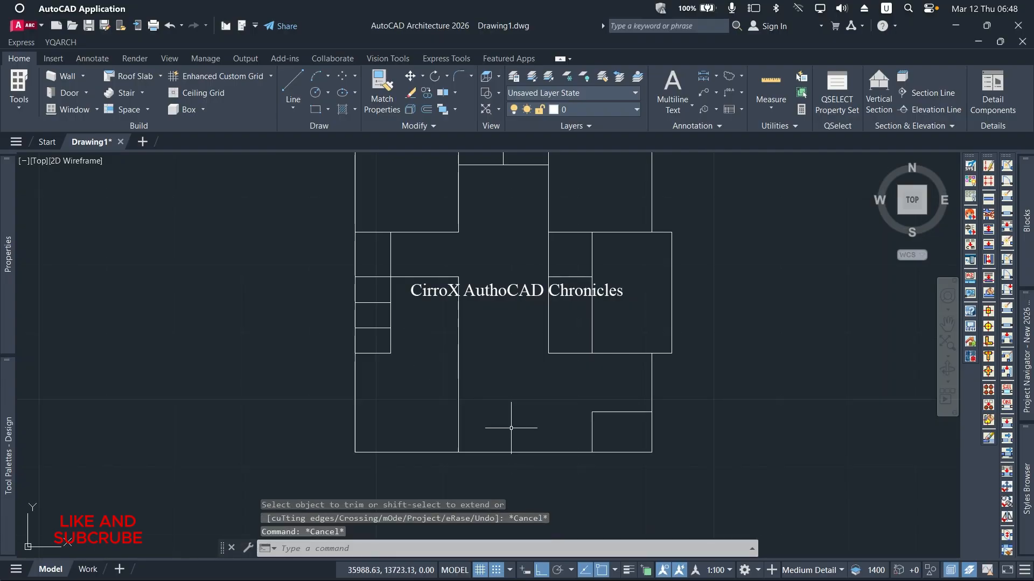
Convert all of the floor plan's lines into walls 150 thick with the YQArch Change to walls command (XWW)
scroll(509, 367, down, 2)
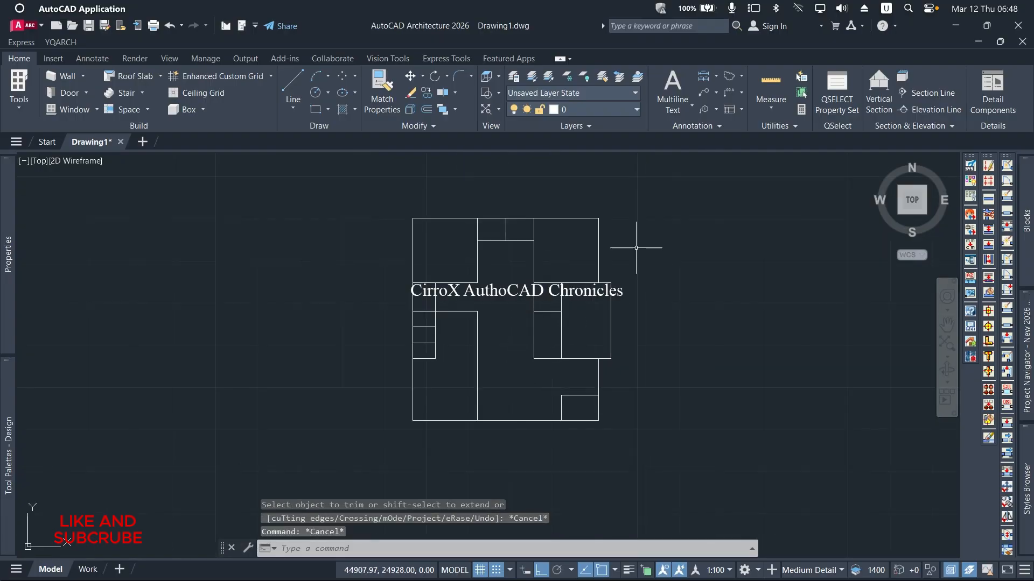
click(668, 197)
click(373, 463)
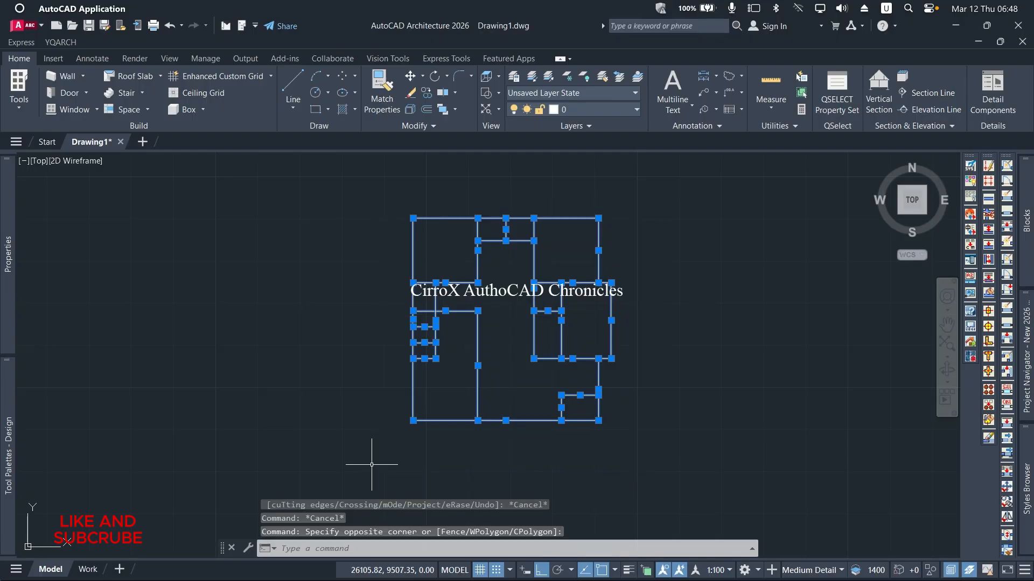
text(ww)
key(Return)
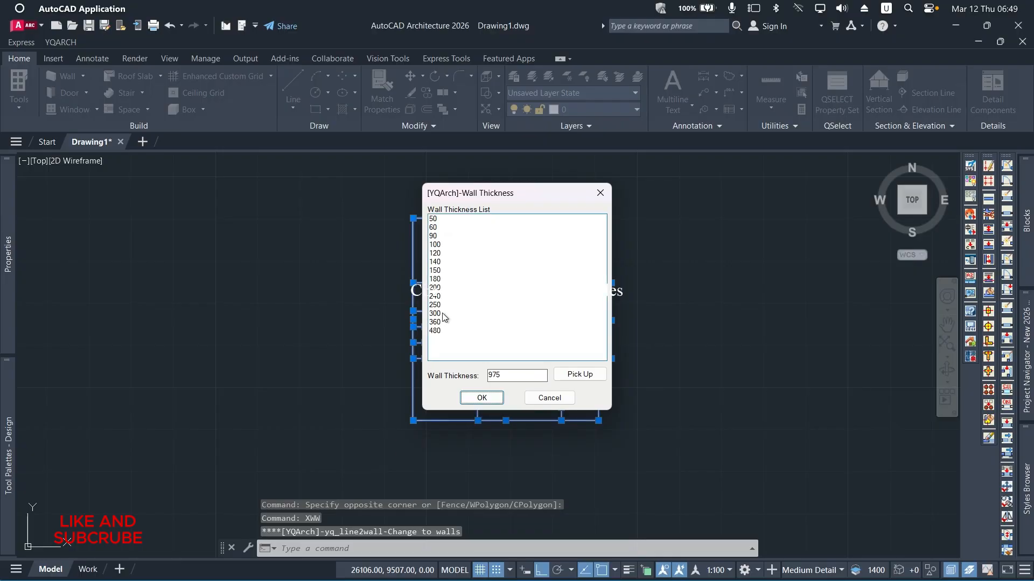
click(438, 270)
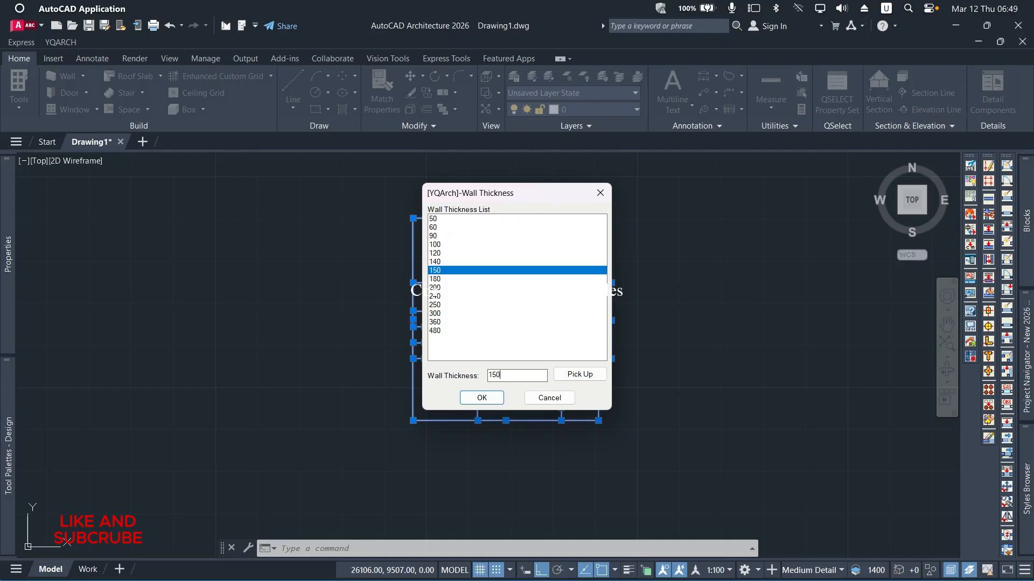
click(483, 400)
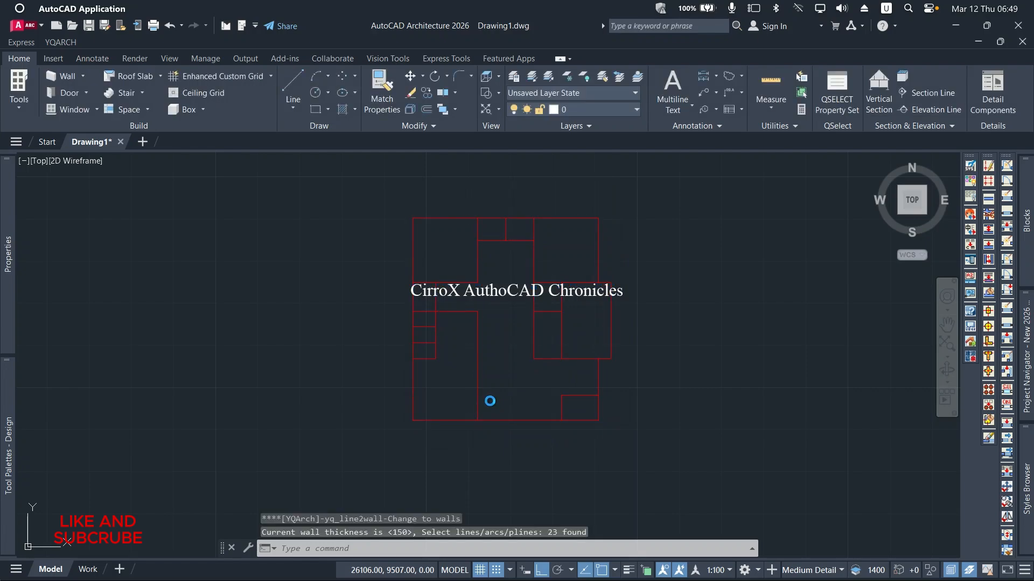
Measure the wall thickness at the small lower-right room's left wall with a linear dimension, without placing the dimension
scroll(490, 400, up, 4)
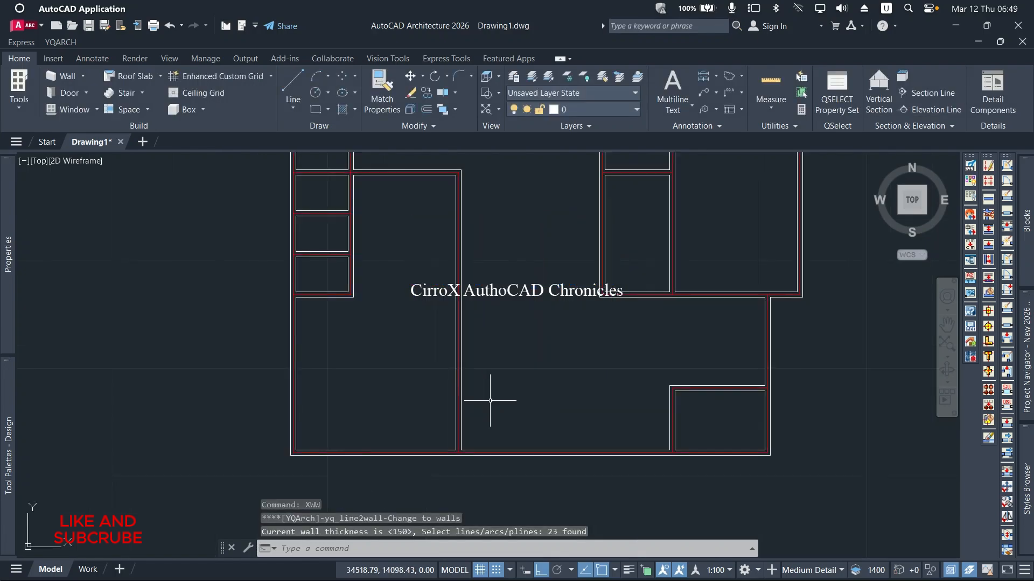
scroll(490, 401, down, 4)
scroll(498, 377, up, 4)
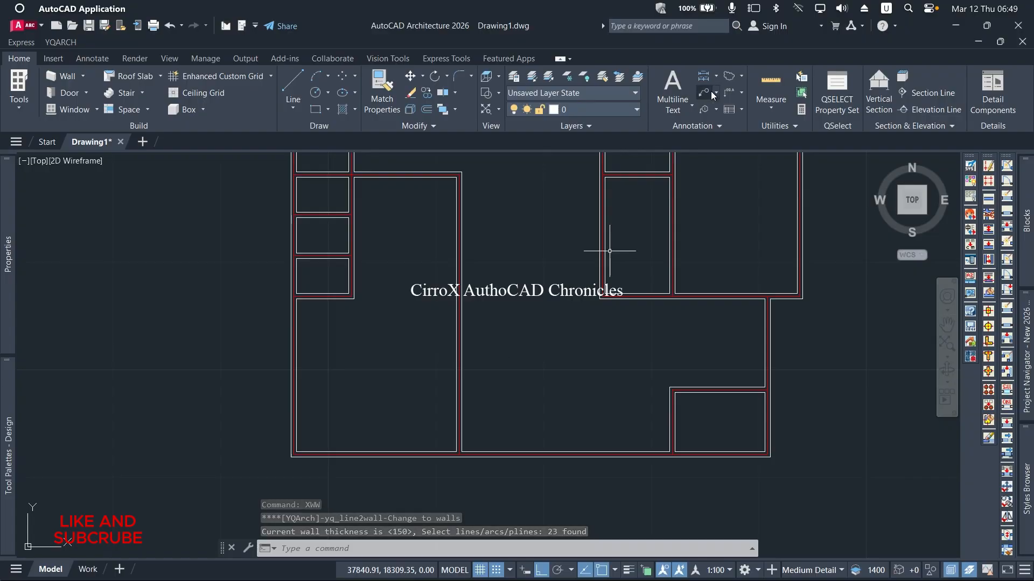
click(739, 77)
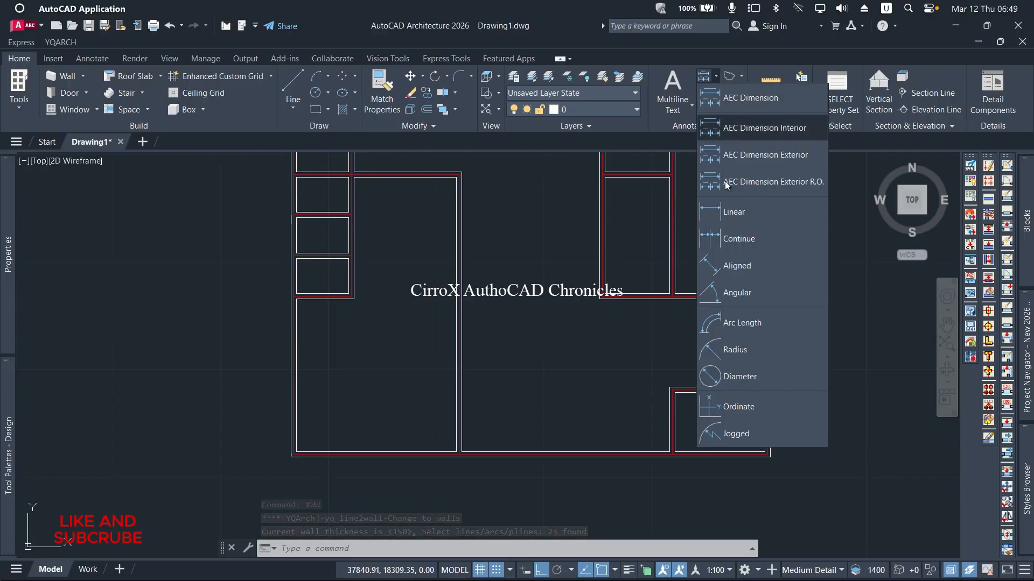
click(719, 213)
scroll(680, 485, up, 8)
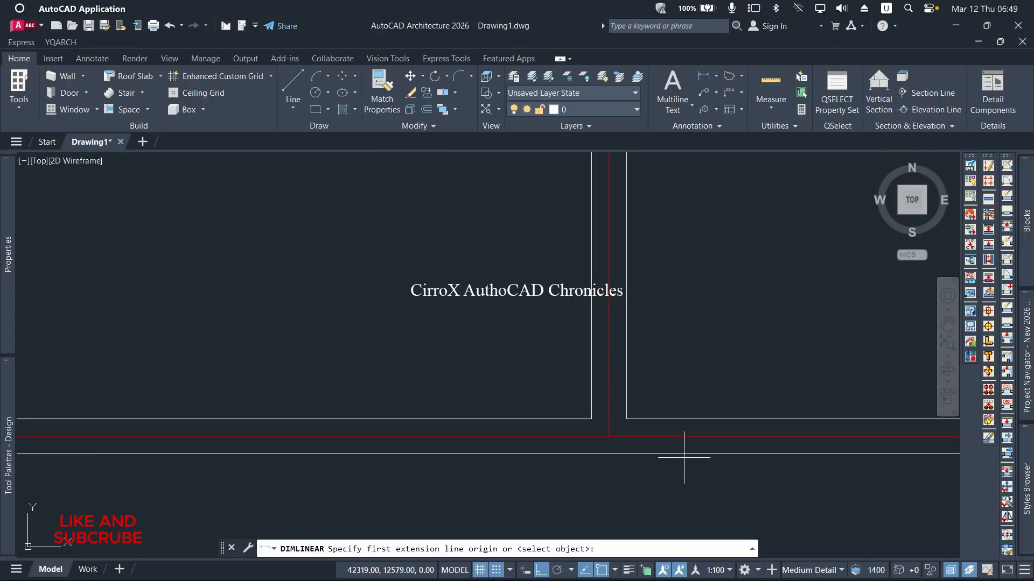
click(626, 418)
click(591, 418)
scroll(591, 418, down, 5)
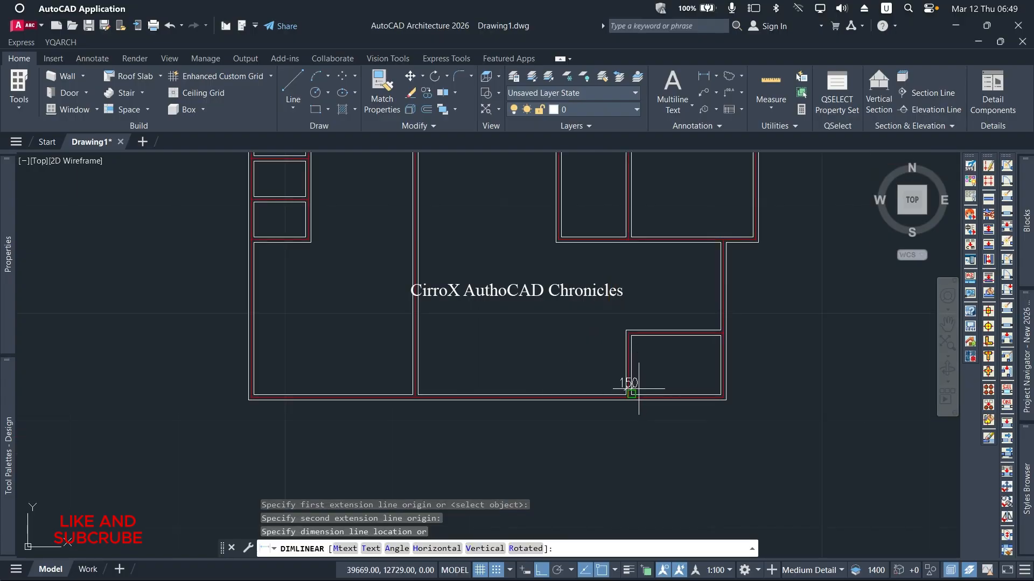
key(Escape)
scroll(639, 388, down, 6)
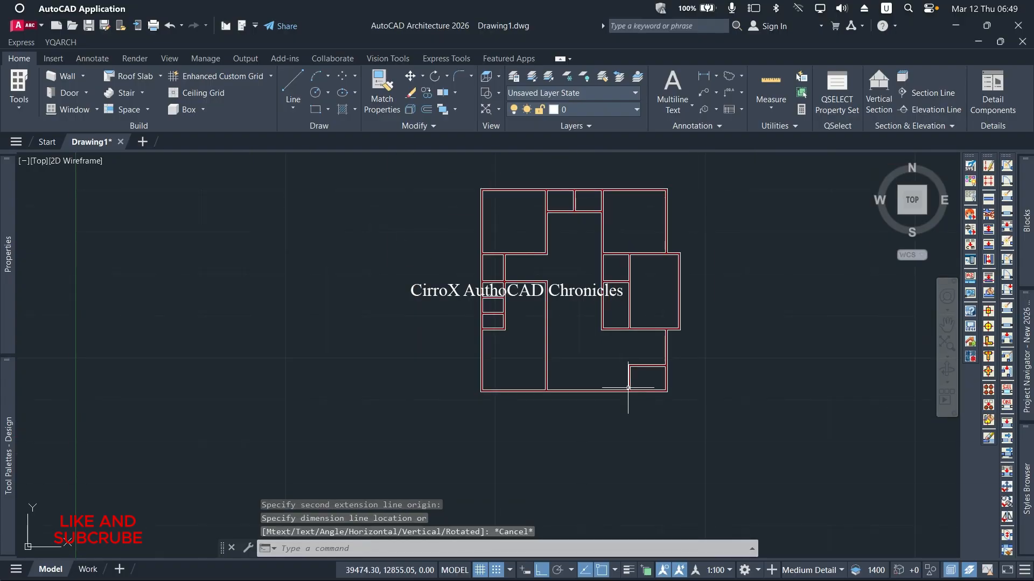
Start the YQArch pocket door command (ADT) and set its style to Door15 with a default width of 1200
click(722, 228)
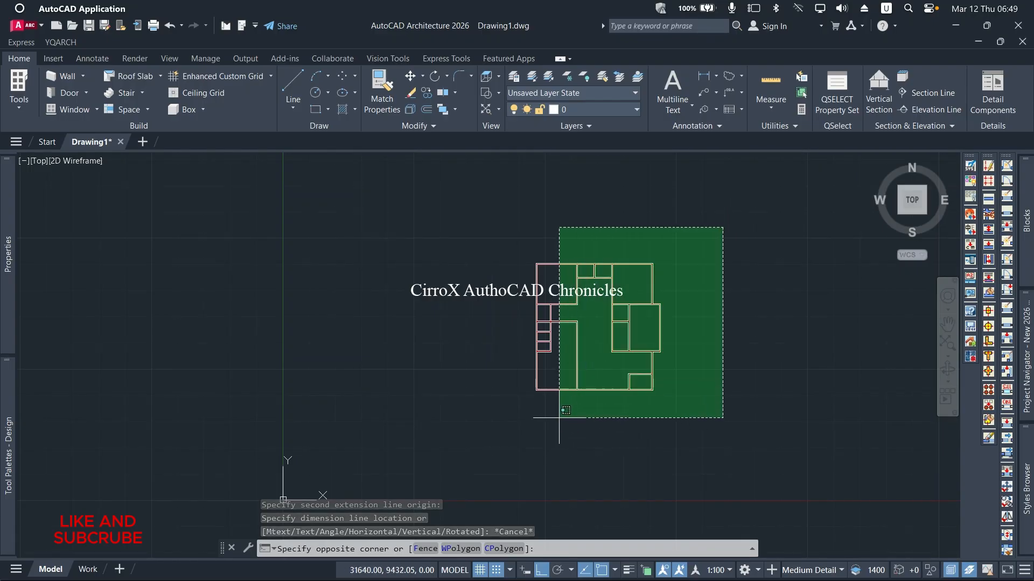
click(491, 424)
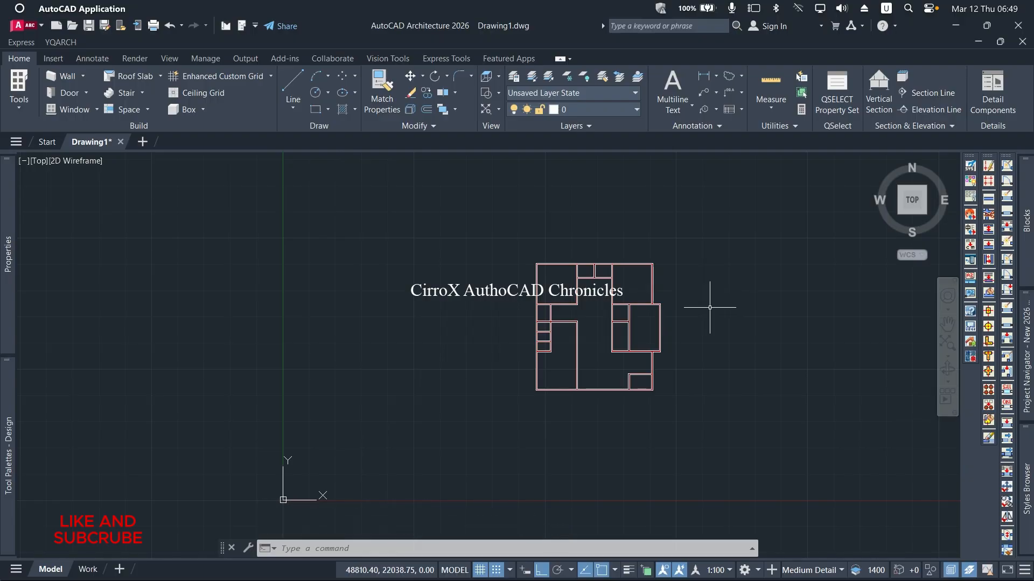
text(ADT)
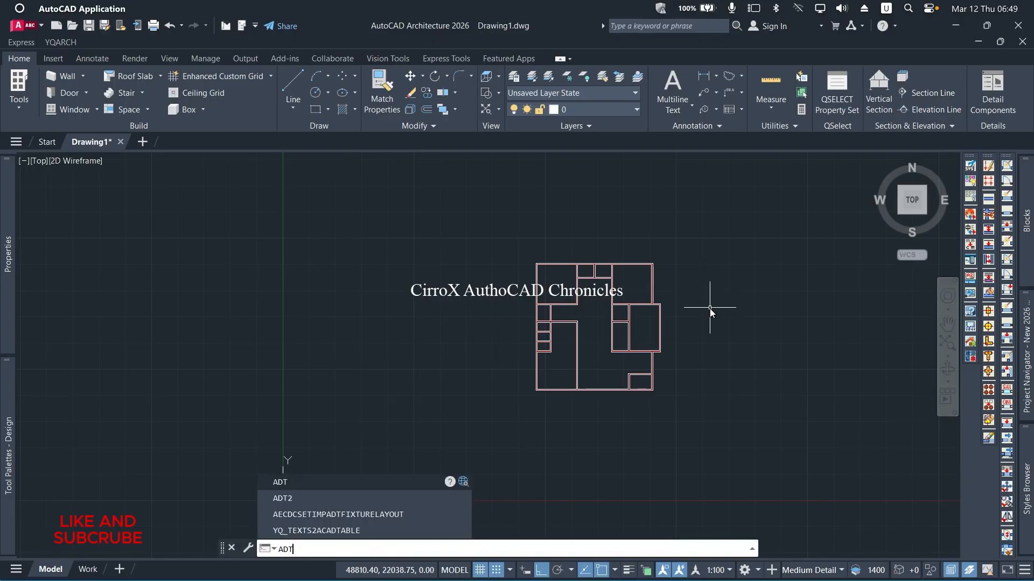
key(Return)
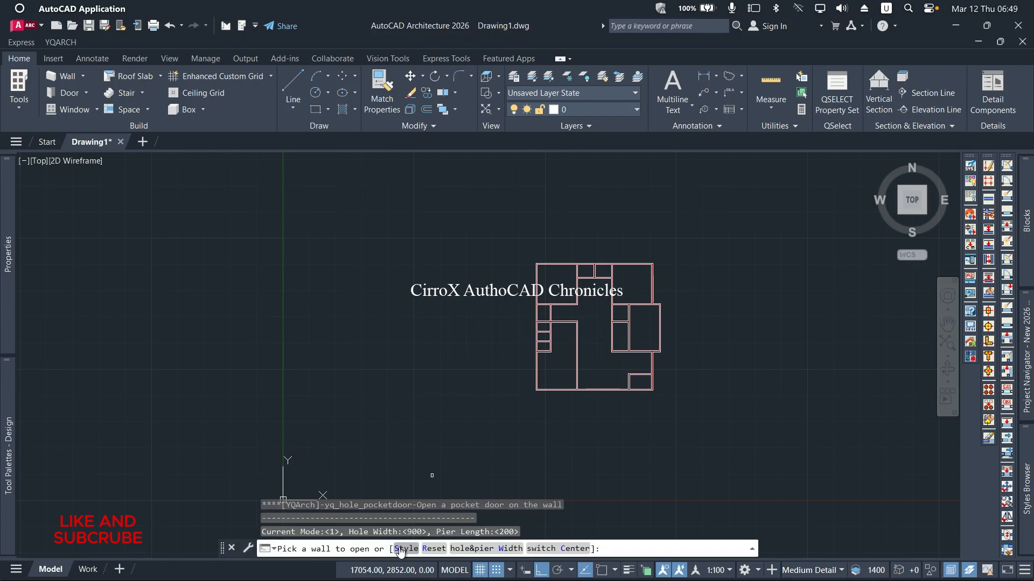
text(S)
key(Return)
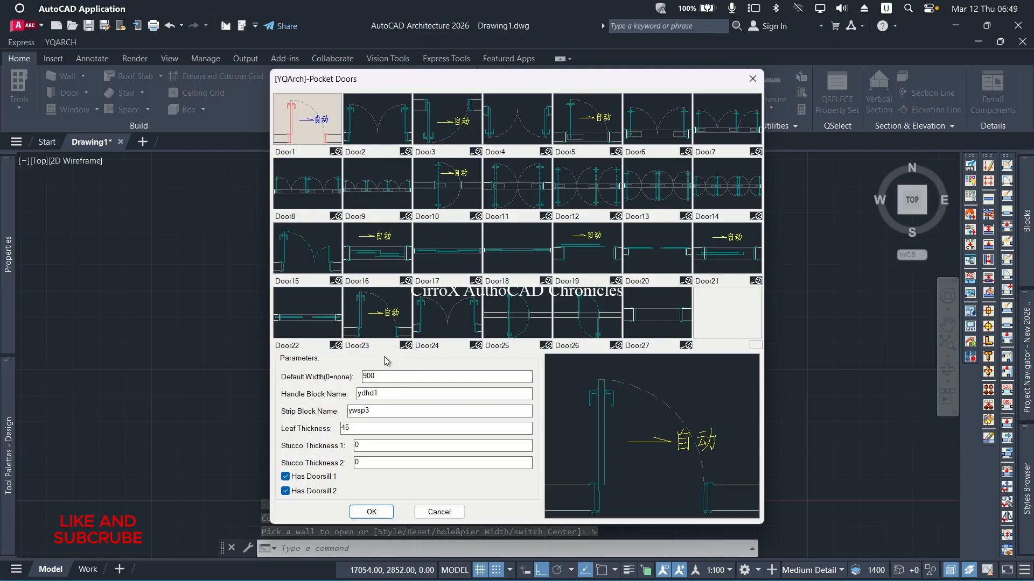
click(311, 262)
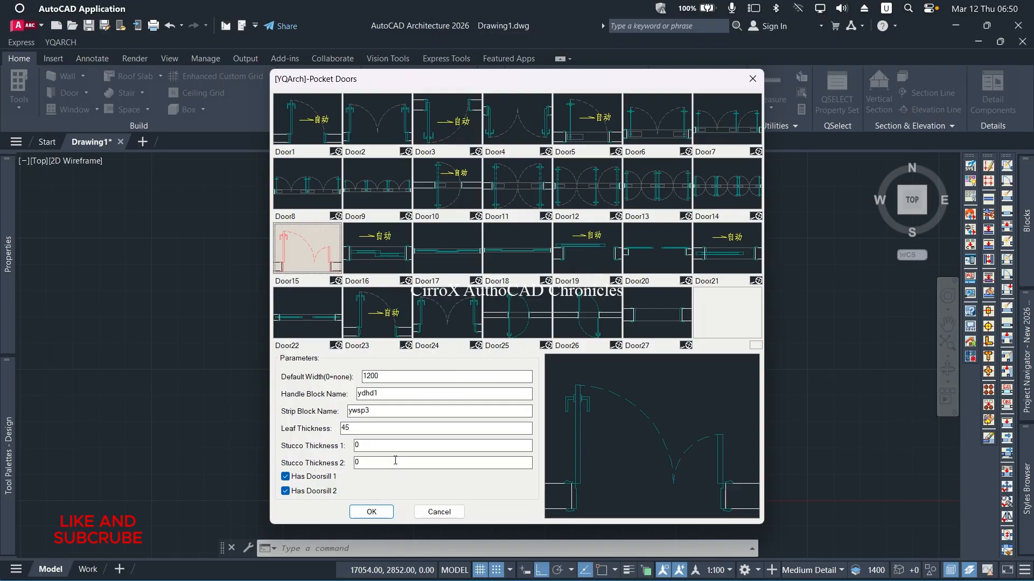
click(372, 512)
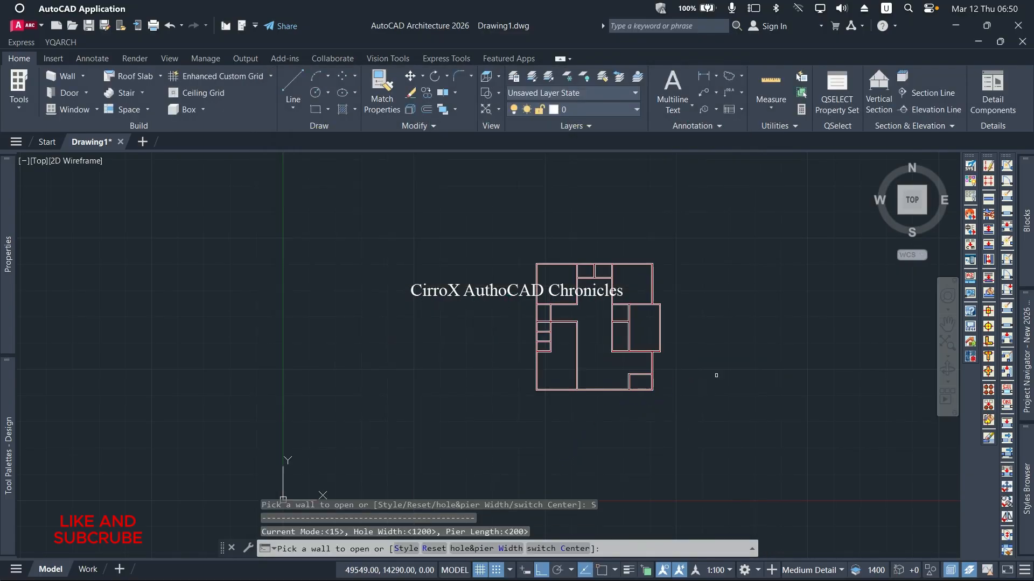
Place the 1200 double door near the left end of the small lower-right room's upper wall, swinging outward with the larger leaf hinged right
scroll(716, 376, up, 4)
scroll(501, 379, up, 8)
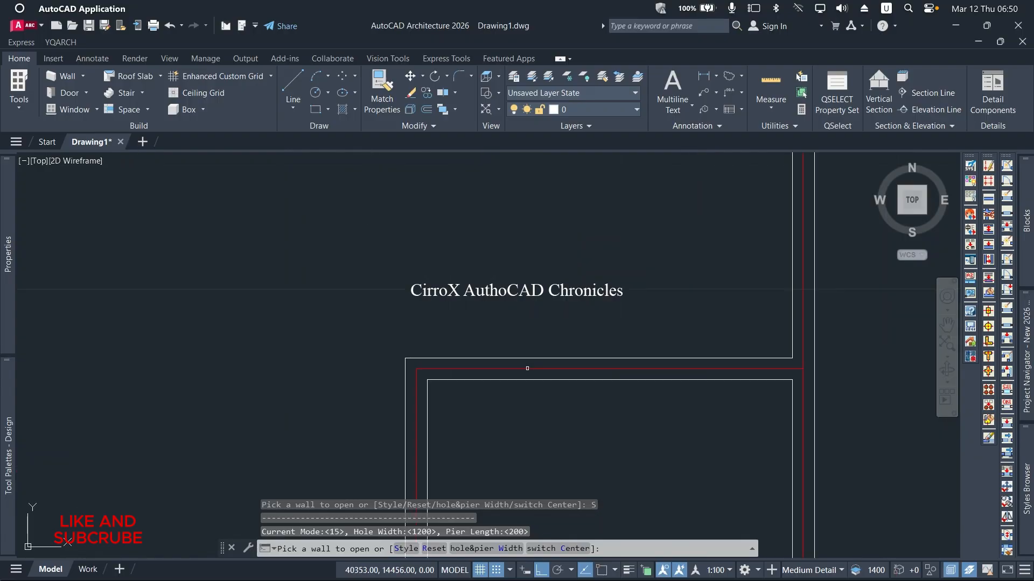
click(513, 381)
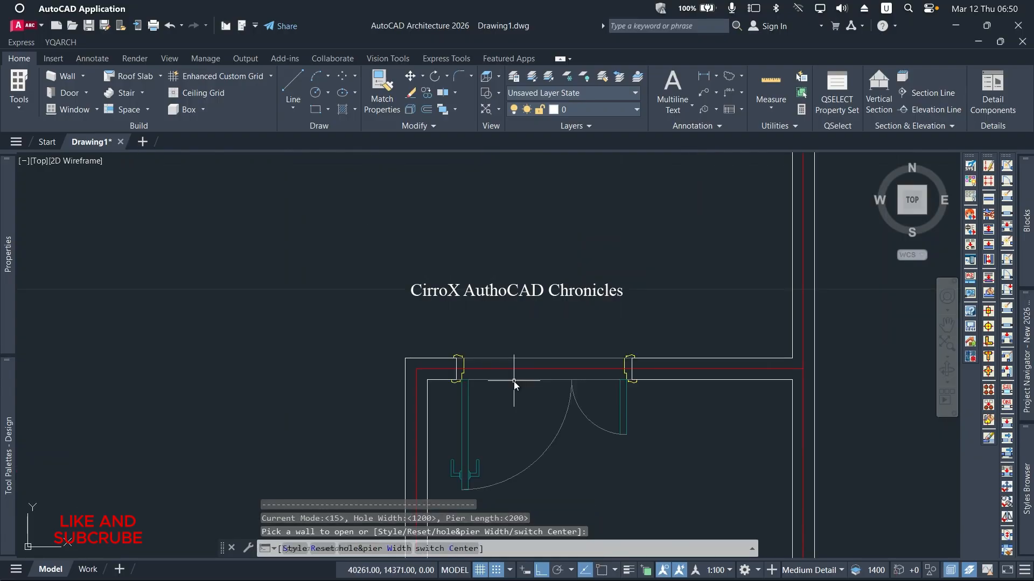
click(514, 380)
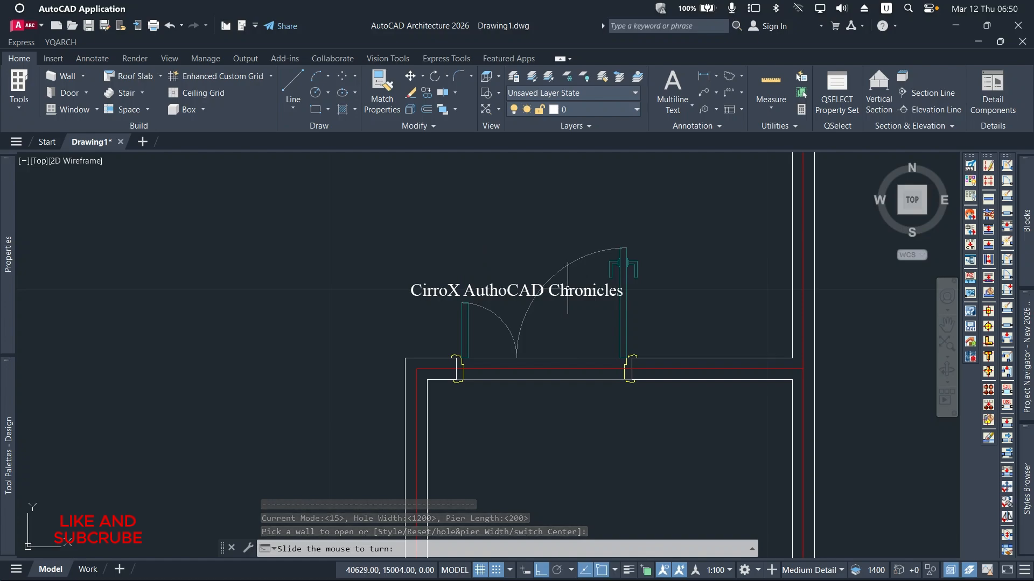
click(568, 289)
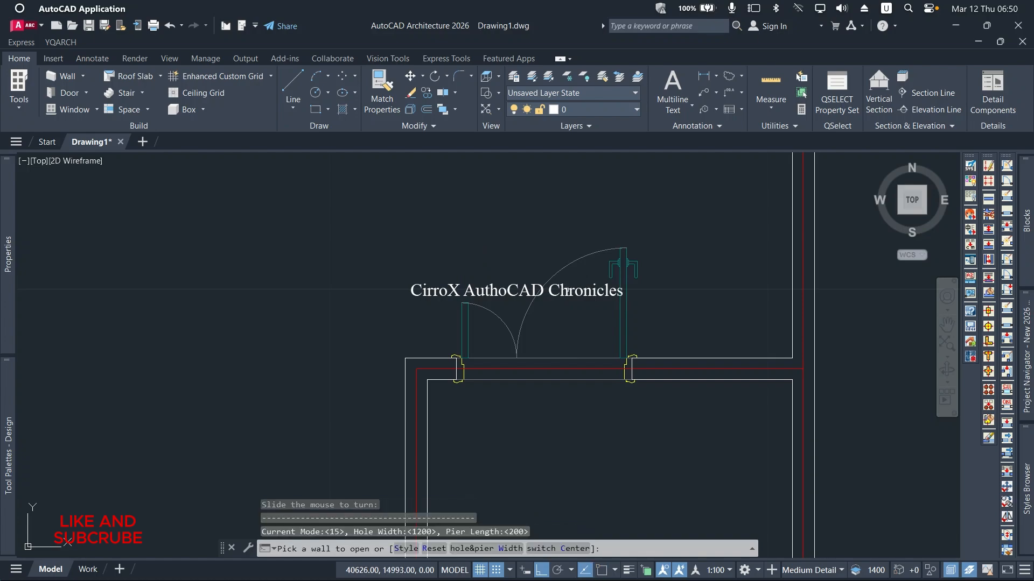
Switch the YQArch pocket door style to Door1 with a default width of 900
scroll(486, 328, down, 3)
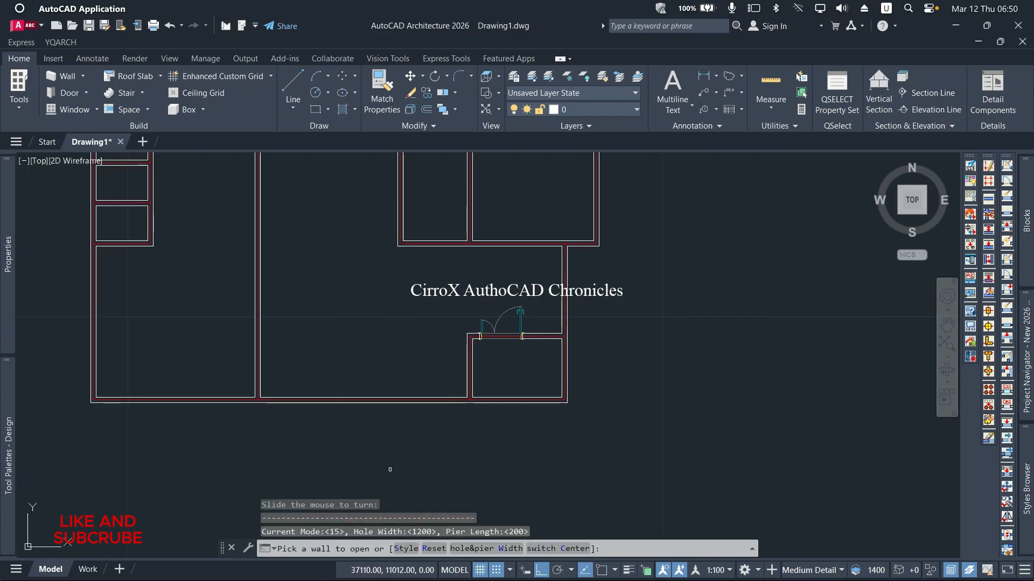
click(404, 548)
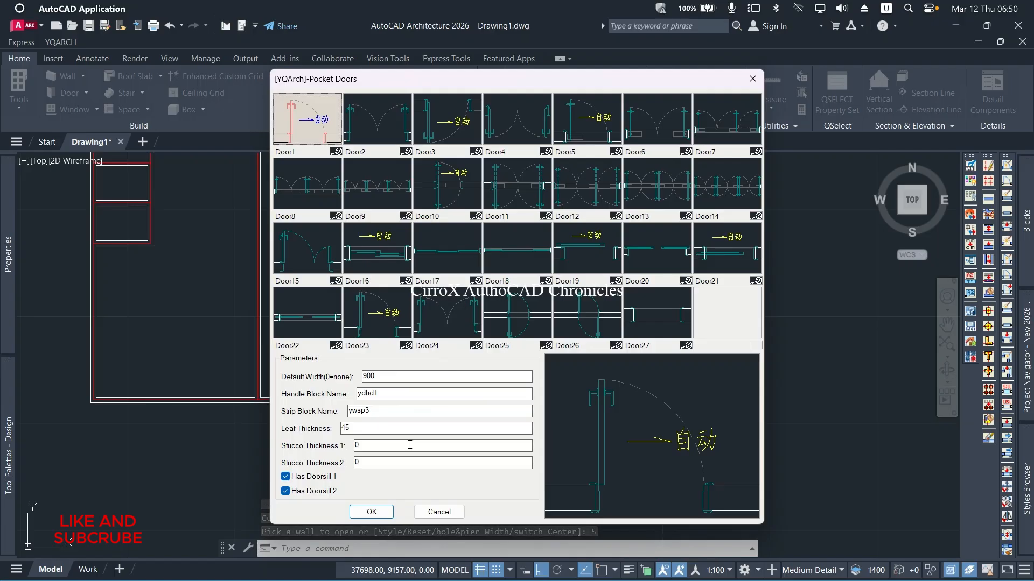
click(372, 511)
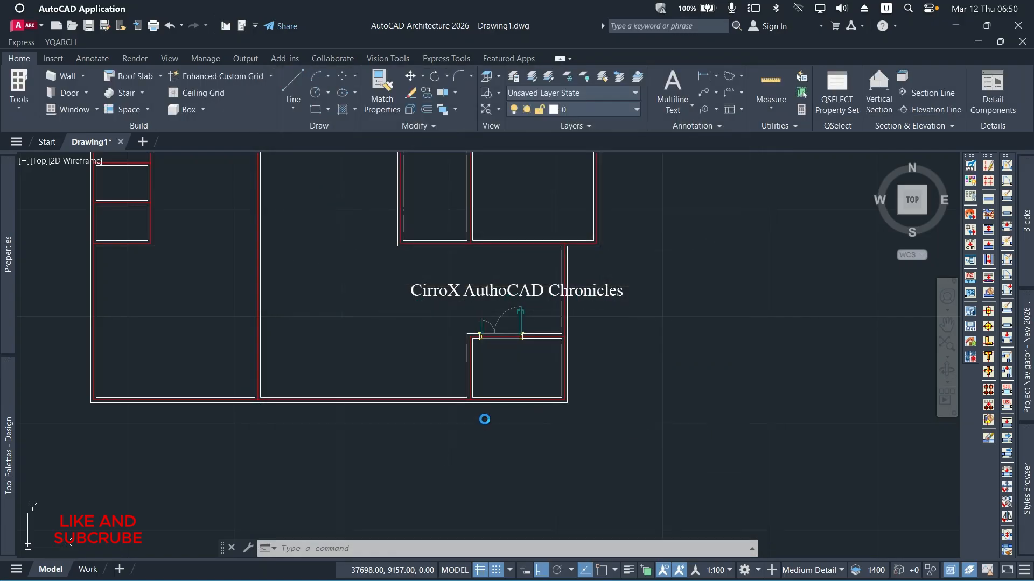
Place a 900 door near the right end of the lower-left room's upper wall, hinged right and swinging down into the room
scroll(468, 421, down, 2)
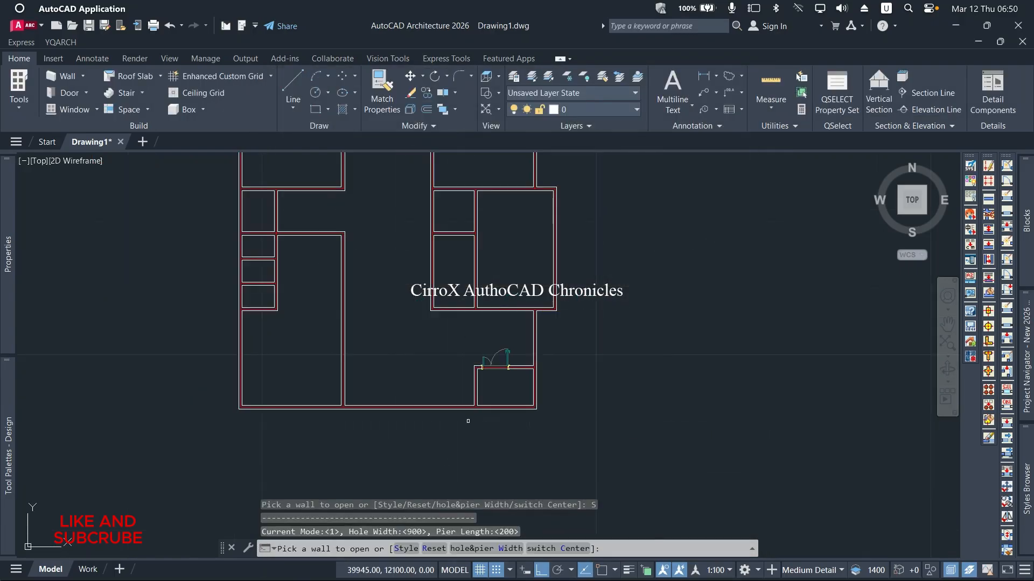
scroll(281, 213, up, 3)
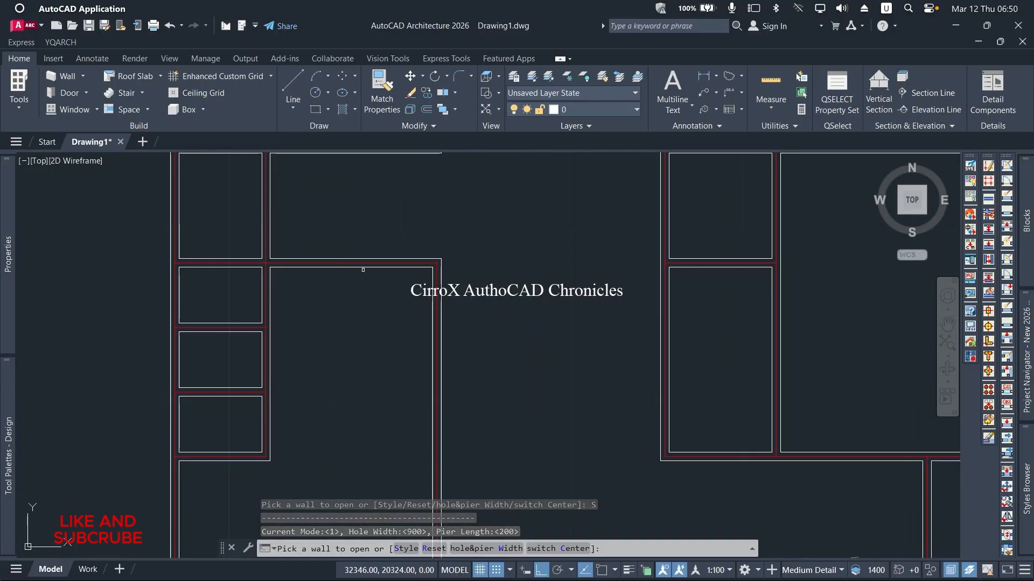
scroll(363, 270, up, 3)
click(459, 262)
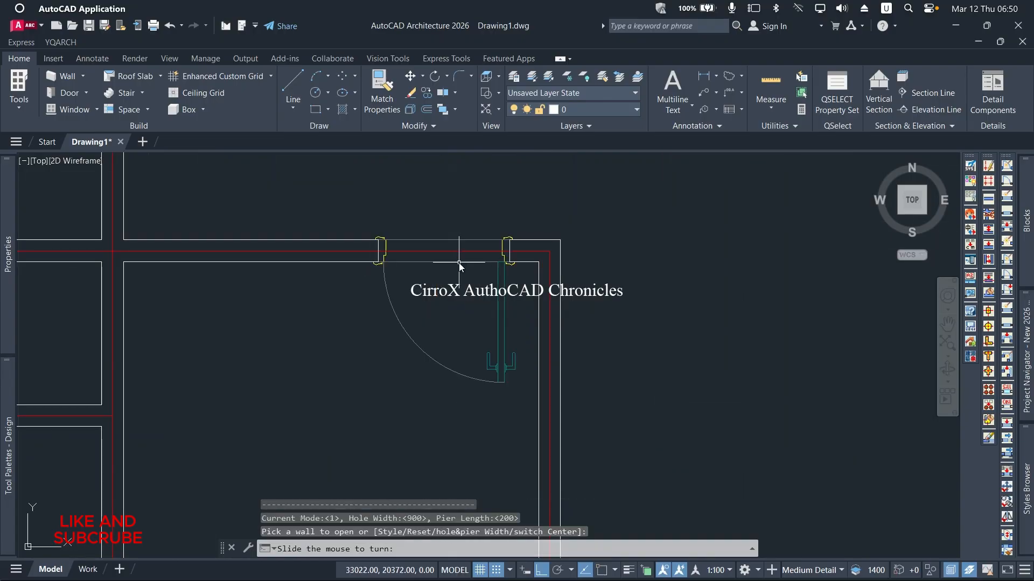
click(469, 308)
Place a 900 door near the right end of the upper-left room's lower wall, hinged right and swinging up into the room
scroll(512, 307, down, 3)
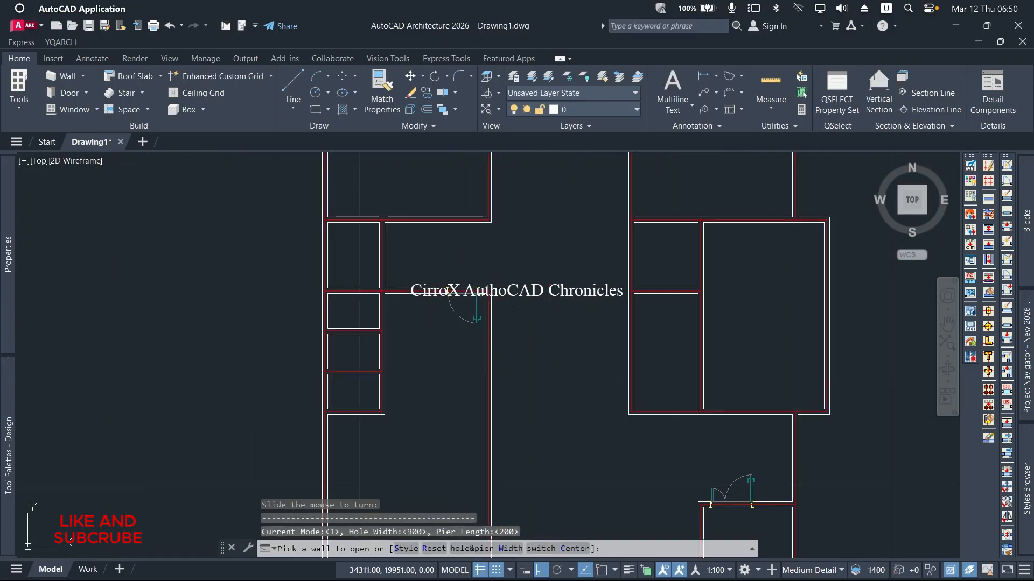
scroll(611, 329, down, 1)
scroll(501, 250, up, 4)
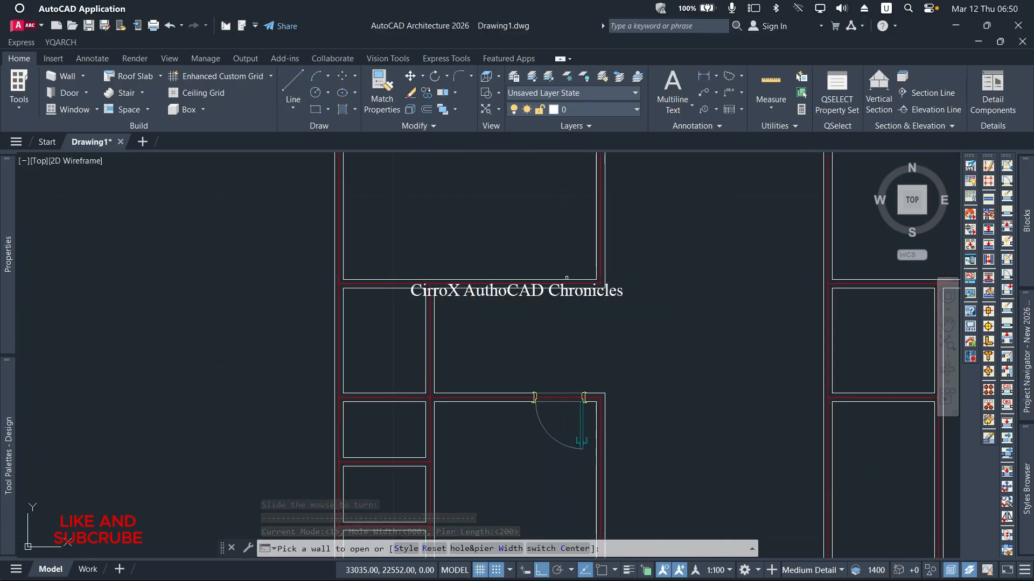
click(567, 280)
click(578, 249)
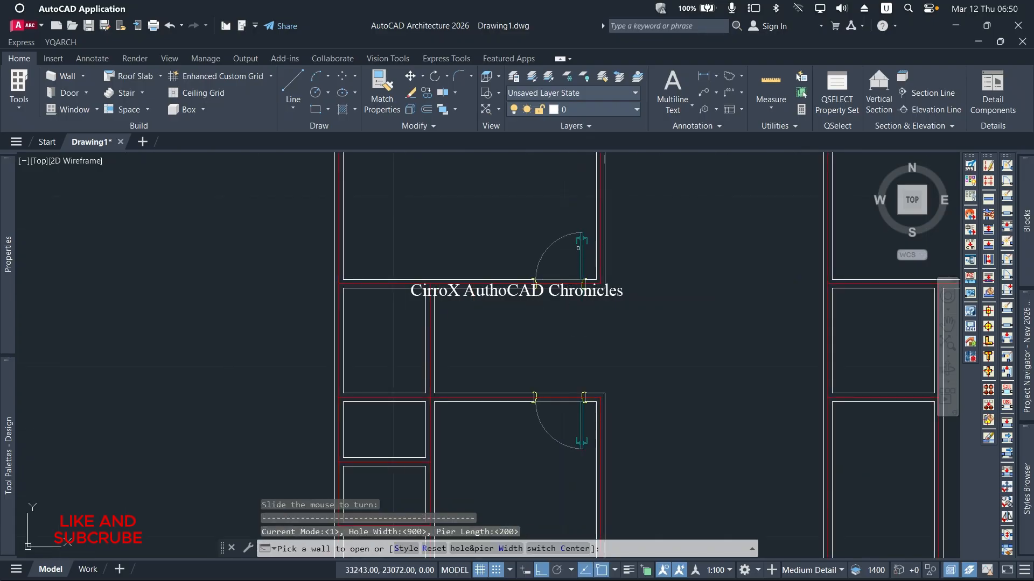
Place a 900 door near the lower end of the upper-right room's left wall, hinged at its lower jamb and swinging into the room
scroll(418, 280, down, 4)
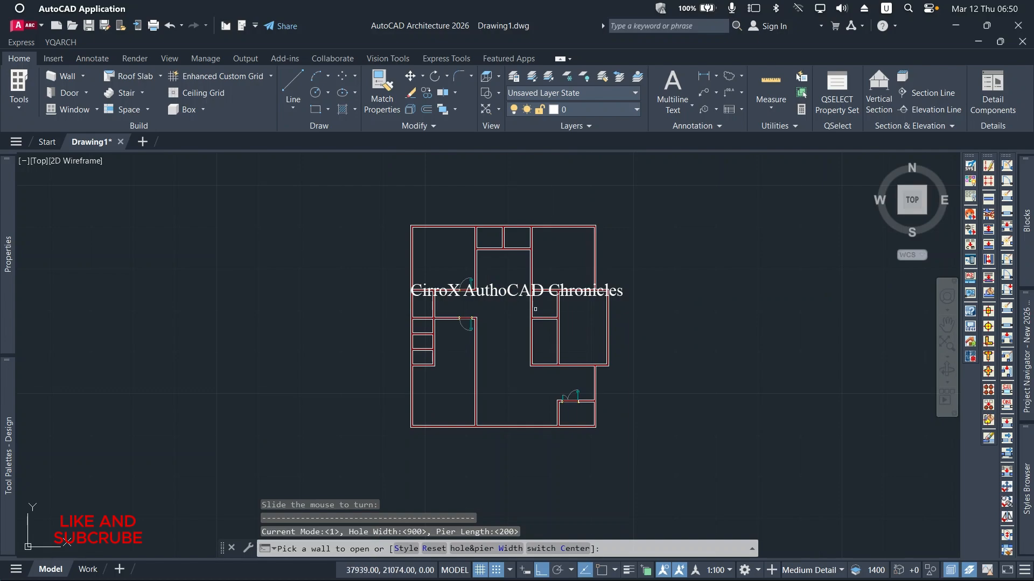
scroll(522, 272, up, 3)
scroll(522, 273, up, 2)
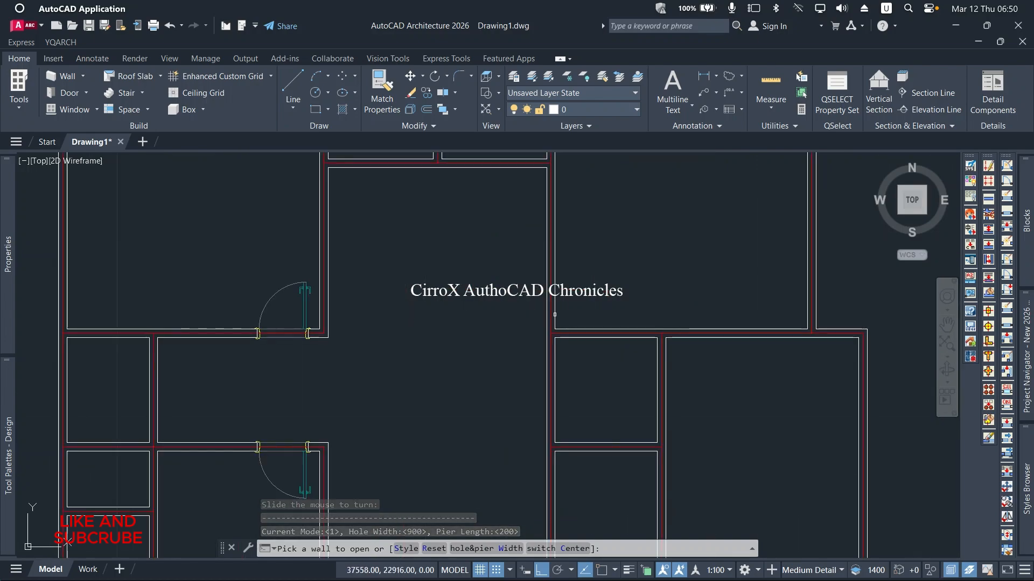
scroll(569, 329, up, 3)
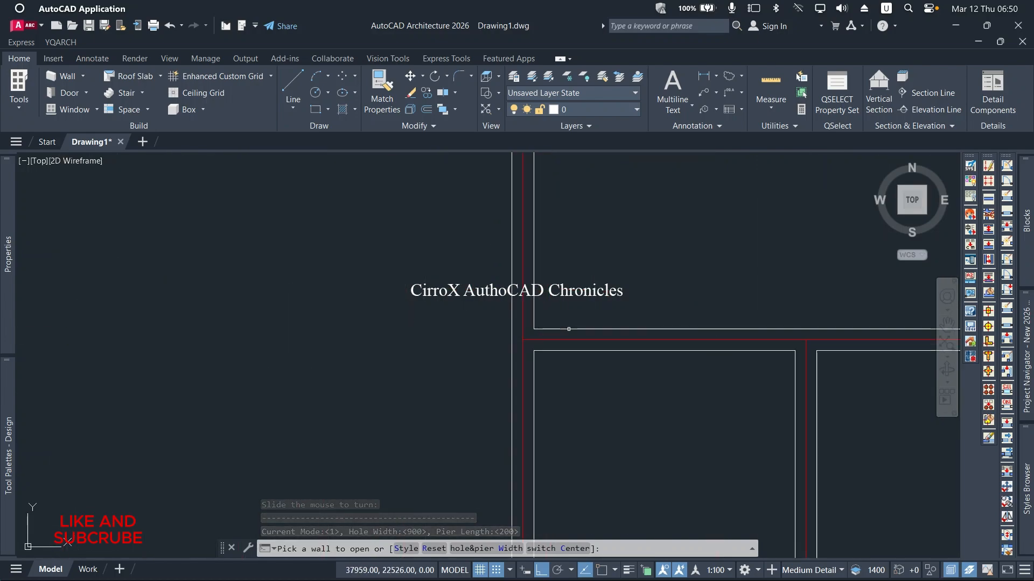
click(535, 294)
click(572, 306)
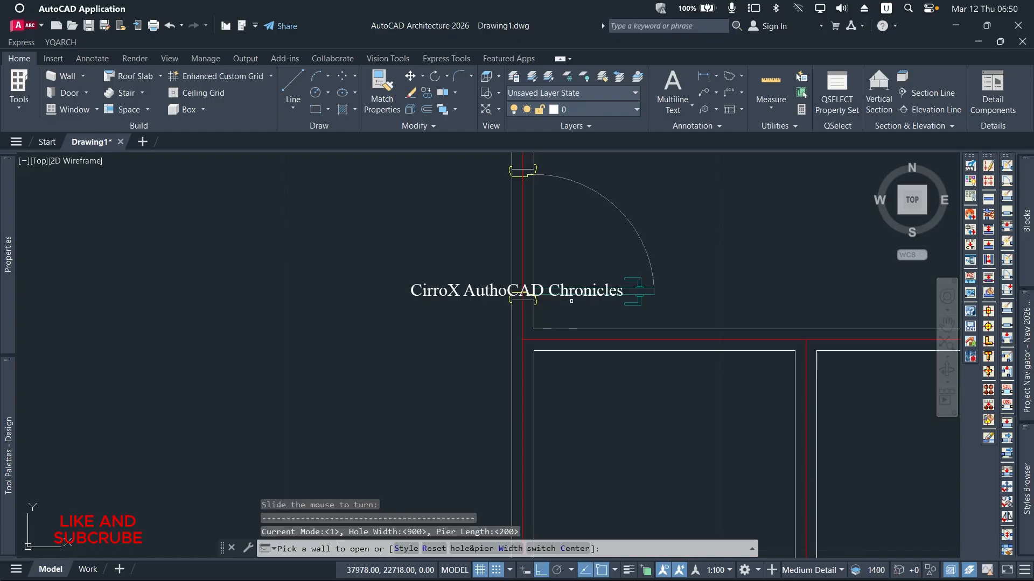
Place a 900 door in the right wall of the small room below the upper-right room, hinged at its lower jamb and swinging into that small room
scroll(541, 265, down, 5)
scroll(541, 265, down, 2)
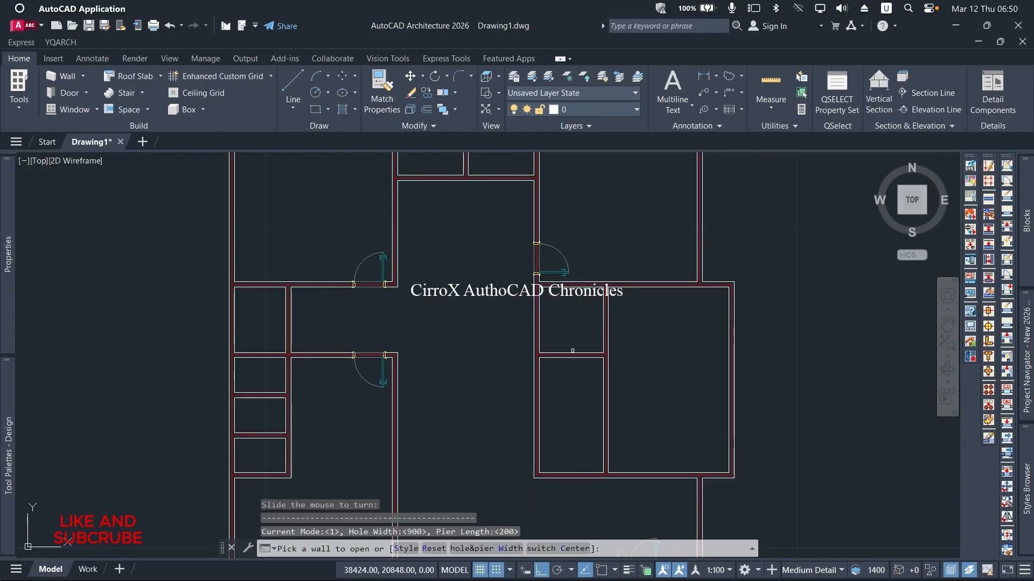
scroll(574, 350, up, 5)
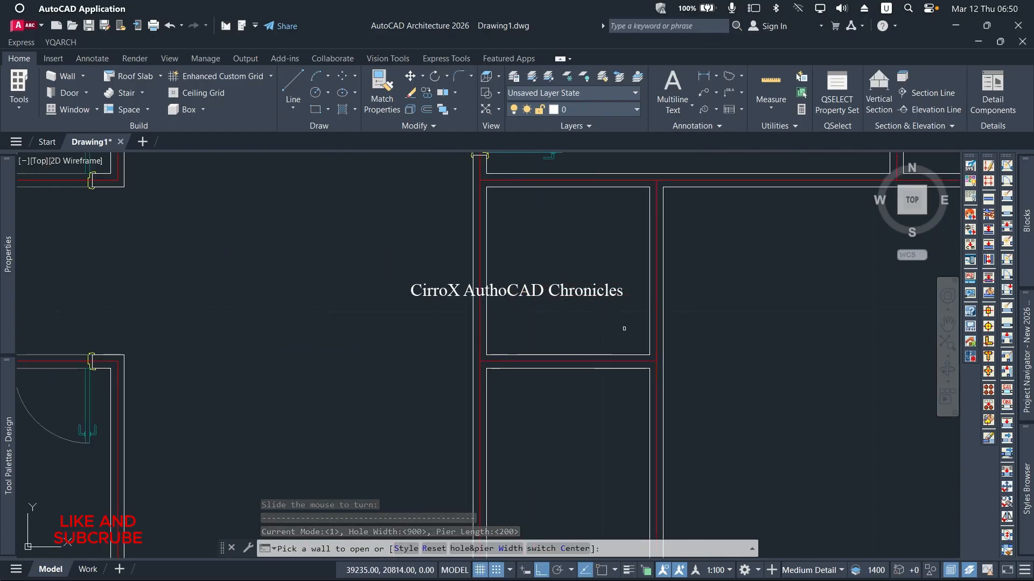
click(649, 317)
click(596, 304)
Place a 900 door near the upper end of the middle-right room's outer wall, hinged at its upper jamb and swinging inward
scroll(595, 300, down, 8)
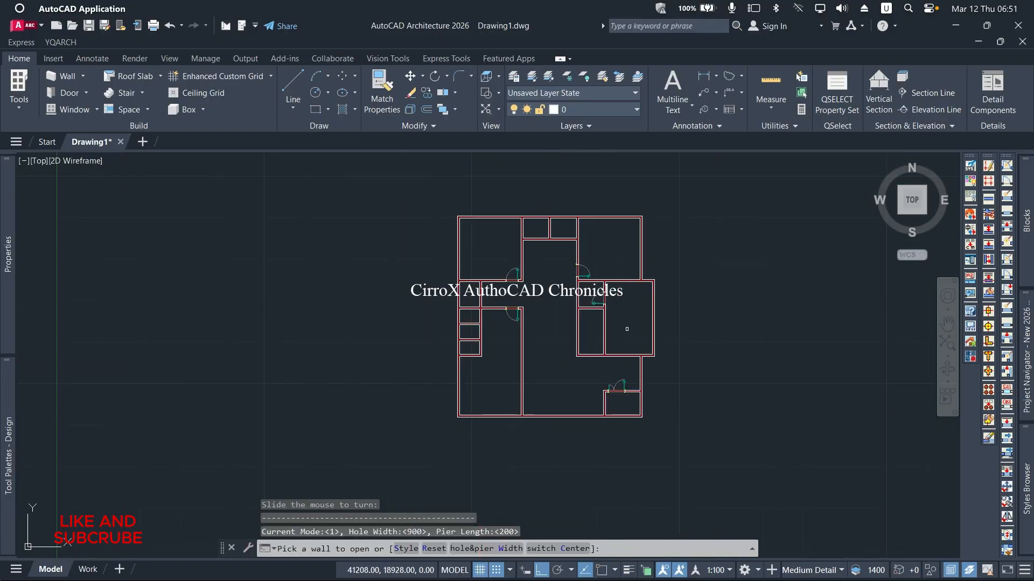
scroll(710, 294, up, 7)
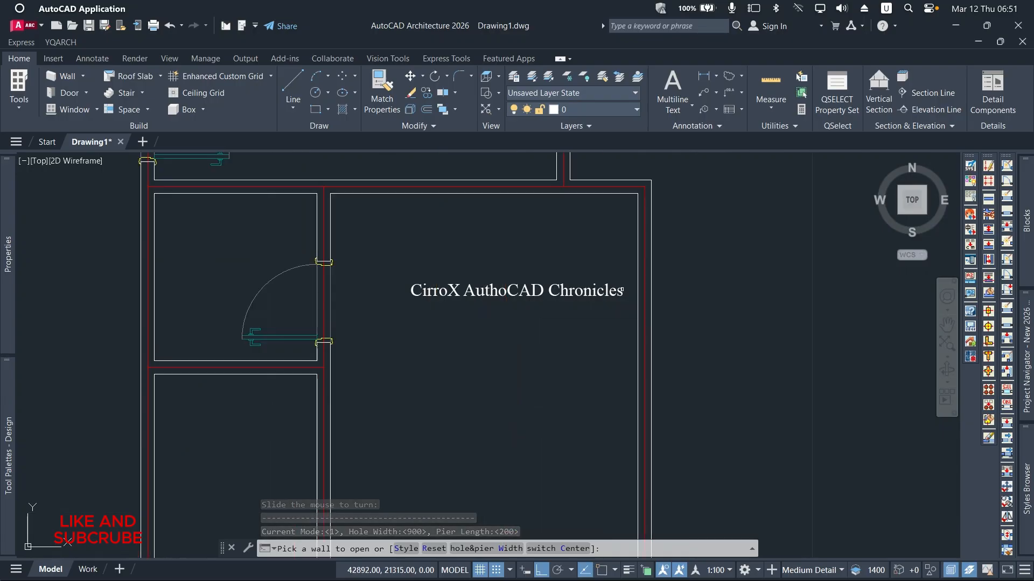
click(638, 218)
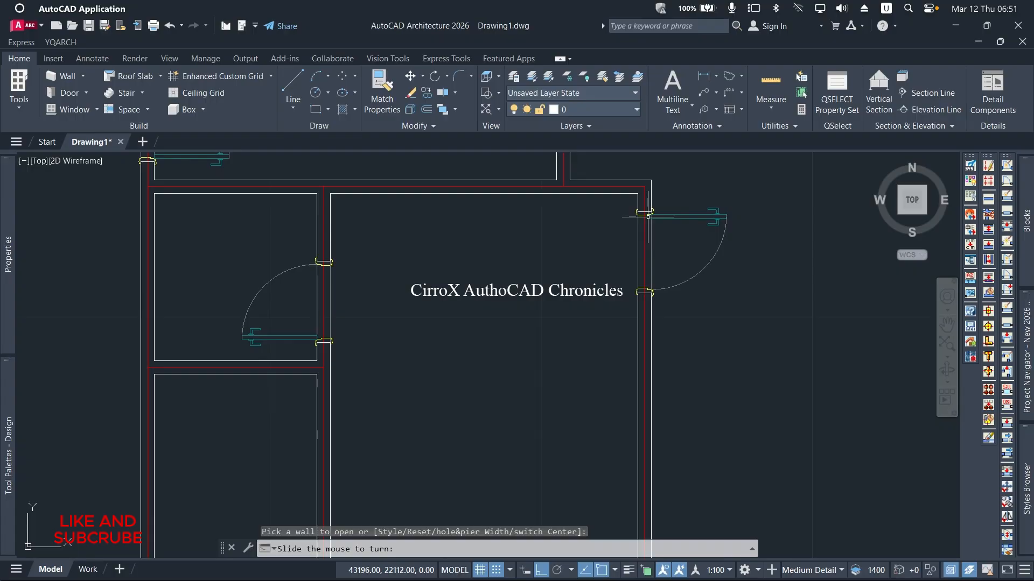
click(609, 227)
Set the default width of the Door1 pocket door style to 800
scroll(608, 231, down, 5)
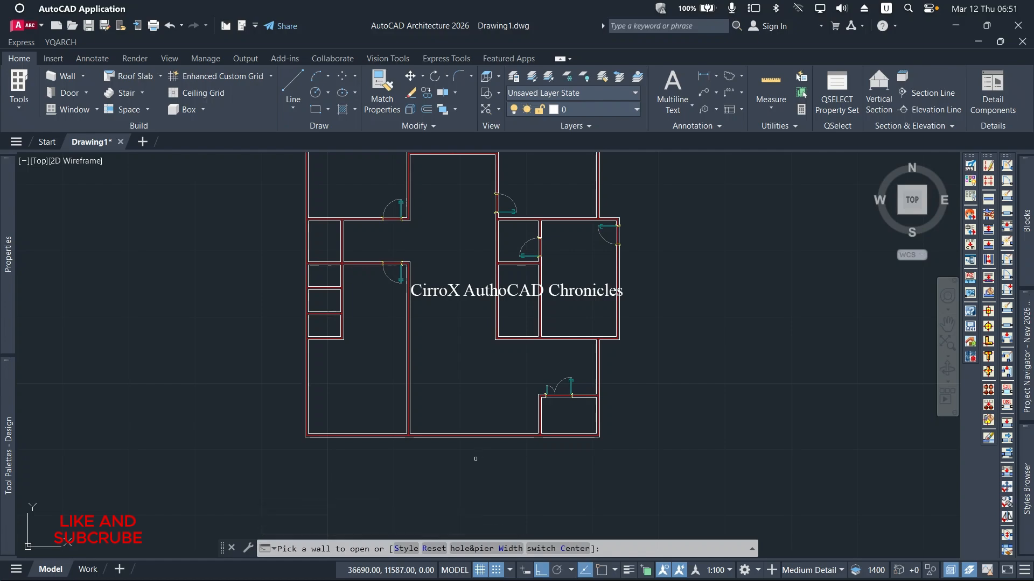
click(399, 549)
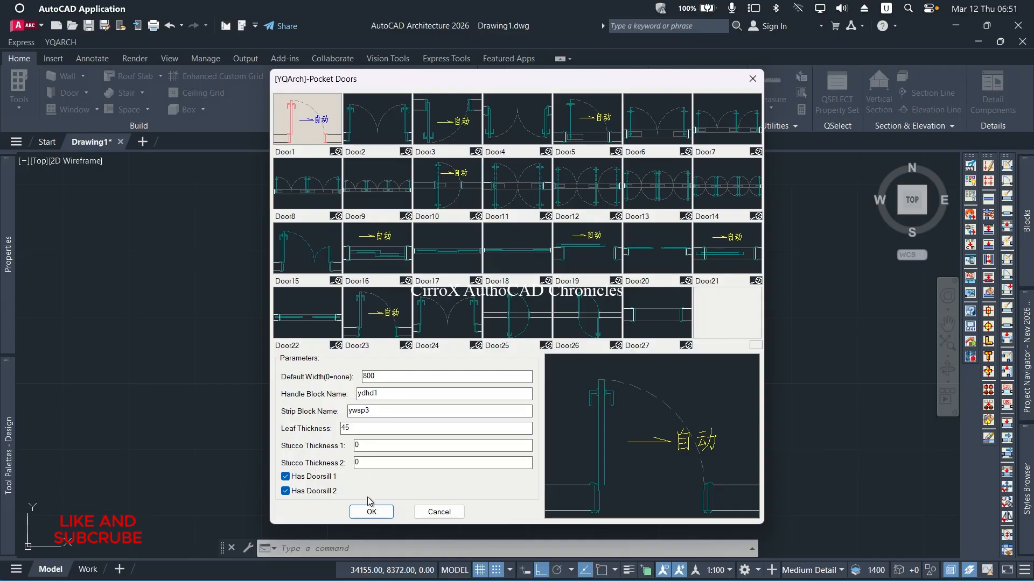
click(369, 514)
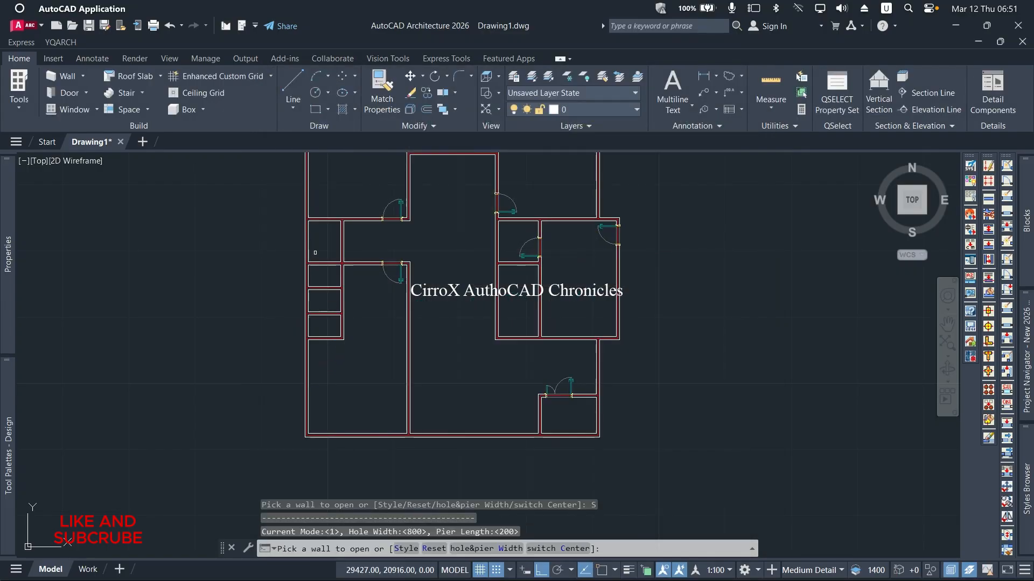
Place an 800 door between the upper and middle of the three small stacked left-side rooms, hinged right and swinging into the upper one
scroll(329, 280, up, 8)
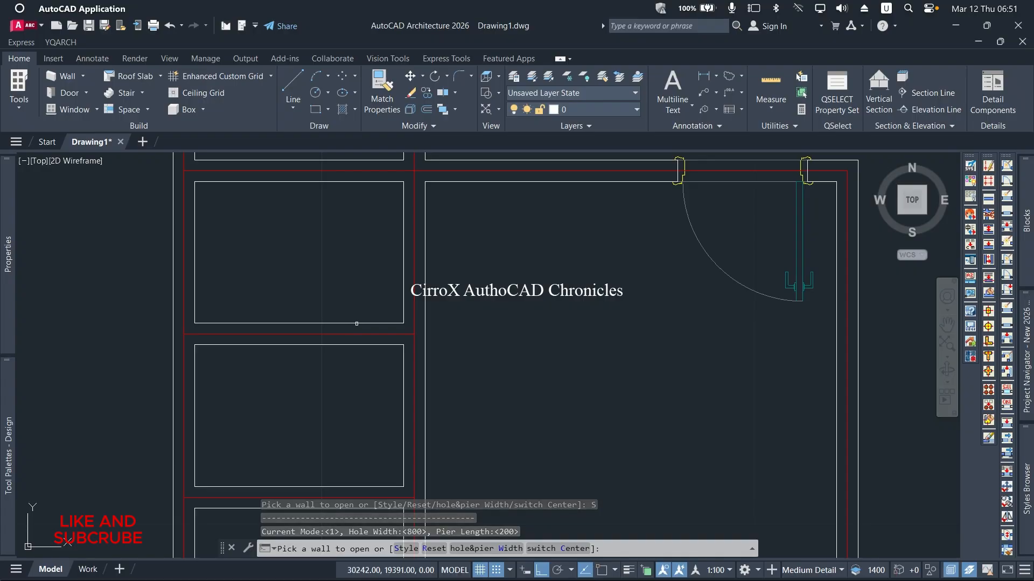
click(358, 324)
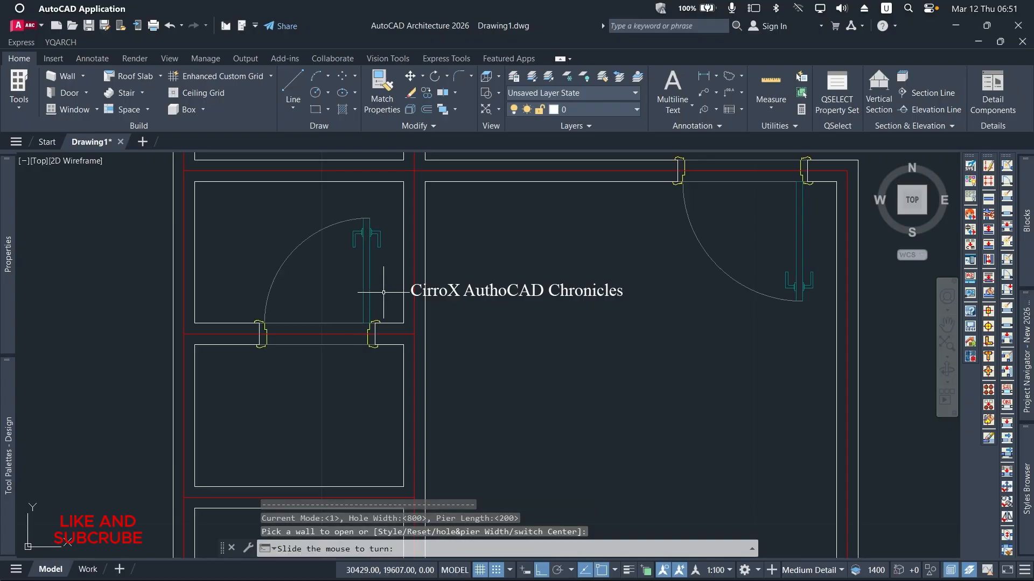
click(369, 318)
Place an 800 door between the middle and lowest of the three small stacked left-side rooms, hinged right and swinging into the lowest one
scroll(376, 345, down, 6)
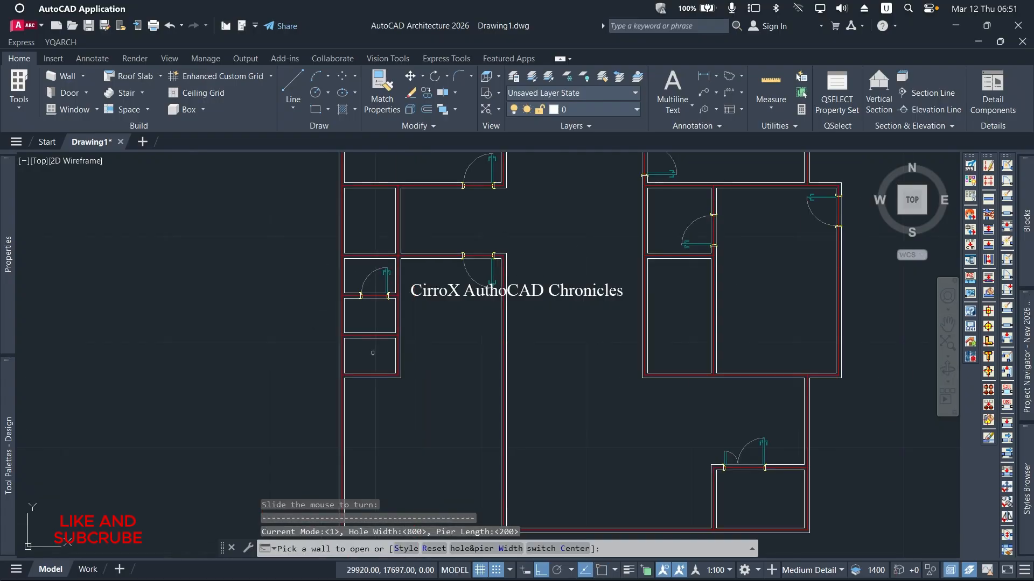
scroll(398, 331, up, 4)
scroll(404, 328, up, 4)
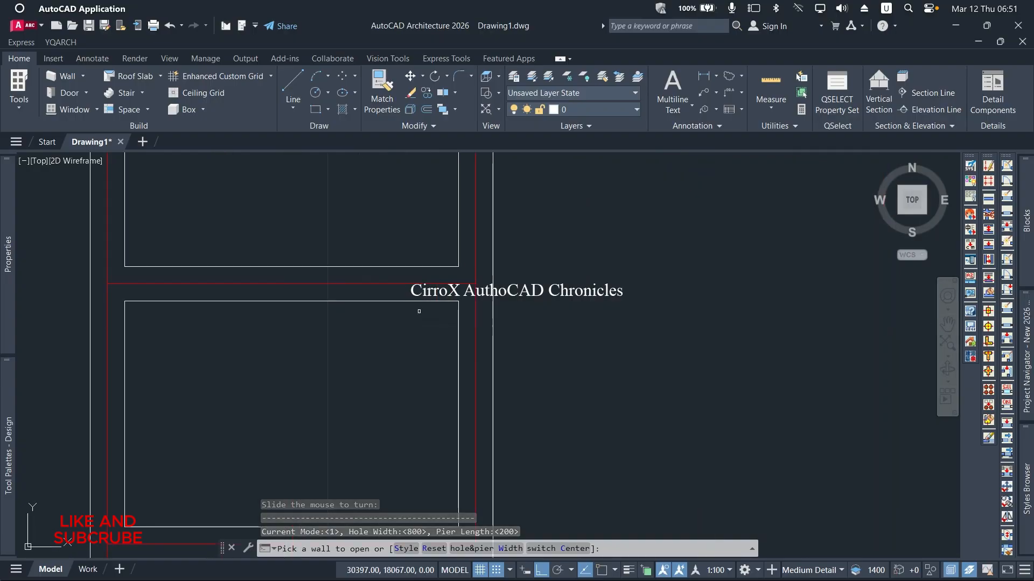
click(425, 303)
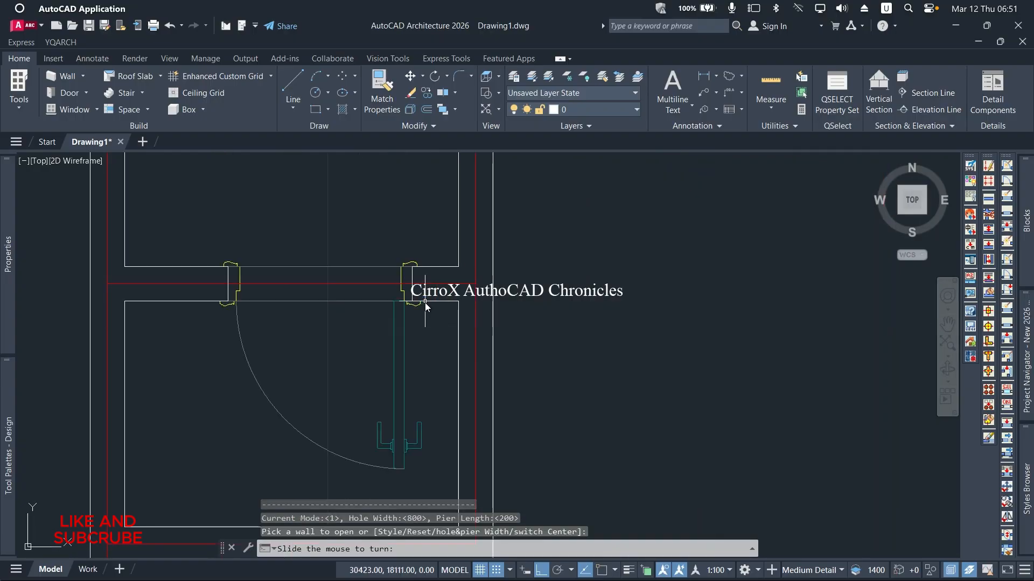
click(417, 354)
Place an 800 door near the upper end of the right small top room's right wall, hinged at its upper jamb and swinging into that room
scroll(417, 354, down, 5)
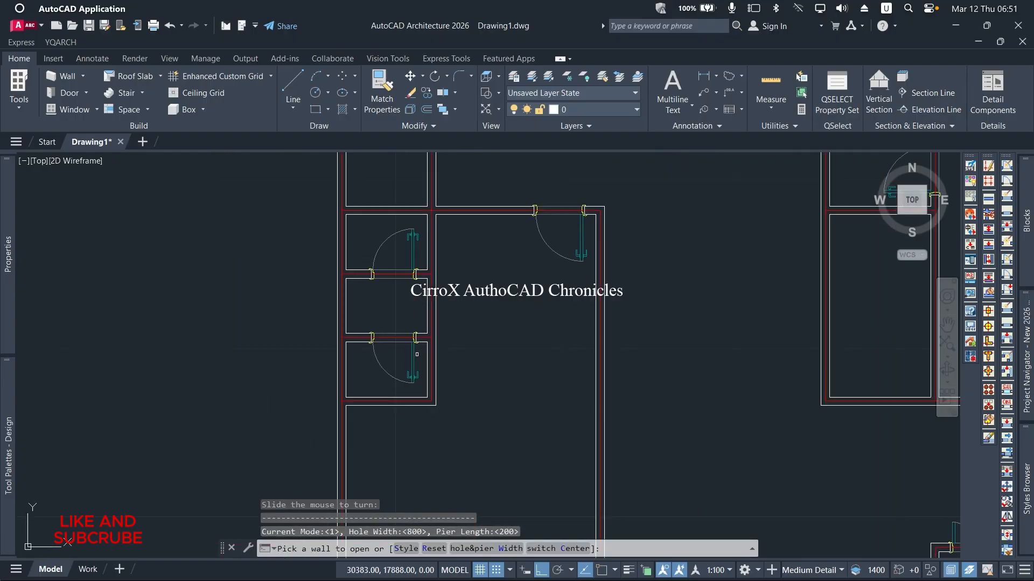
scroll(416, 354, down, 6)
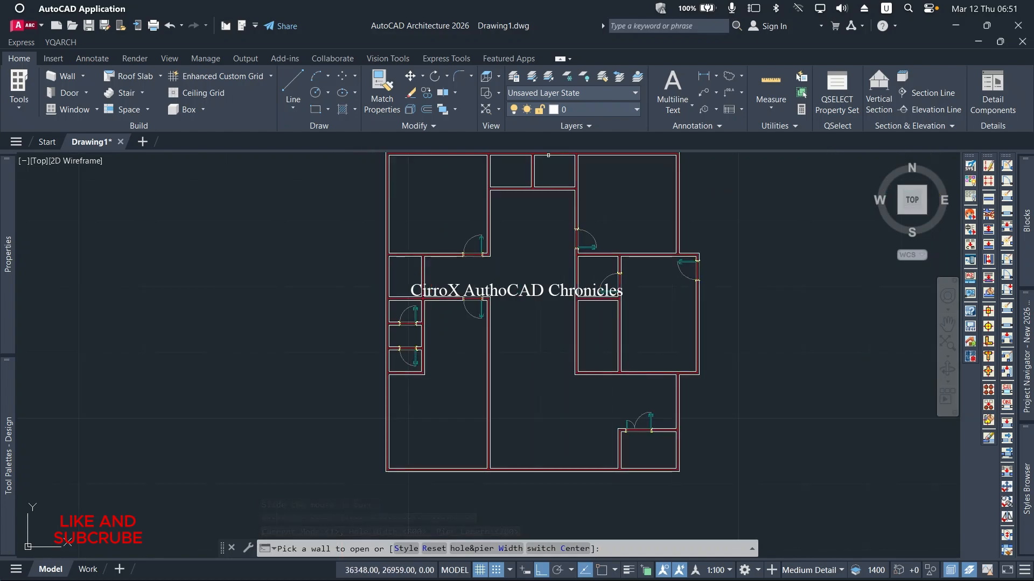
scroll(571, 183, up, 2)
scroll(580, 202, down, 2)
scroll(589, 161, up, 6)
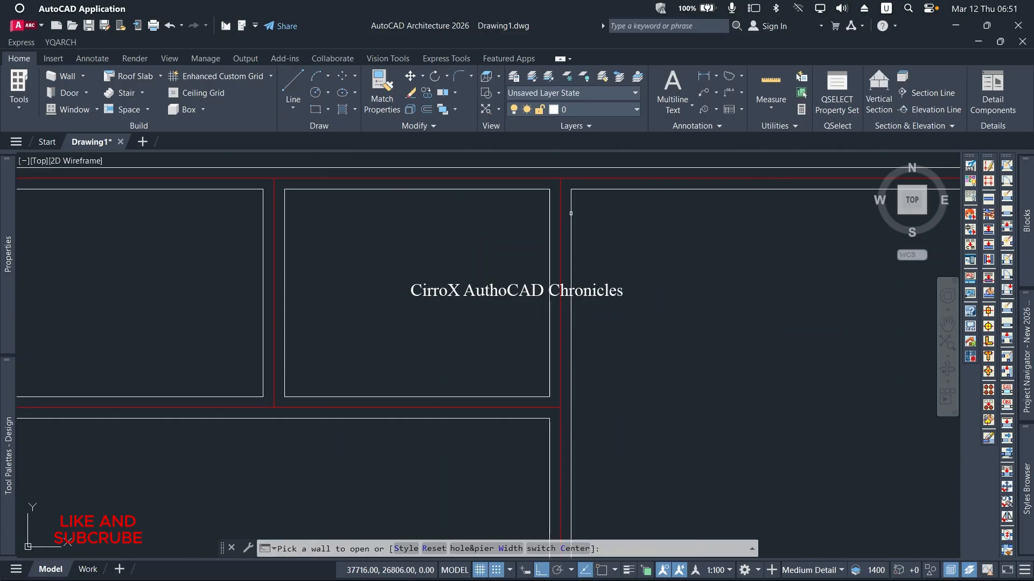
click(570, 213)
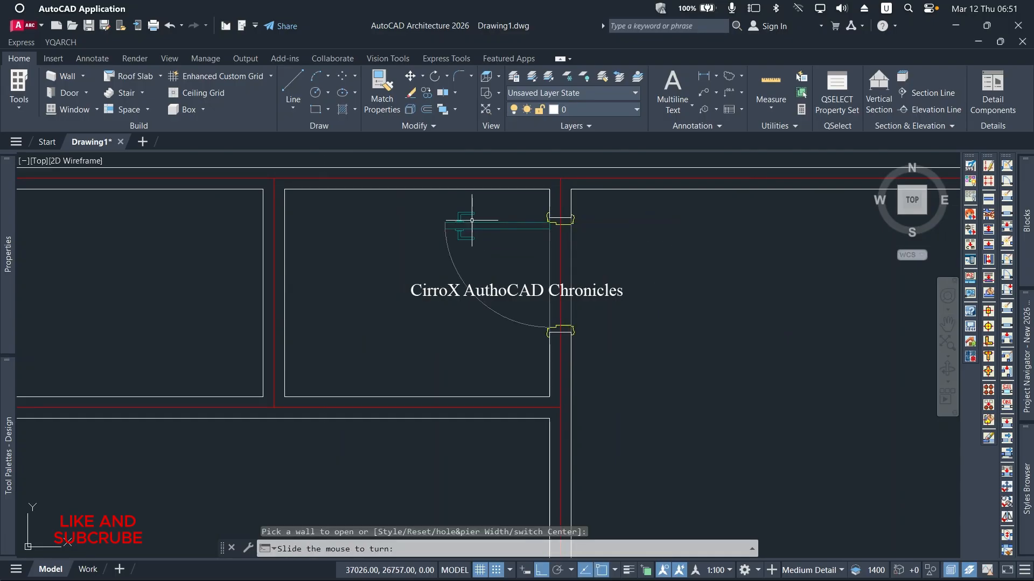
click(471, 221)
Place an 800 door near the right end of the left small top room's lower wall, swinging up into the room, and end the door command
scroll(480, 209, down, 4)
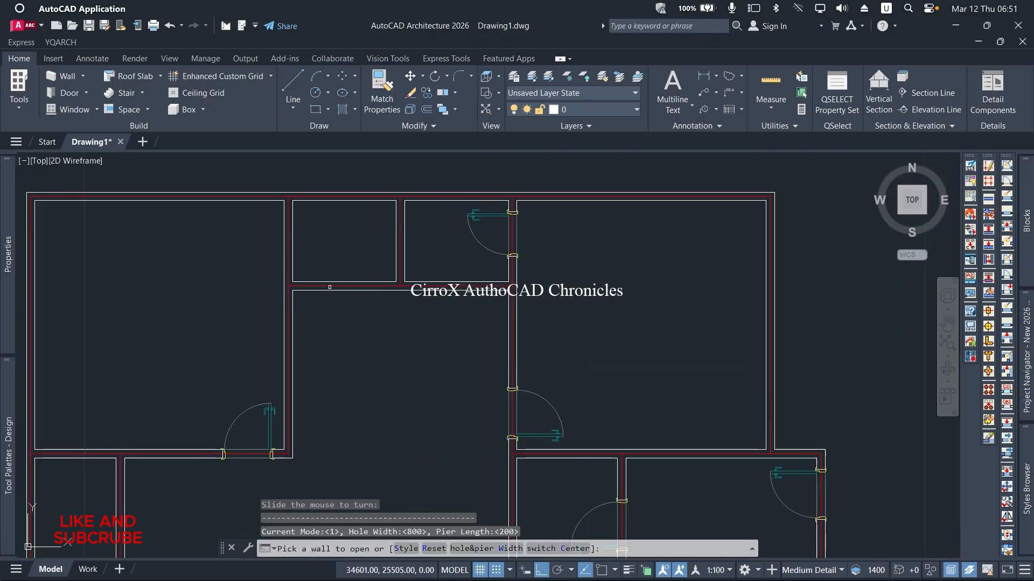
scroll(329, 287, up, 4)
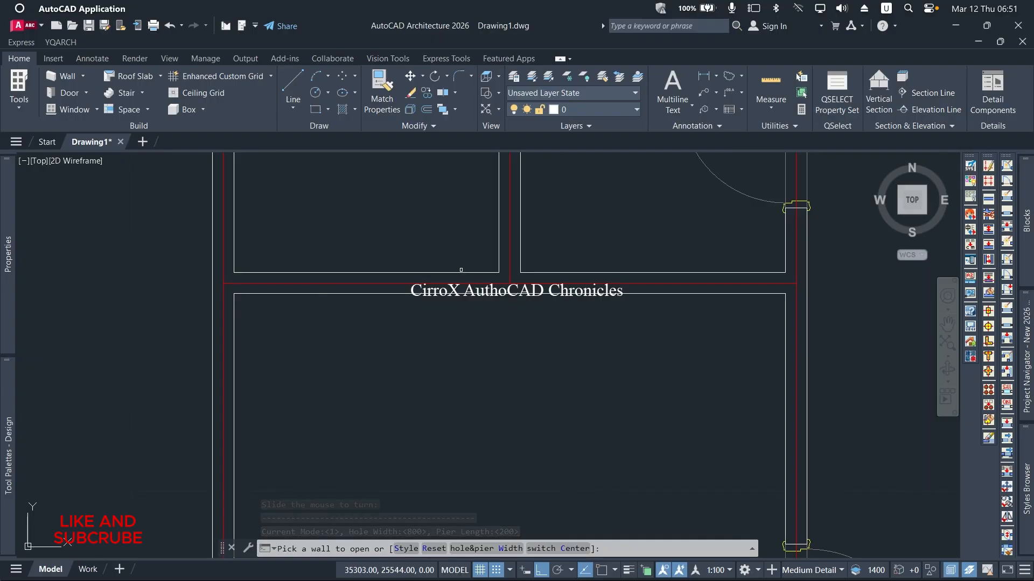
click(460, 273)
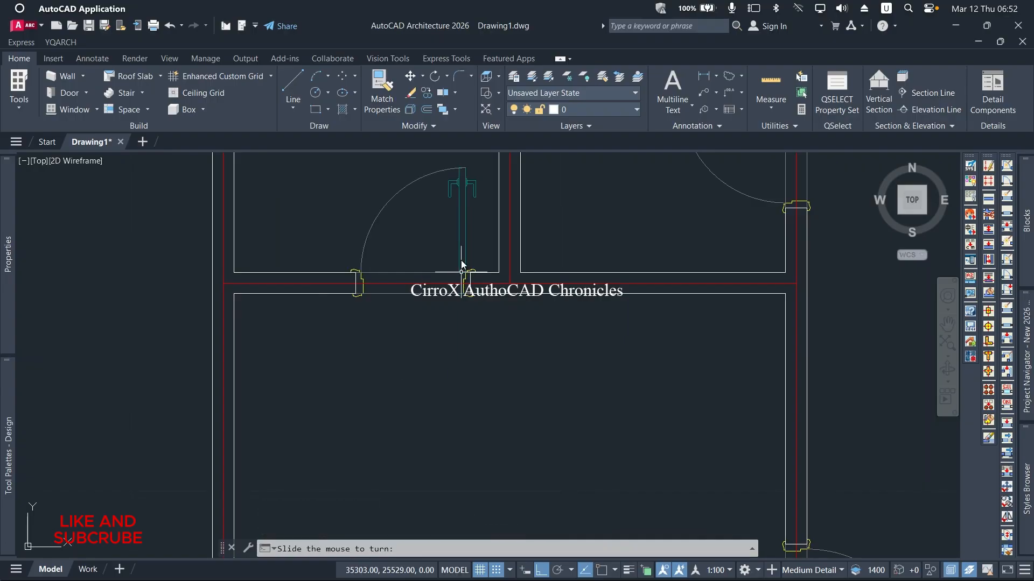
click(489, 228)
scroll(489, 227, down, 7)
scroll(483, 297, up, 4)
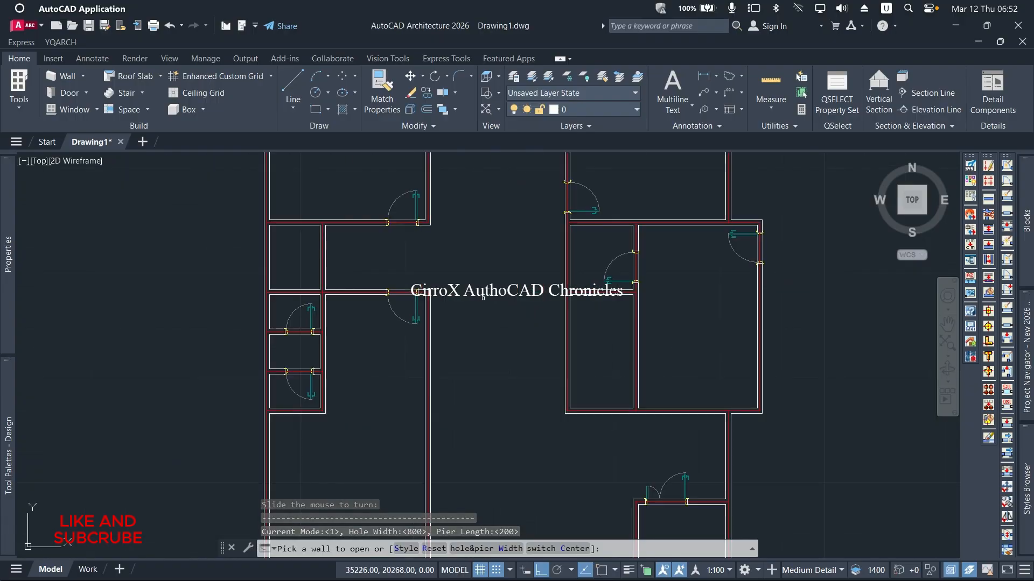
key(Escape)
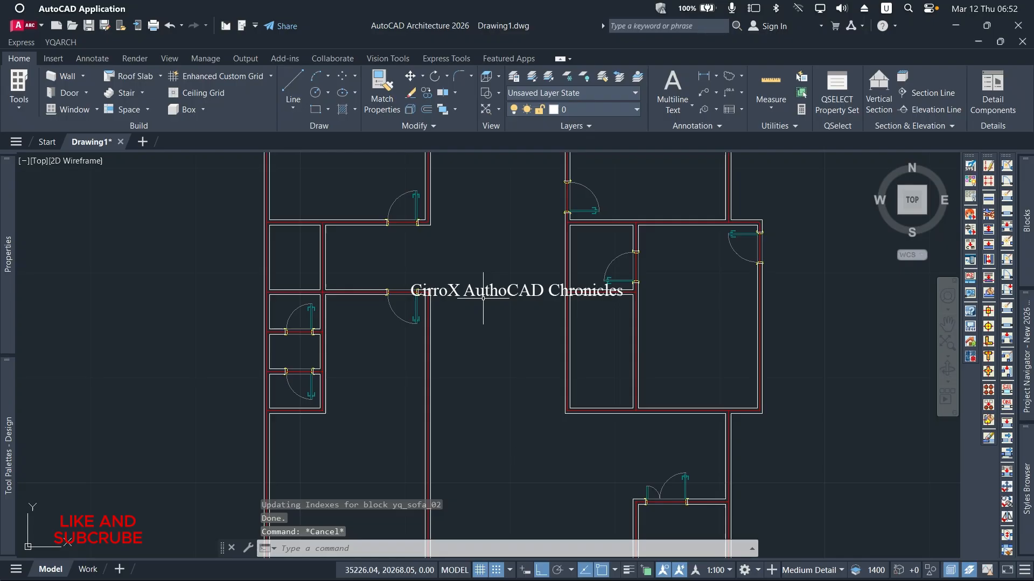
Start the YQArch planar window command and set the default window type to WD_WIN4
key(Return)
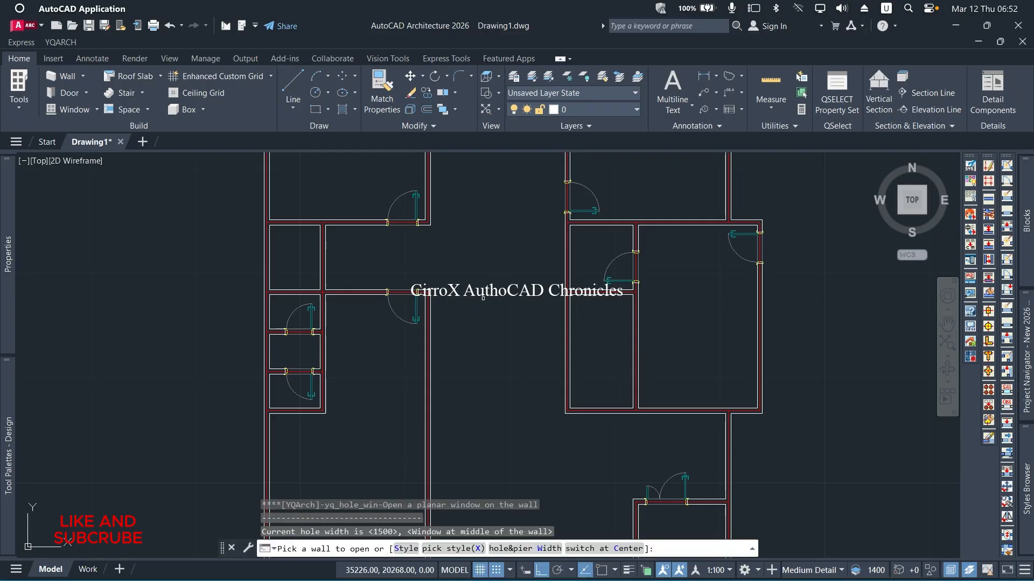
click(407, 549)
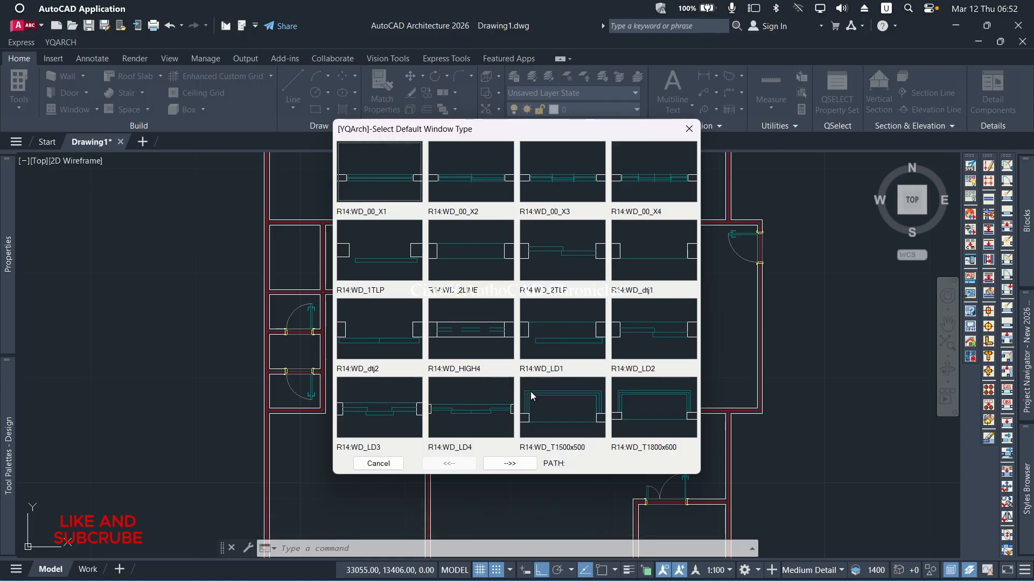
click(496, 464)
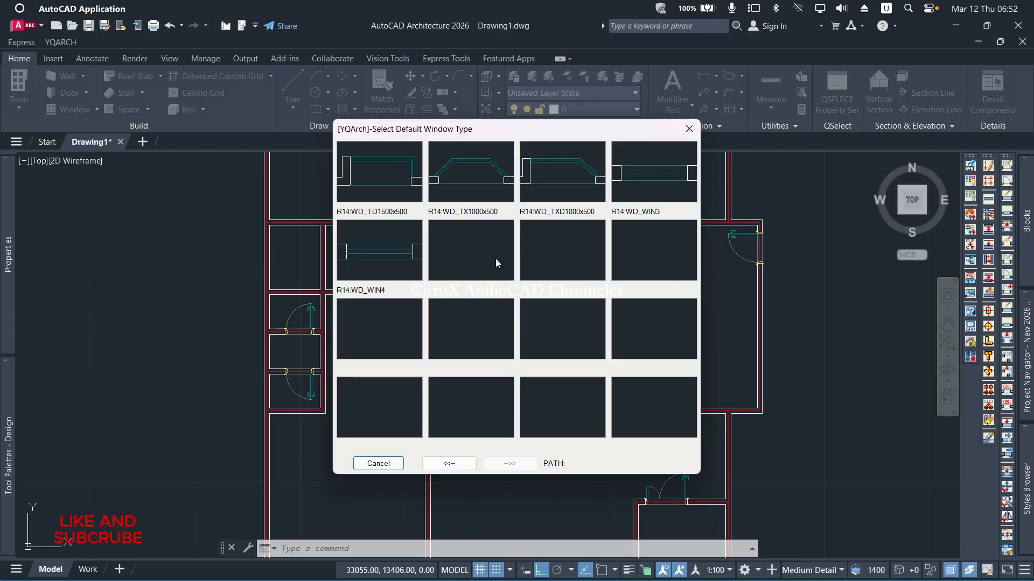
click(389, 260)
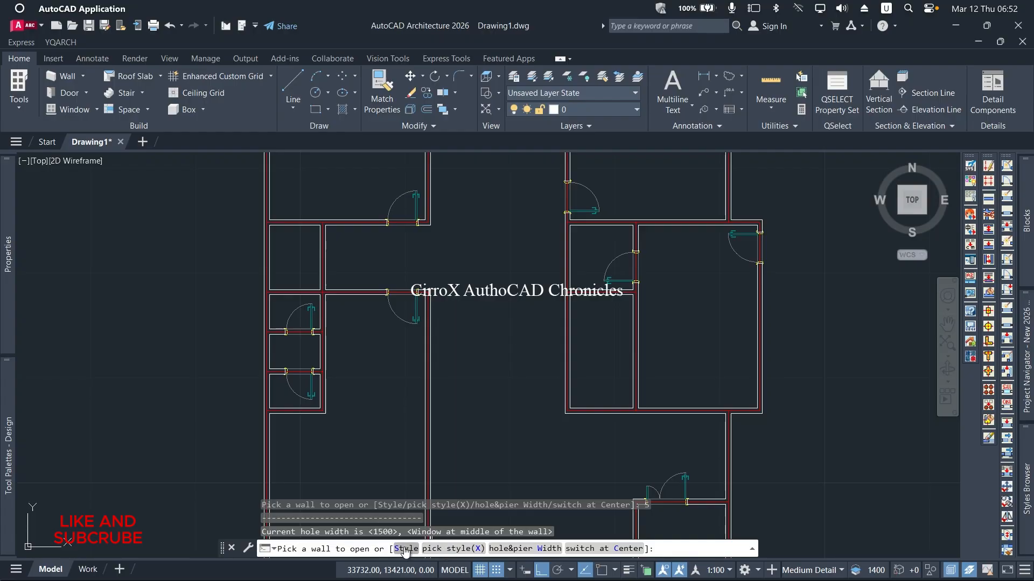
click(405, 549)
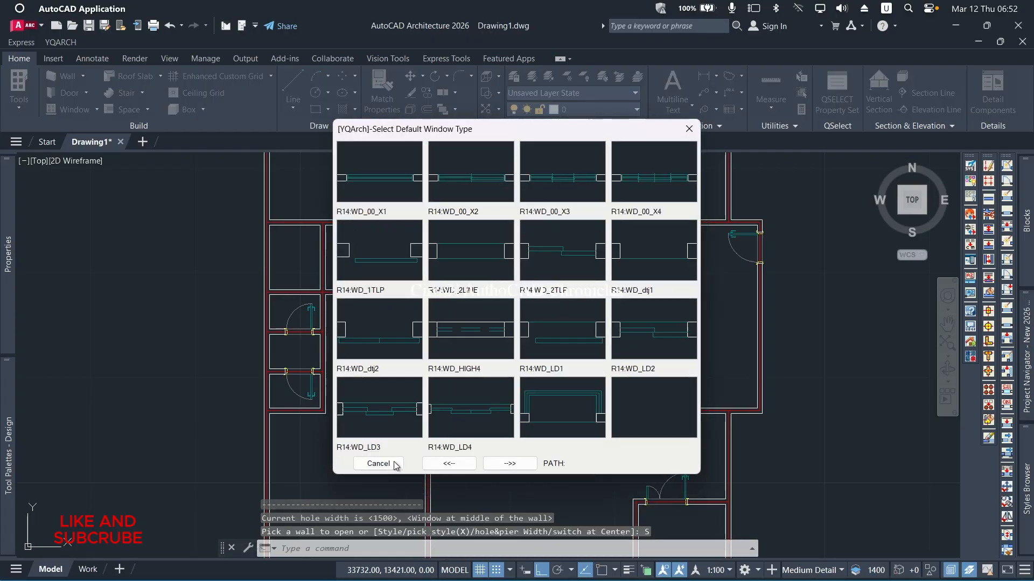
click(509, 463)
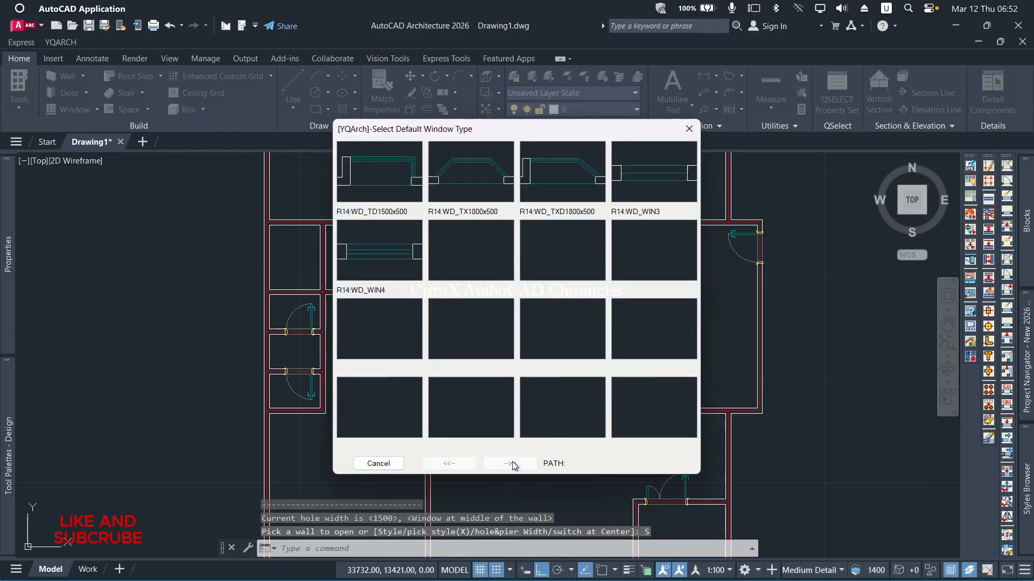
click(360, 245)
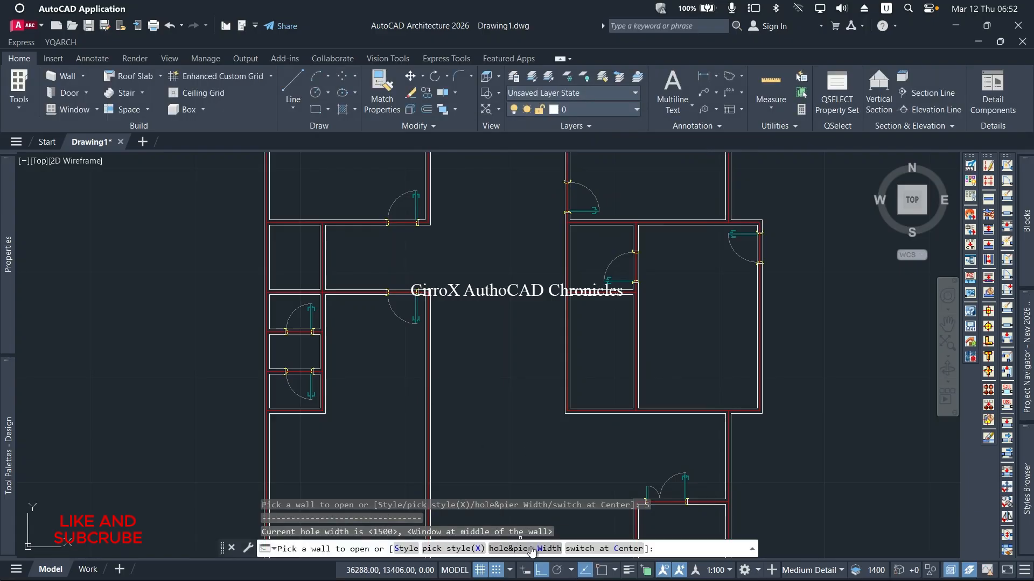
Try placing two 1500 windows in the left exterior wall, one at its middle and one beside the upper-left room, then end the command
click(531, 551)
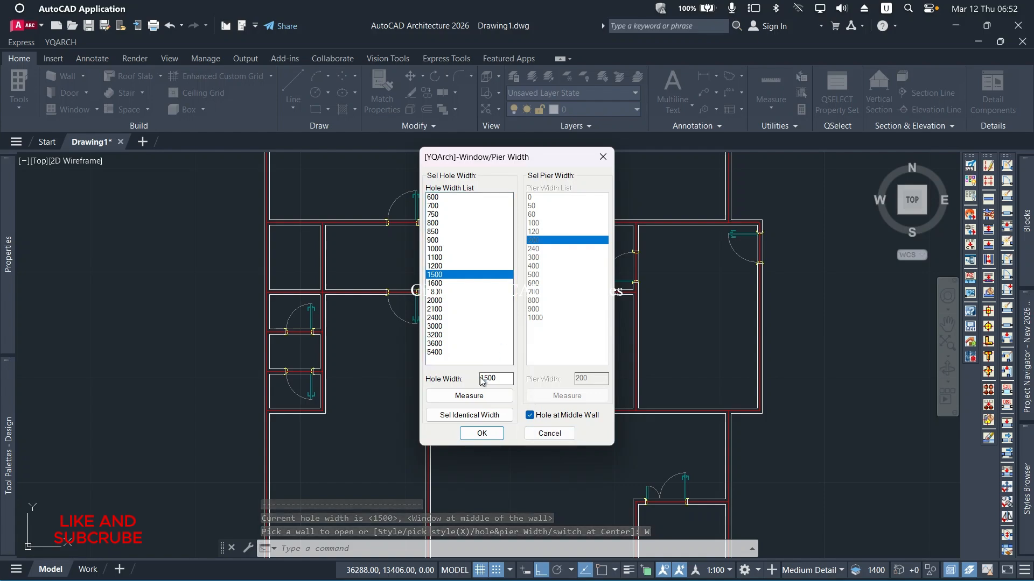
click(464, 435)
scroll(380, 459, down, 2)
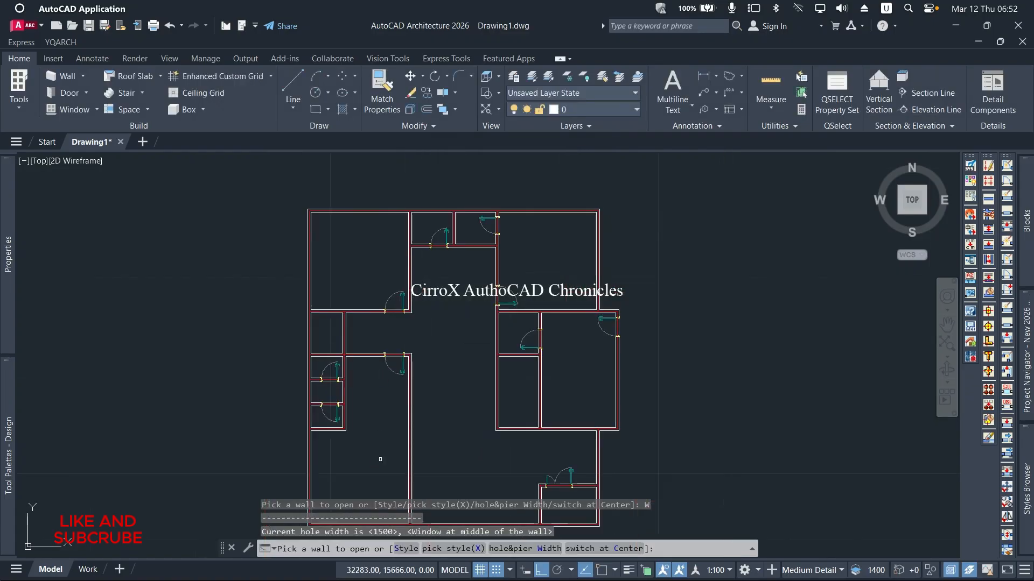
scroll(298, 254, up, 6)
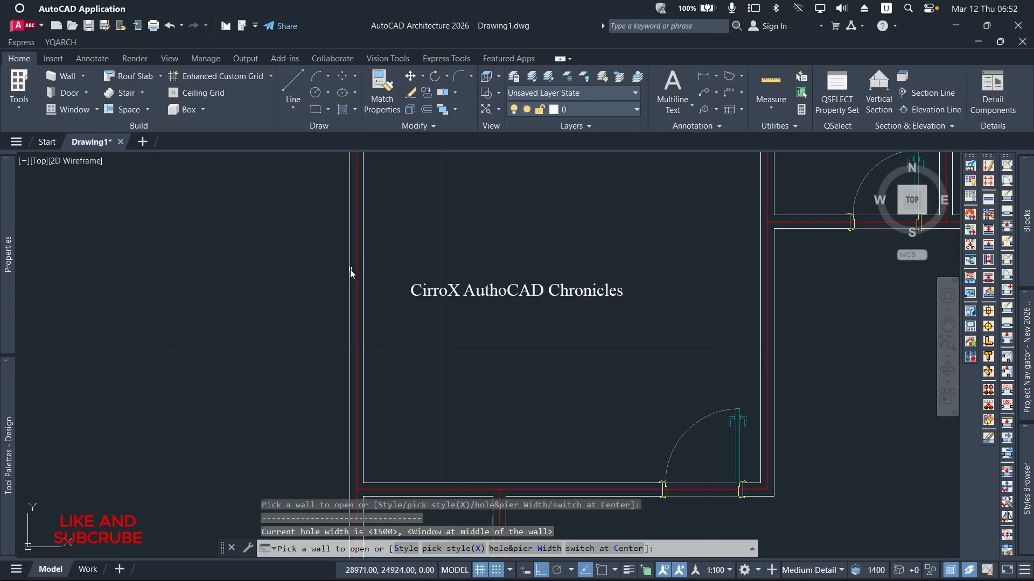
scroll(351, 273, up, 2)
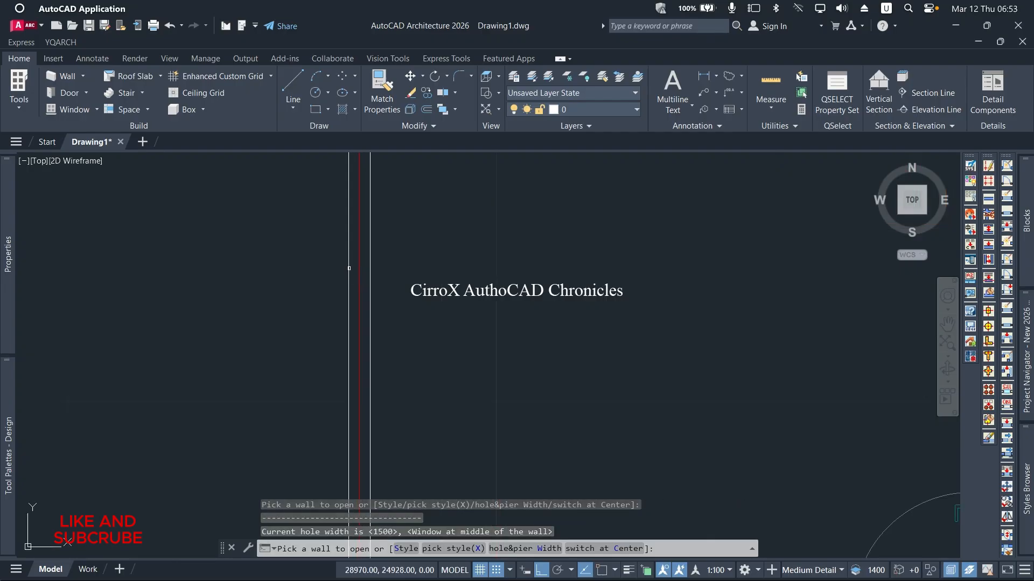
scroll(411, 284, down, 8)
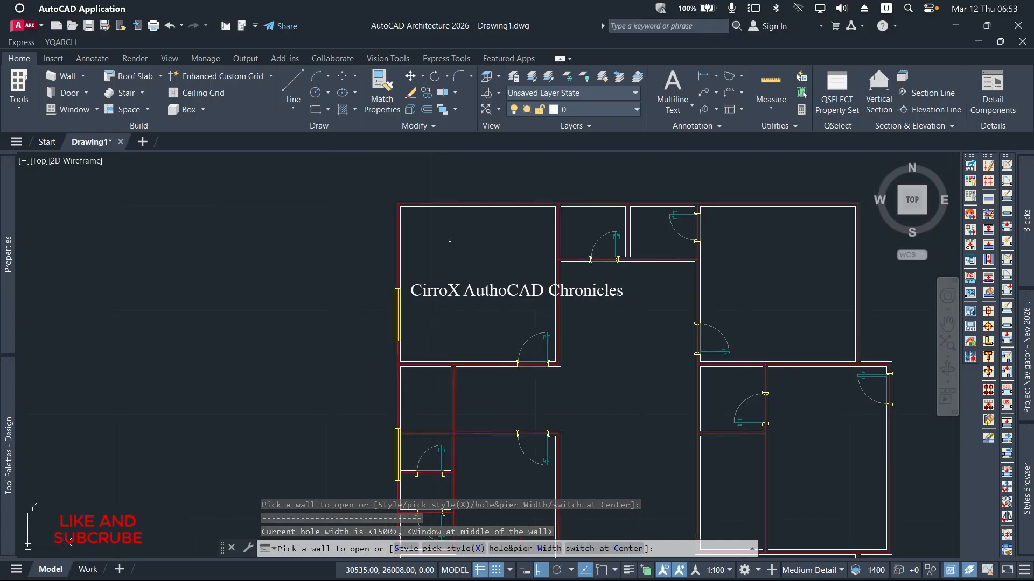
key(Escape)
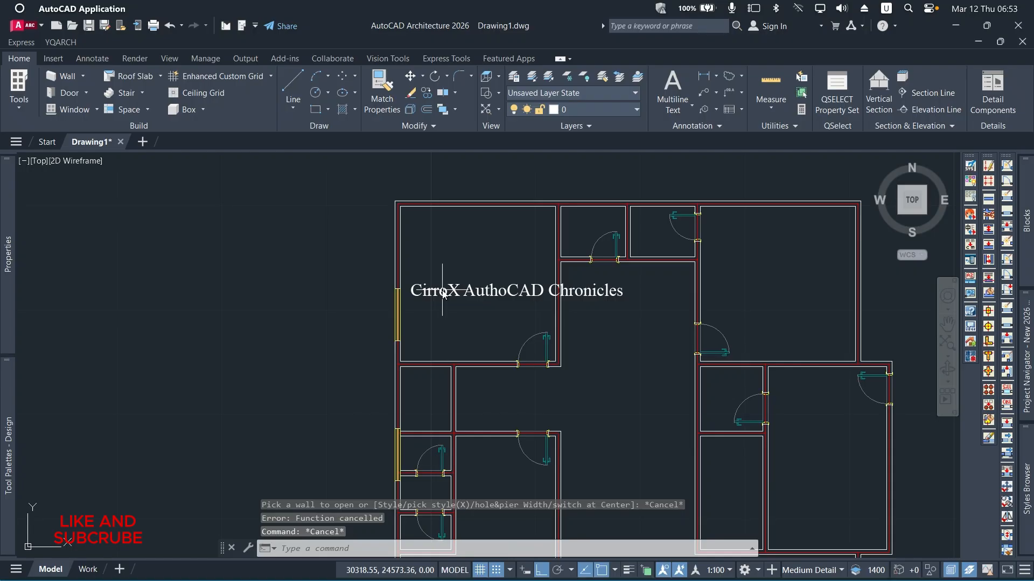
Erase the two windows in the left exterior wall with the YQArch EW command
text(EW)
key(Return)
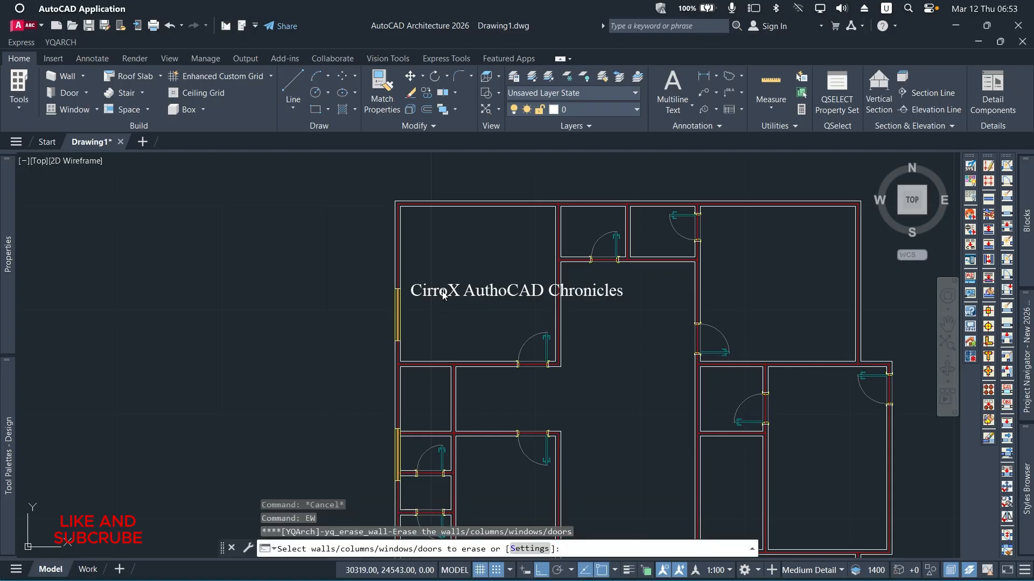
click(363, 280)
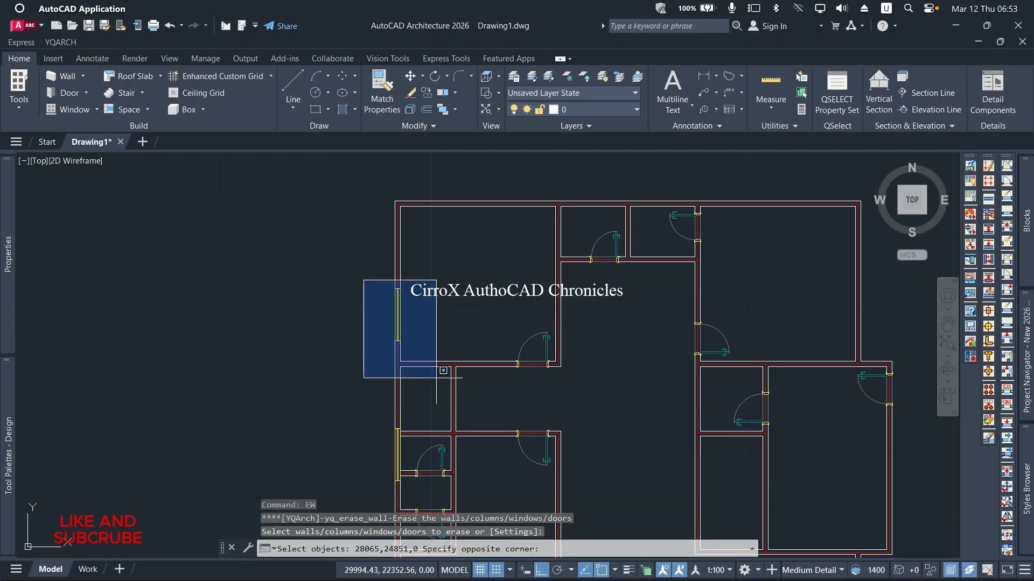
click(436, 377)
scroll(405, 403, up, 4)
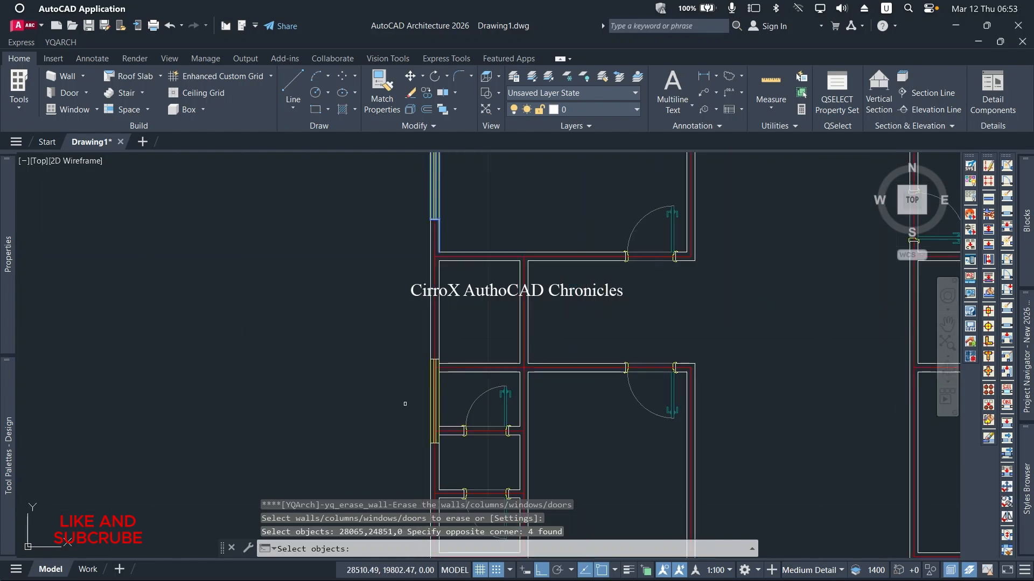
click(415, 339)
click(478, 489)
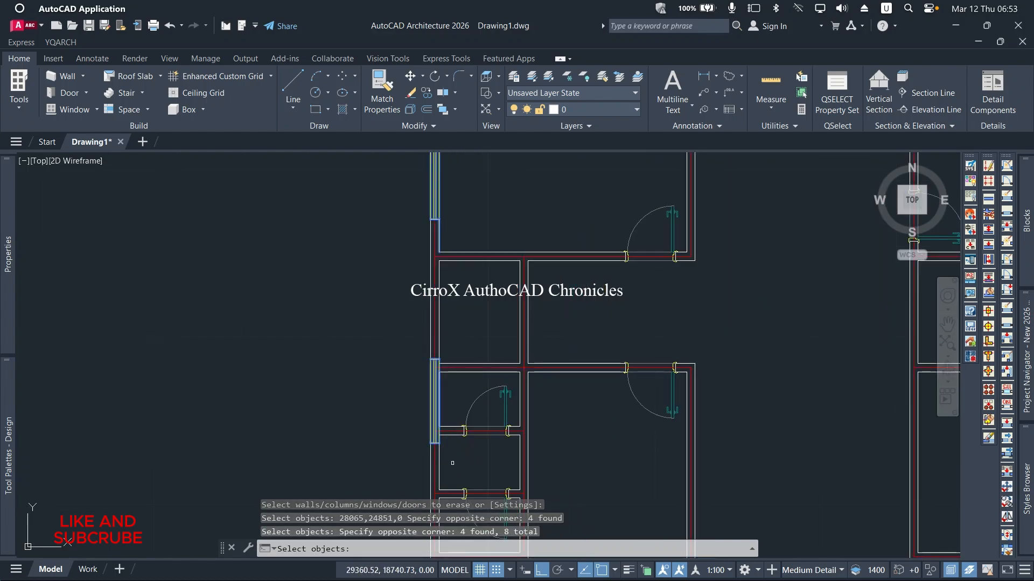
right_click(437, 452)
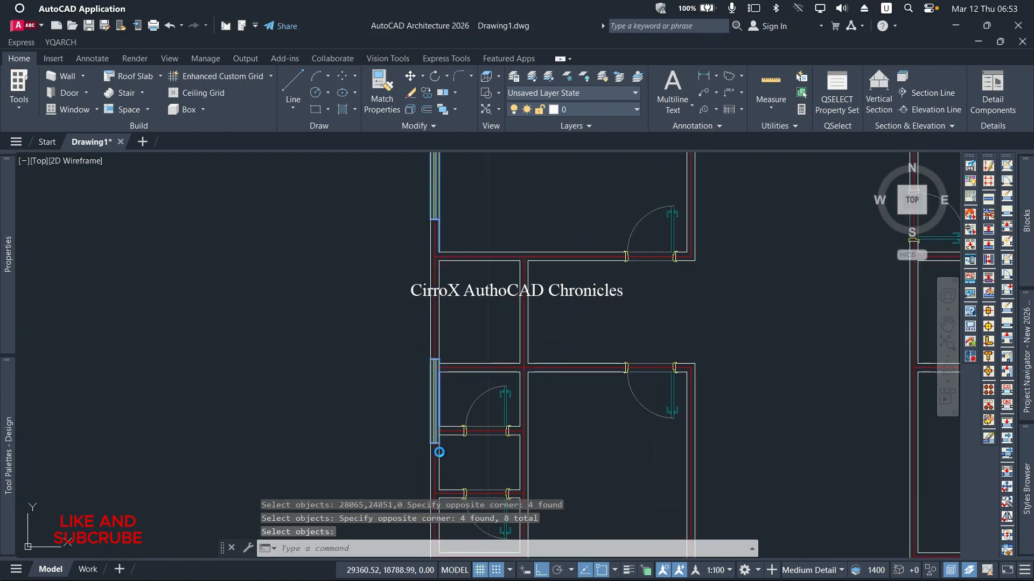
scroll(439, 452, down, 2)
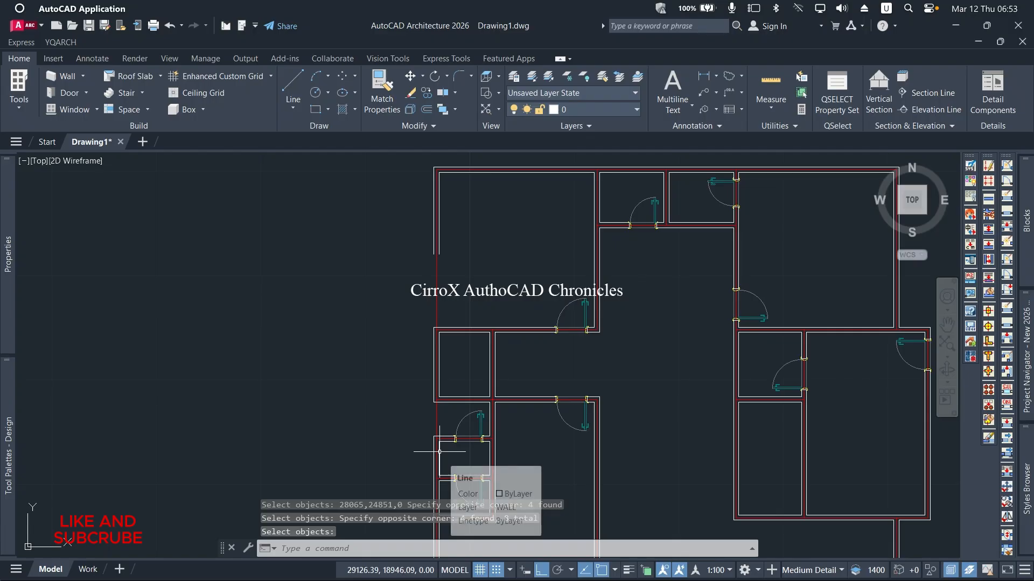
Undo the window erasure and the placement of the two left exterior wall windows
key(ctrl+z)
key(ctrl+z)
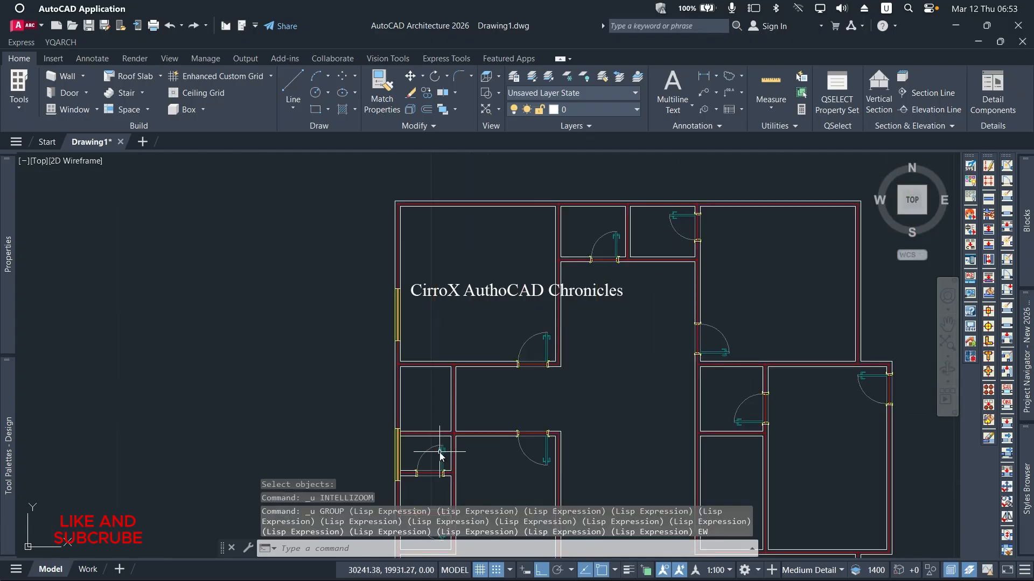
key(ctrl+z)
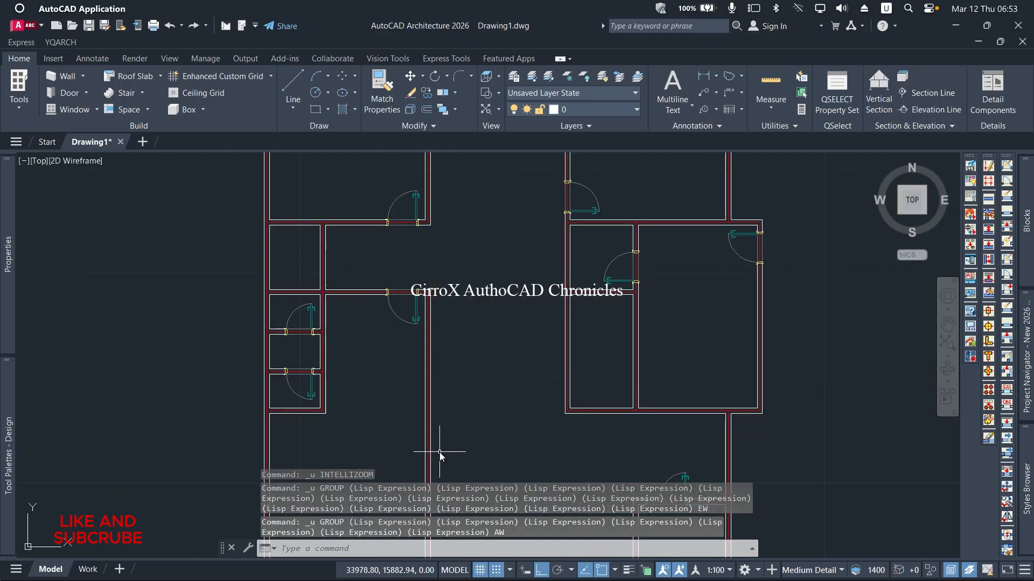
Restart the planar window command with a hole width of 1500 and the hole at the middle of the wall
scroll(440, 455, down, 3)
scroll(330, 287, up, 4)
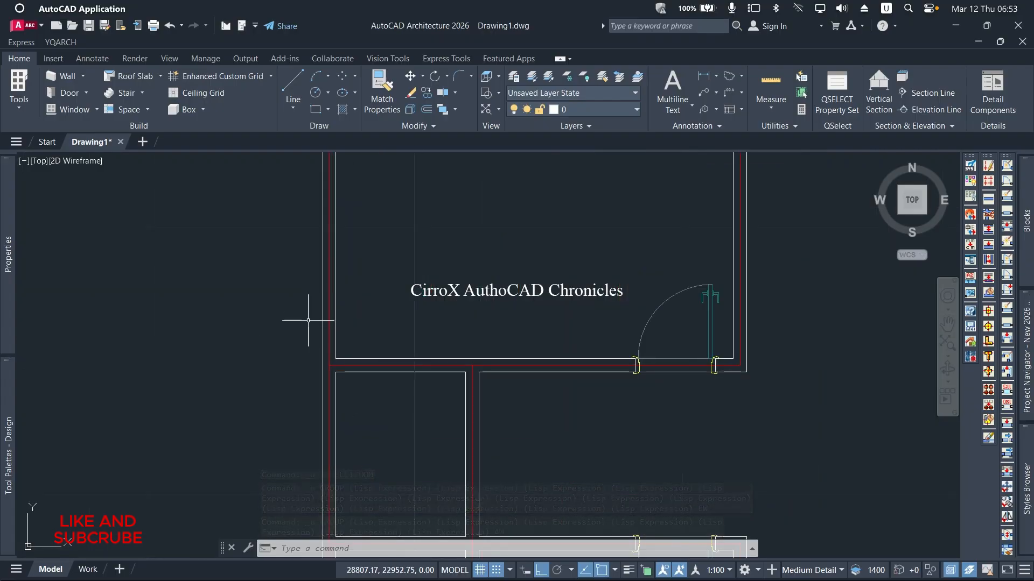
text(aw)
key(Return)
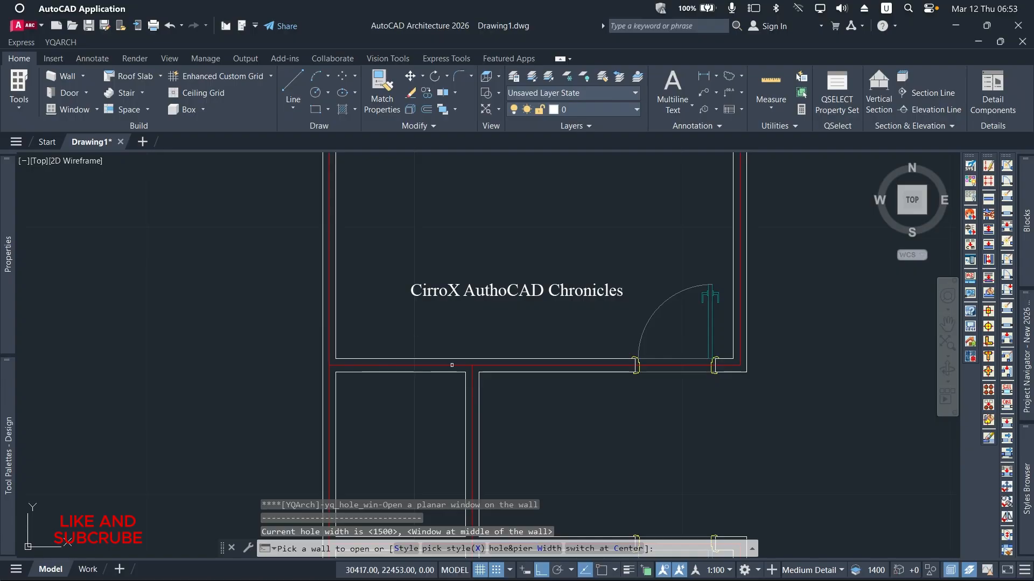
click(604, 549)
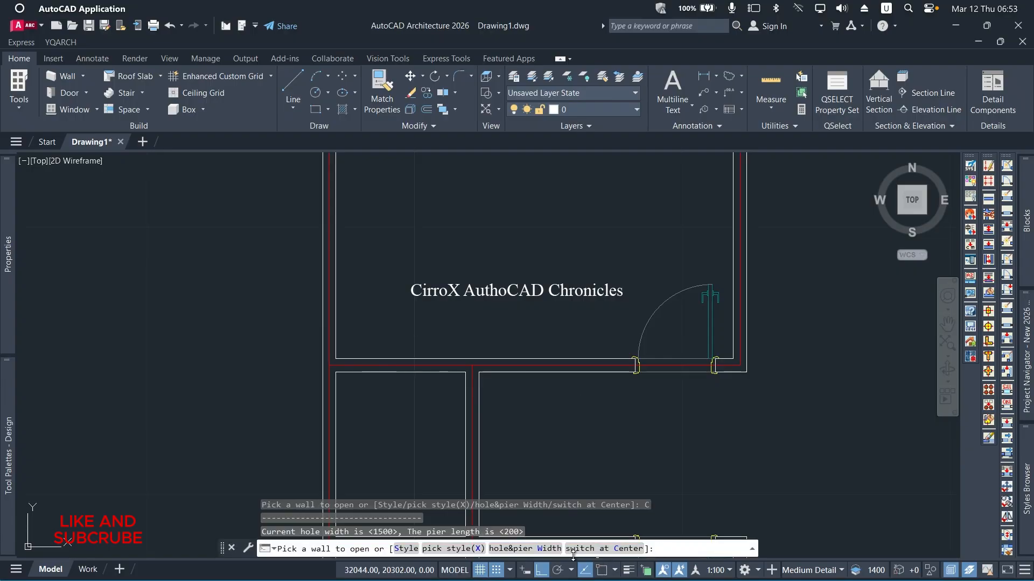
click(542, 547)
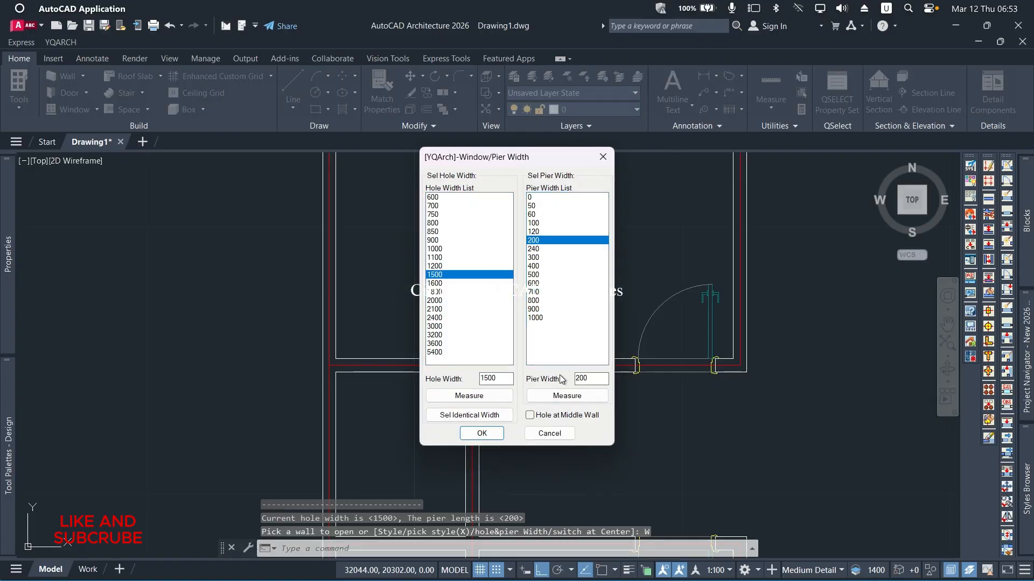
click(530, 415)
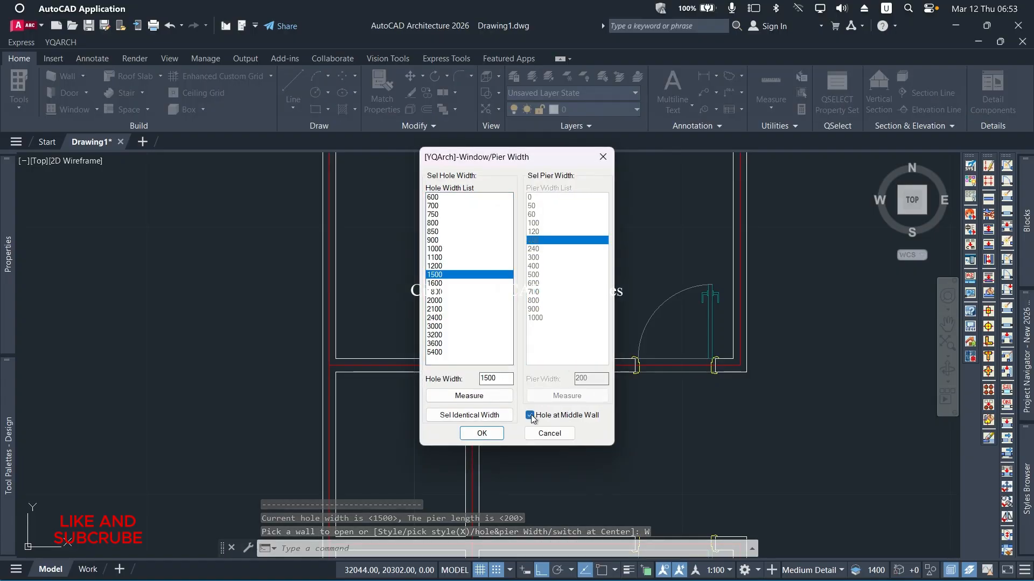
click(483, 435)
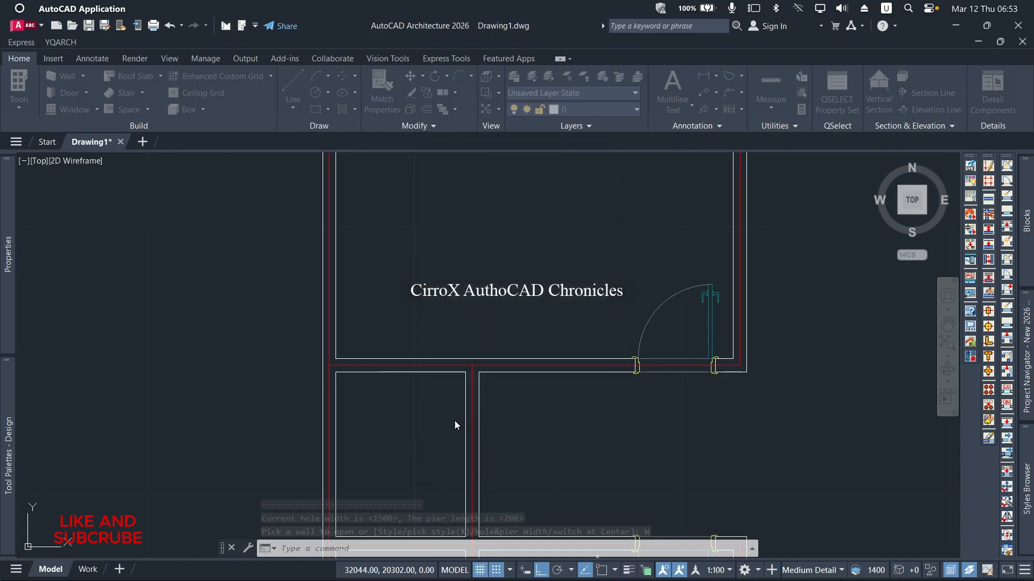
Place two 1500 windows in the top exterior wall, one at its middle and one midway between that window and the upper-left corner
scroll(367, 339, down, 4)
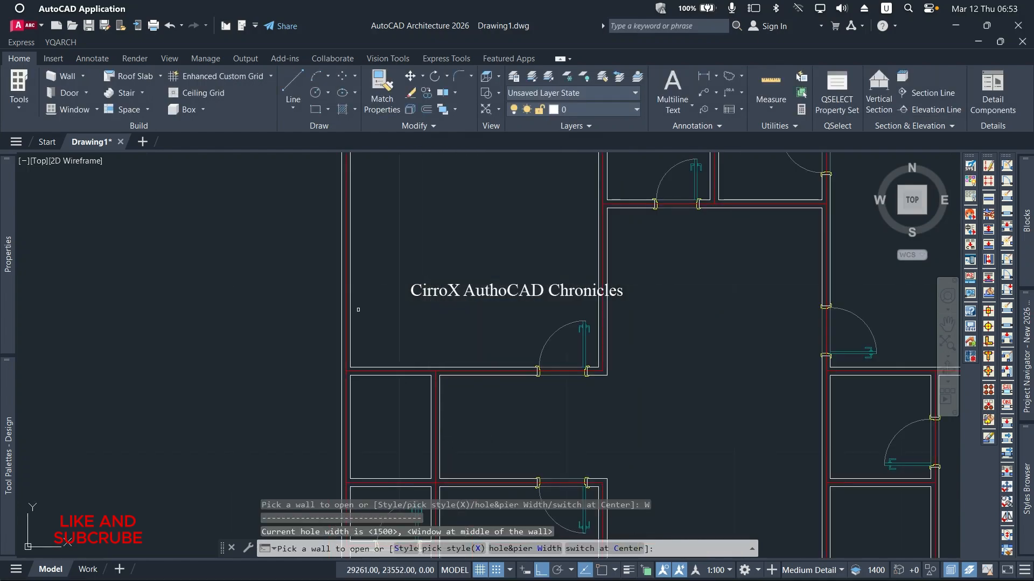
scroll(399, 177, up, 4)
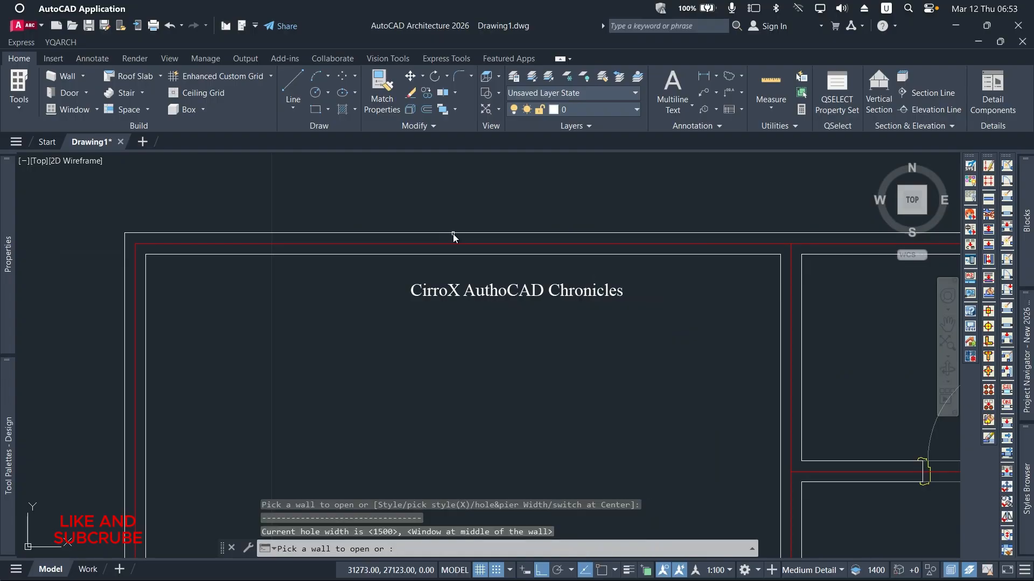
scroll(455, 237, down, 3)
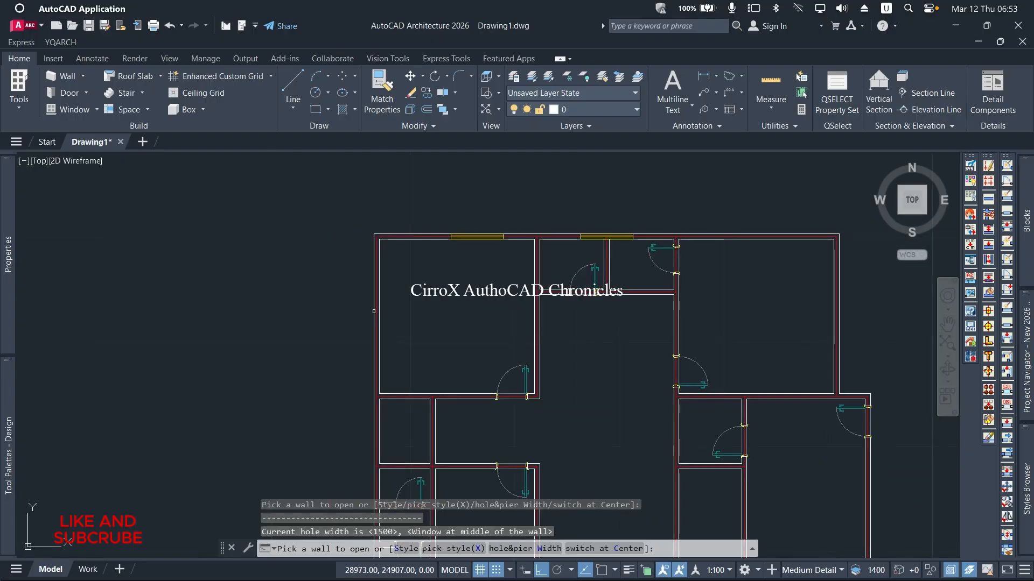
Place a 1500 window in the upper-left room's left wall and another in the lower-left room's left wall
scroll(379, 308, up, 3)
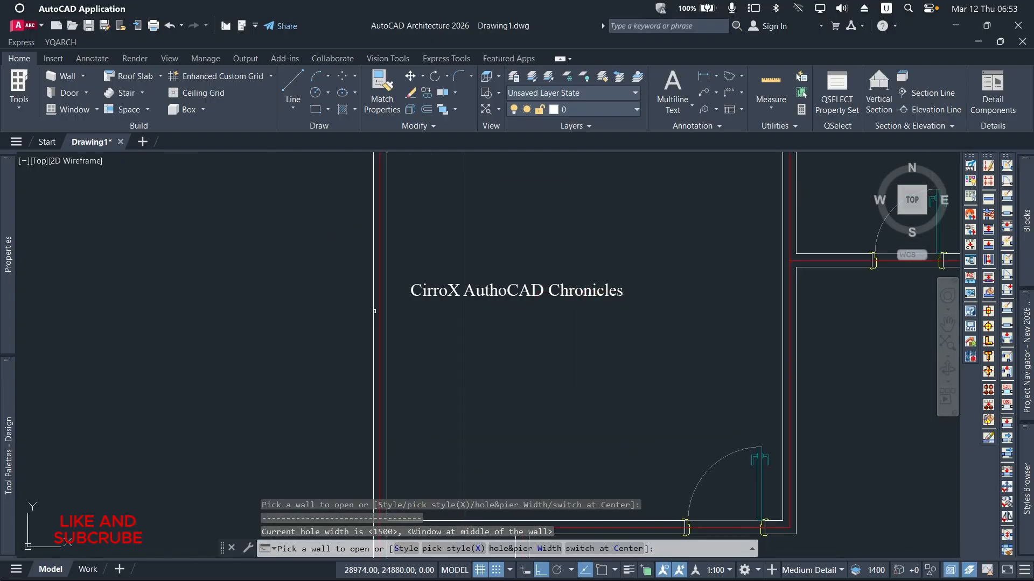
click(387, 282)
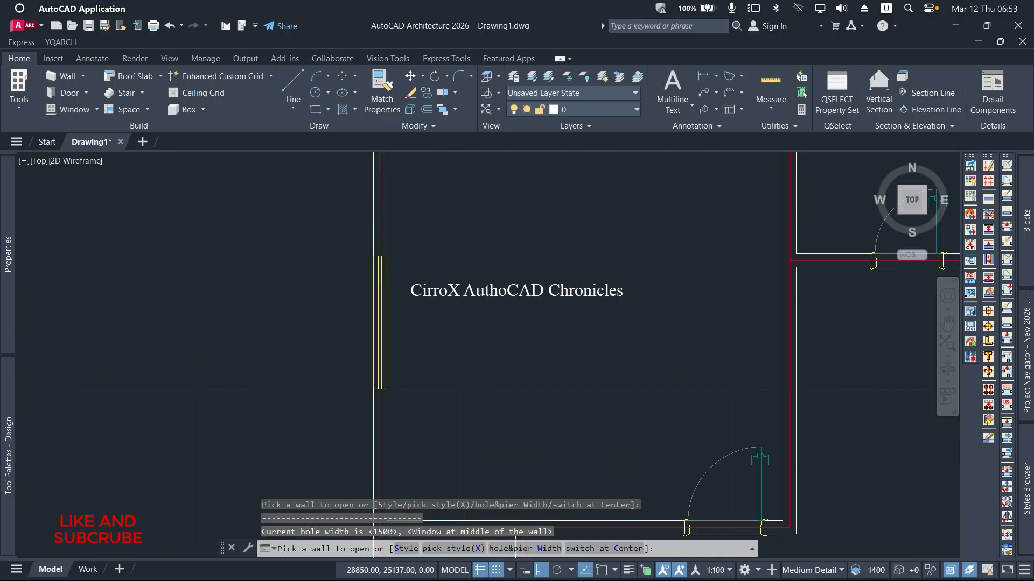
scroll(460, 279, down, 3)
scroll(459, 279, down, 4)
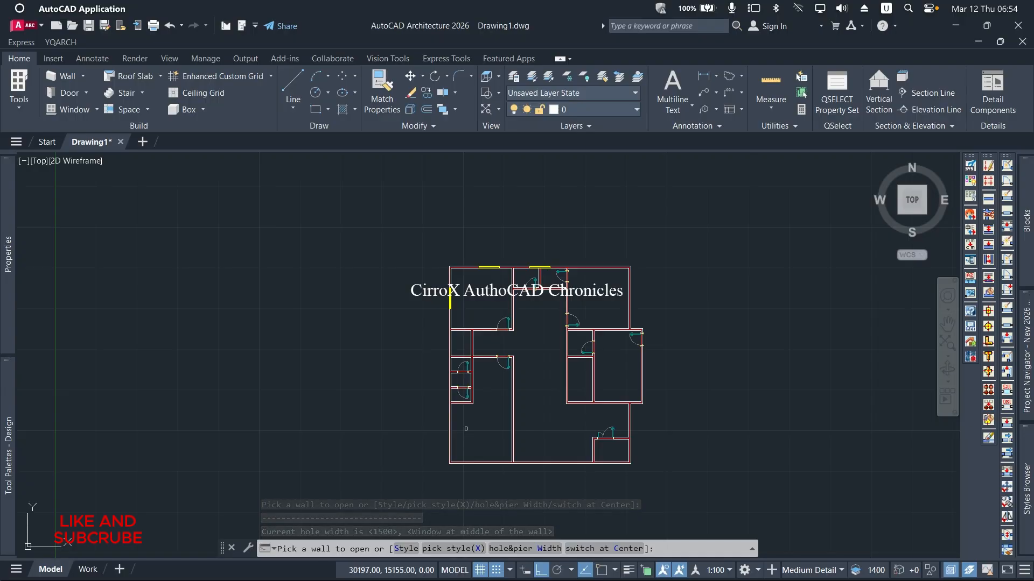
scroll(464, 433, up, 6)
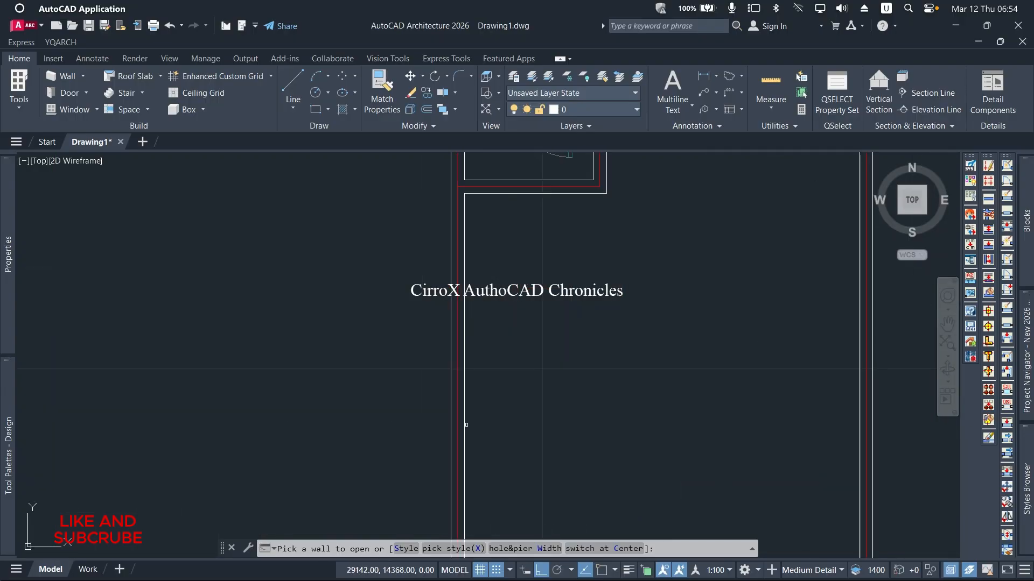
click(465, 428)
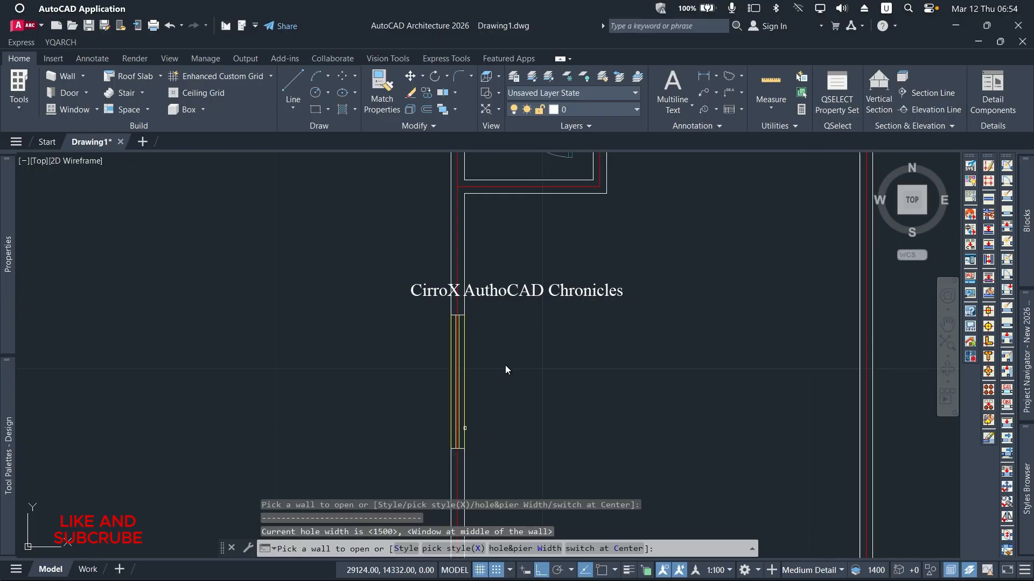
Place a 1500 window in the lower-left room's bottom wall and another in the right wall of the right-hand middle room
scroll(542, 349, down, 4)
scroll(566, 418, up, 4)
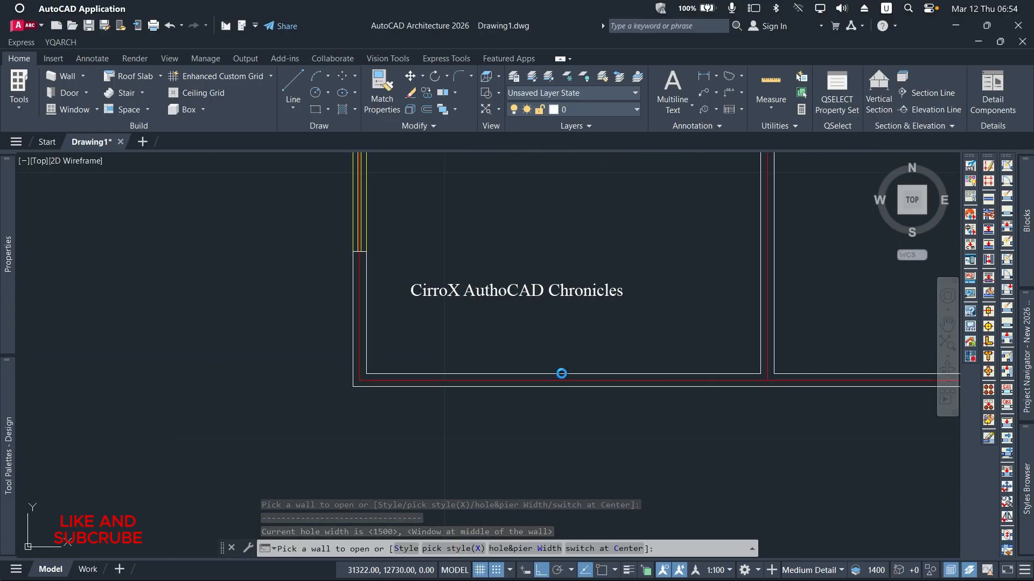
scroll(561, 373, down, 4)
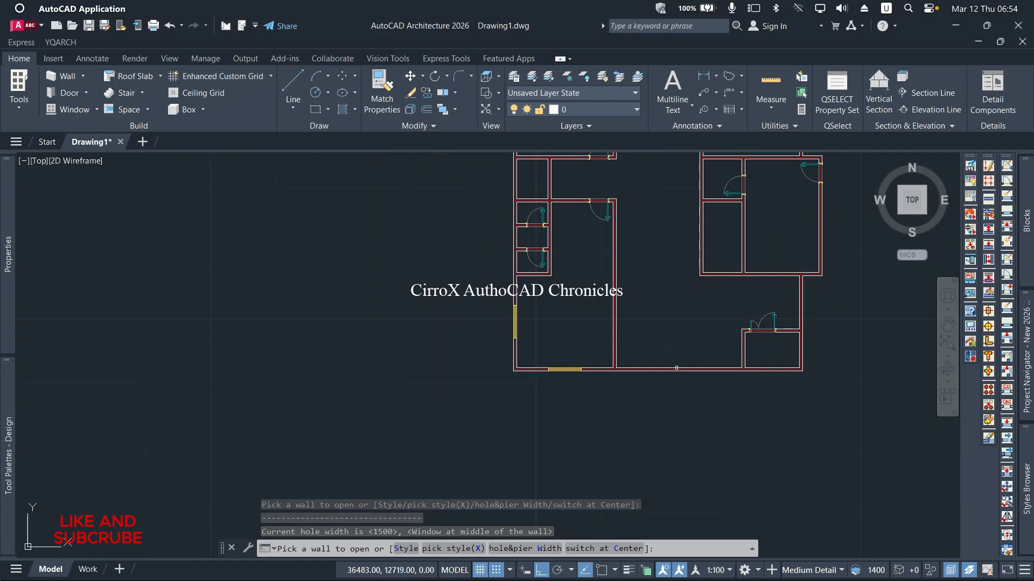
scroll(740, 366, down, 4)
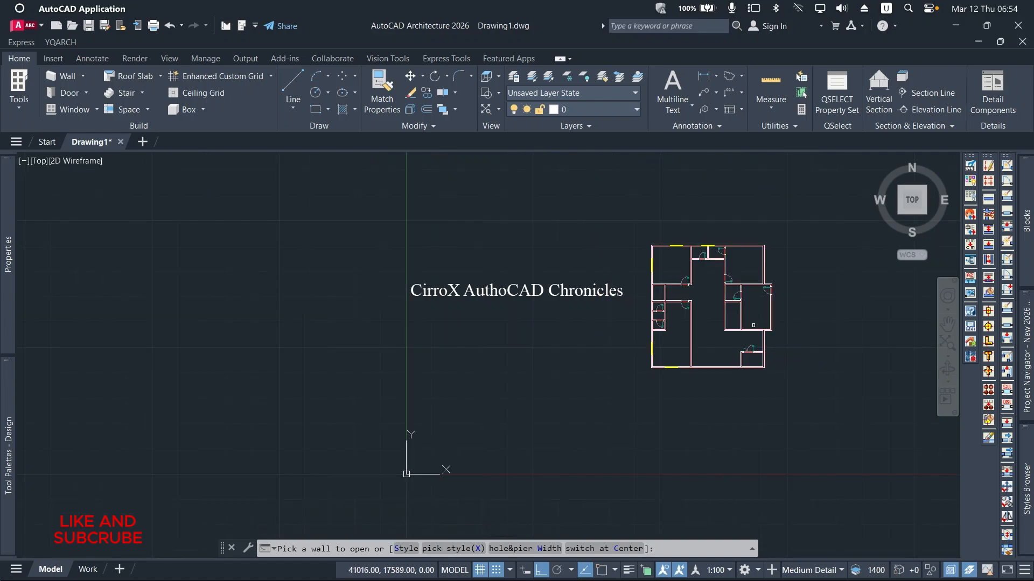
scroll(763, 325, up, 6)
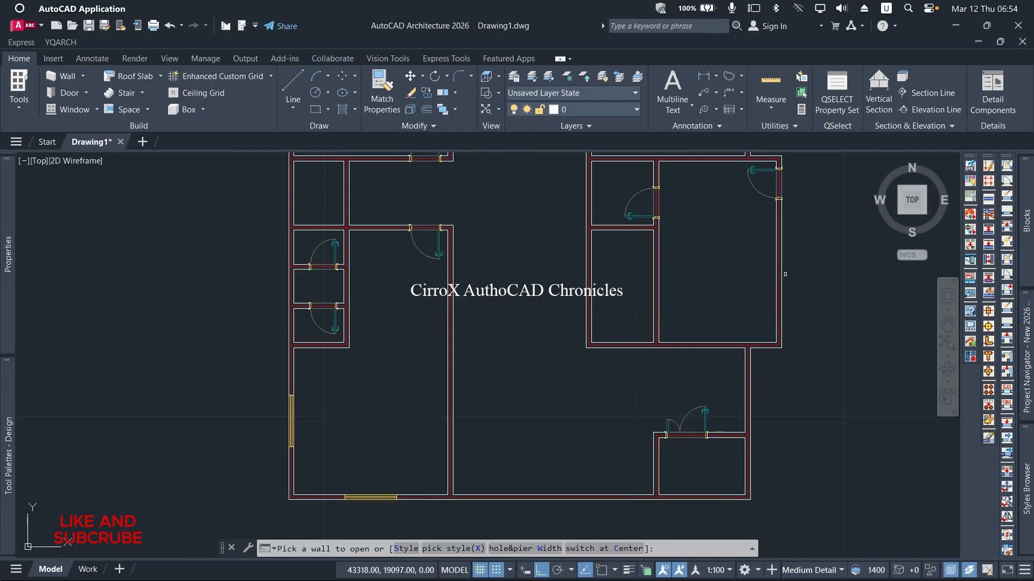
scroll(785, 274, up, 5)
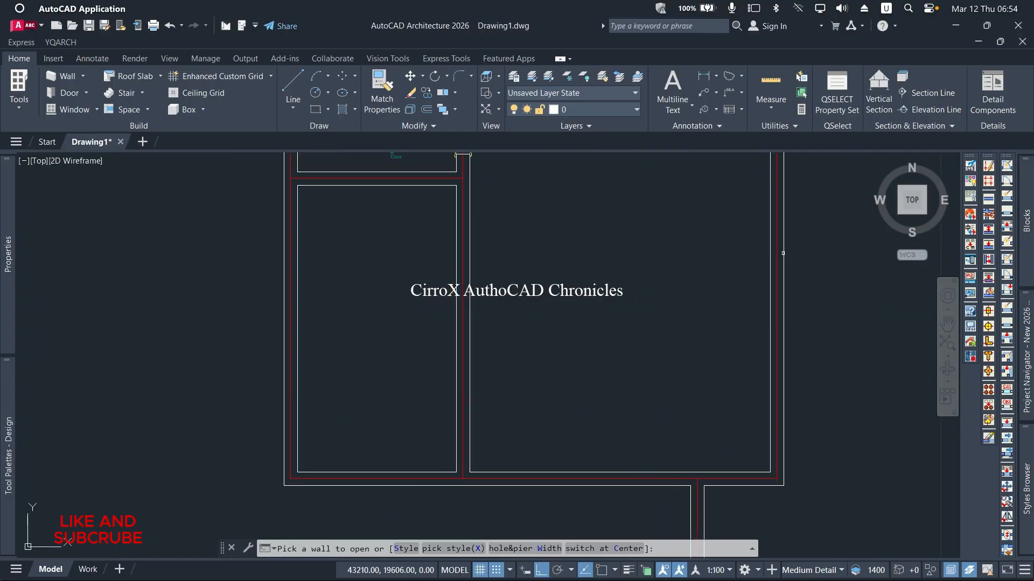
scroll(736, 312, down, 5)
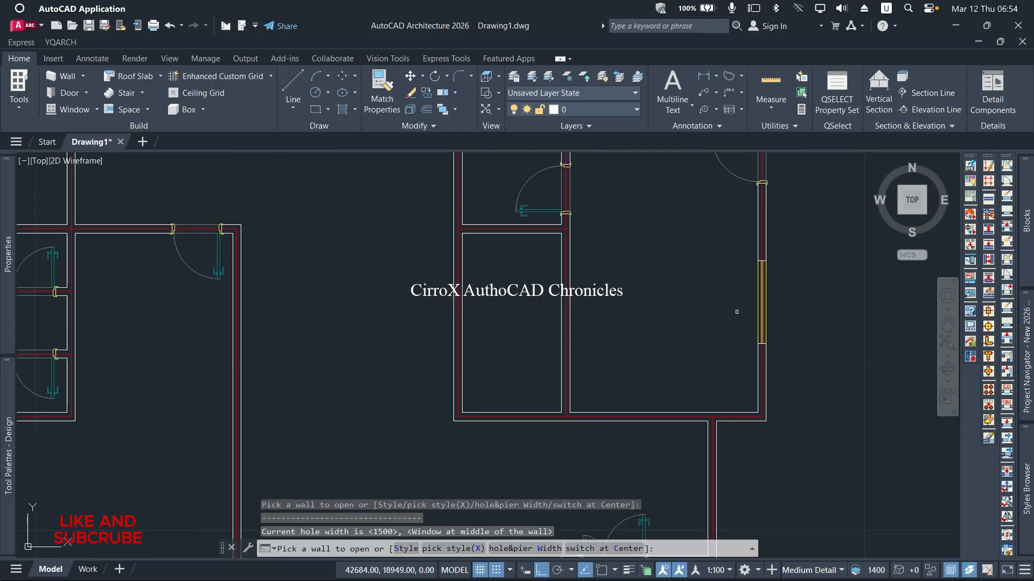
Place 1500 windows in the upper-right room's right wall and top wall, and end the window command
scroll(736, 312, down, 2)
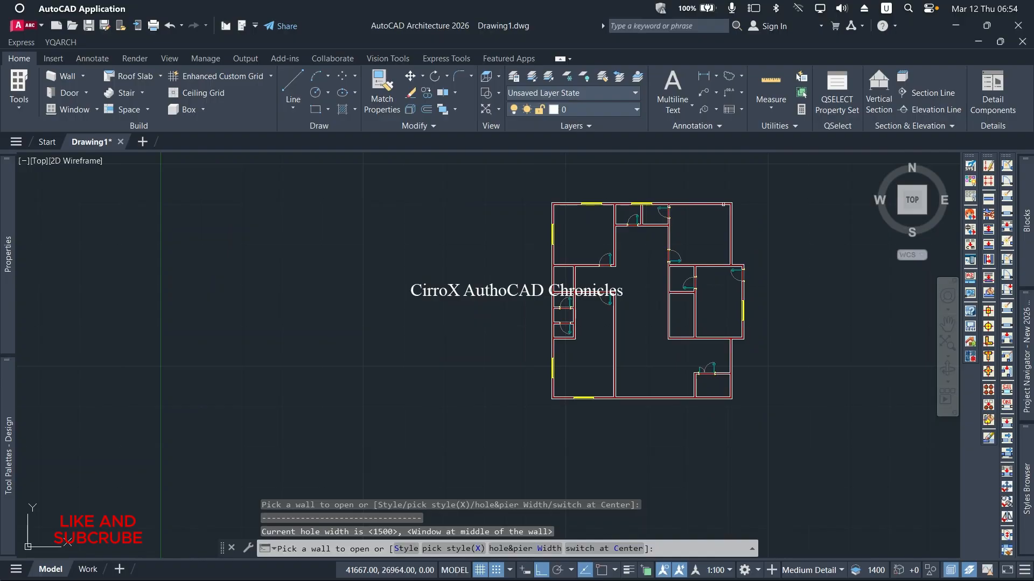
scroll(619, 253, up, 4)
scroll(619, 253, up, 3)
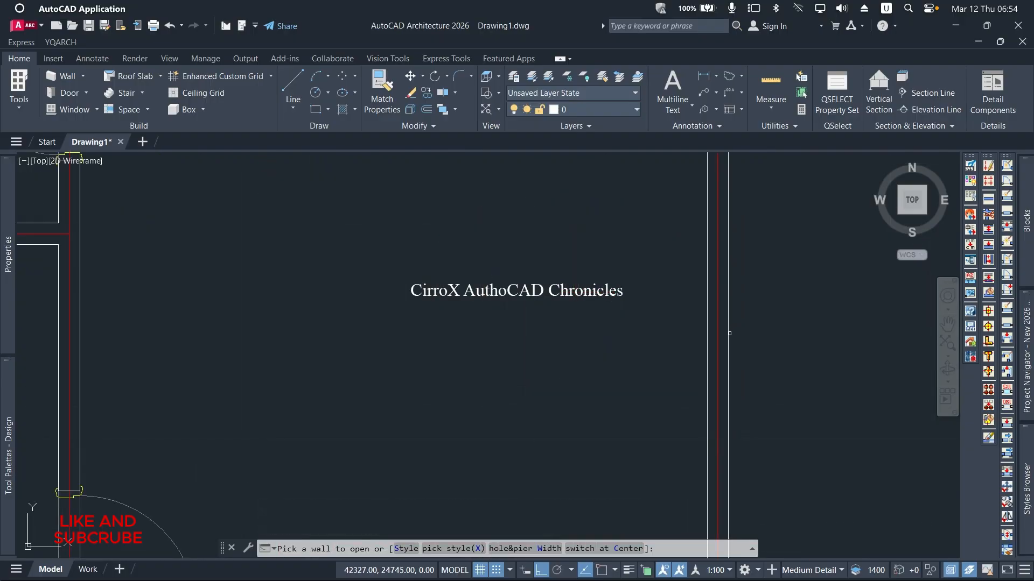
click(728, 337)
scroll(729, 334, down, 4)
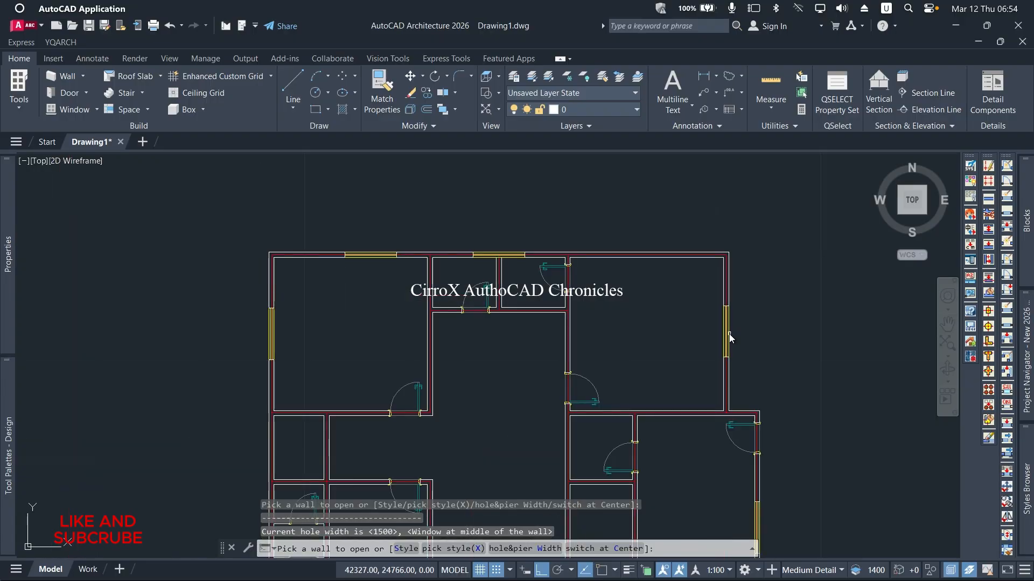
scroll(652, 269, up, 3)
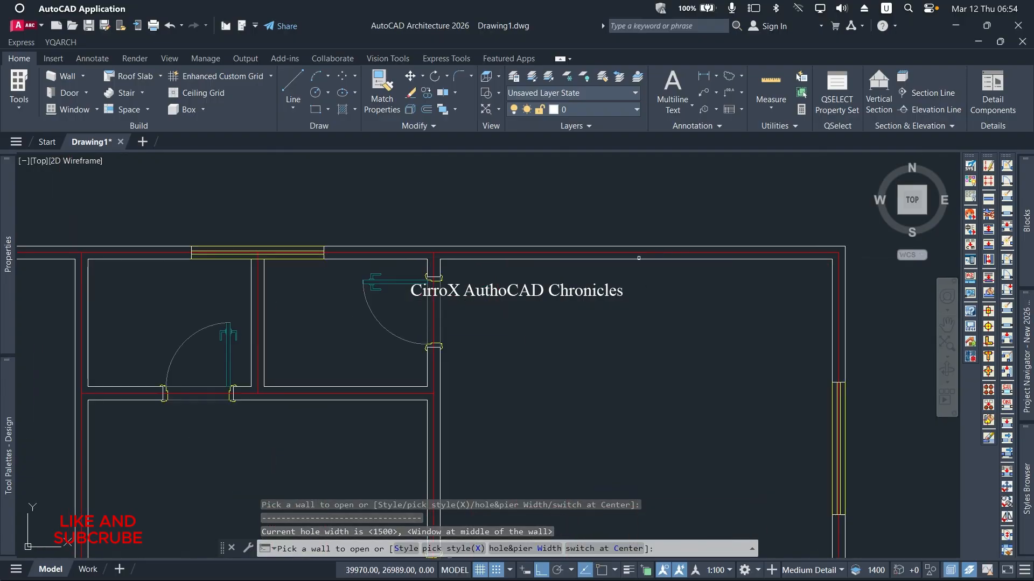
click(643, 246)
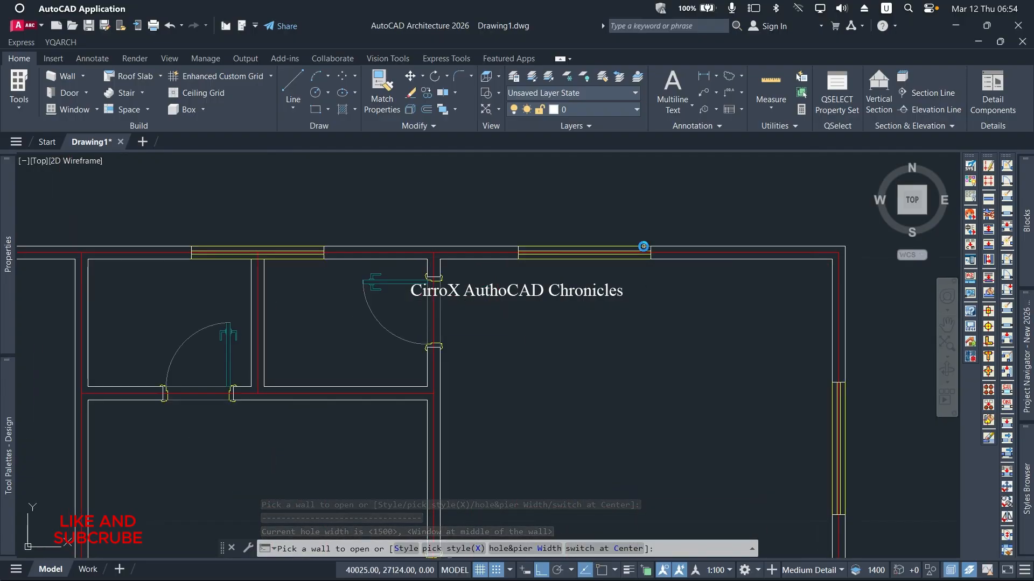
scroll(643, 246, down, 2)
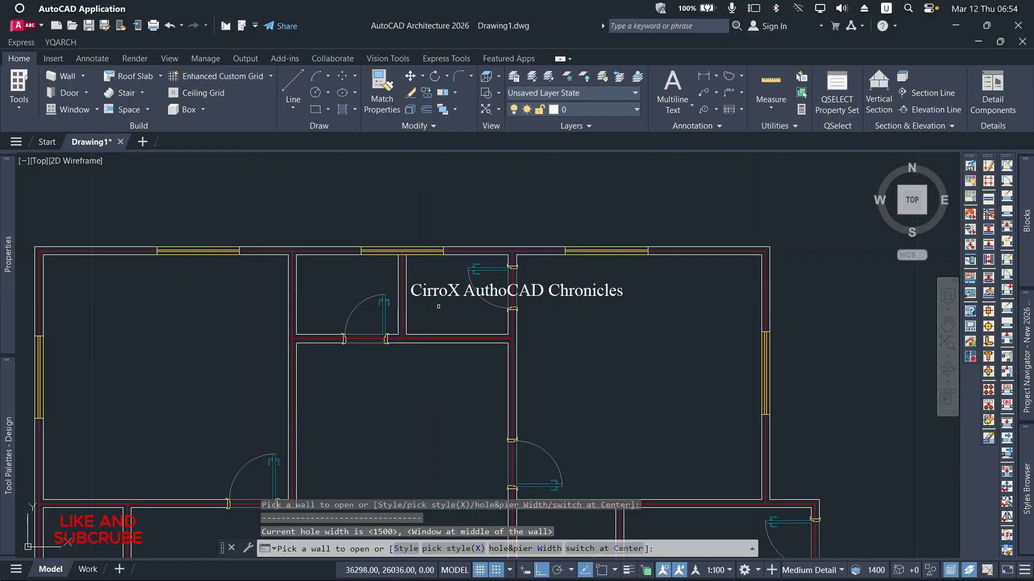
key(Escape)
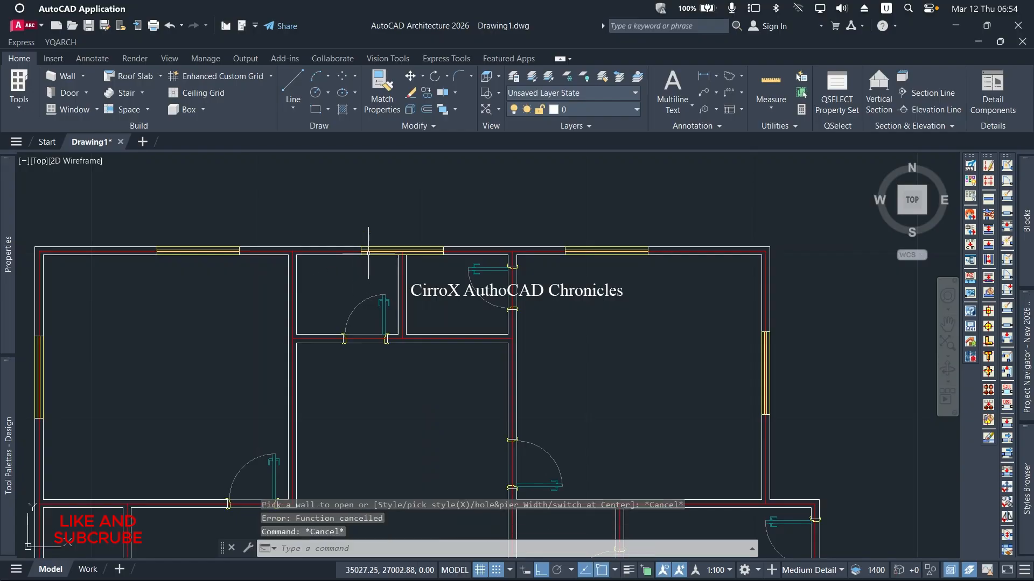
Erase the middle window of the top exterior wall with the YQArch wall/window erase command (EW)
text(EW)
key(Return)
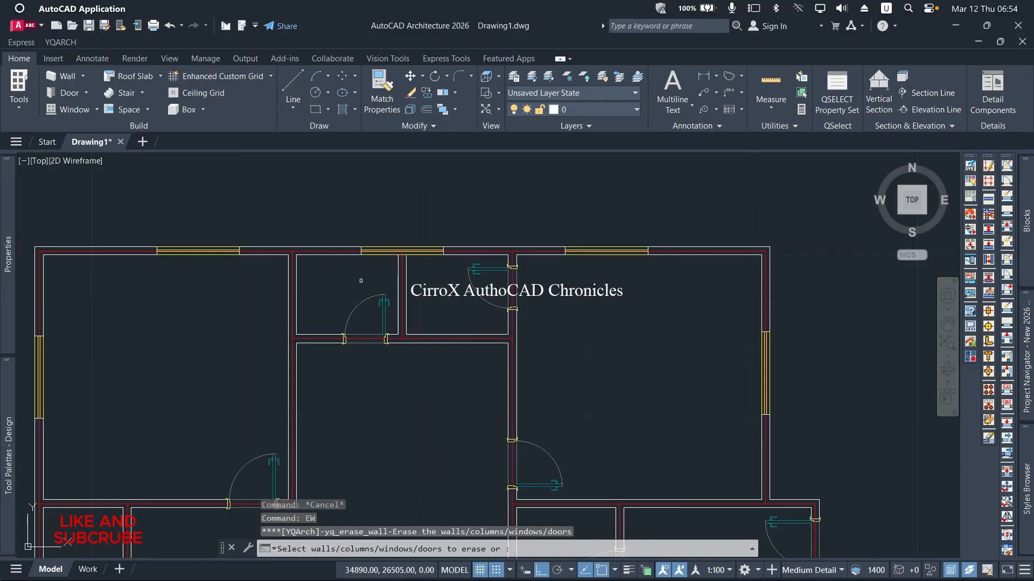
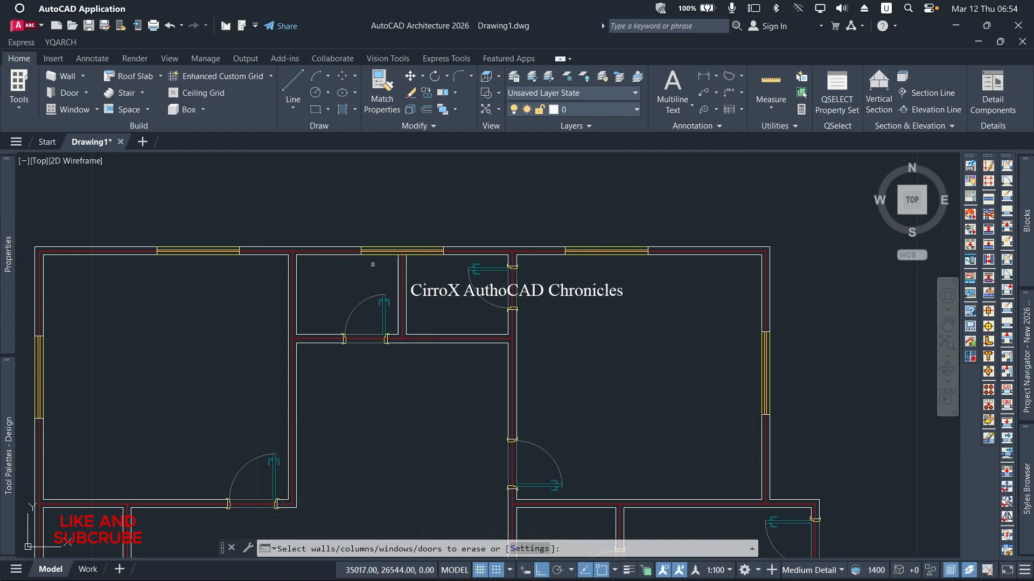
scroll(374, 251, up, 6)
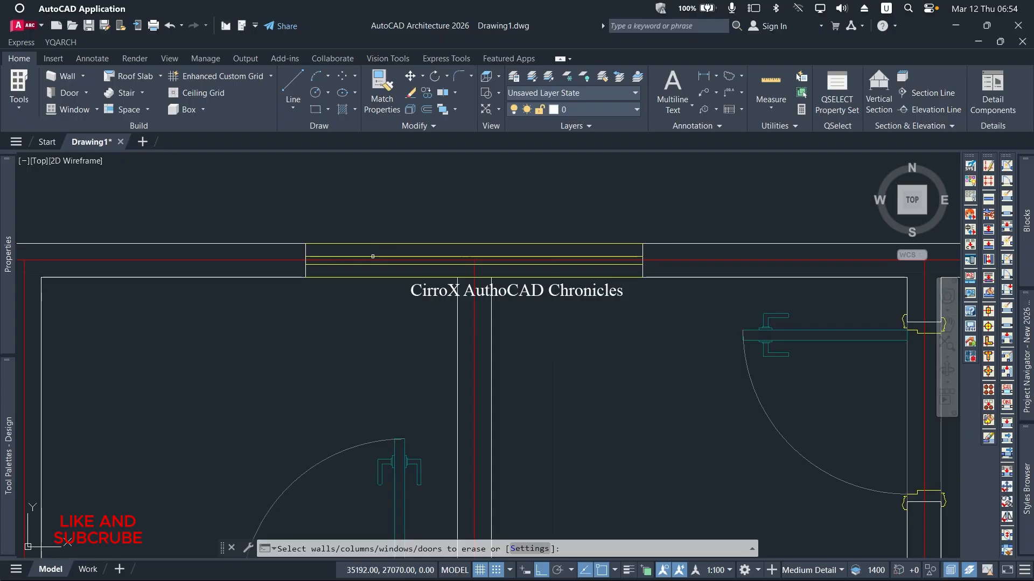
click(372, 258)
key(Return)
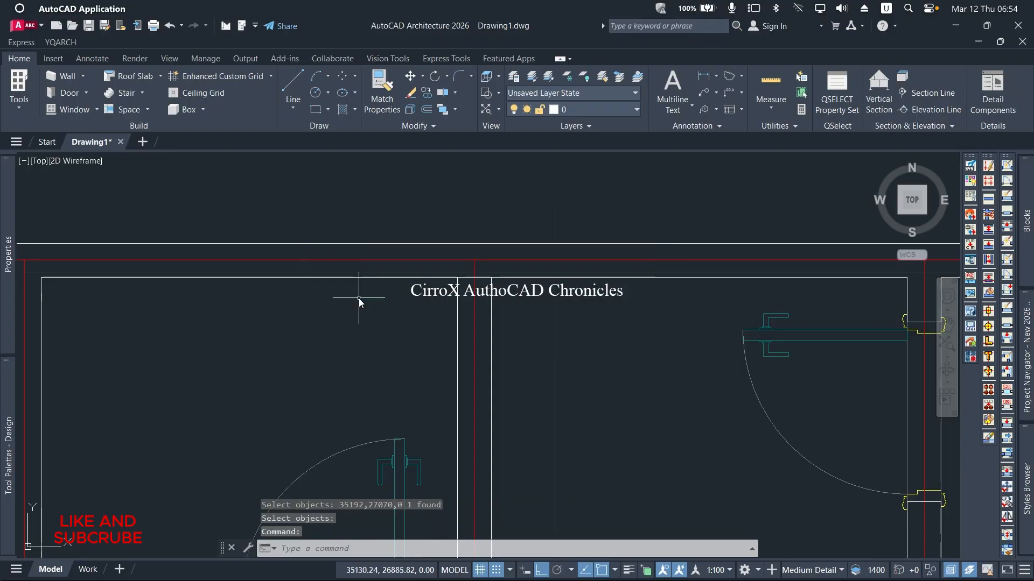
scroll(361, 299, down, 4)
scroll(400, 293, up, 8)
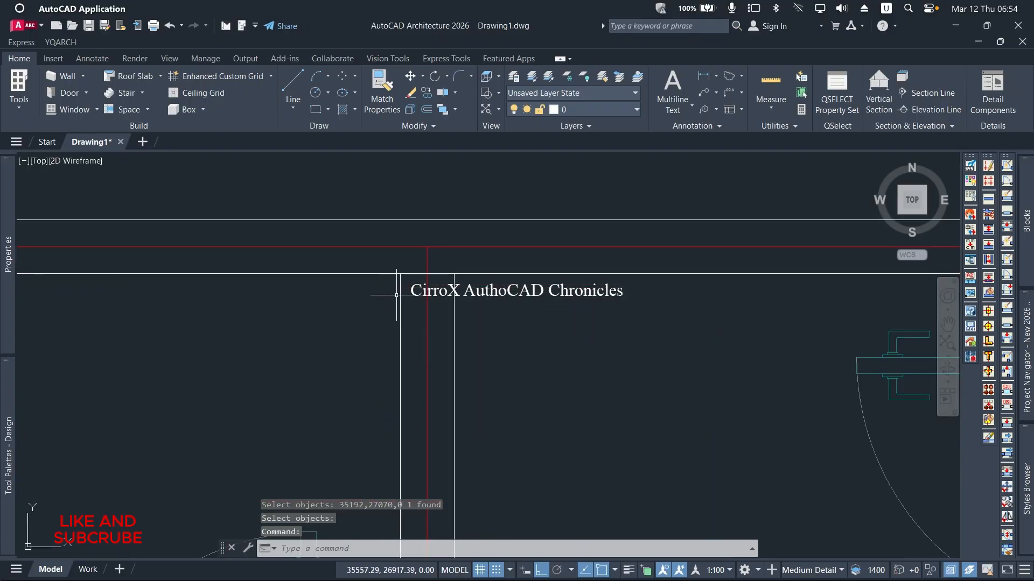
scroll(438, 273, down, 2)
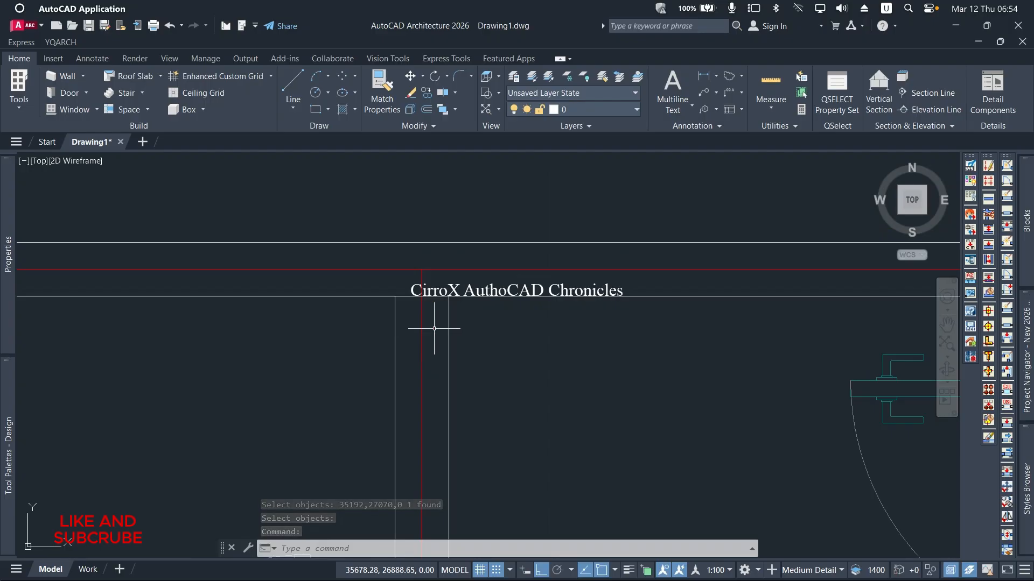
click(435, 301)
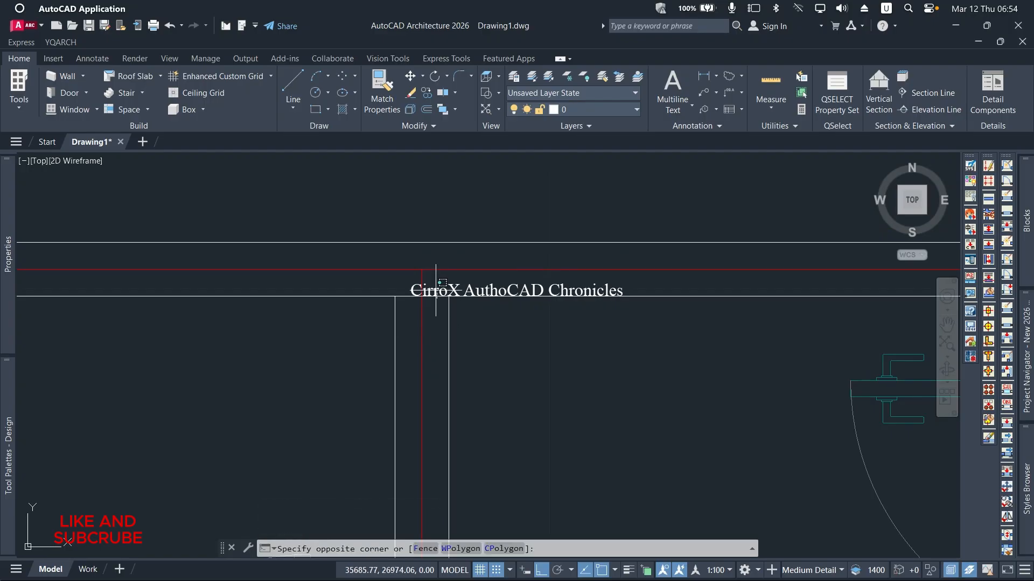
click(435, 289)
scroll(453, 289, down, 2)
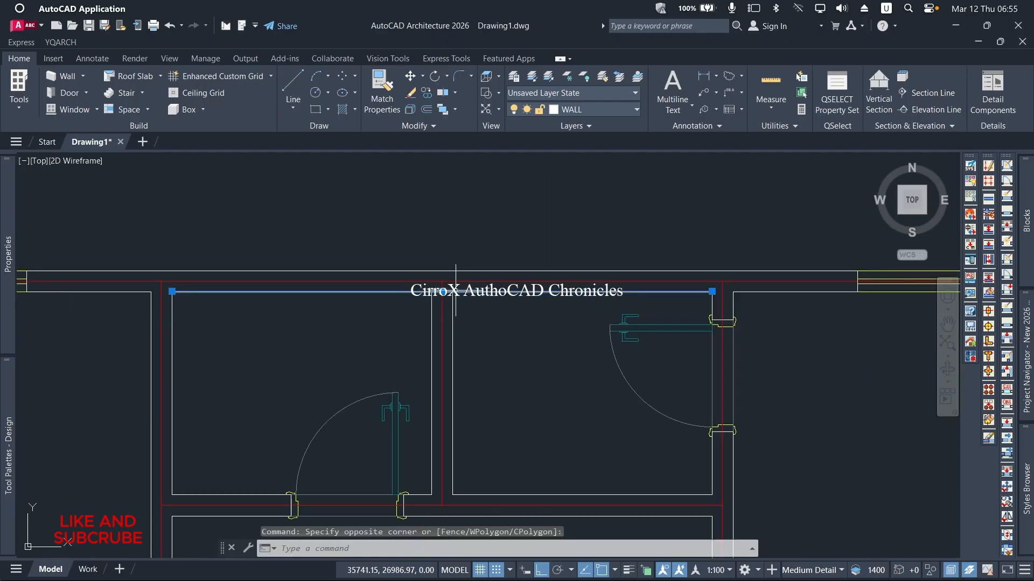
key(Escape)
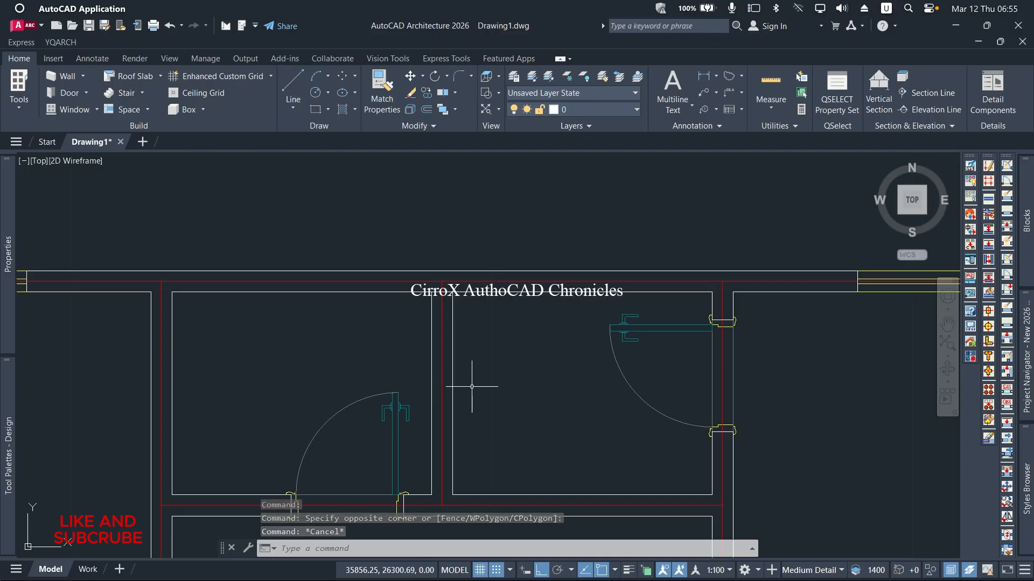
scroll(430, 364, down, 2)
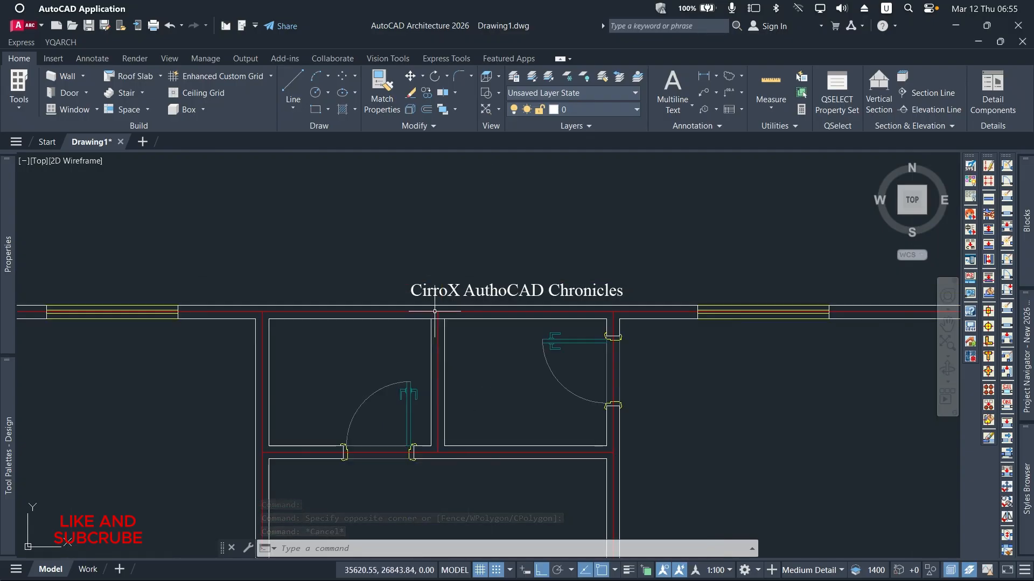
Trim the top exterior wall's inner line where it crosses the partition between the two small top rooms
text(TR)
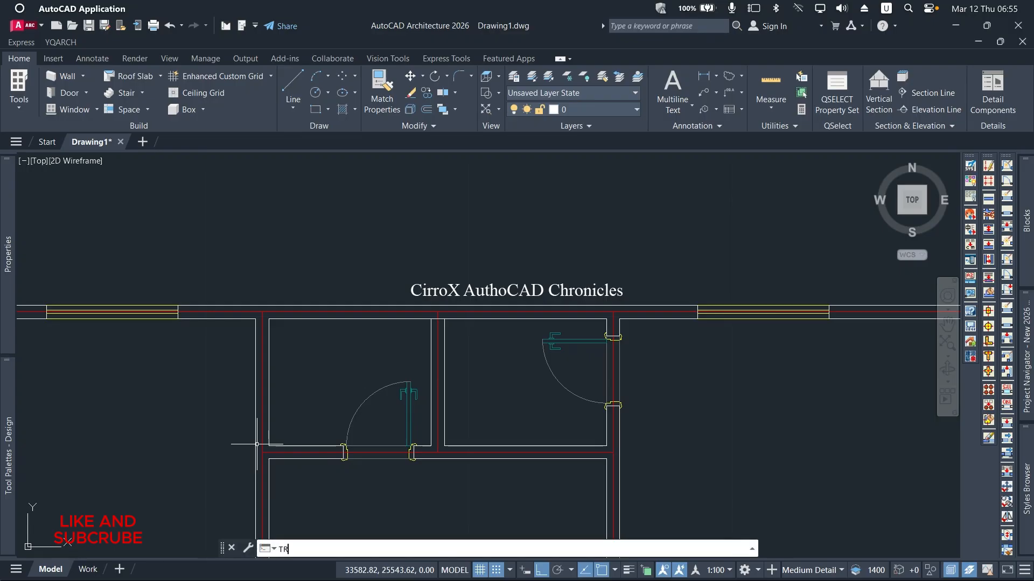
key(Return)
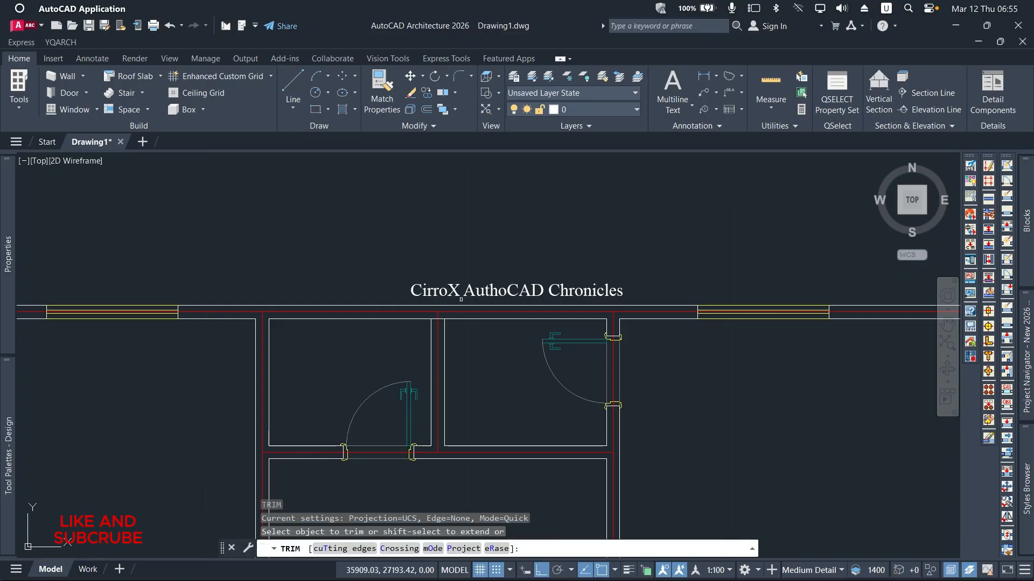
scroll(461, 299, up, 2)
scroll(437, 323, up, 2)
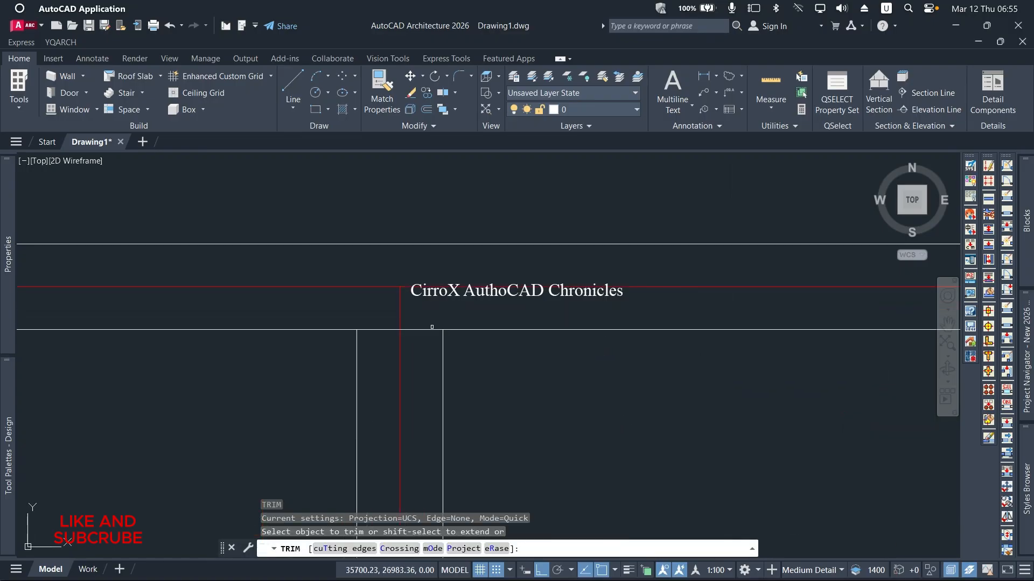
click(432, 327)
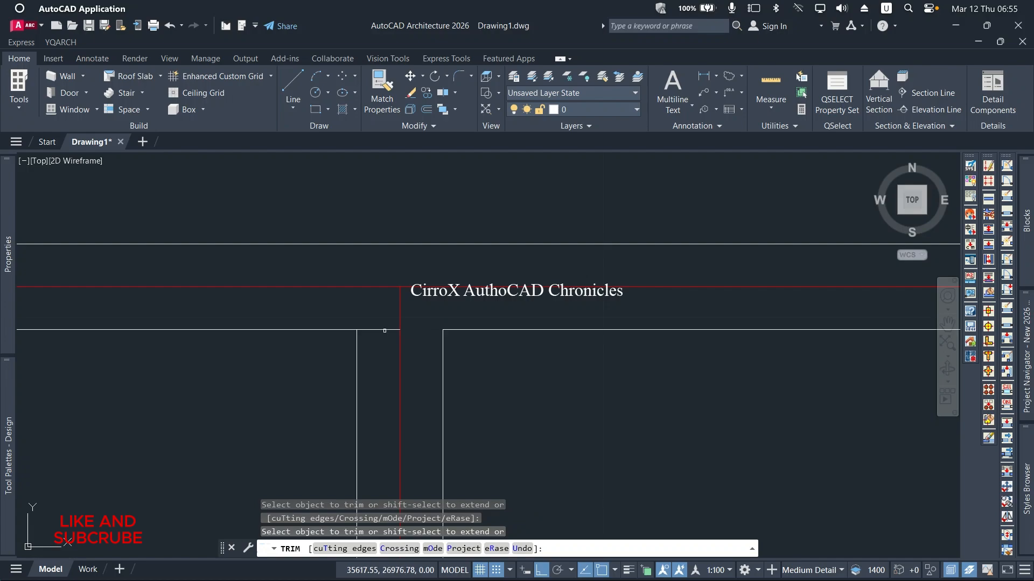
click(384, 330)
scroll(385, 330, down, 3)
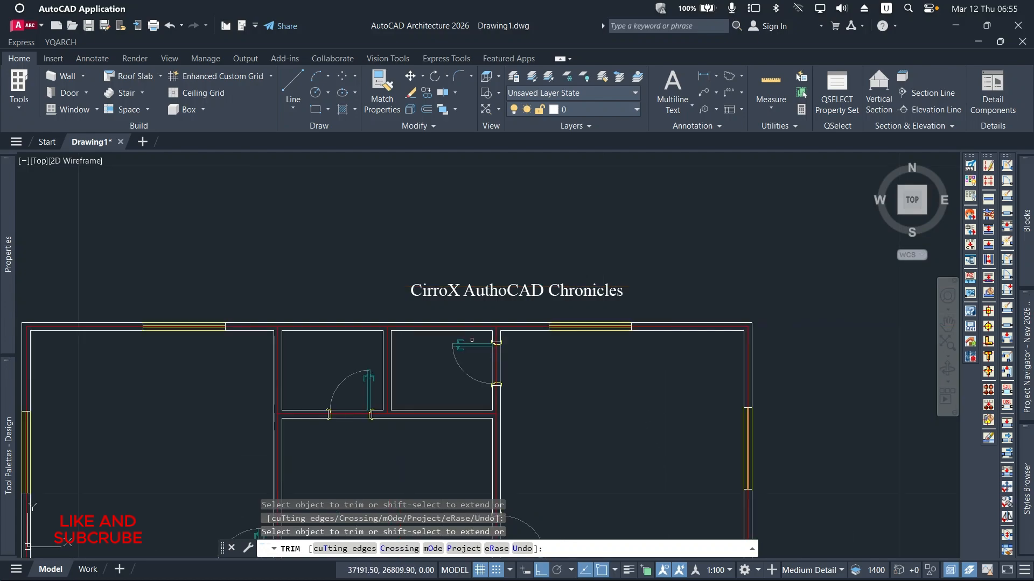
key(Escape)
key(Escape)
key(Escape)
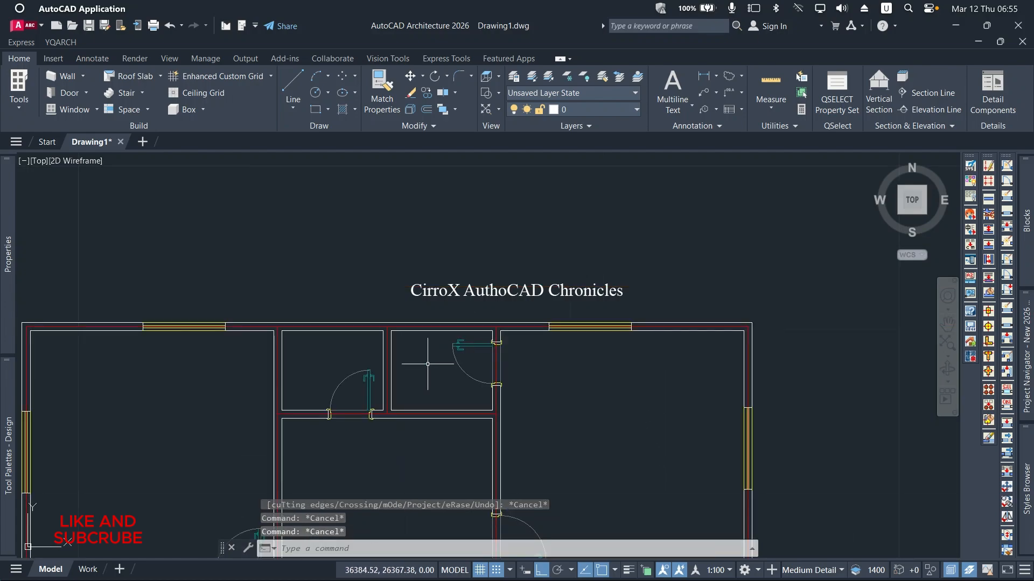
Run the YQArch planar window command and set the hole width to 600, keeping the hole at the middle of the wall
text(A)
key(Return)
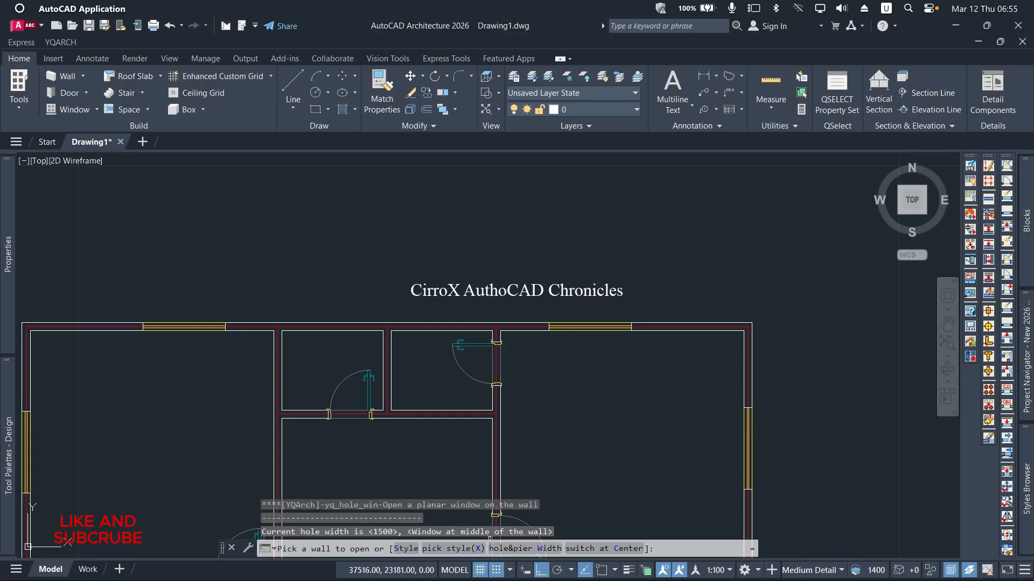
text(W)
key(Return)
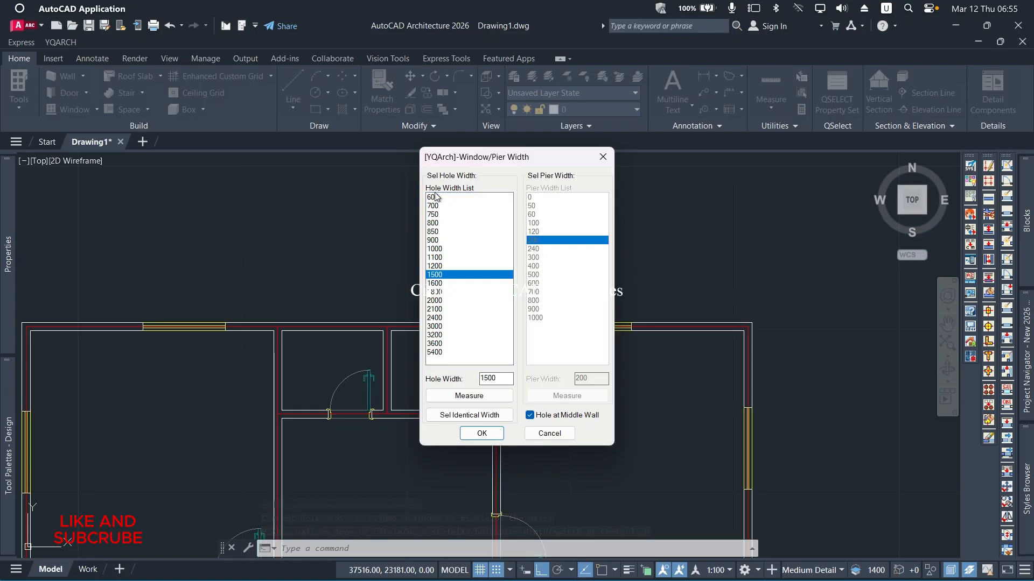
click(434, 198)
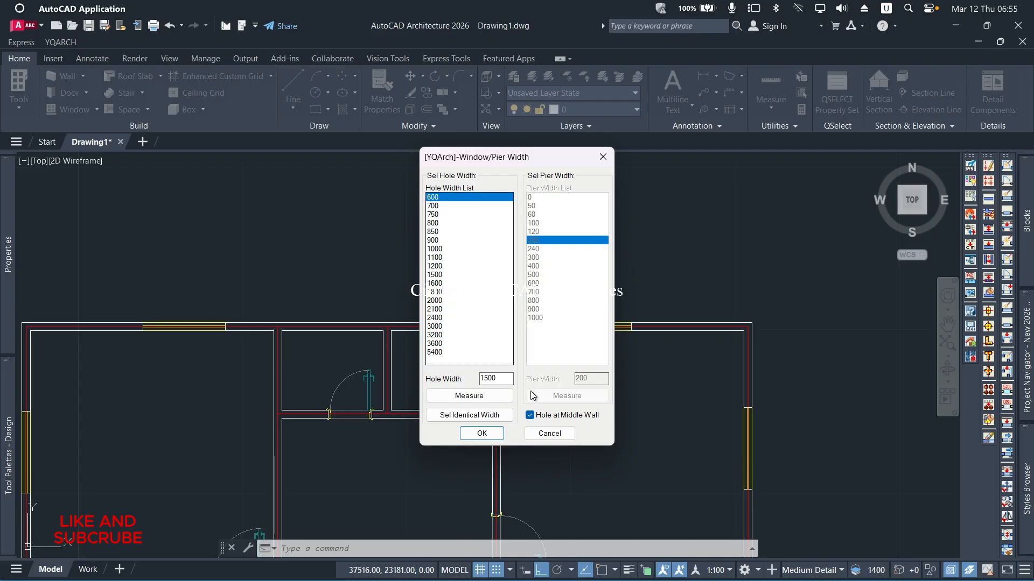
click(475, 435)
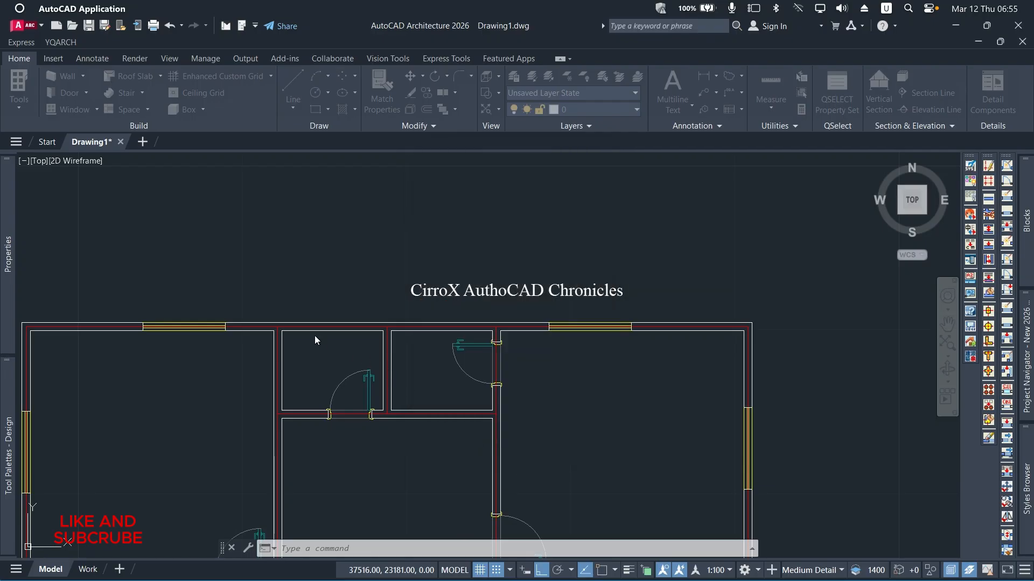
scroll(316, 331, up, 4)
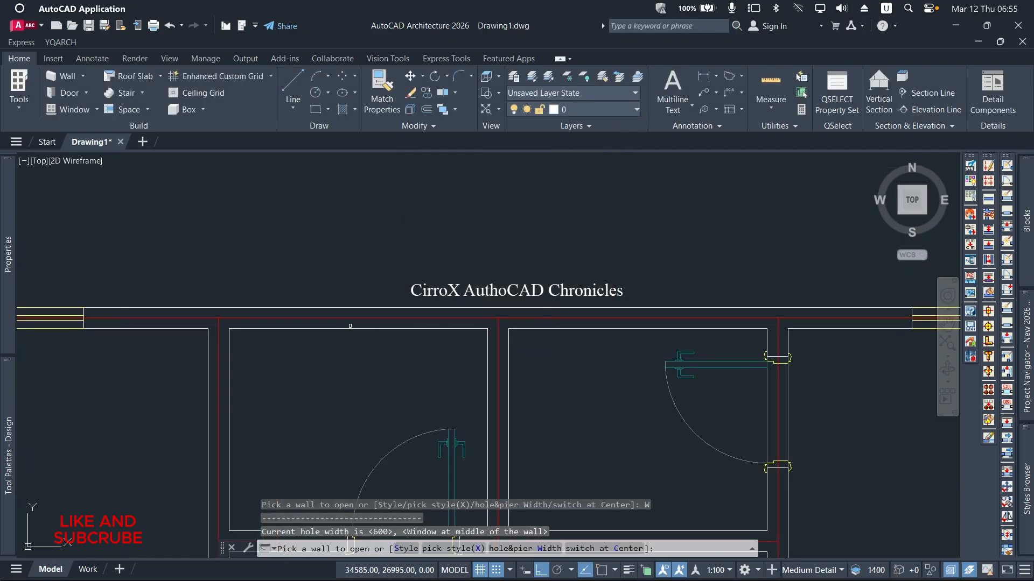
key(Return)
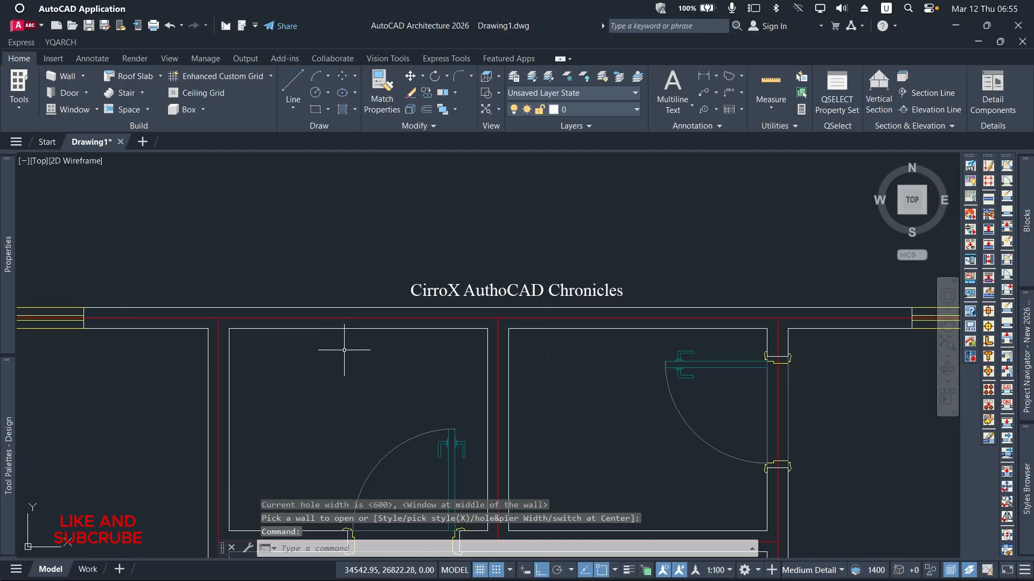
Place 600-wide windows at the middle of the top exterior wall in each of the two small top rooms
key(Return)
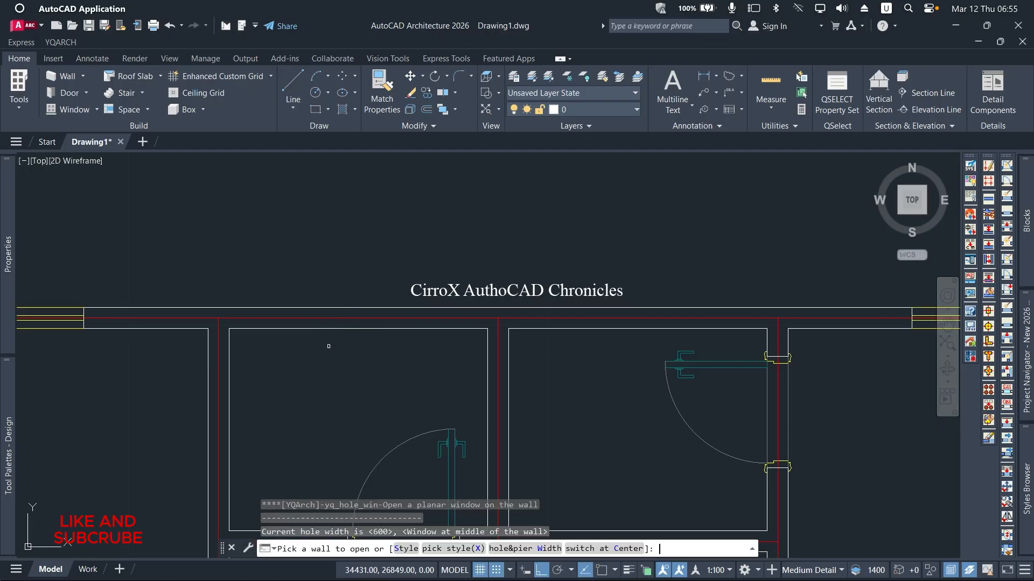
click(336, 327)
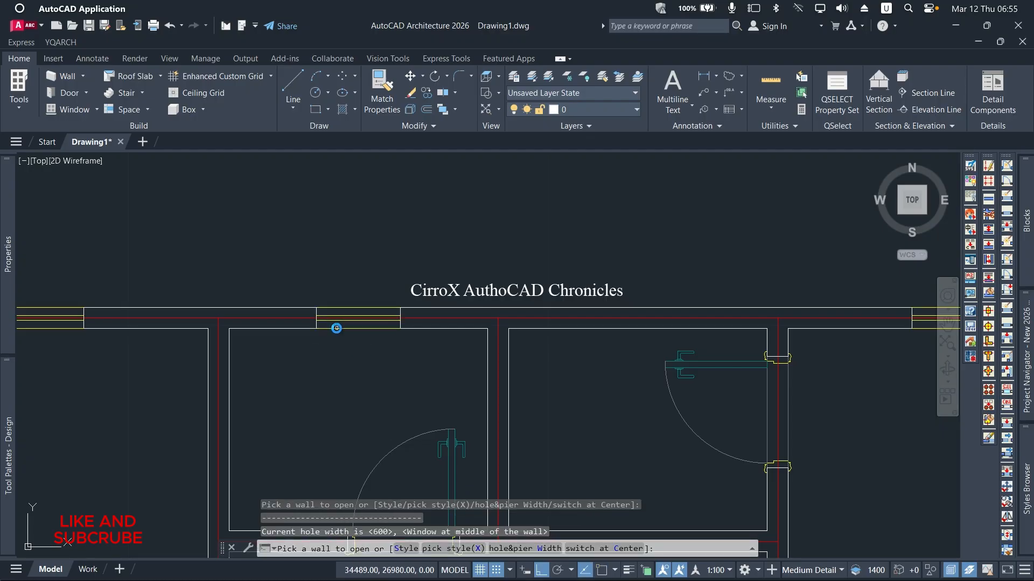
click(633, 329)
Place 600-wide windows in the left exterior wall of the upper and lower small rooms that have doors on the plan's left side
scroll(633, 329, down, 6)
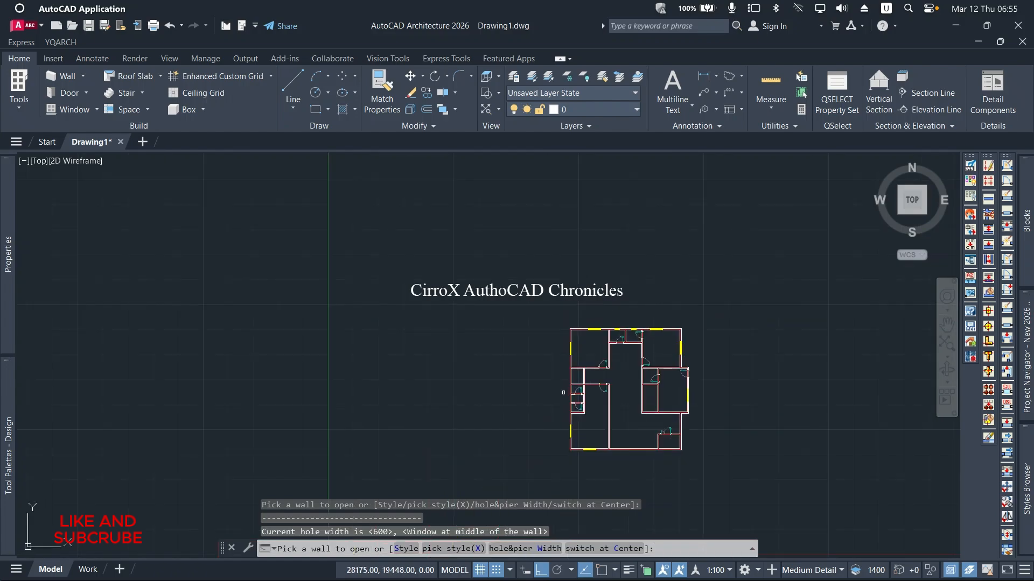
scroll(561, 399, up, 6)
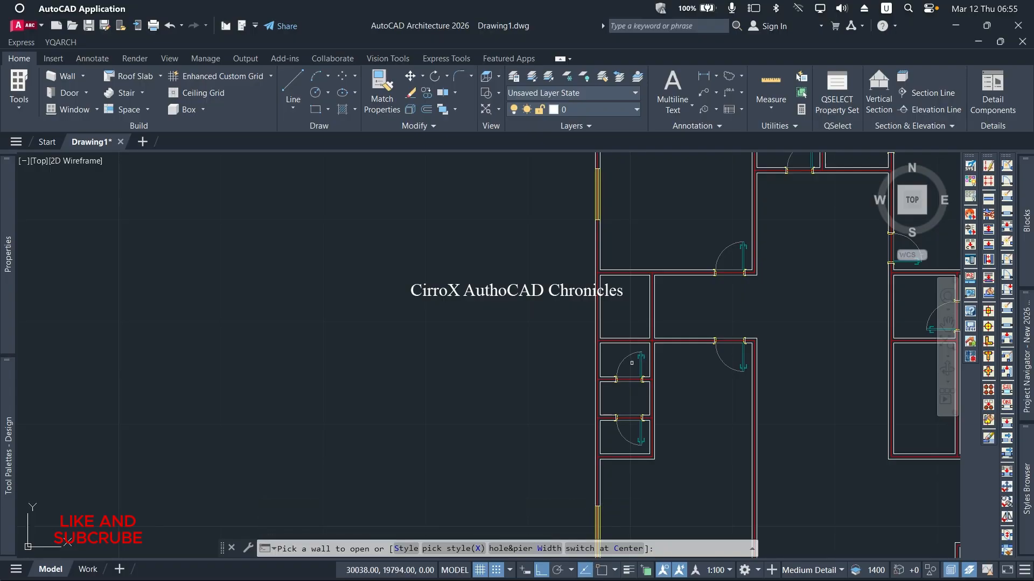
scroll(606, 440, up, 5)
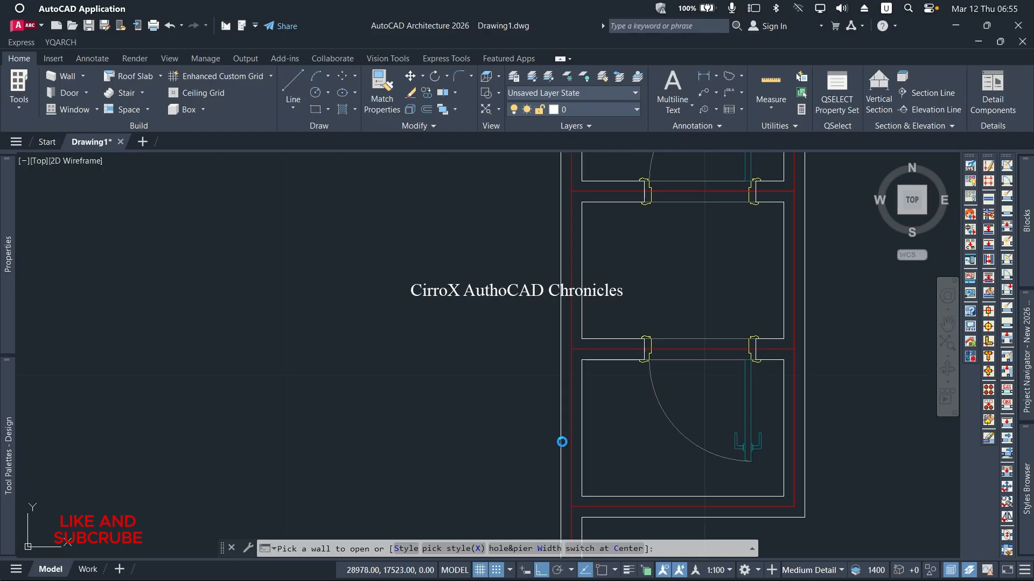
click(562, 442)
scroll(562, 442, down, 2)
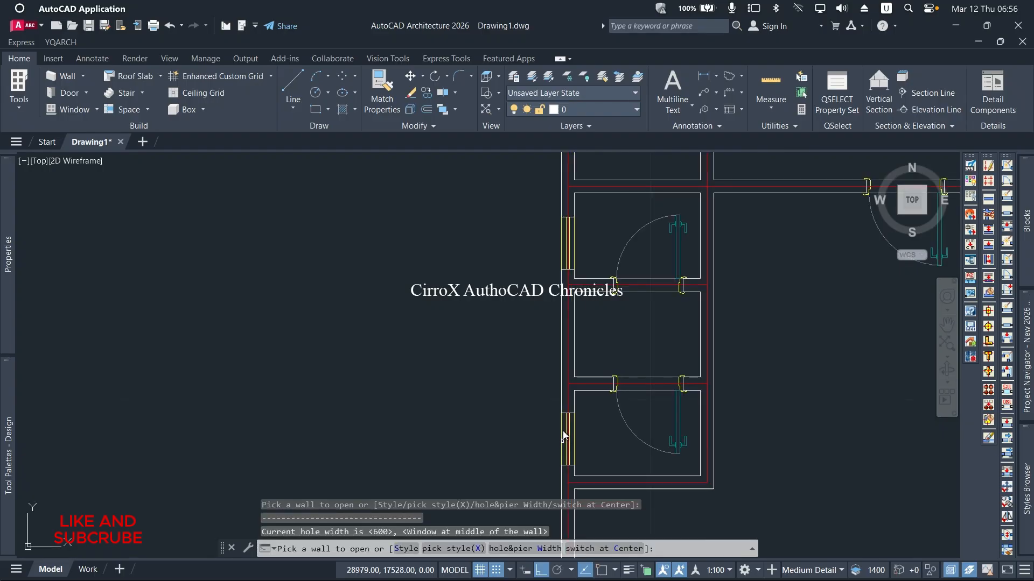
Place a 600-wide window beside the double door of the lower-right corner room and end the window command
scroll(562, 441, down, 3)
scroll(575, 423, down, 4)
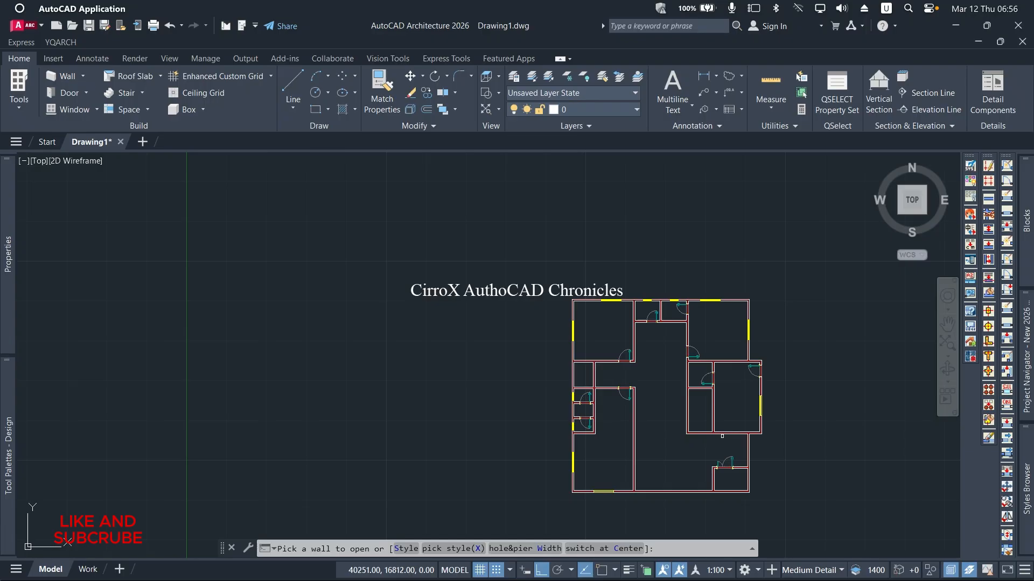
scroll(731, 514, up, 8)
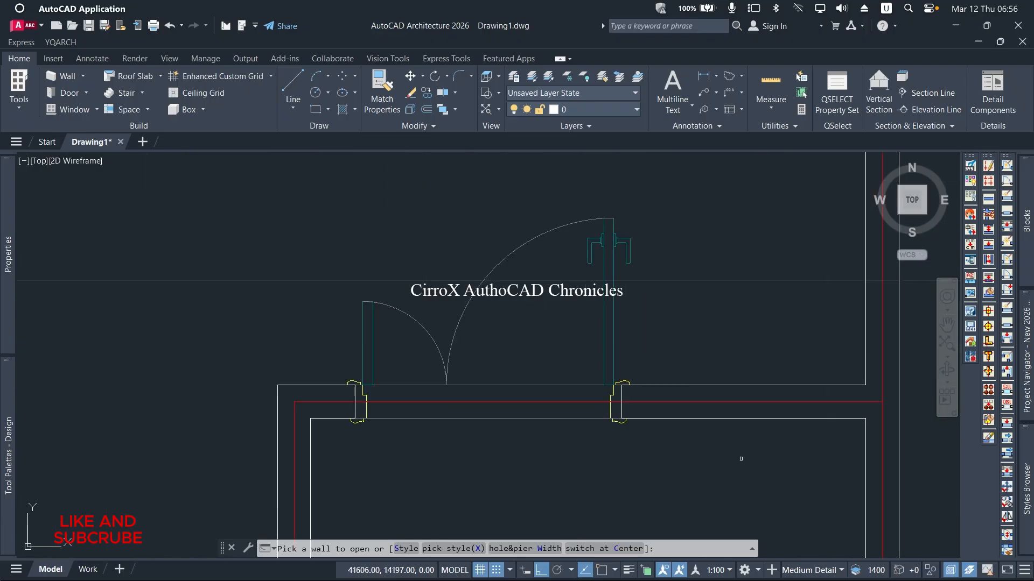
click(751, 418)
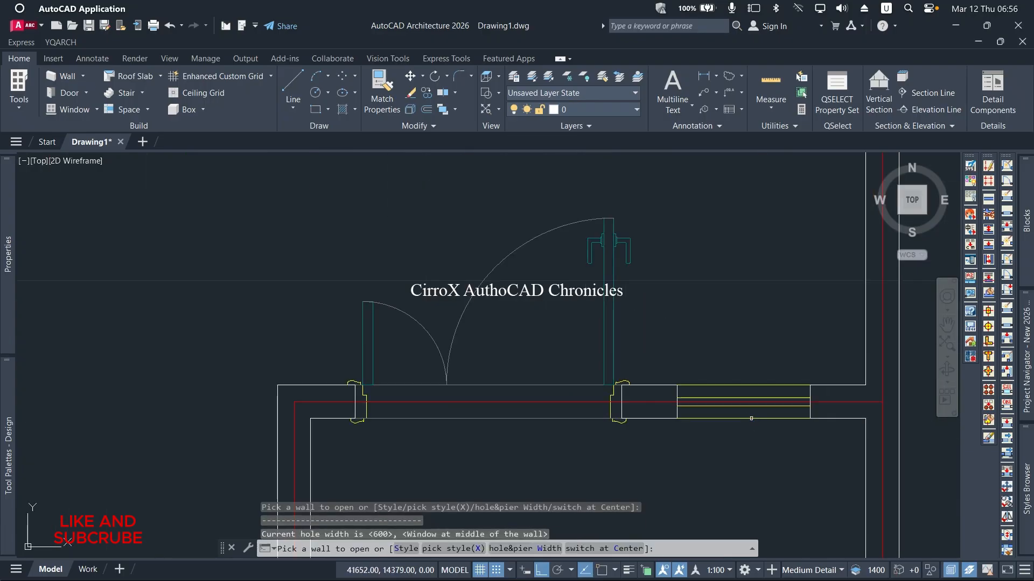
scroll(733, 420, down, 4)
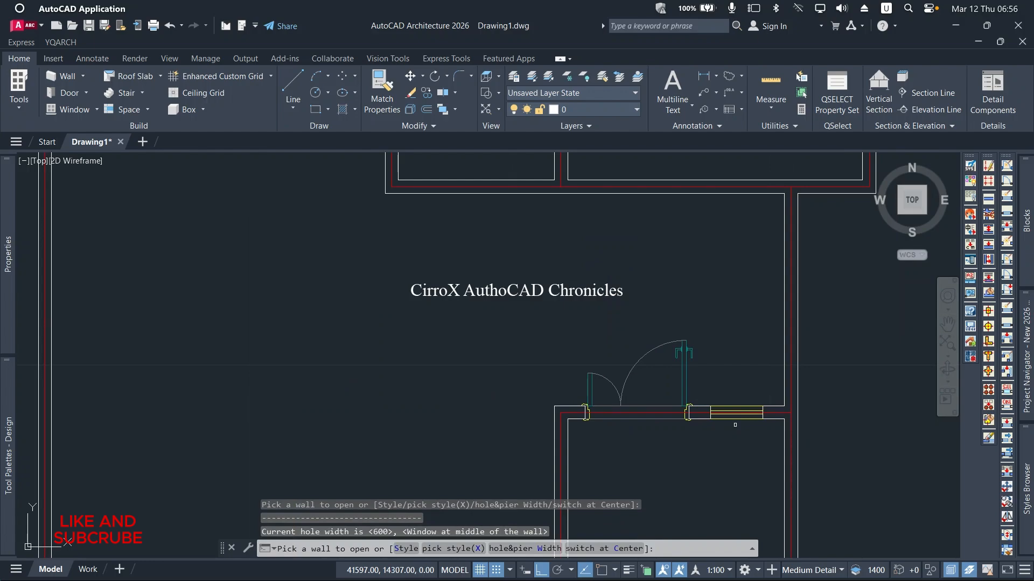
key(Escape)
key(Escape)
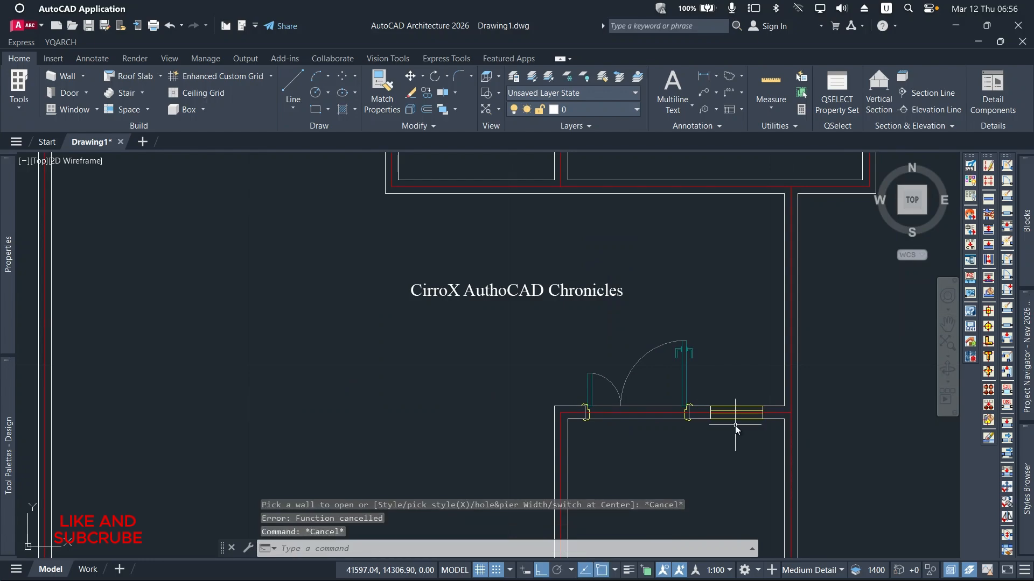
Add axis symbols and dimensions around the whole floor plan with the YQArch auto axis dimension command (AZH)
scroll(735, 428, down, 6)
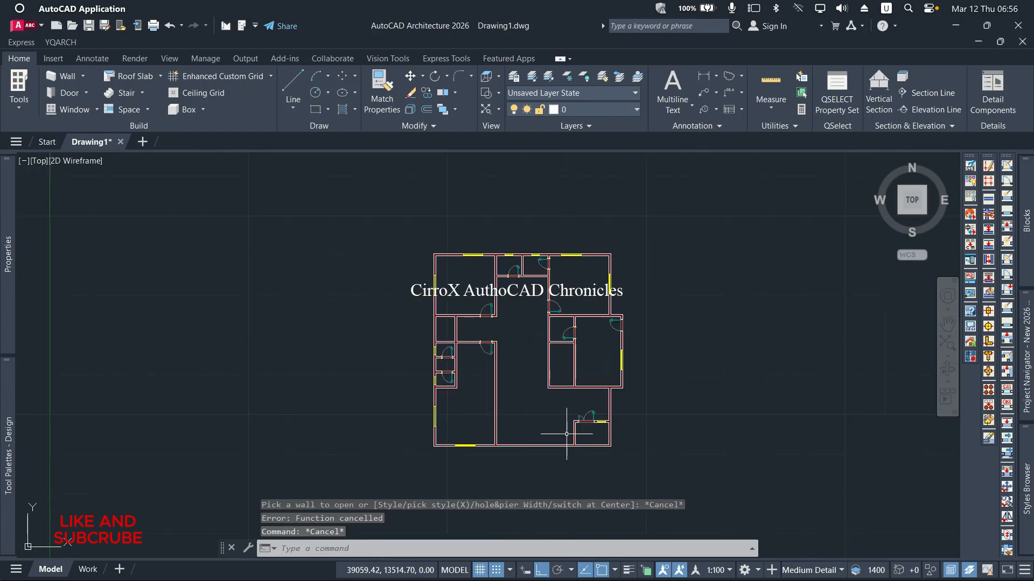
text(A)
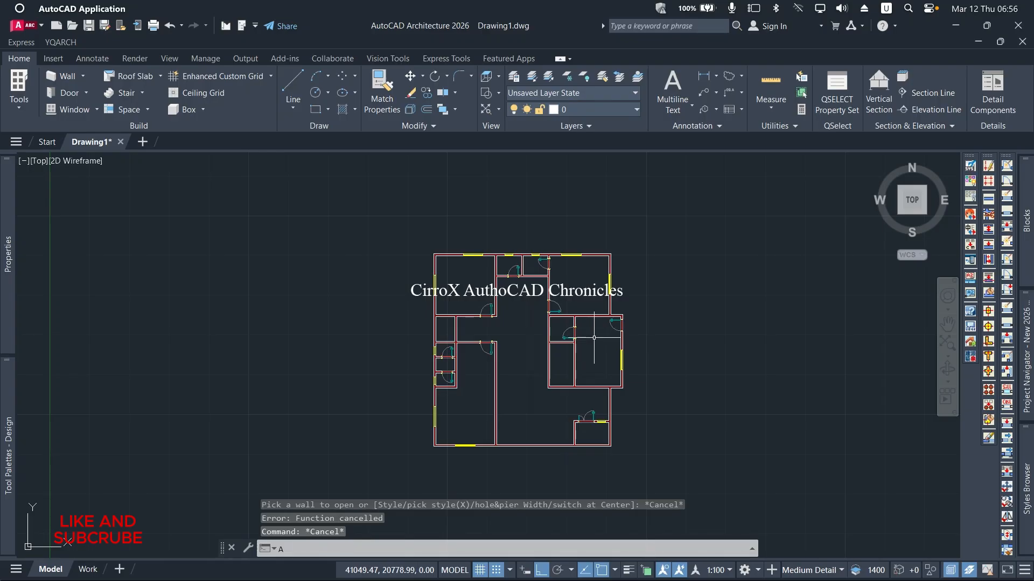
text(ZH)
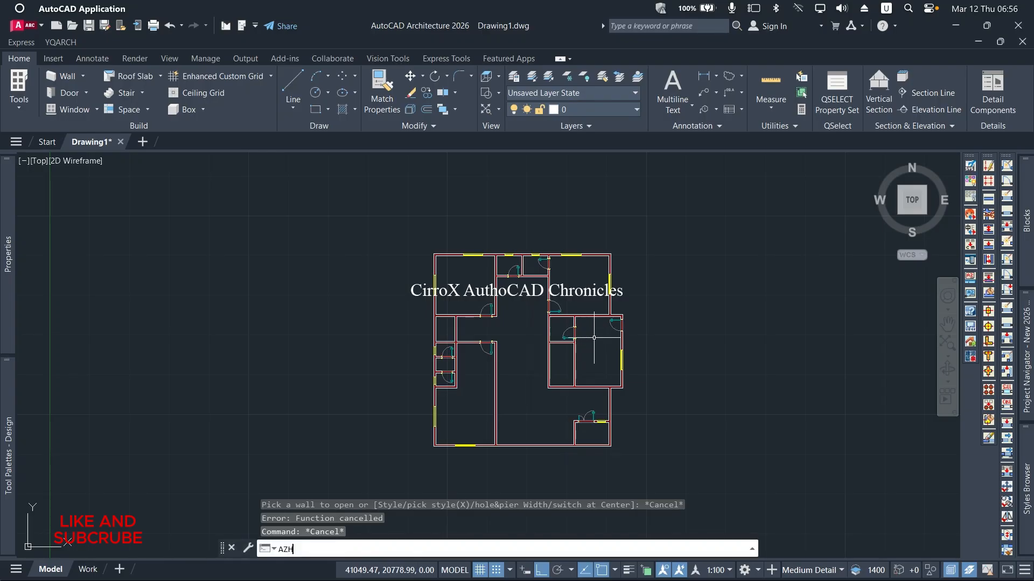
key(Return)
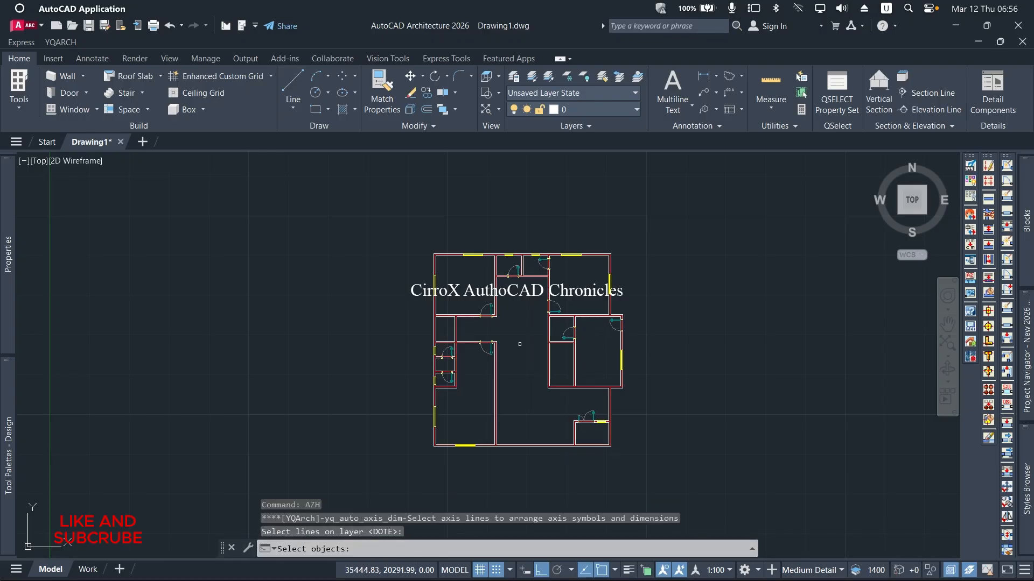
click(690, 223)
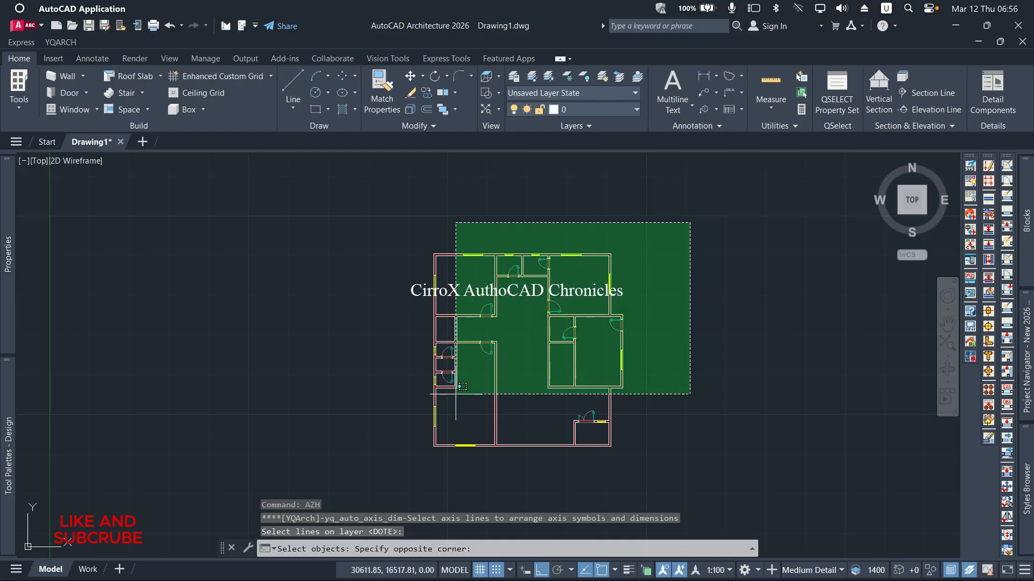
click(400, 472)
key(Return)
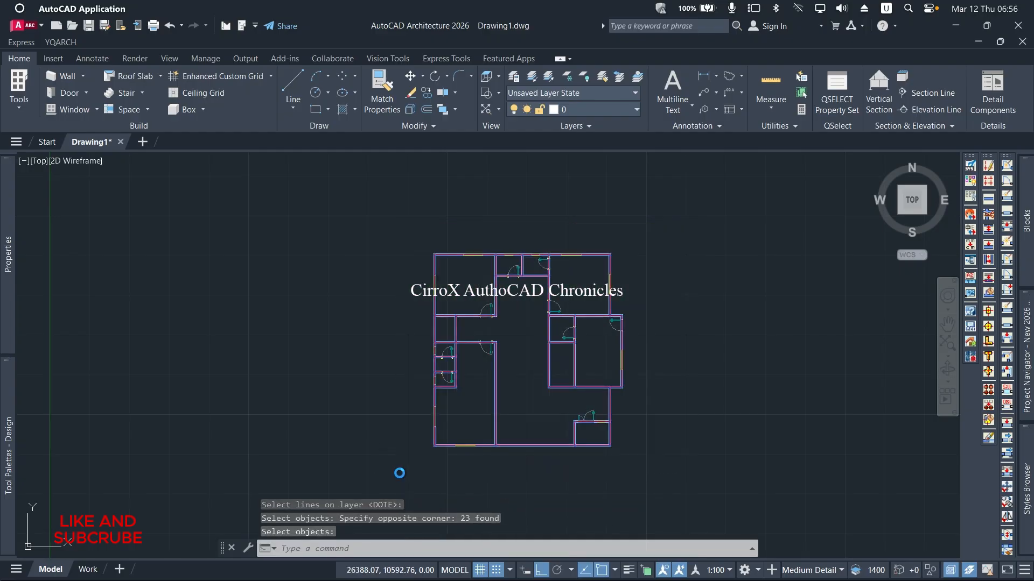
Examine the axis symbols and dimension lines on all sides of the floor plan
scroll(409, 395, up, 5)
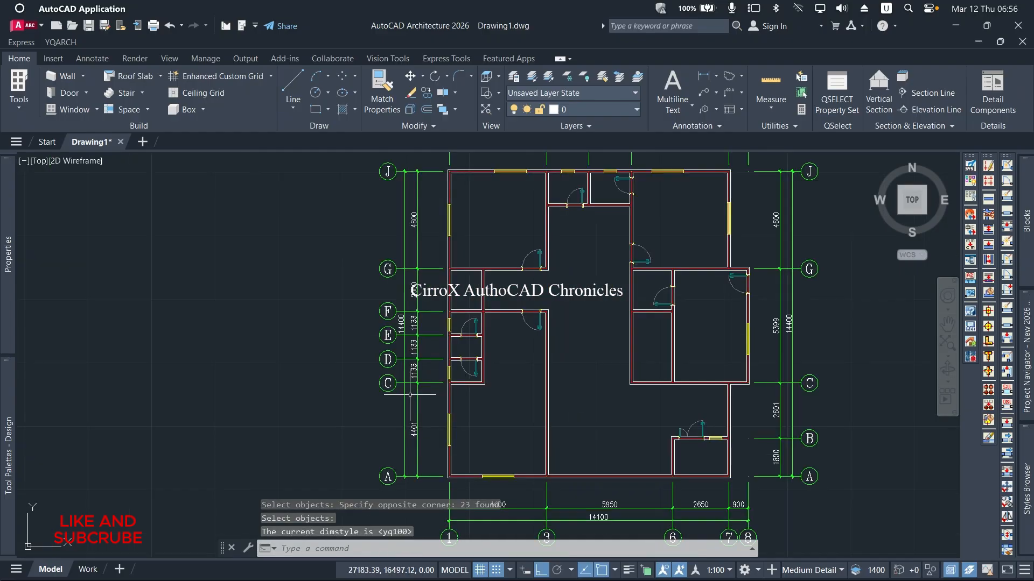
scroll(409, 394, down, 6)
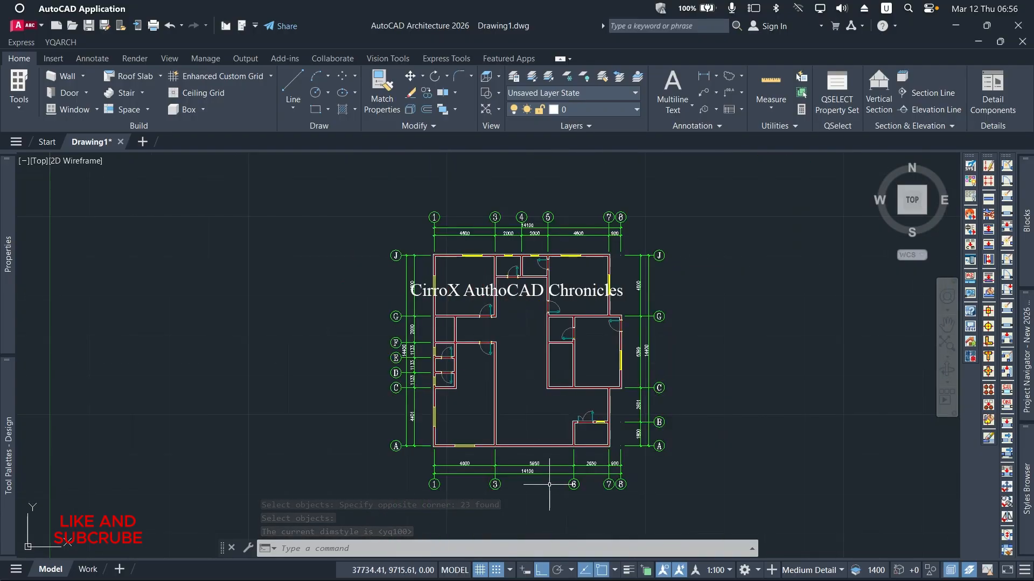
scroll(552, 477, up, 3)
scroll(540, 465, down, 3)
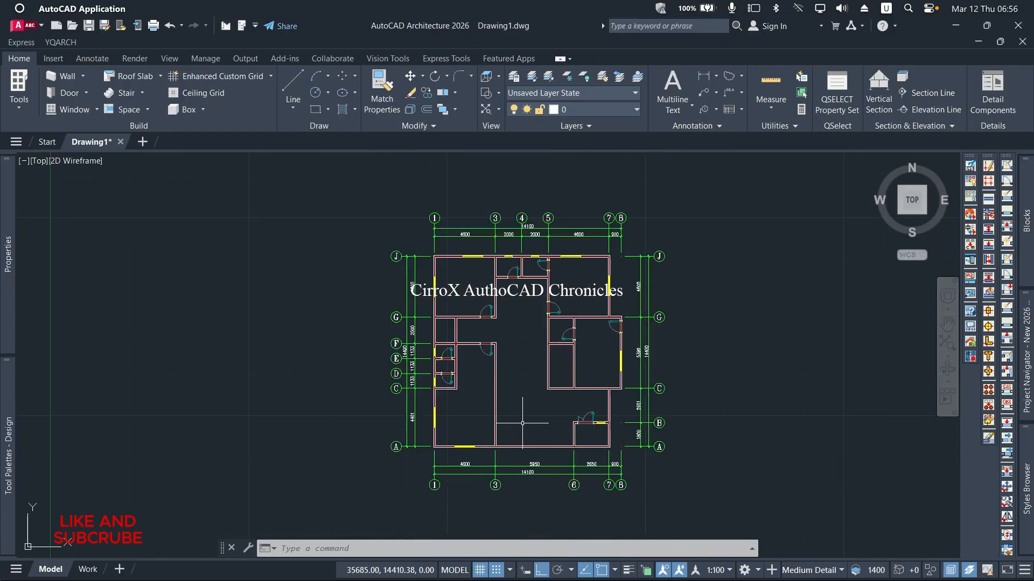
scroll(530, 234, up, 5)
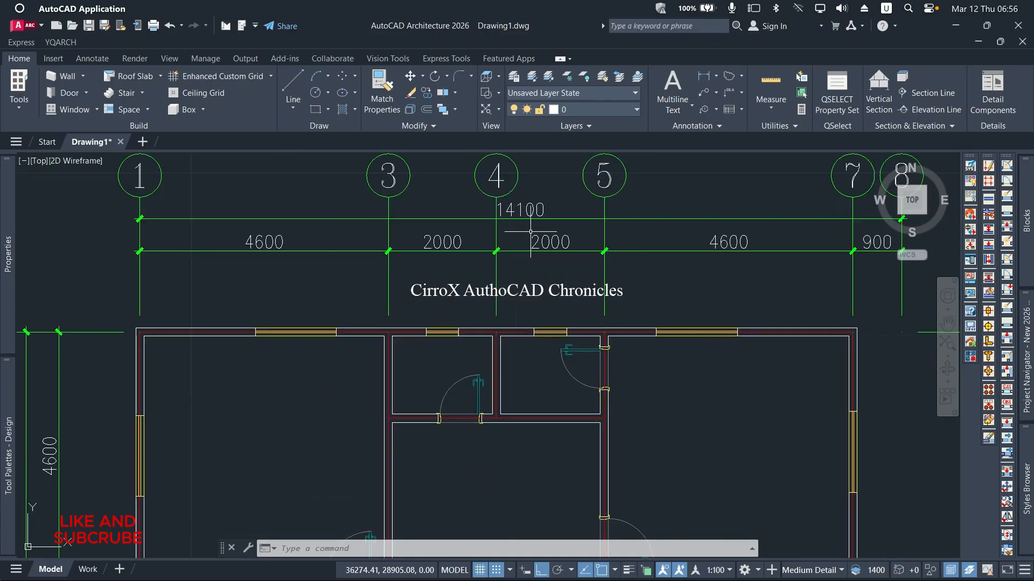
scroll(509, 271, down, 5)
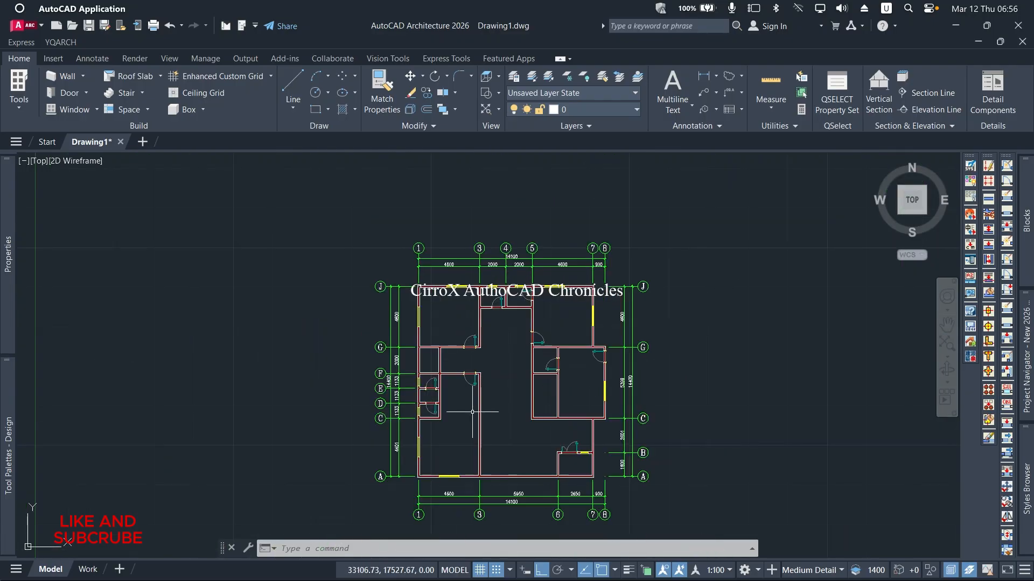
Draw a line across the right wall of the middle small room between axes D and E, continuing the room's upper inner edge
scroll(474, 409, up, 3)
scroll(371, 364, up, 3)
scroll(371, 364, up, 2)
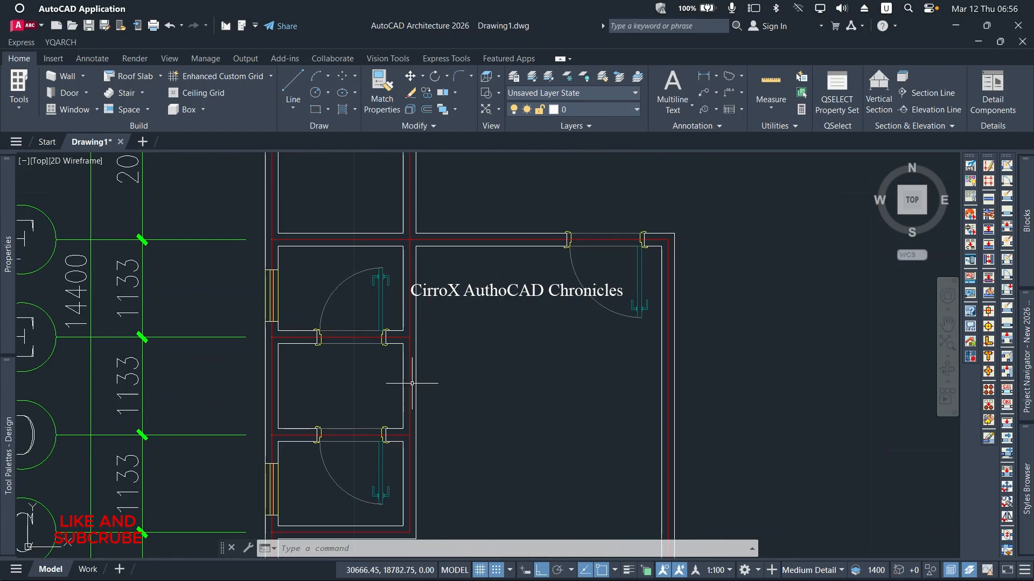
click(295, 88)
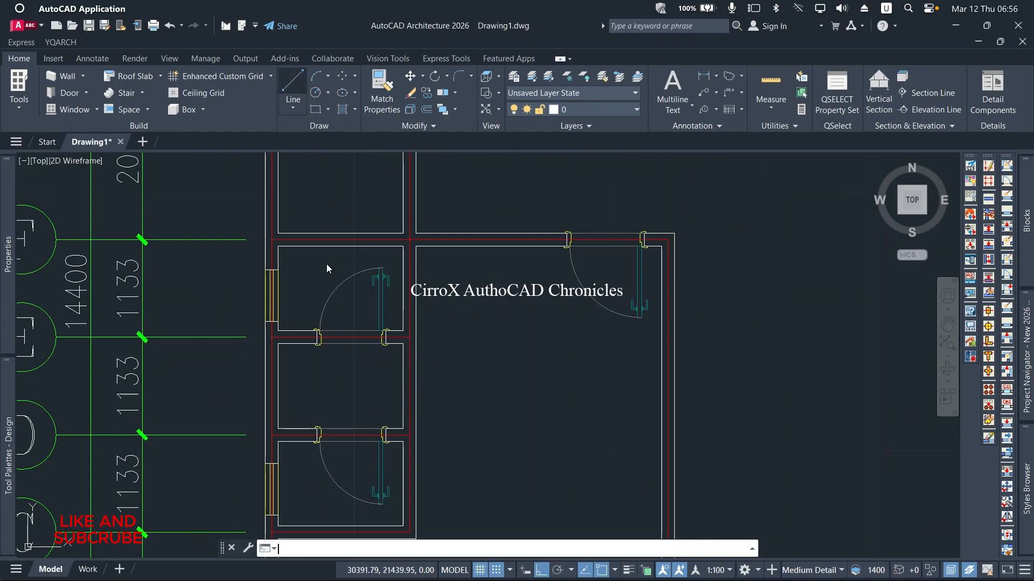
scroll(393, 348, up, 4)
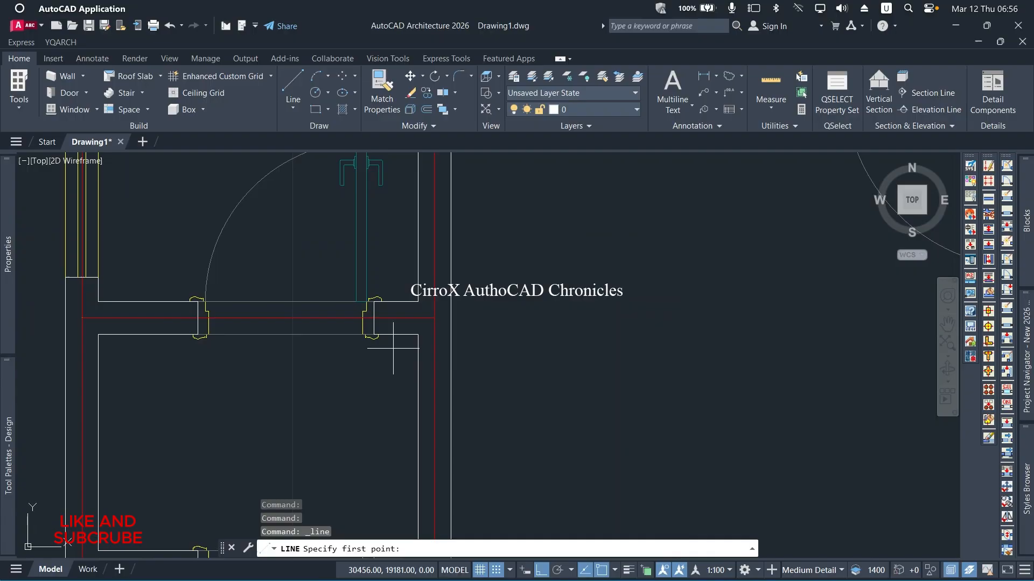
click(418, 335)
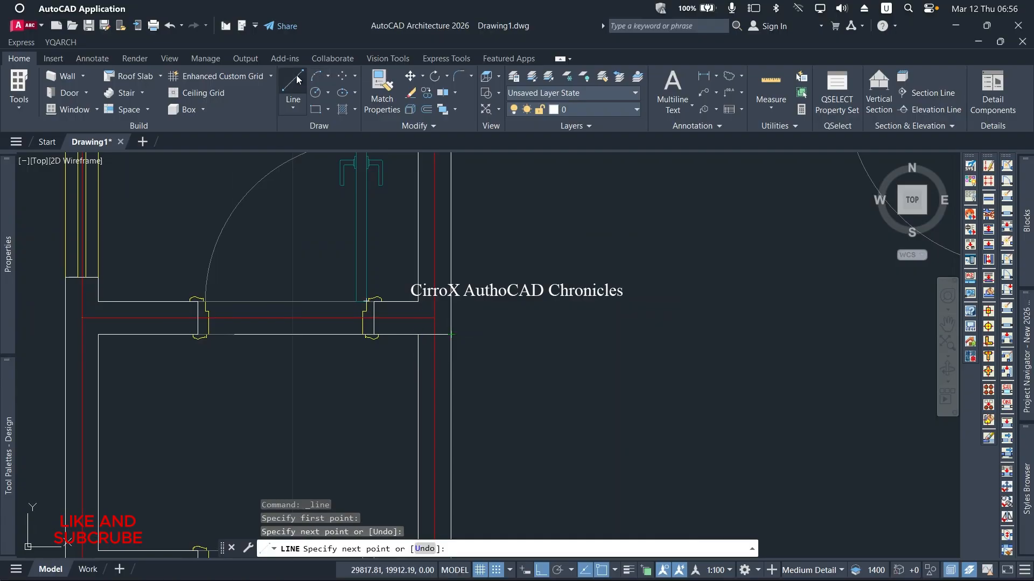
key(Escape)
Draw a second line across the right wall of the same middle room, continuing its lower inner edge to the outer wall face
key(Return)
scroll(447, 442, down, 3)
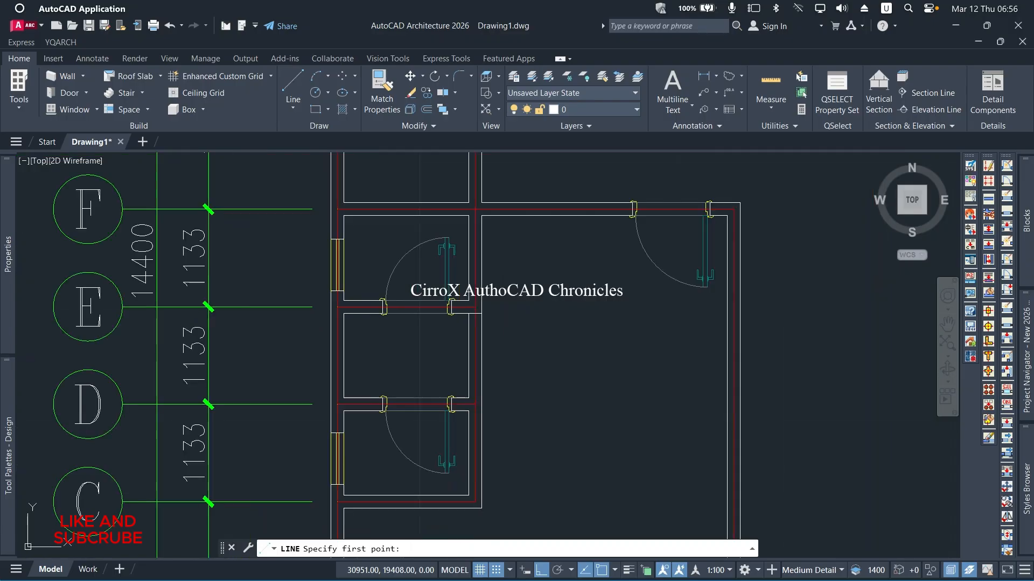
scroll(460, 388, up, 4)
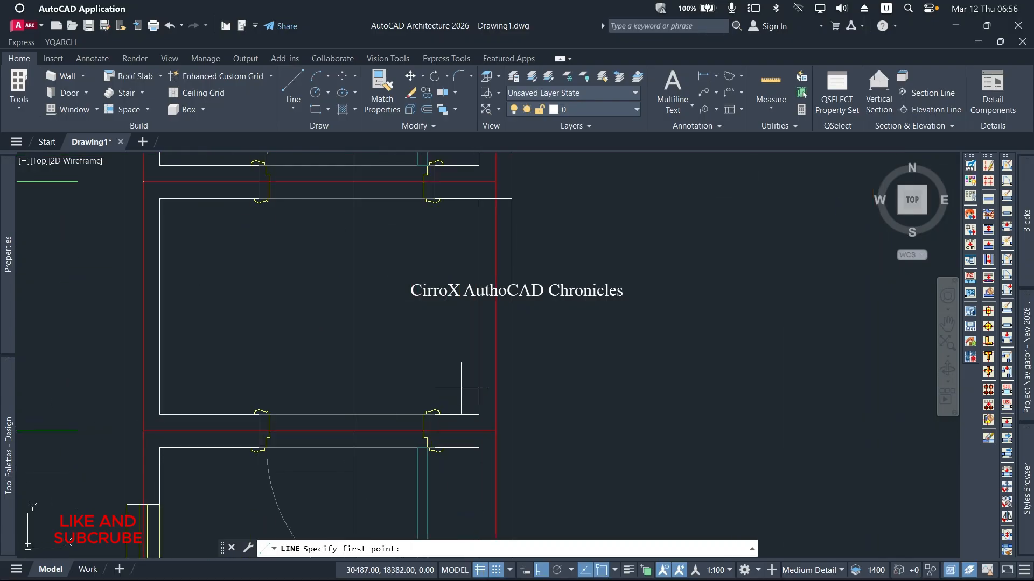
click(479, 414)
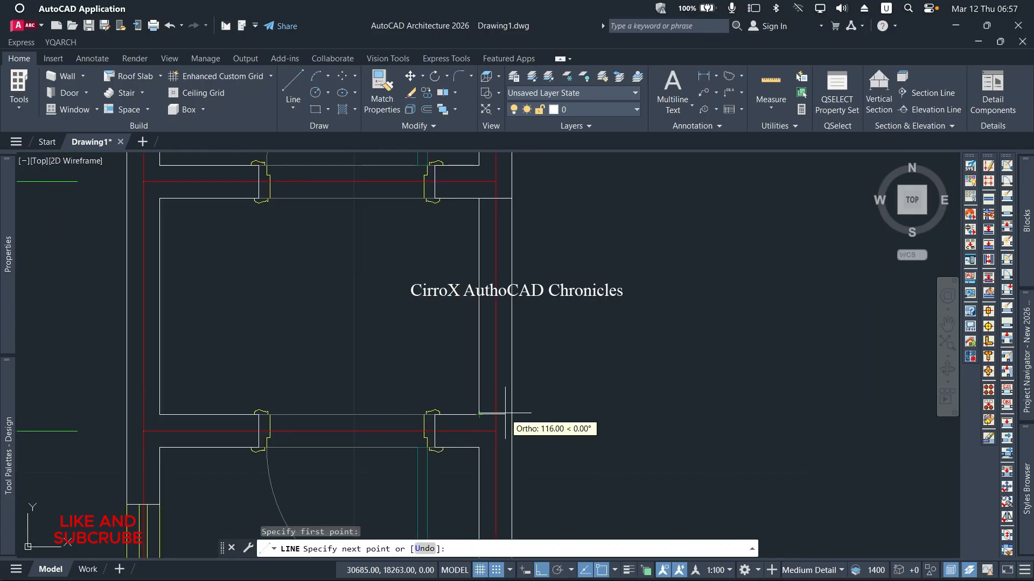
click(509, 414)
right_click(509, 414)
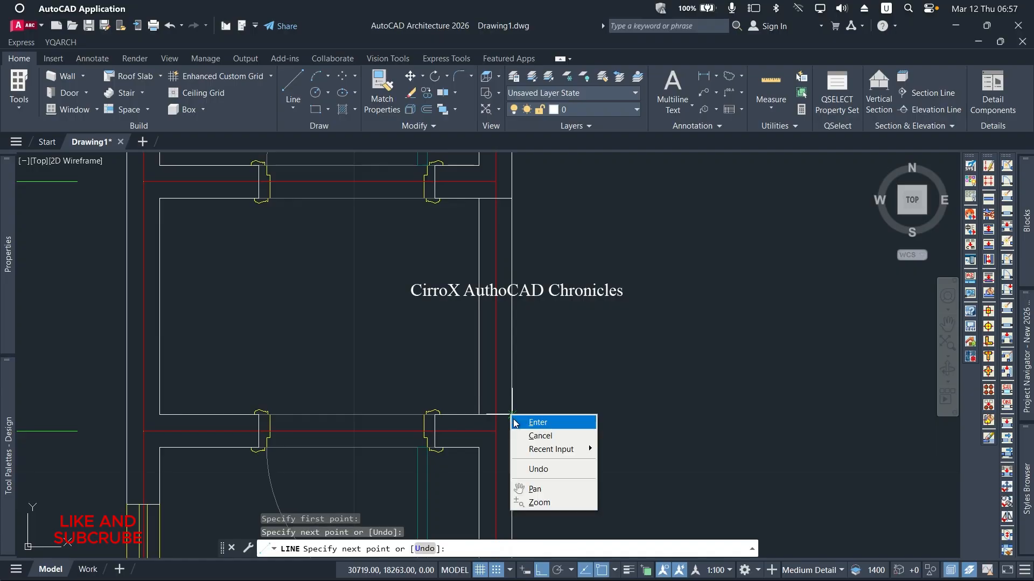
click(589, 445)
scroll(522, 377, down, 2)
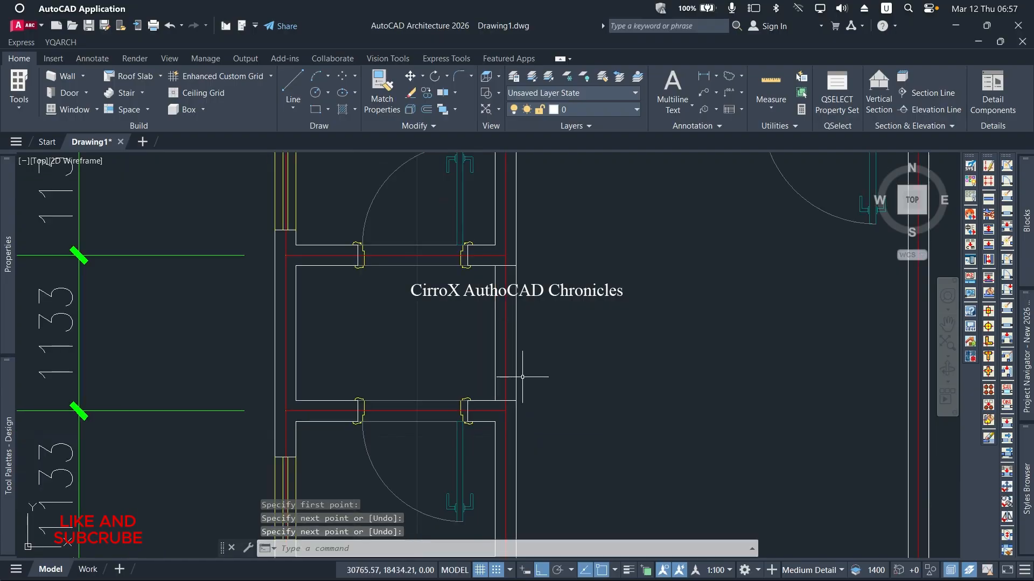
key(Escape)
key(Escape)
Trim away the middle small room's right wall between the two crossing lines to open the room, and end the Trim command
text(tr)
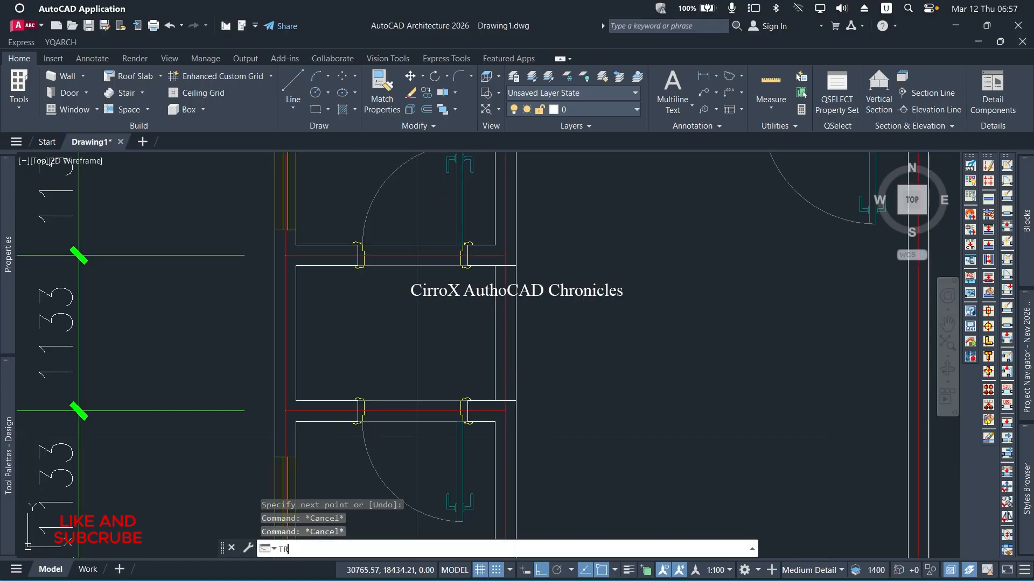
key(Return)
click(547, 341)
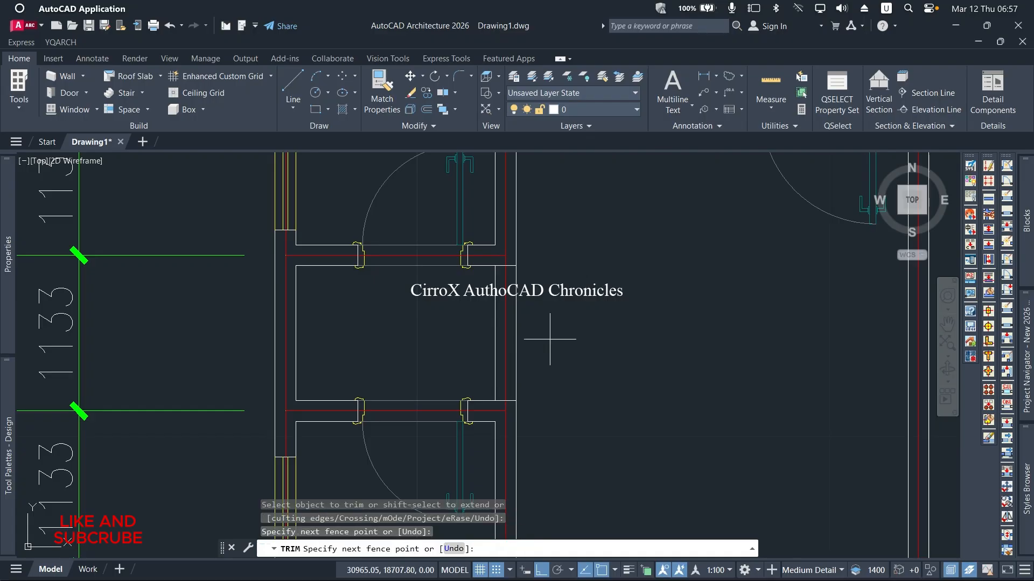
click(560, 337)
key(Return)
scroll(480, 335, down, 3)
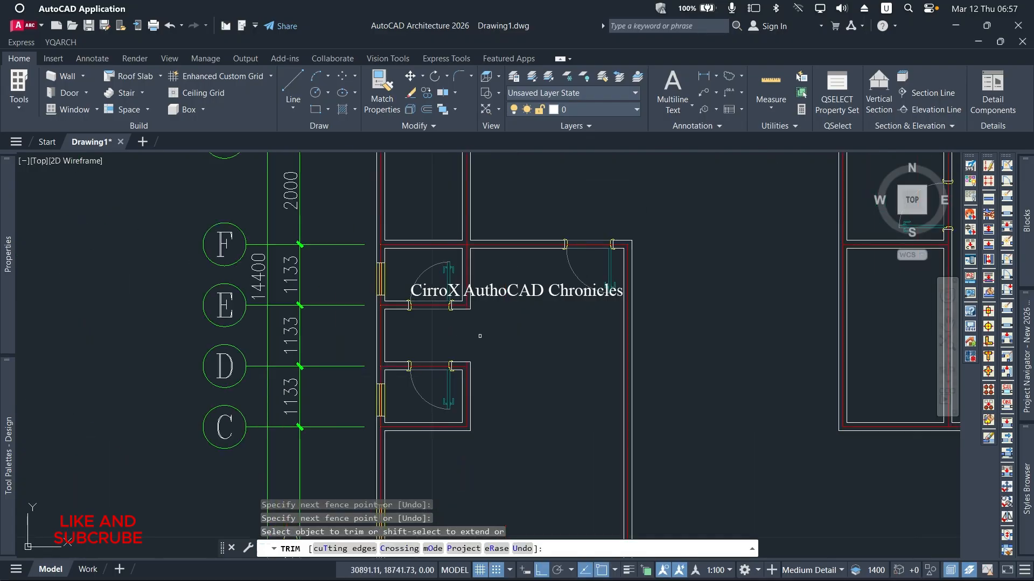
key(Escape)
key(Escape)
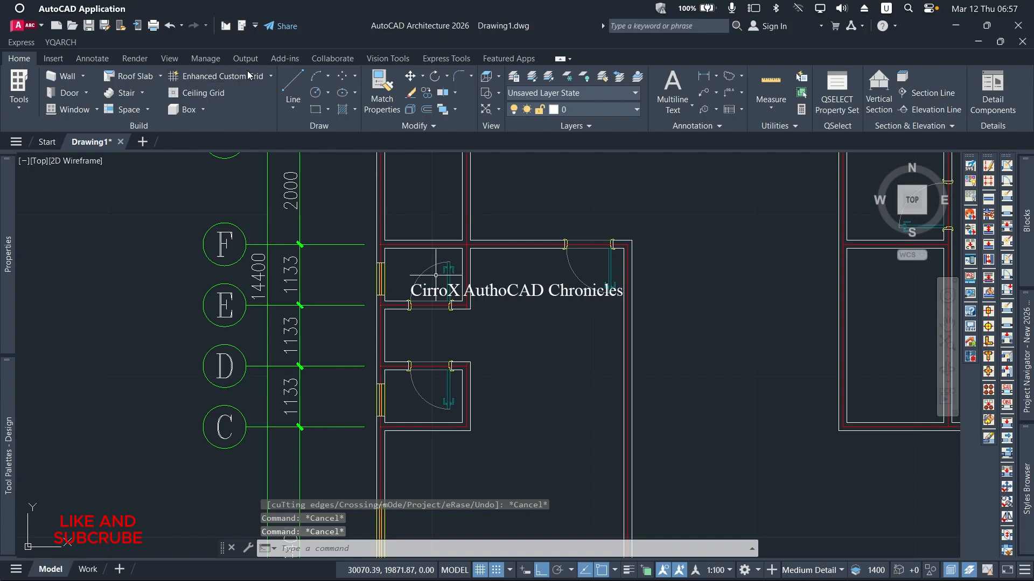
Start the Rectangle command and set the current linetype to ACAD_ISO02W100 for new objects
click(314, 109)
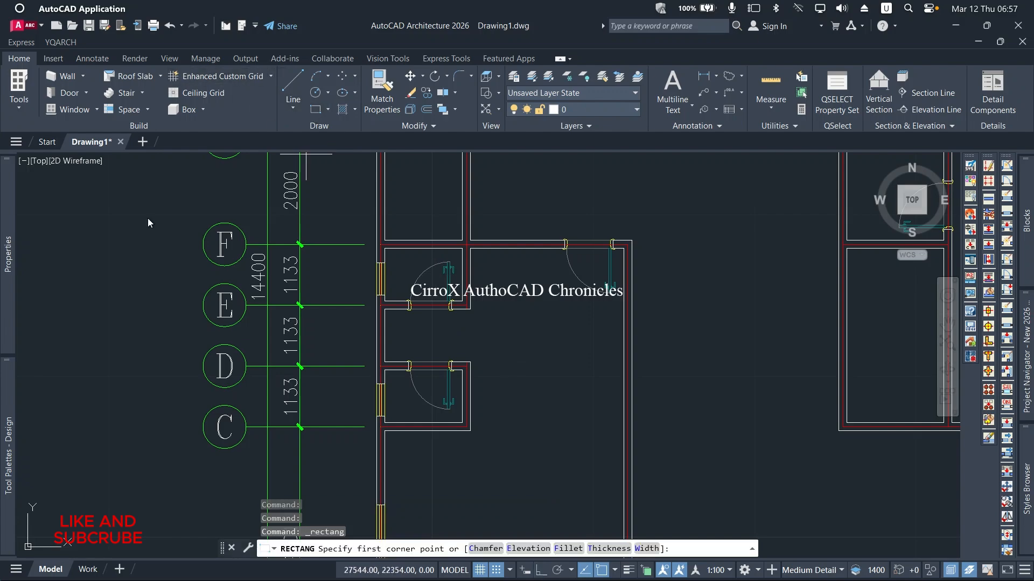
mouse_move(2, 290)
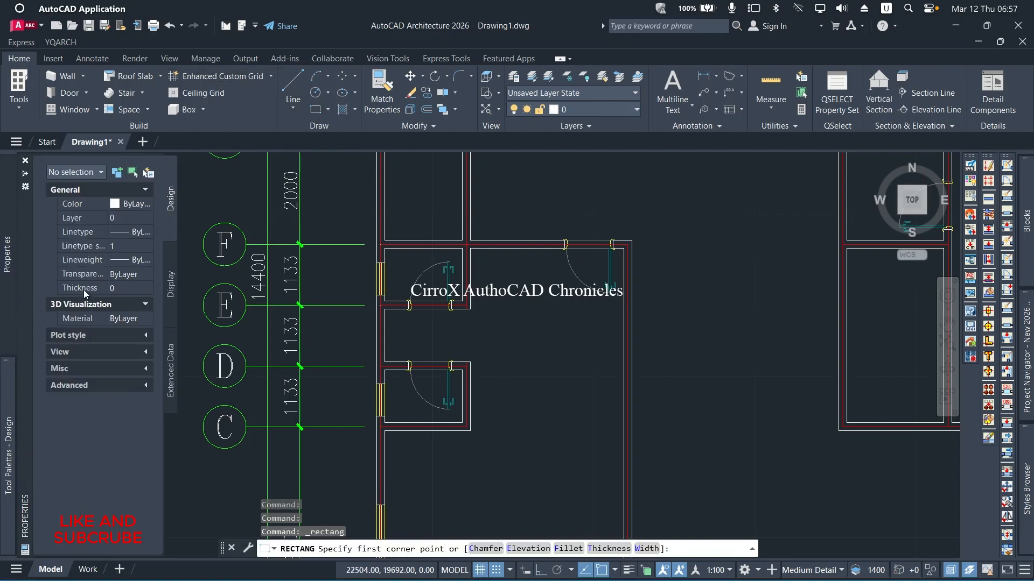
click(142, 236)
click(142, 236)
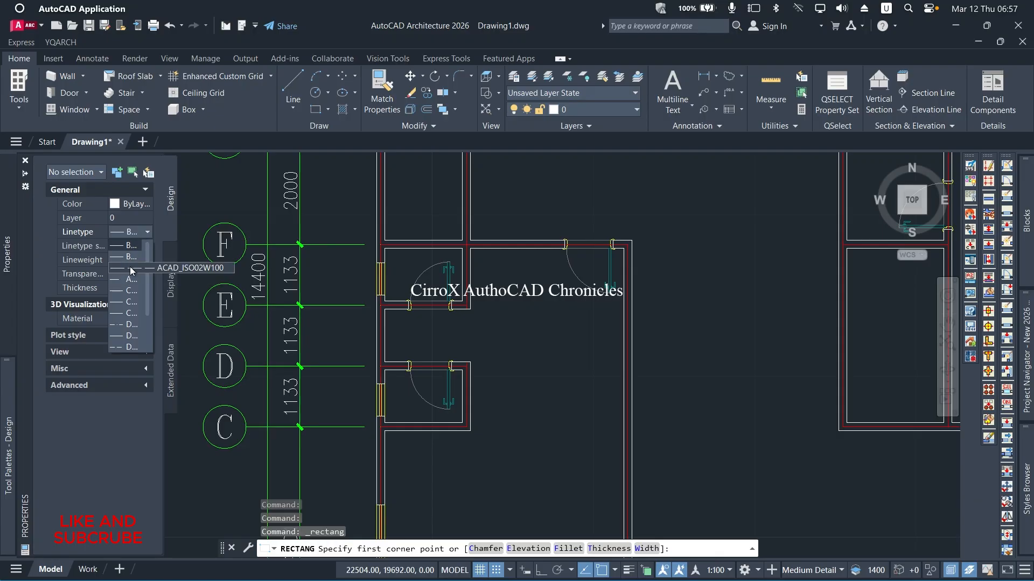
click(131, 269)
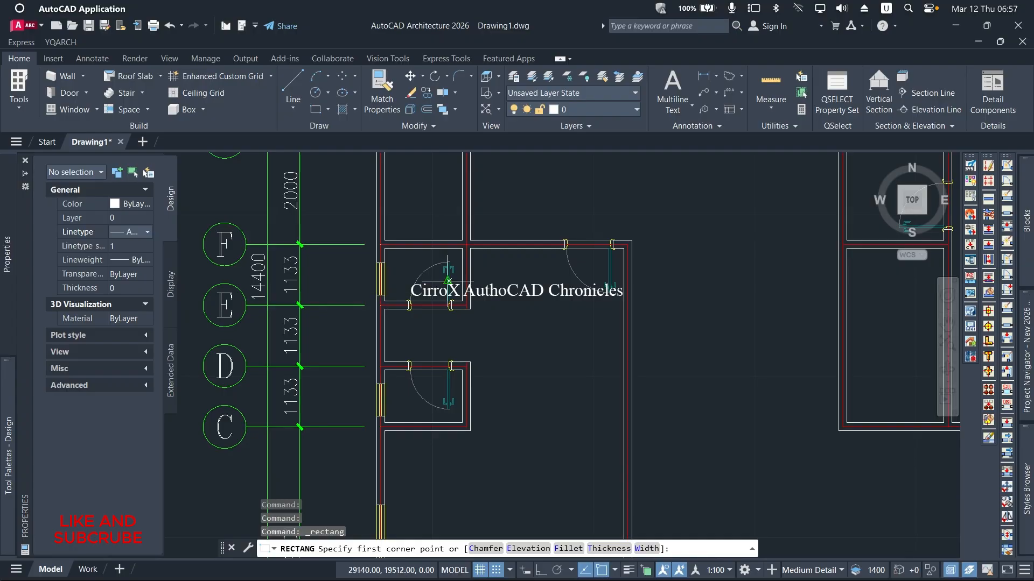
Draw a dashed rectangle across the middle small room's wall opening between axes D and E, spanning the full wall thickness
scroll(466, 303, up, 5)
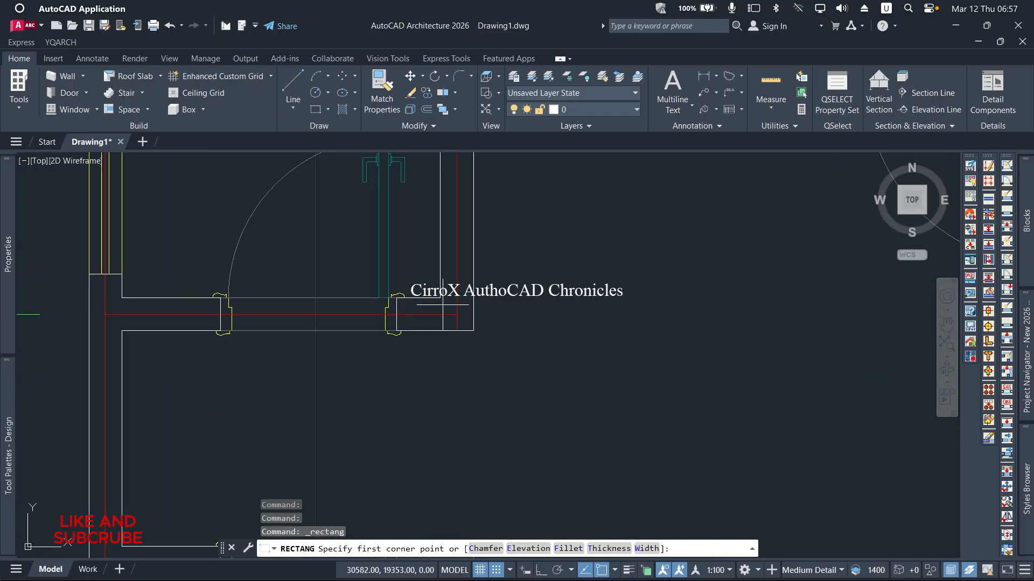
click(473, 331)
scroll(473, 334, down, 5)
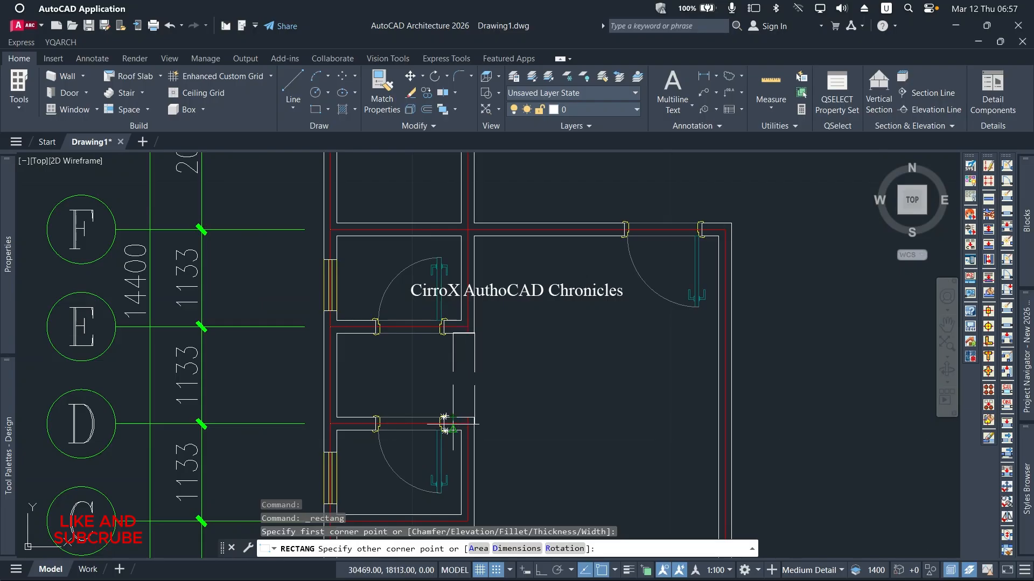
scroll(456, 423, up, 5)
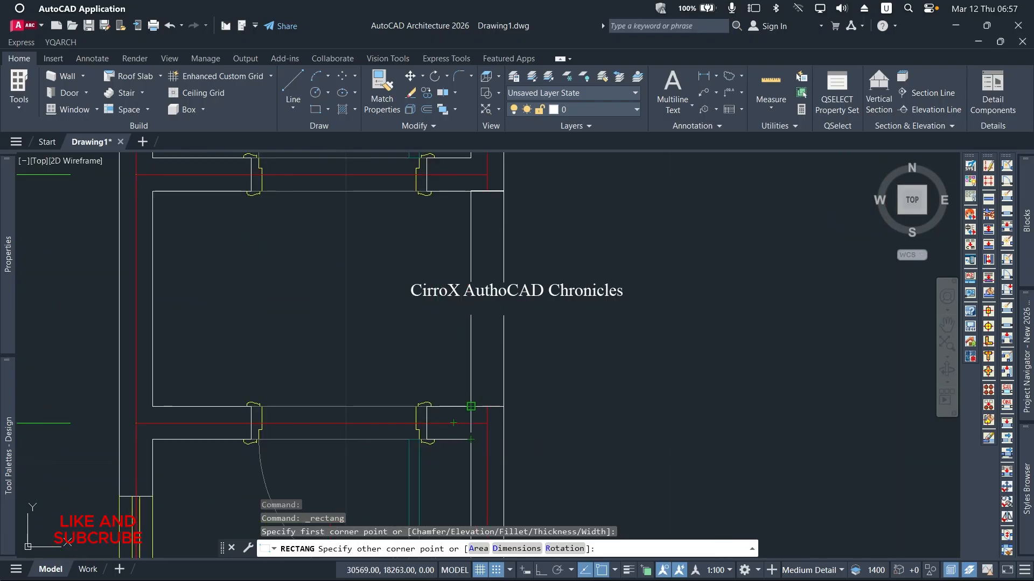
click(471, 406)
scroll(536, 349, down, 5)
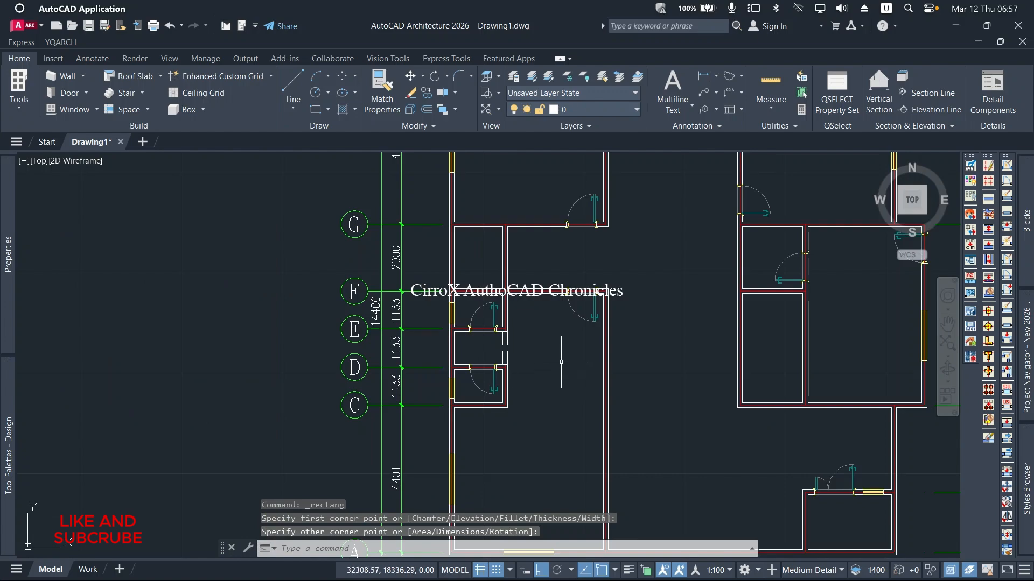
Draw a line across the bottom wall of the small room between axes 6 and 7, continuing its left inner edge to the outer face
scroll(537, 350, down, 4)
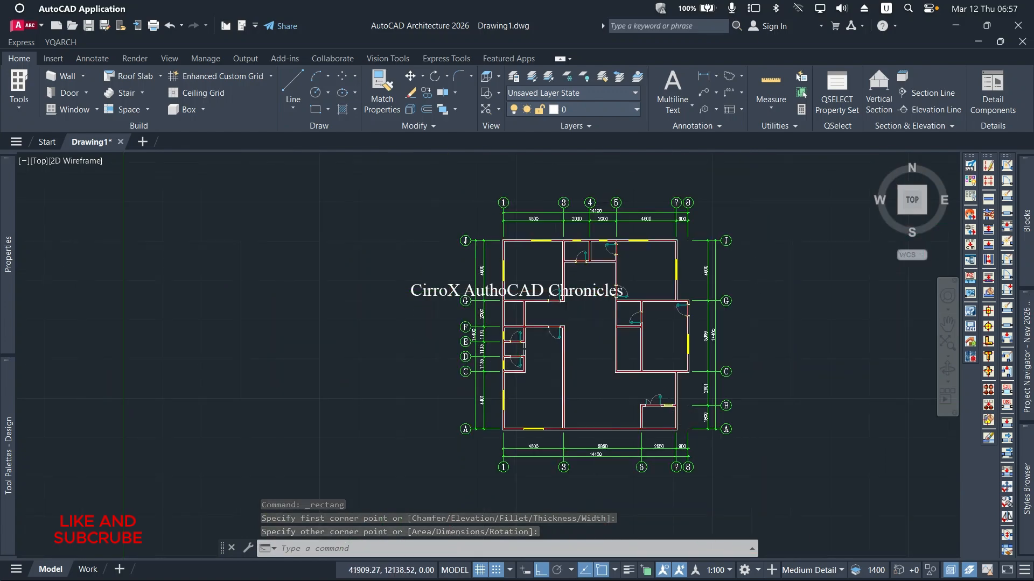
scroll(671, 435, up, 6)
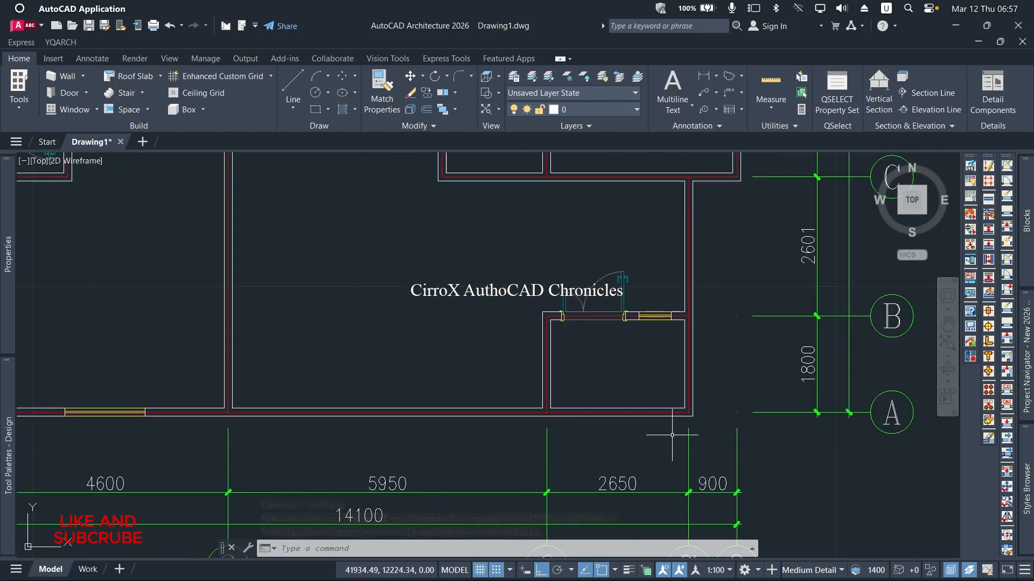
scroll(672, 435, up, 4)
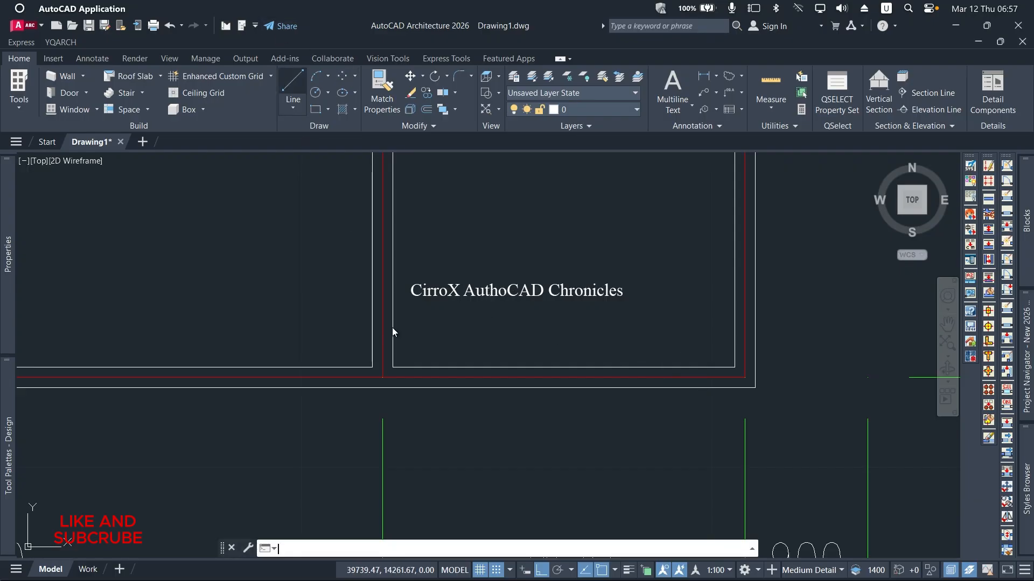
text(LINE)
key(Return)
scroll(397, 377, up, 6)
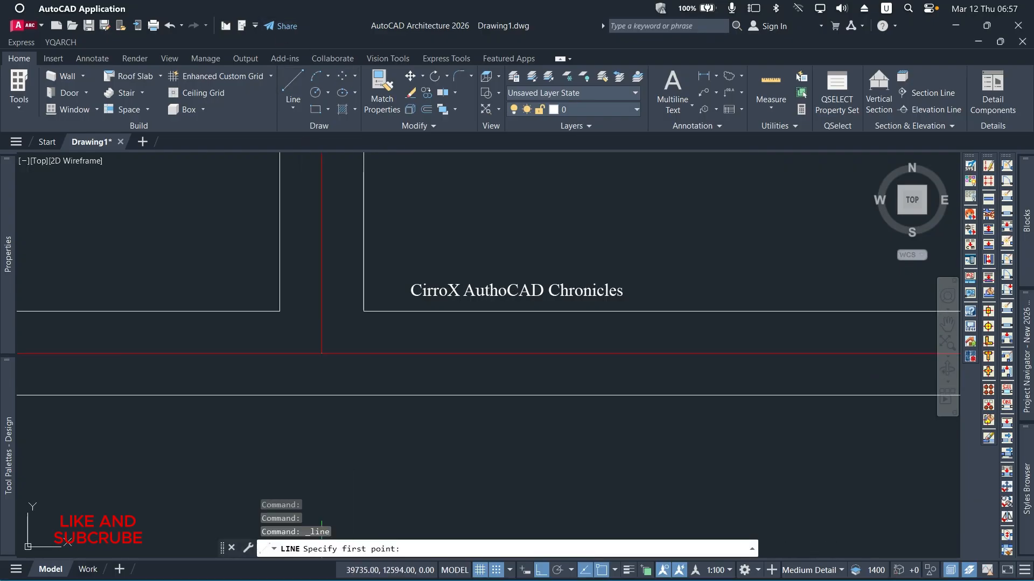
click(364, 312)
click(363, 395)
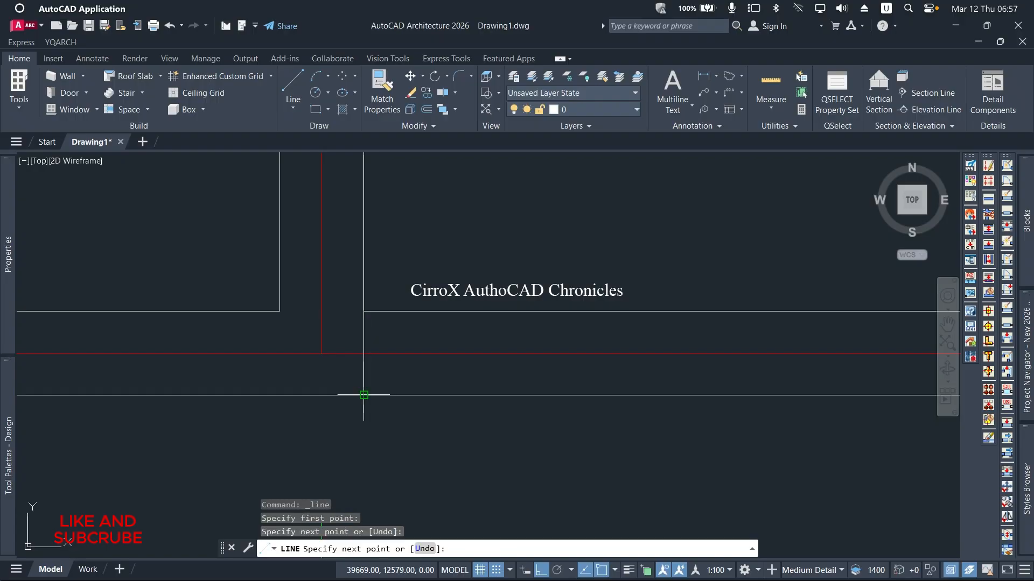
scroll(381, 380, down, 4)
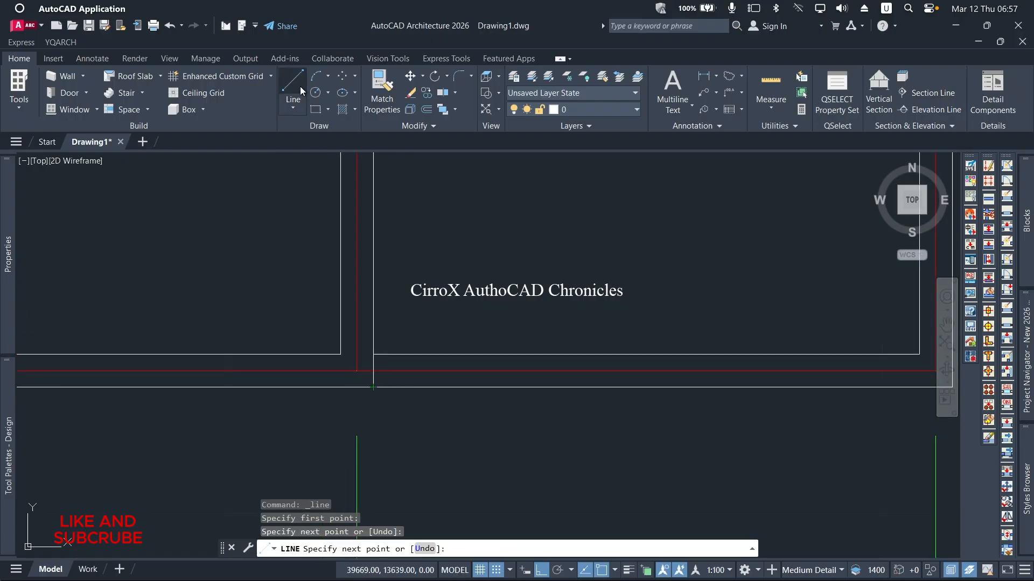
key(Escape)
Begin another line at the right inner corner of the same small room's bottom wall
key(space)
scroll(381, 334, down, 2)
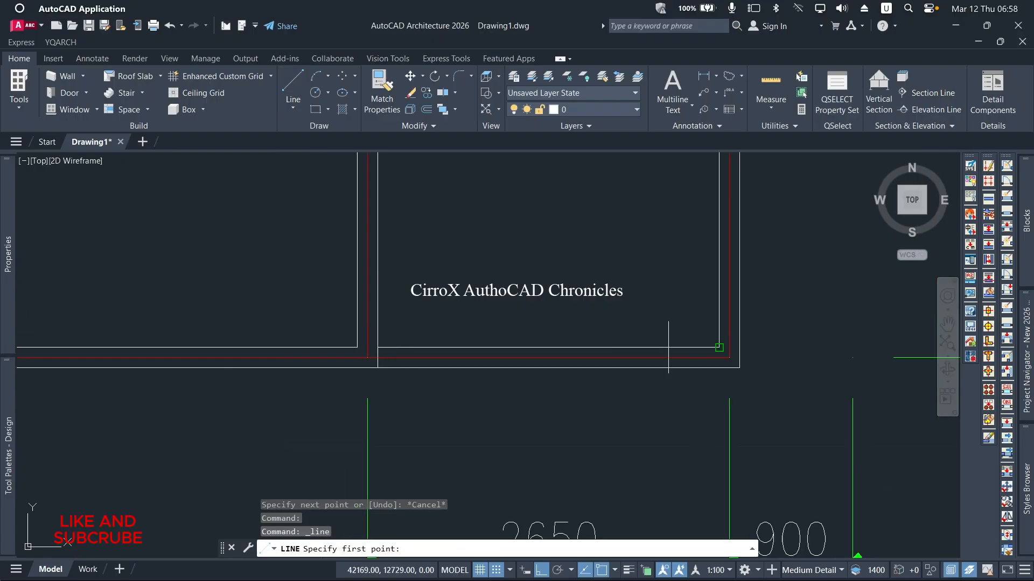
Draw a vertical line across the porch's lower wall on axis A, continuing the inner face of the axis 7 wall
scroll(739, 367, up, 2)
click(708, 348)
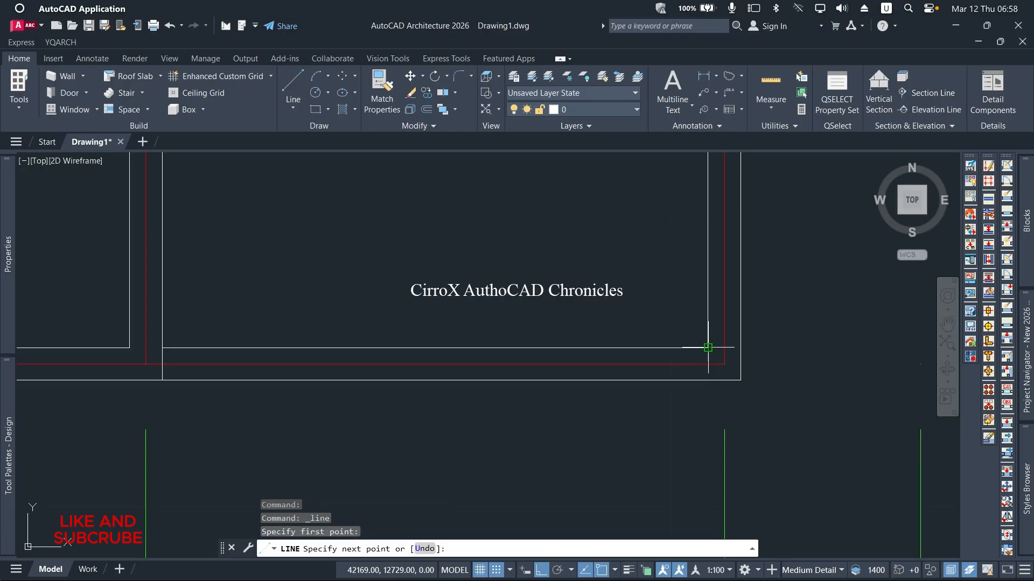
click(708, 380)
right_click(705, 384)
click(716, 388)
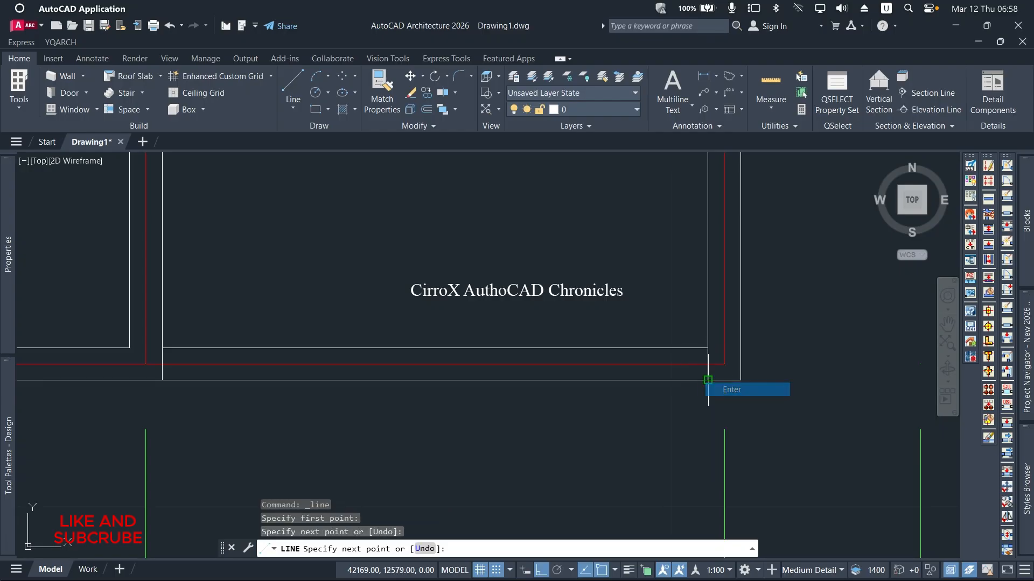
key(Escape)
key(Escape)
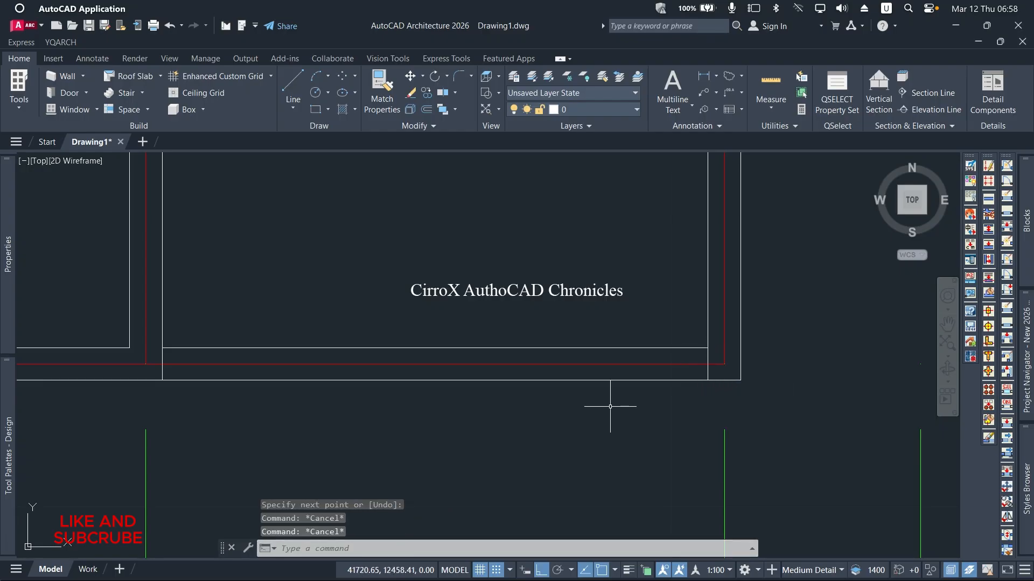
Trim away the porch's lower wall lines and centreline on axis A between the axis 6 and axis 7 walls
text(tr)
key(Return)
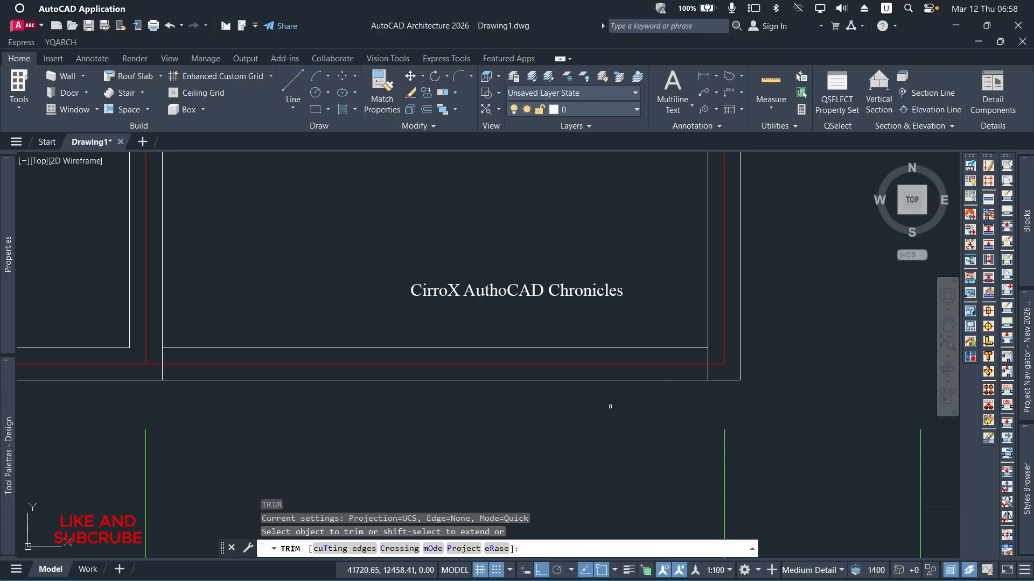
drag(568, 285, 541, 416)
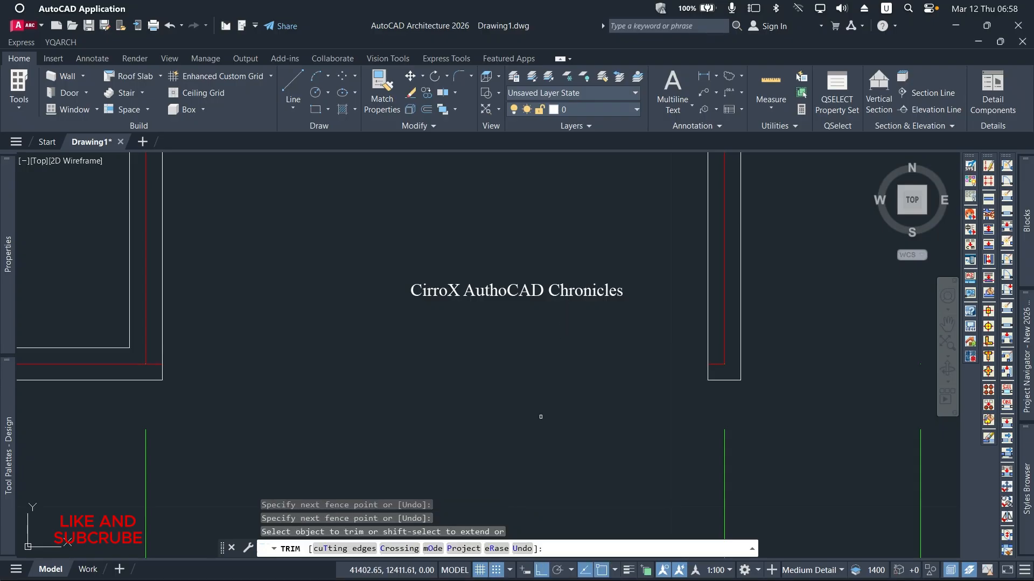
key(Escape)
key(Escape)
key(Escape)
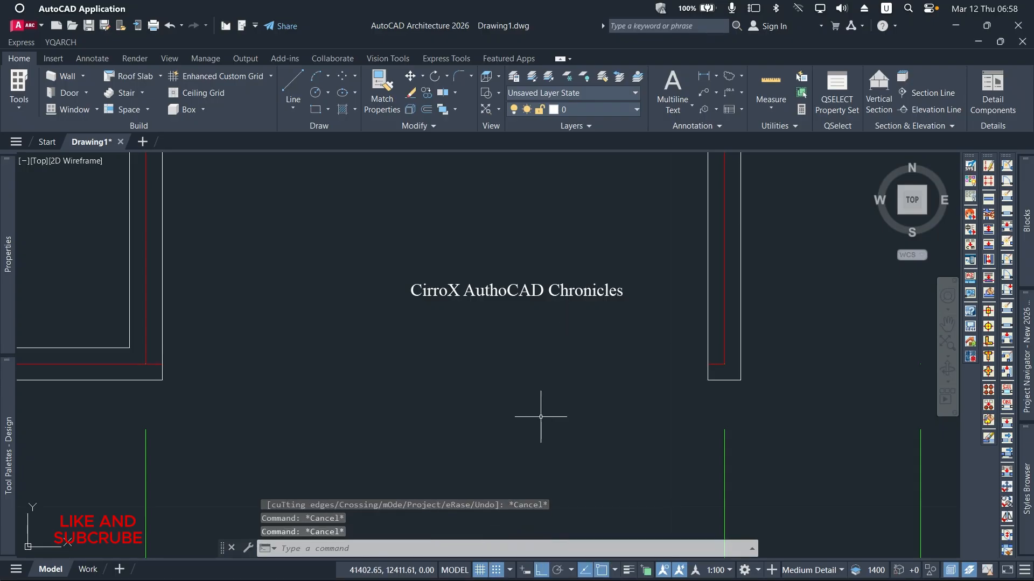
Draw a rectangle across the porch opening on axis A, from the axis 6 wall's outer corner to the axis 7 wall's inner corner
click(314, 109)
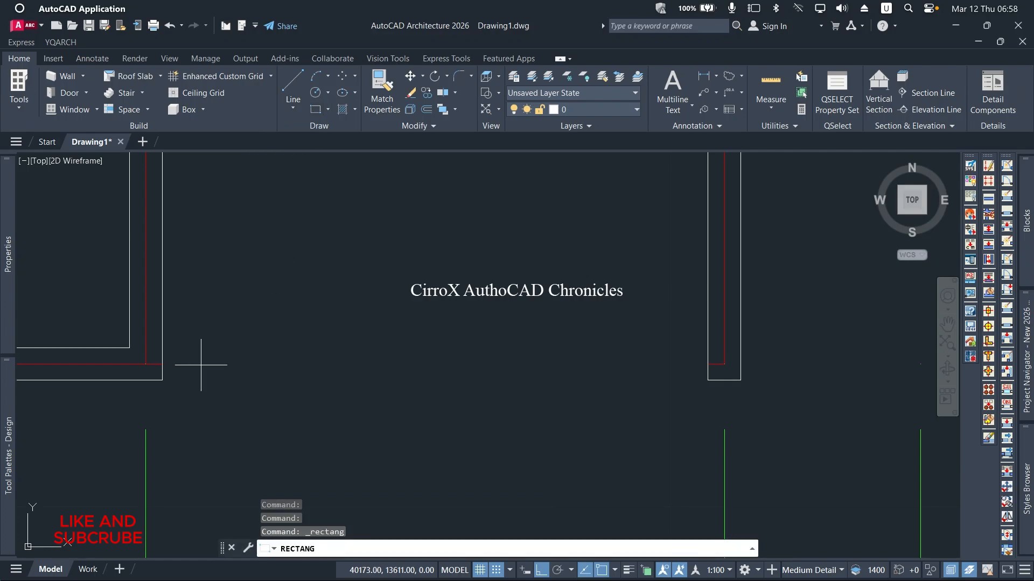
click(162, 380)
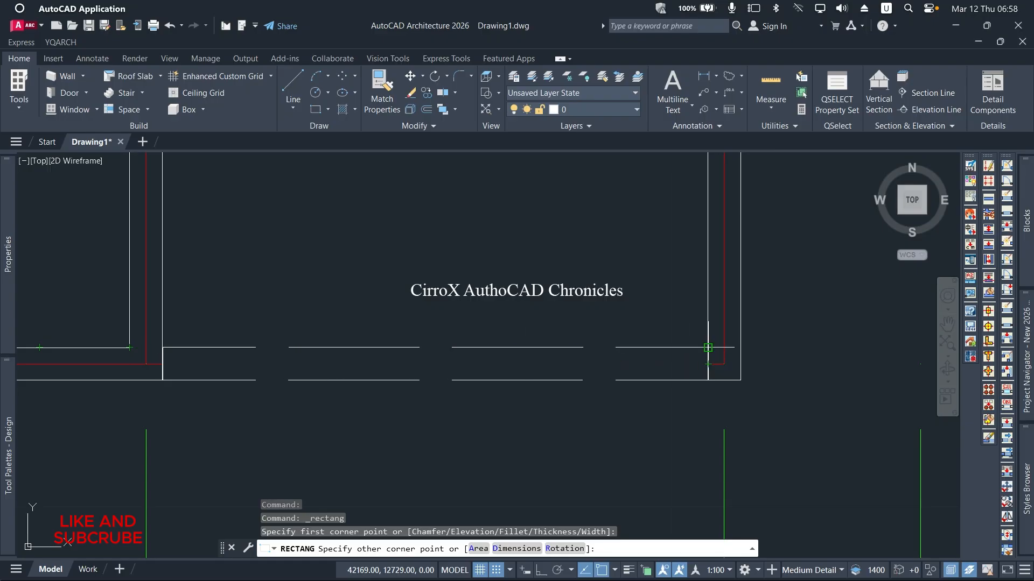
click(708, 348)
right_click(707, 351)
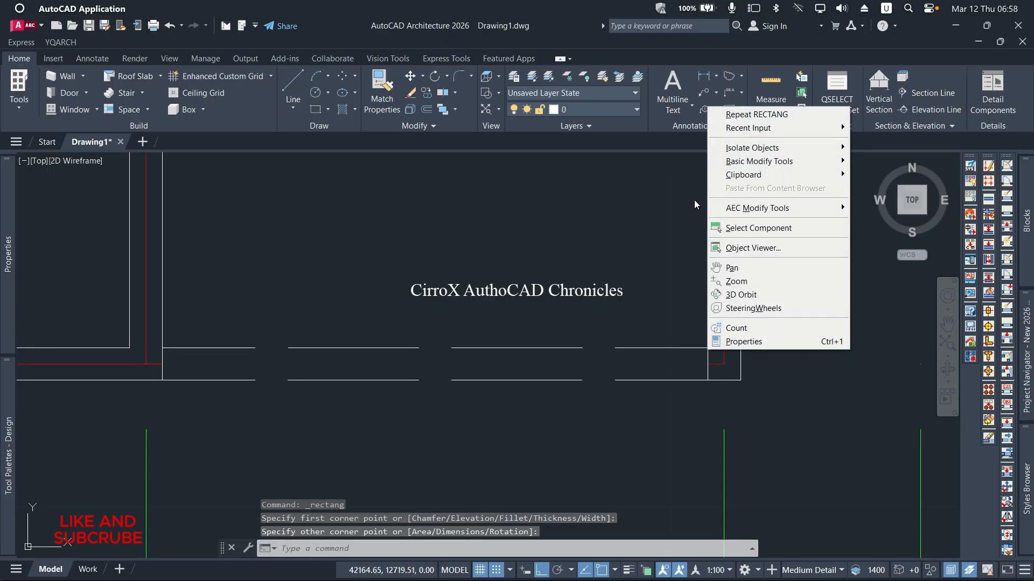
click(611, 215)
scroll(596, 233, down, 2)
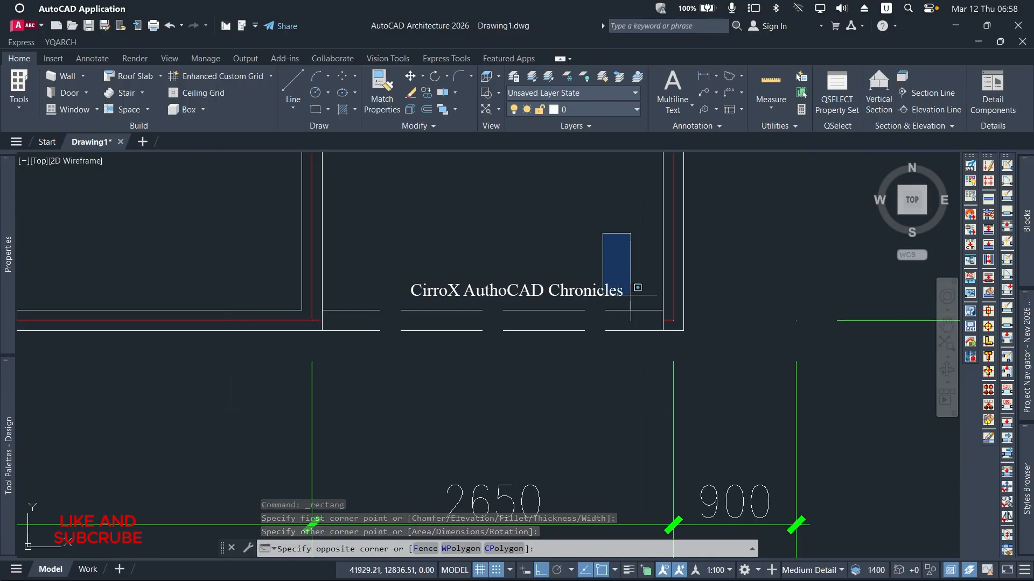
click(511, 289)
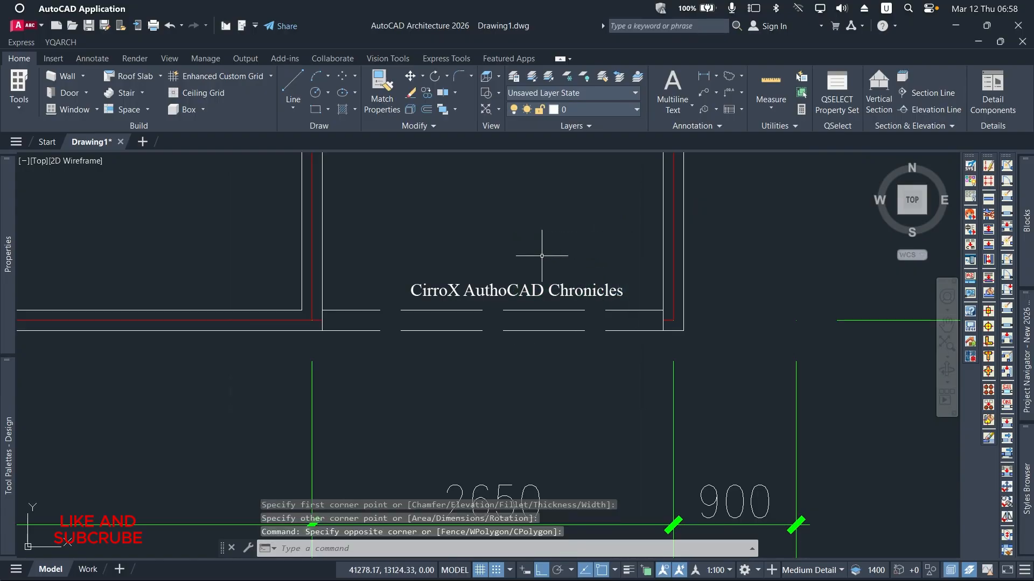
key(Escape)
key(Escape)
Set up a planar wall window with a four-panel style and a hole width of 5000
scroll(542, 256, down, 5)
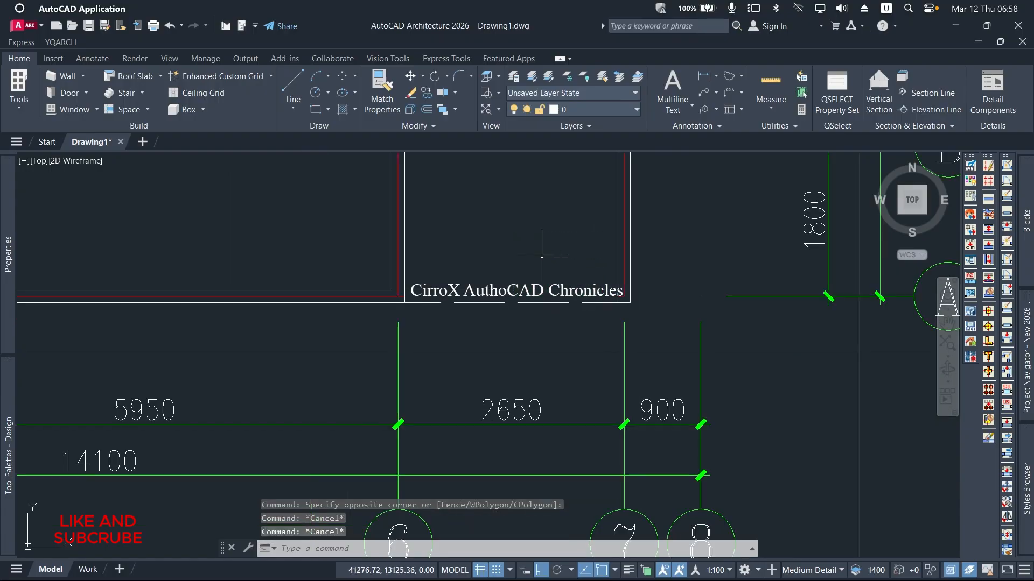
scroll(430, 358, down, 1)
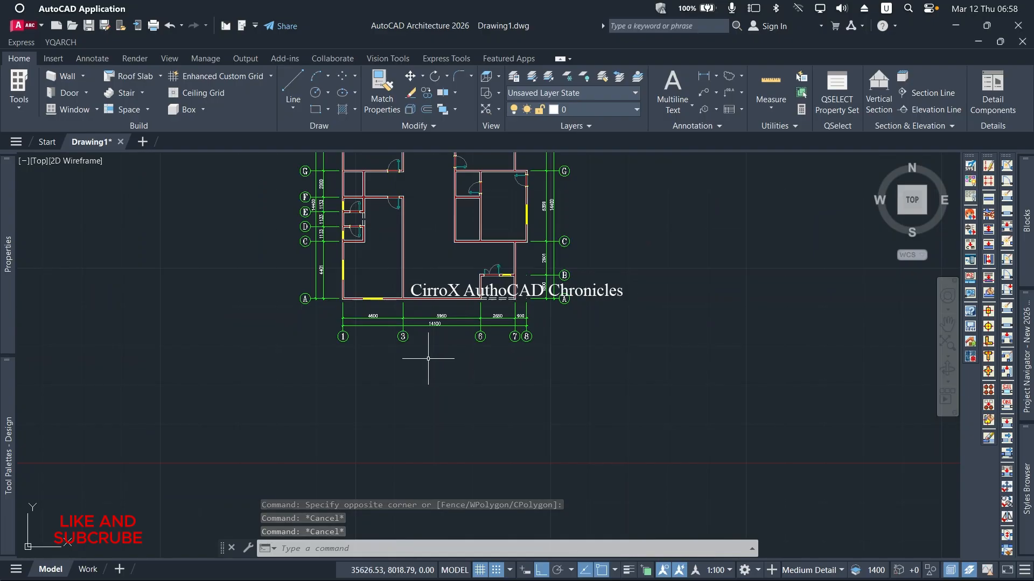
scroll(400, 317, up, 4)
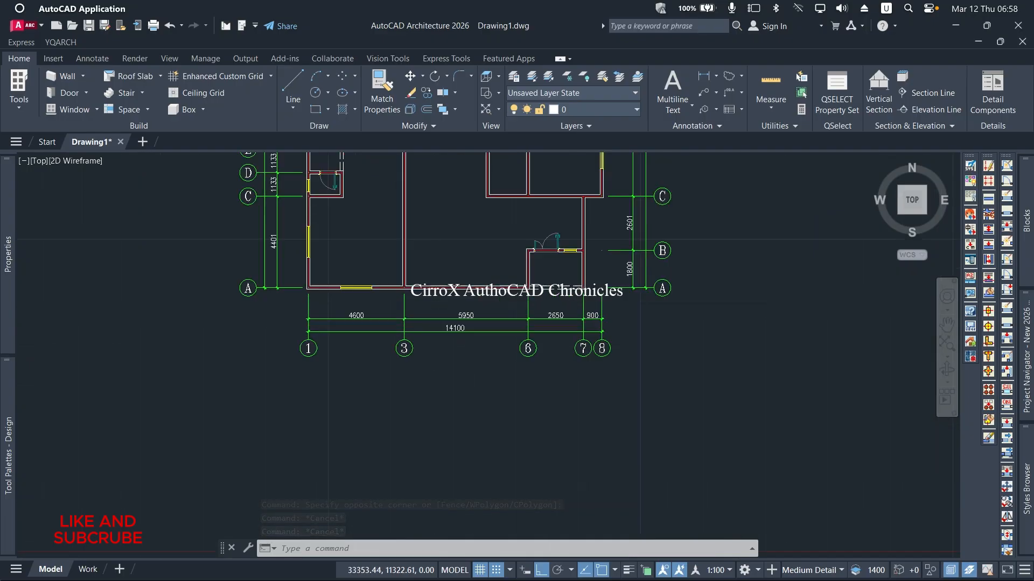
scroll(503, 282, up, 2)
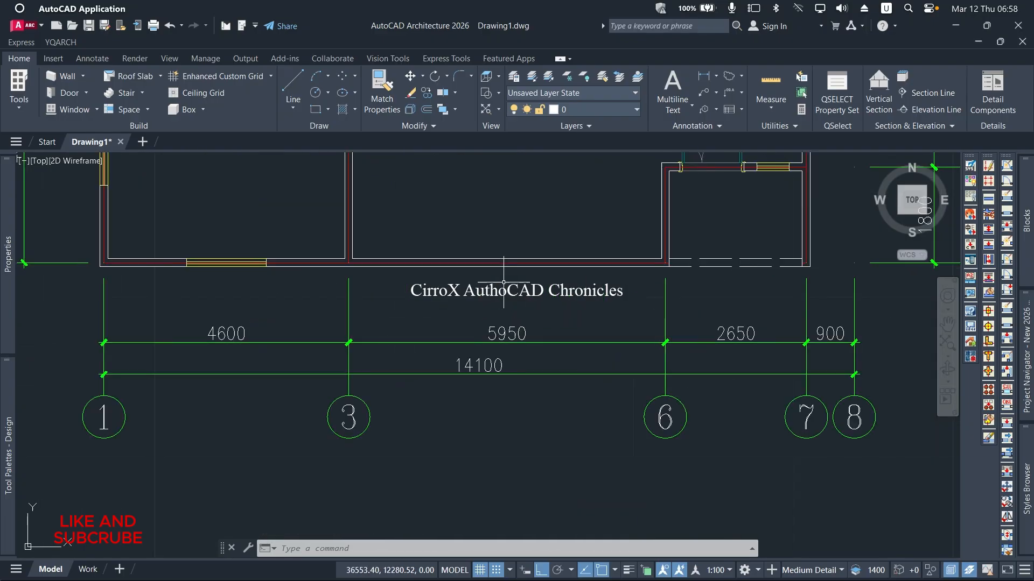
key(Return)
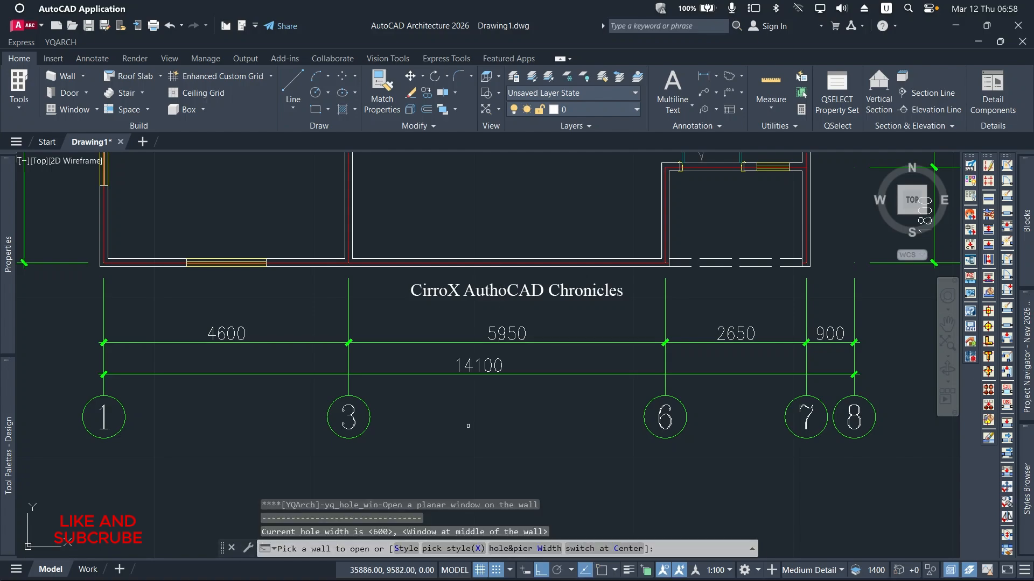
click(403, 552)
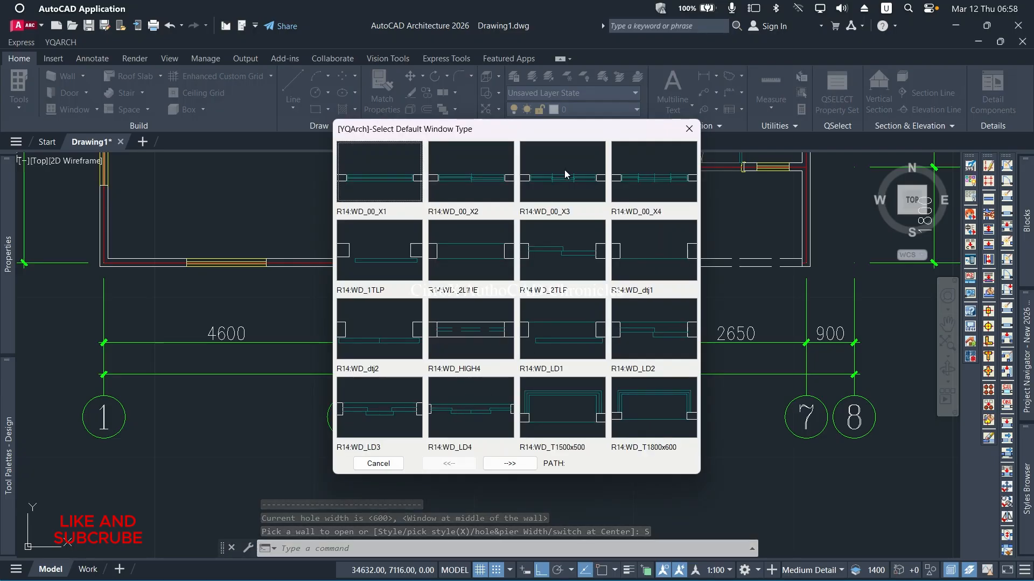
click(561, 198)
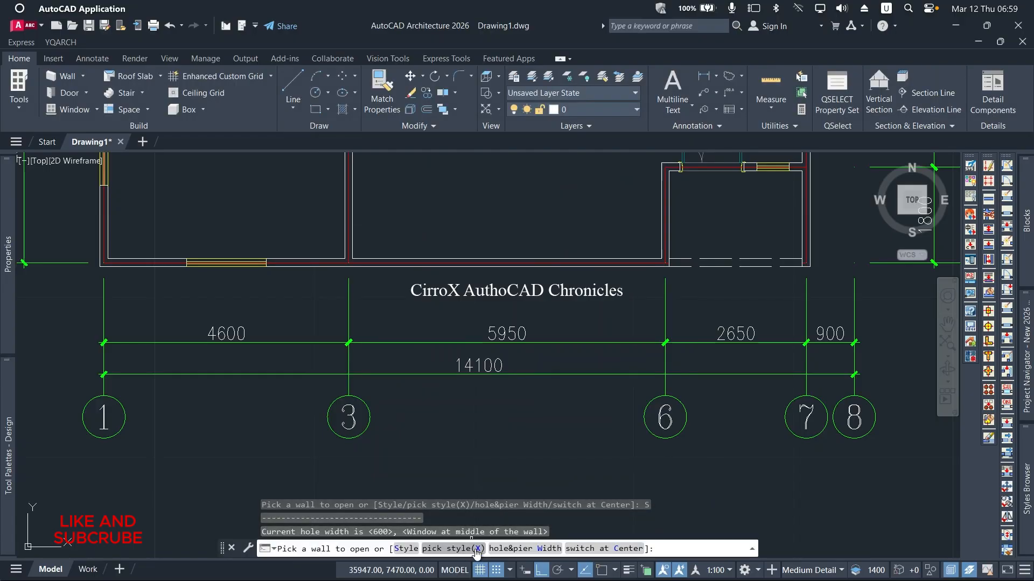
click(525, 548)
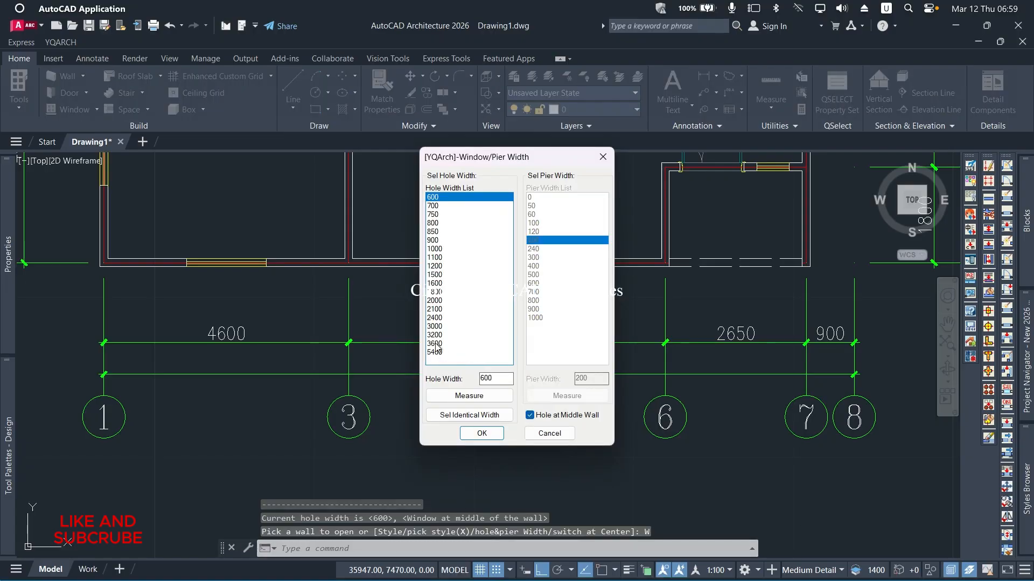
double_click(498, 379)
text(5000)
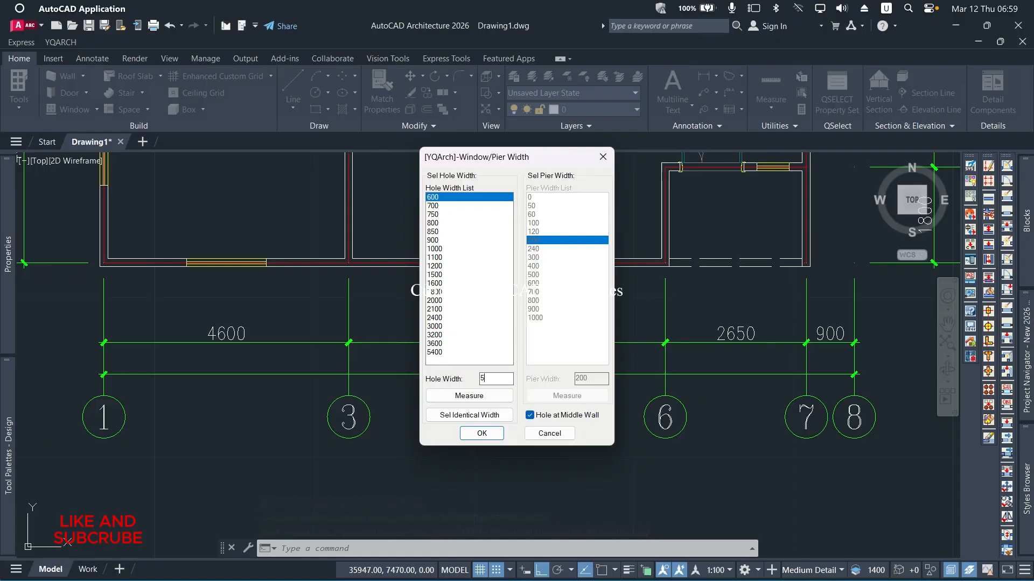
click(486, 428)
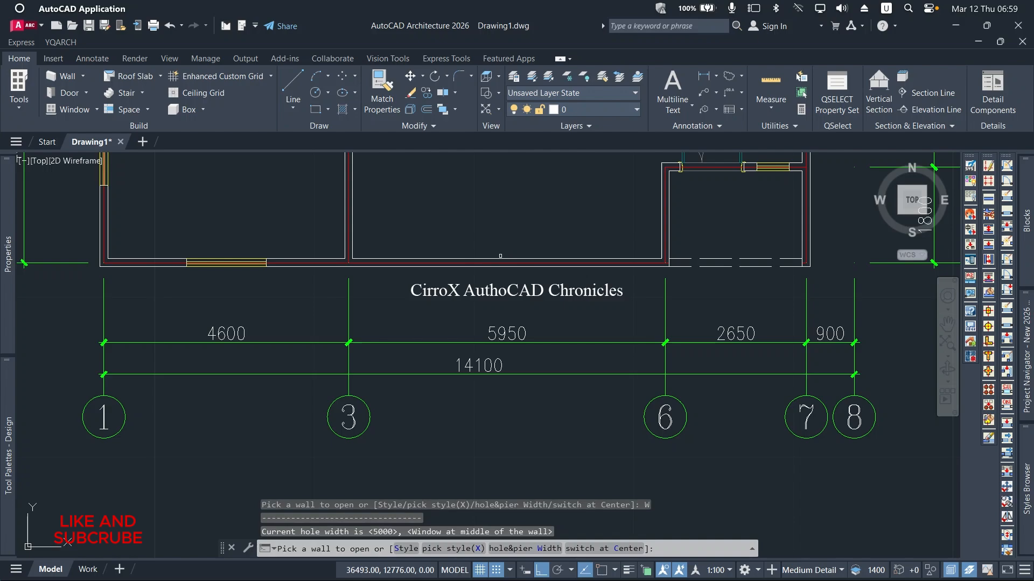
Insert the window in the middle of the axis A wall between axes 3 and 6
scroll(500, 260, up, 4)
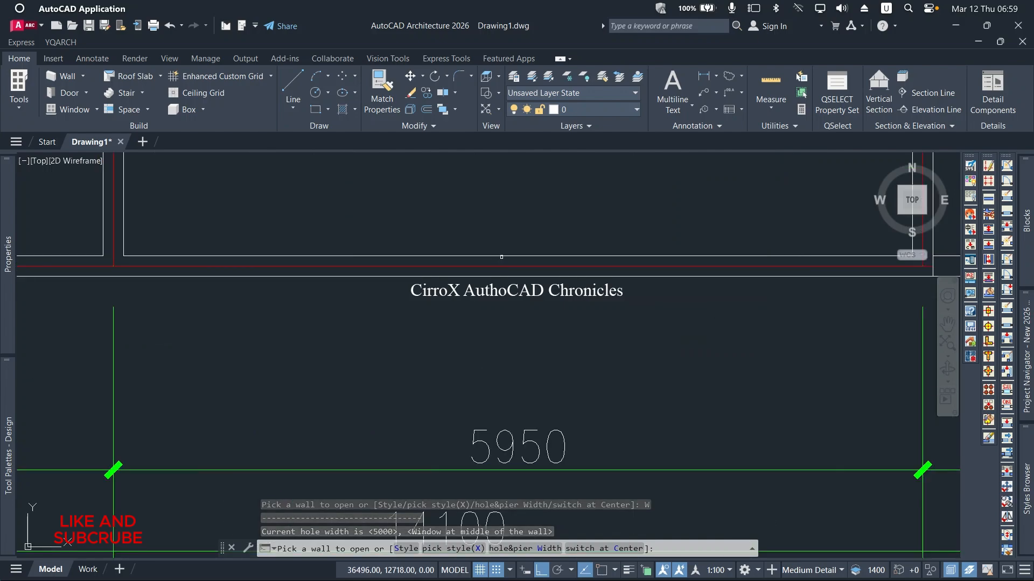
scroll(501, 257, down, 4)
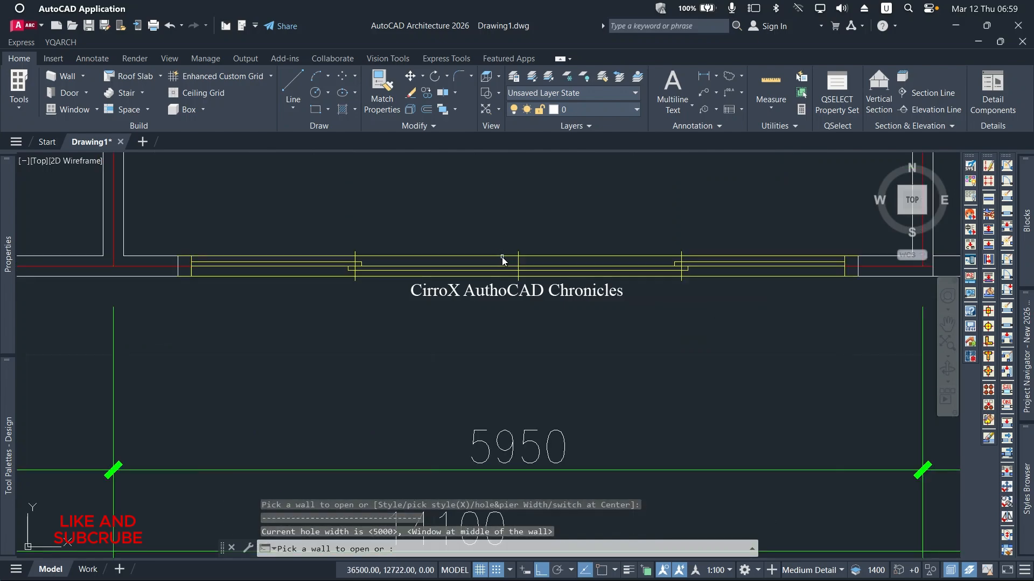
key(Escape)
key(Escape)
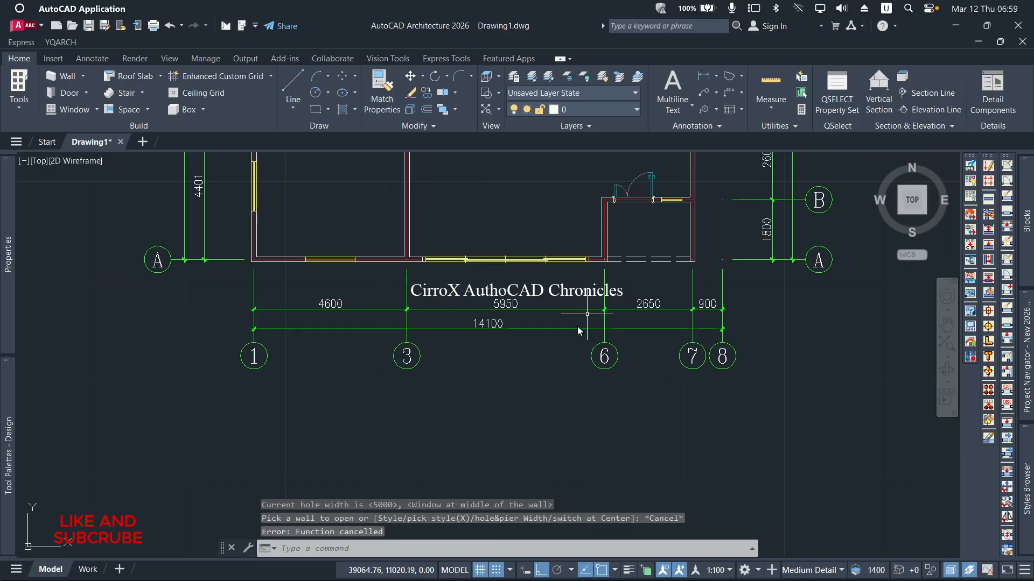
Arrange Living Room furniture in the area between axes 3 and 6, from the axis A wall up to the axis C wall's lower face
scroll(552, 356, down, 4)
scroll(536, 269, up, 3)
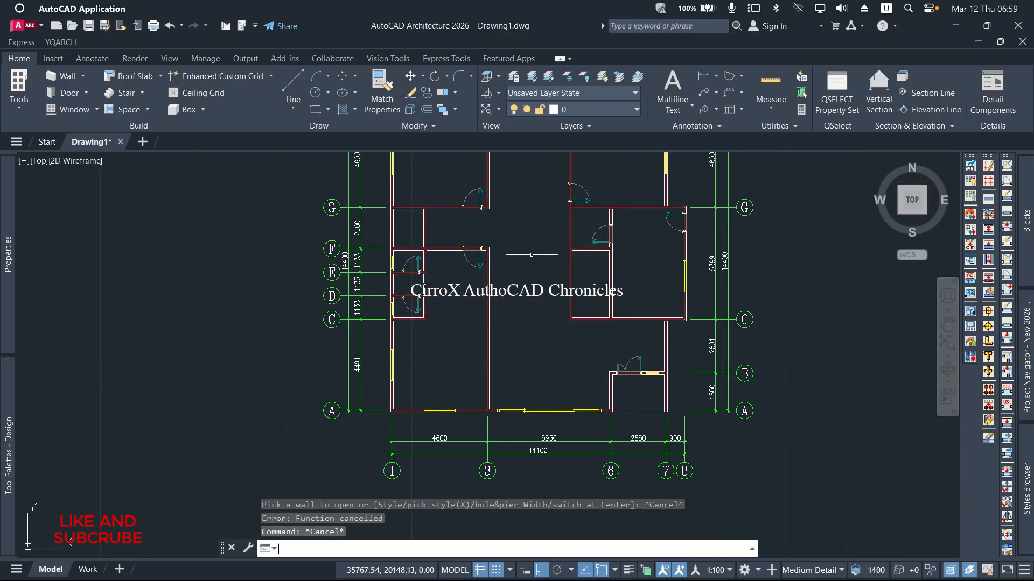
key(Return)
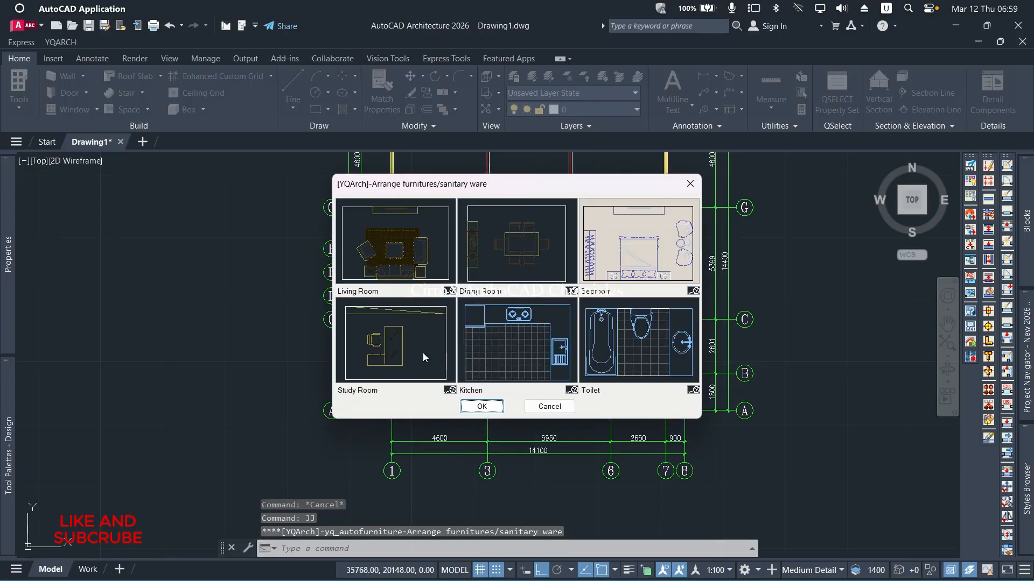
click(431, 249)
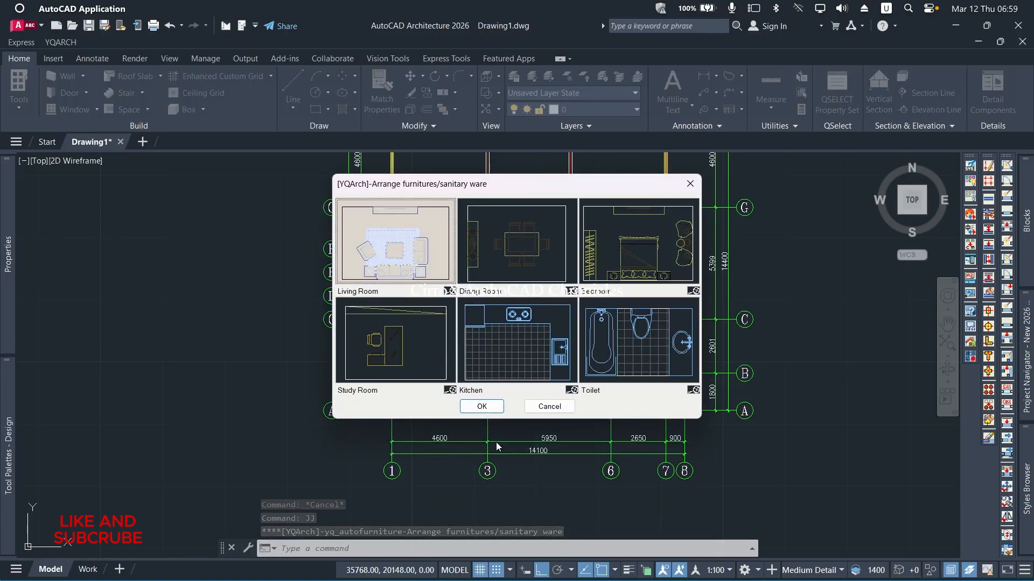
click(481, 406)
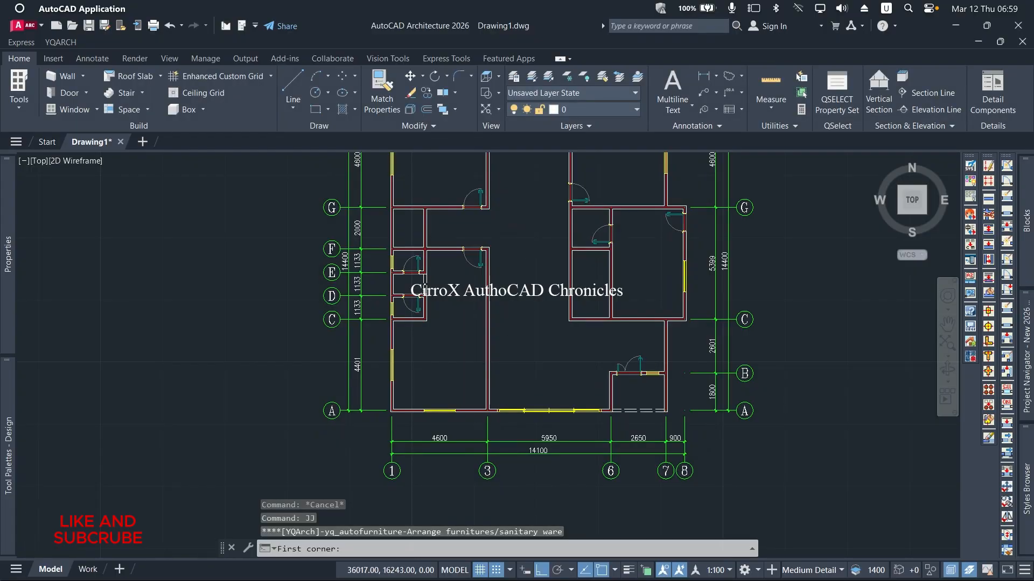
scroll(563, 334, up, 4)
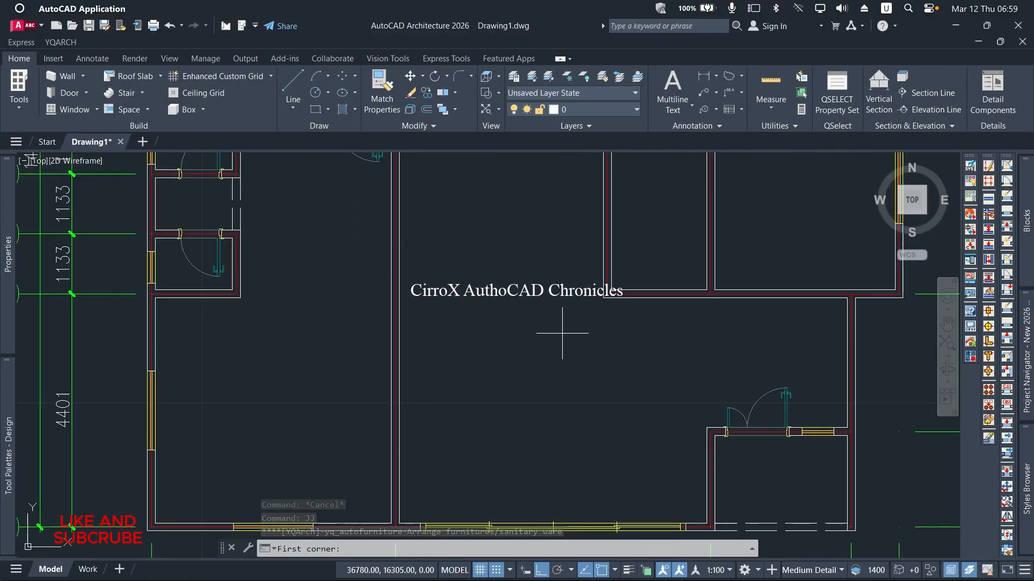
scroll(707, 523, up, 2)
click(707, 524)
scroll(706, 523, down, 4)
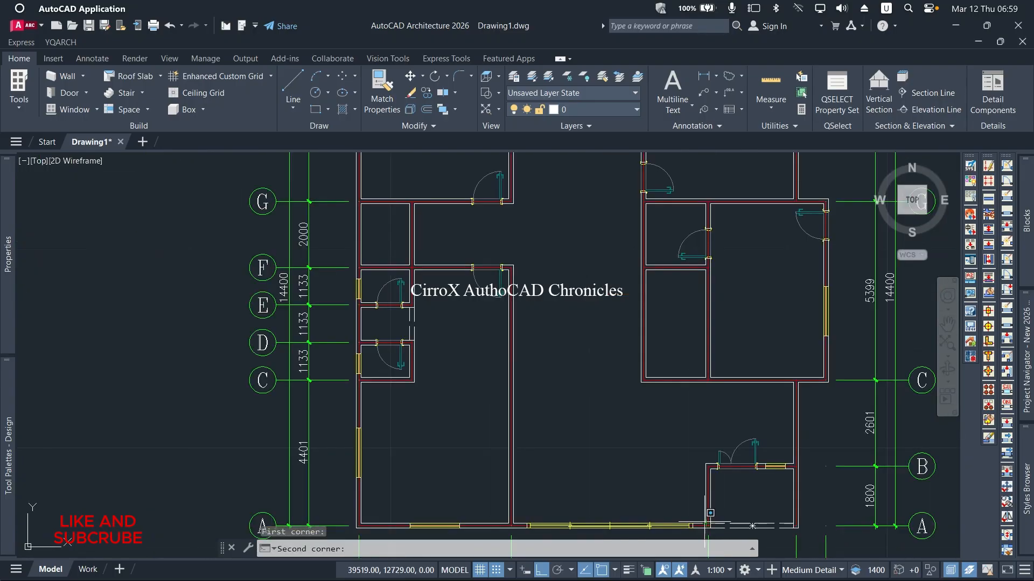
click(513, 383)
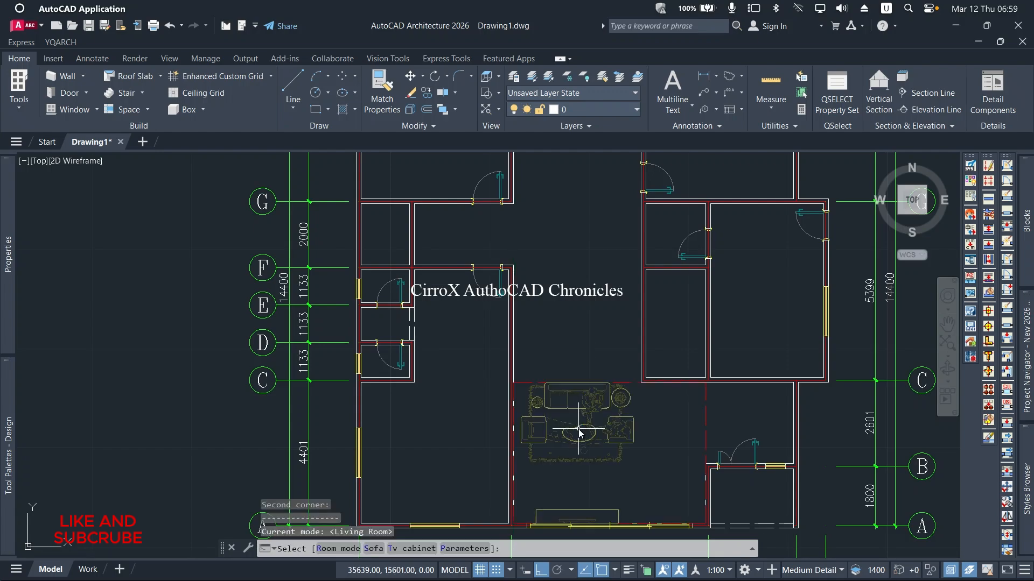
Place the living room furniture with the TV cabinet against the axis 3 wall and the sofa on the axis 6 side
scroll(578, 430, down, 2)
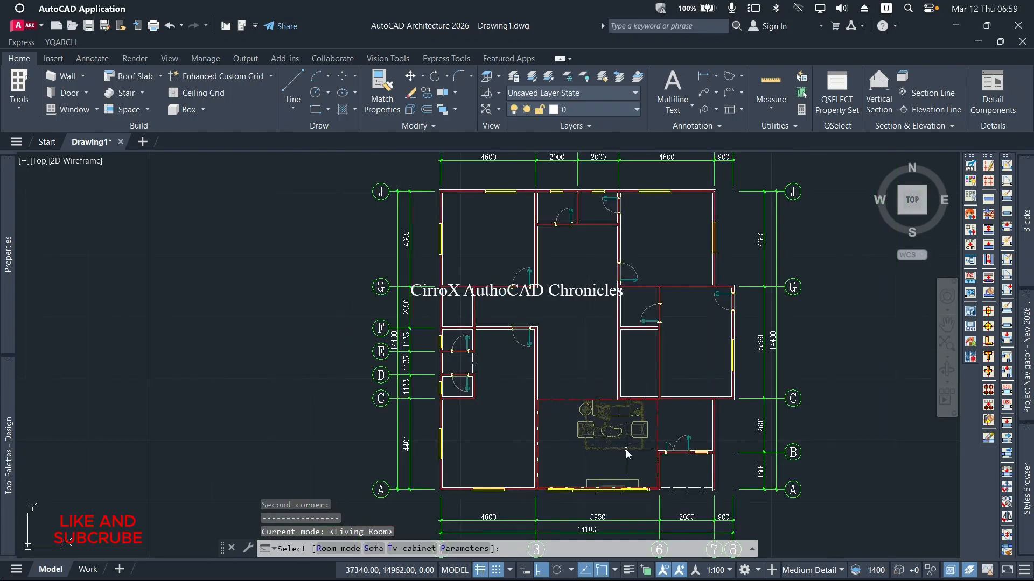
scroll(630, 450, up, 2)
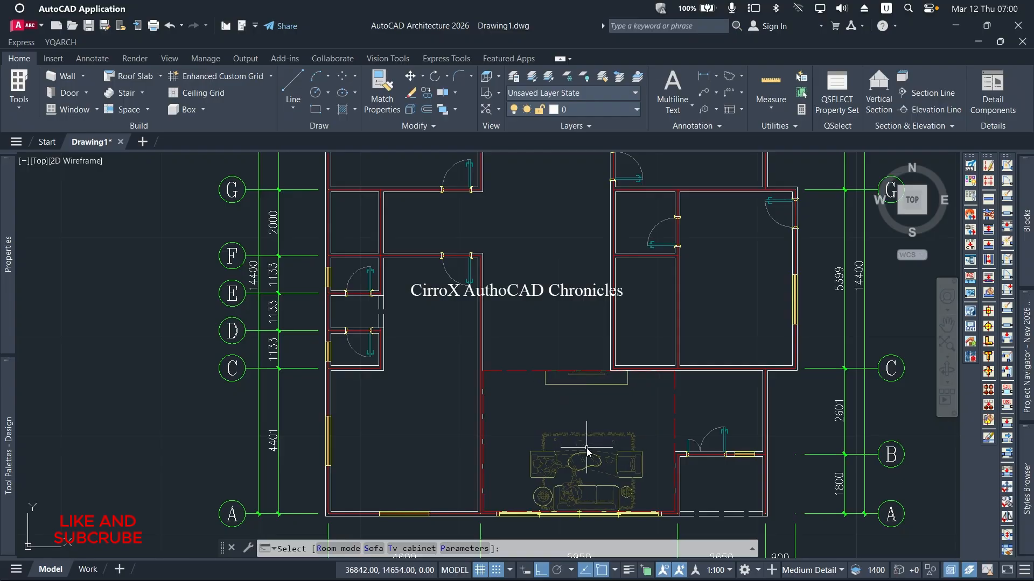
scroll(587, 445, up, 2)
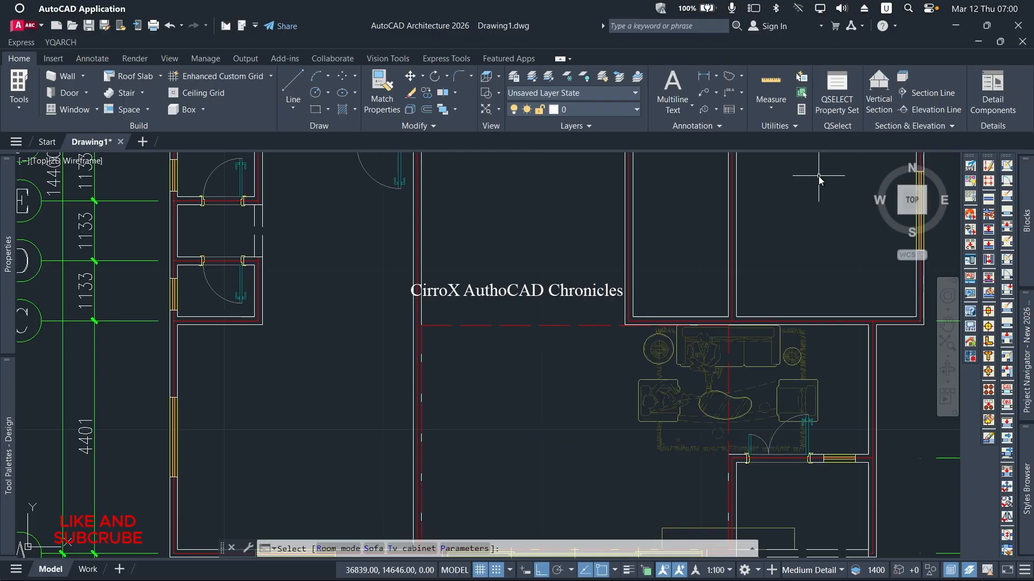
scroll(818, 173, down, 2)
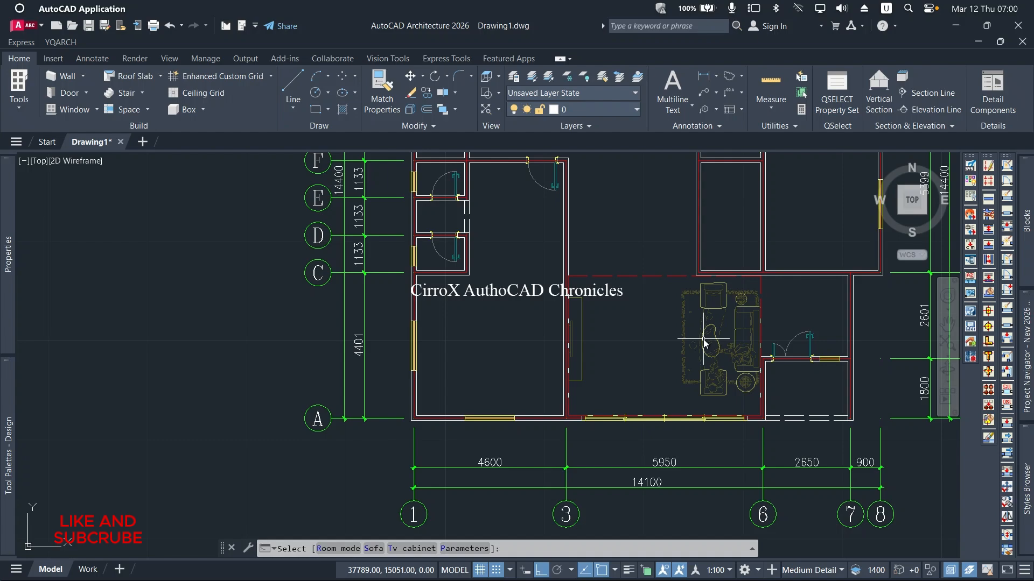
click(704, 343)
Define the furniture area between axes 1 and 3, from the axis C wall's lower face to the axis A wall's inner corner
scroll(708, 339, down, 2)
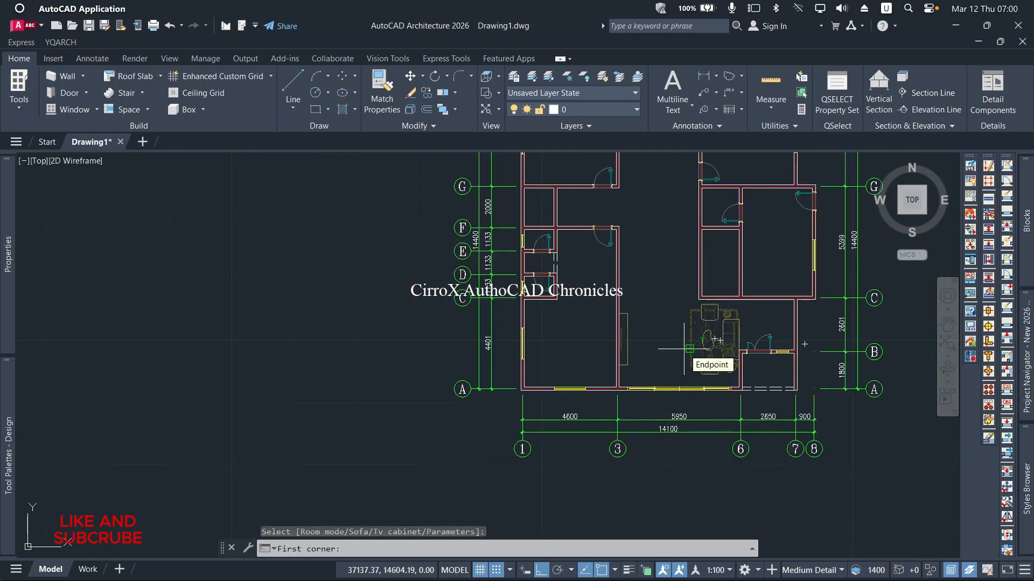
scroll(684, 349, down, 2)
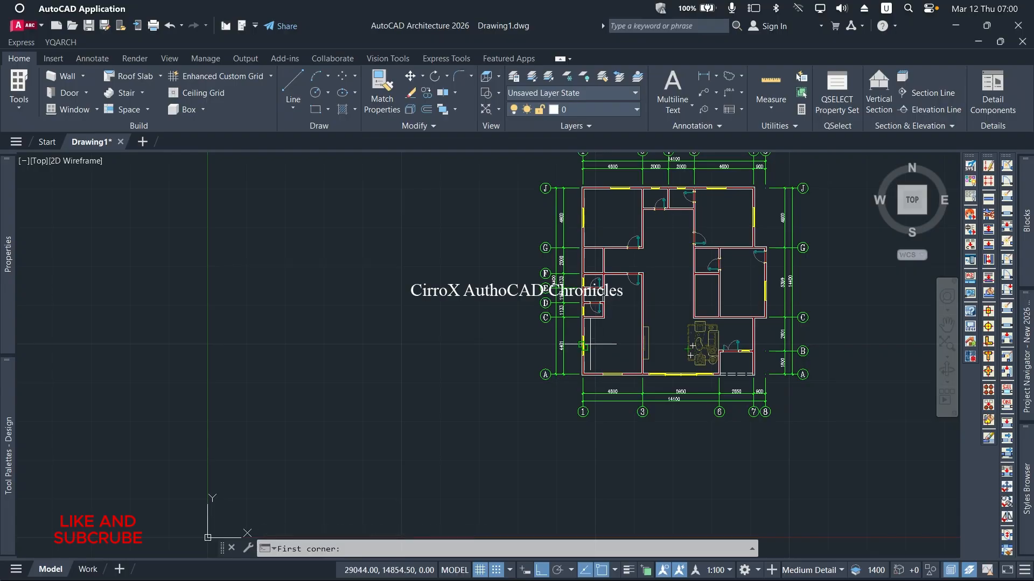
scroll(601, 350, up, 2)
scroll(599, 325, up, 2)
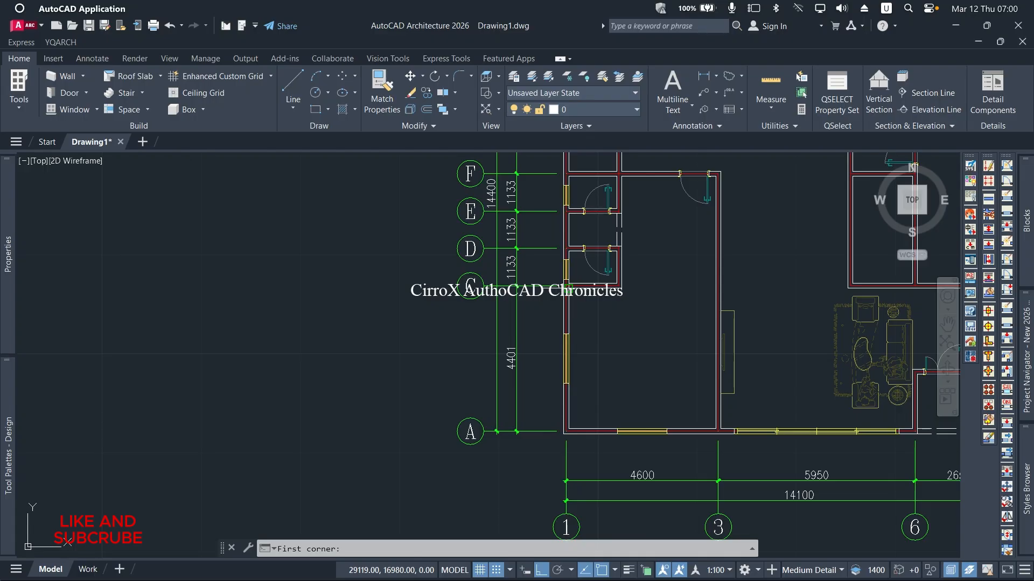
click(720, 430)
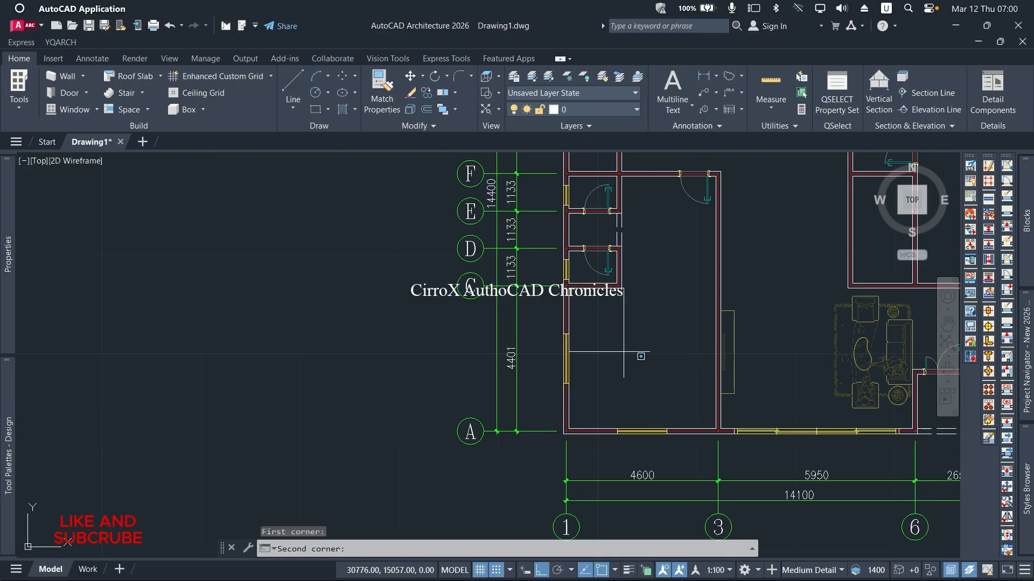
scroll(720, 429, up, 2)
click(710, 429)
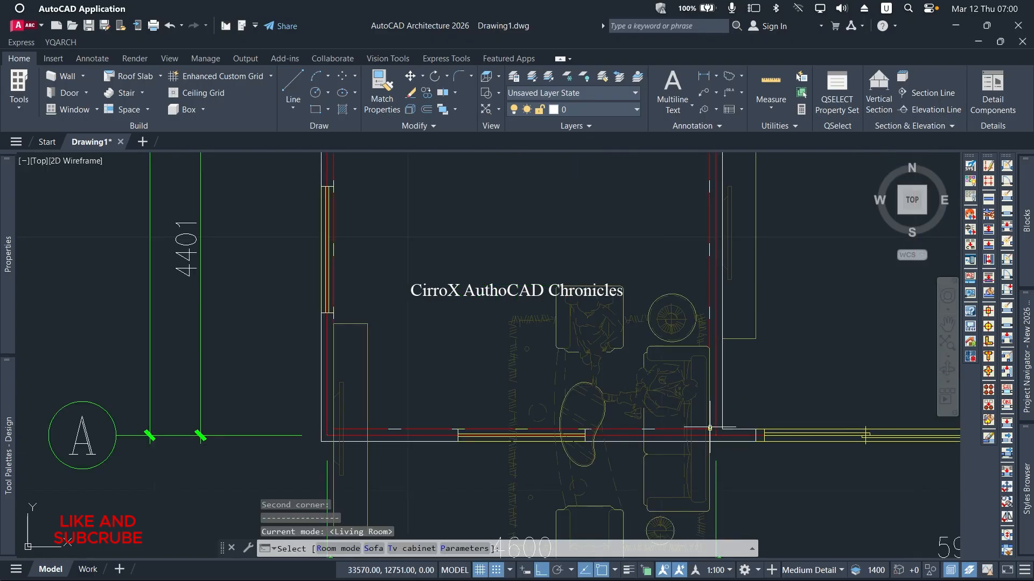
Switch the room mode to Bedroom and place the bed against the axis 1 wall, with the wardrobe along the axis A wall
scroll(681, 353, down, 2)
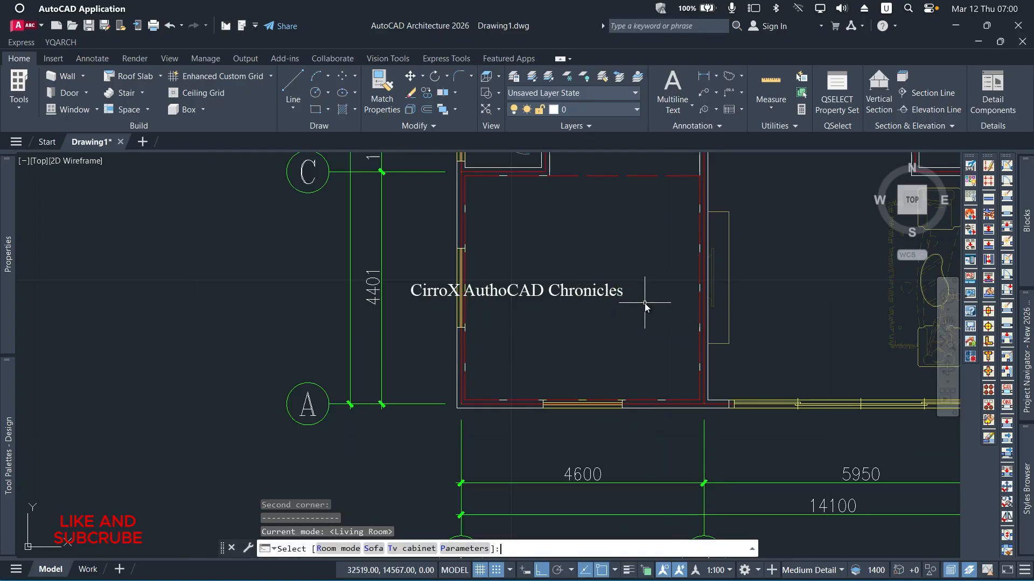
click(644, 303)
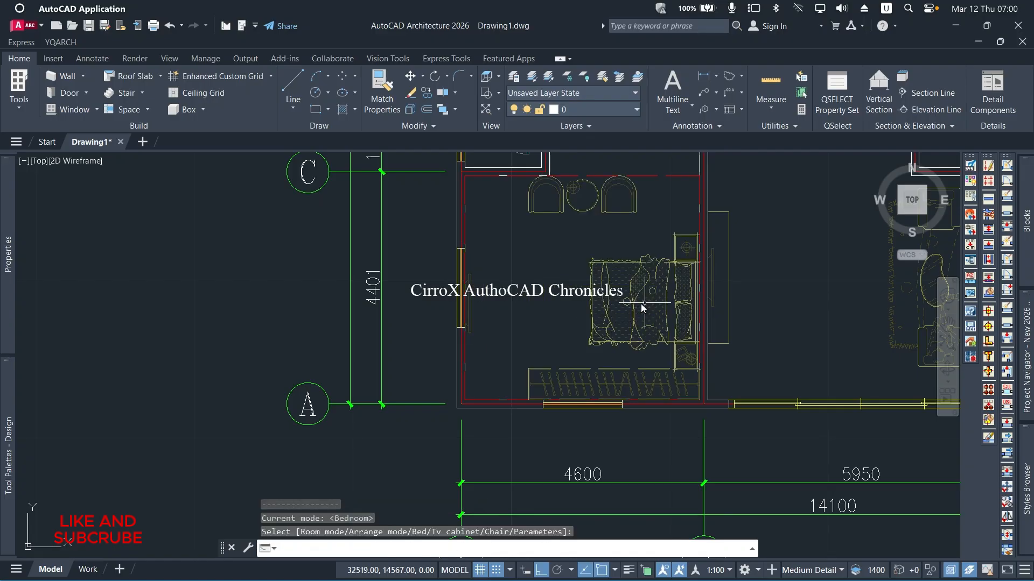
click(518, 292)
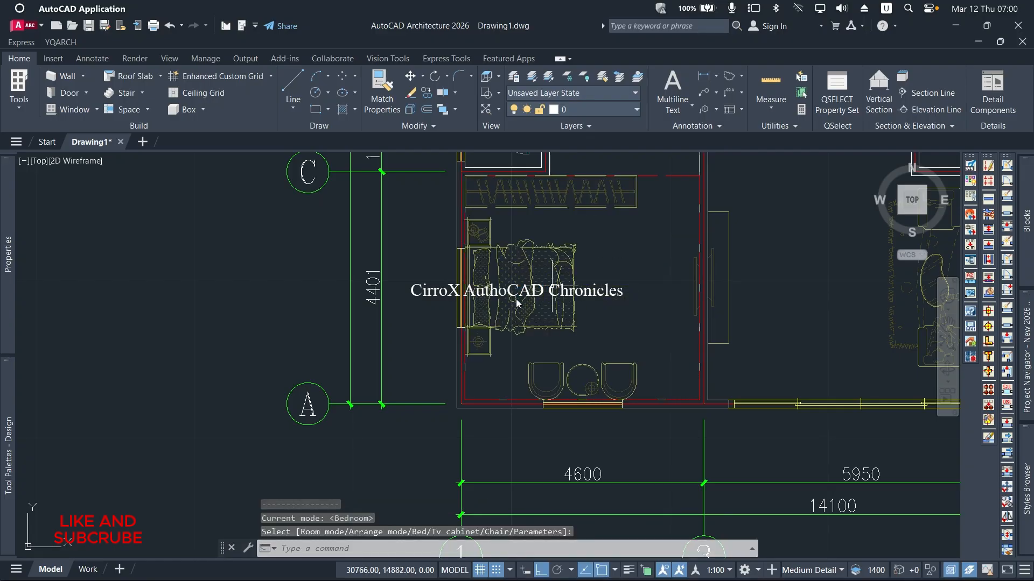
click(517, 304)
click(519, 315)
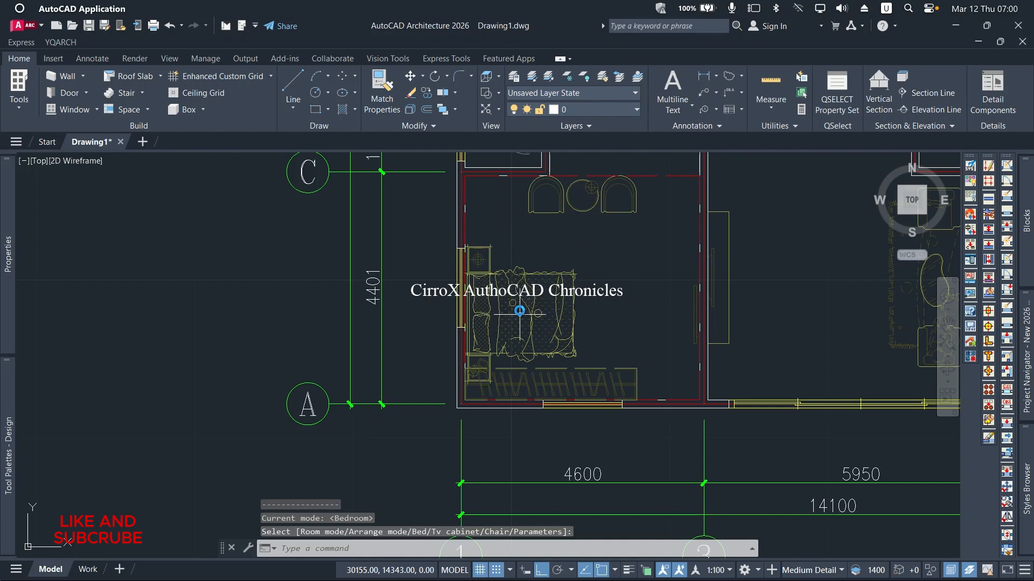
click(518, 298)
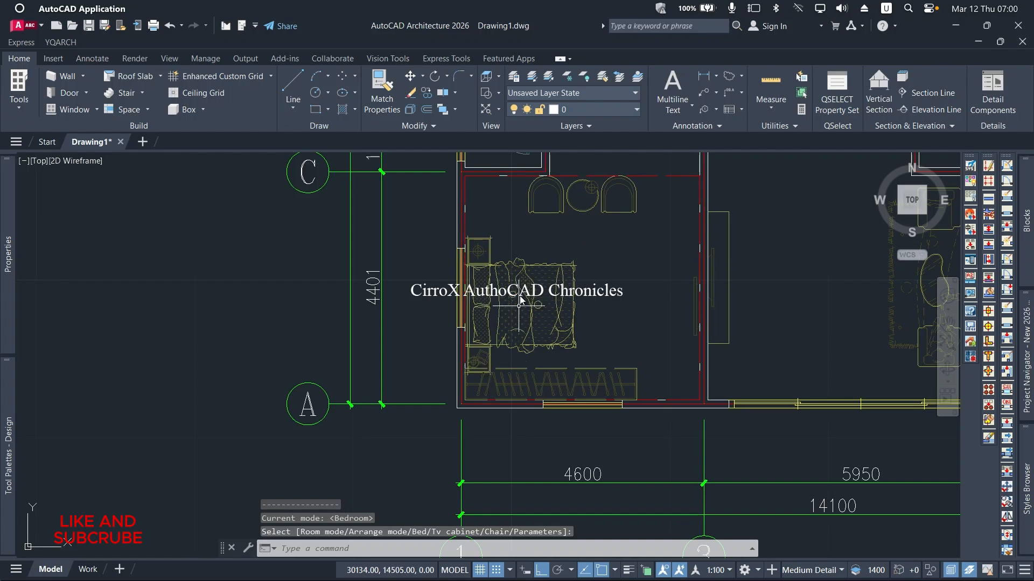
click(520, 288)
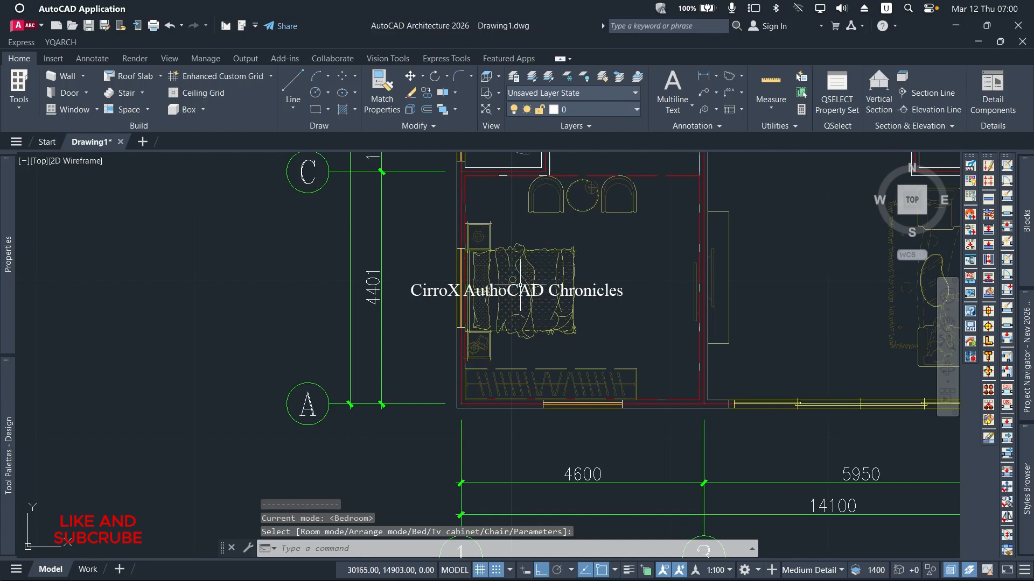
click(520, 286)
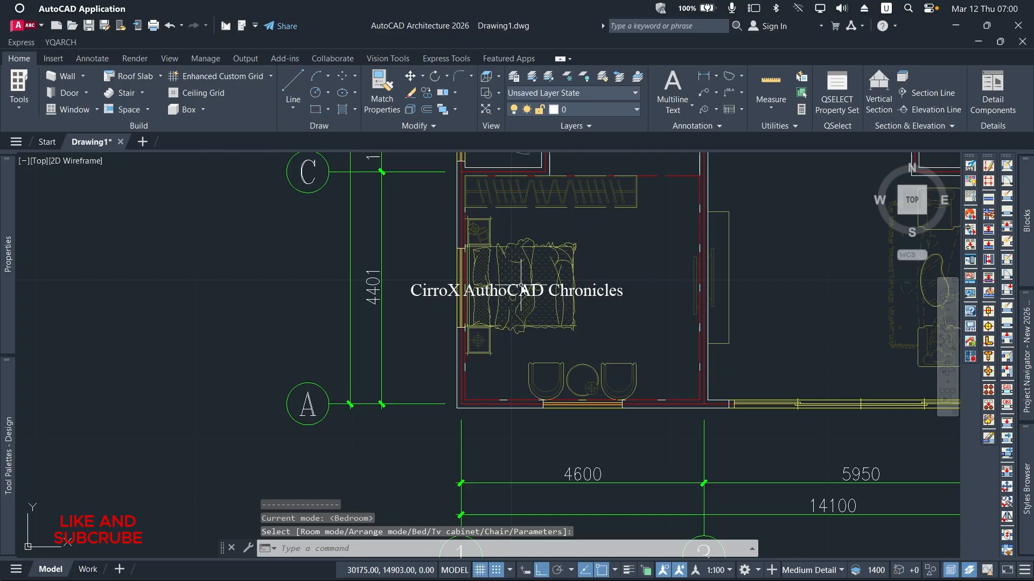
click(521, 285)
click(520, 287)
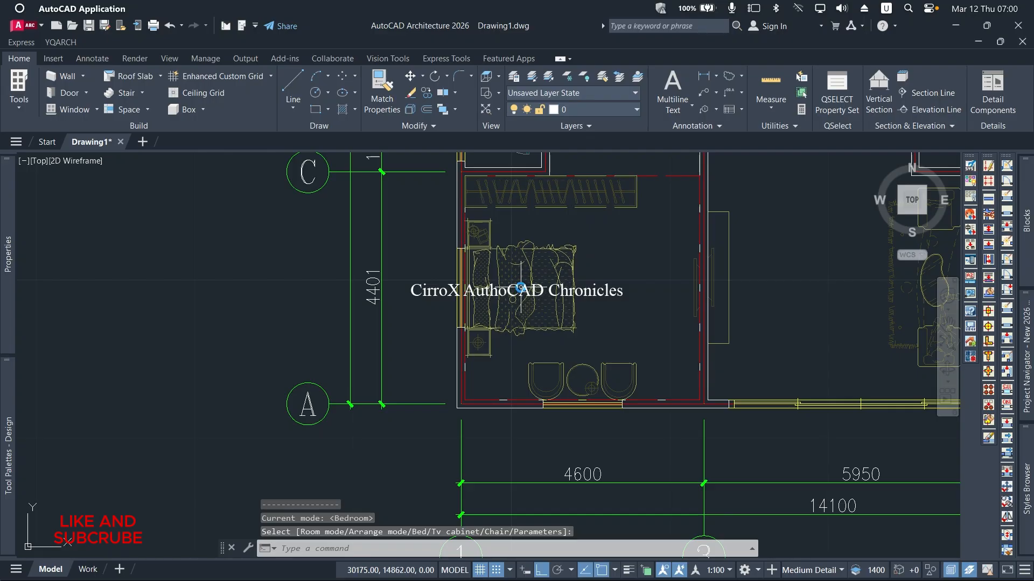
click(521, 289)
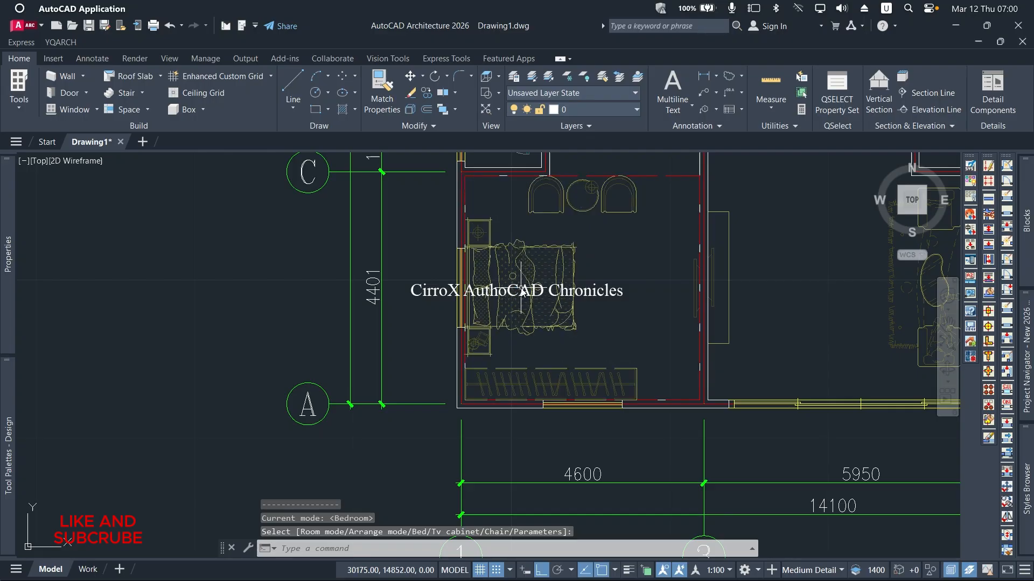
Arrange Bedroom furniture in the room between axes 1 and 3 and G and J, bed on the axis 1 wall, wardrobe along axis G
scroll(519, 291, down, 4)
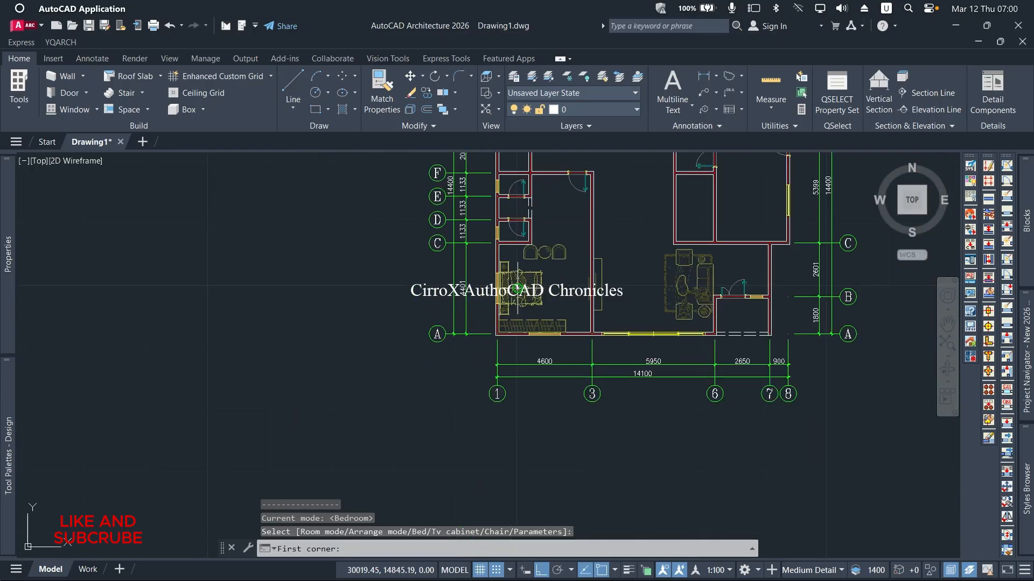
scroll(517, 289, down, 2)
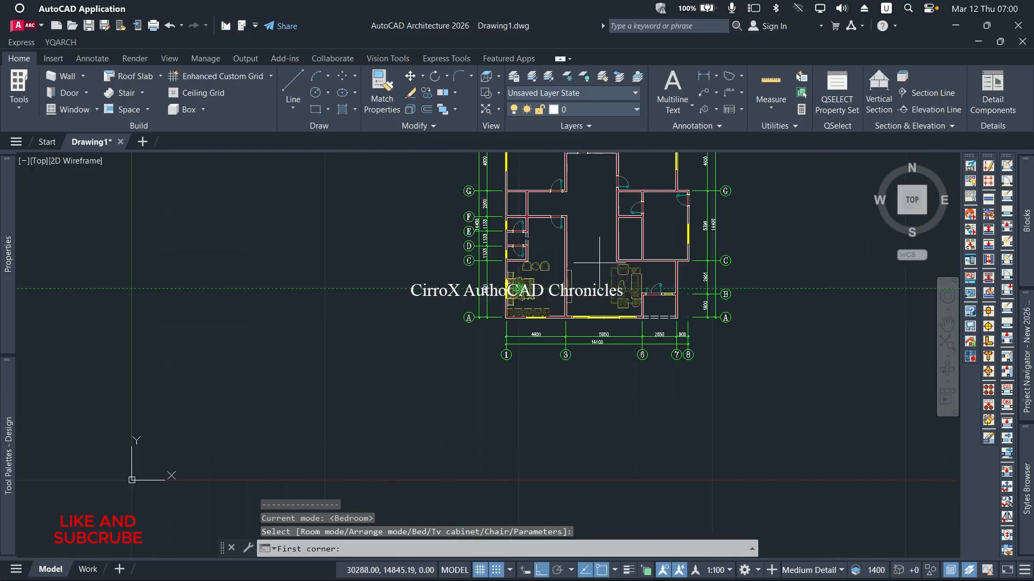
scroll(665, 274, down, 2)
scroll(586, 178, up, 8)
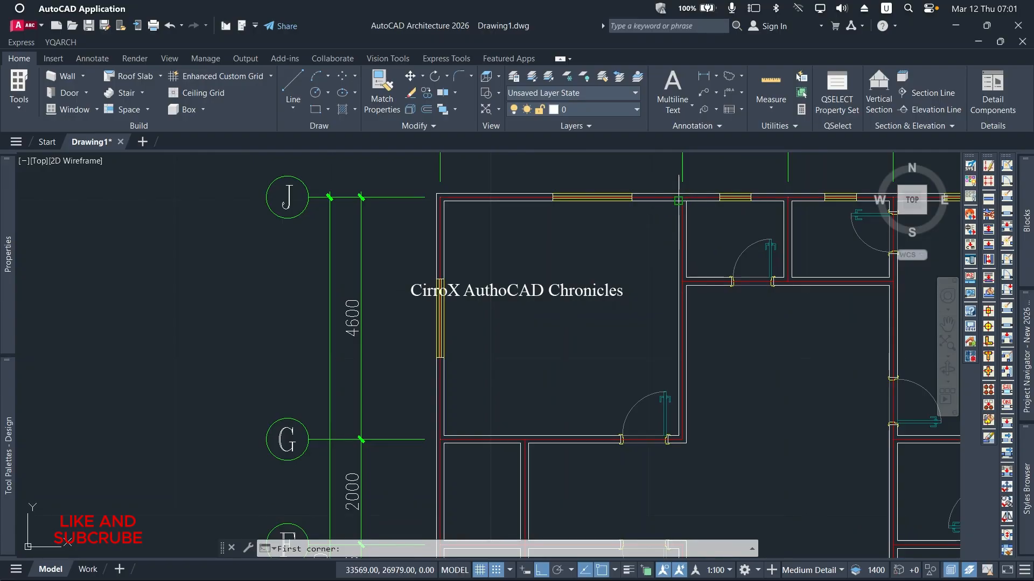
click(678, 201)
scroll(452, 449, up, 3)
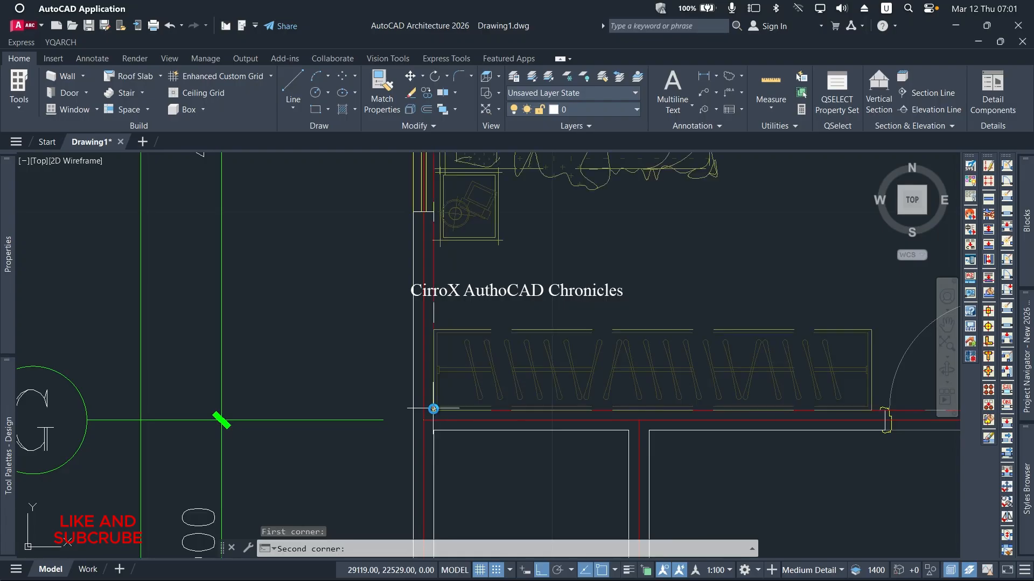
click(433, 409)
scroll(433, 409, down, 4)
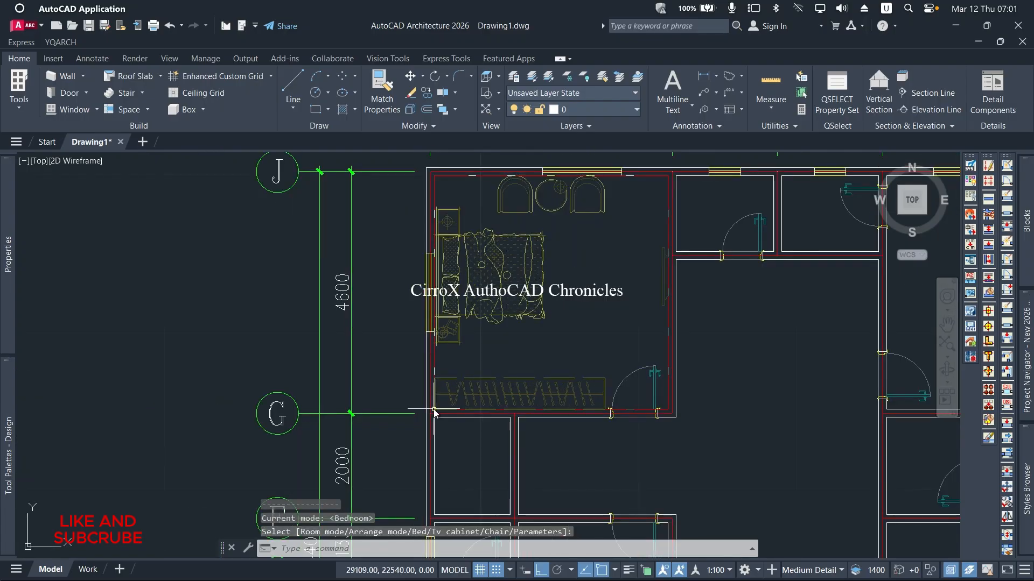
Define the bedroom furniture area between axes 5 and 7, from the inner corner at axis J to the opposite inner corner at axis G
scroll(474, 371, down, 2)
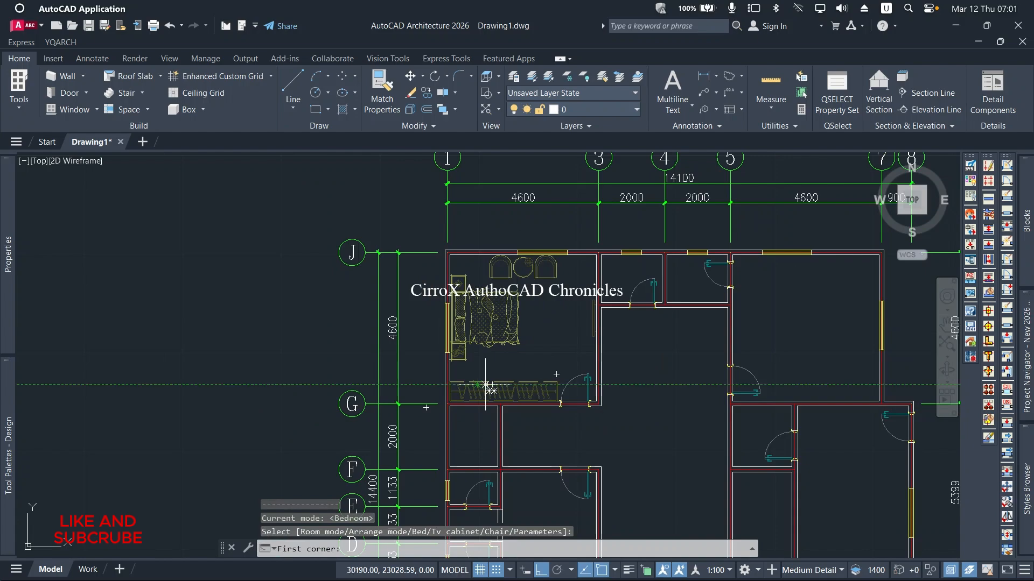
scroll(621, 372, down, 4)
scroll(713, 311, up, 4)
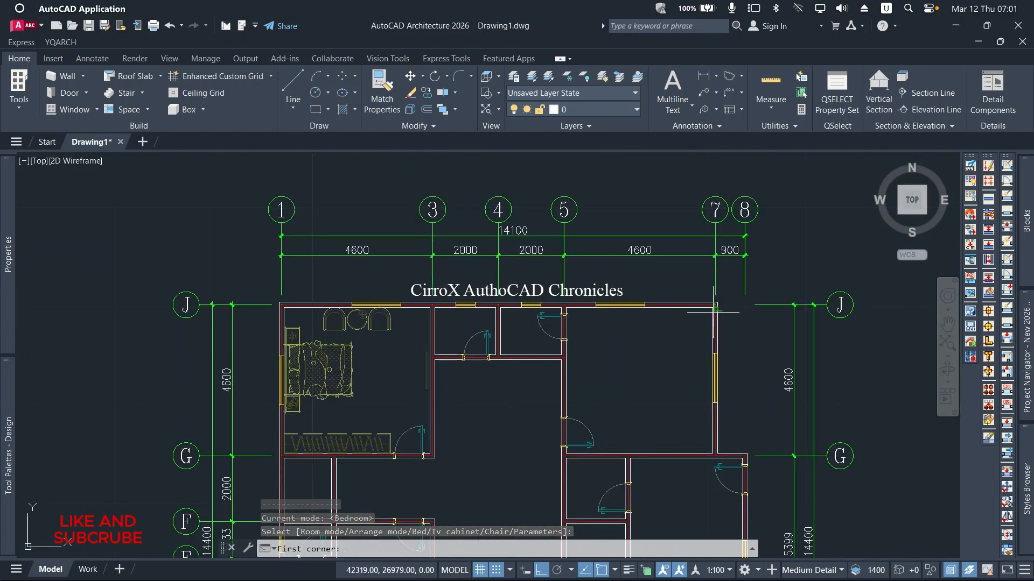
scroll(713, 311, up, 4)
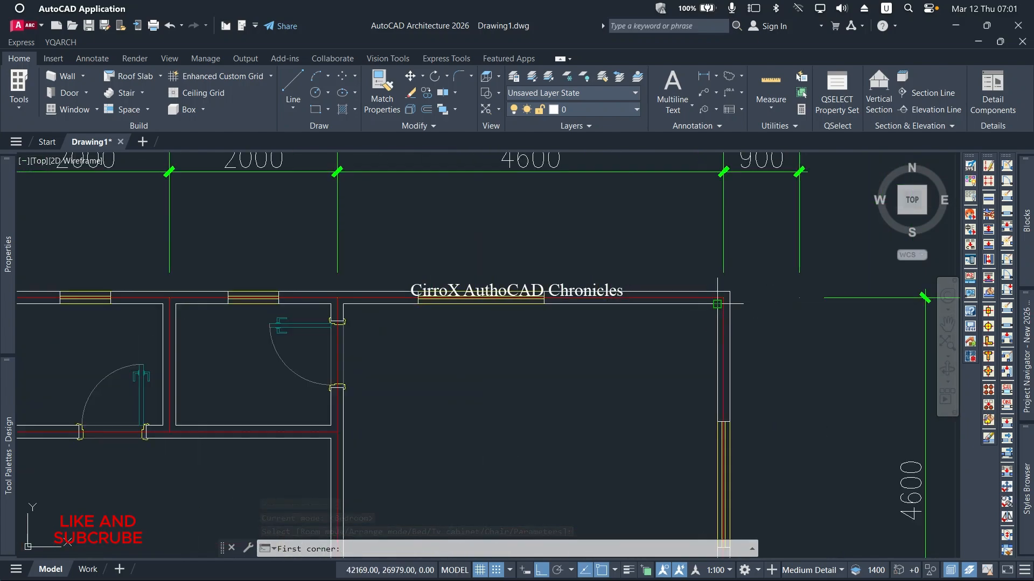
click(716, 304)
scroll(716, 304, down, 4)
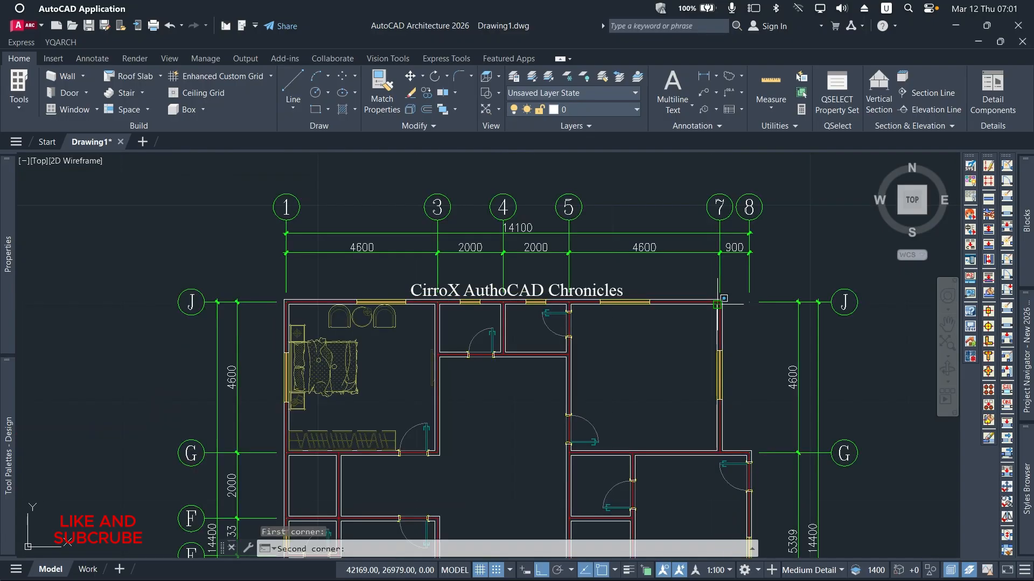
scroll(576, 455, up, 4)
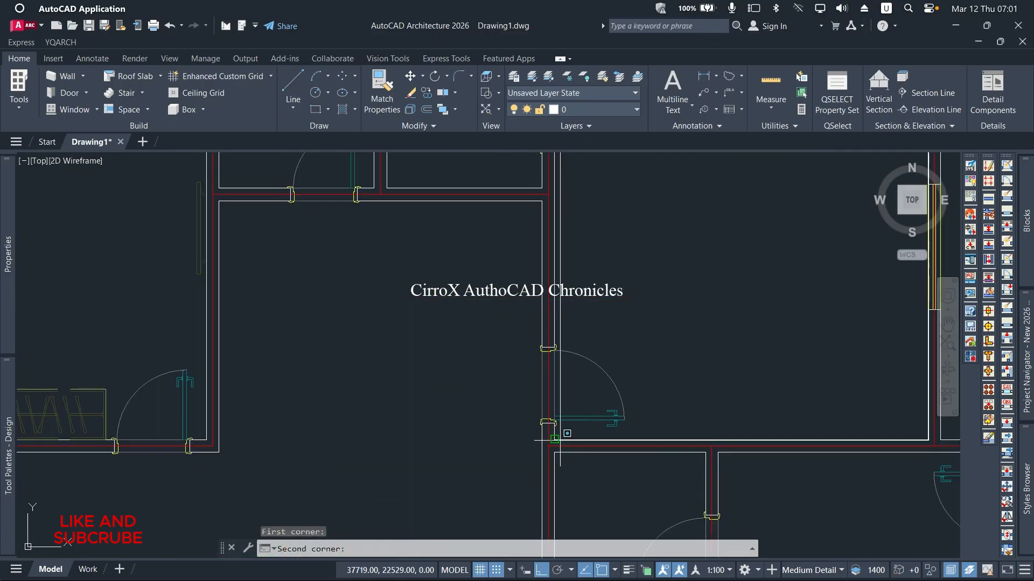
click(555, 439)
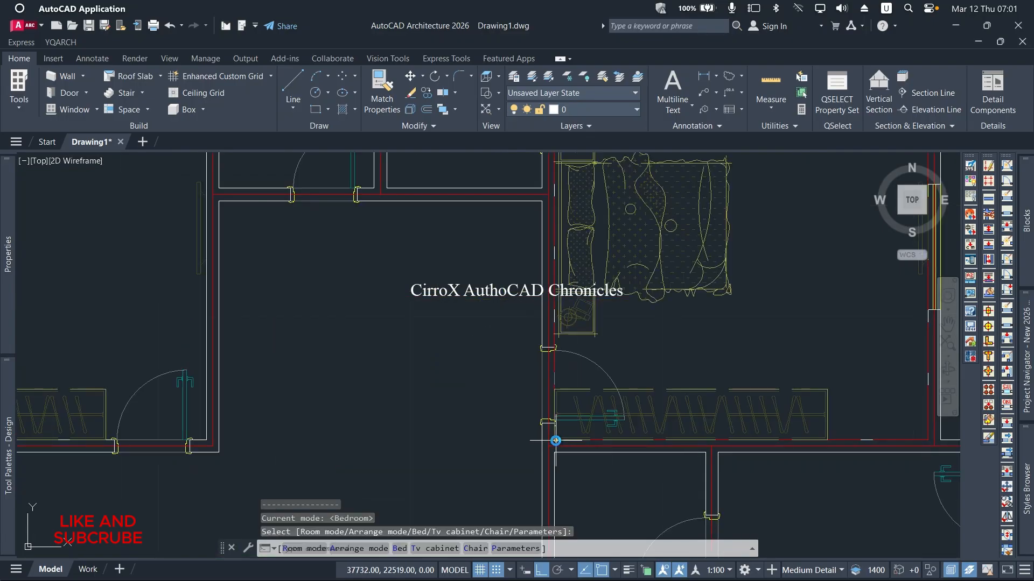
Place the bedroom set with the bed against the axis 7 wall, the wardrobe along axis J and the chairs along axis G
scroll(556, 440, down, 2)
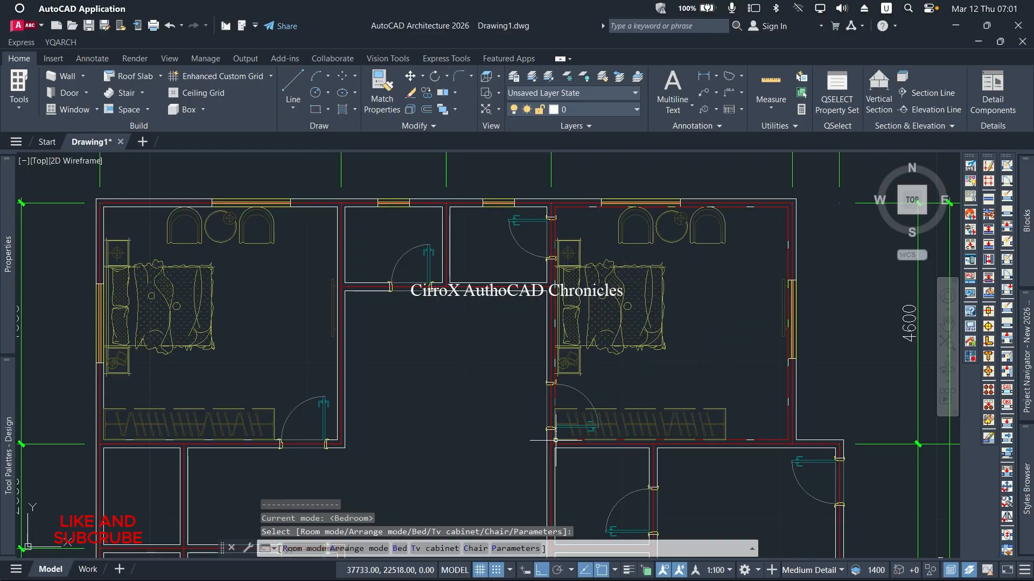
click(767, 328)
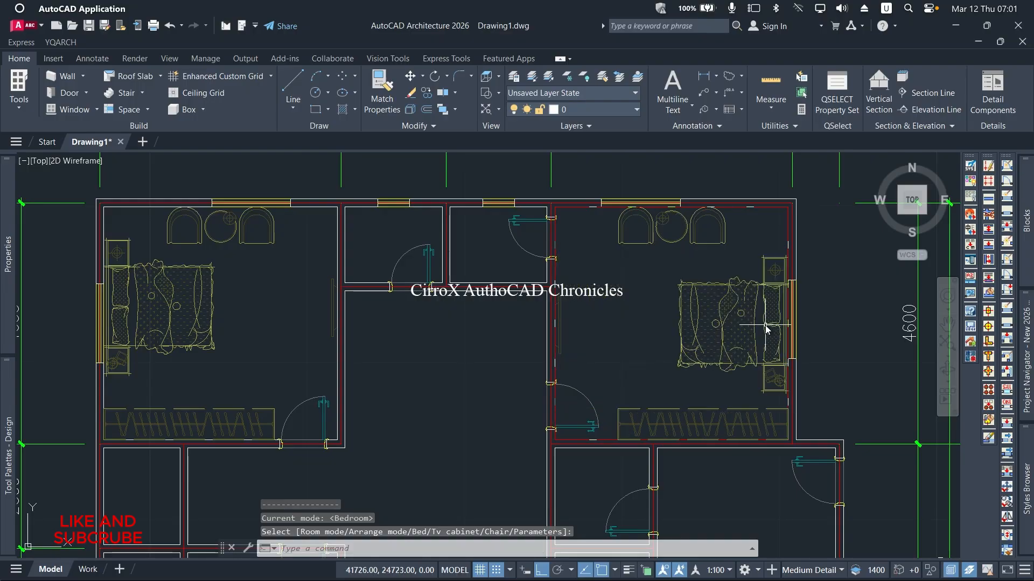
click(766, 319)
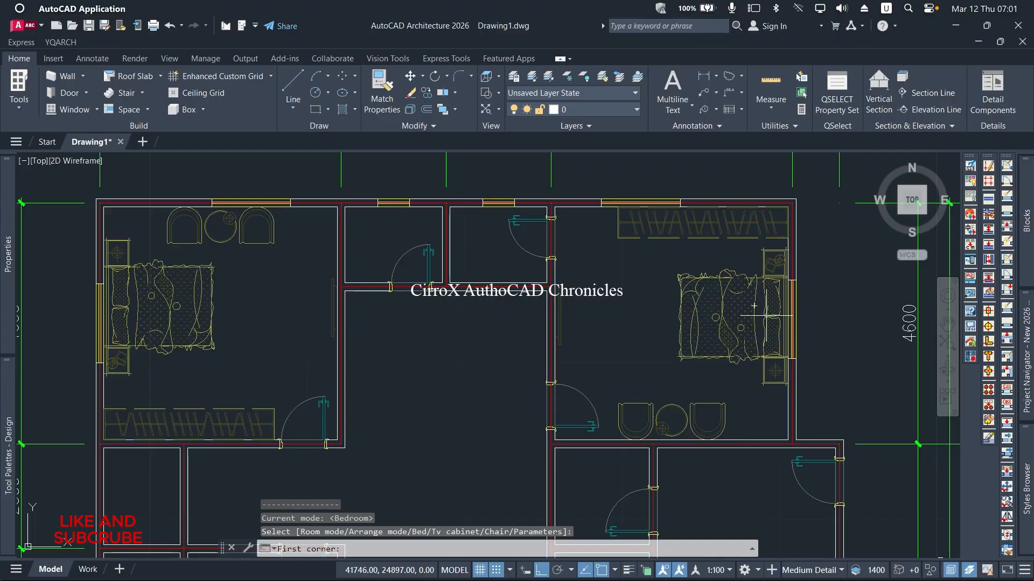
scroll(767, 320, down, 5)
scroll(697, 428, down, 1)
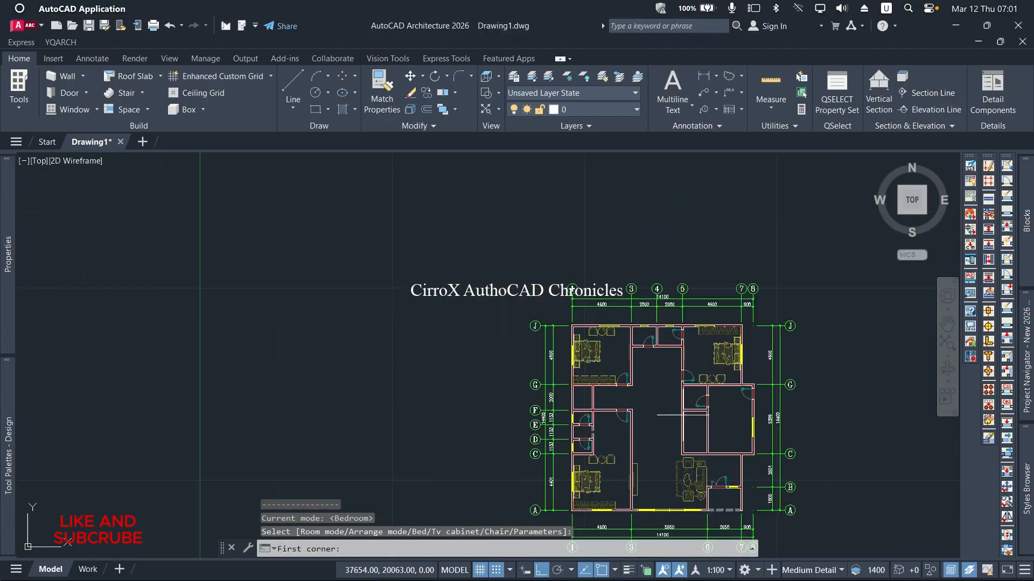
scroll(723, 443, up, 3)
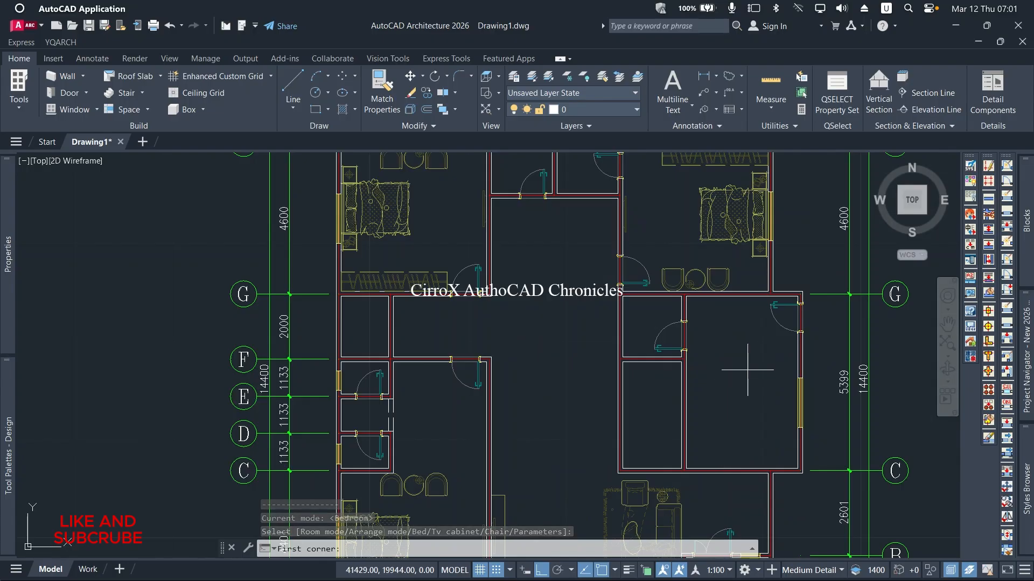
scroll(690, 310, up, 5)
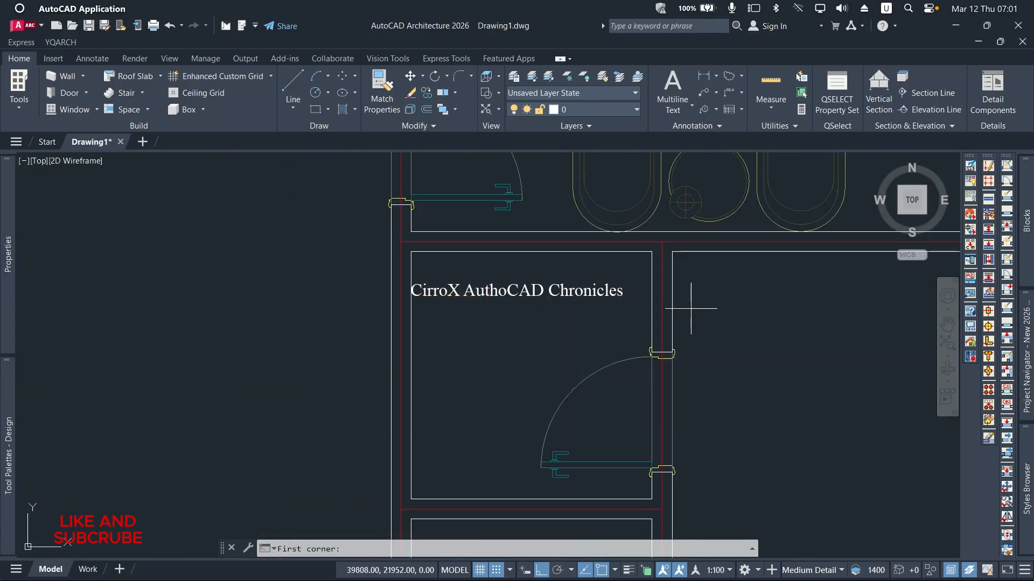
click(678, 244)
scroll(681, 246, down, 5)
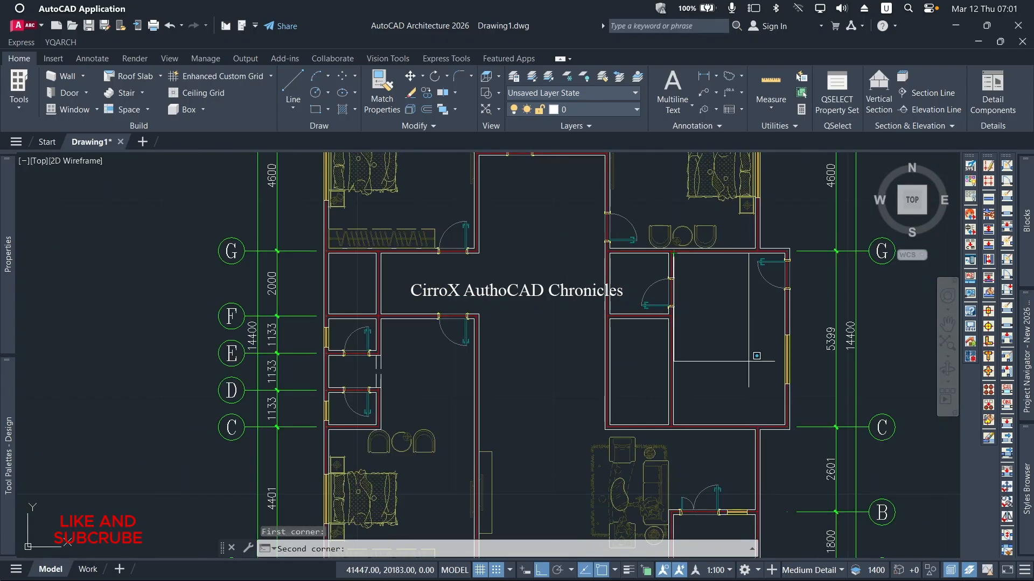
scroll(792, 428, up, 5)
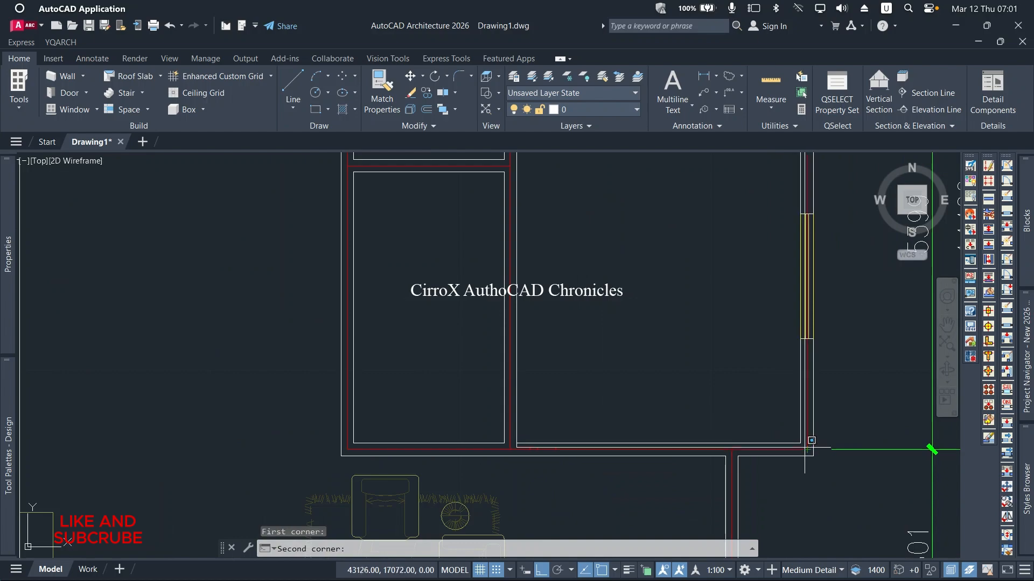
click(799, 442)
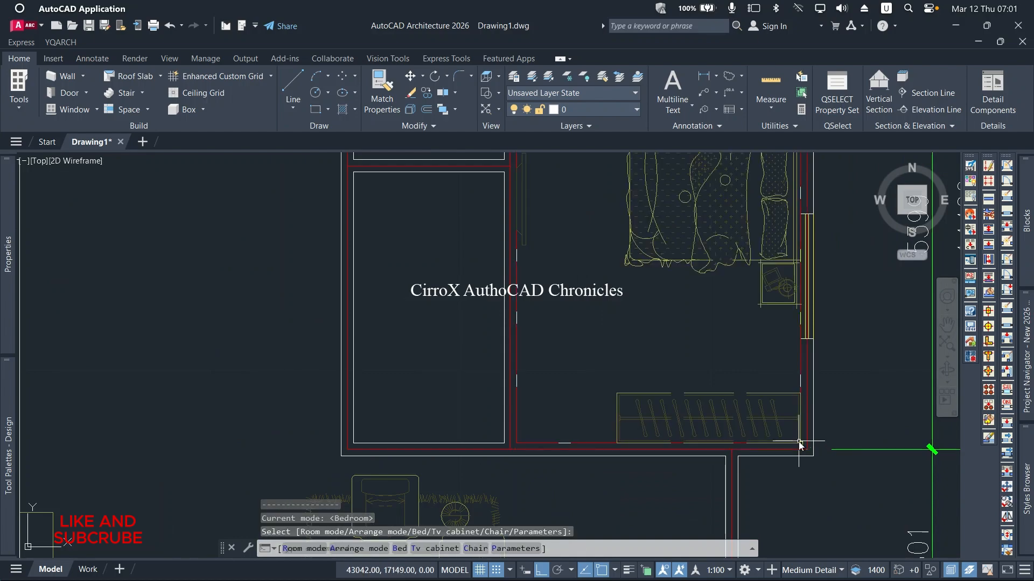
key(Return)
key(Return)
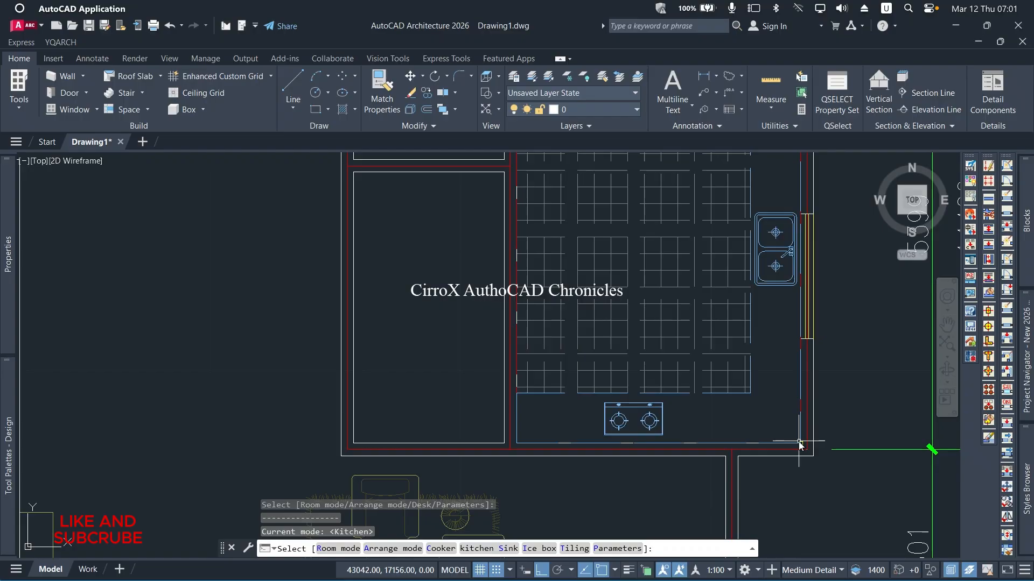
scroll(799, 445, down, 2)
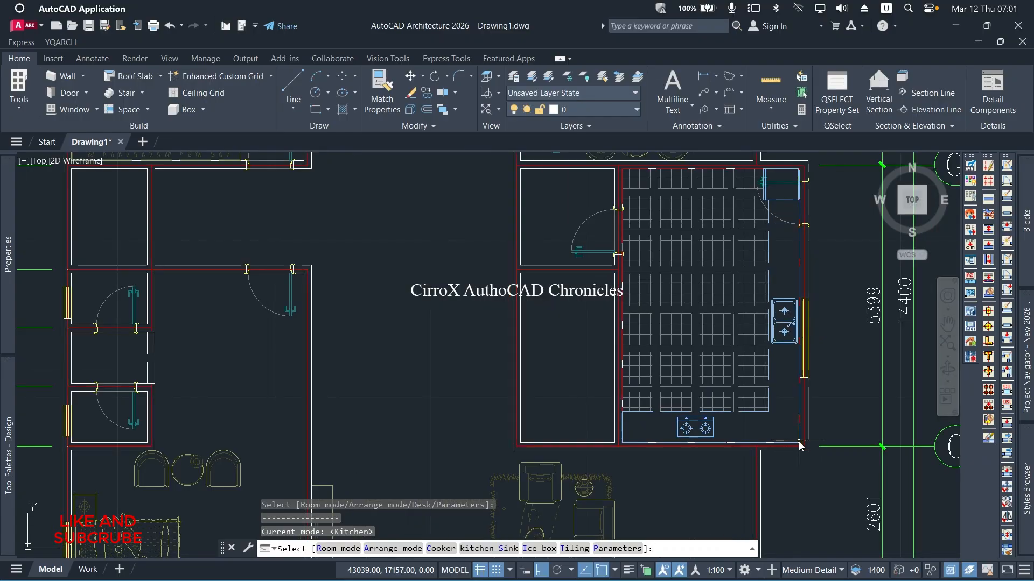
key(Escape)
key(Escape)
key(Escape)
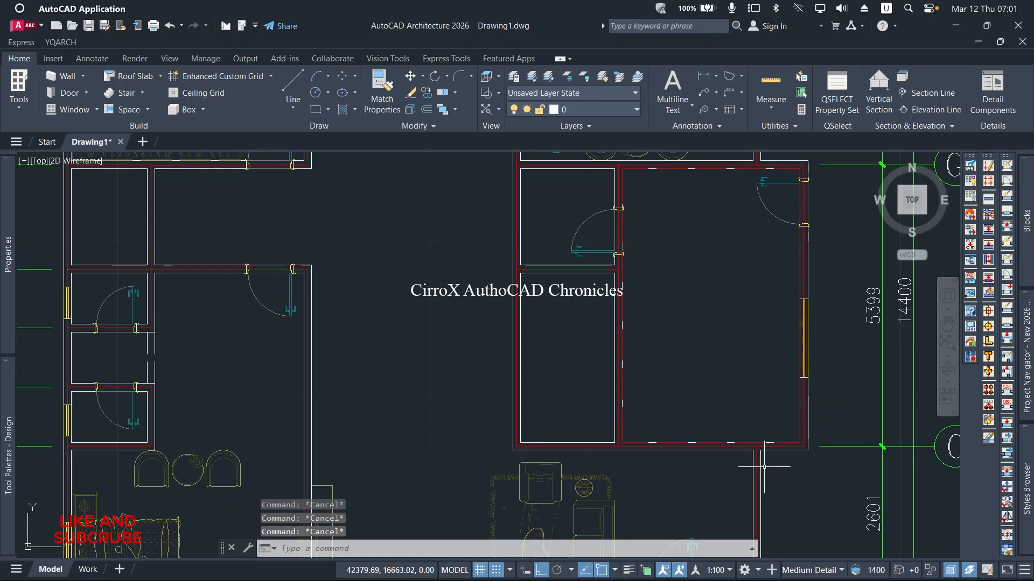
scroll(669, 425, up, 3)
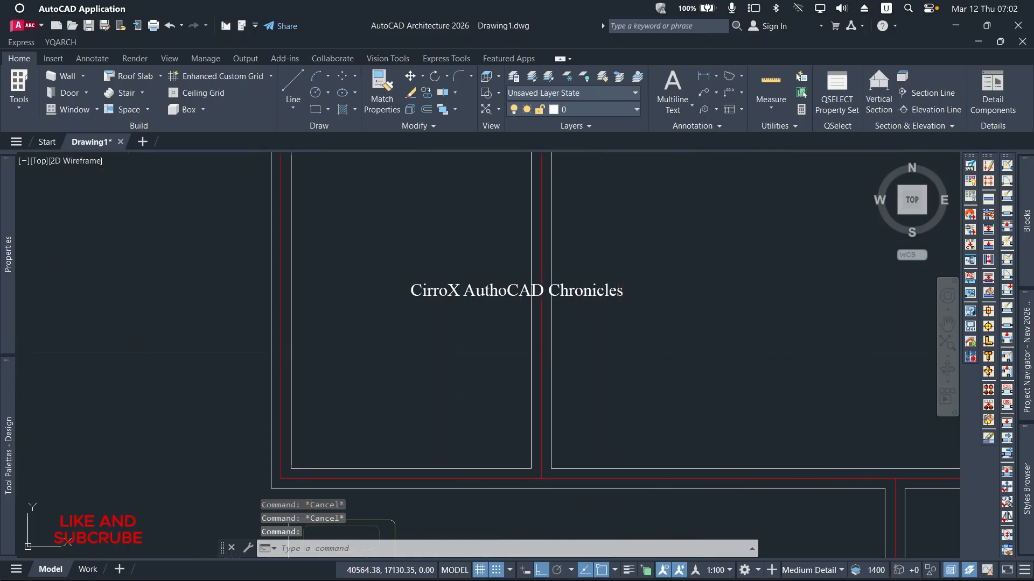
key(Delete)
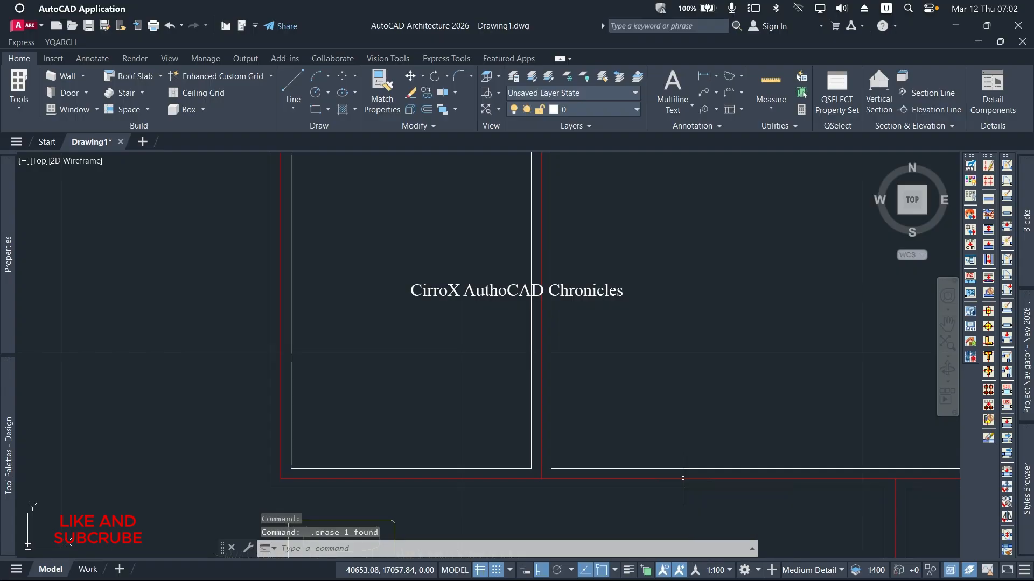
Start a Kitchen furniture arrangement between axes 6 and 8, from the inner corner at axes 6 and C to the axis 8 door jamb
text(JJ)
key(Return)
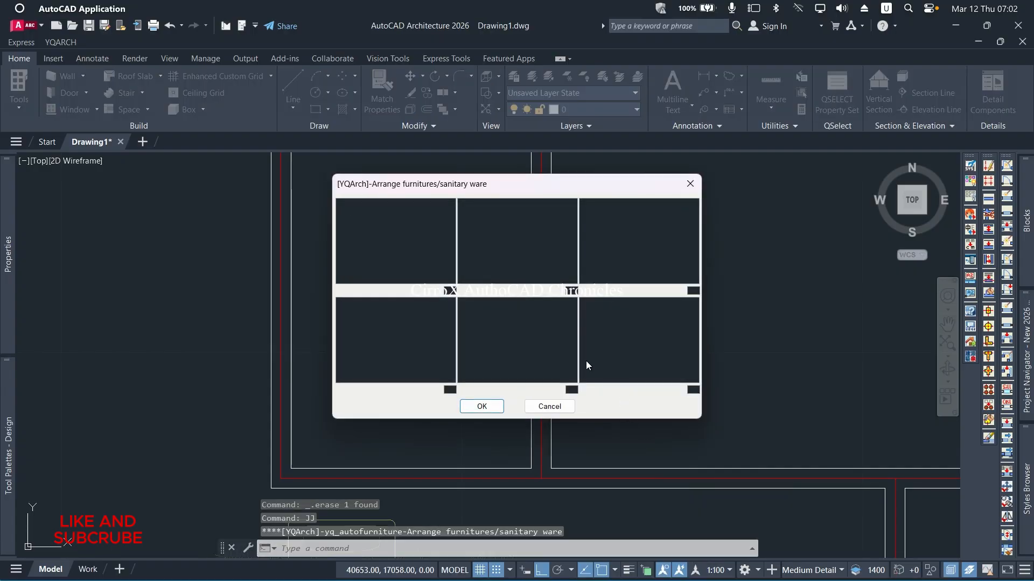
click(536, 358)
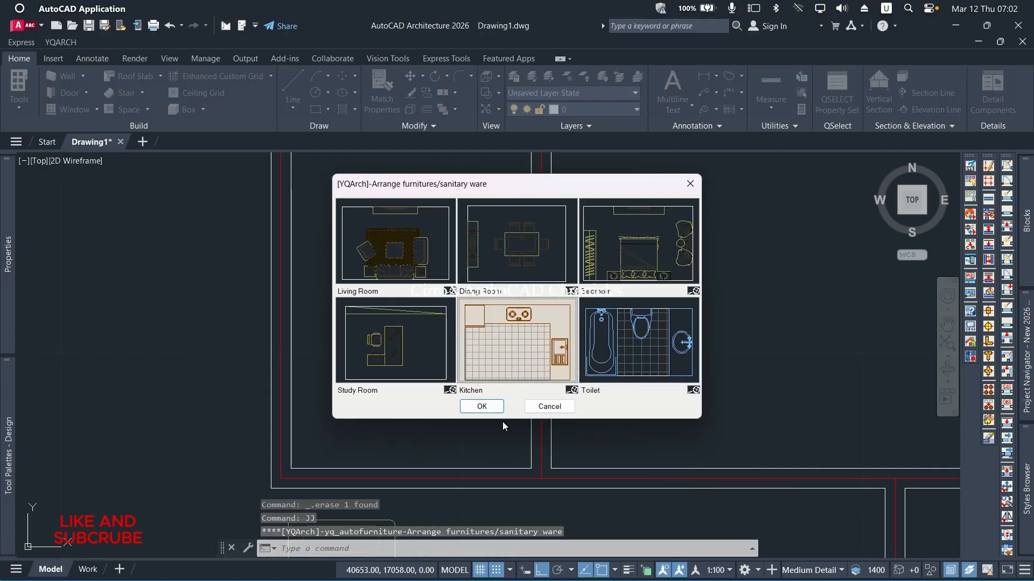
click(487, 406)
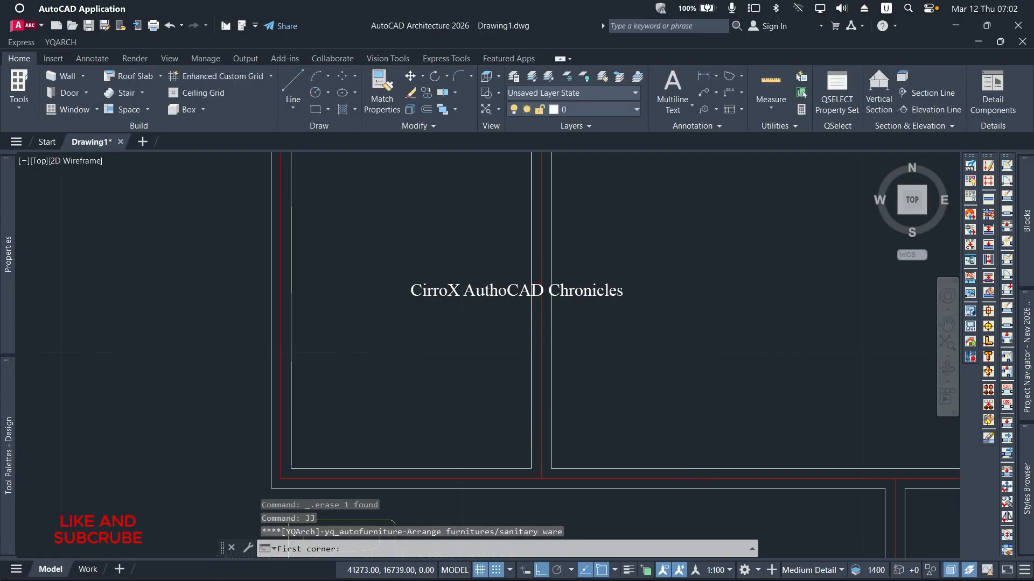
scroll(547, 408, down, 4)
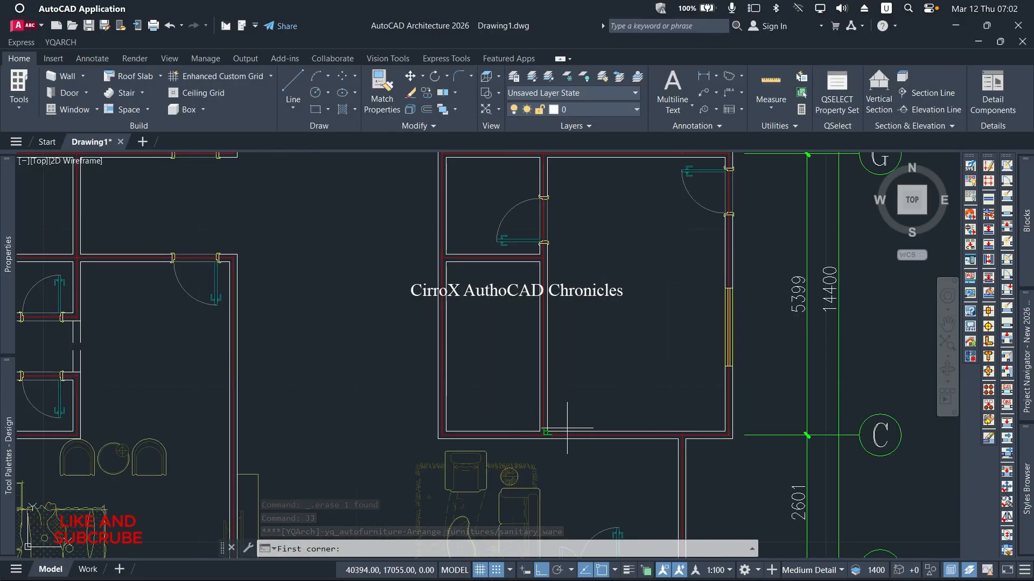
scroll(558, 428, up, 4)
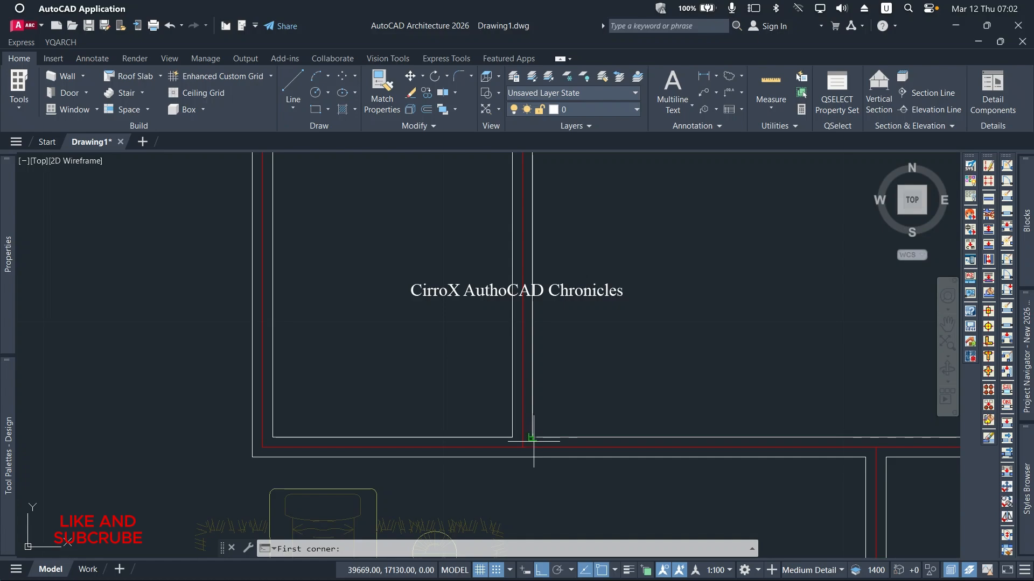
click(533, 436)
scroll(532, 436, down, 5)
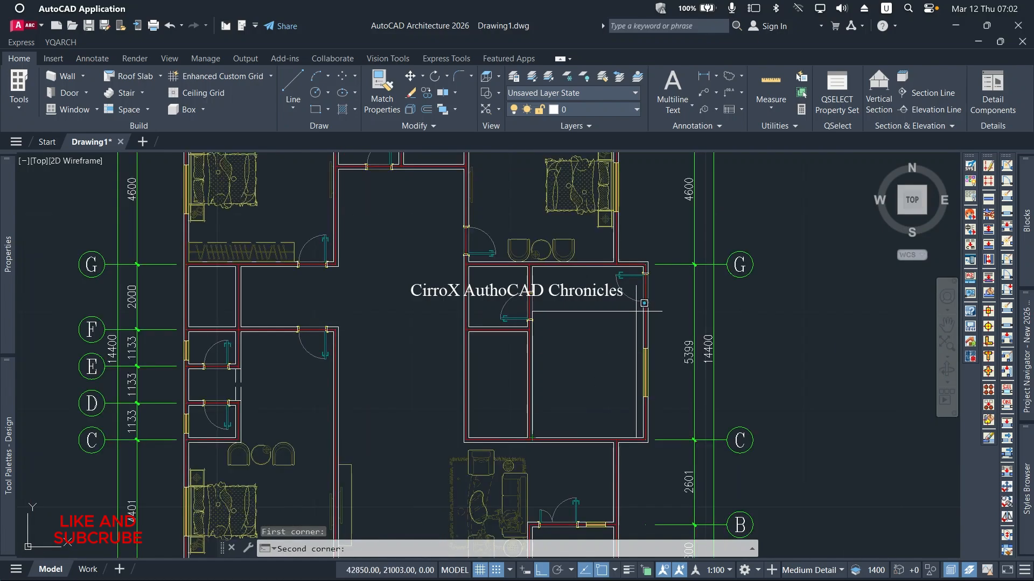
scroll(653, 311, up, 6)
scroll(651, 309, up, 4)
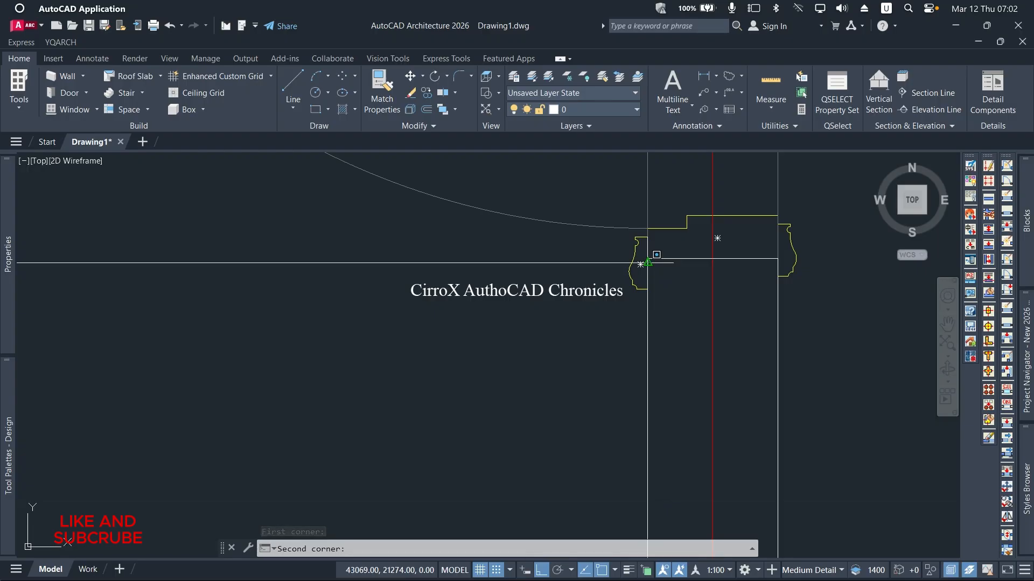
click(648, 290)
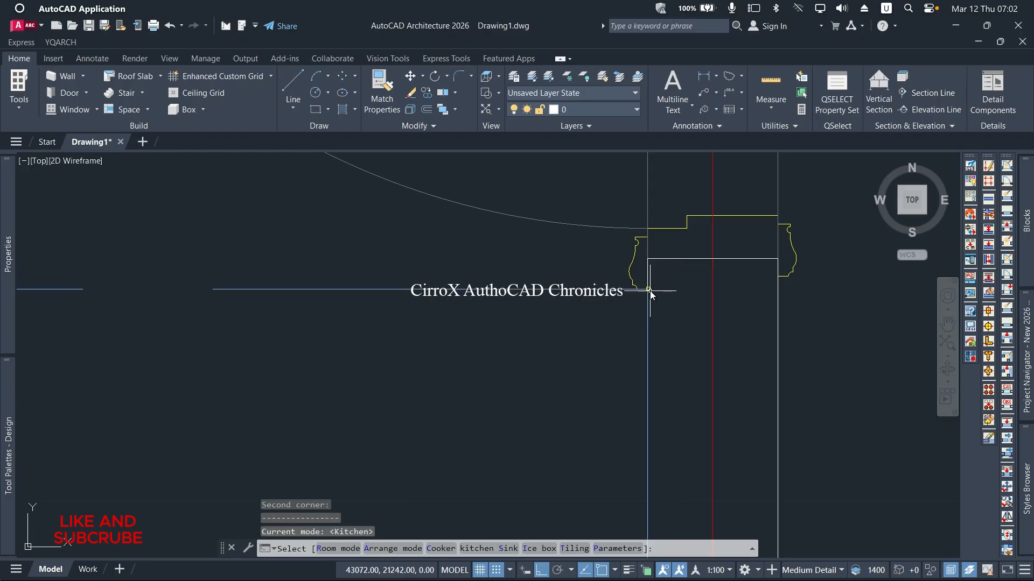
Place the untiled kitchen set with a four-burner cooker on the axis 8 wall and the sink and ice box along axis C
scroll(650, 293, down, 3)
scroll(650, 292, down, 4)
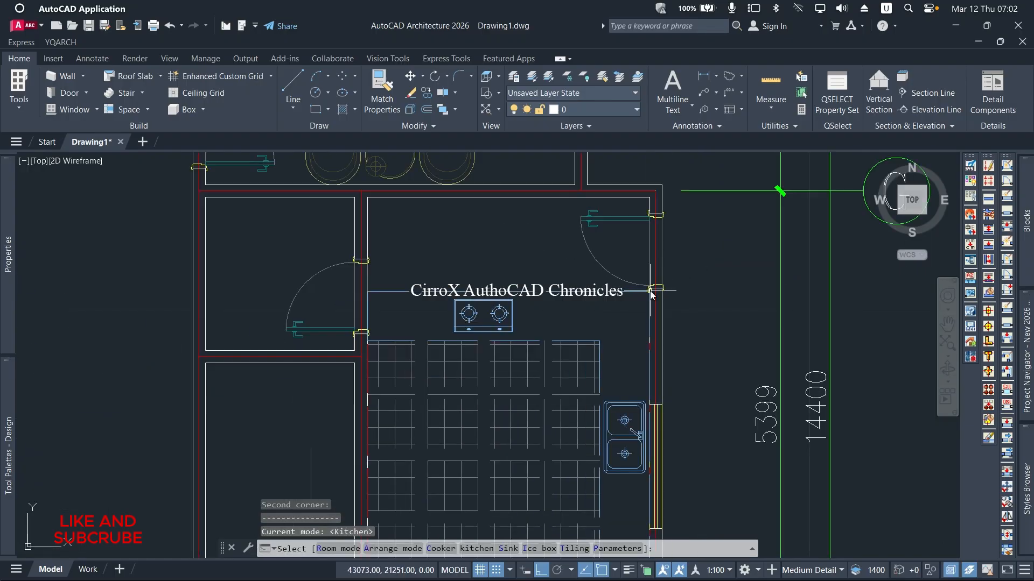
scroll(649, 291, down, 3)
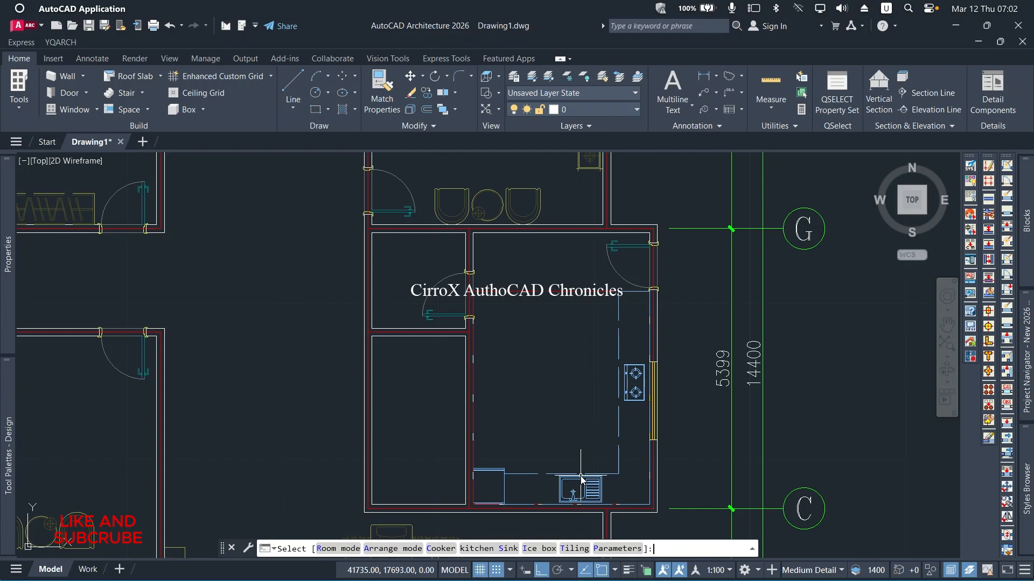
key(c)
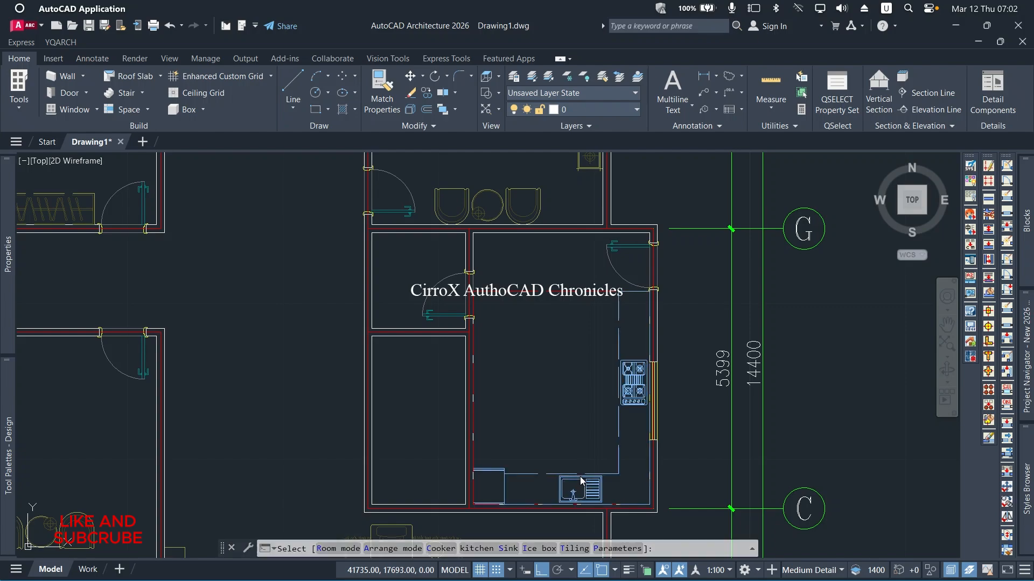
key(Return)
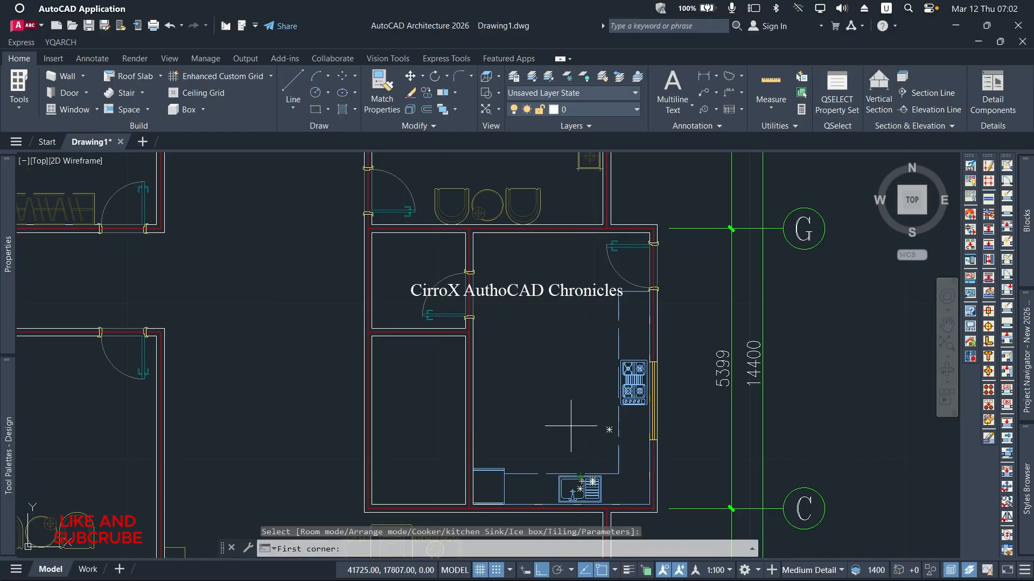
Define the furniture area of the small room between axes 5 and 6, from its inner corner at axis 5 to the opposite one at axis C
scroll(565, 422, down, 2)
scroll(461, 381, up, 6)
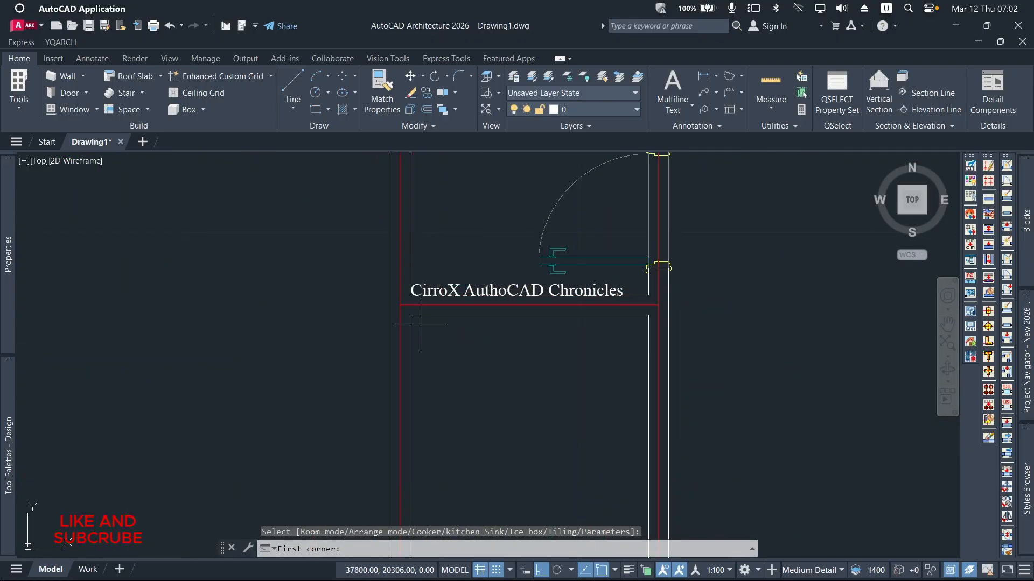
click(410, 314)
scroll(410, 315, down, 5)
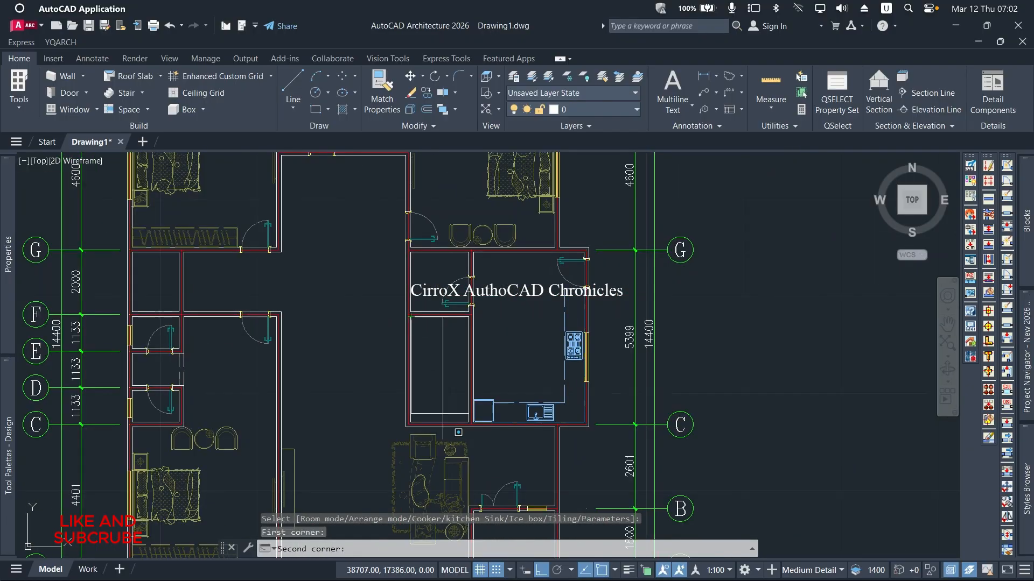
scroll(459, 429, up, 5)
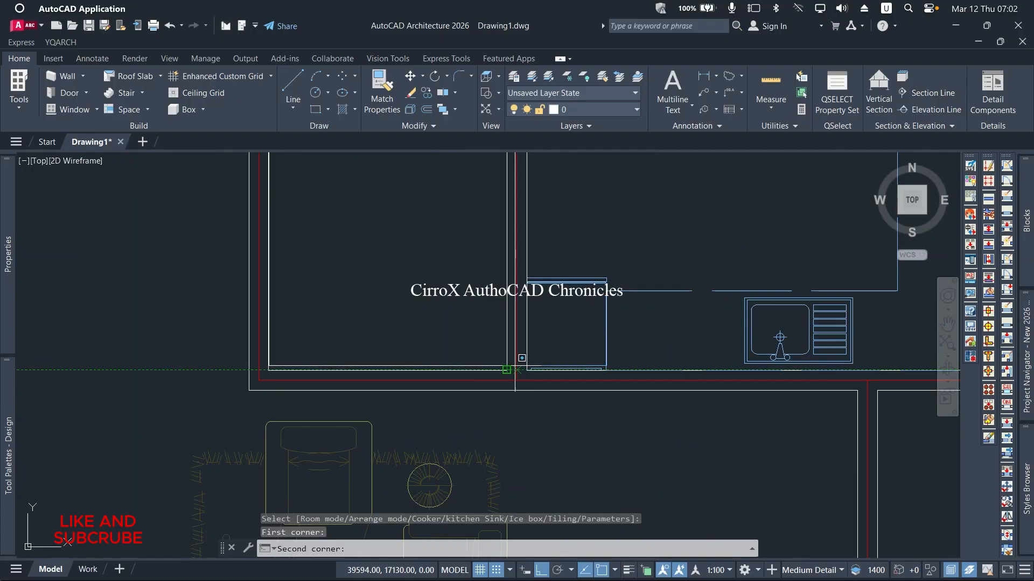
click(508, 371)
scroll(508, 371, down, 2)
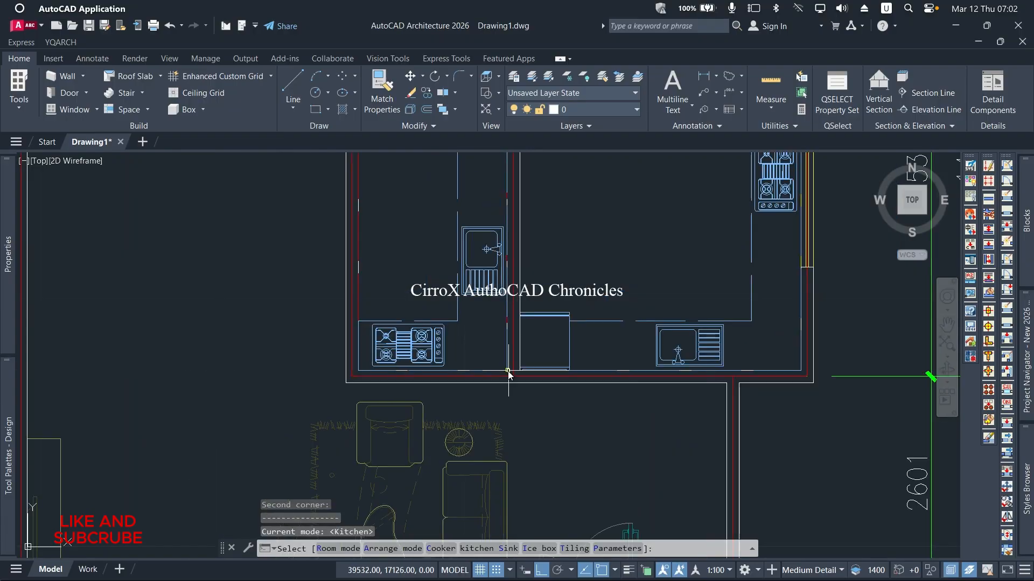
Switch the room mode to Dining Room and place the six-seat table with the cupboard on the wall opposite axis C, ending the arrangement
key(r)
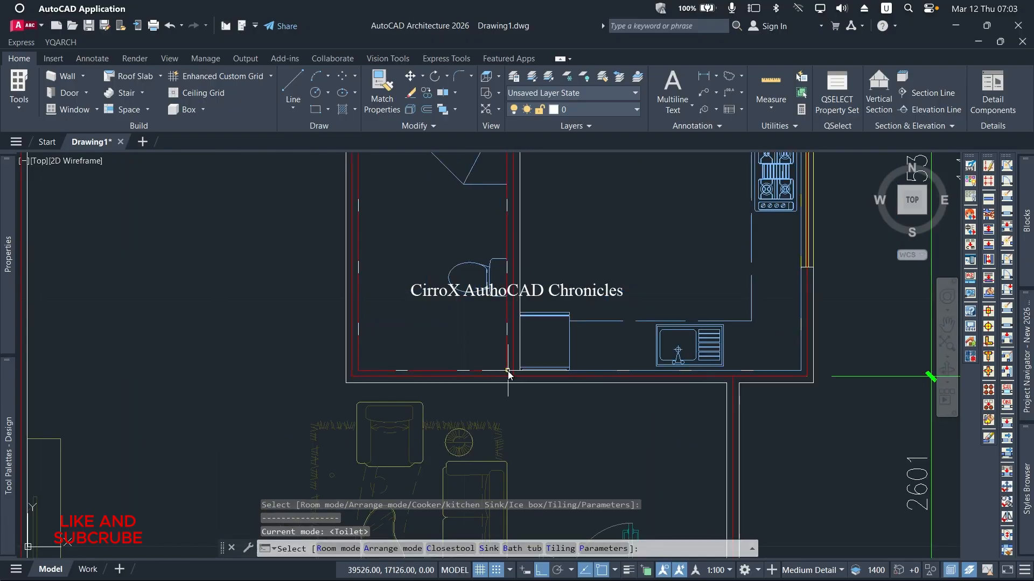
key(r)
key(r)
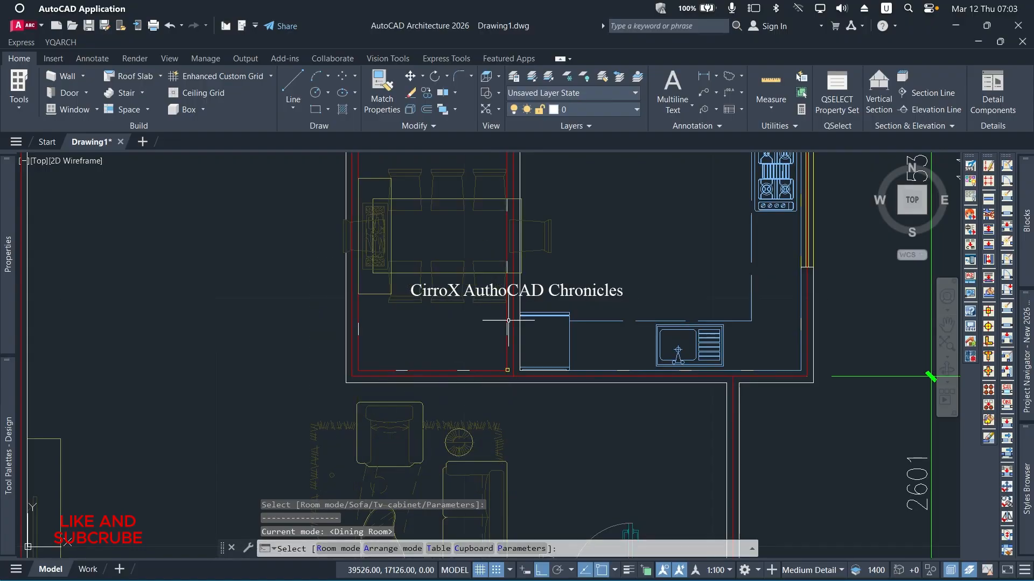
scroll(506, 348, down, 2)
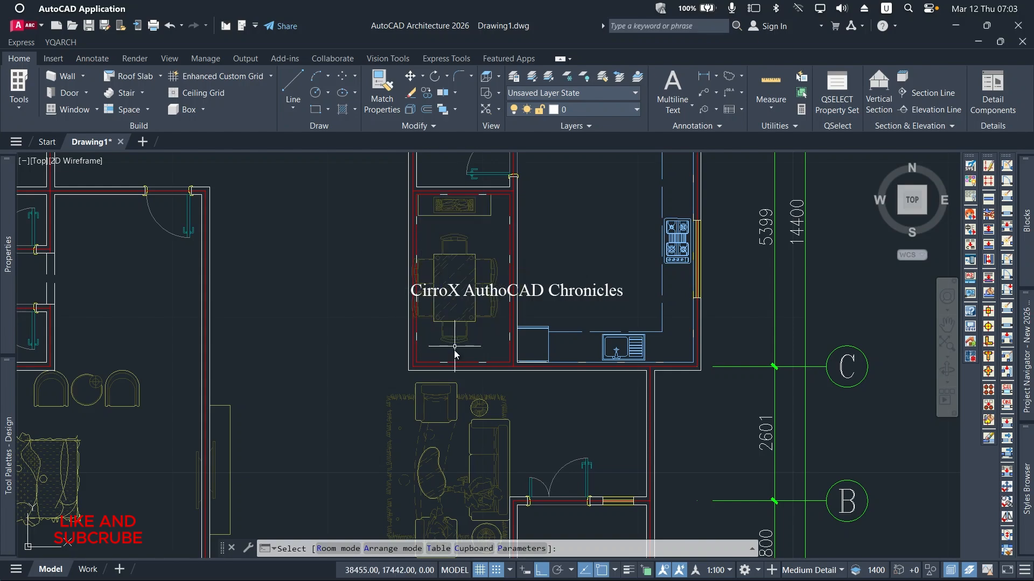
click(455, 353)
scroll(454, 349, down, 1)
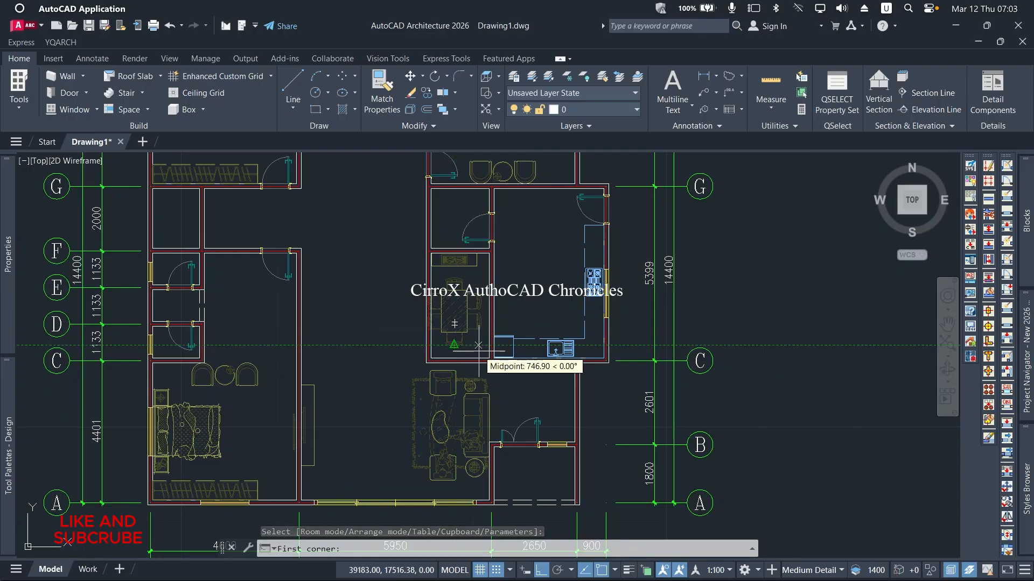
key(Escape)
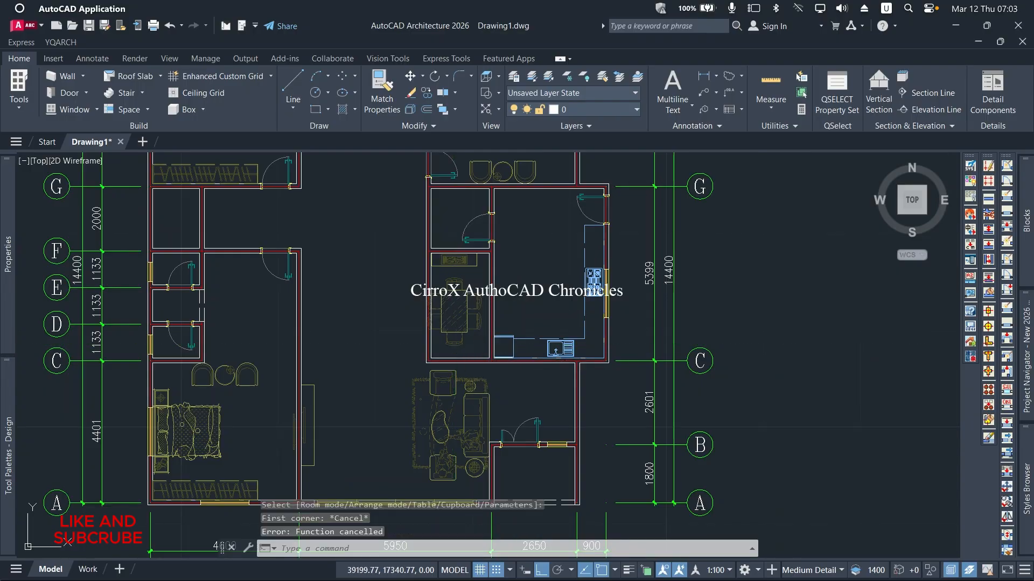
Erase the dining table set and the cupboard from the small room between axes 5 and 6
scroll(379, 311, up, 1)
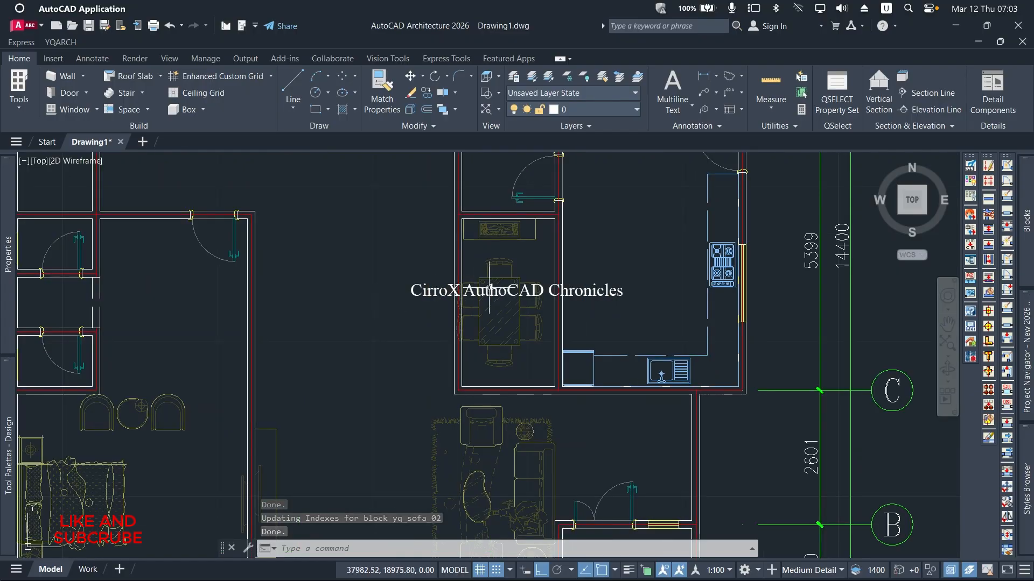
scroll(531, 259, up, 1)
click(550, 221)
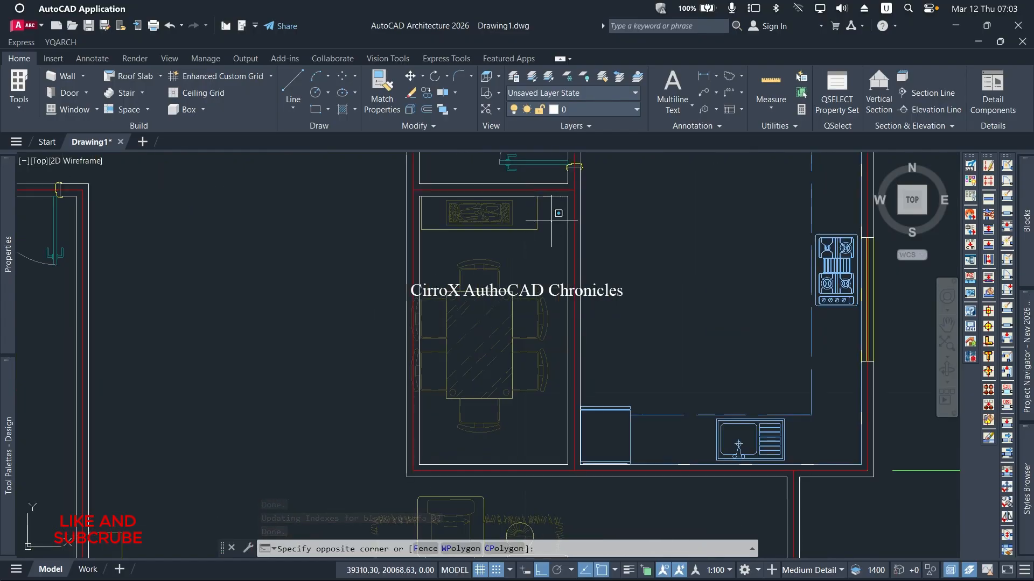
click(469, 383)
key(Delete)
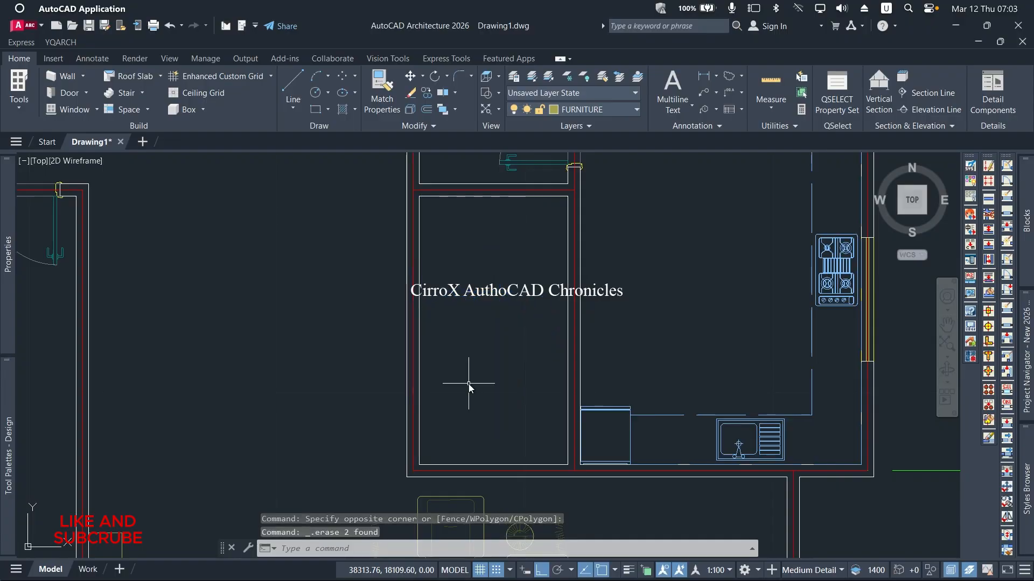
Arrange Dining Room furniture in the open hall beside axis 5, between axes F and C, with a six-seat table and cupboard
scroll(468, 382, down, 4)
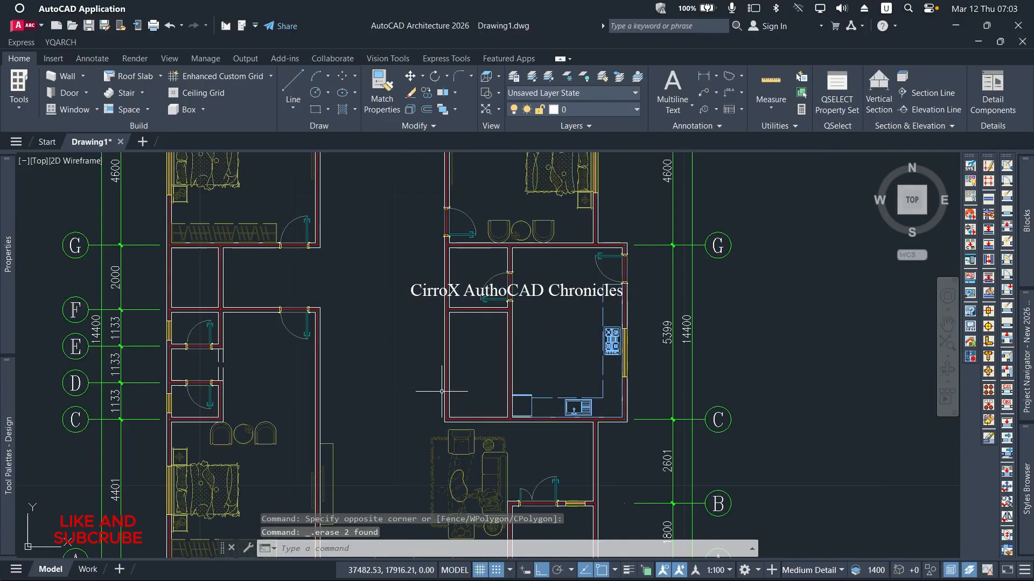
text(JJ)
key(Return)
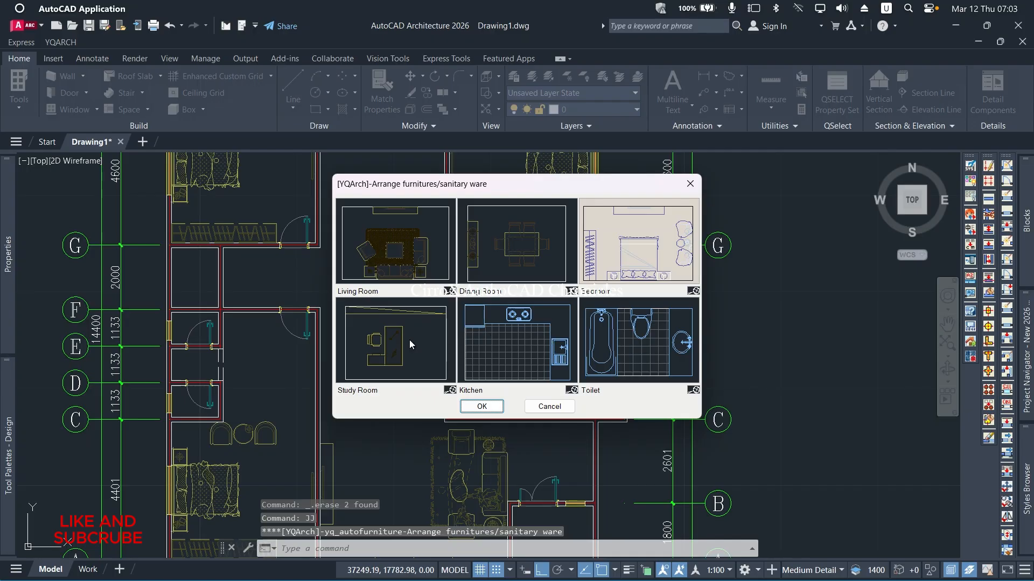
click(520, 245)
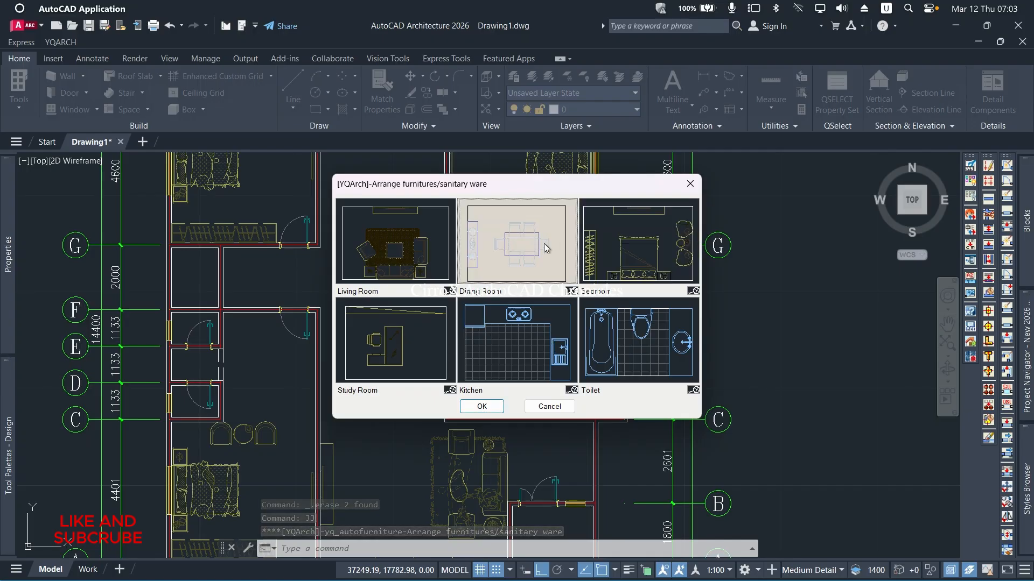
click(480, 406)
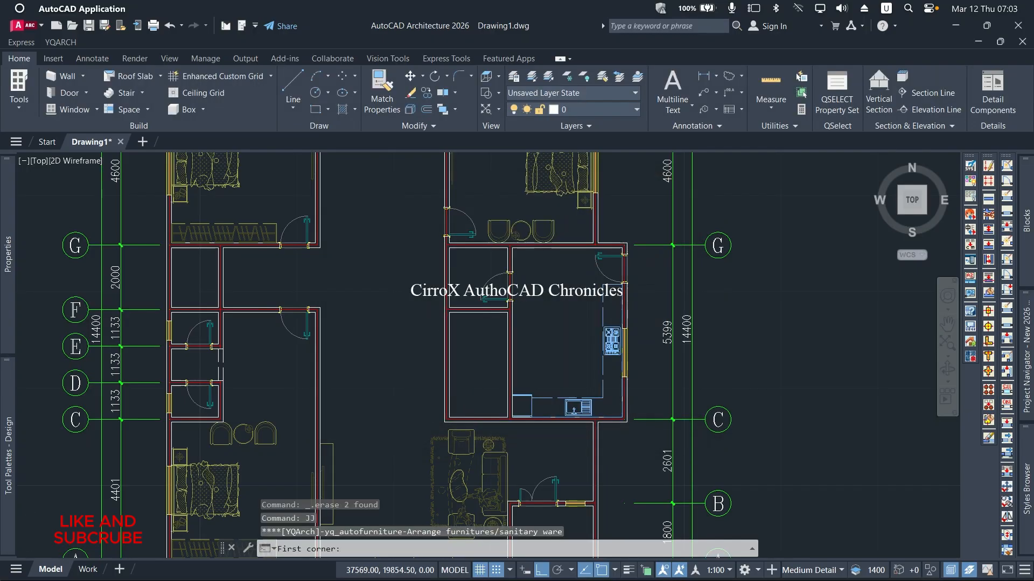
scroll(447, 340, up, 2)
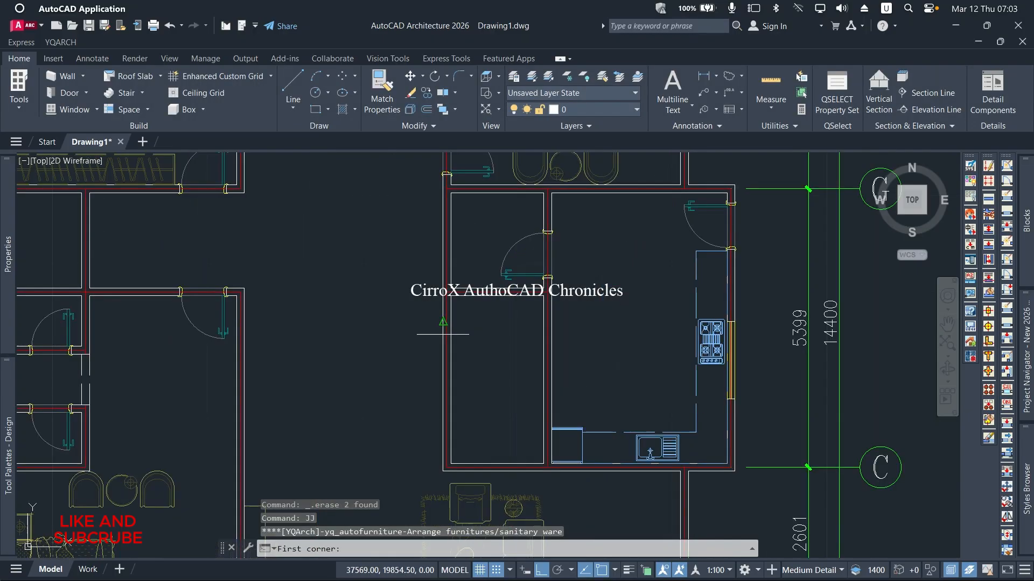
click(441, 295)
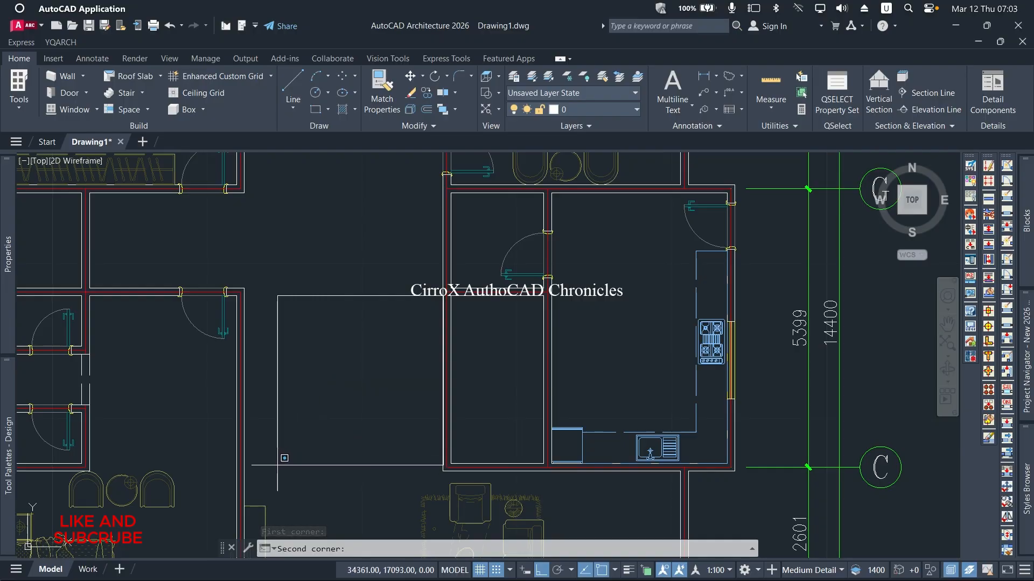
click(278, 458)
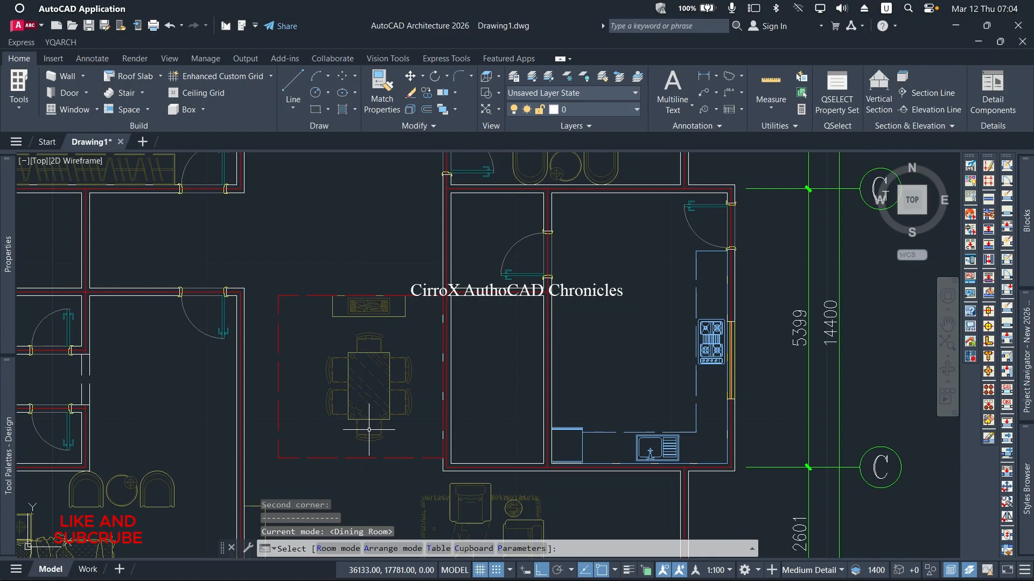
key(Escape)
key(Escape)
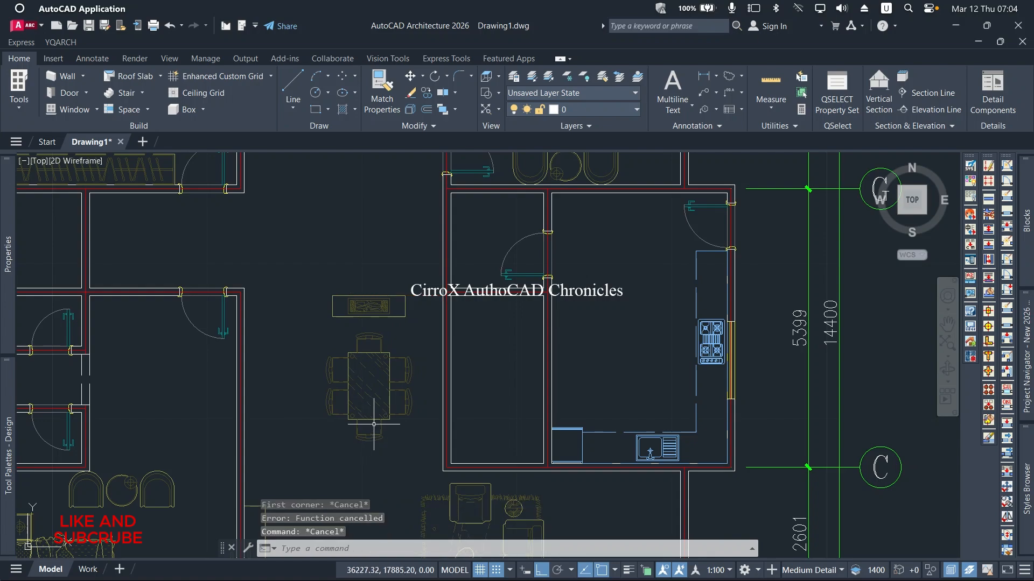
Start a Toilet arrangement and define its area in the small room between axes 3 and 4, from its inner corner at axes 3 and J to the opposite one
scroll(374, 424, down, 4)
scroll(381, 427, up, 3)
scroll(390, 430, down, 3)
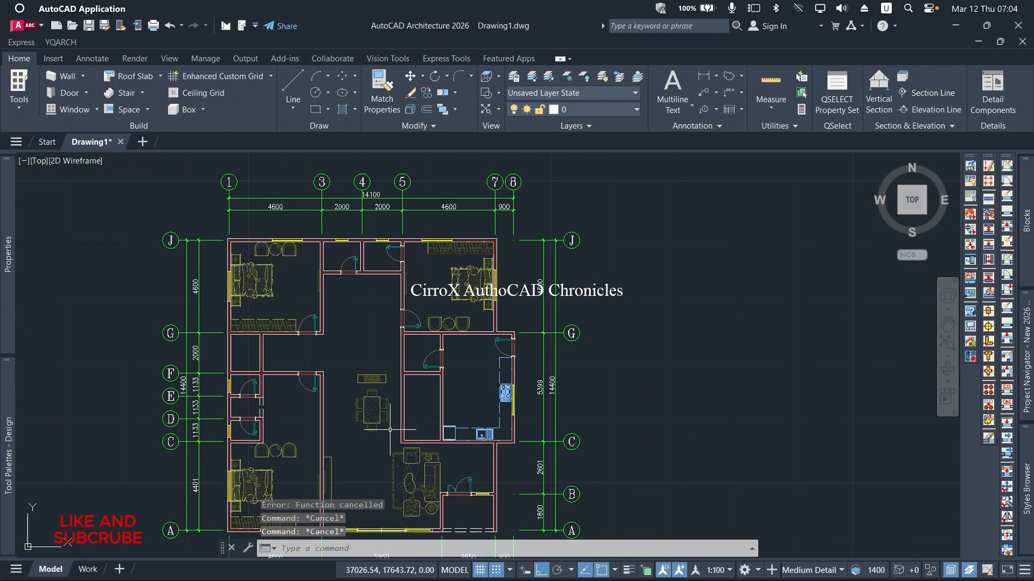
key(Escape)
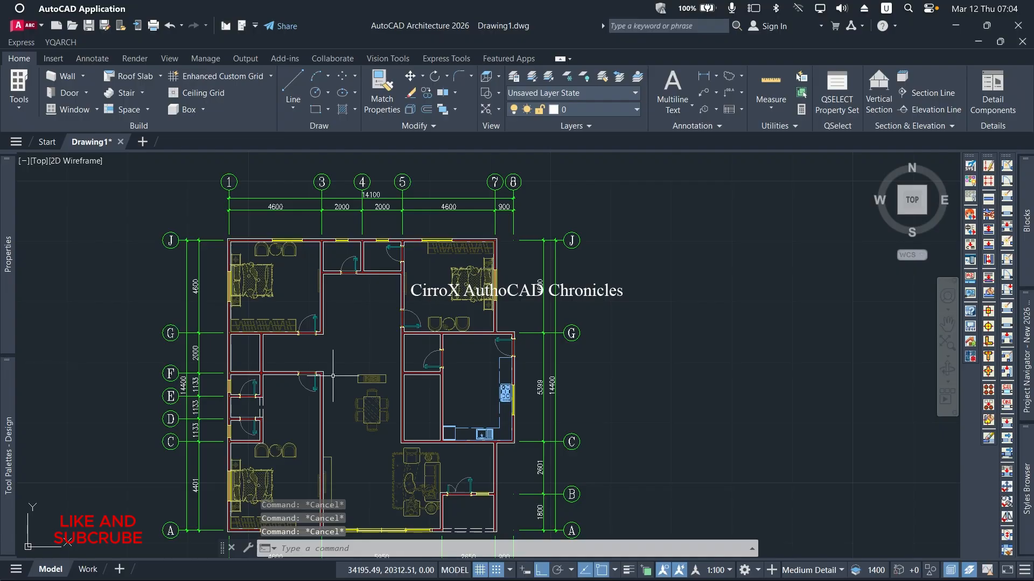
text(JJ)
key(Return)
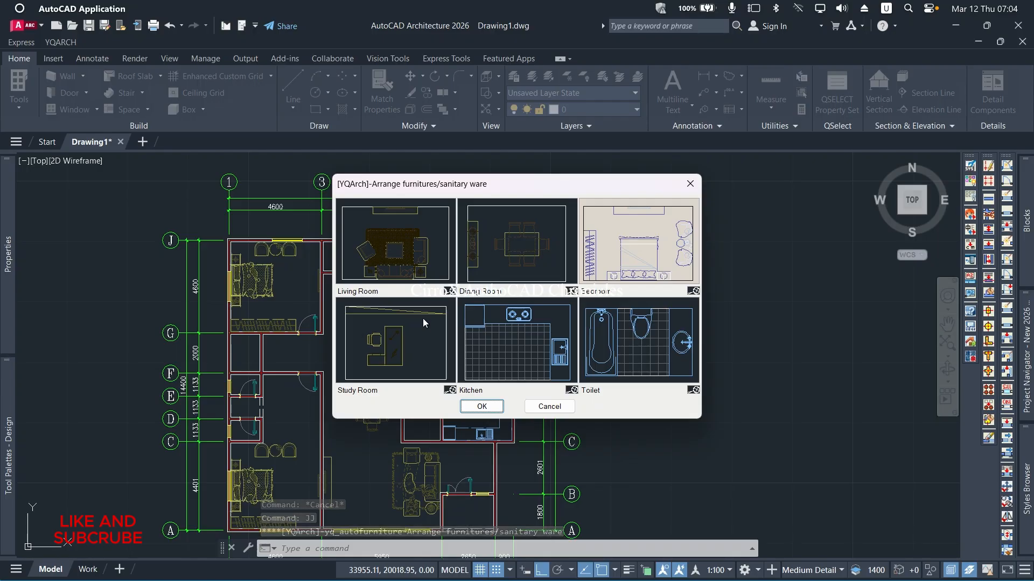
click(612, 381)
click(482, 406)
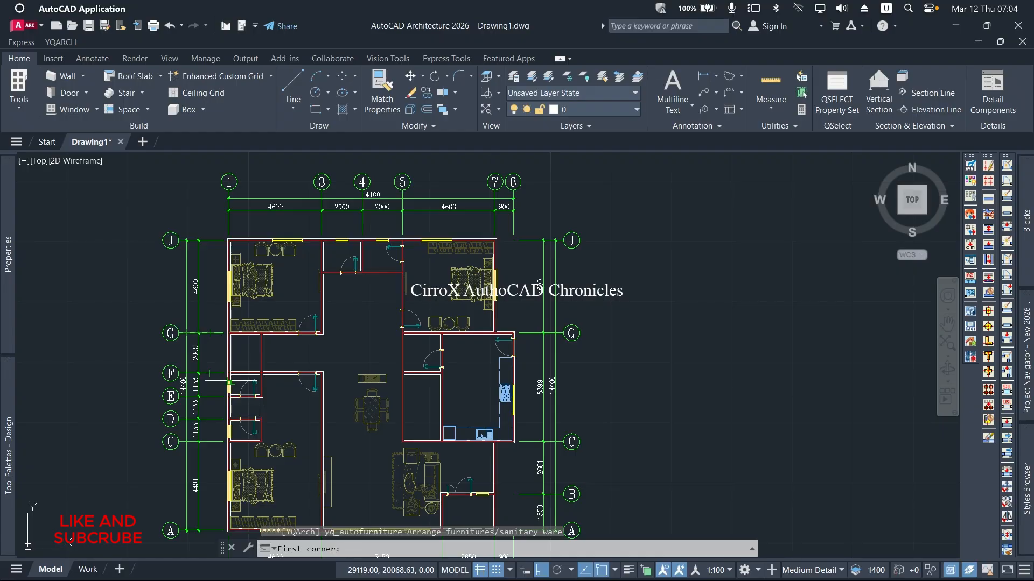
scroll(222, 359, up, 4)
scroll(242, 362, down, 2)
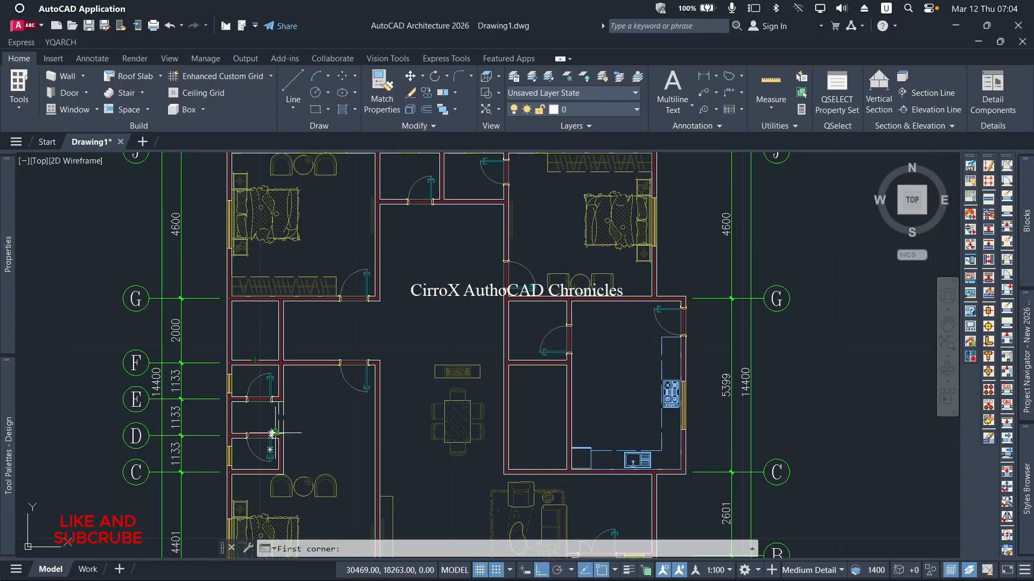
scroll(276, 371, down, 2)
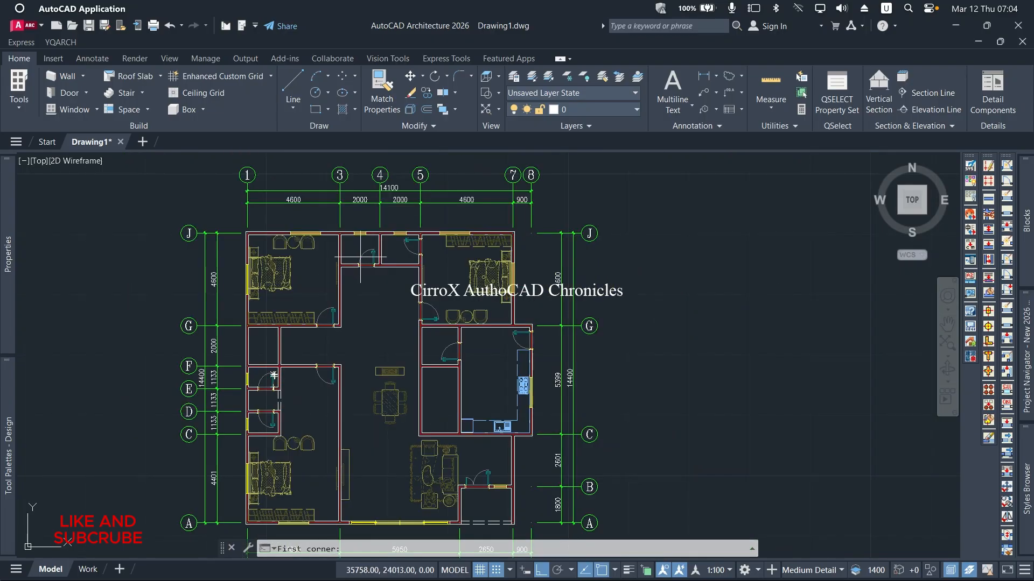
scroll(358, 253, up, 4)
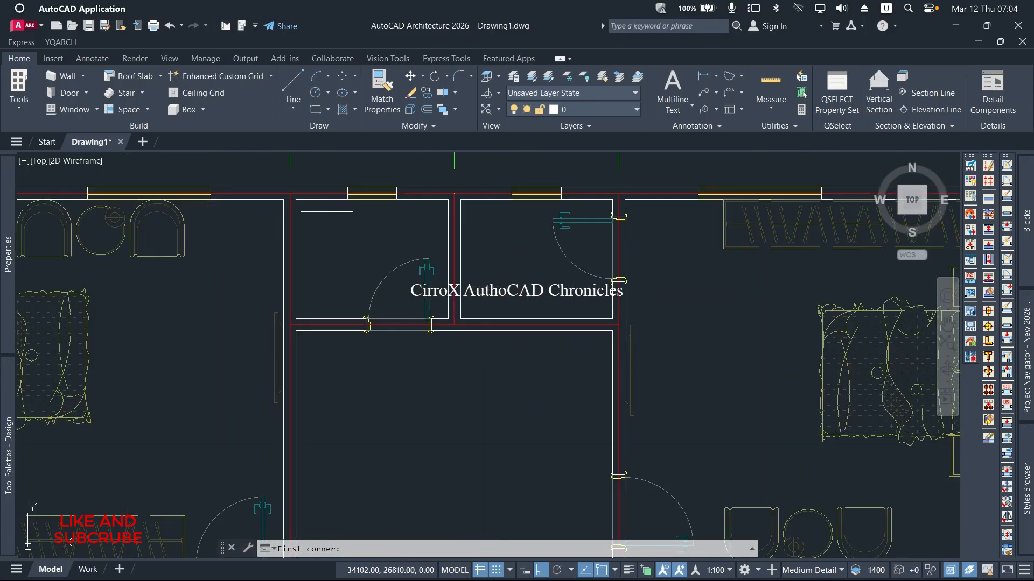
click(297, 200)
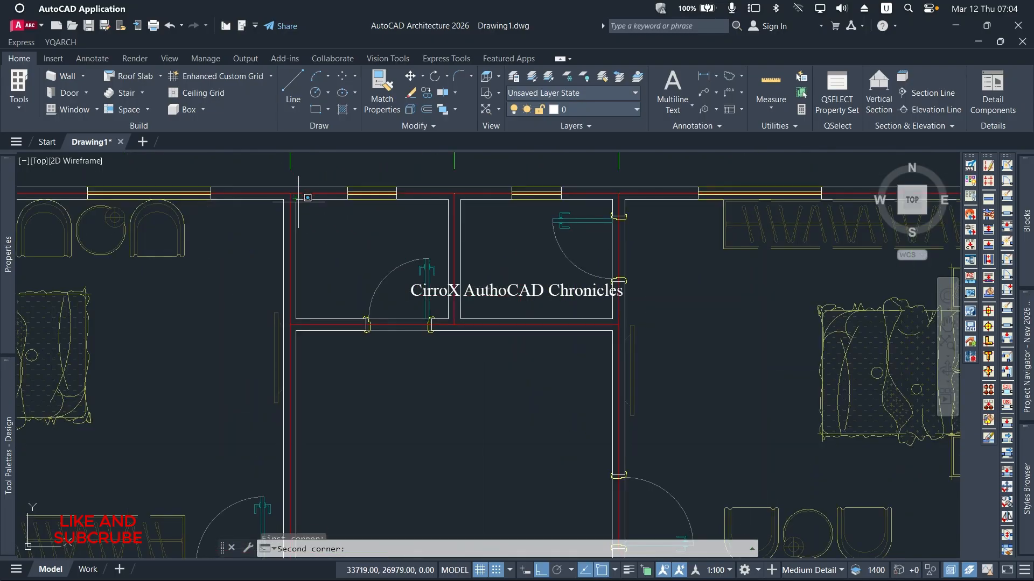
click(447, 318)
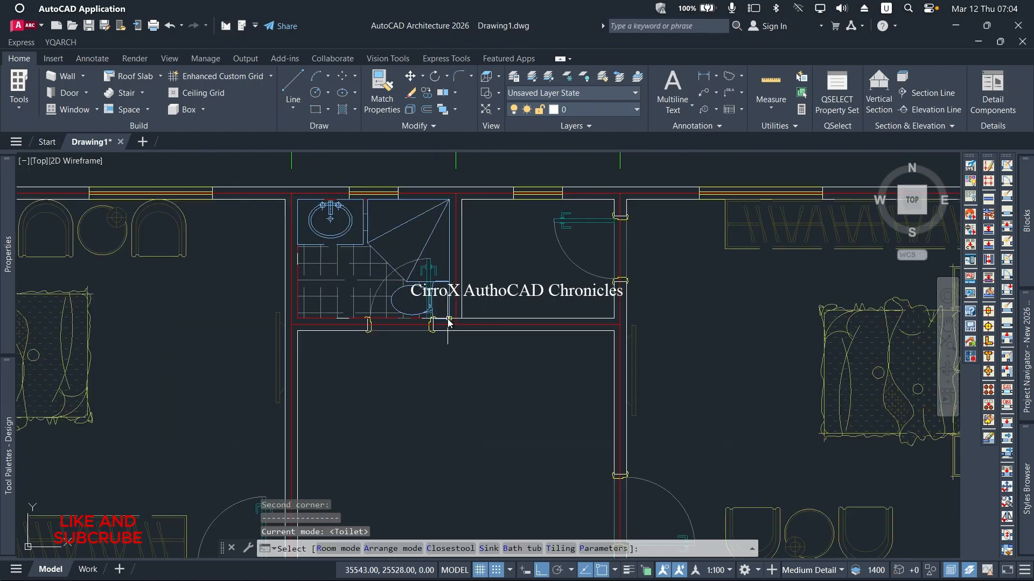
Try different fixture positions for the toilet between axes 3 and 4, and accept the arrangement parameters with the tiling floor enabled
click(420, 307)
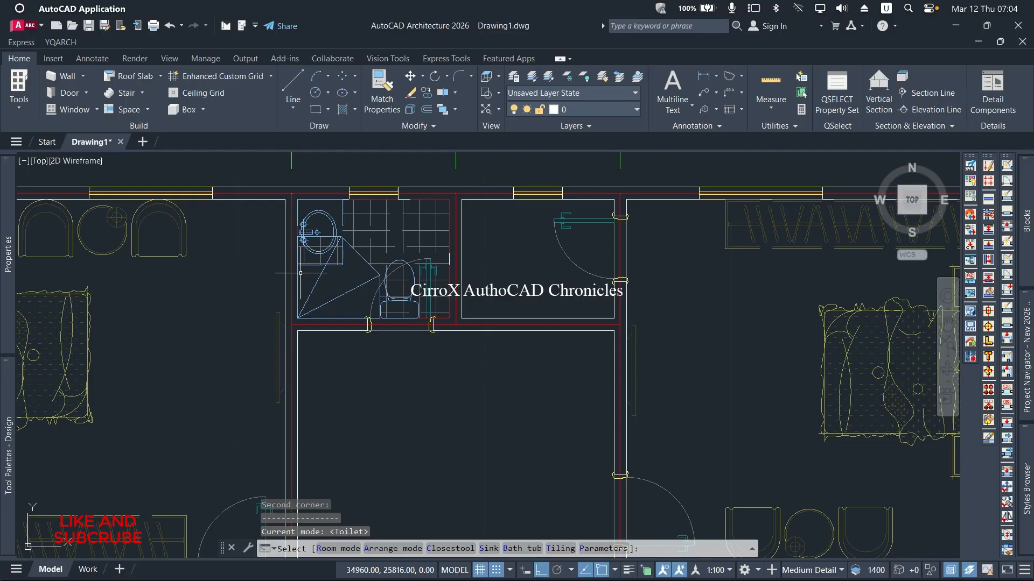
click(313, 268)
click(316, 206)
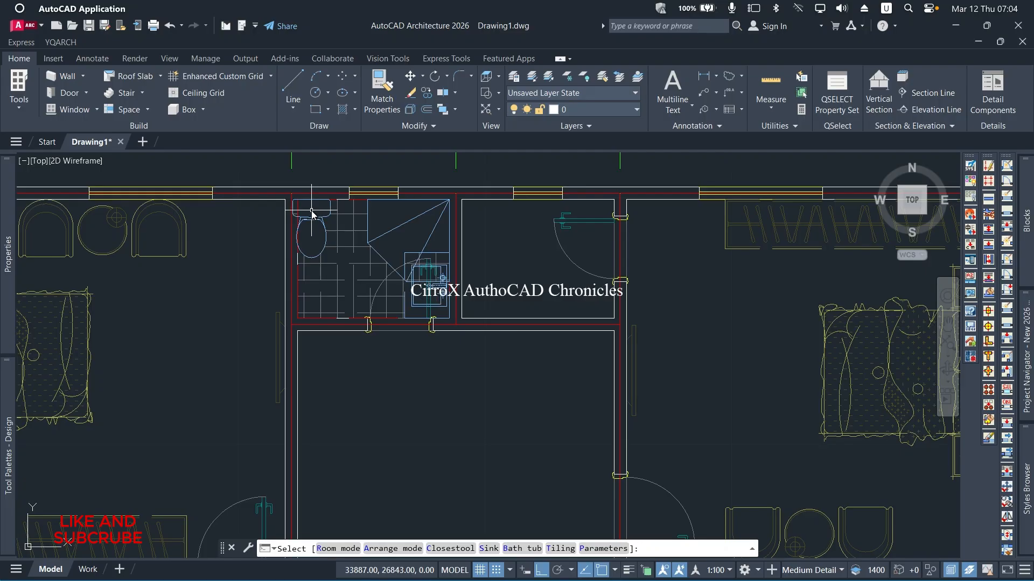
click(312, 213)
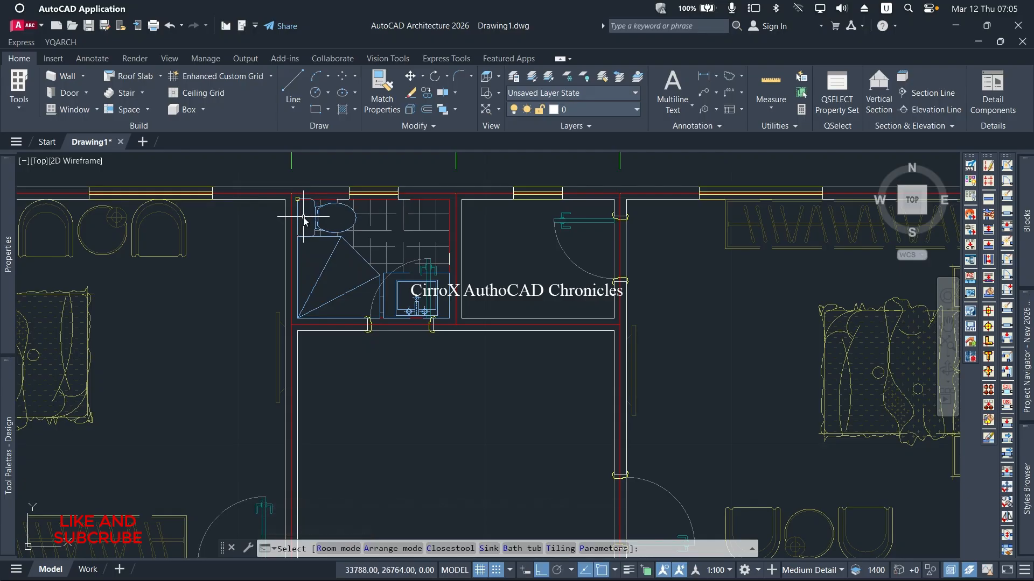
text(p)
key(Return)
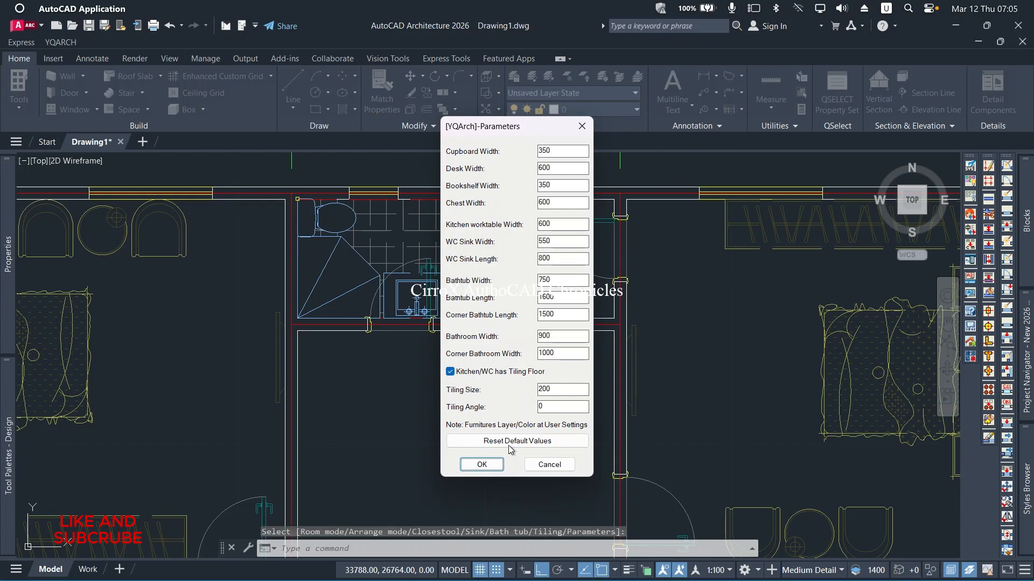
click(481, 465)
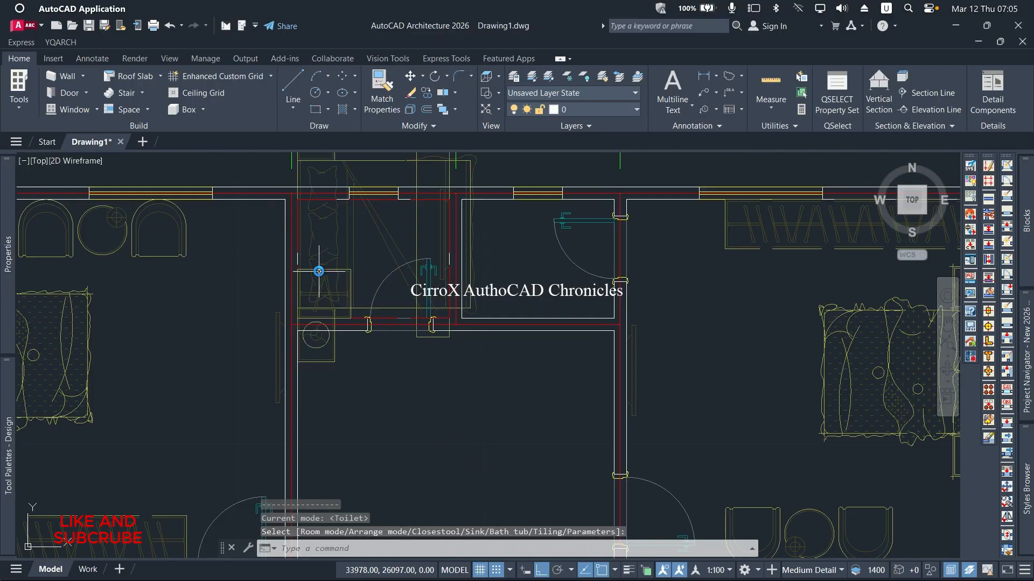
Cycle the room mode back to Toilet and place the tiled set with a corner shower, a sink on axis 3 and the closestool along axis J
click(319, 273)
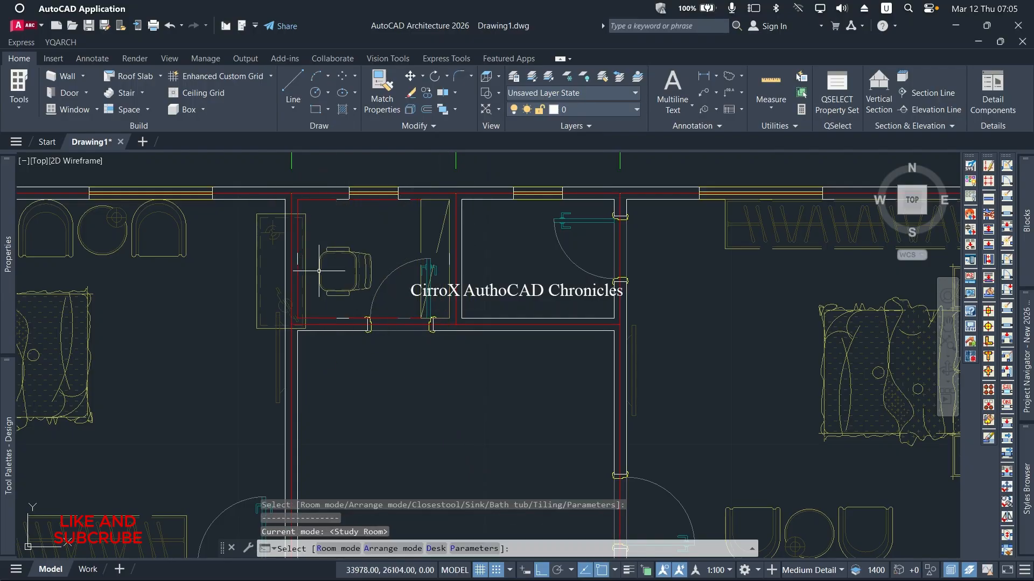
click(320, 272)
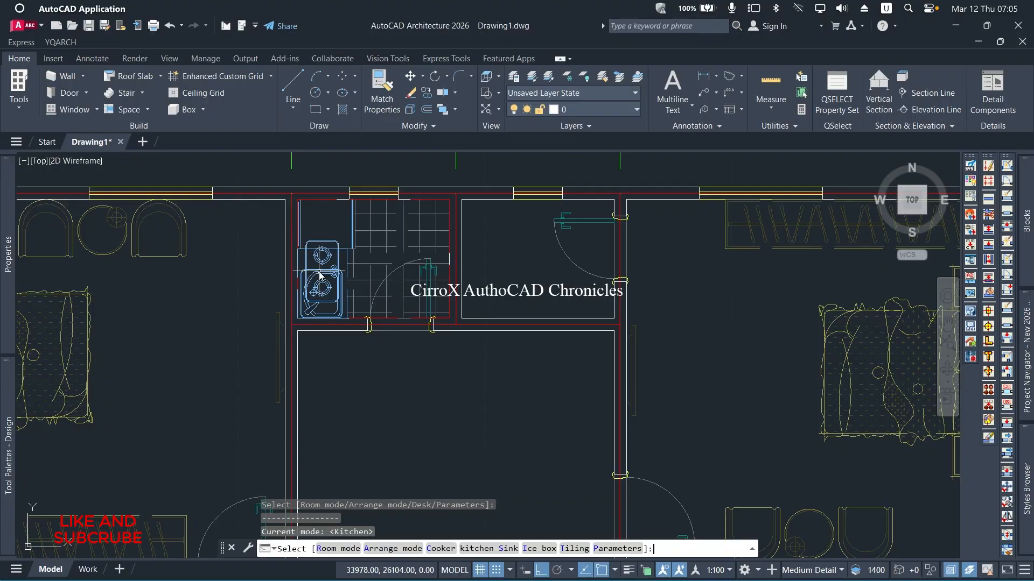
click(319, 273)
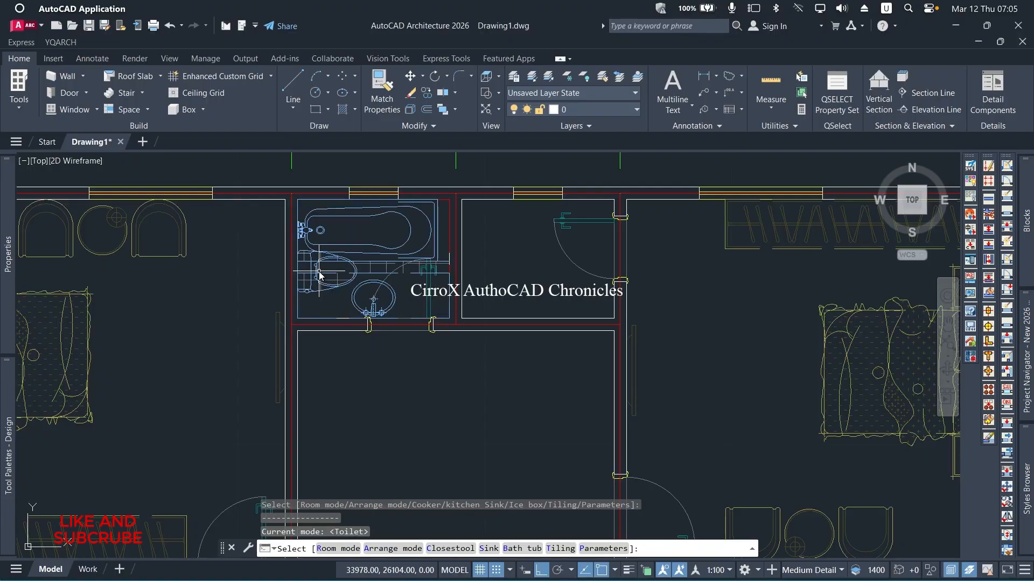
click(320, 272)
click(319, 273)
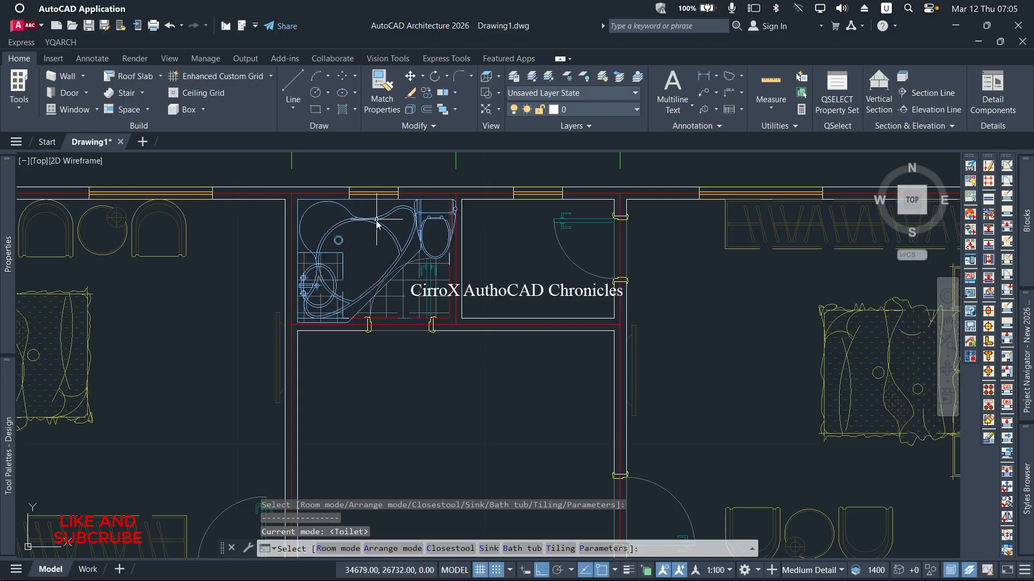
click(377, 223)
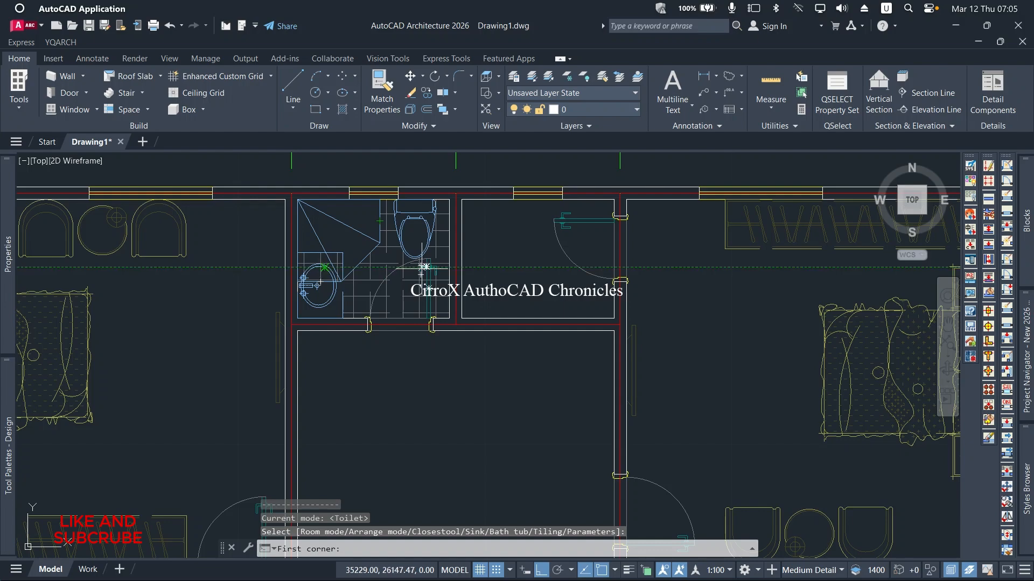
Define the toilet area of the small room between axes 4 and 5, from its inner corner at axes 5 and J to the opposite one
scroll(609, 208, up, 2)
scroll(611, 207, up, 2)
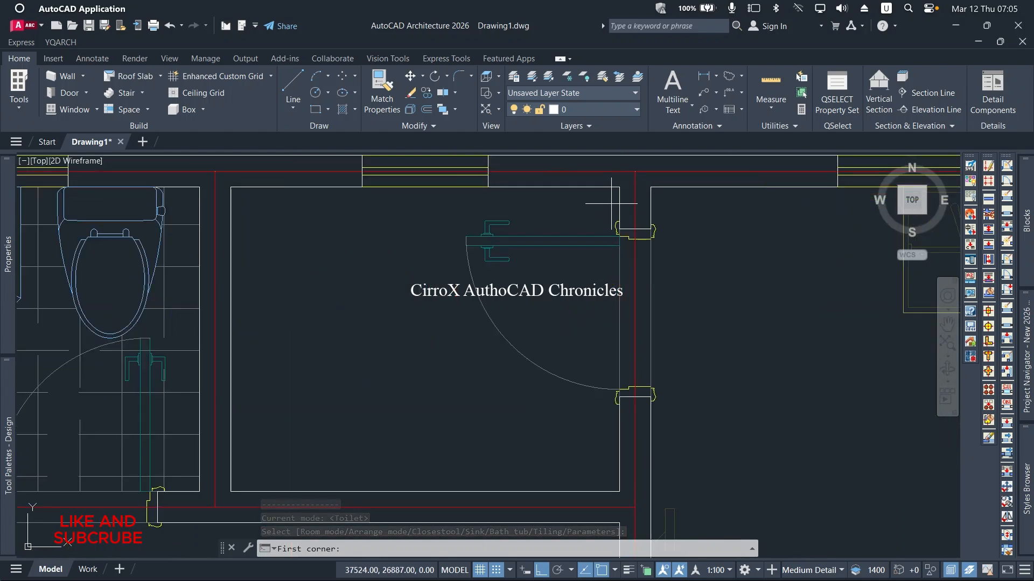
click(620, 188)
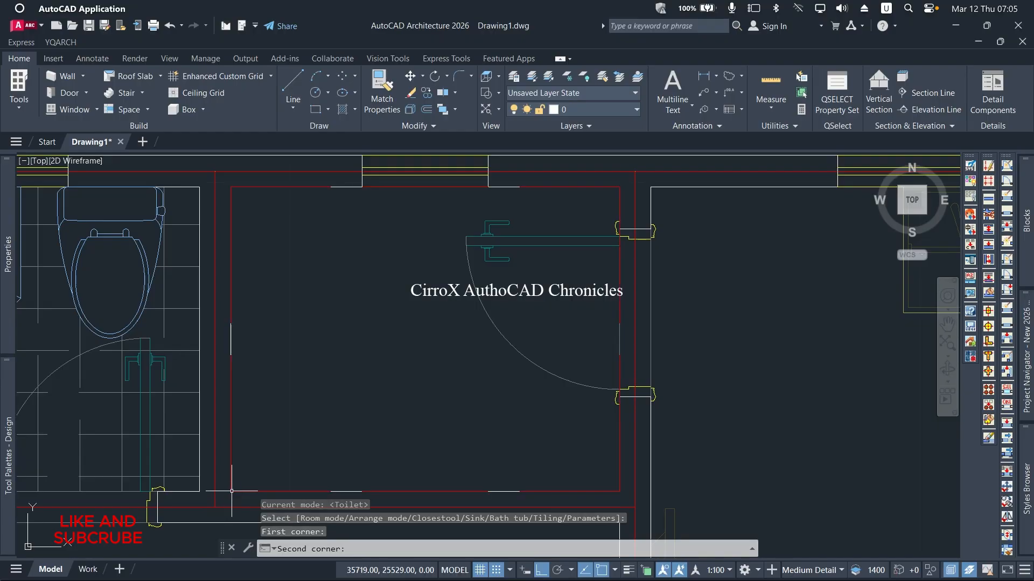
click(231, 492)
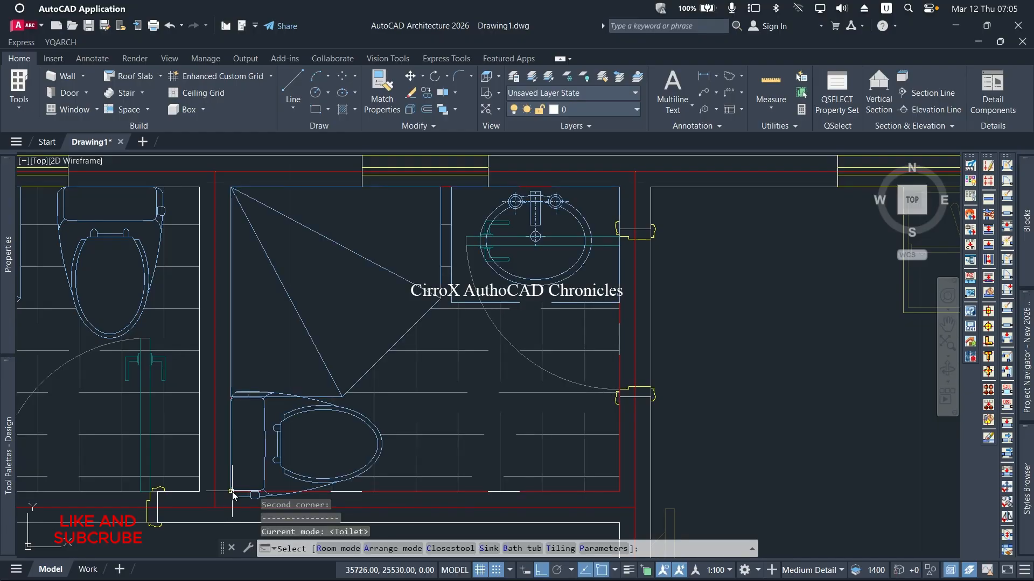
Place the tiled set with the corner shower and closestool on the axis 4 side and the sink along axis J, ending the arrangement
click(346, 474)
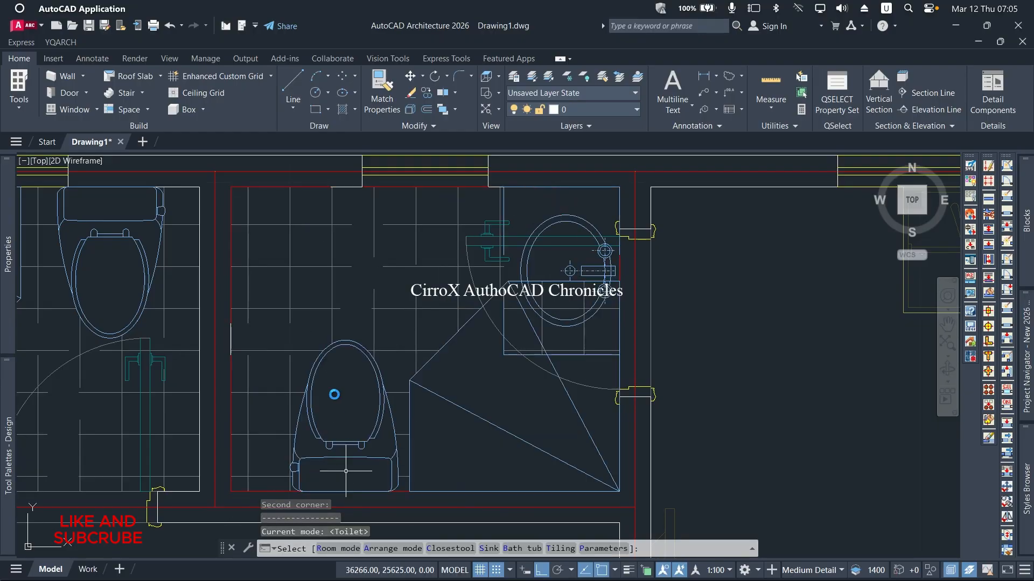
click(327, 372)
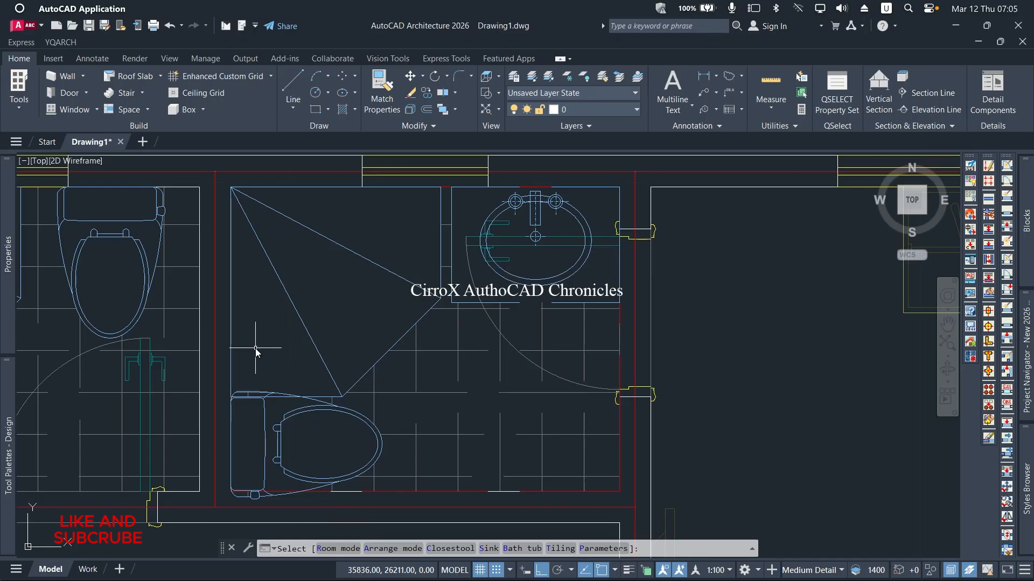
text(r)
key(Return)
scroll(322, 349, down, 8)
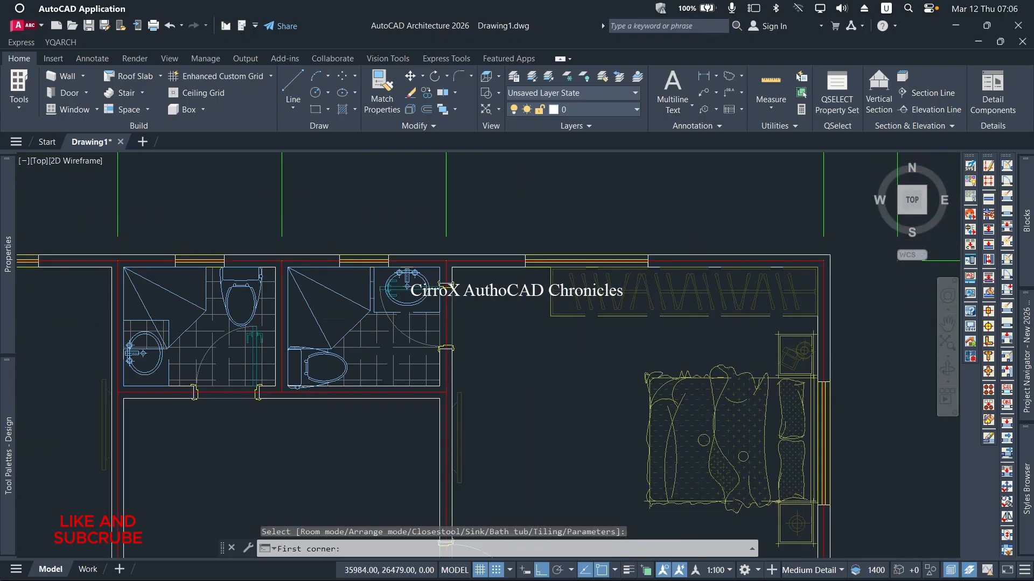
scroll(322, 348, down, 2)
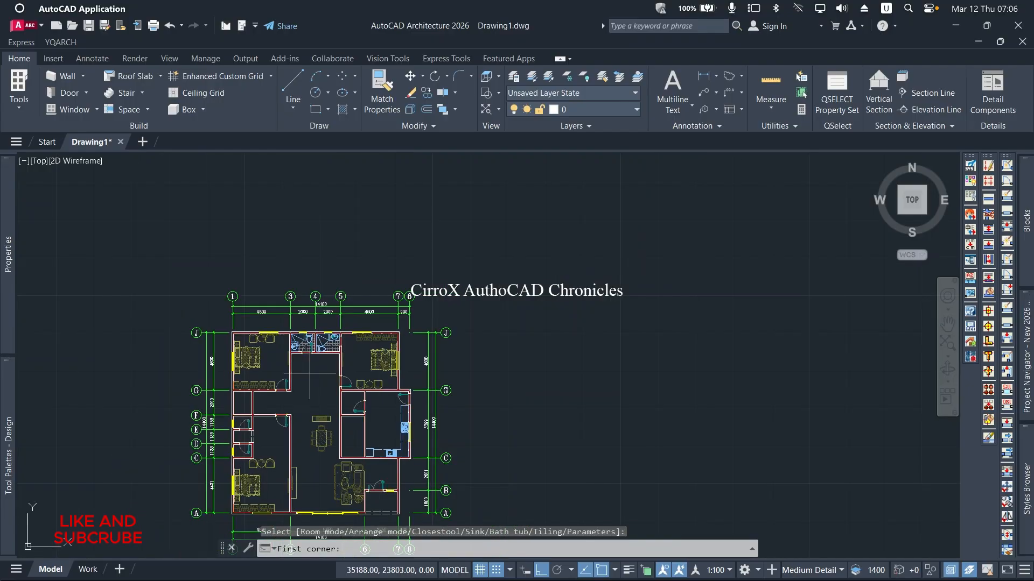
key(Escape)
key(Escape)
scroll(322, 347, up, 10)
scroll(322, 345, down, 5)
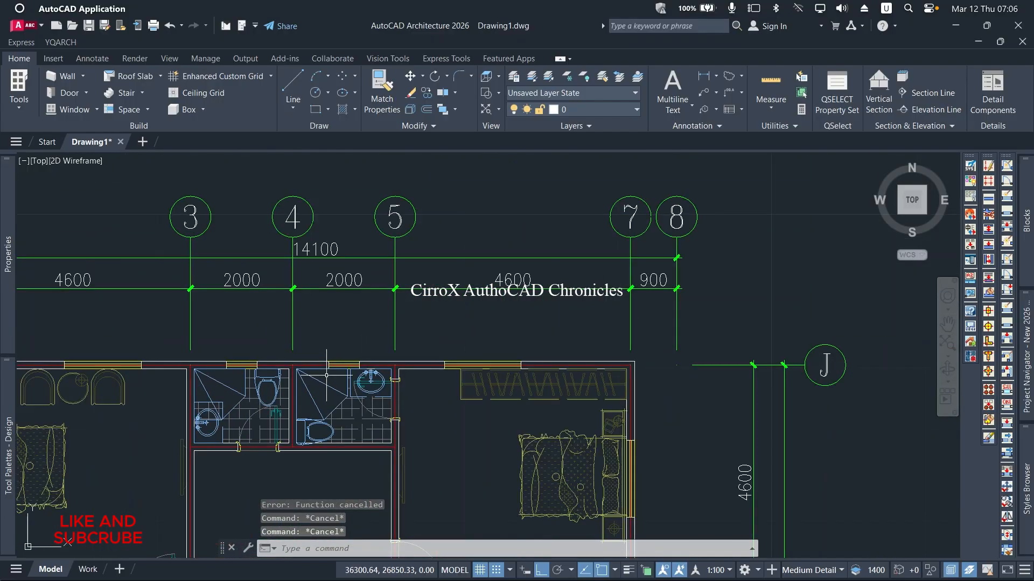
Delete the sink and its counter outline from the toilet between axes 4 and 5
scroll(385, 360, up, 5)
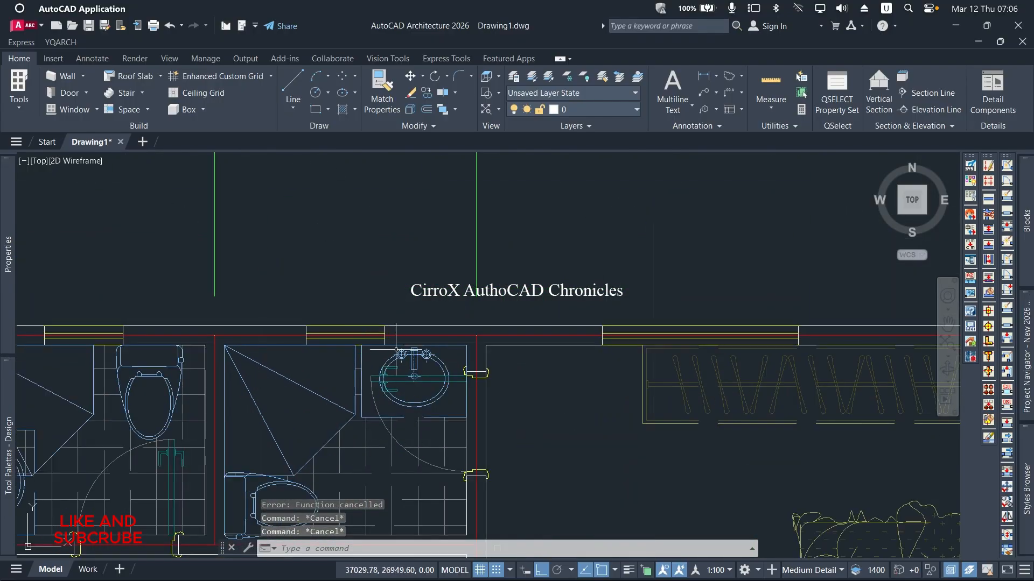
click(396, 350)
key(Delete)
scroll(398, 353, up, 2)
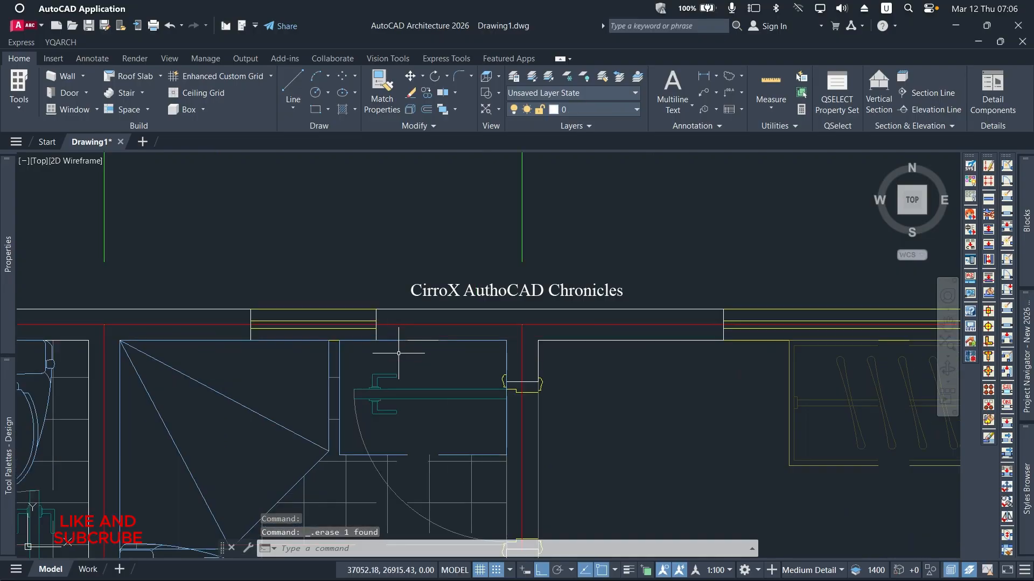
click(422, 340)
key(Delete)
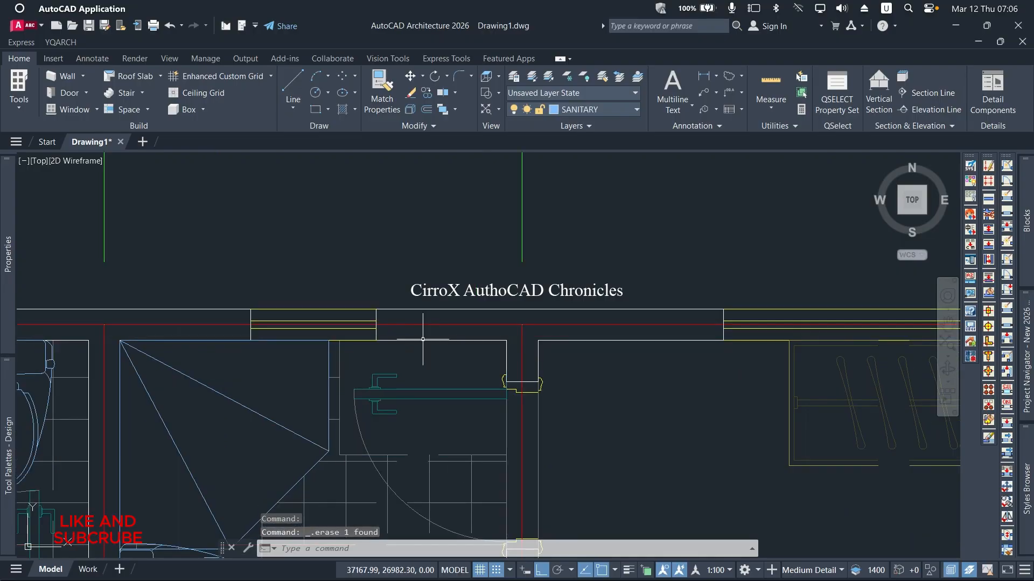
Stretch the inner notch corner of that toilet's tiling boundary to the room corner at axes 5 and J so it covers the former sink area
click(345, 452)
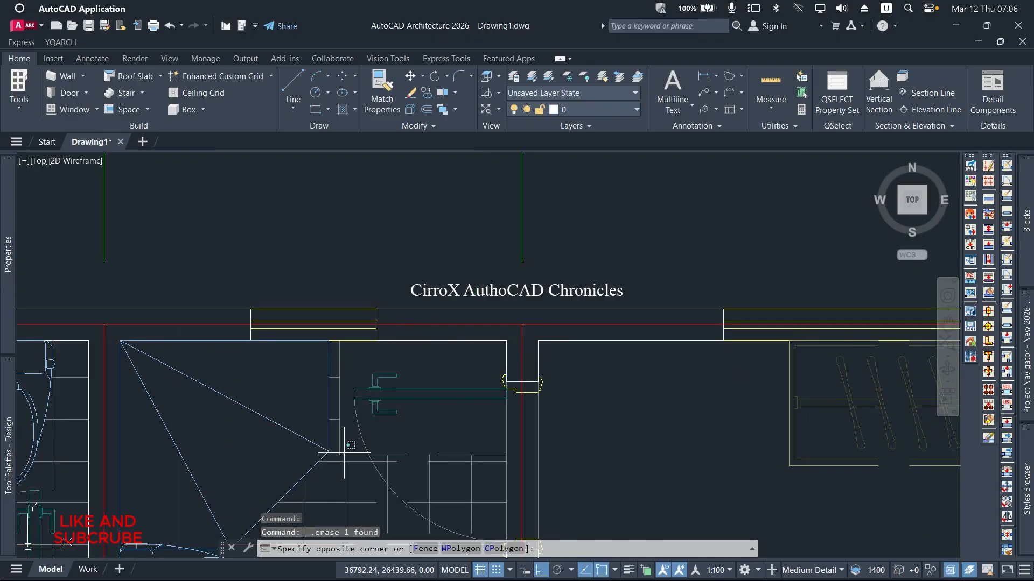
click(341, 454)
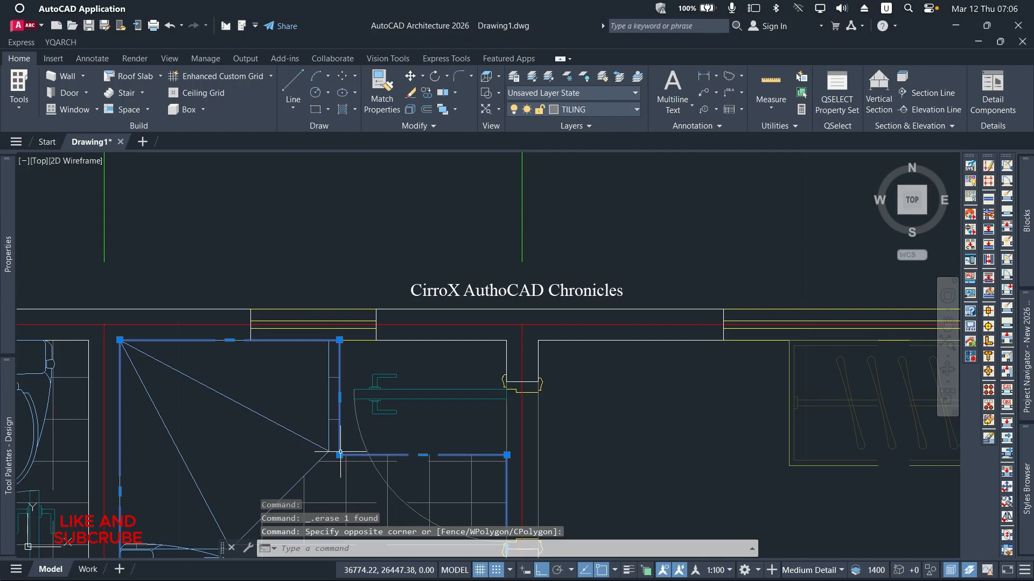
click(339, 454)
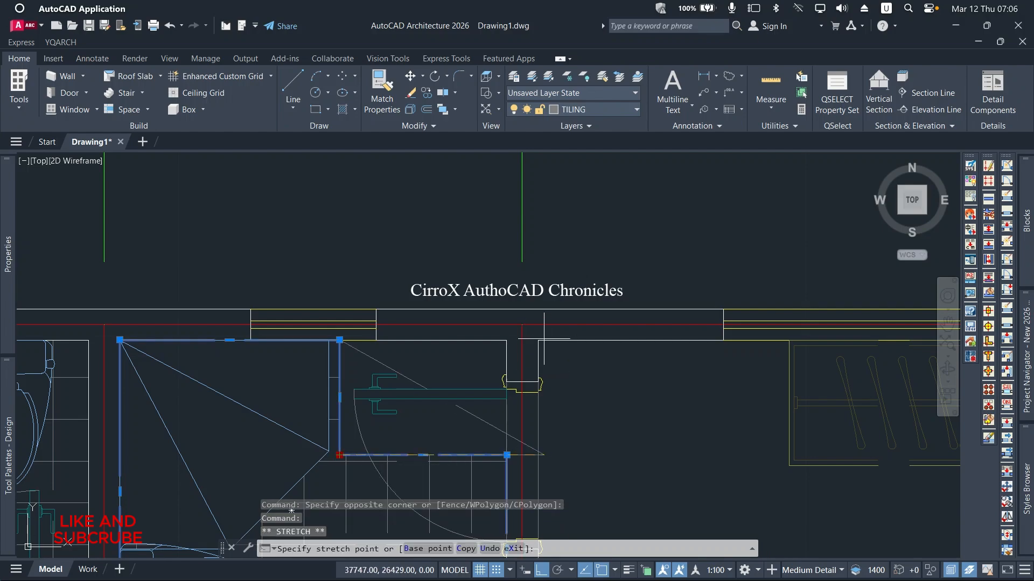
click(502, 342)
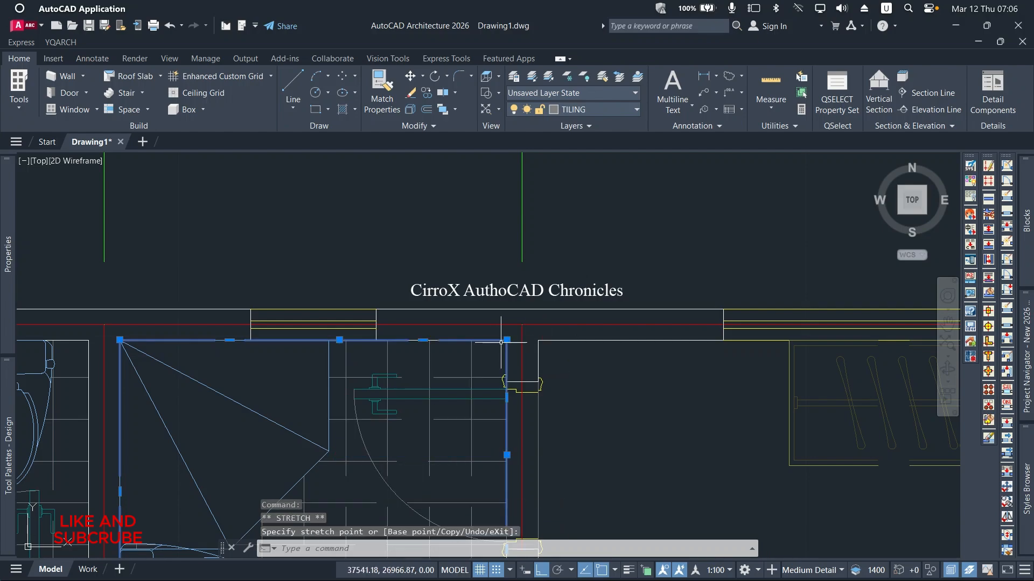
scroll(502, 342, down, 4)
key(Escape)
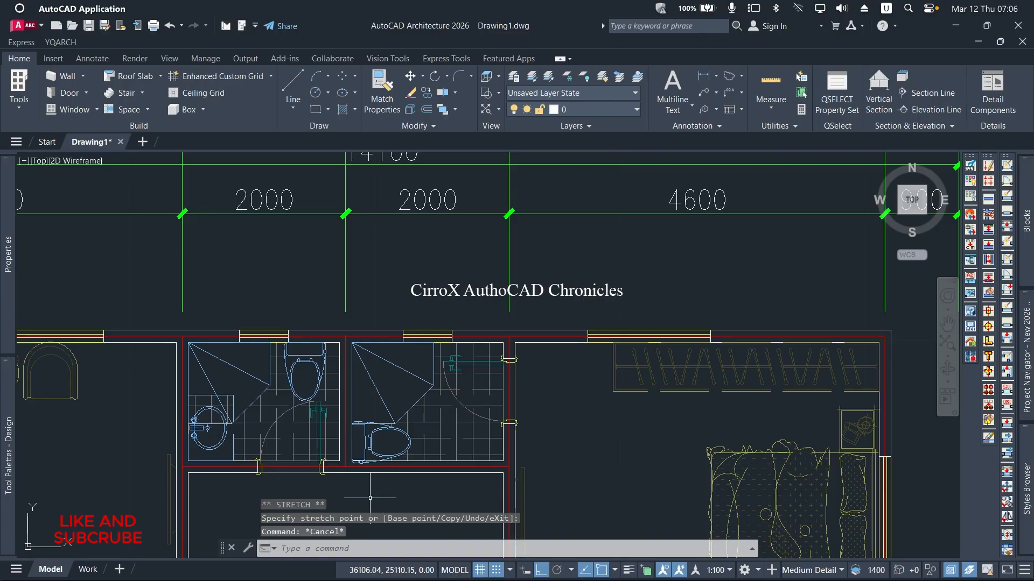
Try to rotate the closestool between axes 4 and 5 about the midpoint of its tank's back edge, and undo the rotation
scroll(381, 454, up, 4)
click(358, 436)
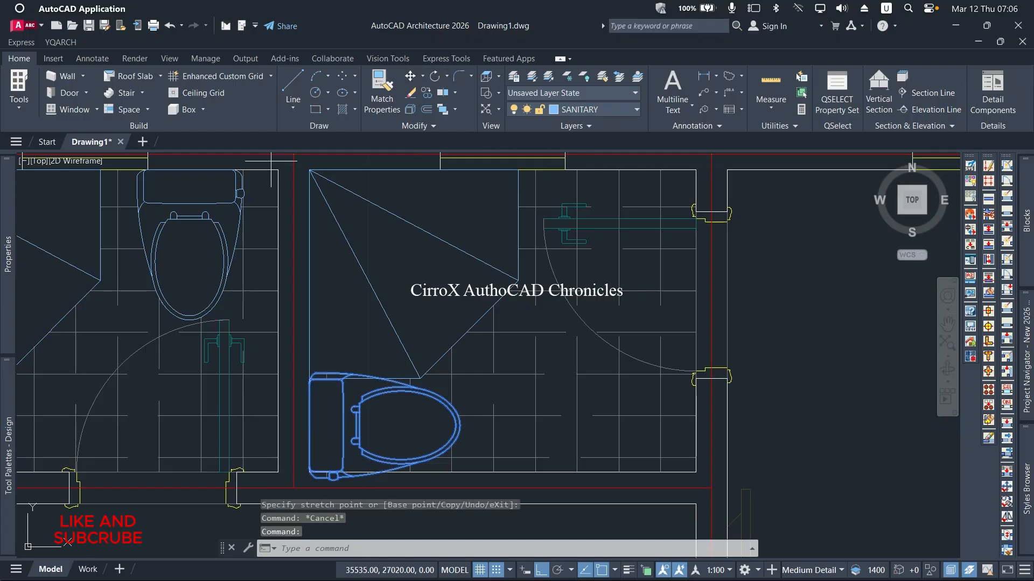
click(310, 424)
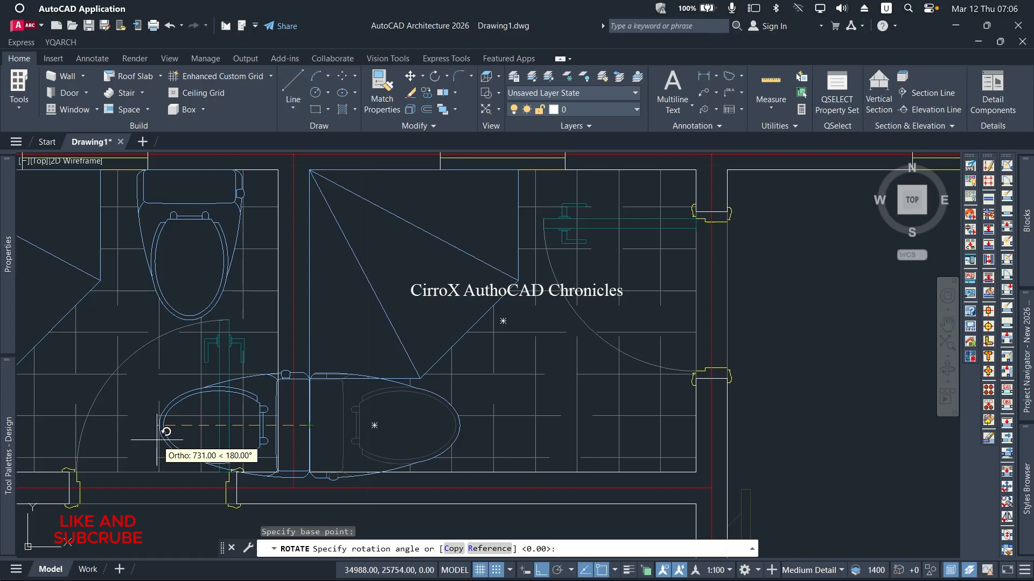
click(232, 302)
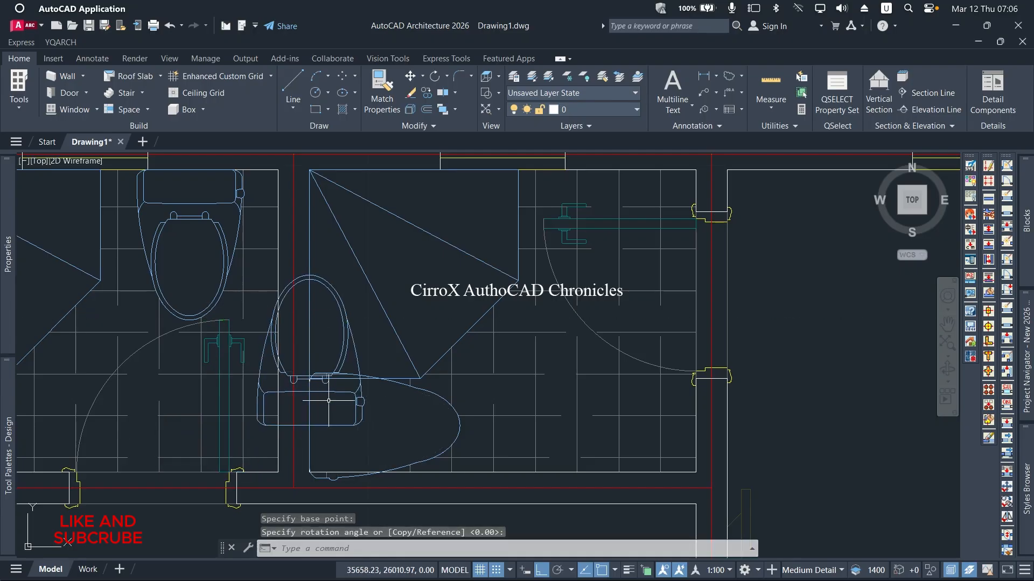
key(ctrl+z)
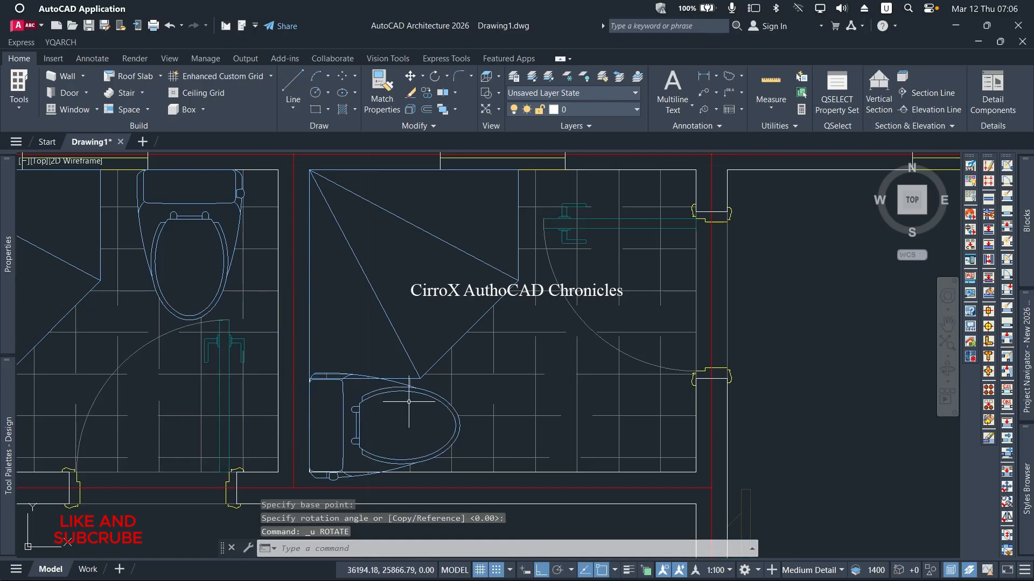
Rotate both parts of the closestool between axes 4 and 5 a quarter turn about its back-edge midpoint so it faces axis J
click(437, 389)
click(428, 401)
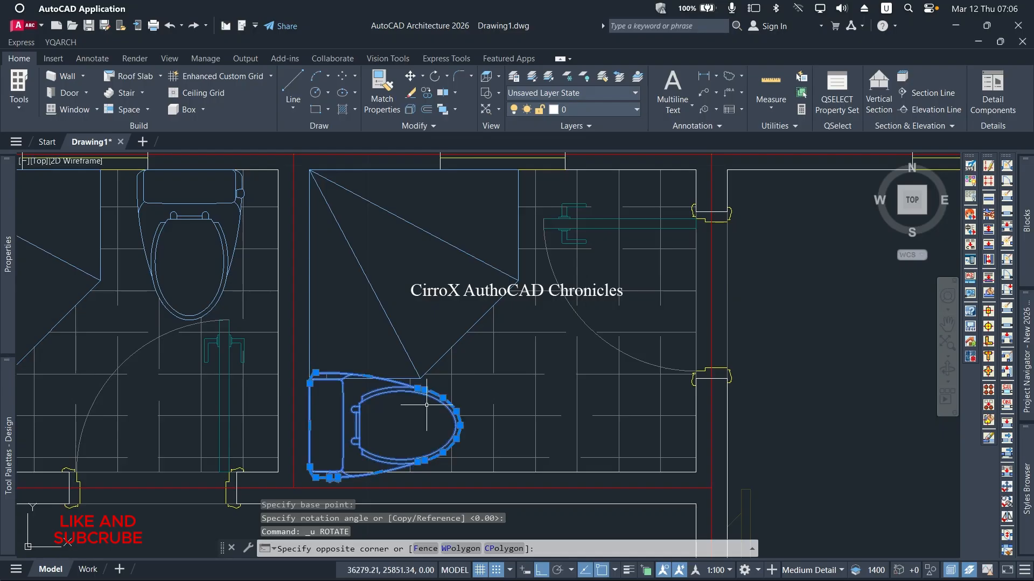
text(R)
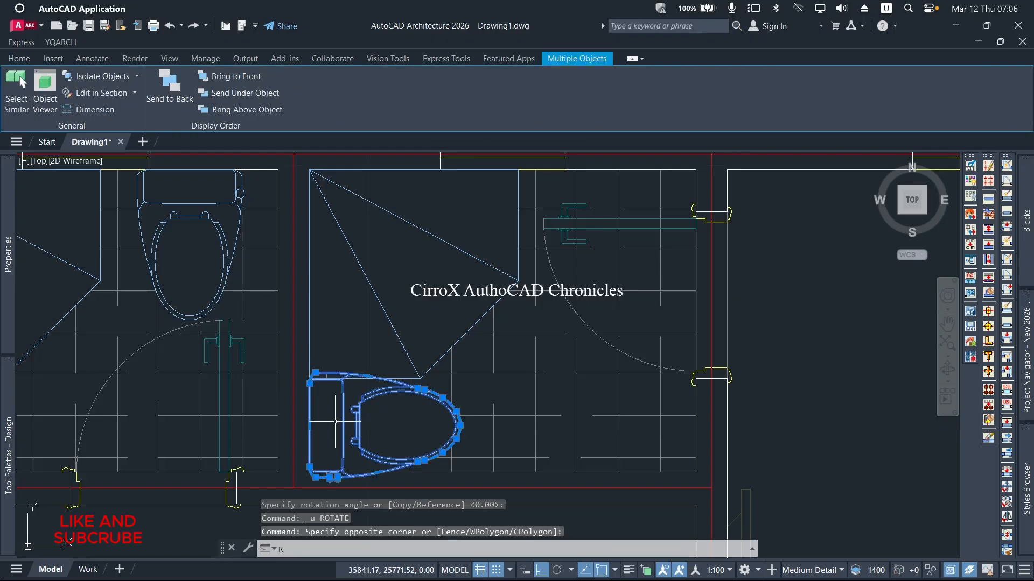
text(OO)
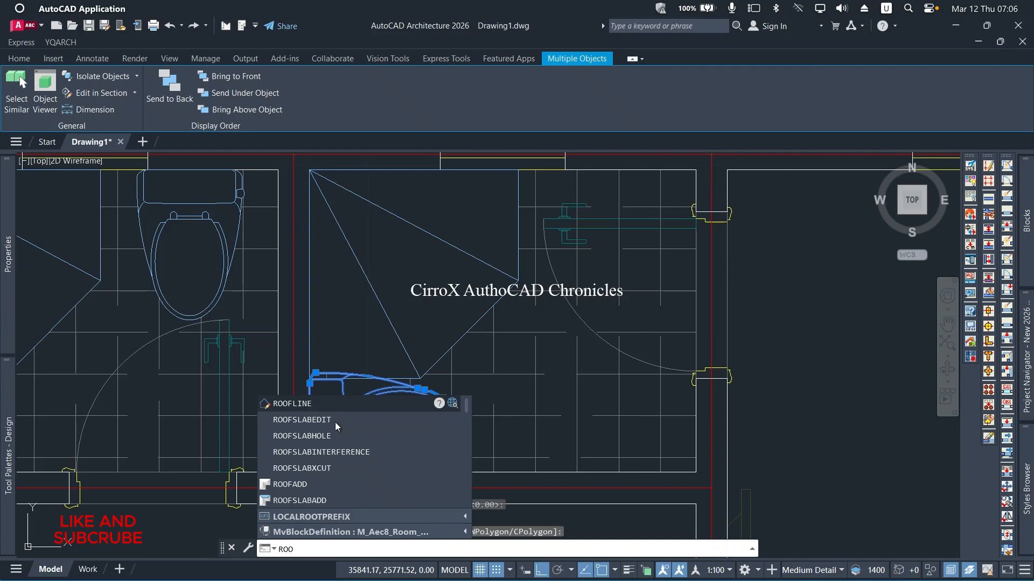
key(BackSpace)
key(Return)
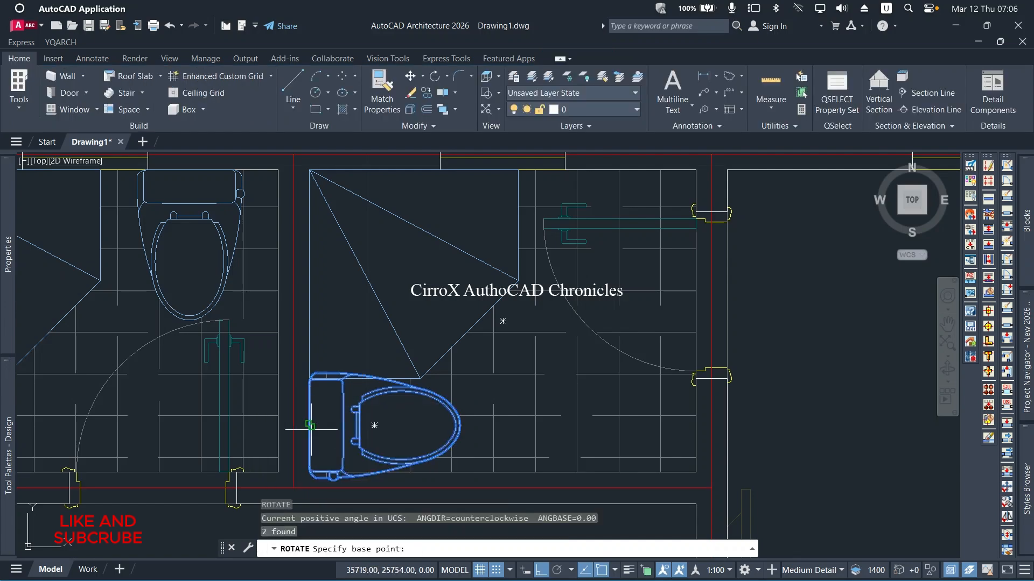
click(310, 427)
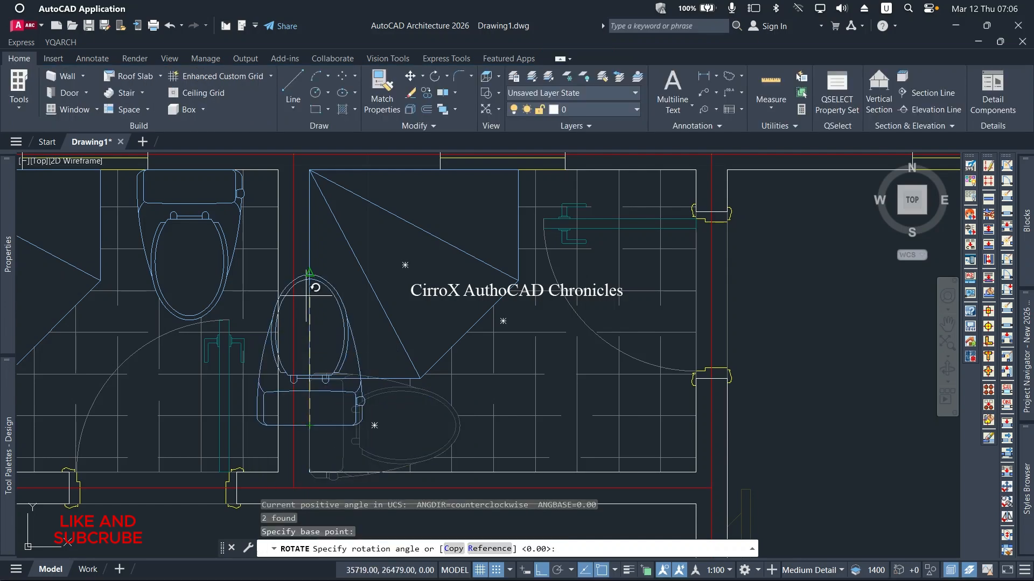
click(309, 295)
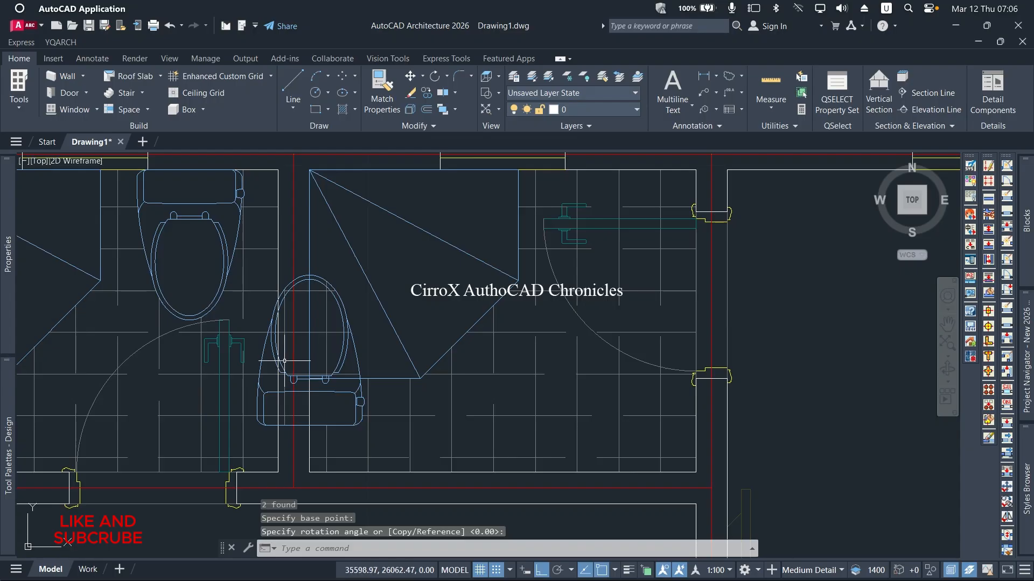
Move both parts of the rotated closestool by its back-edge midpoint to the midpoint of the wall opposite axis J
scroll(284, 361, up, 4)
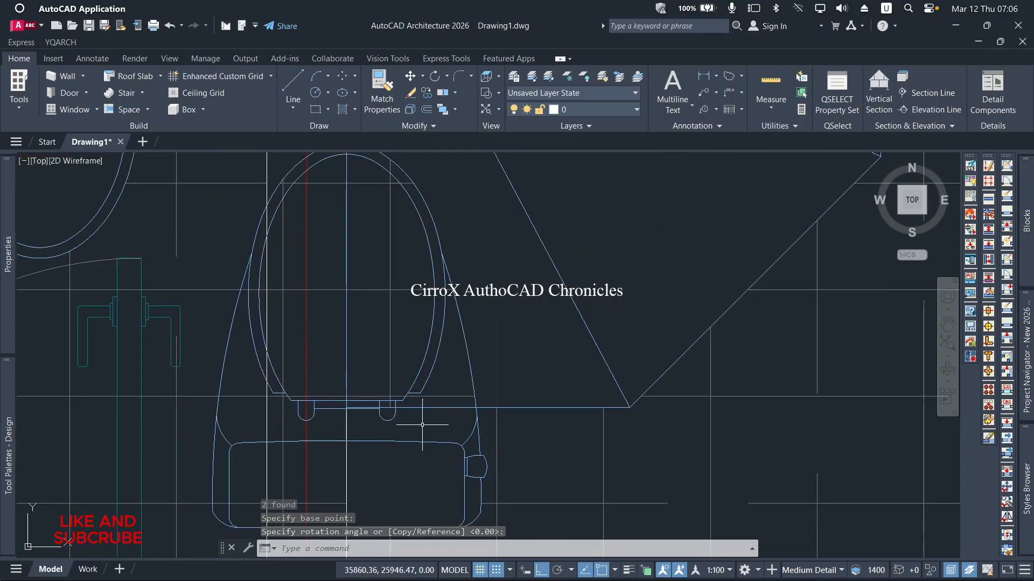
click(468, 311)
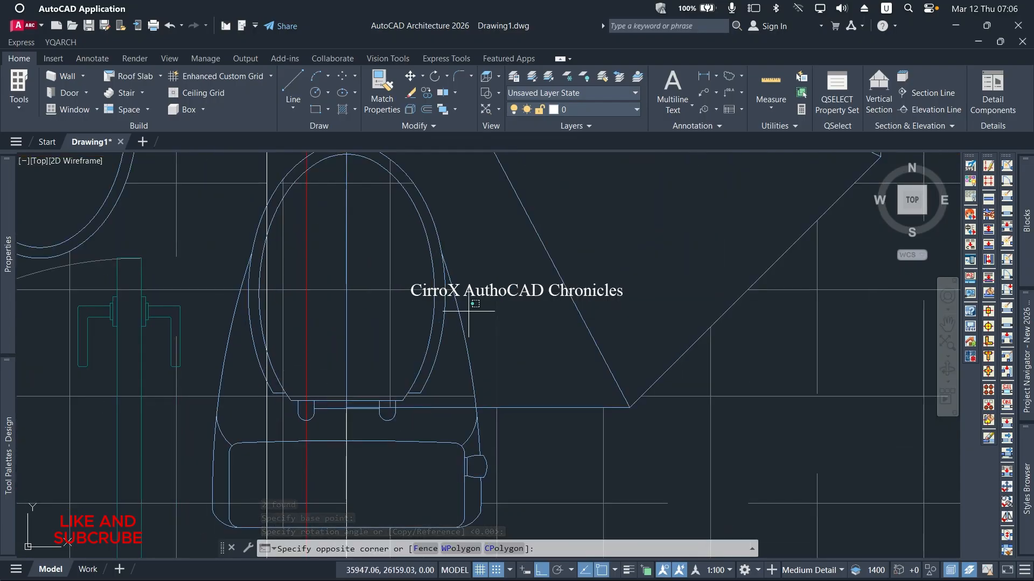
click(430, 339)
scroll(432, 341, down, 4)
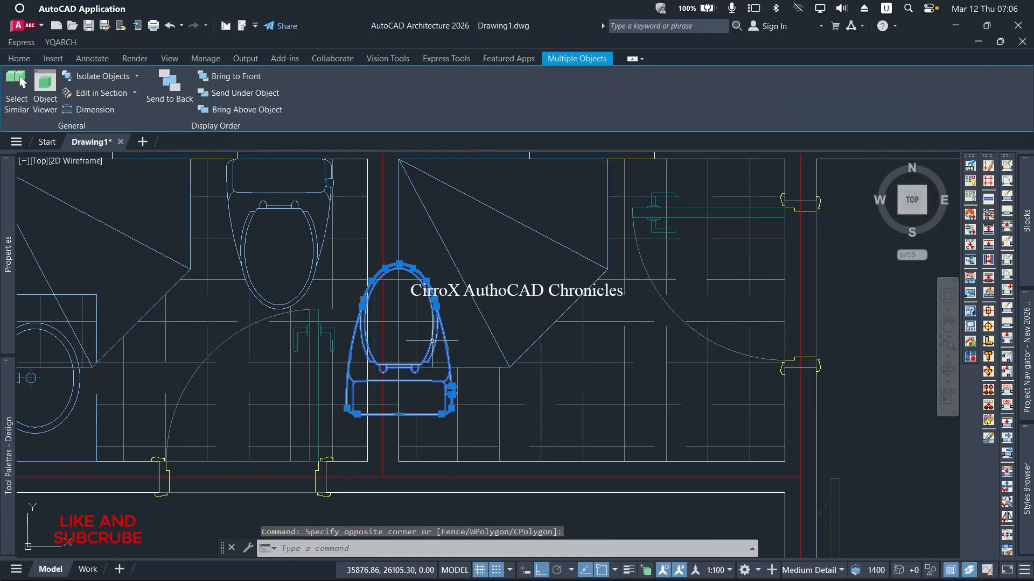
text(m)
key(Return)
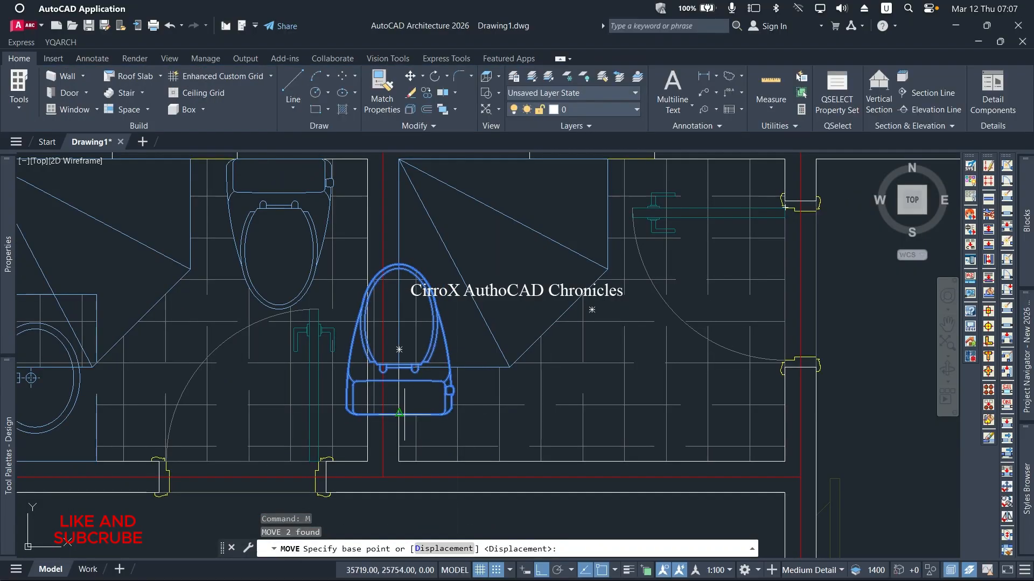
click(399, 413)
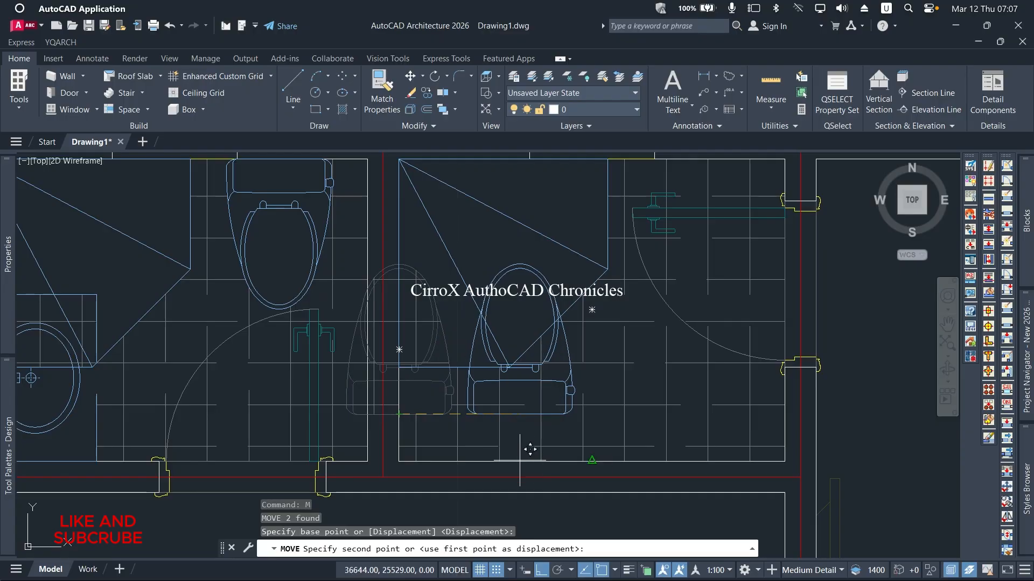
click(593, 461)
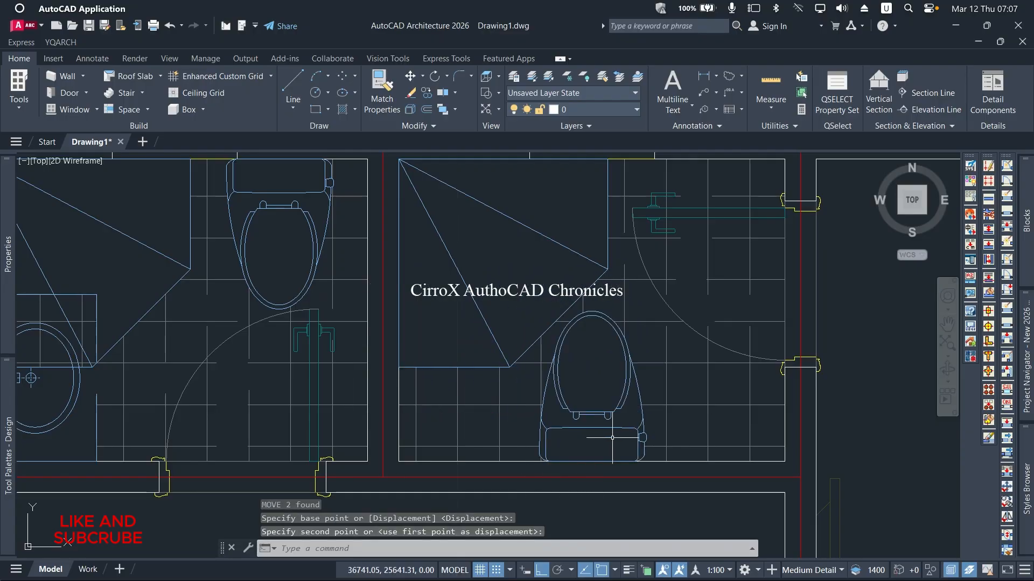
scroll(612, 438, down, 3)
key(Escape)
scroll(613, 433, down, 3)
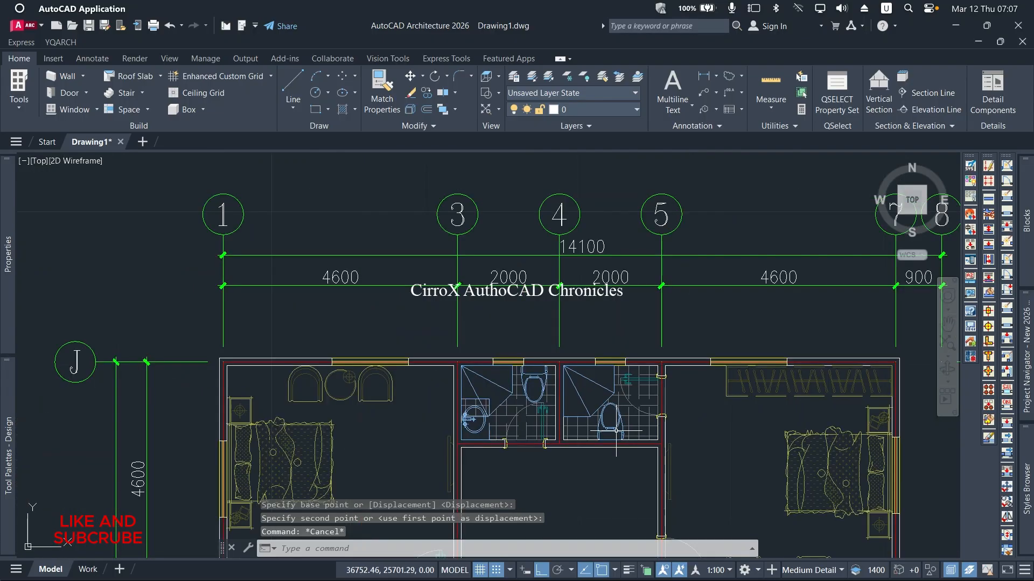
Delete the sink and its counter outline from the toilet between axes 3 and 4
scroll(507, 424, up, 2)
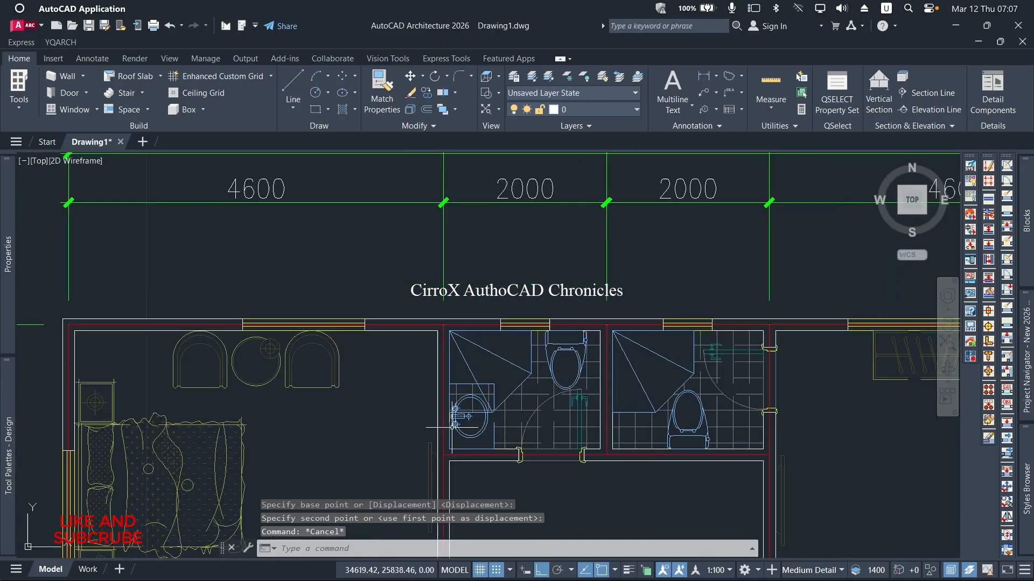
scroll(455, 439, up, 4)
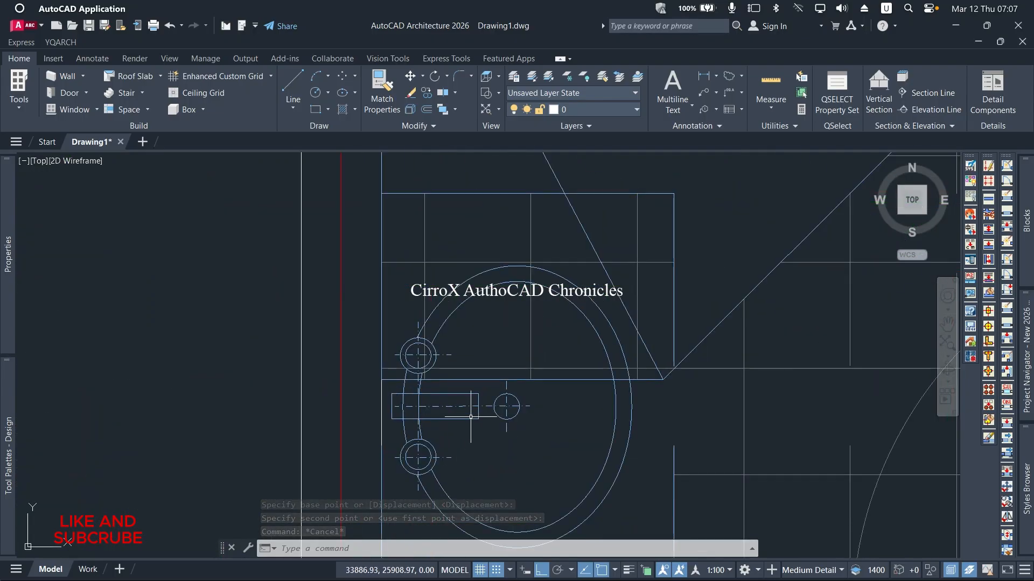
click(566, 416)
click(446, 429)
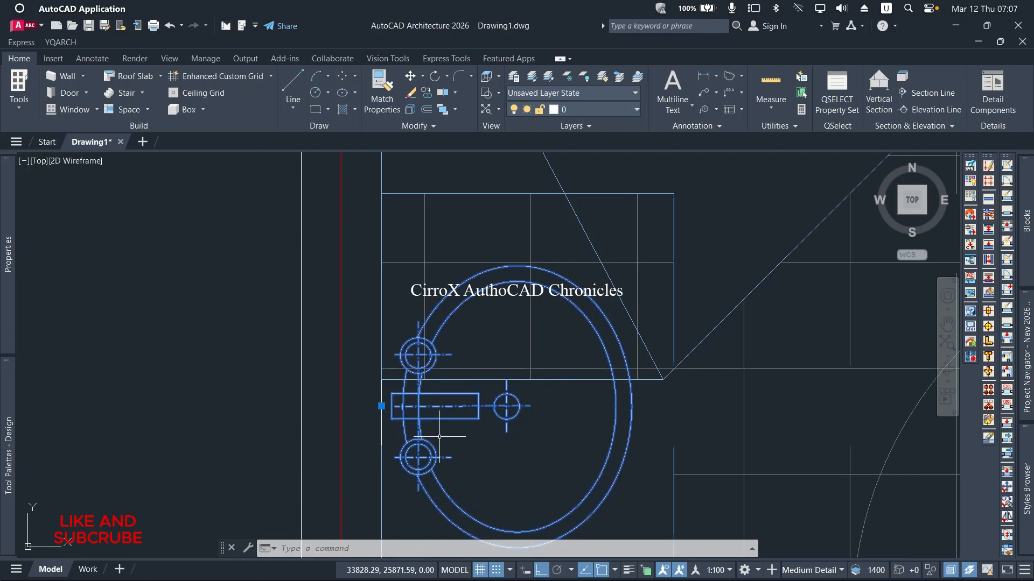
key(Delete)
scroll(554, 415, down, 3)
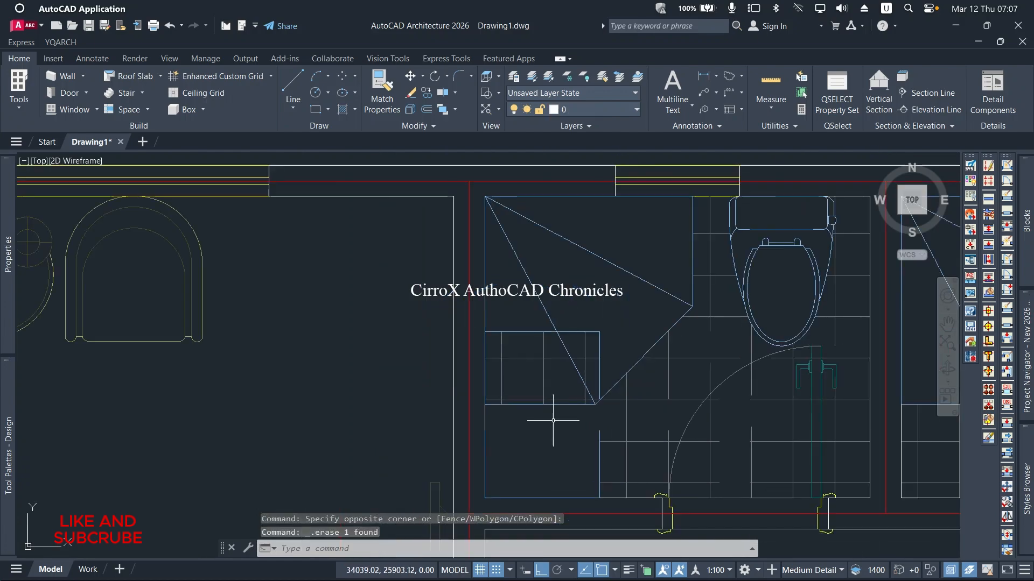
scroll(597, 452, up, 3)
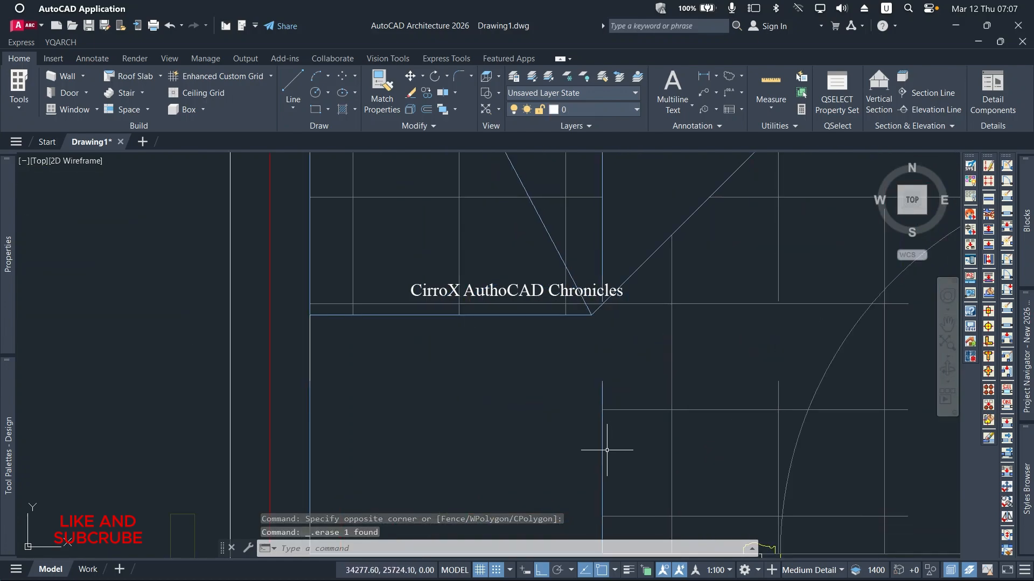
click(601, 460)
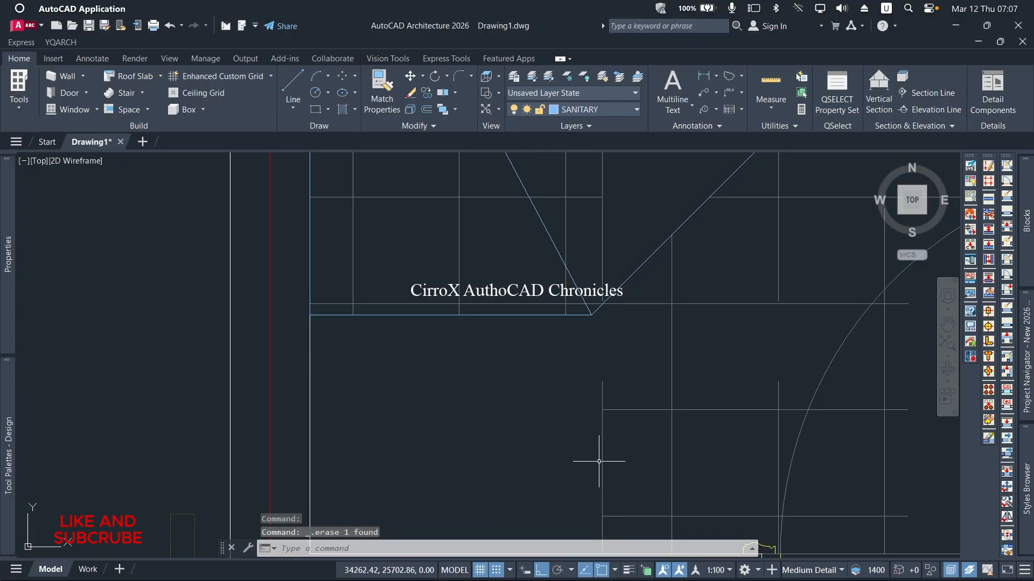
Stretch the inner corner of the floor tiling to the wall corner in the toilet between axes 3 and 4
scroll(599, 461, down, 3)
scroll(620, 447, up, 3)
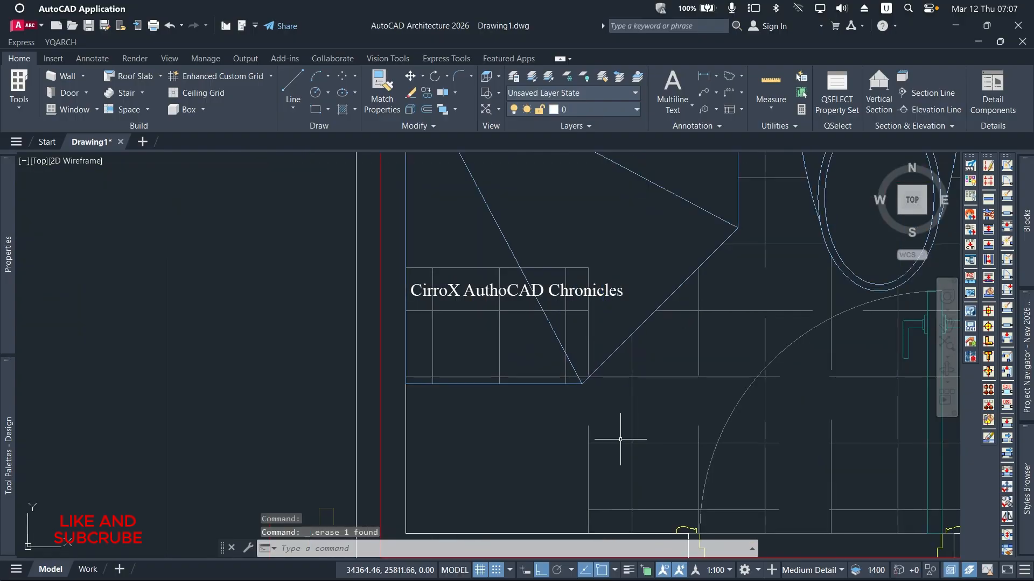
click(629, 435)
click(588, 388)
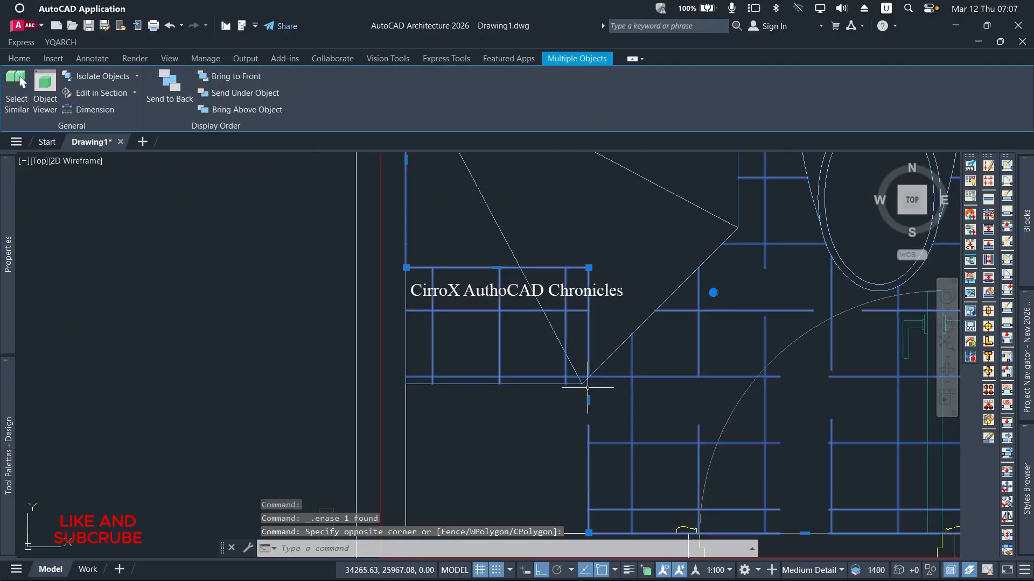
click(588, 267)
scroll(589, 269, down, 3)
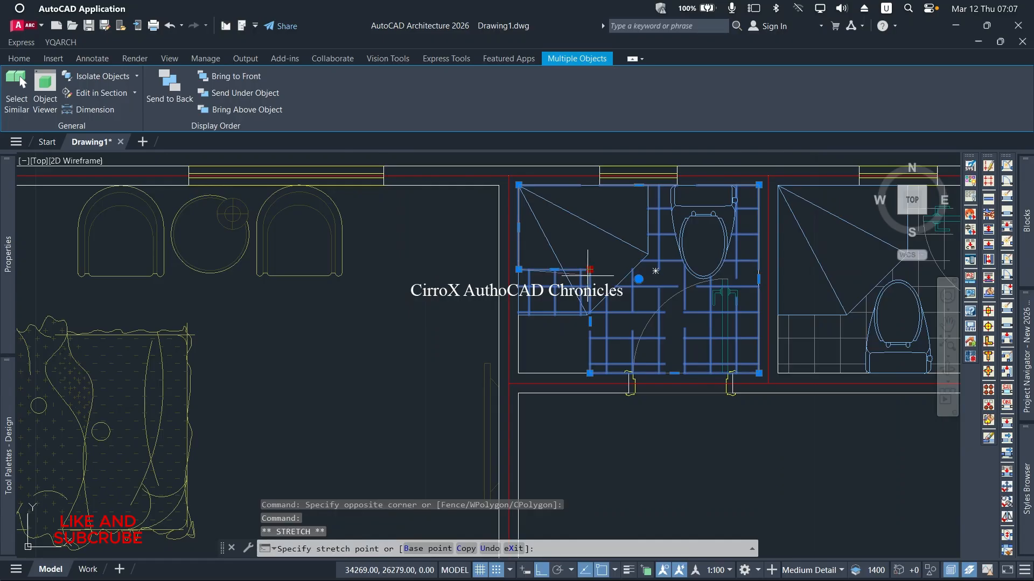
scroll(516, 377, up, 2)
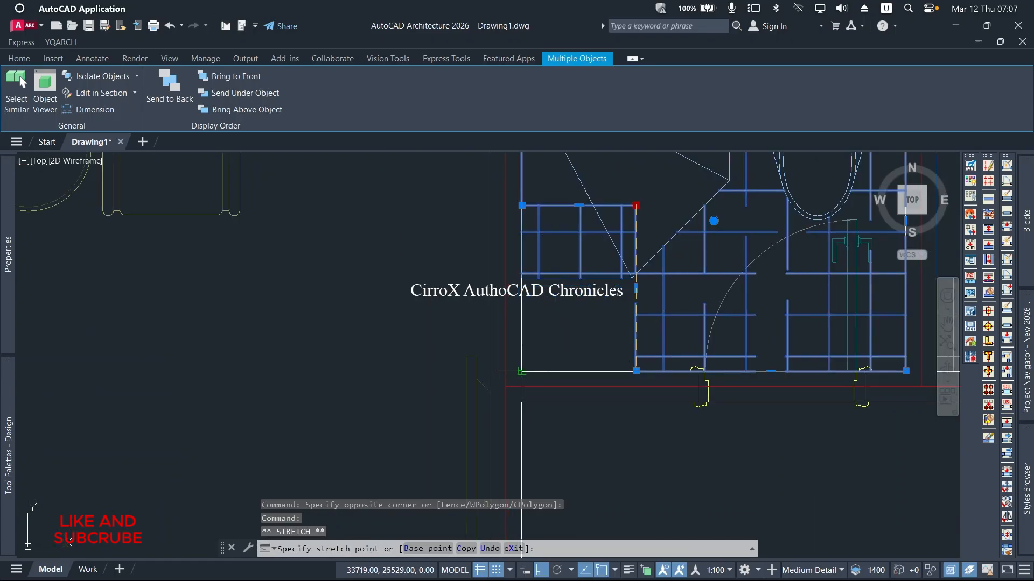
scroll(521, 371, down, 4)
key(Escape)
key(Escape)
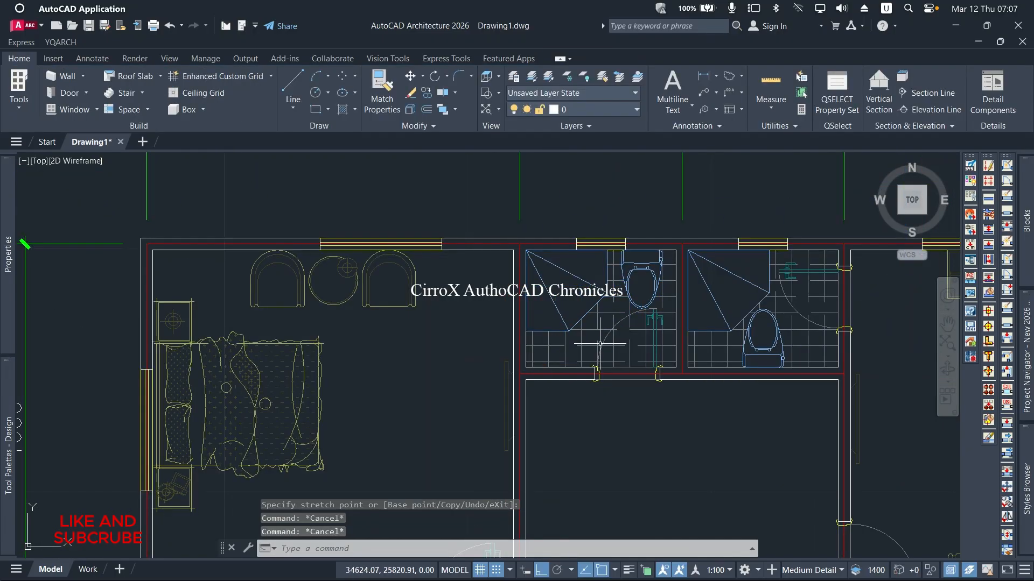
Arrange a closestool, shower, sink and floor tiling in the small room between axes C and D with YQArch's Toilet arrangement
scroll(603, 380, down, 5)
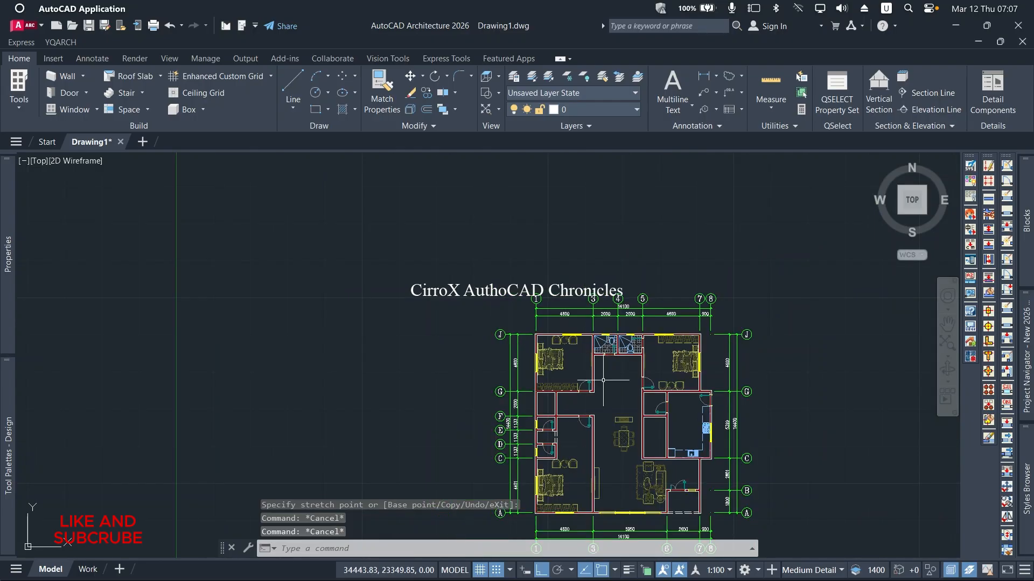
scroll(598, 463, up, 3)
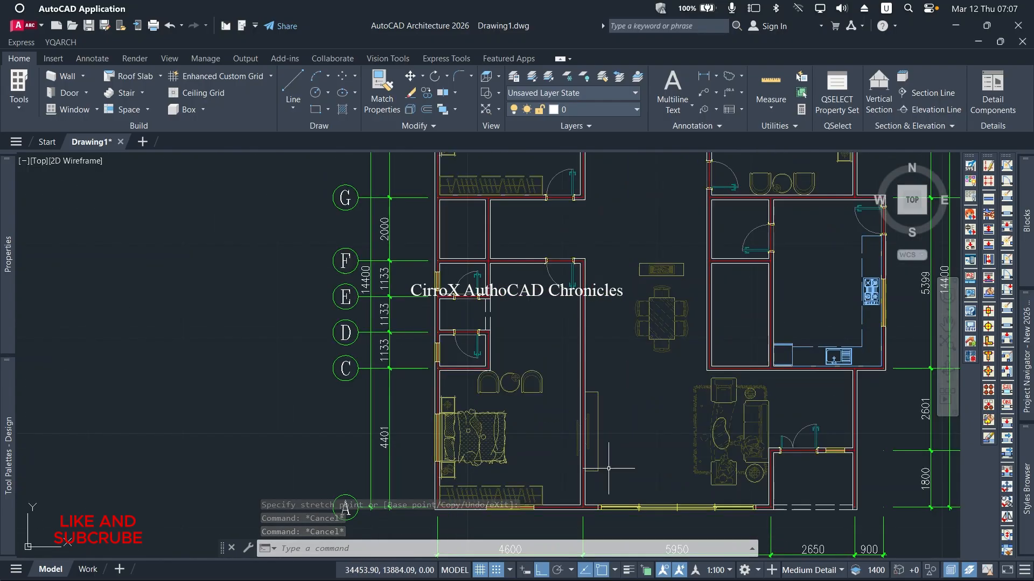
scroll(535, 405, down, 2)
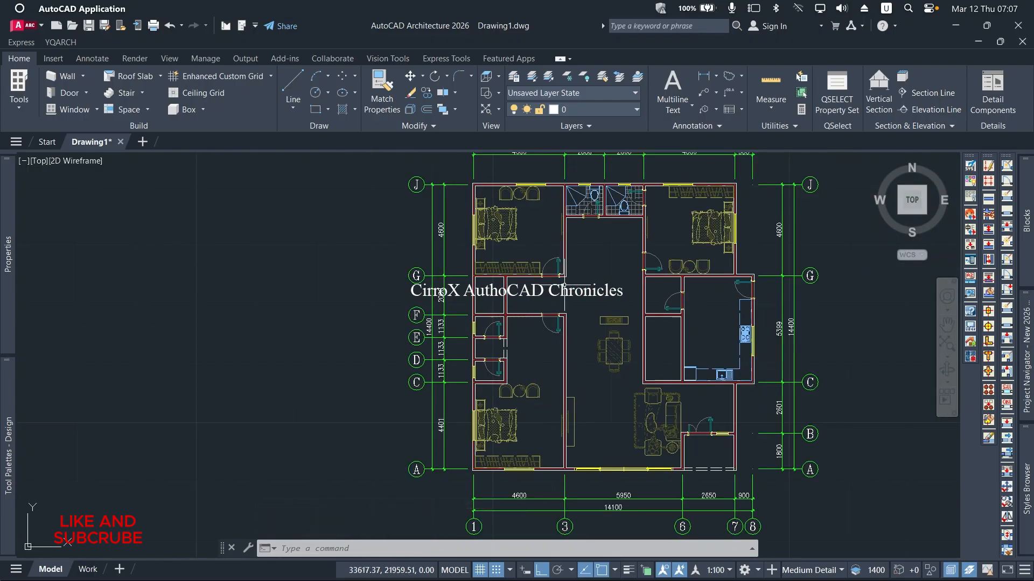
scroll(504, 335, up, 5)
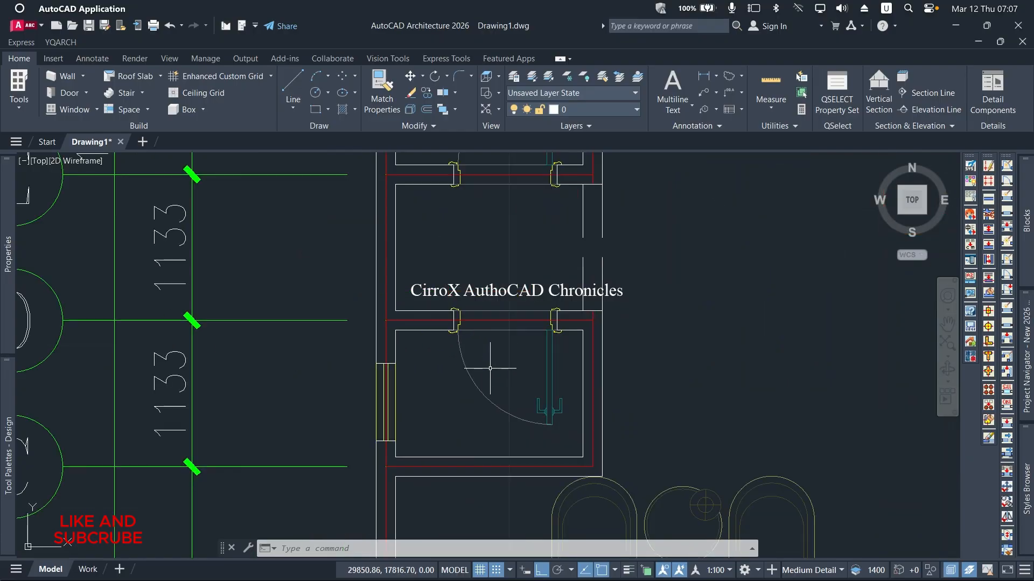
scroll(428, 369, down, 5)
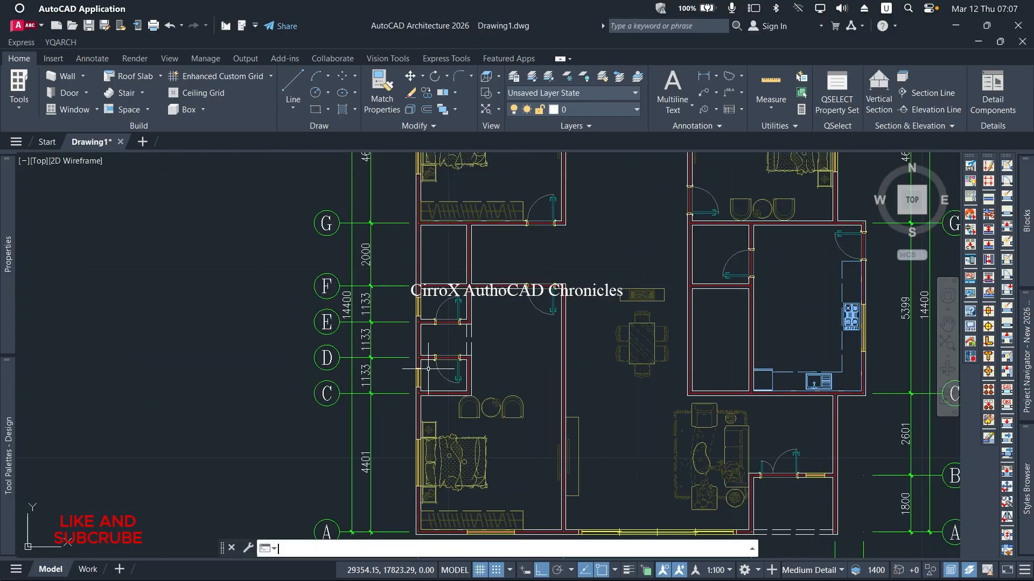
text(JJ)
key(Return)
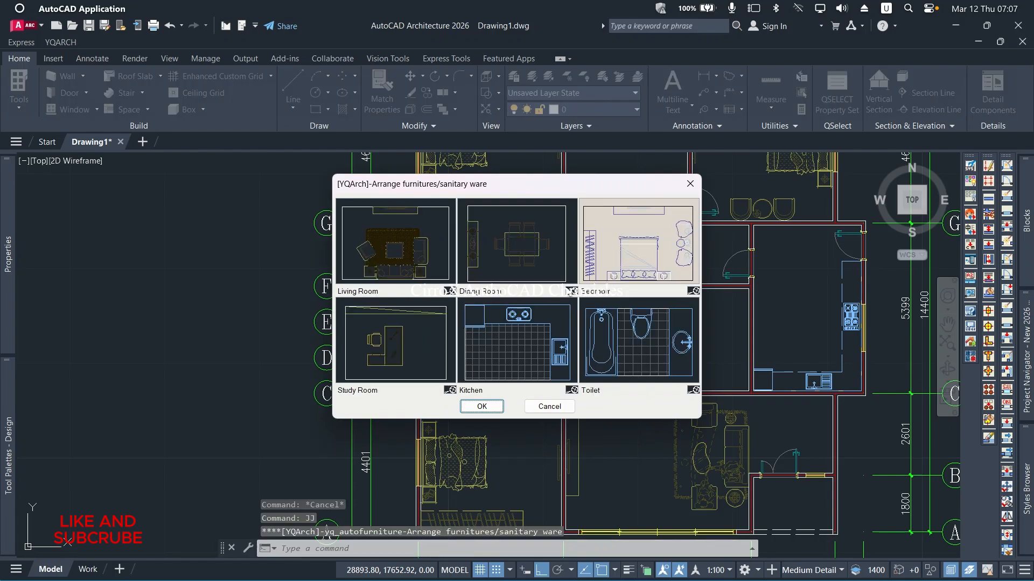
click(483, 406)
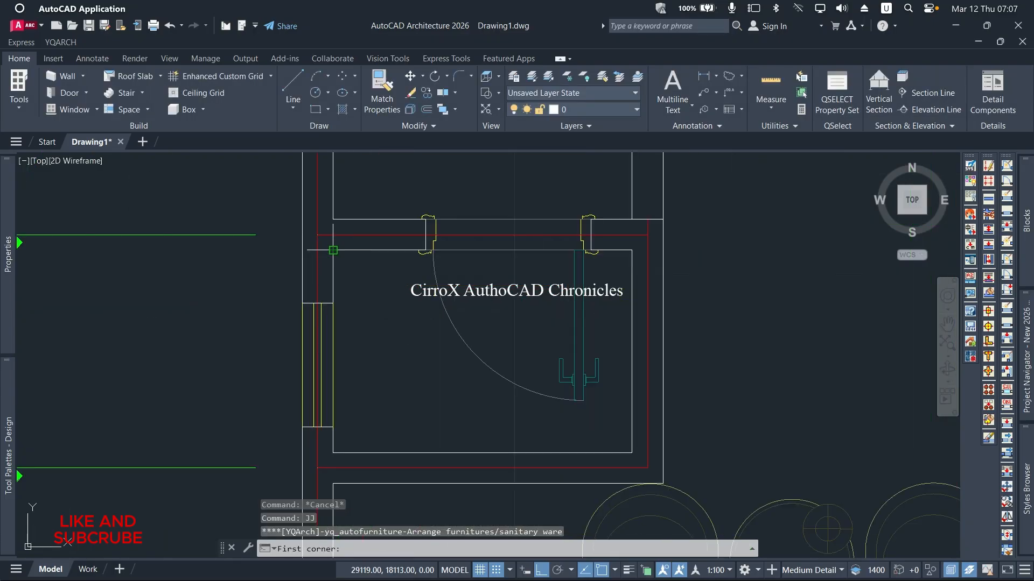
click(333, 250)
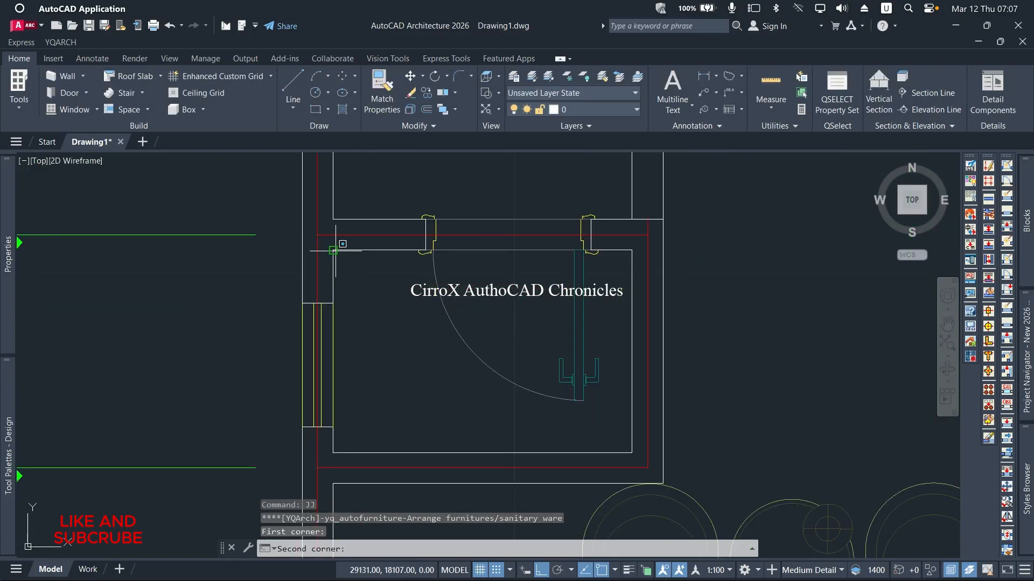
click(632, 453)
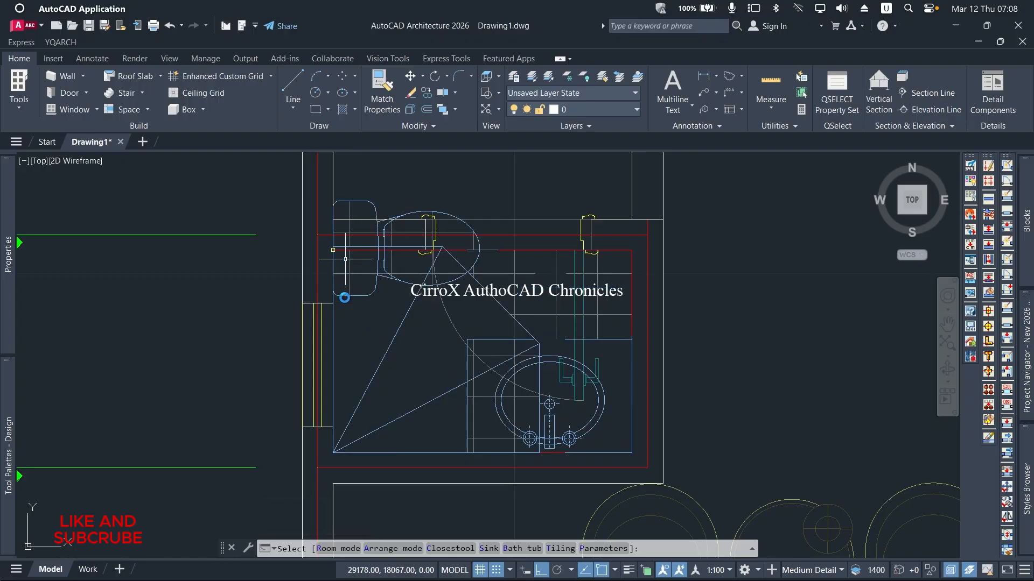
scroll(344, 305, down, 2)
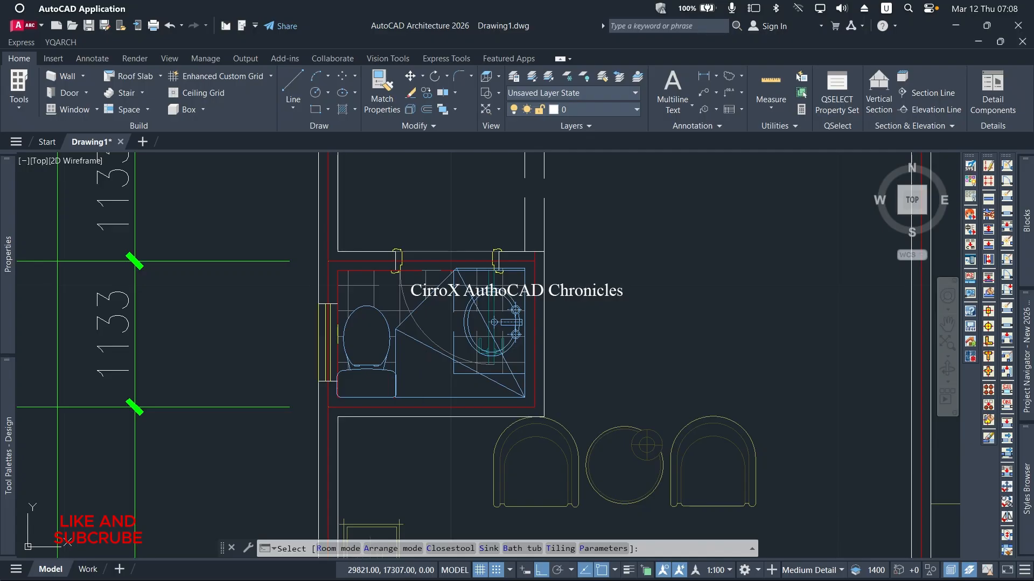
click(429, 375)
Arrange a closestool, corner shower, sink and floor tiling in the small room between axes E and F, and end the arrangement
scroll(443, 395, down, 5)
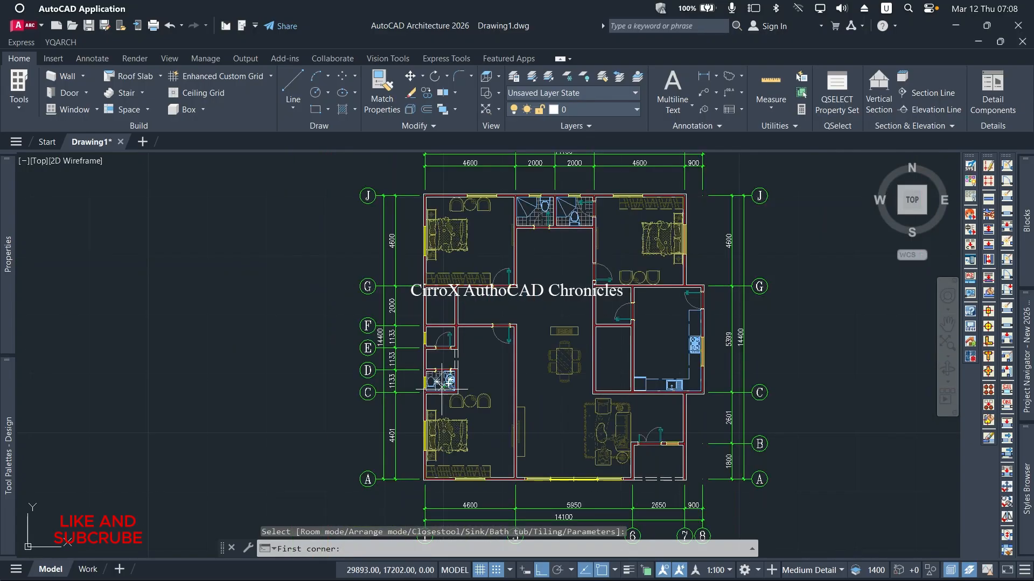
scroll(449, 334, up, 2)
scroll(449, 334, up, 6)
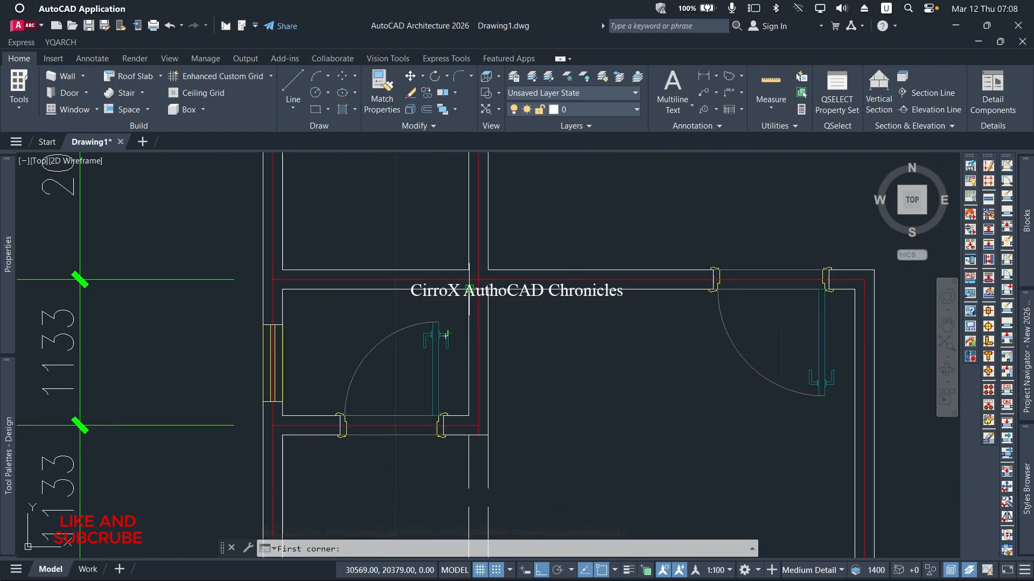
click(469, 289)
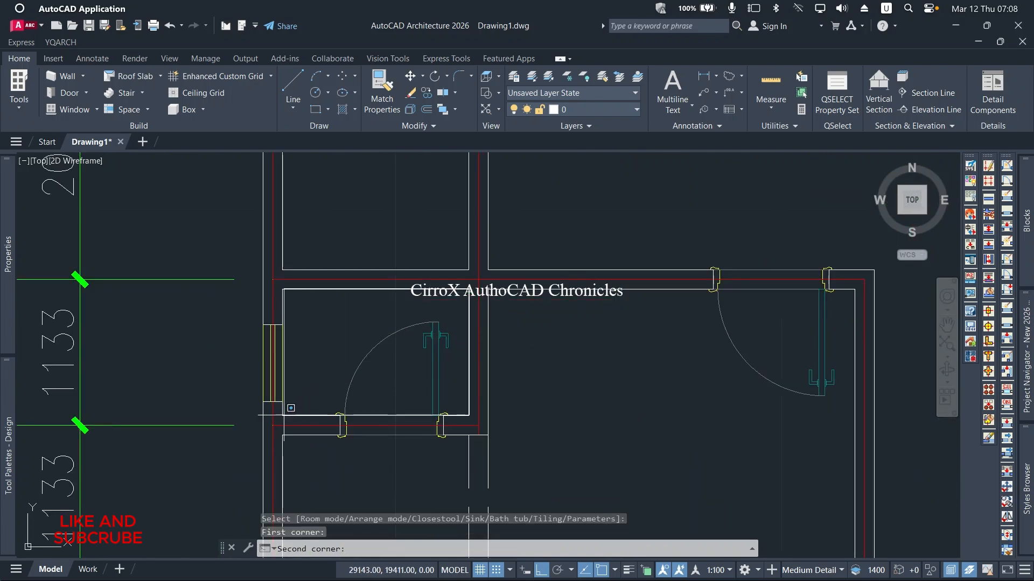
click(282, 415)
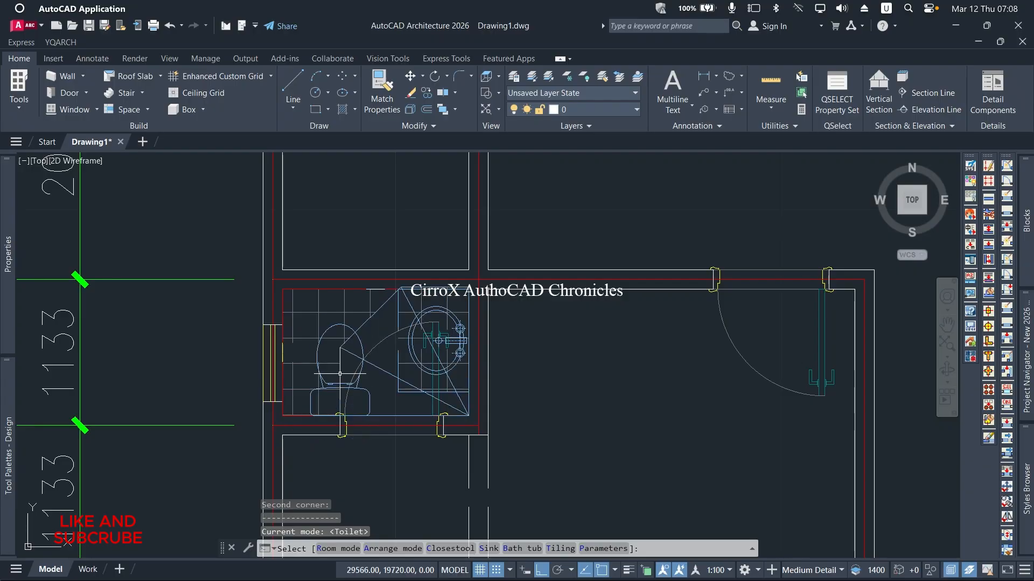
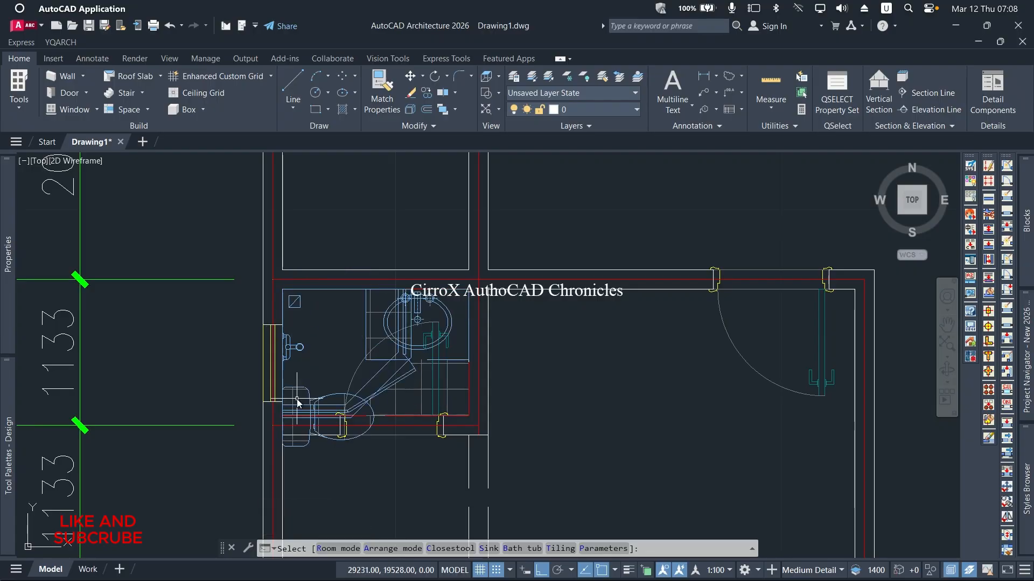
click(296, 399)
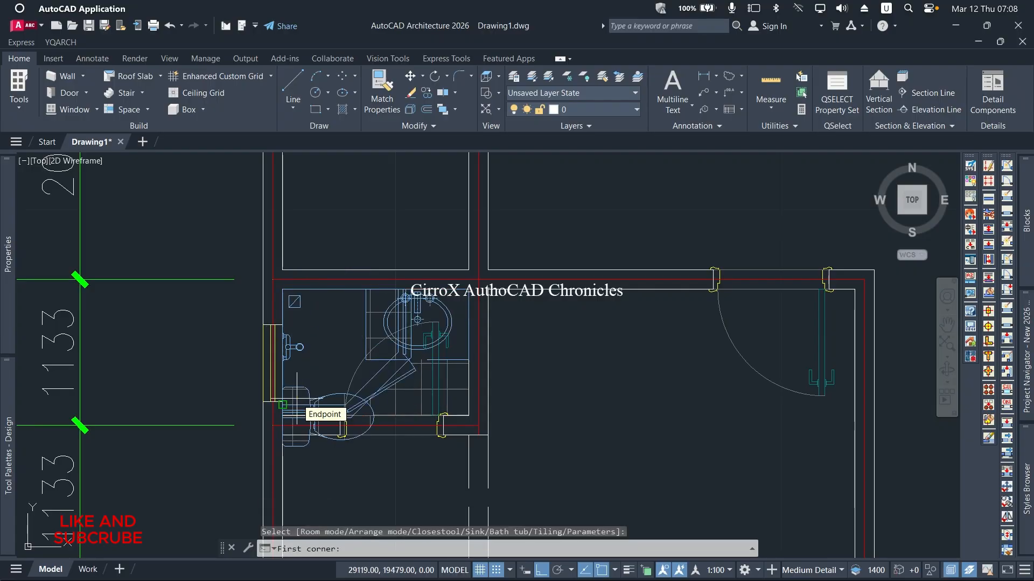
key(Escape)
key(Escape)
key(Escape)
key(Escape)
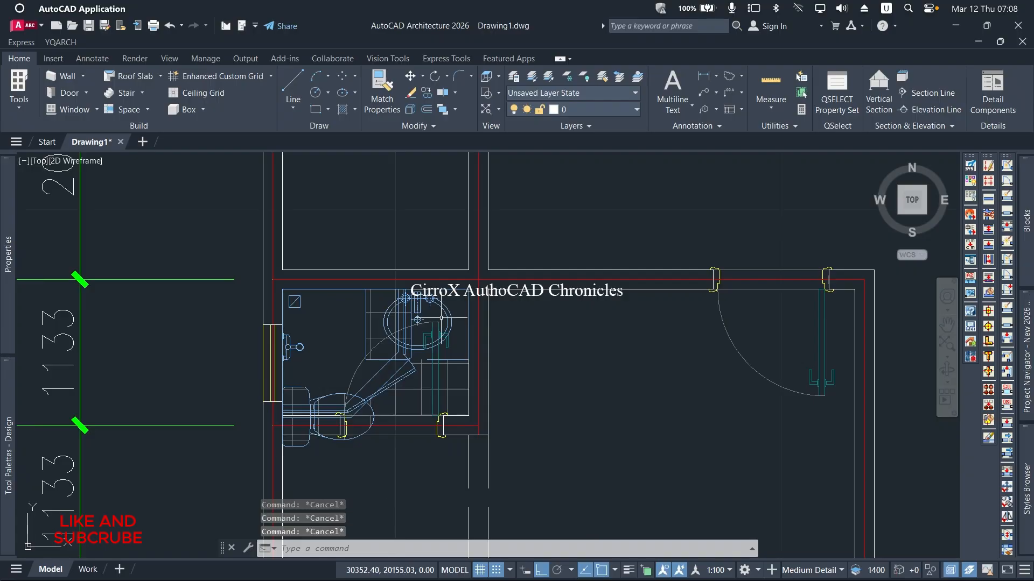
Delete the sink and its counter outline from the toilet between axes E and F
scroll(442, 318, up, 5)
click(452, 256)
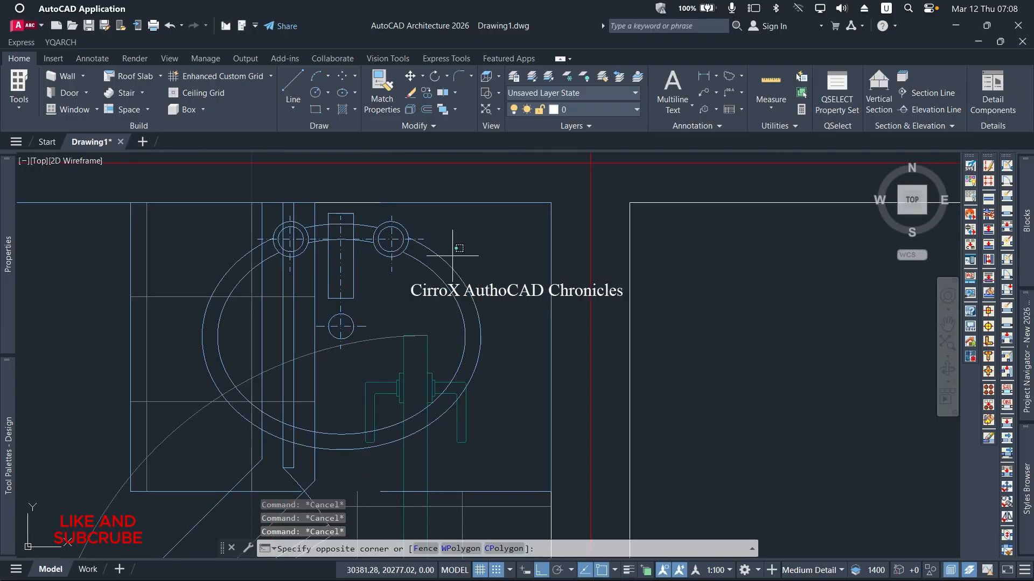
click(344, 290)
key(Delete)
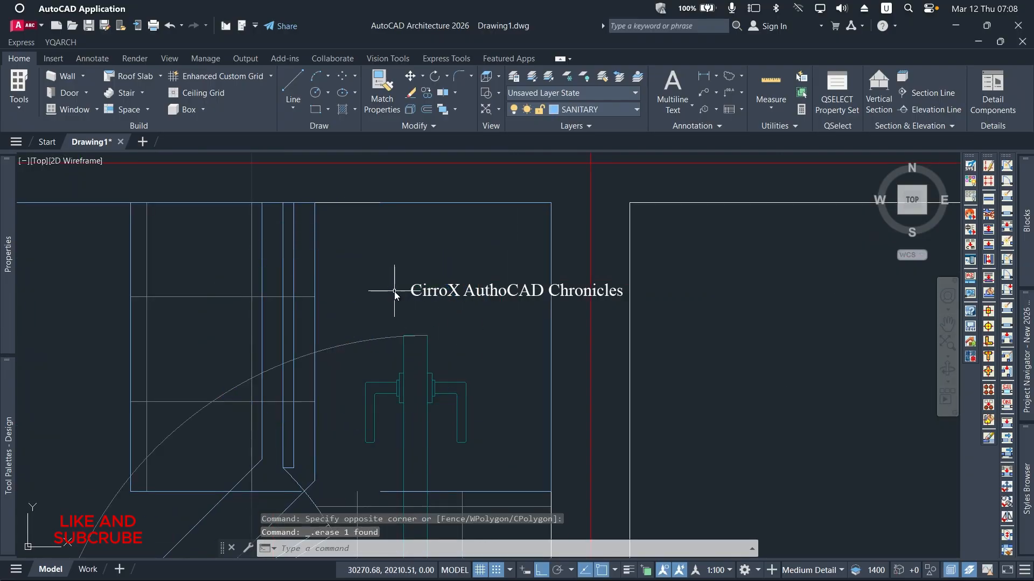
scroll(409, 280, down, 3)
scroll(426, 266, up, 2)
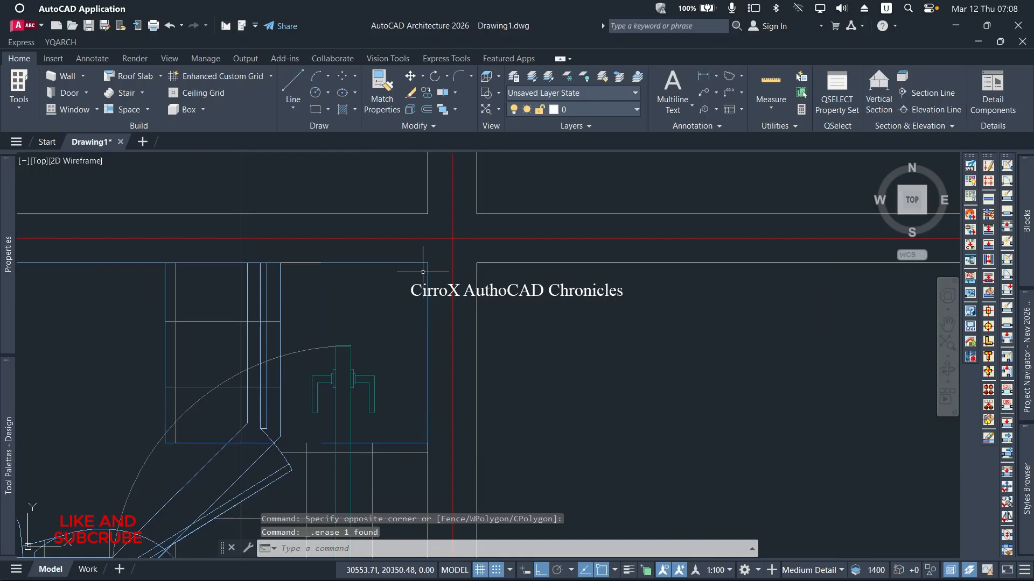
click(424, 270)
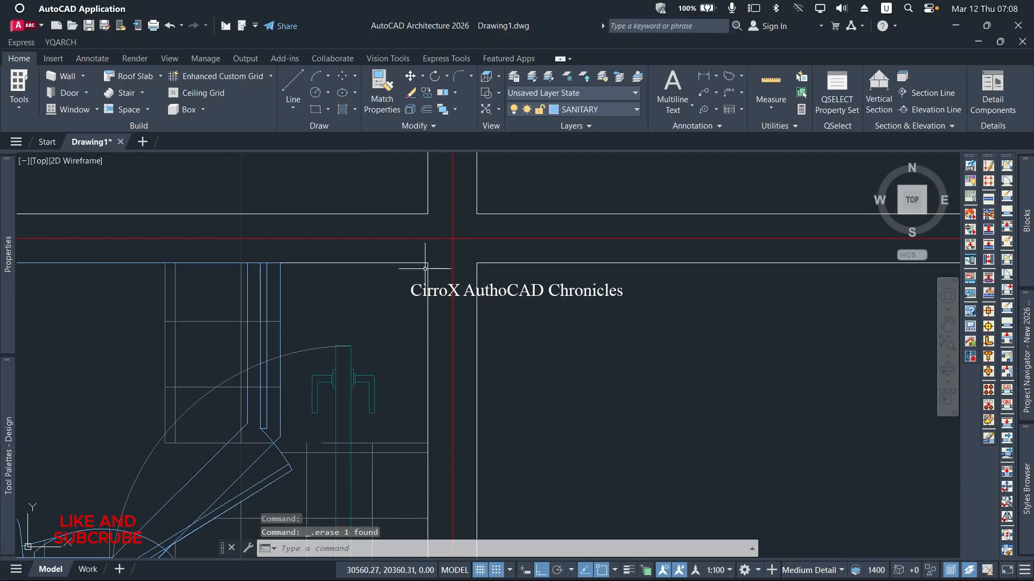
Delete the closestool that overlaps the door wall of the toilet between axes E and F
scroll(425, 268, down, 4)
scroll(261, 394, up, 4)
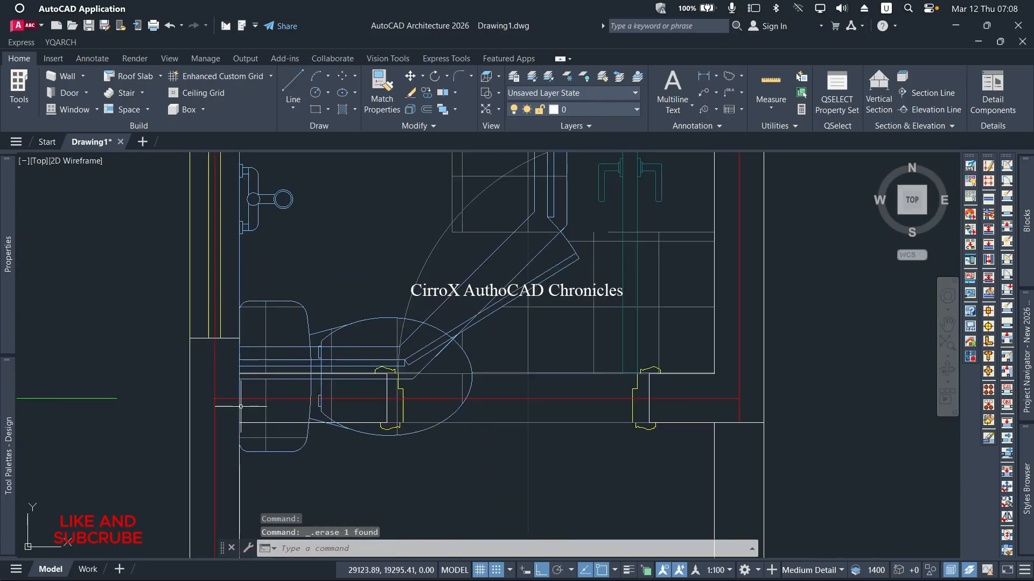
scroll(311, 462, up, 4)
click(287, 418)
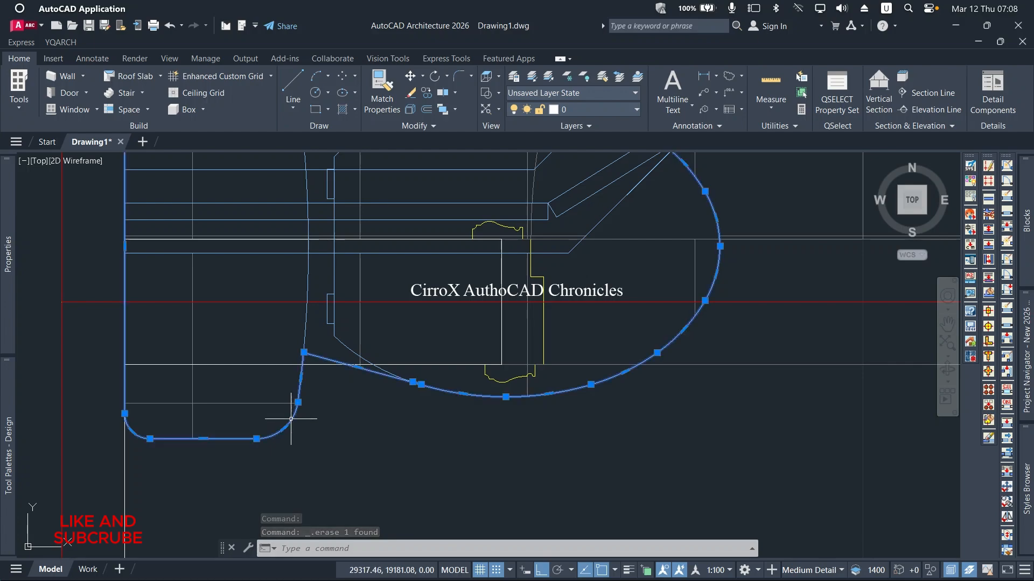
key(Escape)
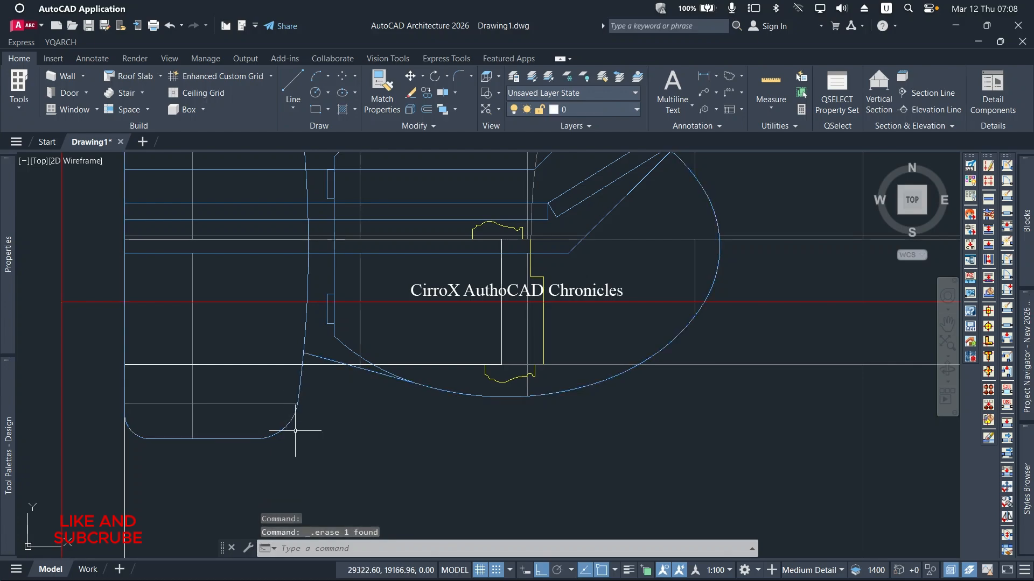
click(290, 429)
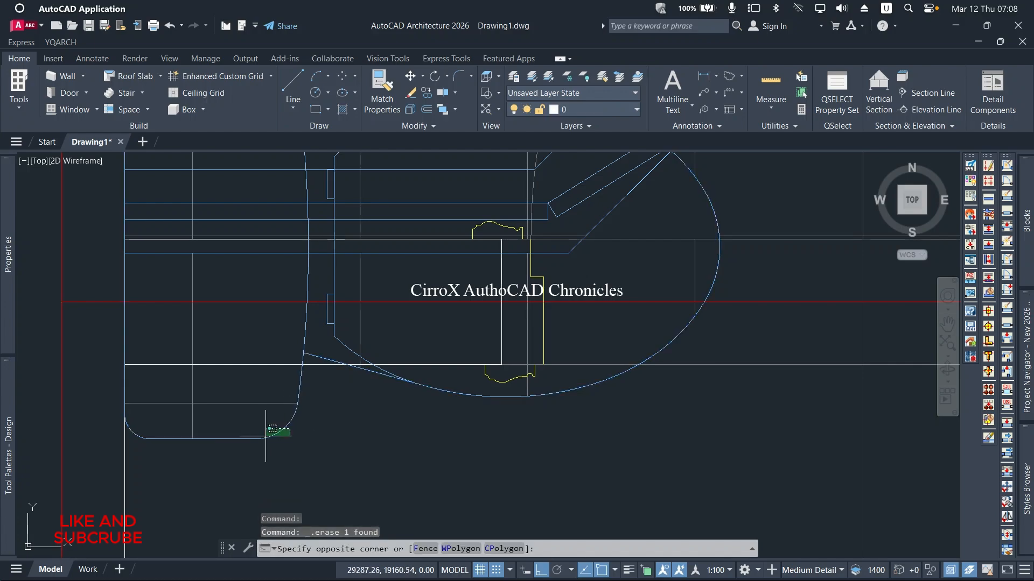
click(266, 436)
key(Delete)
scroll(265, 436, up, 4)
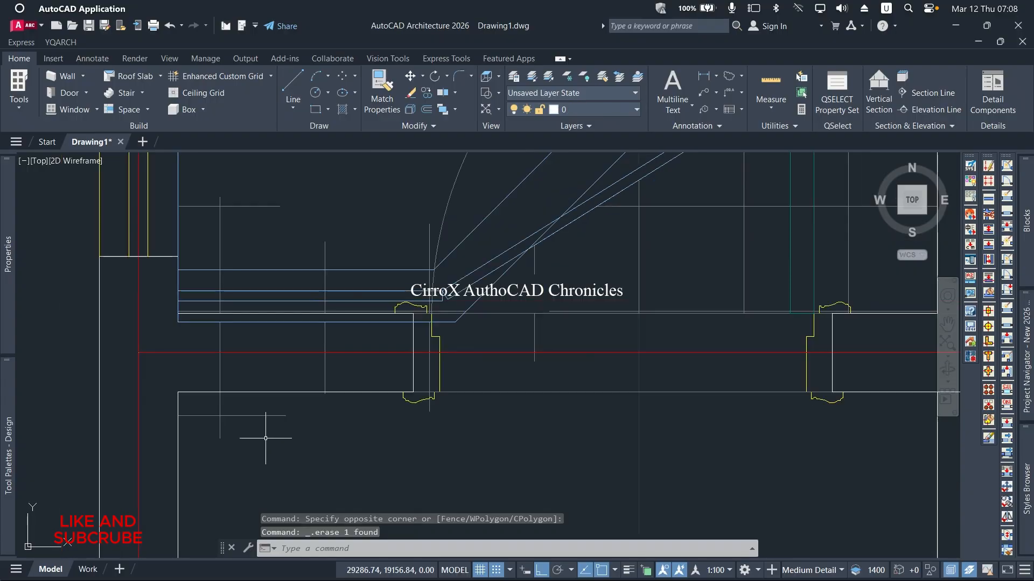
Scale down the corner shower in the toilet between axes E and F towards its wall corner
scroll(275, 424, down, 2)
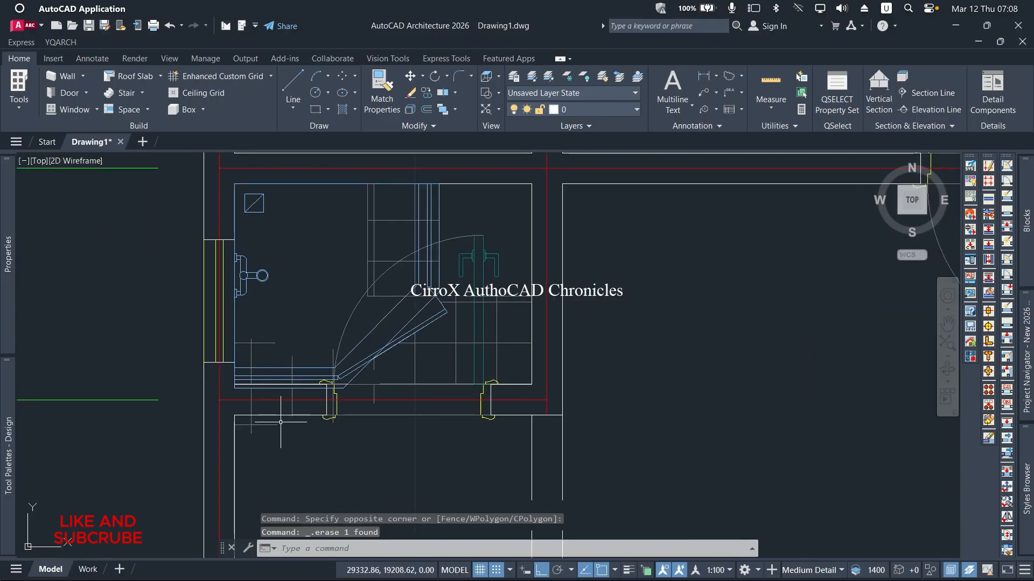
click(382, 356)
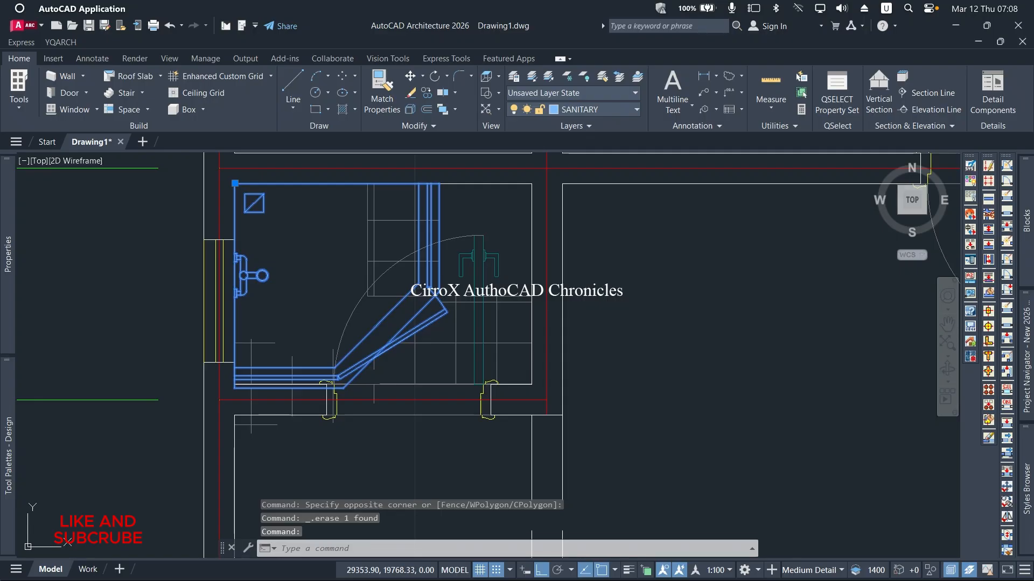
text(SC)
key(Return)
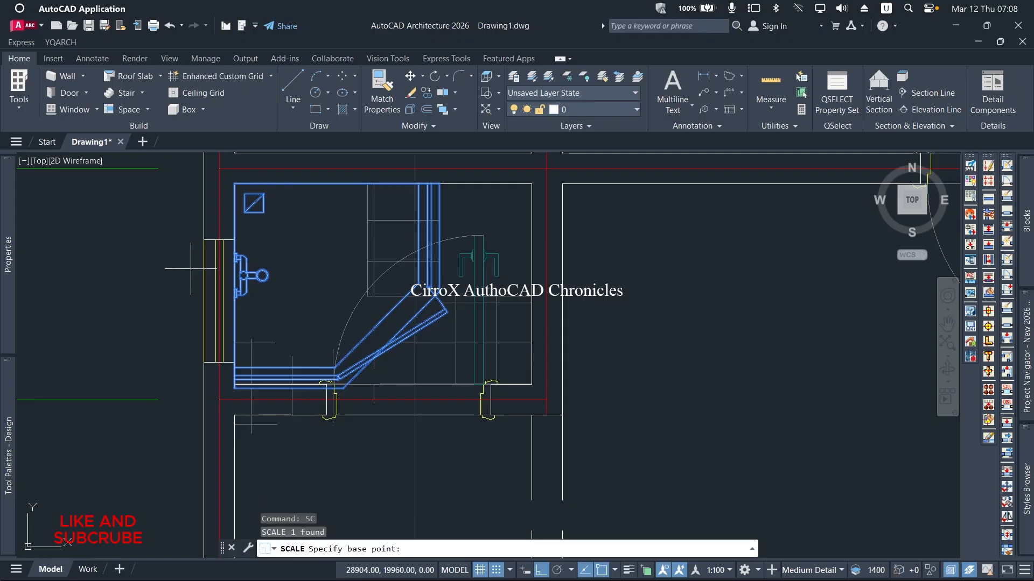
click(254, 202)
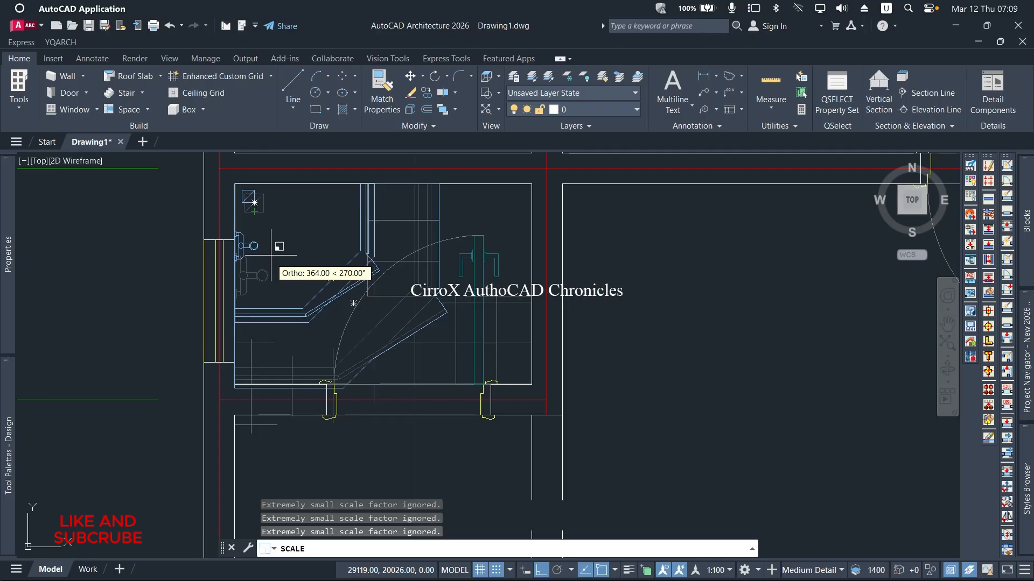
key(Escape)
key(Escape)
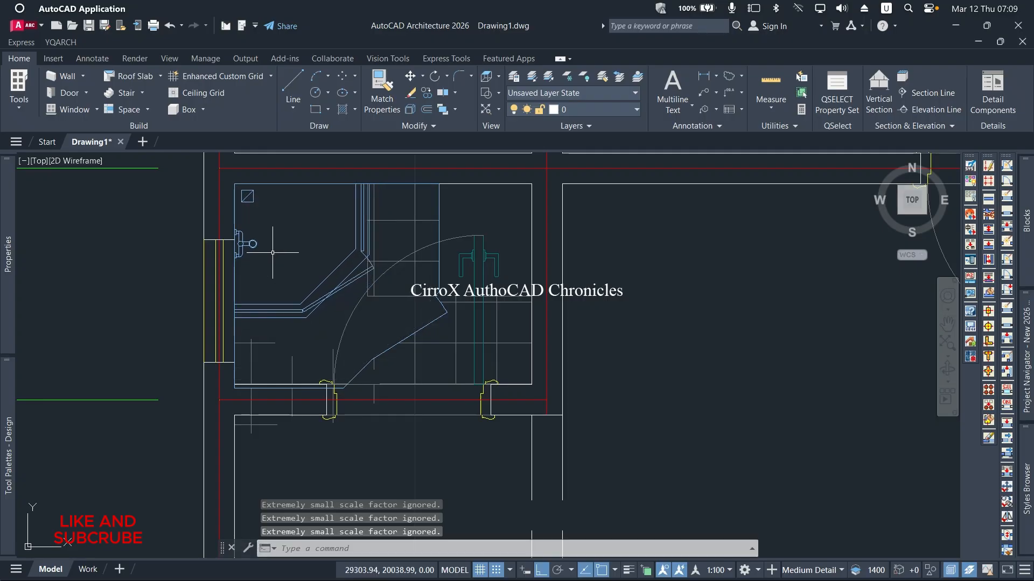
Delete the leftover outline around the corner shower in the toilet between axes E and F
click(421, 218)
key(Escape)
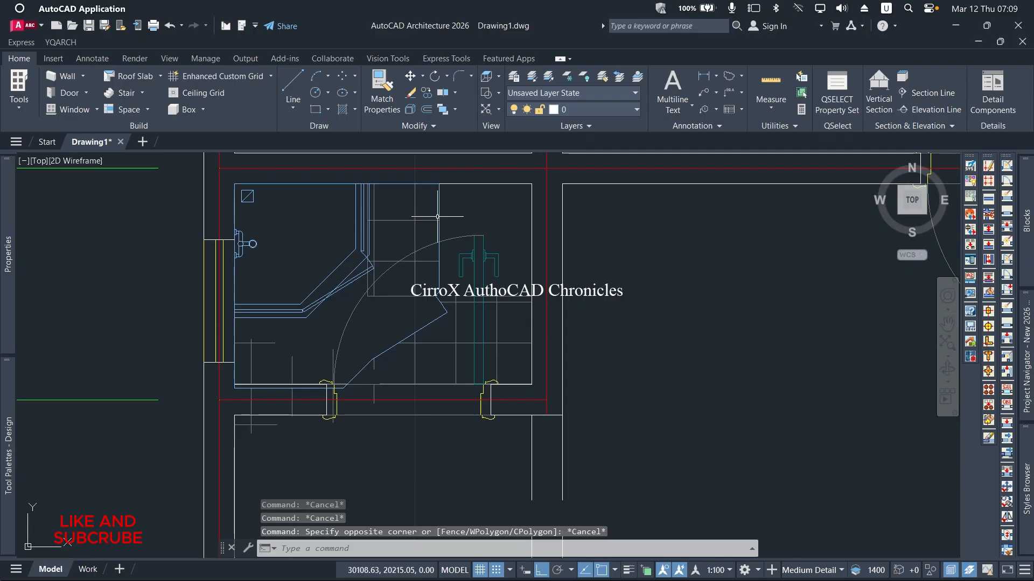
click(438, 216)
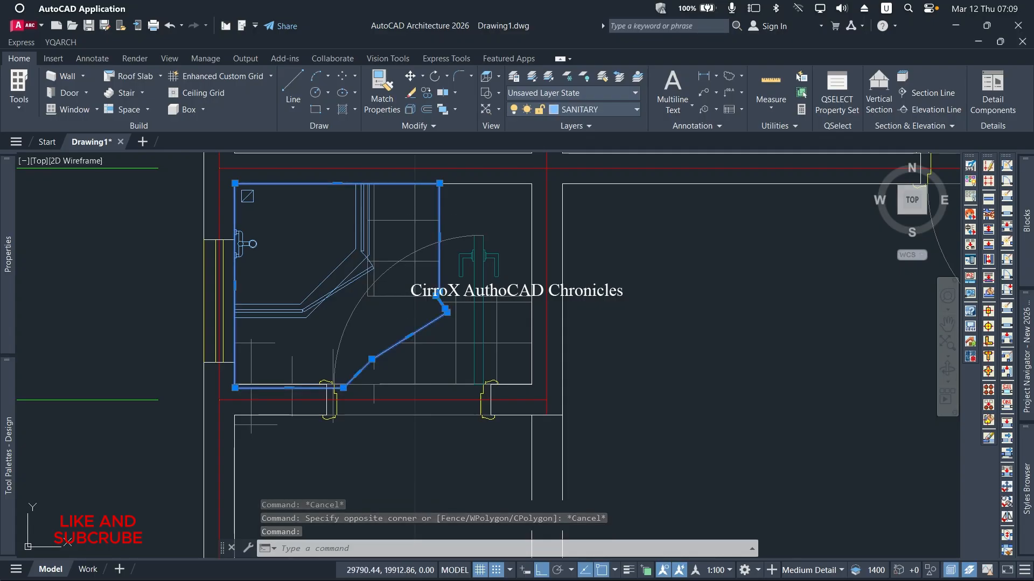
key(Delete)
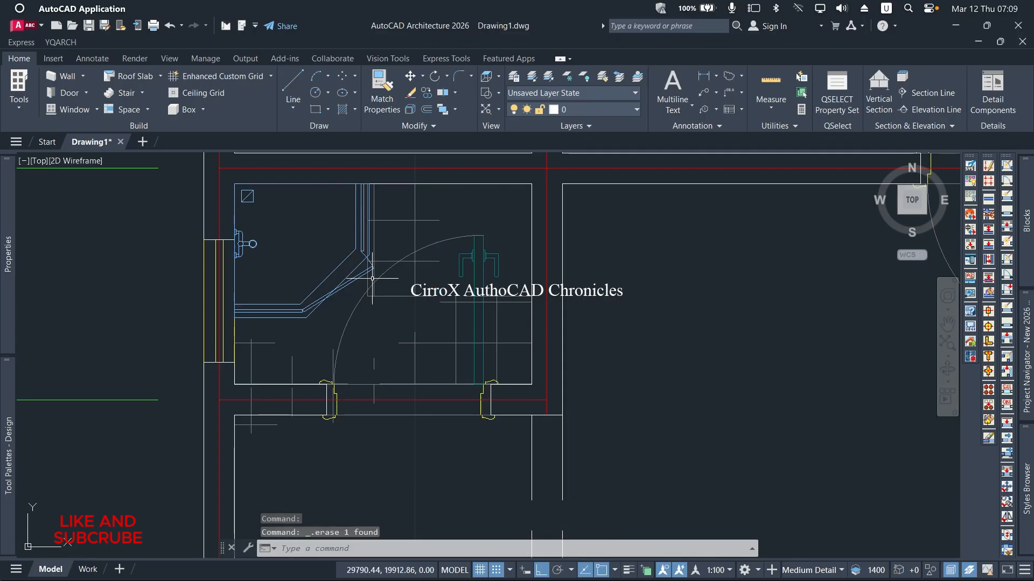
Try to stretch the floor tiling's inner boundary vertices out to the east wall of the toilet between axes E and F
click(400, 220)
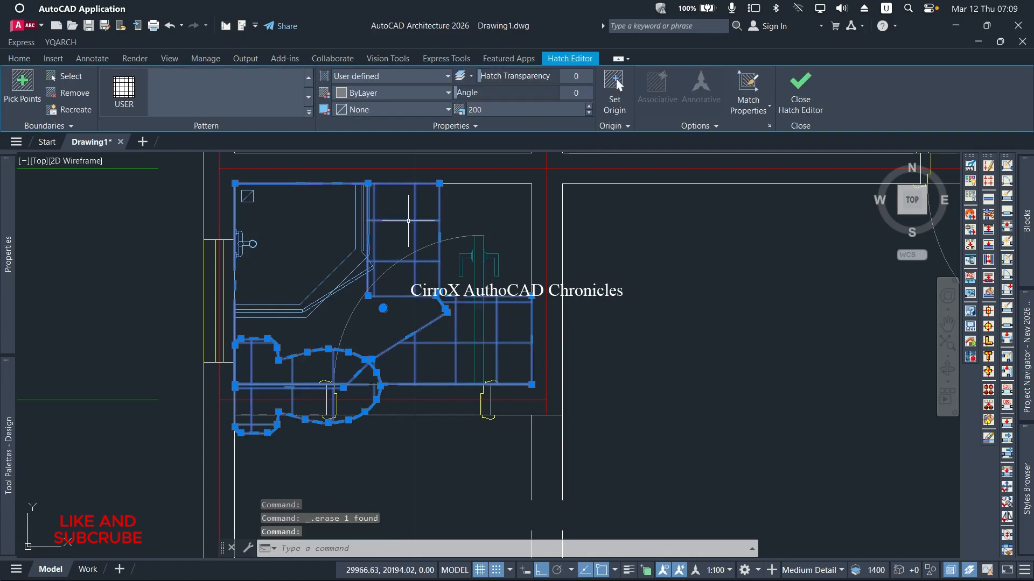
key(Escape)
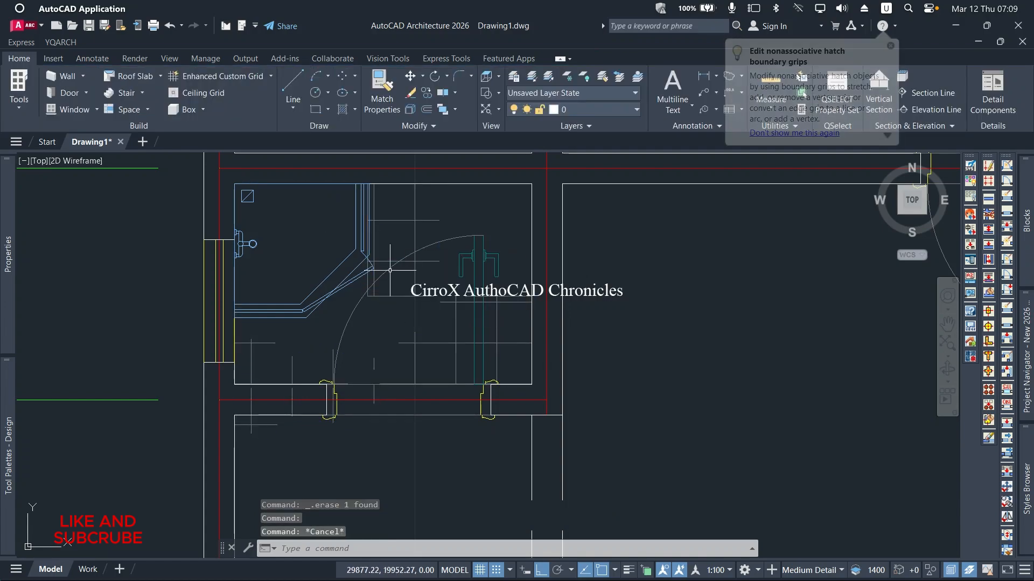
click(420, 277)
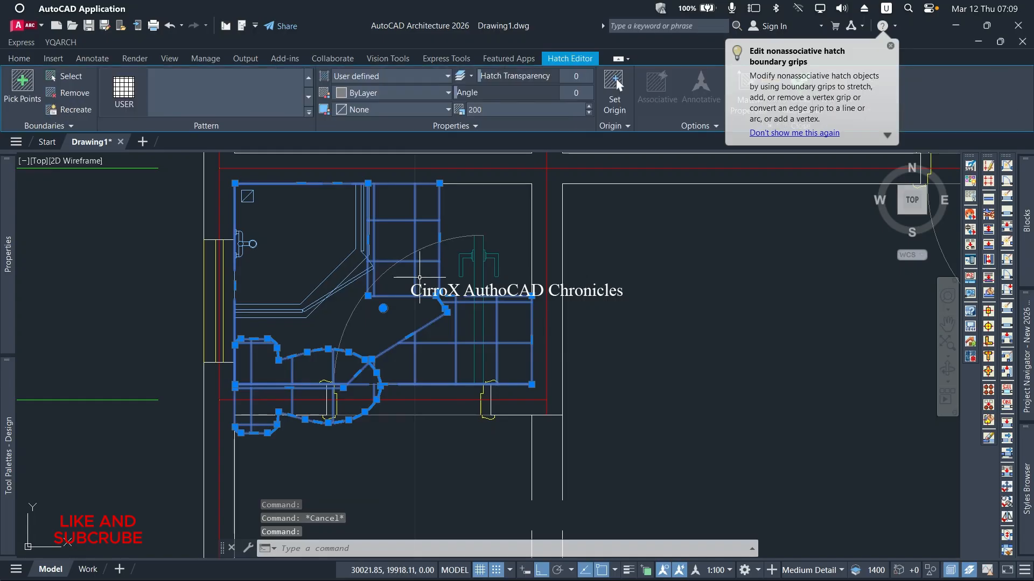
scroll(446, 256, up, 4)
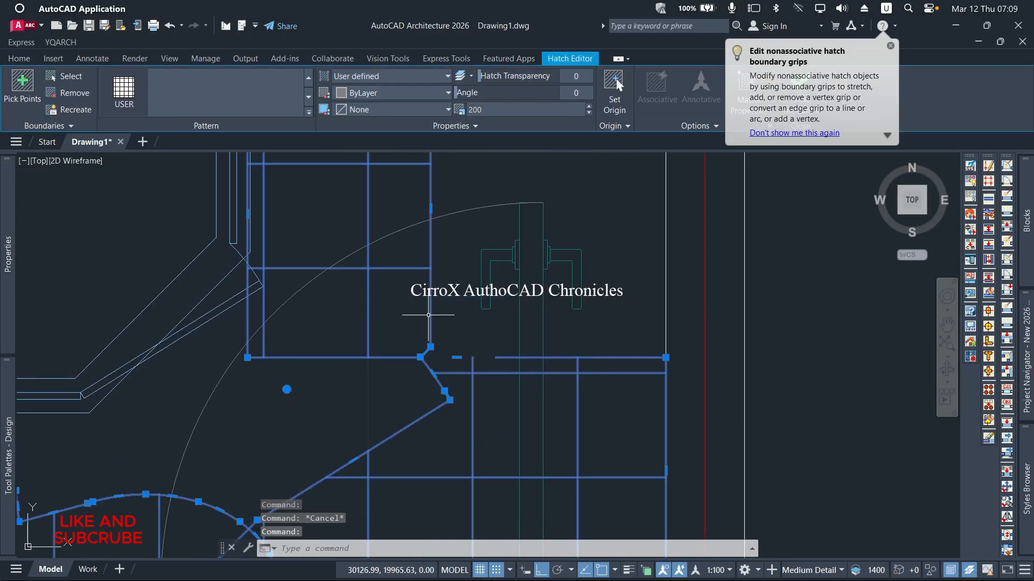
click(421, 357)
scroll(428, 351, down, 4)
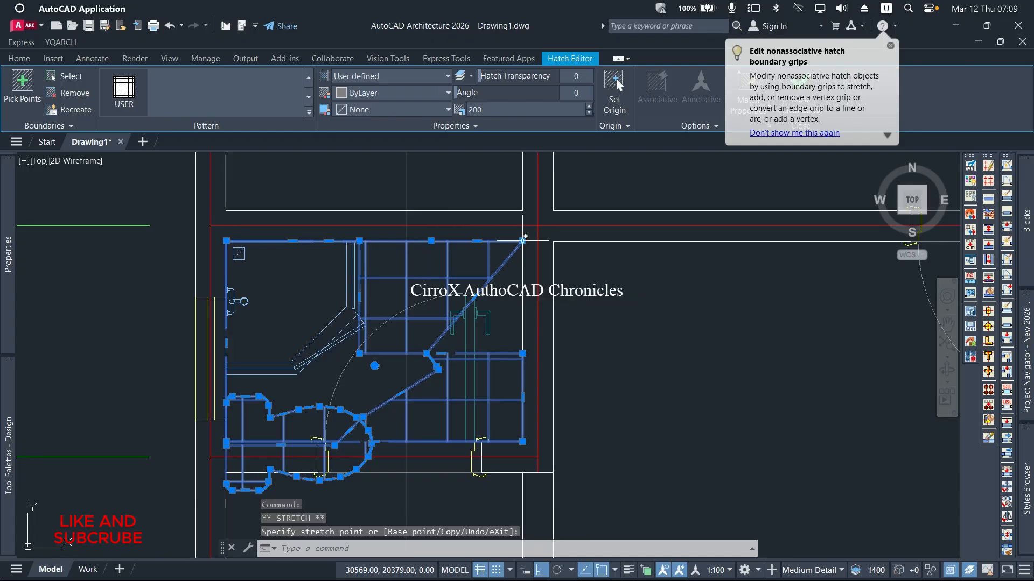
scroll(434, 340, up, 2)
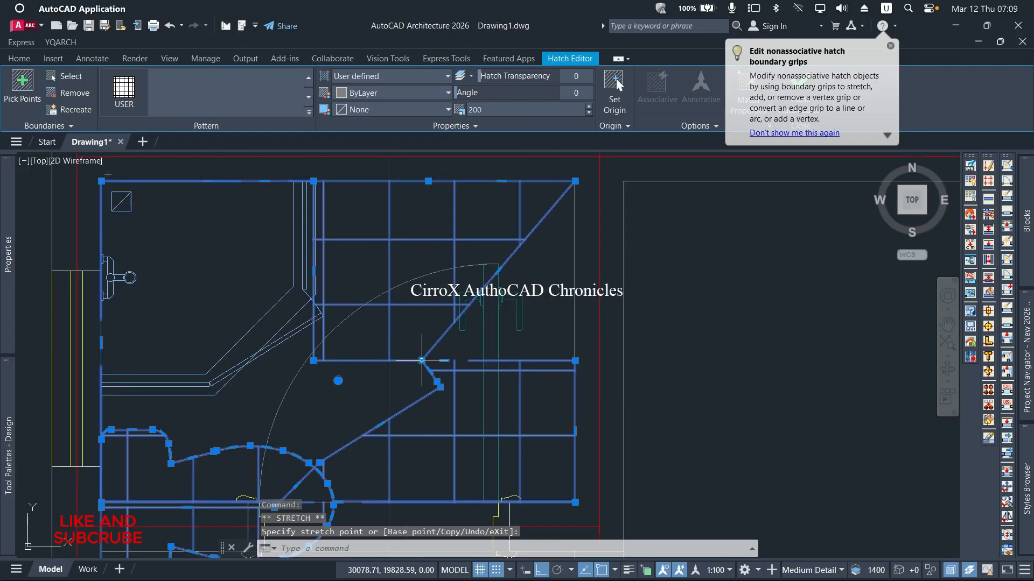
click(422, 360)
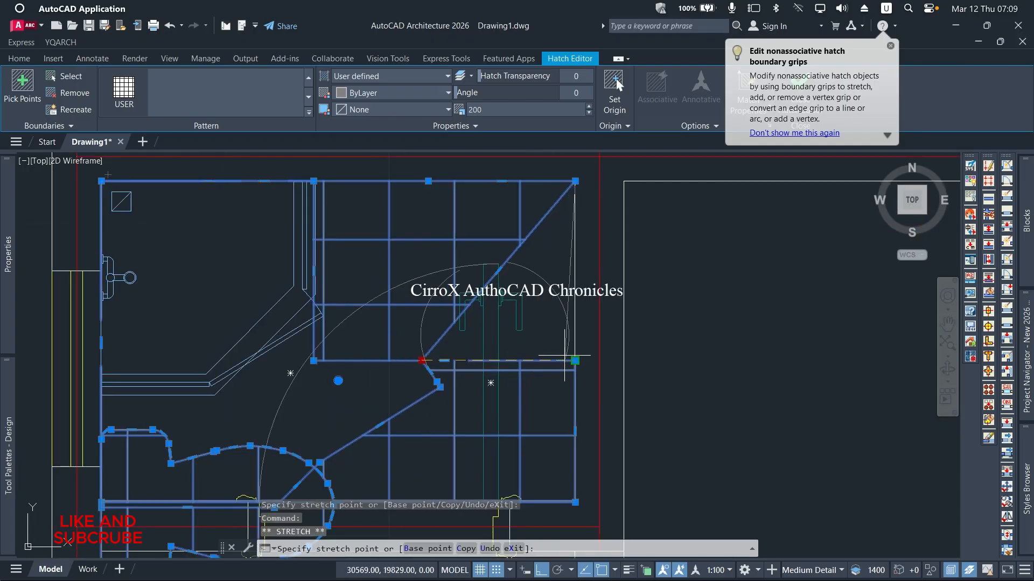
click(575, 361)
scroll(487, 358, down, 4)
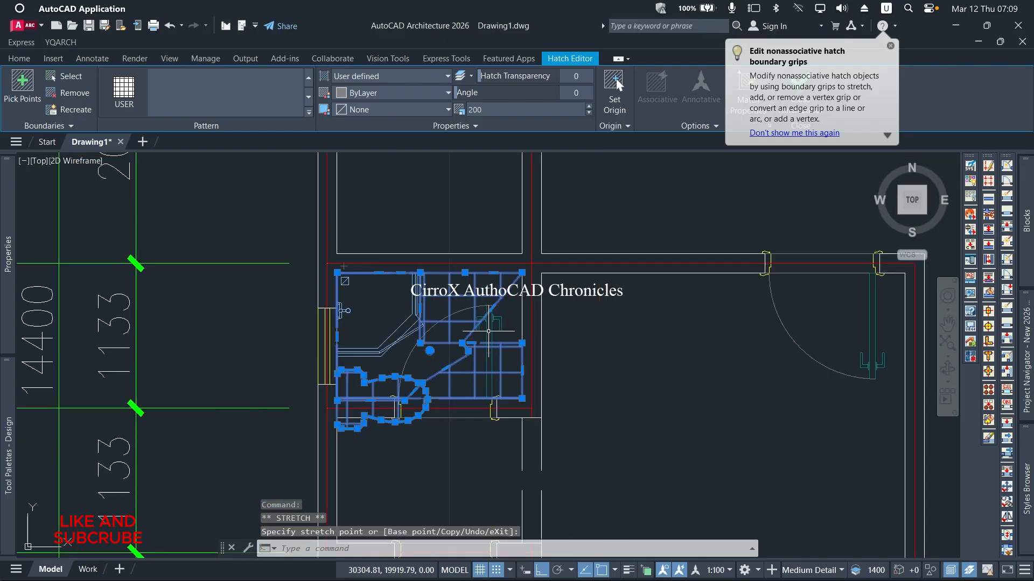
key(Escape)
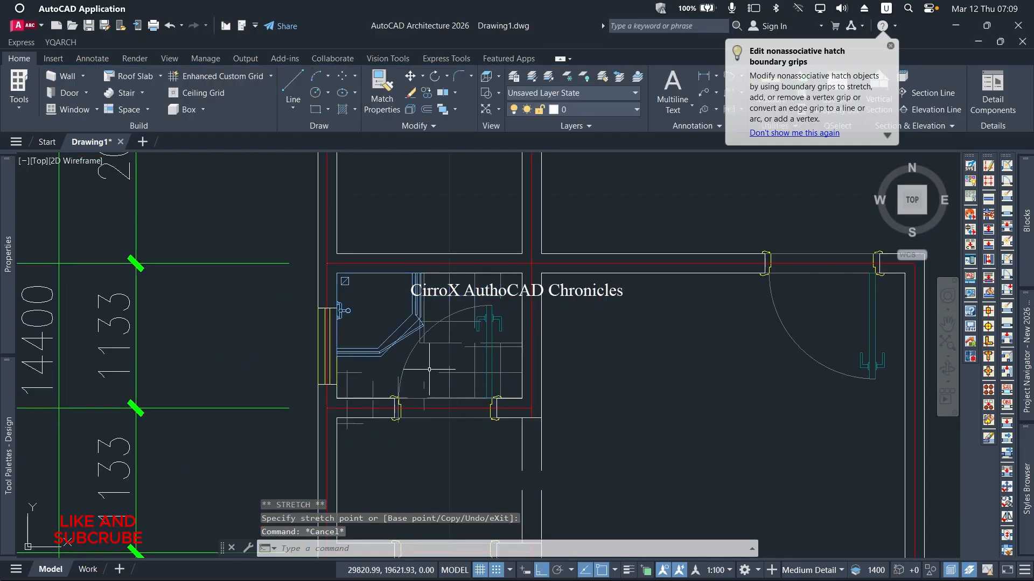
Delete the floor tiling and its leftover boundary line from the toilet between axes E and F
click(449, 369)
mouse_move(446, 369)
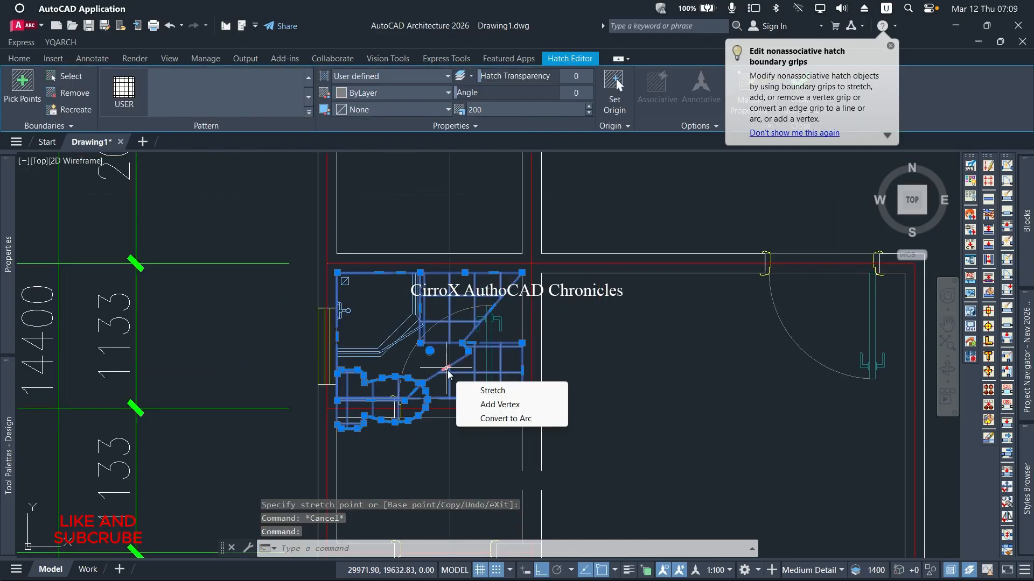
key(Delete)
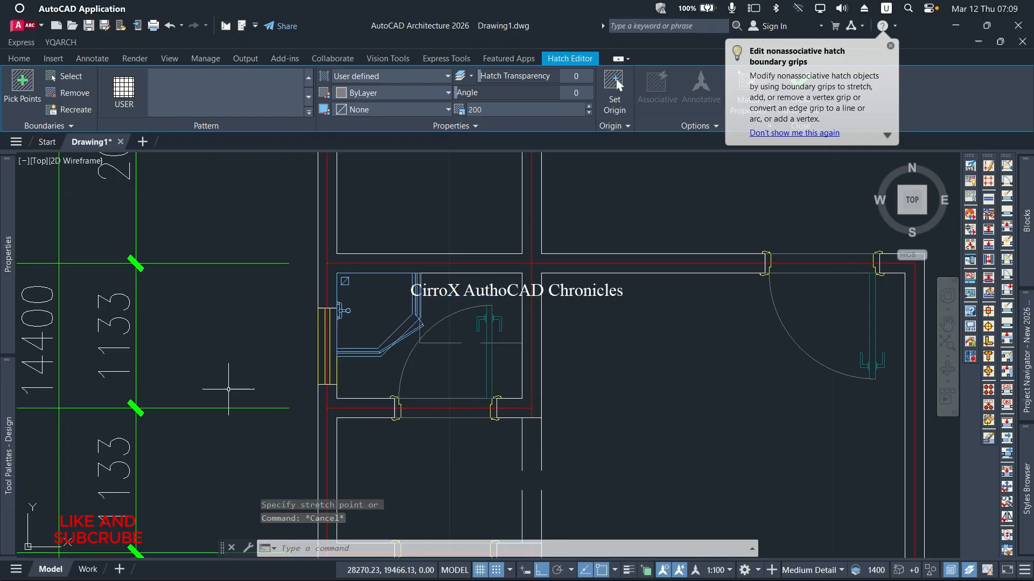
scroll(425, 341, up, 2)
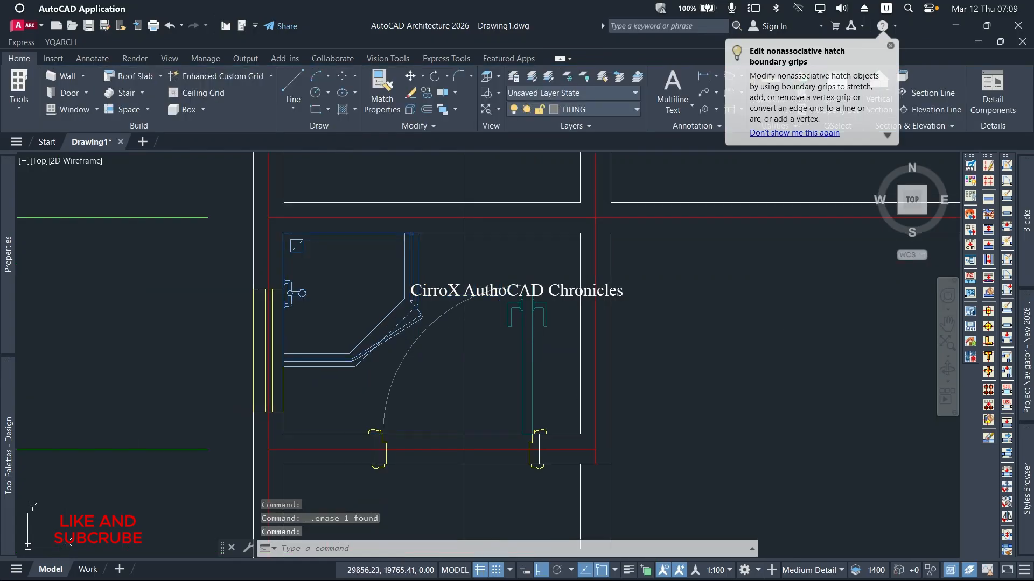
Delete the sink, its counter outline and the shower's diagonal lines from the toilet between axes C and D
scroll(434, 357, down, 6)
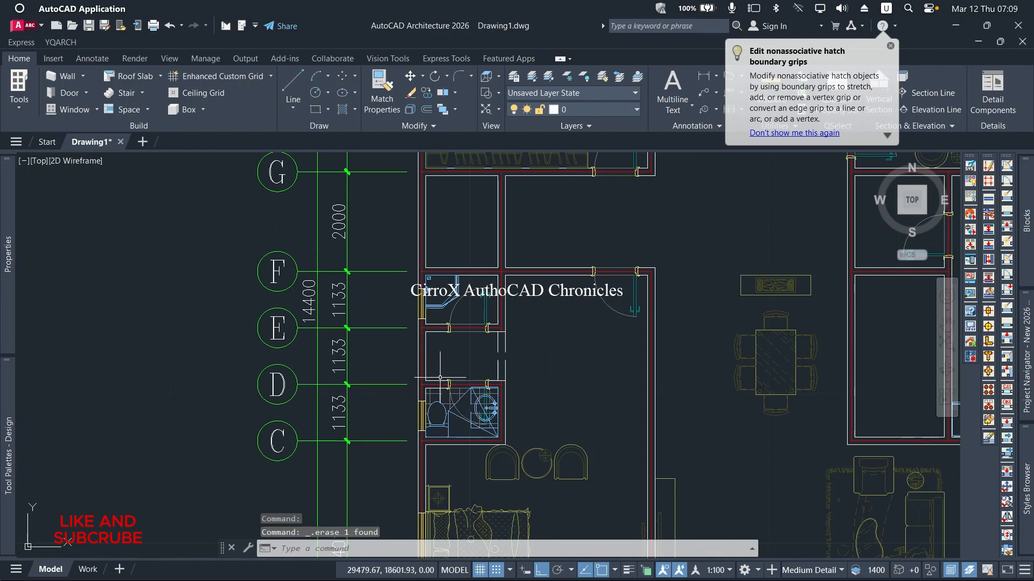
scroll(440, 403, up, 6)
scroll(502, 409, up, 3)
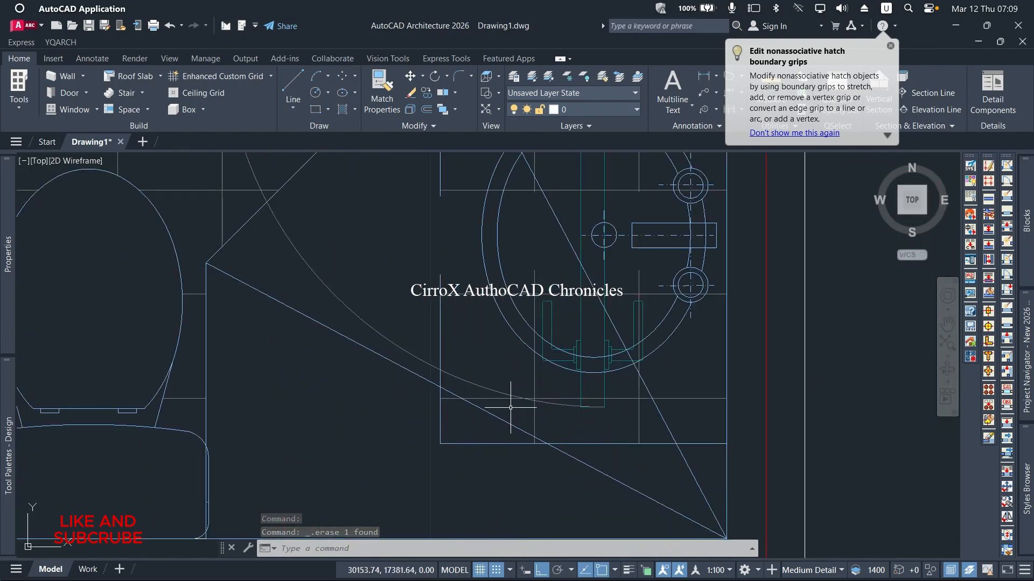
click(507, 404)
click(443, 449)
key(Delete)
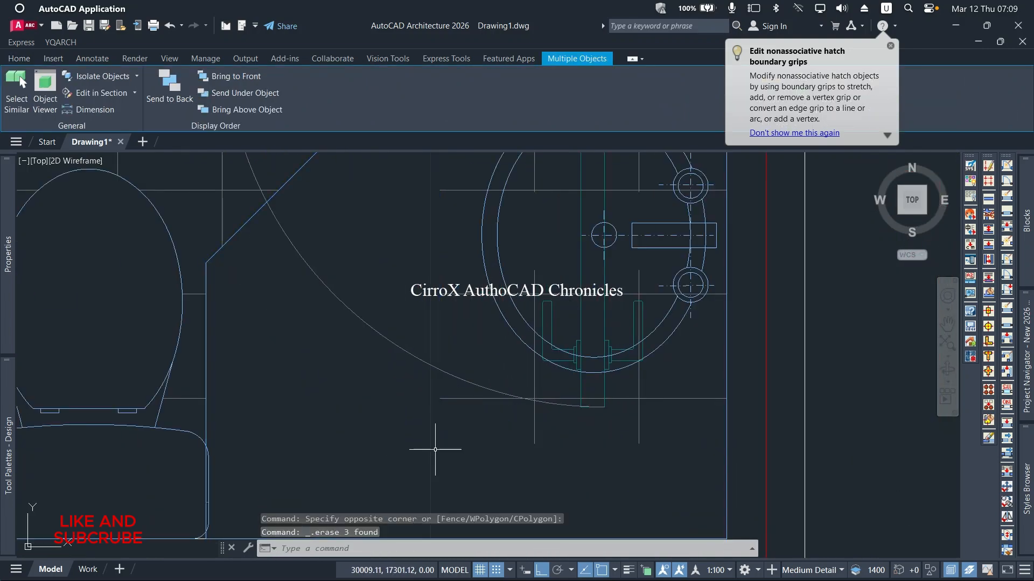
click(504, 204)
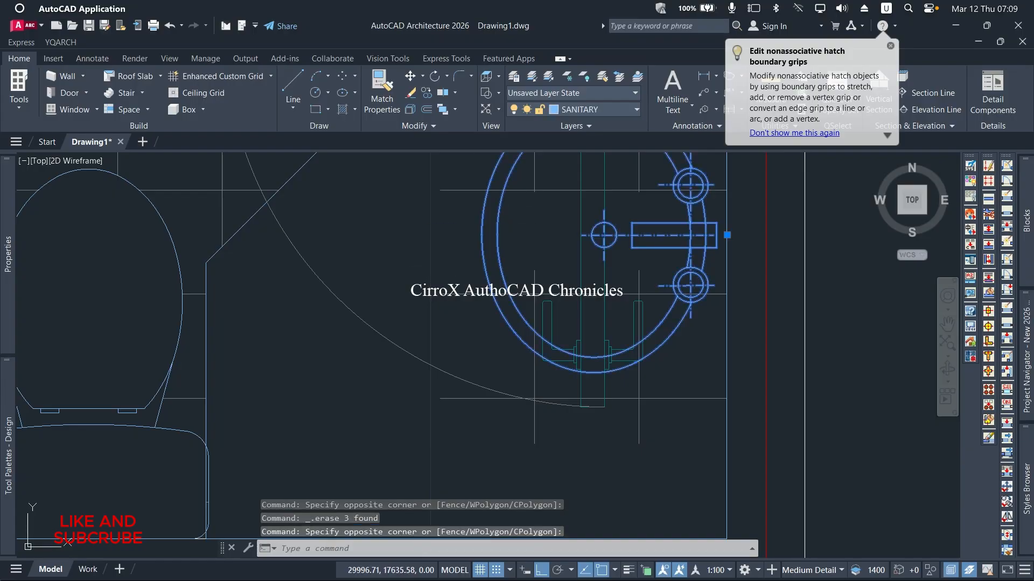
key(Delete)
Delete the floor tiling and the remaining sanitary outline beside the closestool in the toilet between axes C and D
click(461, 268)
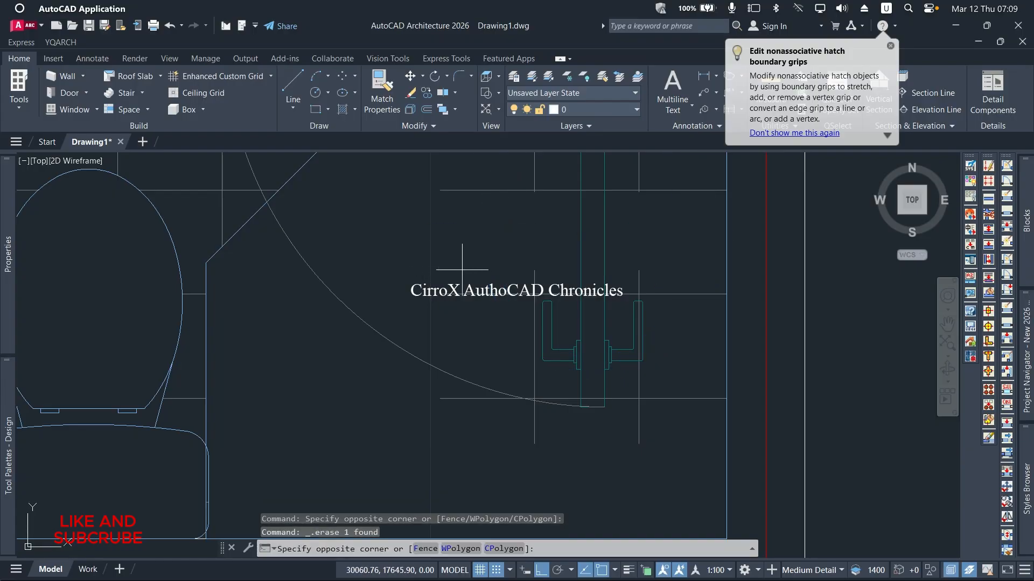
click(422, 327)
key(Delete)
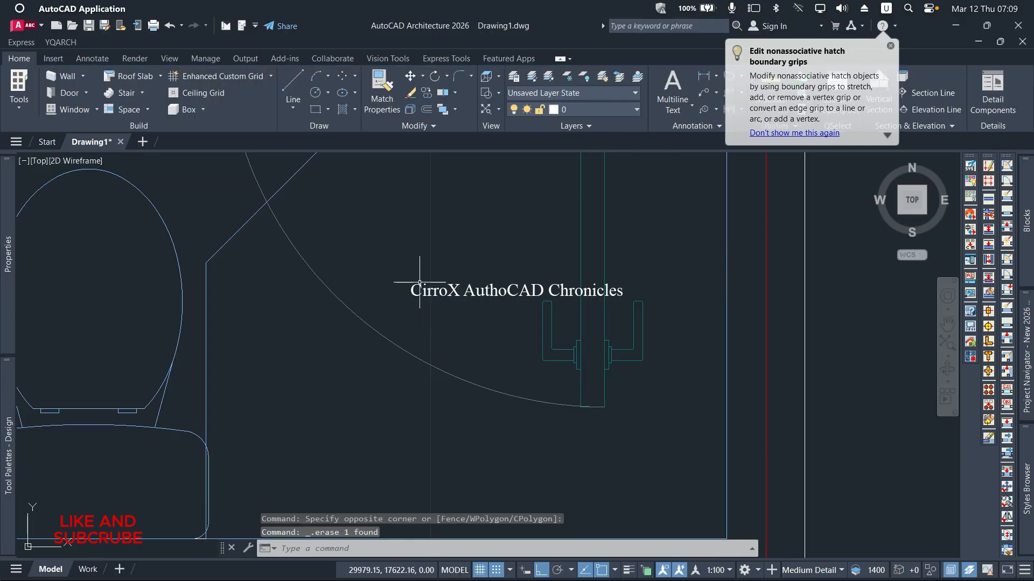
scroll(415, 276, down, 4)
scroll(329, 276, up, 4)
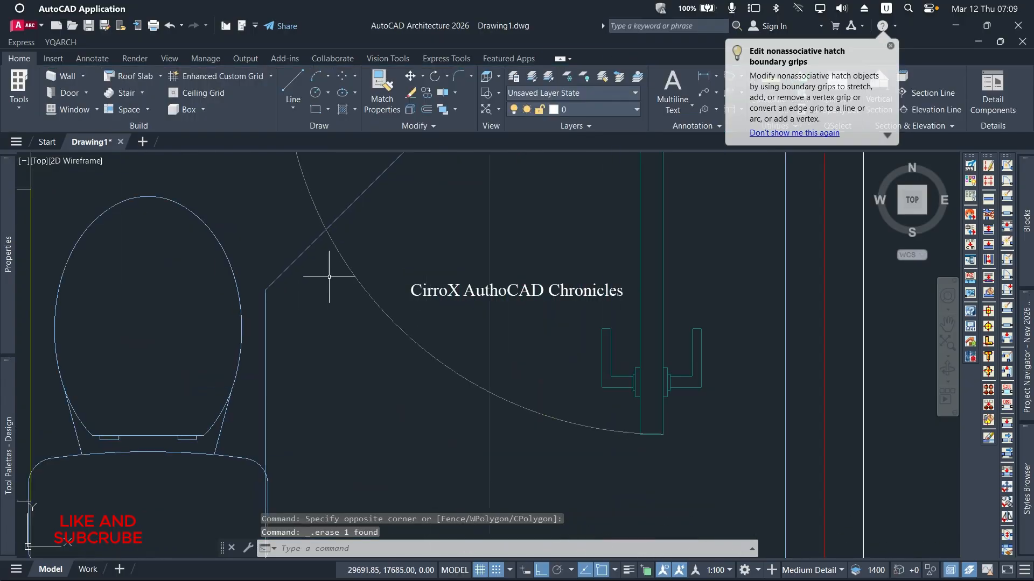
click(333, 270)
click(261, 263)
key(Delete)
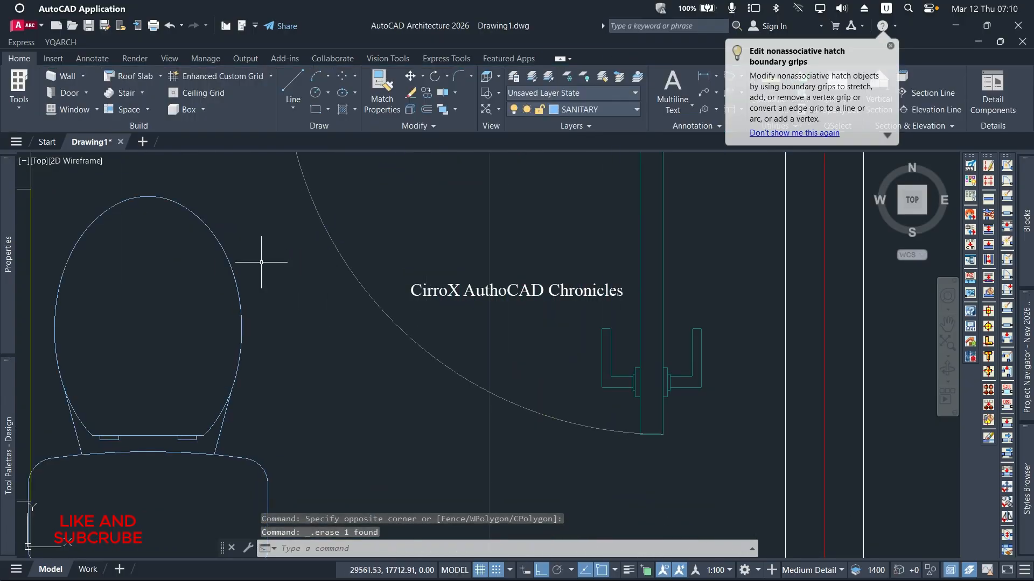
Copy the two-armchair and round-table set from the bedroom below axis C into the porch between axes A and B, with Ortho off
scroll(488, 291, down, 8)
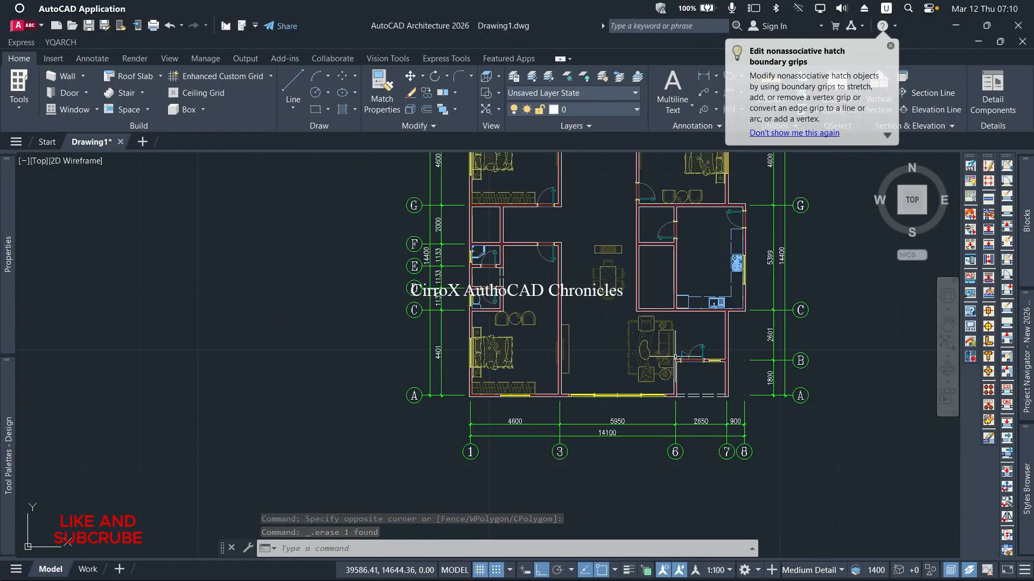
scroll(668, 333, down, 2)
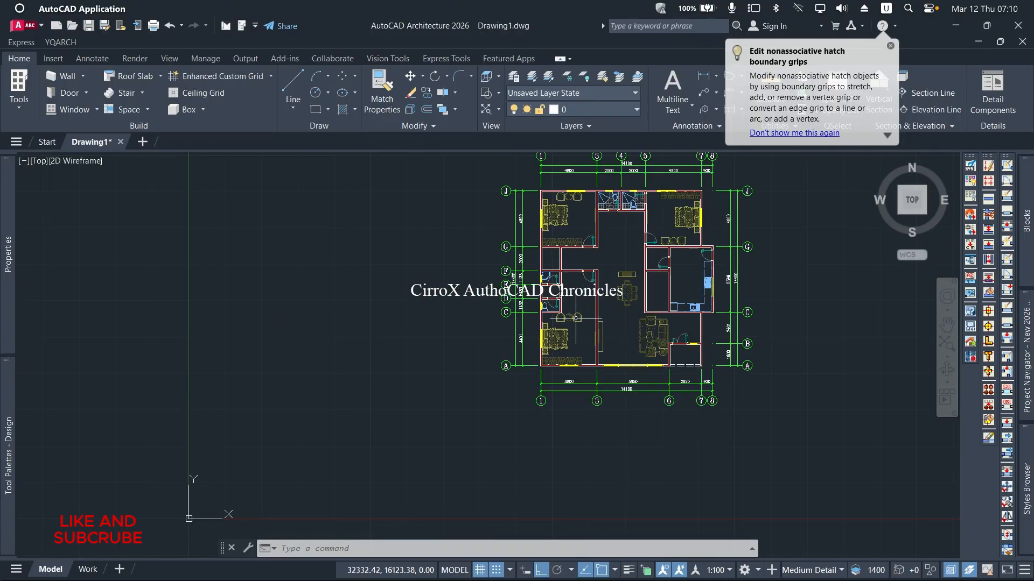
scroll(582, 320, up, 8)
click(649, 276)
click(569, 331)
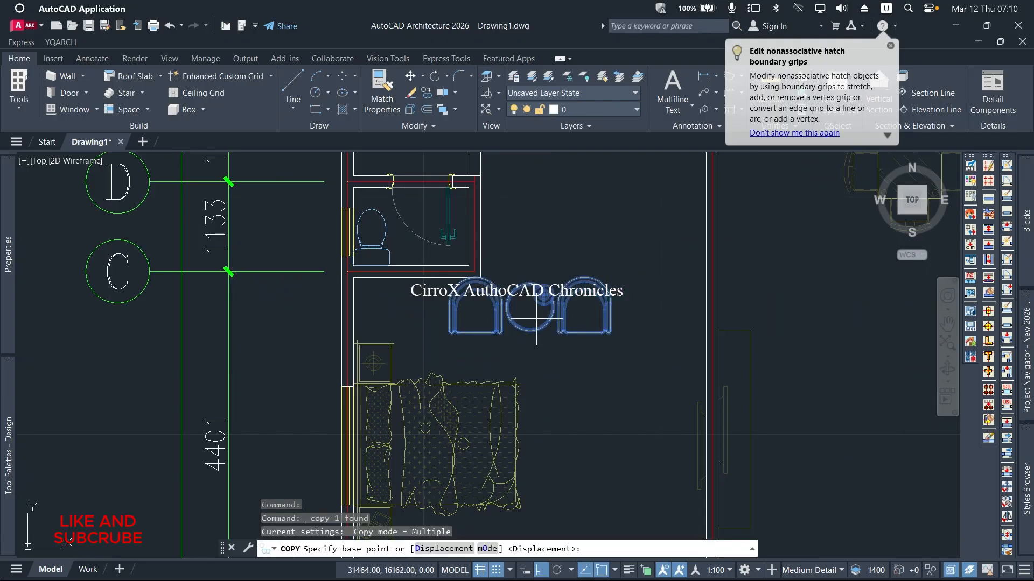
click(526, 301)
scroll(526, 302, down, 2)
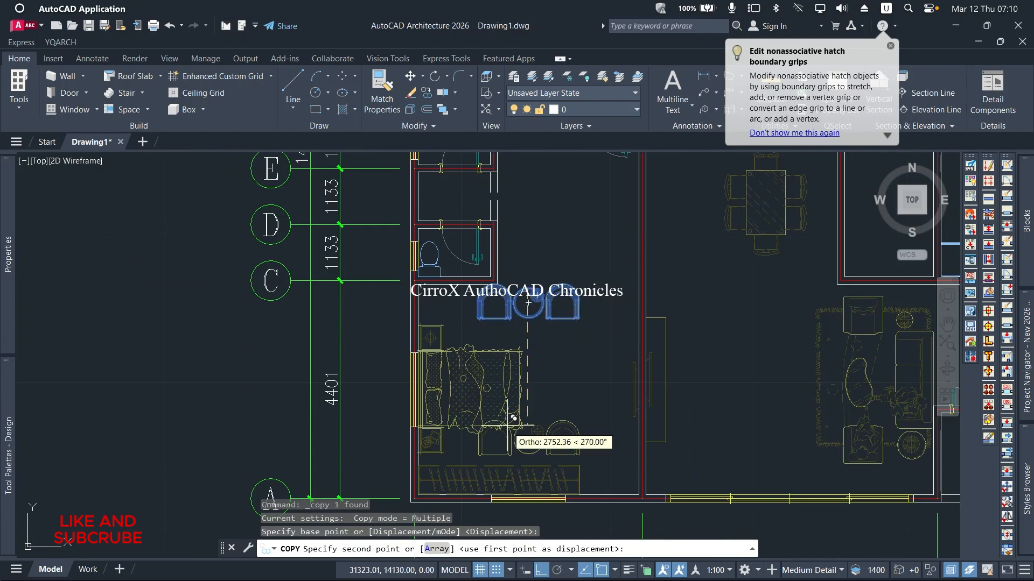
click(541, 571)
scroll(553, 485, down, 4)
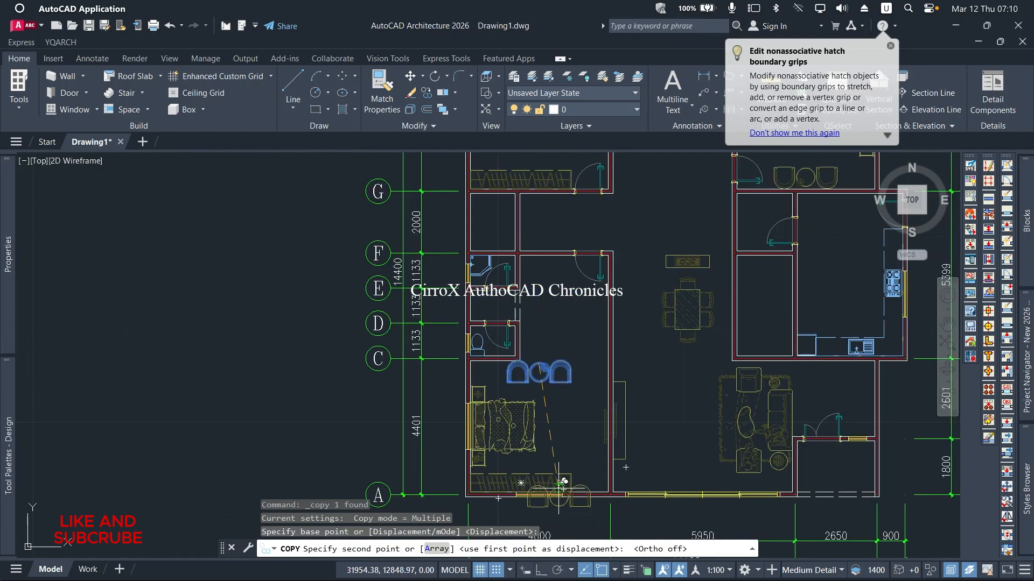
scroll(717, 471, up, 2)
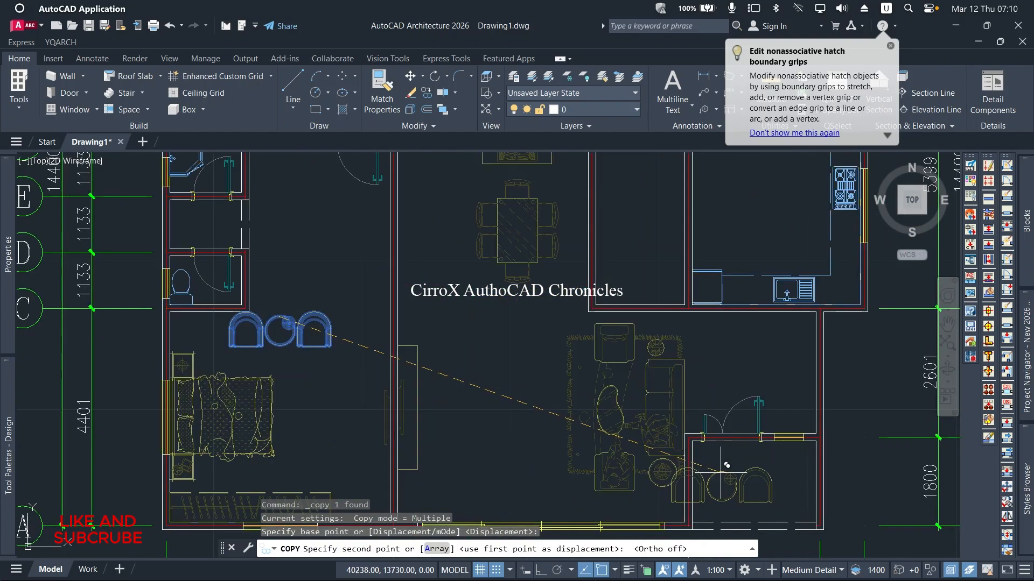
scroll(782, 472, up, 4)
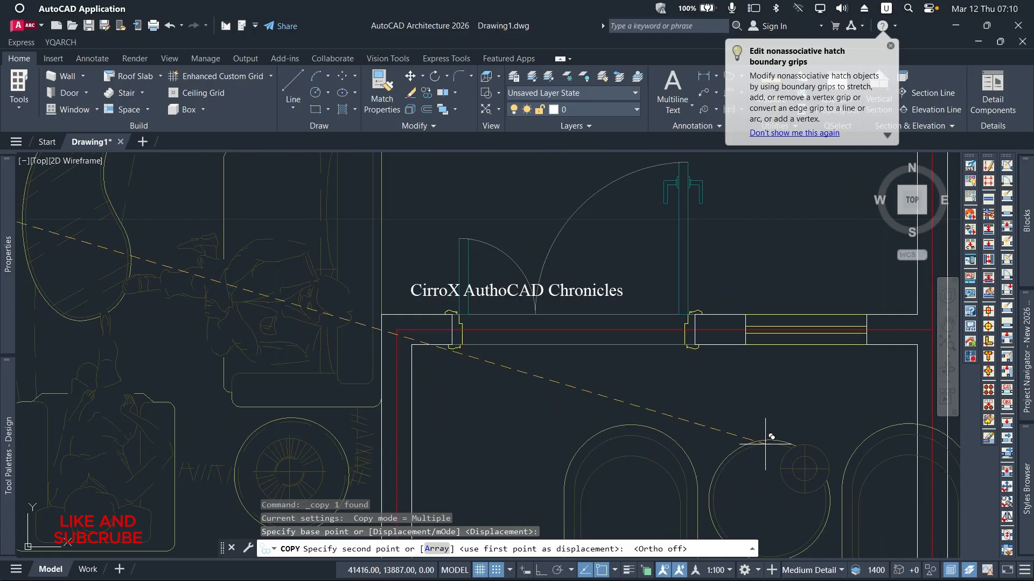
scroll(713, 420, down, 4)
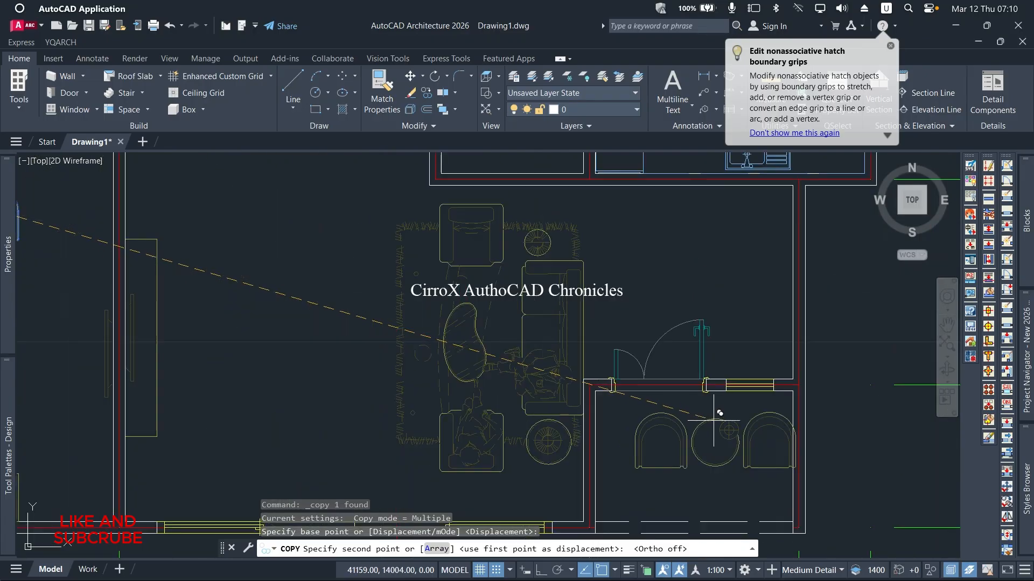
click(714, 416)
key(Escape)
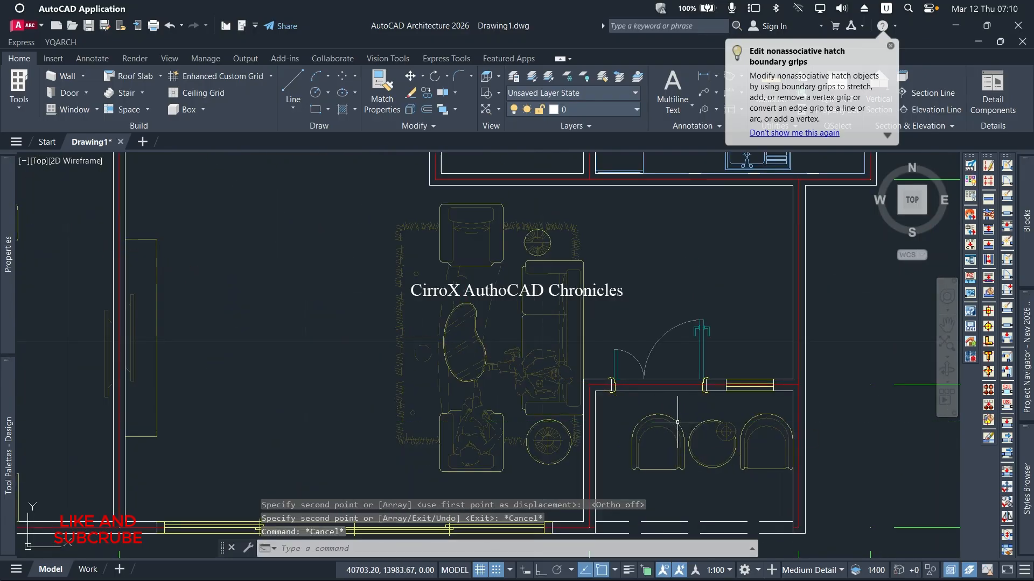
Scale the copied armchair set down slightly by eye so it fits between the porch's side walls
scroll(677, 422, down, 3)
scroll(691, 422, up, 4)
click(718, 412)
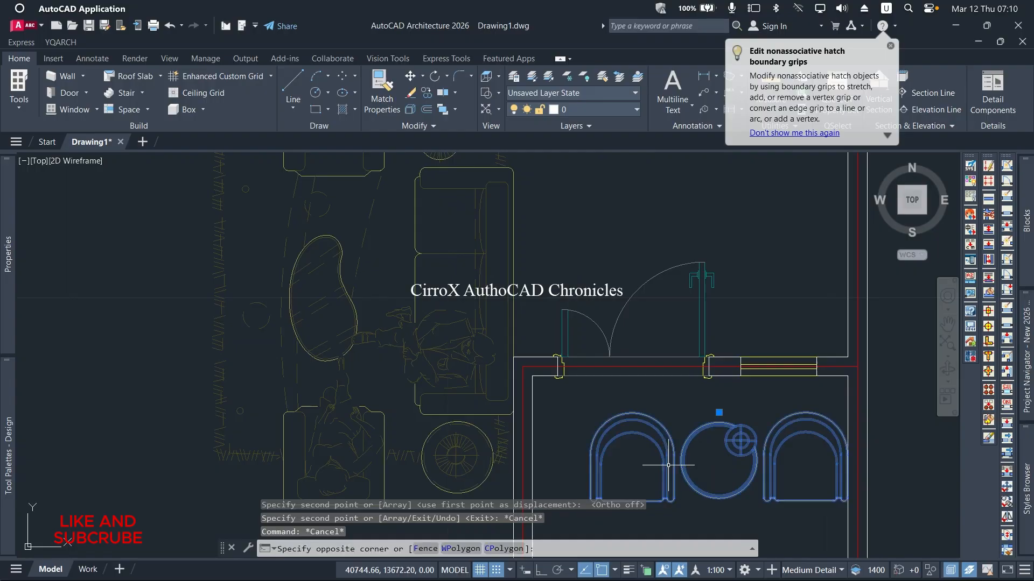
text(SC)
key(Return)
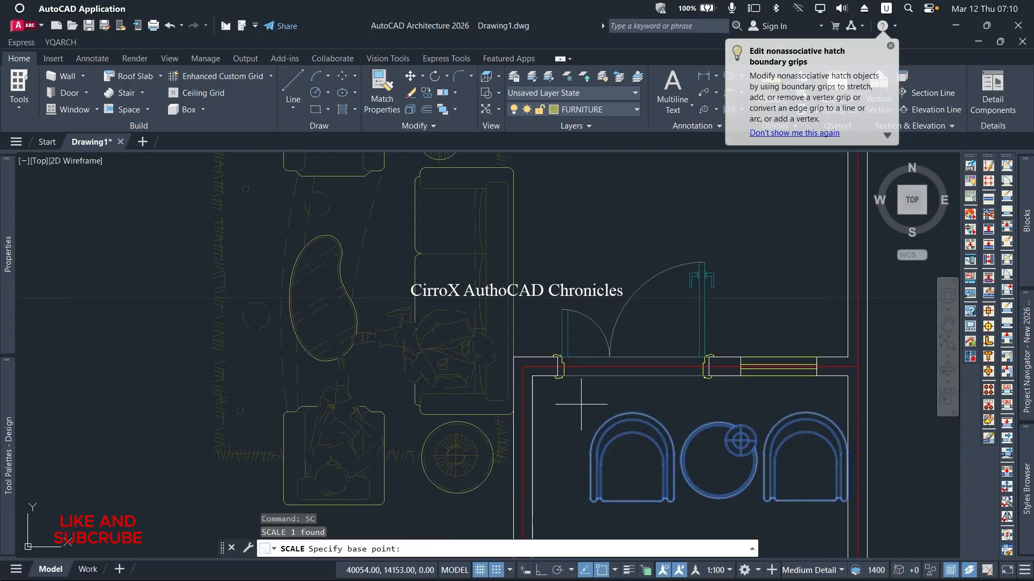
click(704, 423)
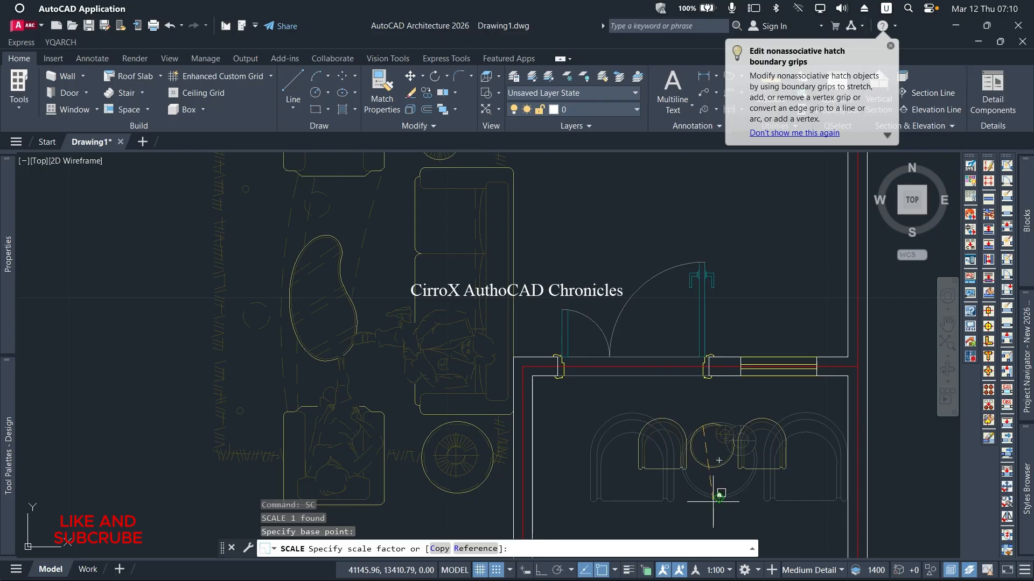
scroll(713, 502, down, 8)
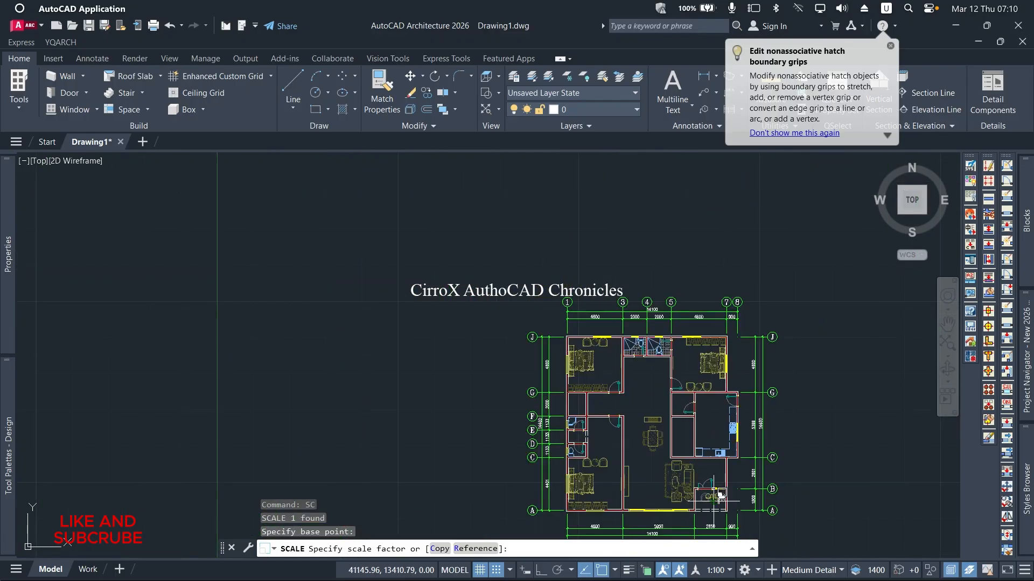
scroll(720, 496, up, 8)
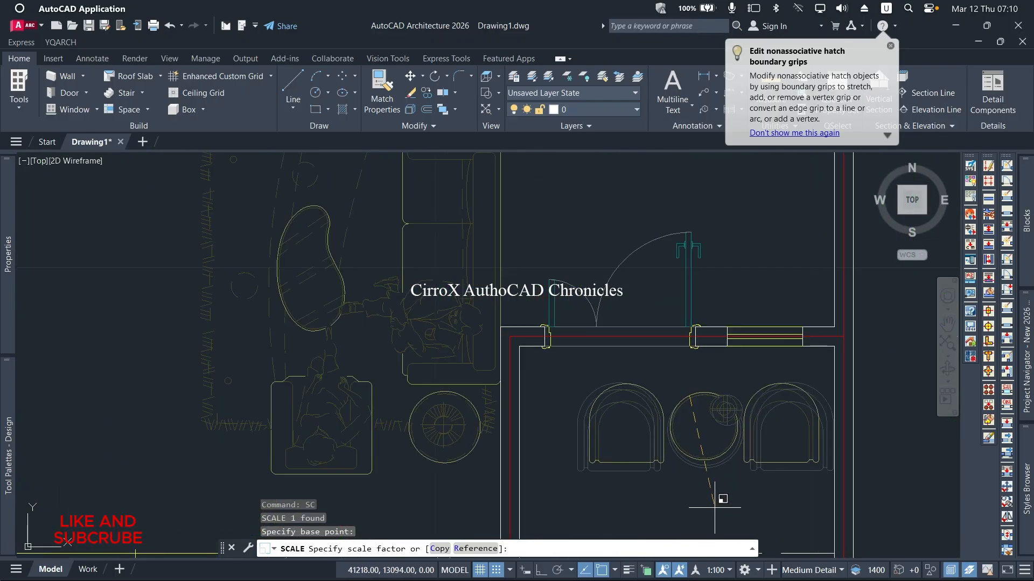
click(715, 506)
Rotate the porch armchair set 90° counterclockwise about its round table with Ortho on
scroll(697, 412, down, 2)
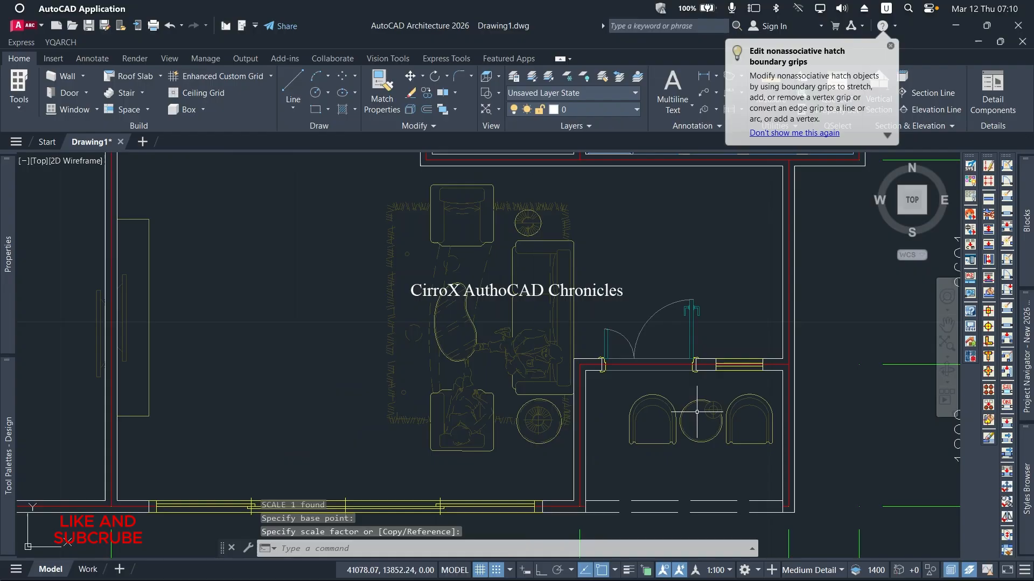
click(732, 398)
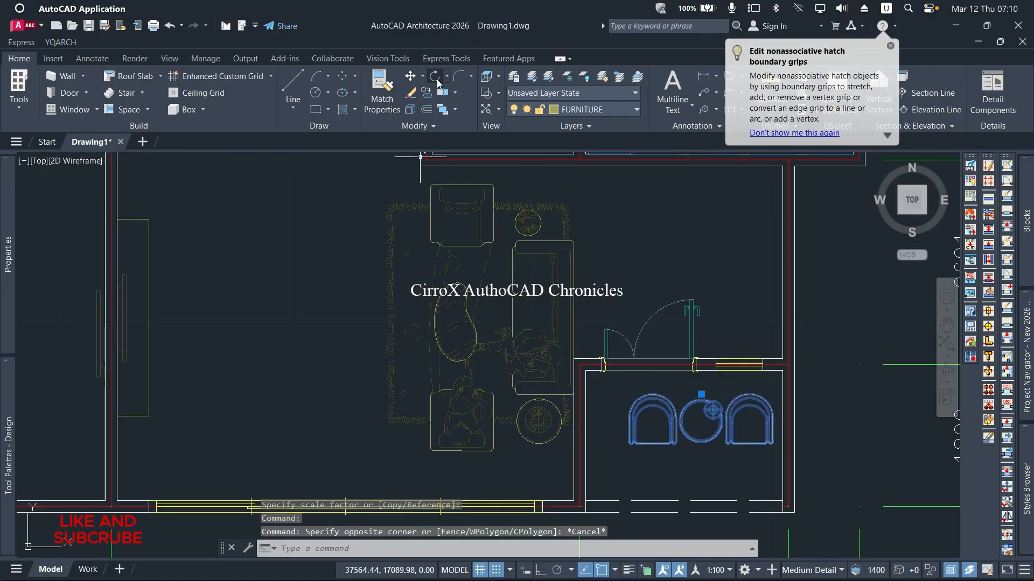
text(ro)
key(Return)
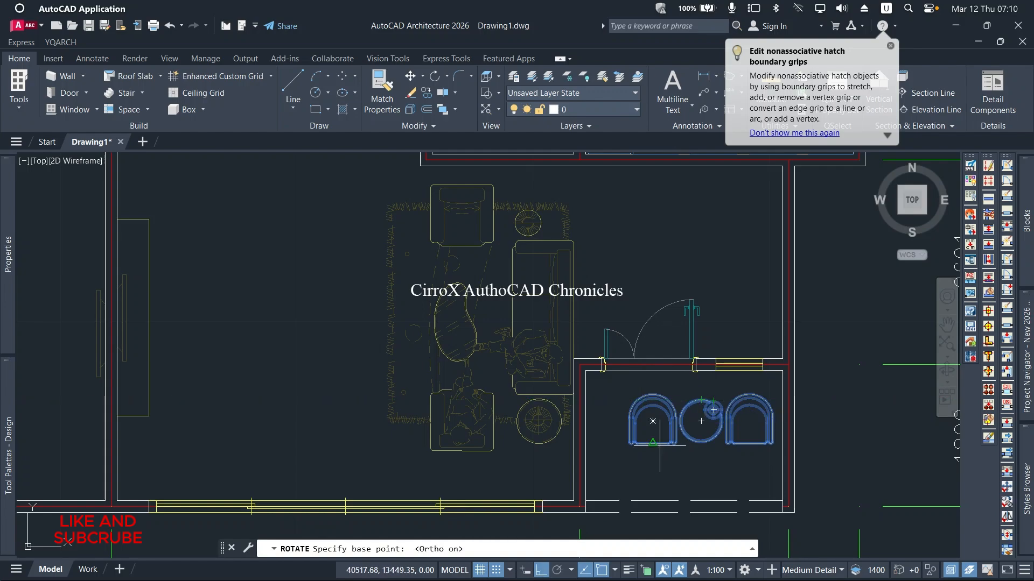
click(704, 411)
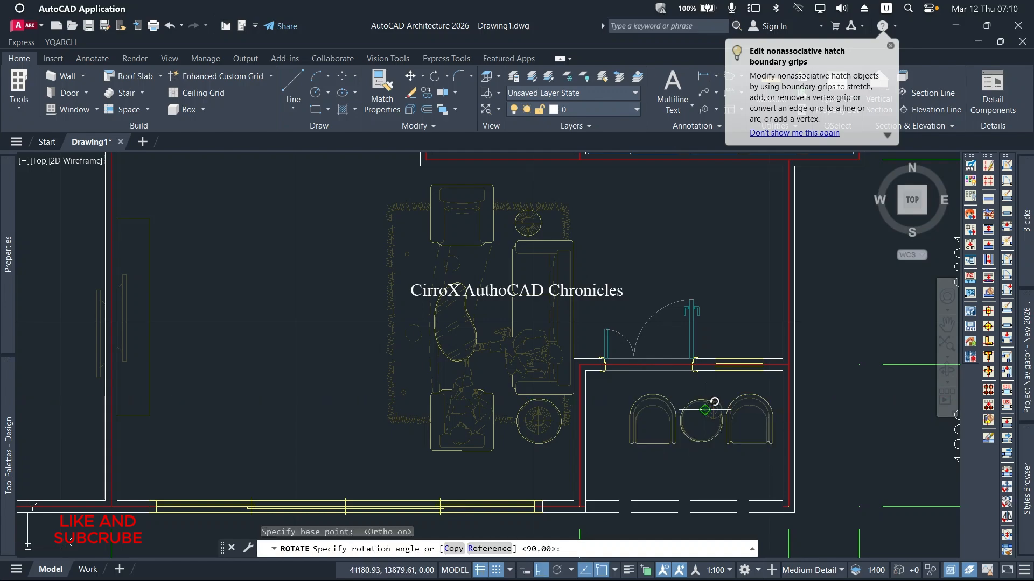
click(689, 254)
Rotate the porch armchair set by 180° about the round table's west edge so the chair backs face east
scroll(745, 412, up, 4)
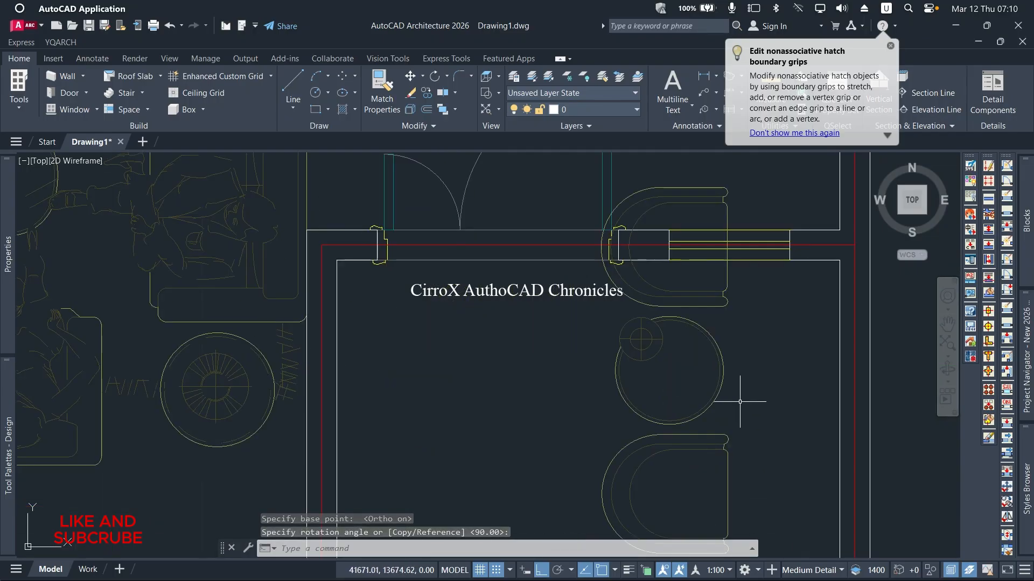
click(736, 365)
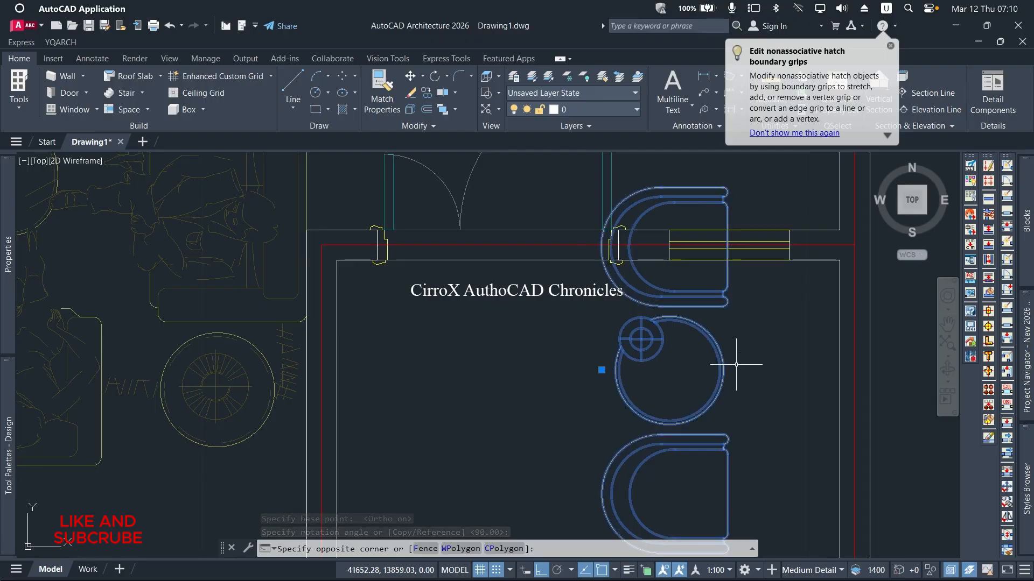
click(382, 219)
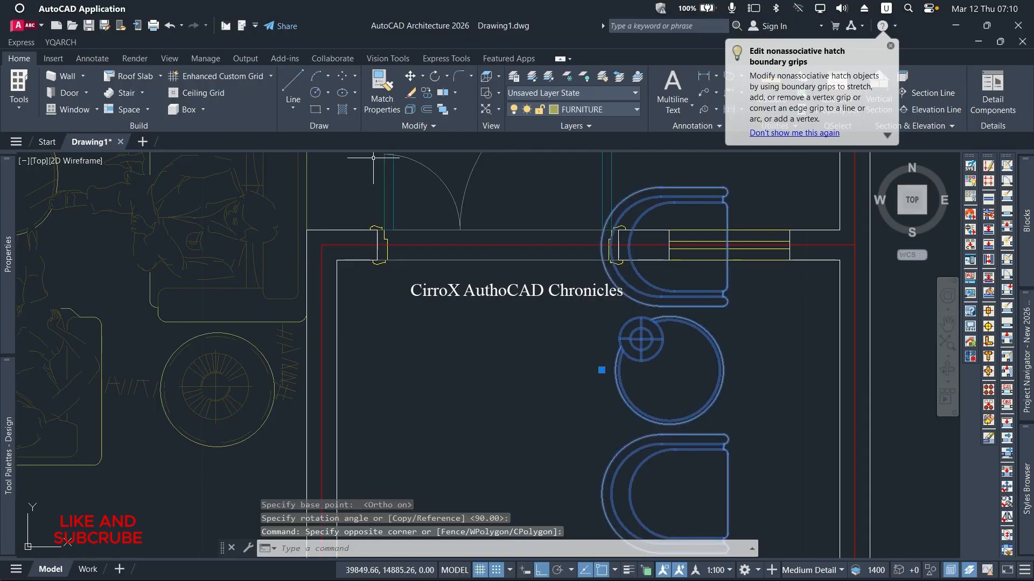
click(427, 92)
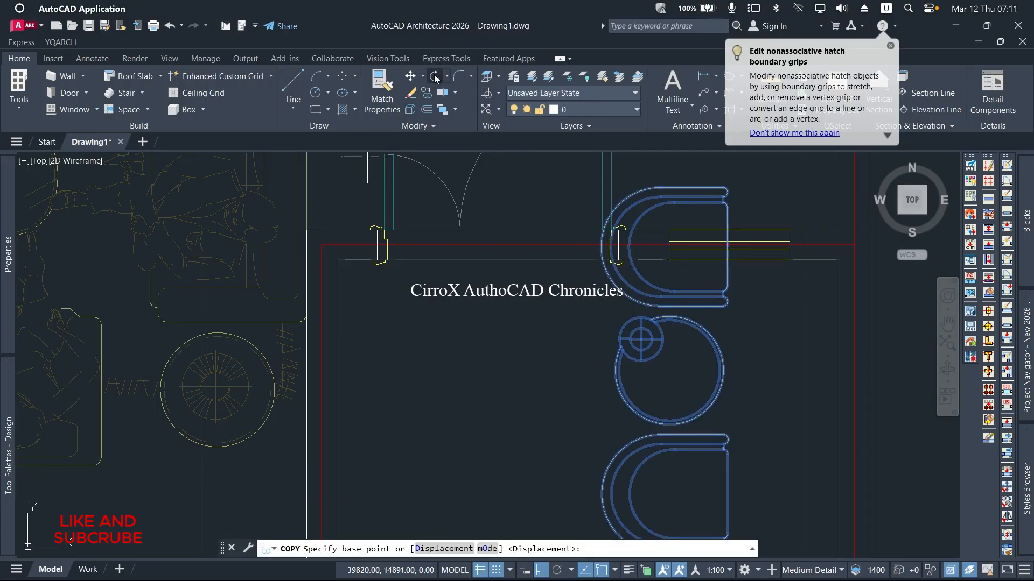
click(435, 77)
click(734, 365)
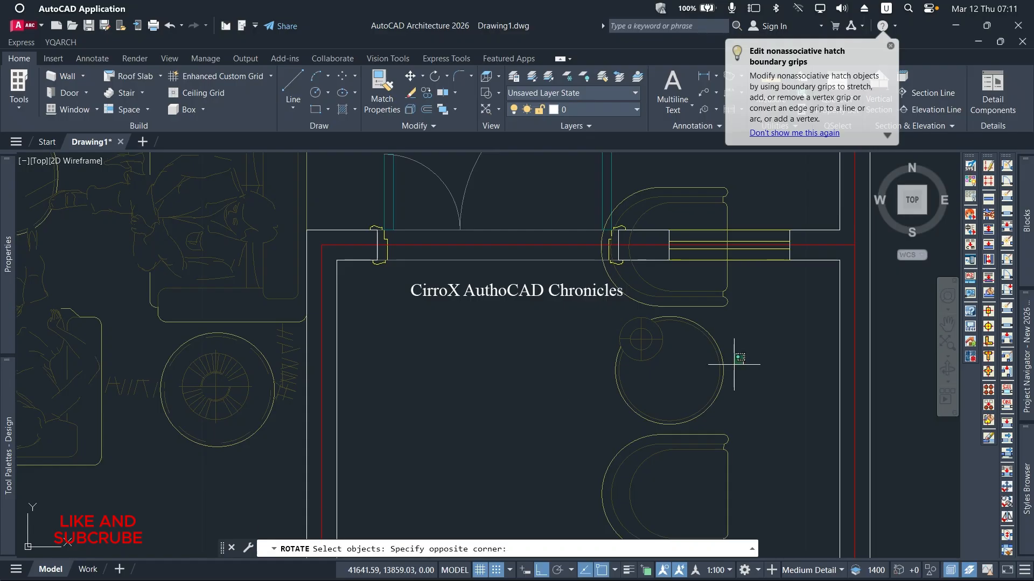
click(570, 399)
key(Return)
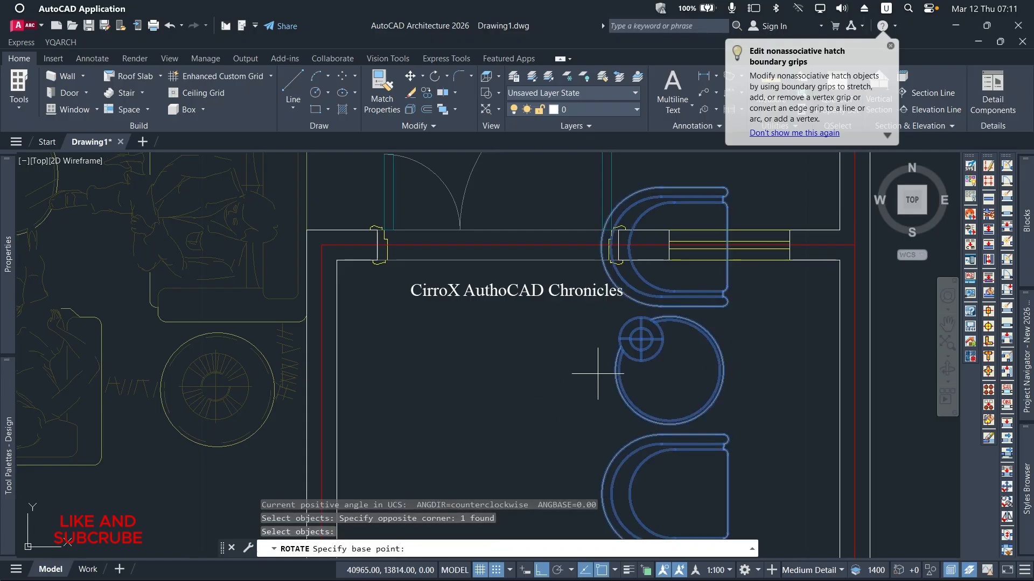
click(615, 370)
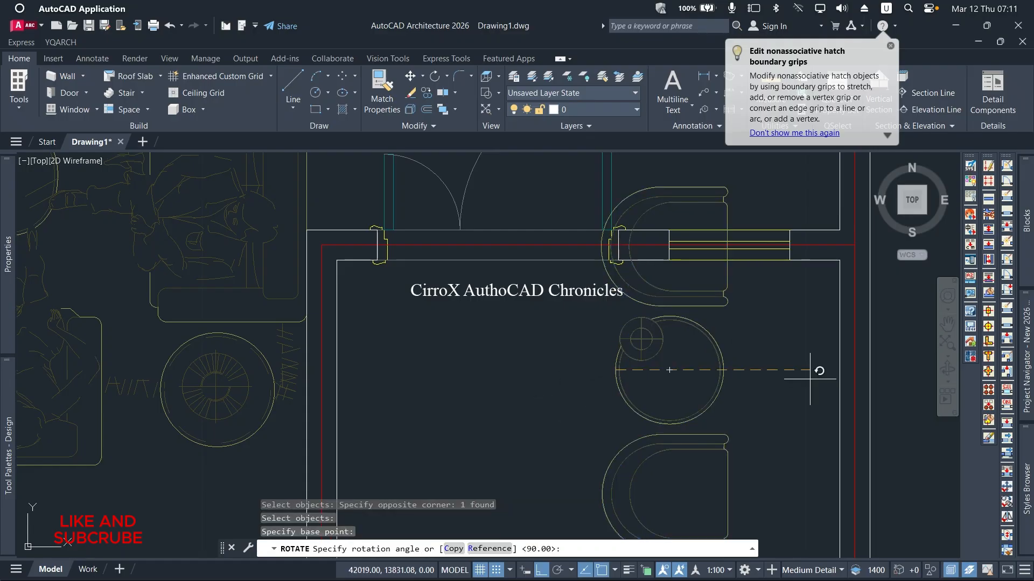
scroll(787, 401, down, 4)
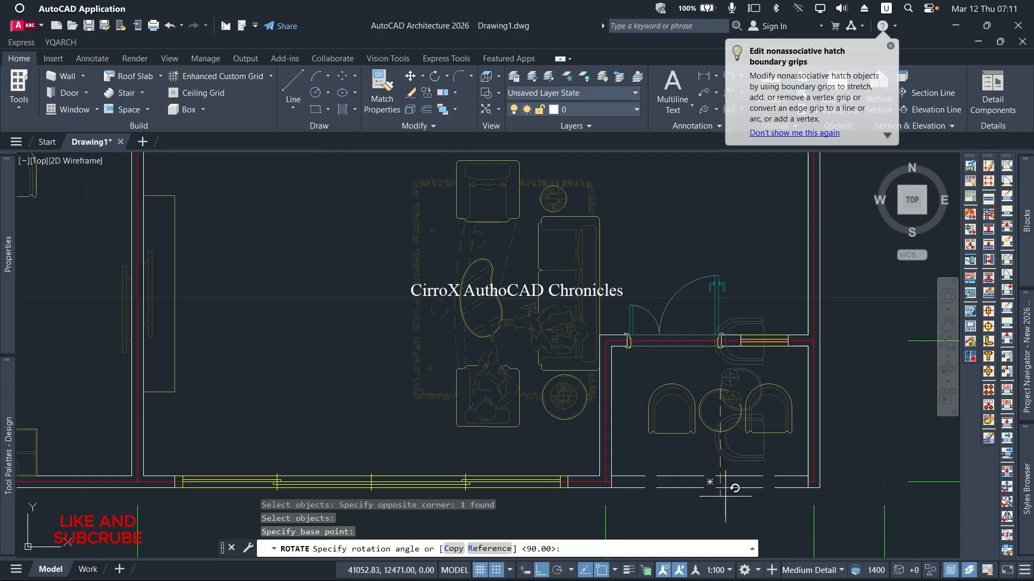
click(336, 461)
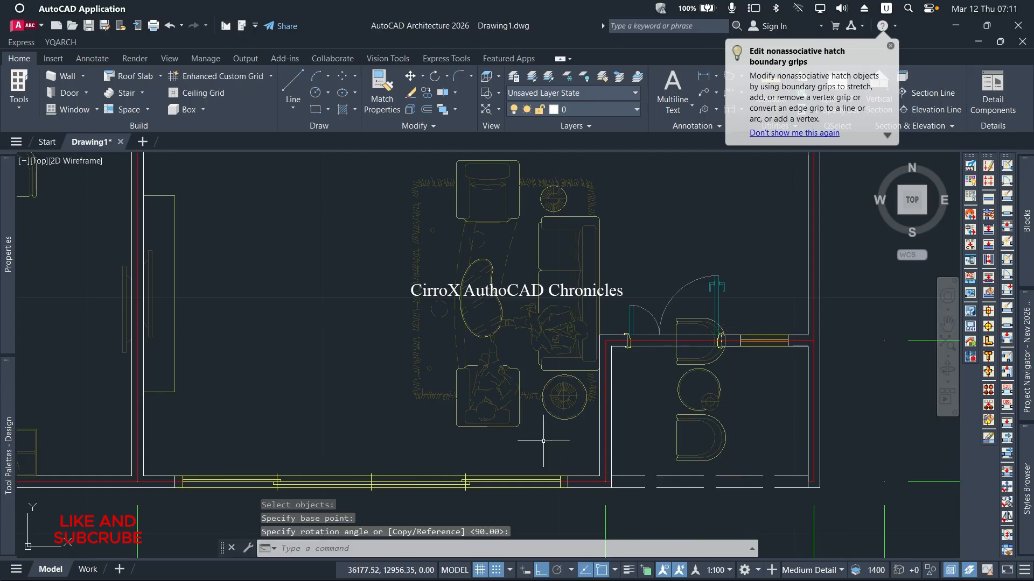
Move the armchair set against the porch's east wall below the window, with Ortho off
scroll(648, 416, up, 4)
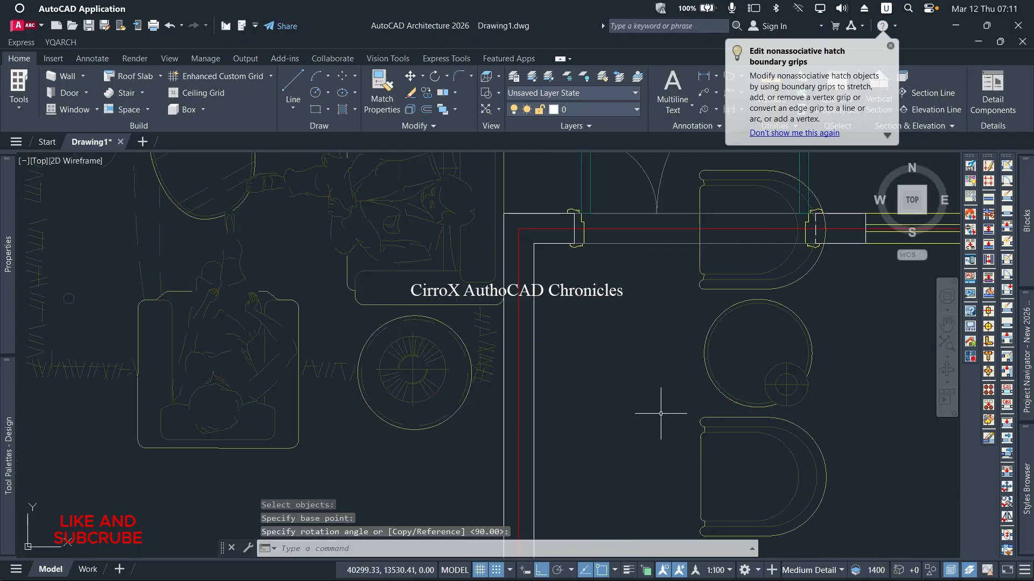
click(822, 366)
click(687, 425)
scroll(687, 425, down, 2)
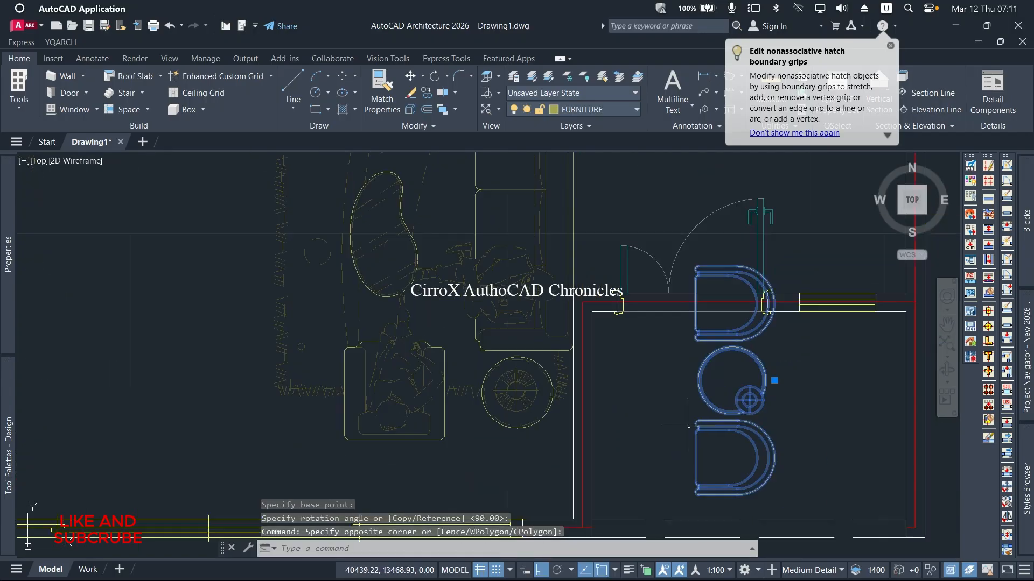
click(774, 381)
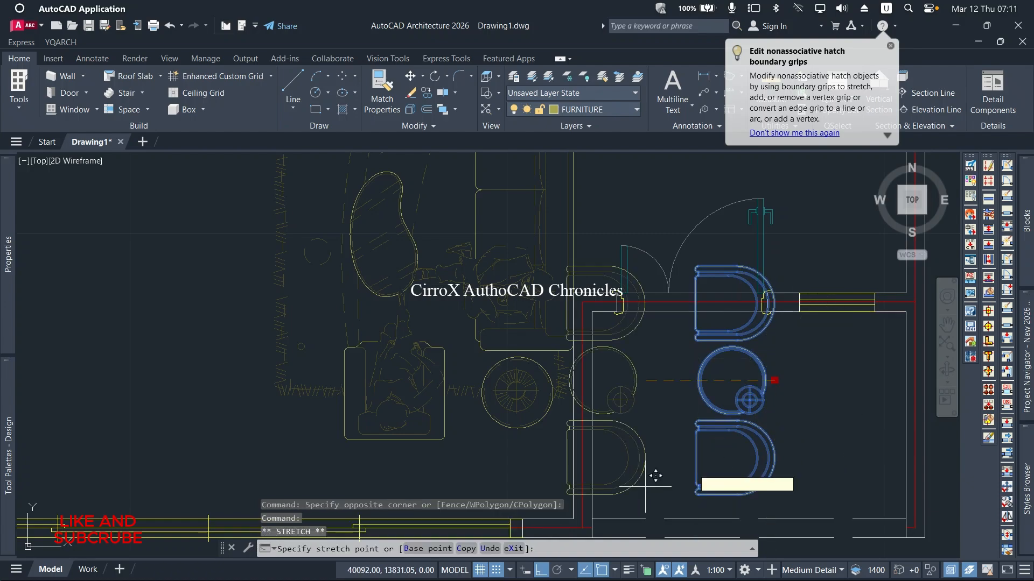
click(541, 570)
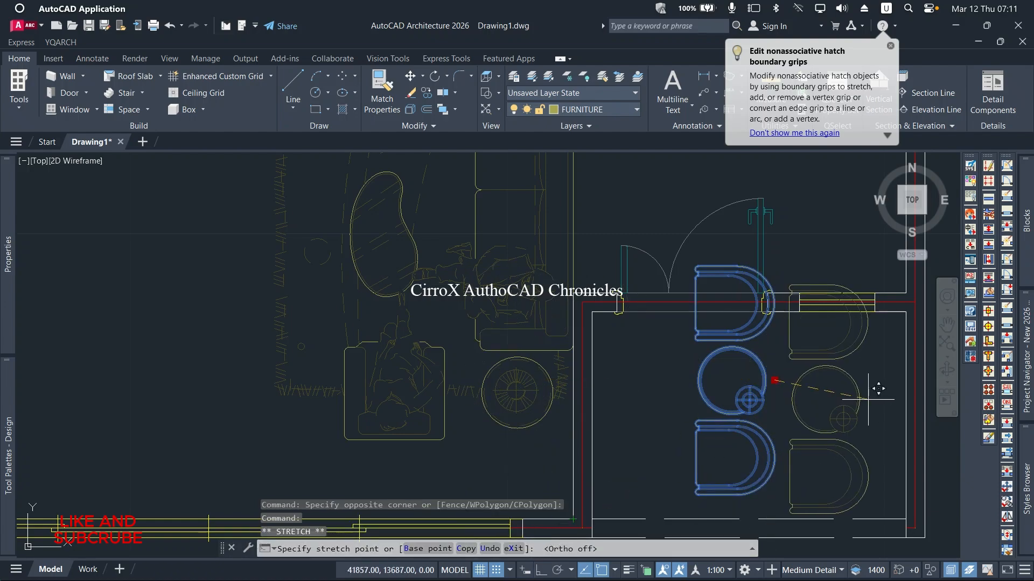
click(891, 417)
Scale the porch armchair set down by eye about the east side of its round table, keeping it beside the east wall
scroll(776, 384, down, 5)
text(S)
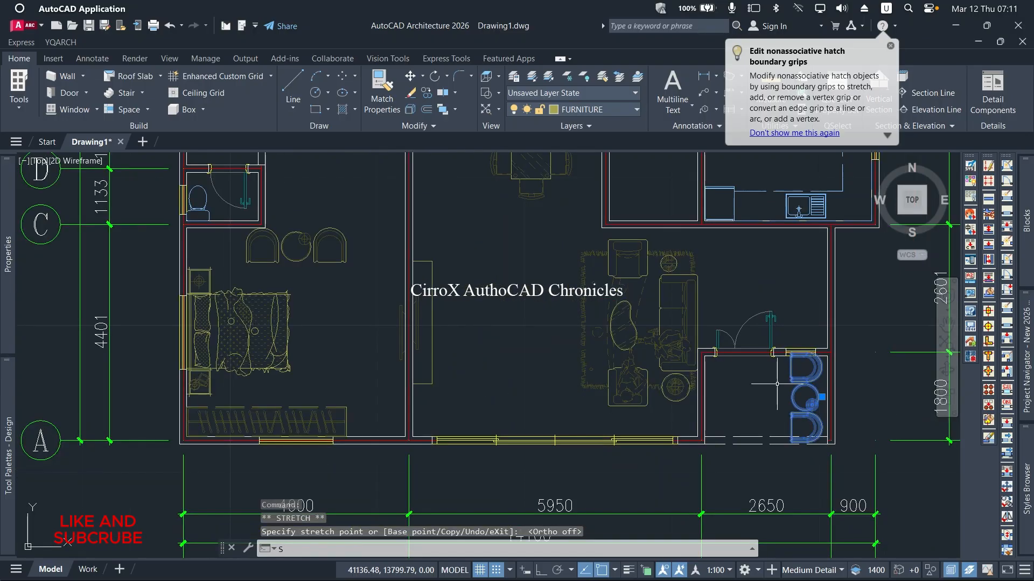
text(C)
key(Return)
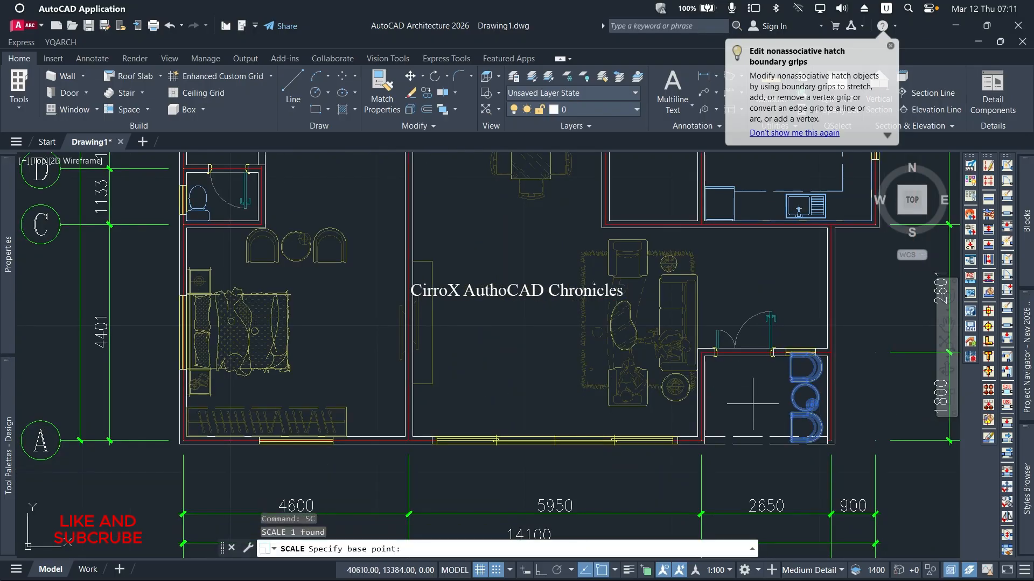
scroll(793, 397, up, 4)
scroll(825, 395, up, 4)
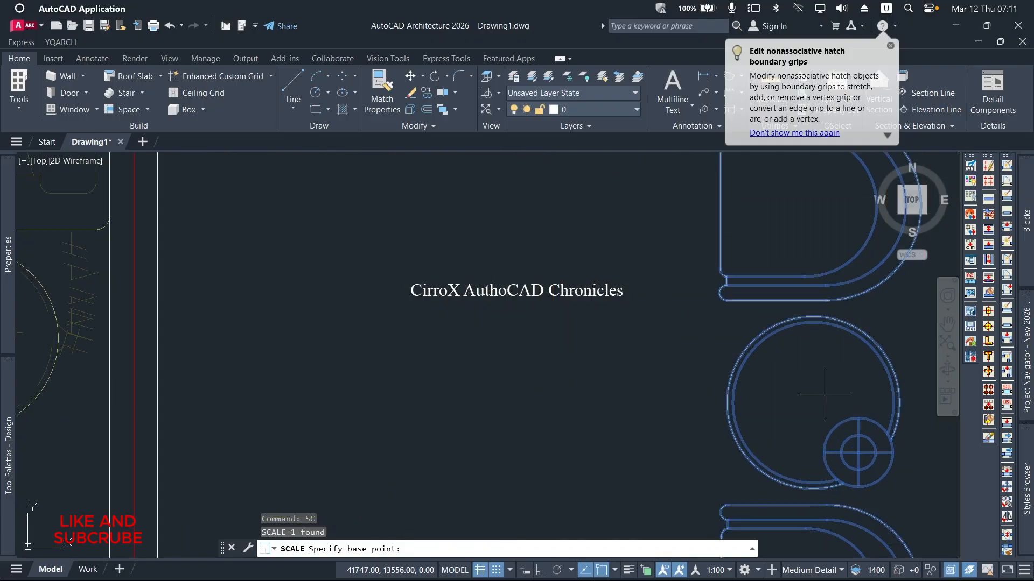
click(861, 389)
scroll(860, 389, down, 5)
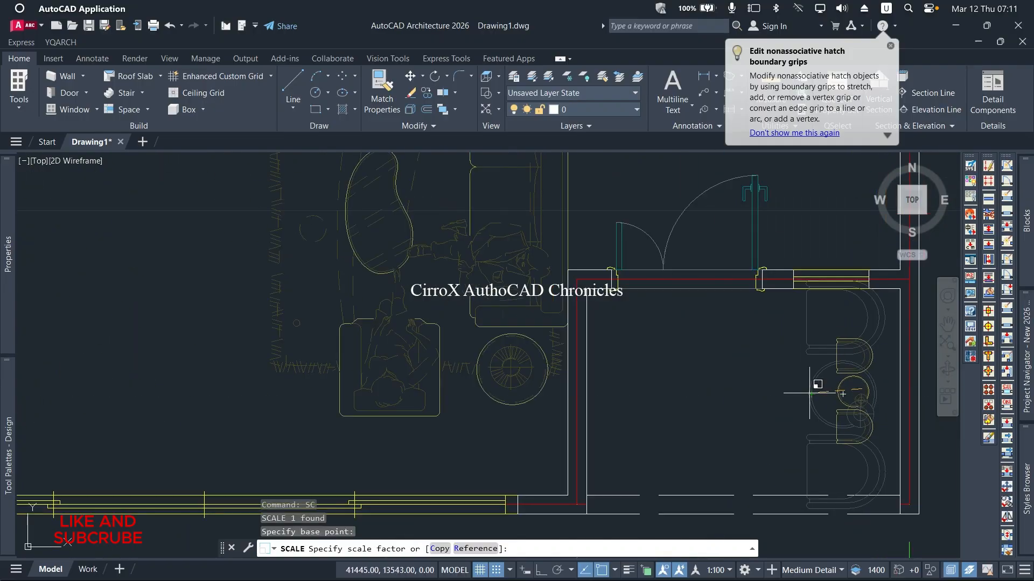
click(776, 403)
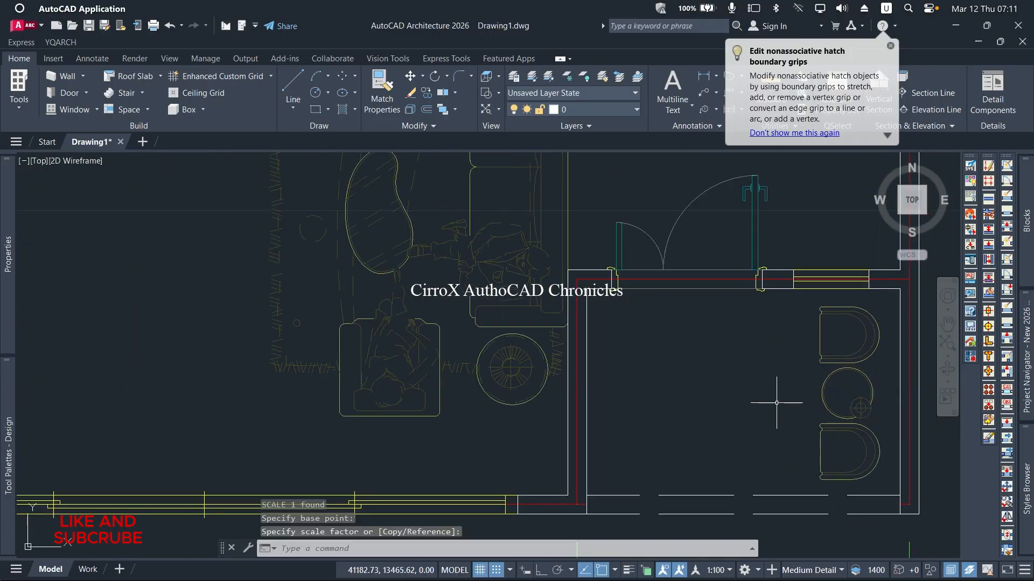
Try to rotate the porch armchair set about the small circle on its round table
click(878, 360)
click(857, 367)
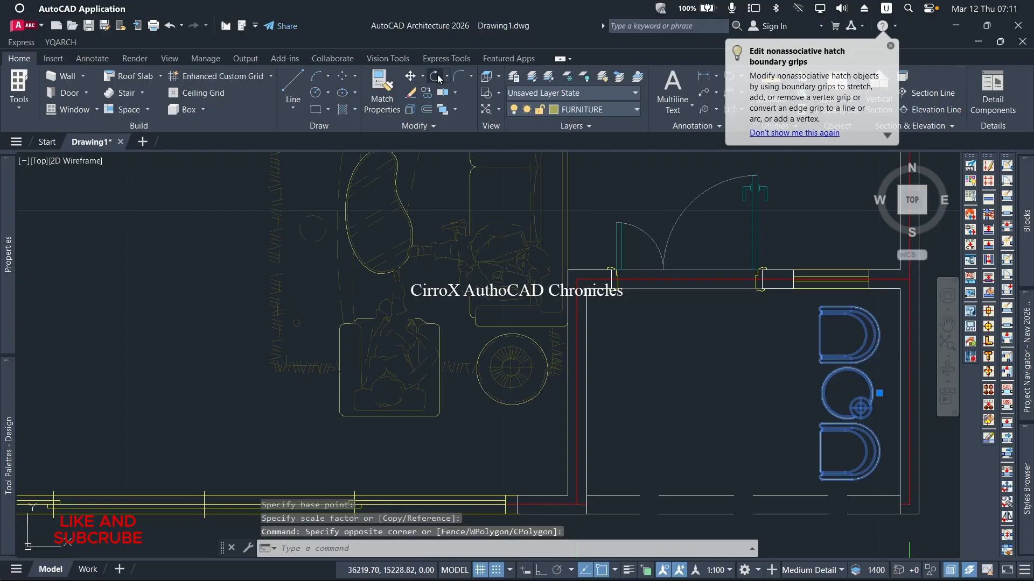
text(ro)
key(Return)
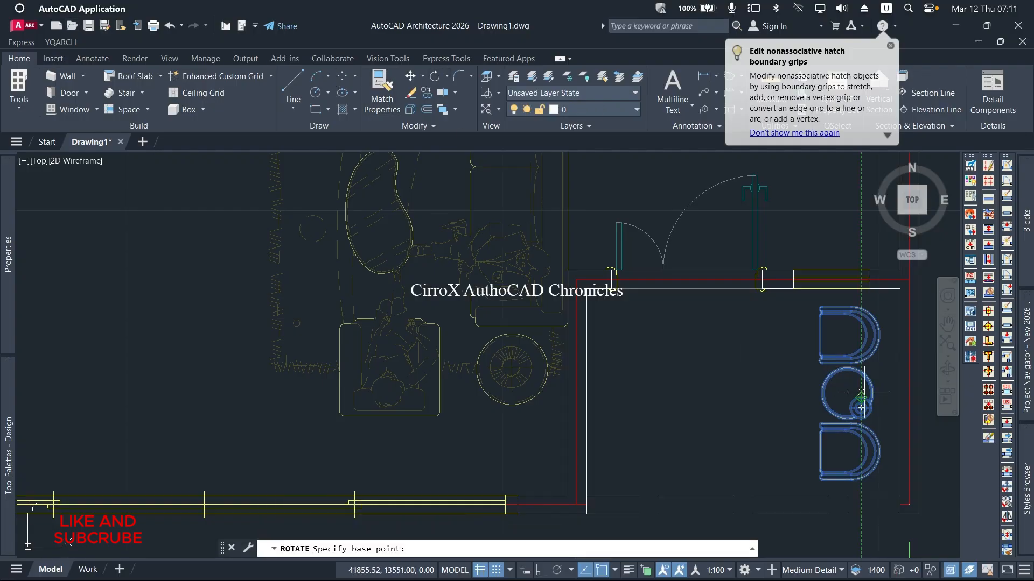
click(860, 401)
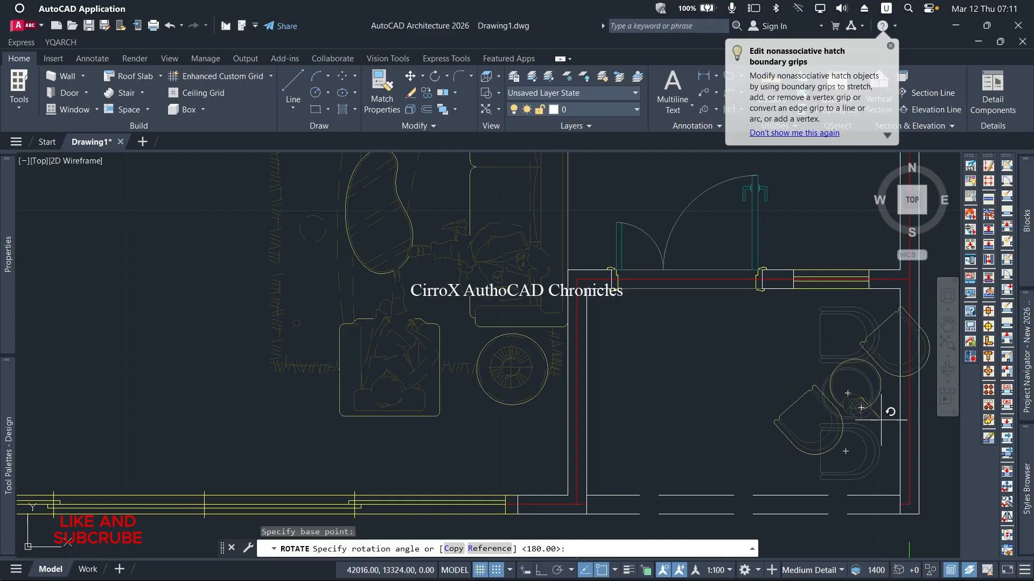
scroll(882, 411, down, 5)
scroll(886, 398, up, 4)
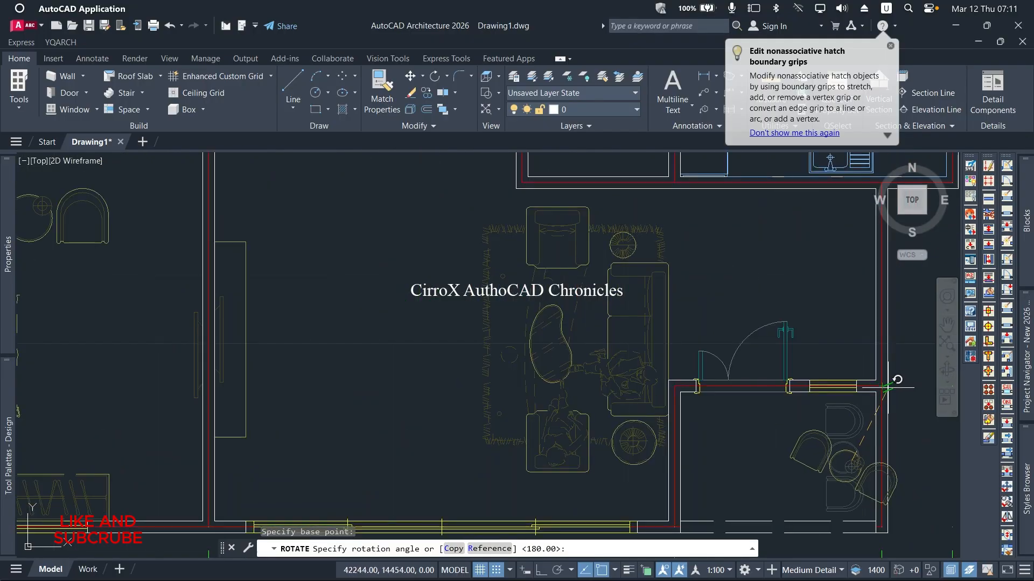
scroll(894, 388, up, 3)
scroll(894, 388, down, 3)
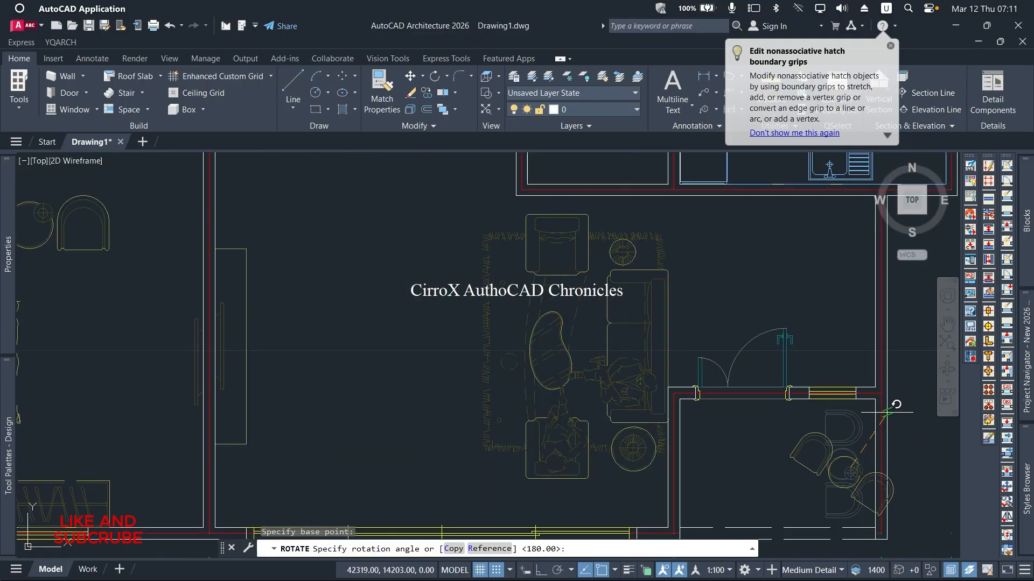
click(895, 442)
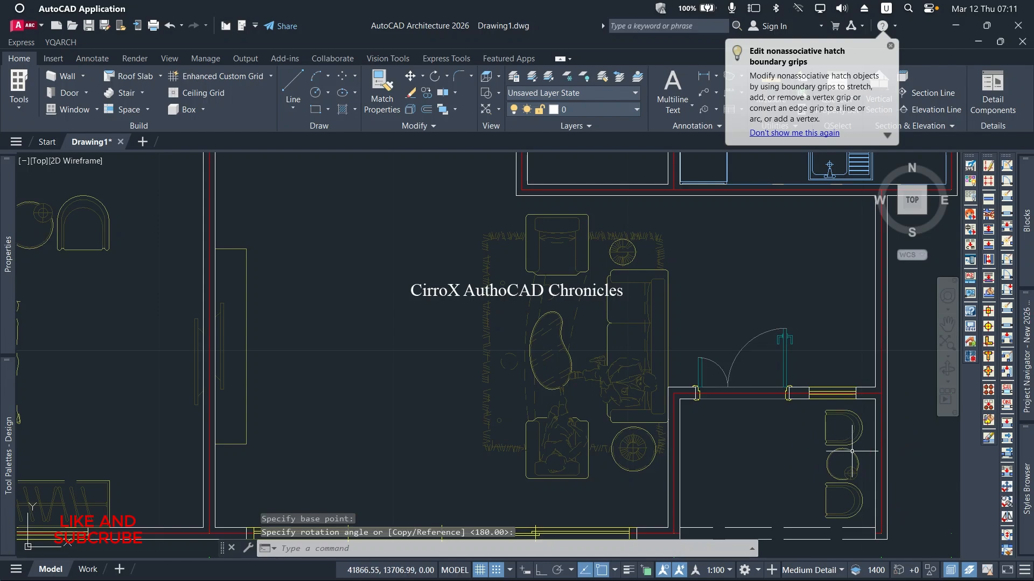
scroll(781, 435, down, 4)
key(Escape)
key(Escape)
Review the whole furnished floor plan with its grid bubbles and dimensions
scroll(768, 468, down, 4)
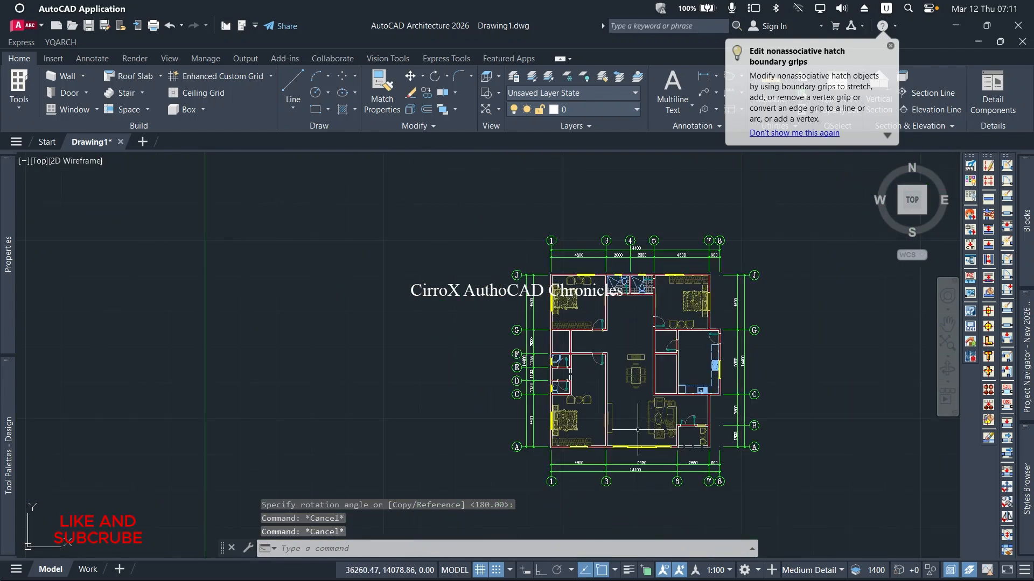
scroll(579, 443, up, 3)
scroll(579, 443, down, 3)
middle_drag(661, 433, 711, 426)
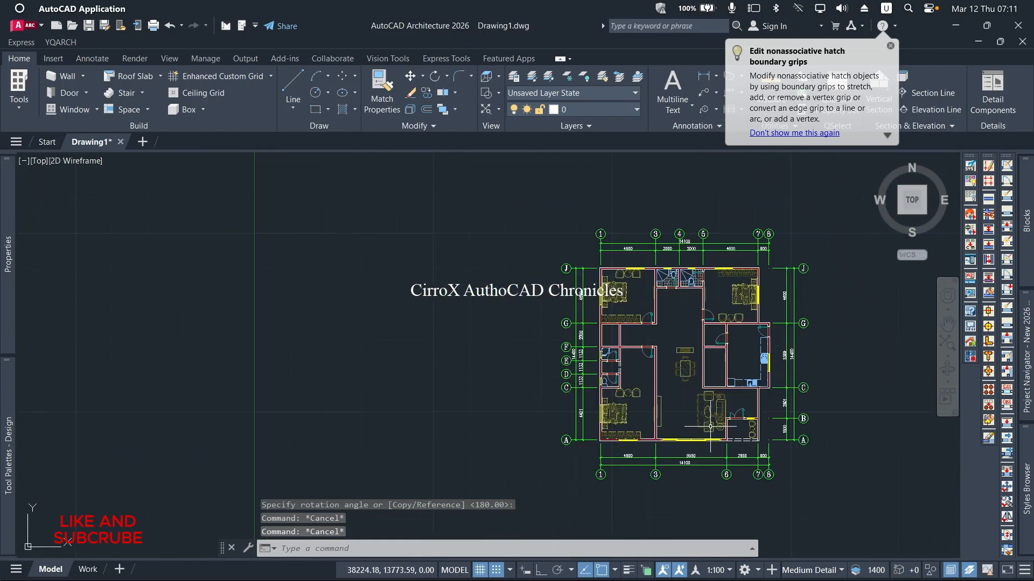
scroll(841, 416, up, 4)
scroll(761, 425, down, 2)
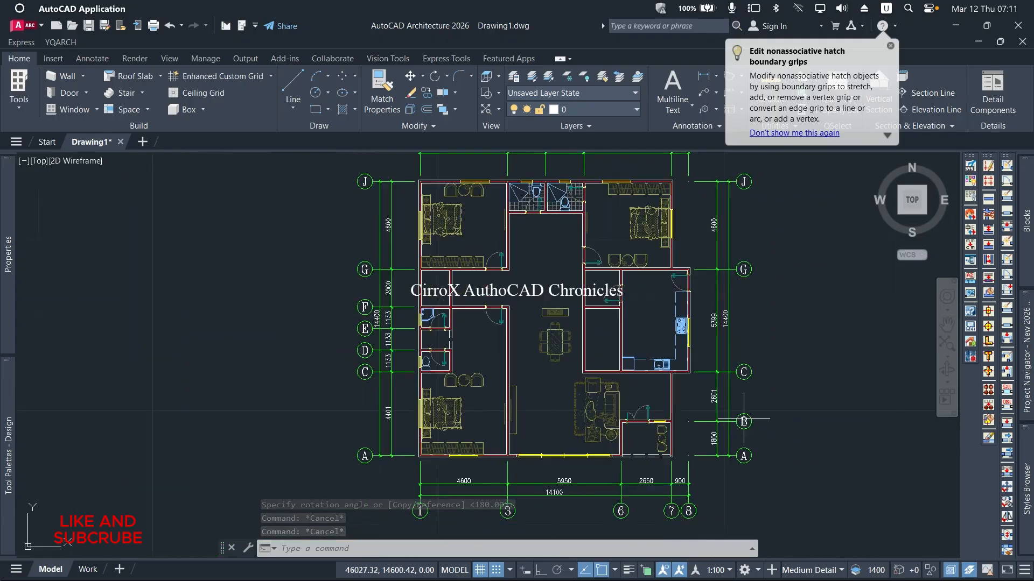
key(Escape)
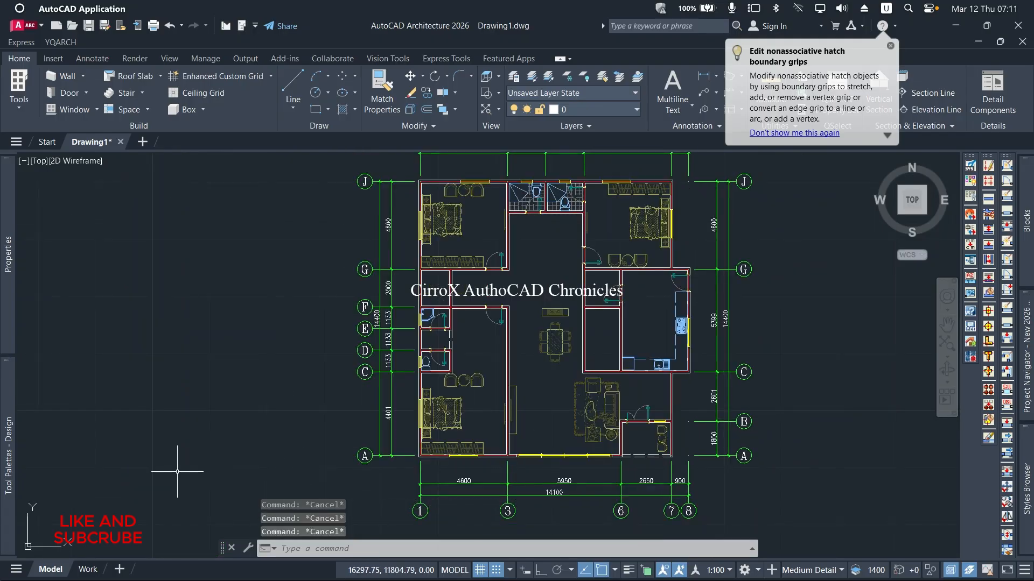
Switch to the Work layout's paper space and delete both of its viewports
click(102, 570)
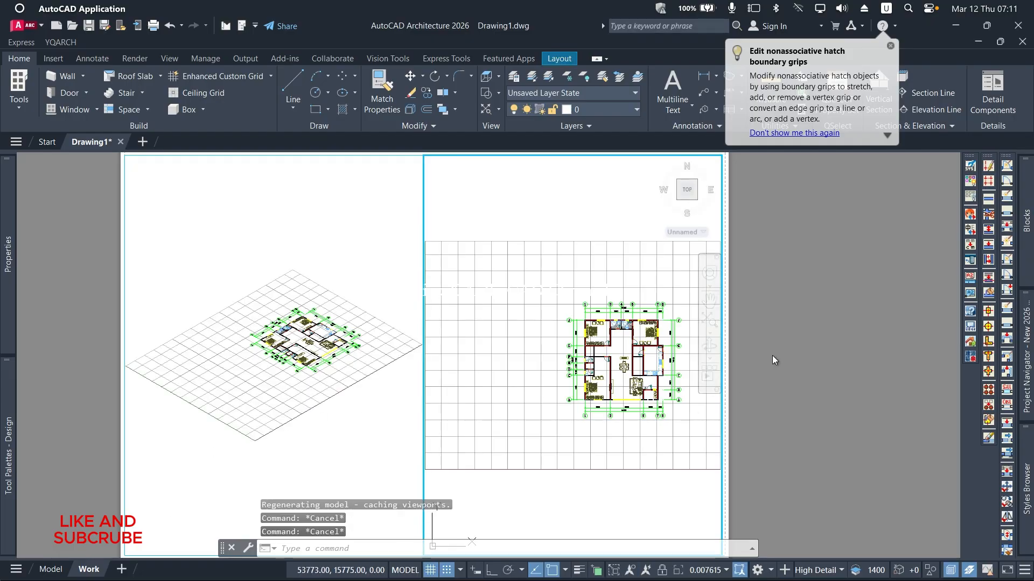
double_click(812, 309)
key(Escape)
scroll(812, 304, down, 5)
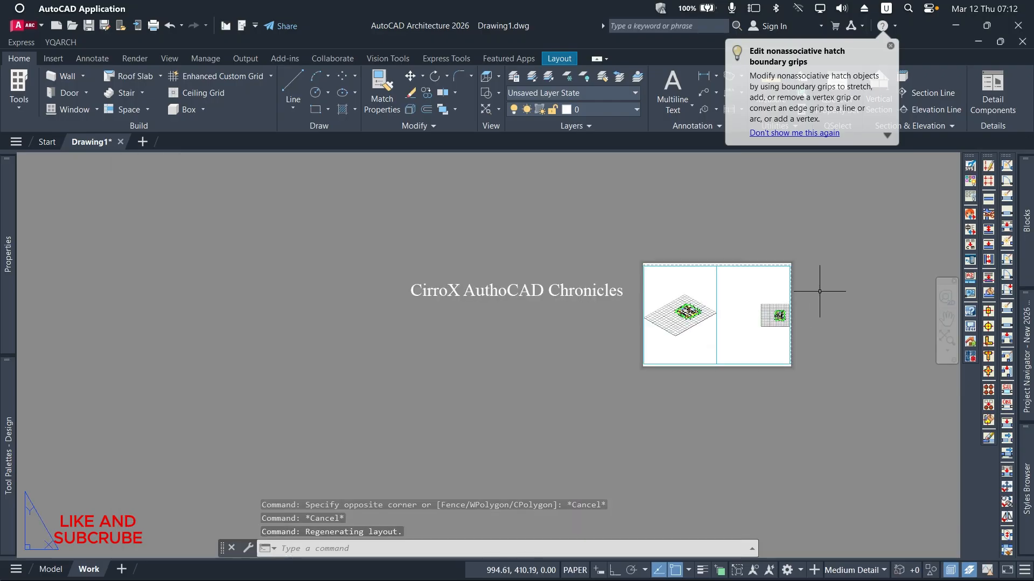
click(819, 292)
click(573, 346)
key(Delete)
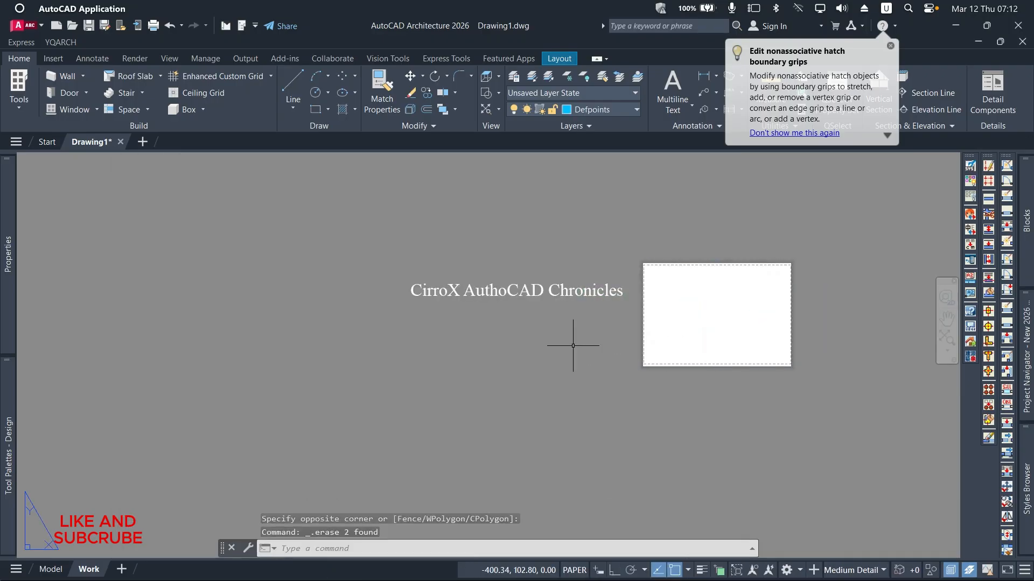
Modify the Work layout's page setup to use the DWG To PDF.pc3 plotter and ISO full bleed A4 (297.00 x 210.00 MM) paper
right_click(93, 573)
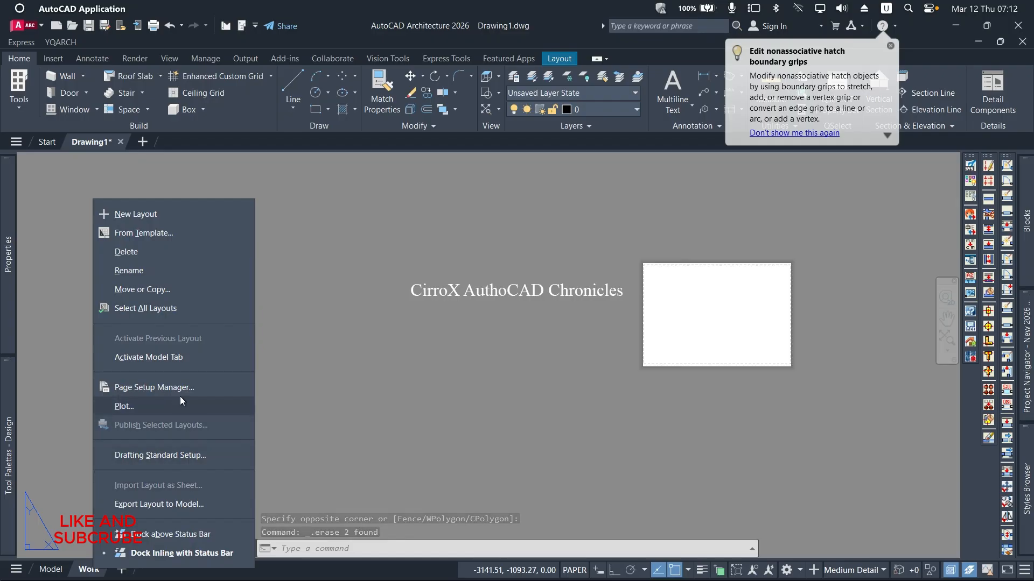
click(135, 388)
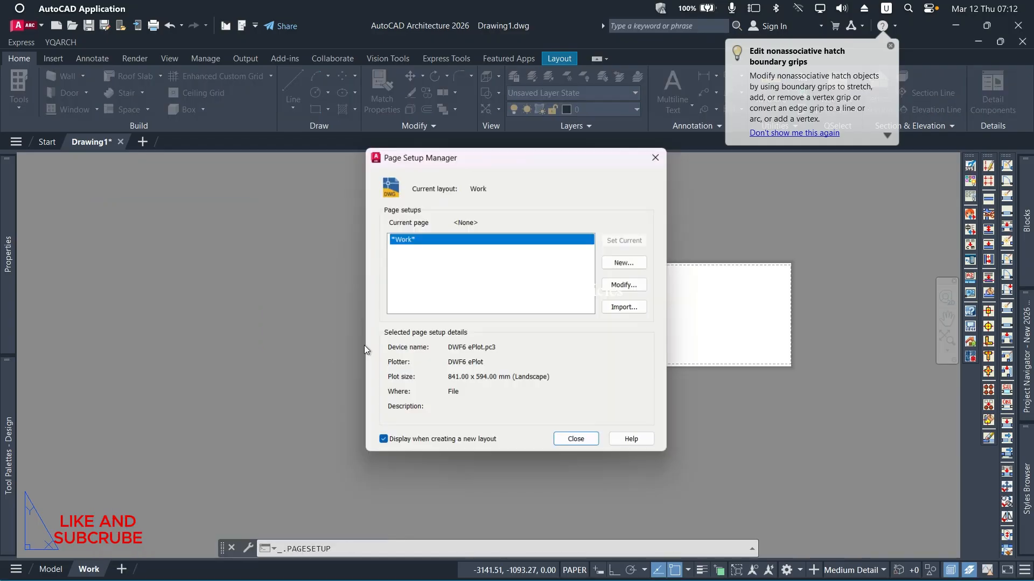
click(629, 288)
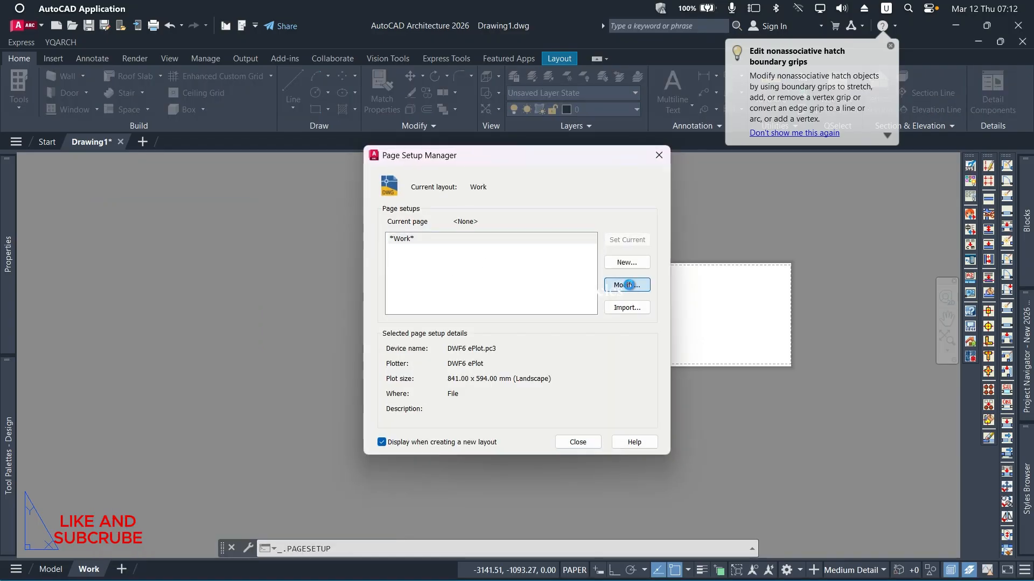
click(467, 213)
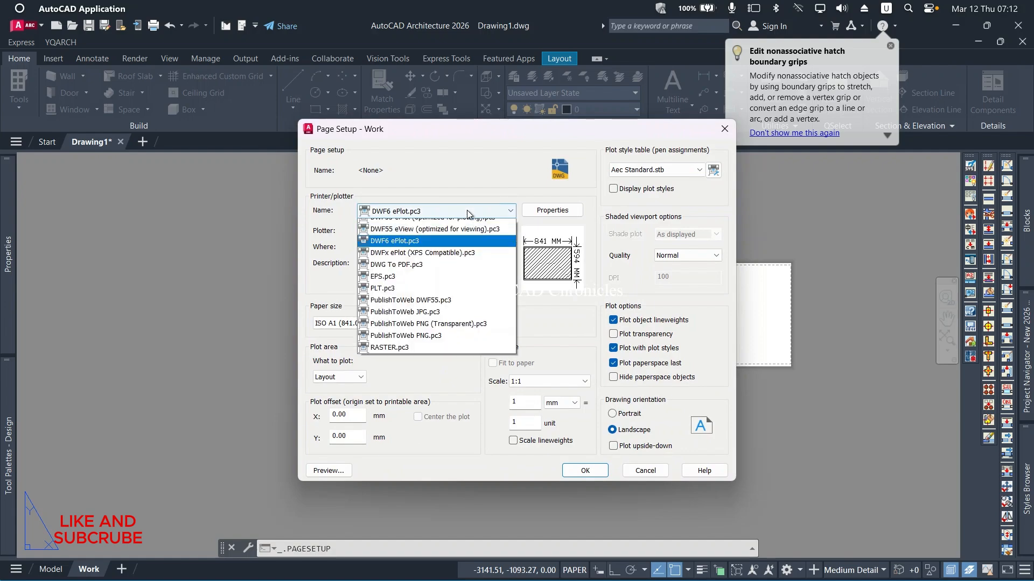
click(429, 362)
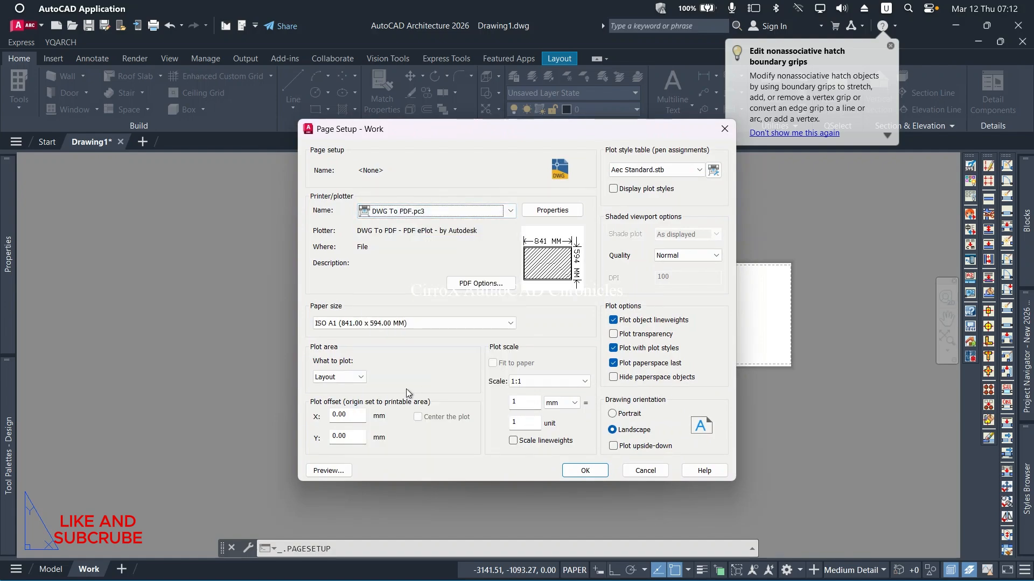
click(416, 321)
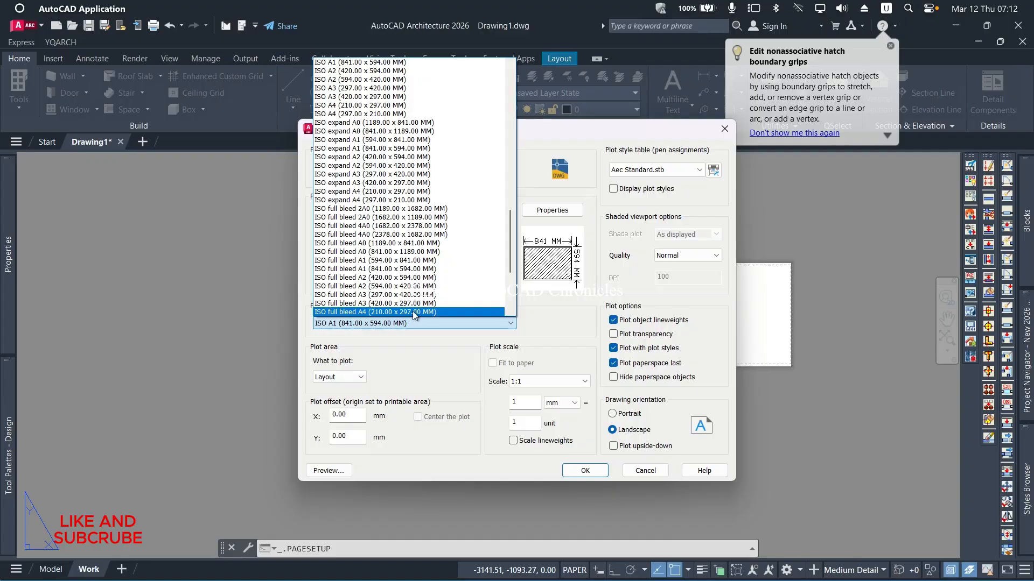
scroll(415, 316, down, 1)
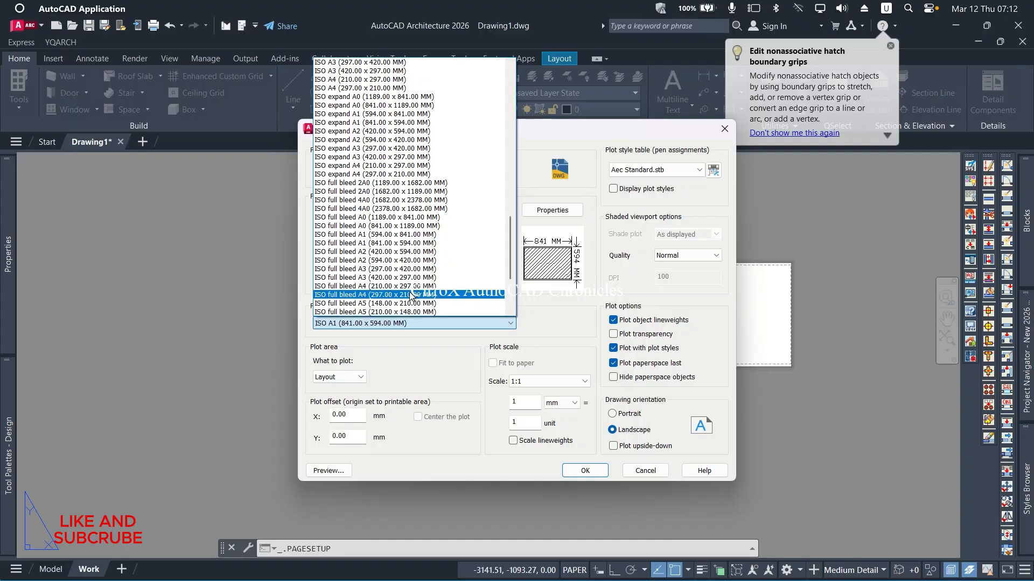
click(411, 294)
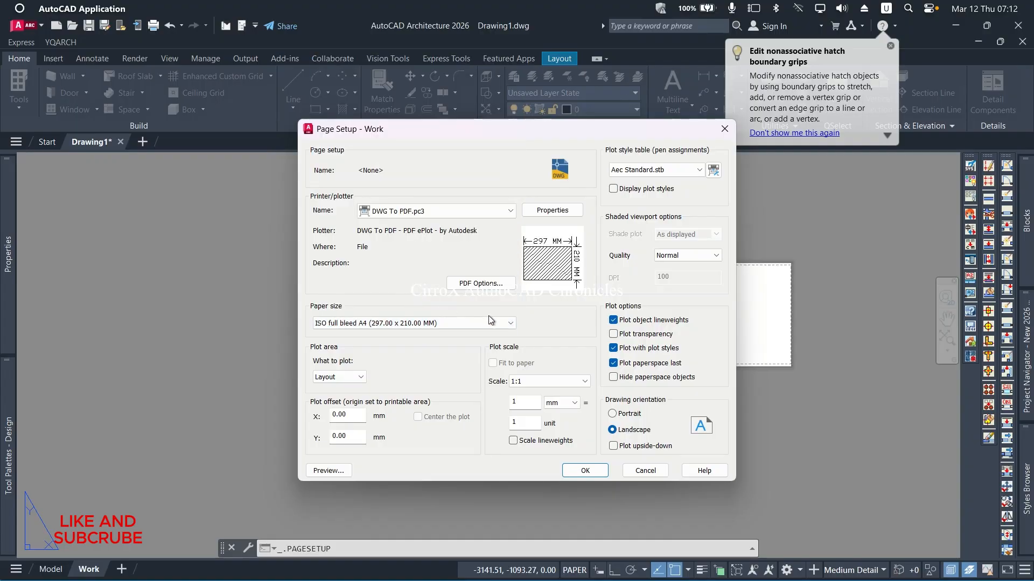
Set the shaded viewport quality to Maximum, then apply the Work page setup and close its manager
click(687, 257)
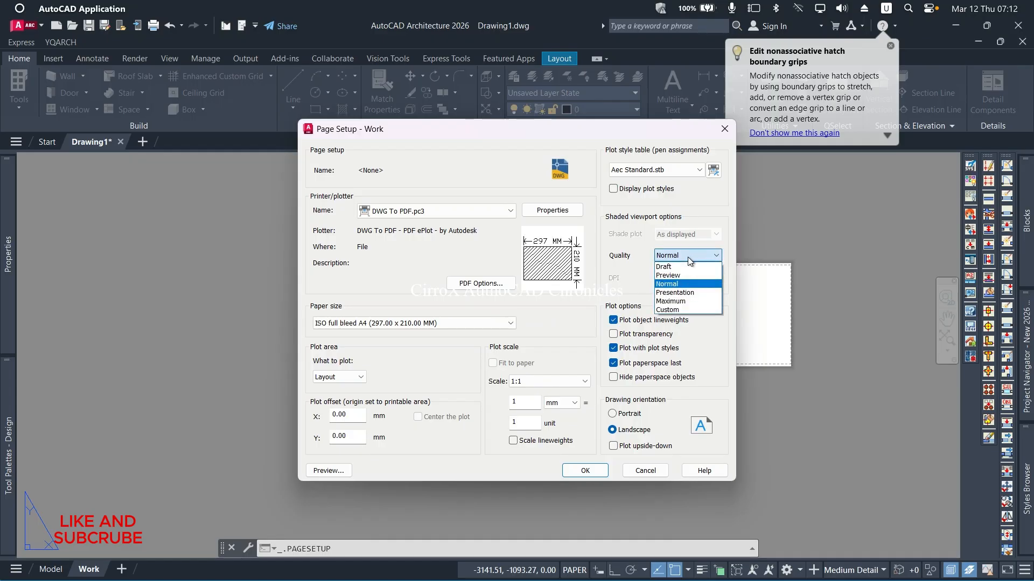
click(690, 299)
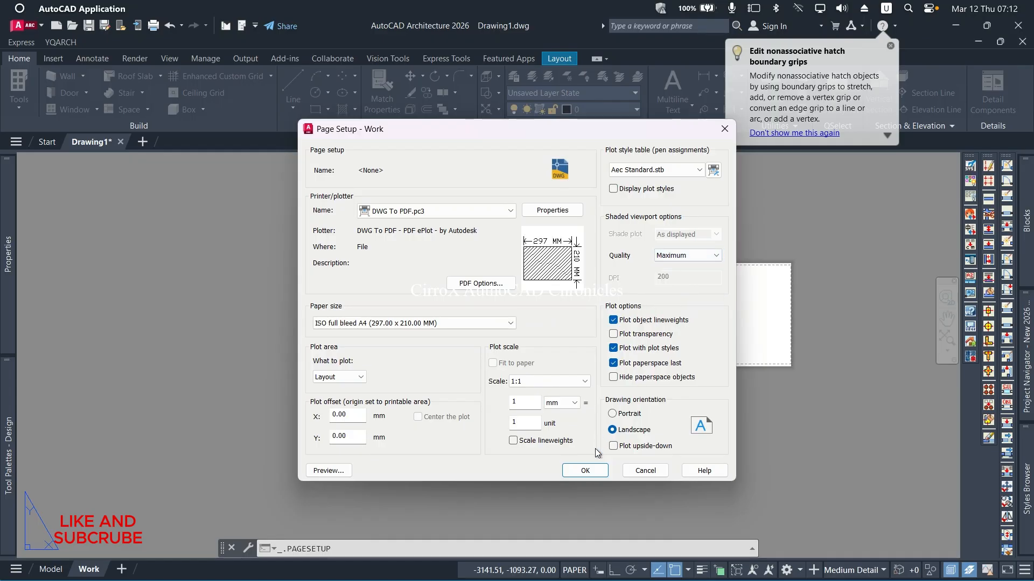
click(586, 470)
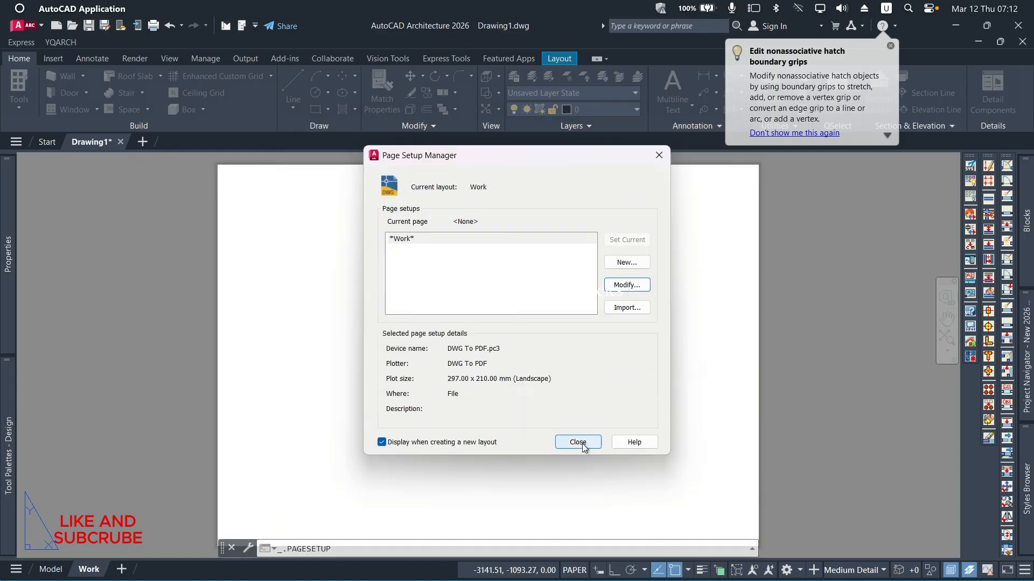
click(577, 442)
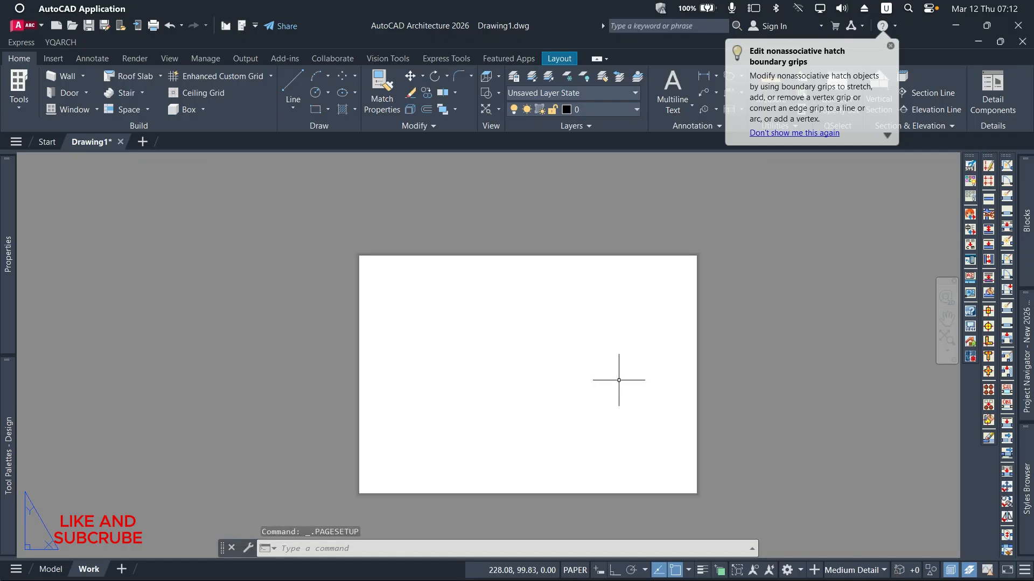
click(1002, 273)
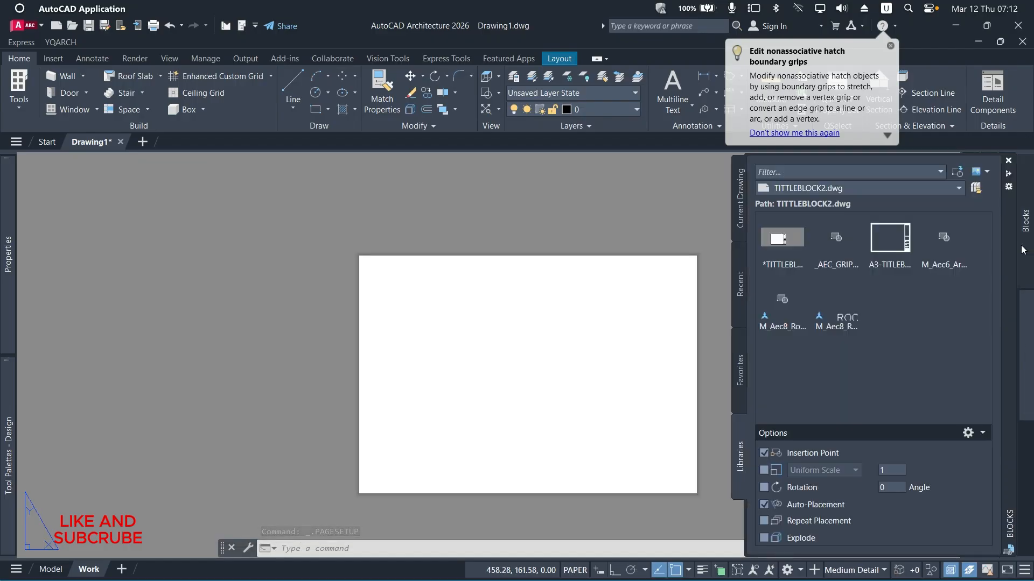
click(874, 246)
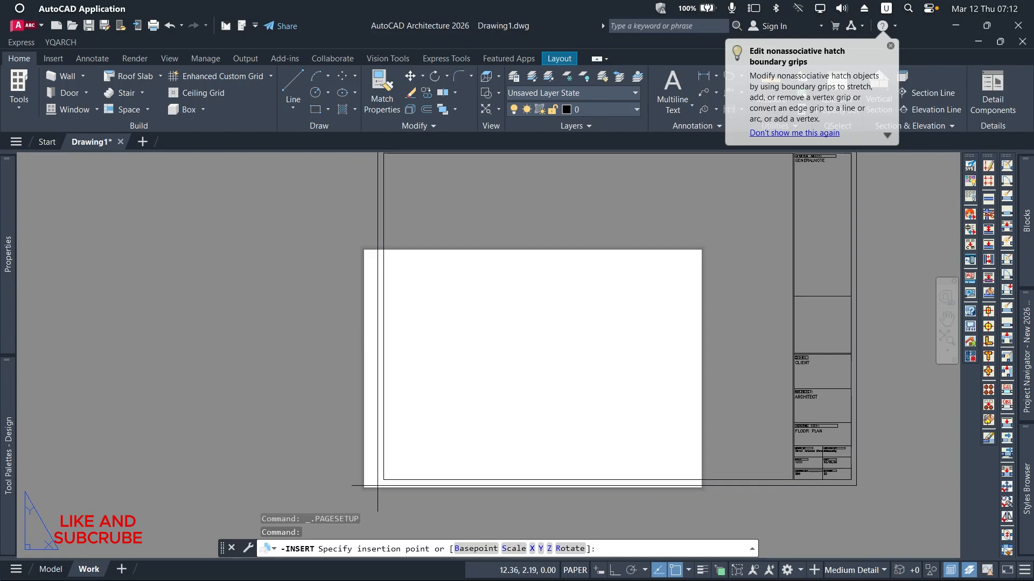
key(Escape)
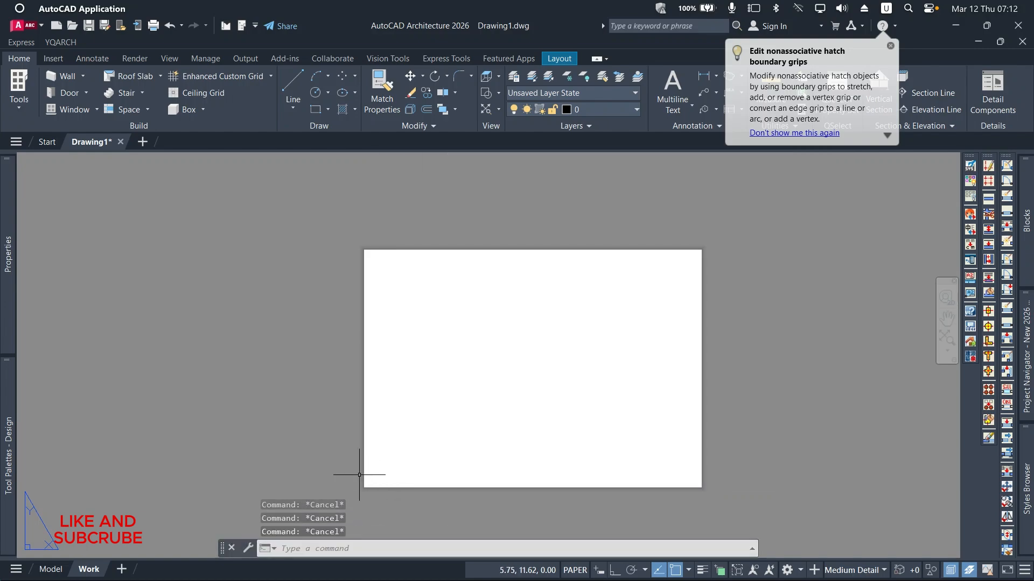
Change the Work layout's page setup to ISO full bleed A3 (420.00 x 297.00 MM) paper and close the page setup manager
right_click(92, 575)
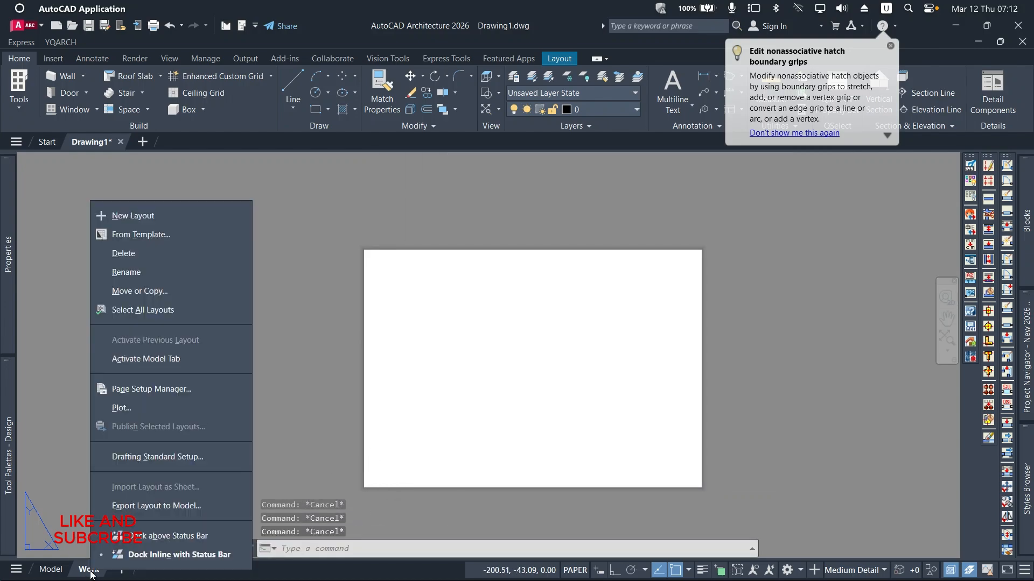
click(173, 388)
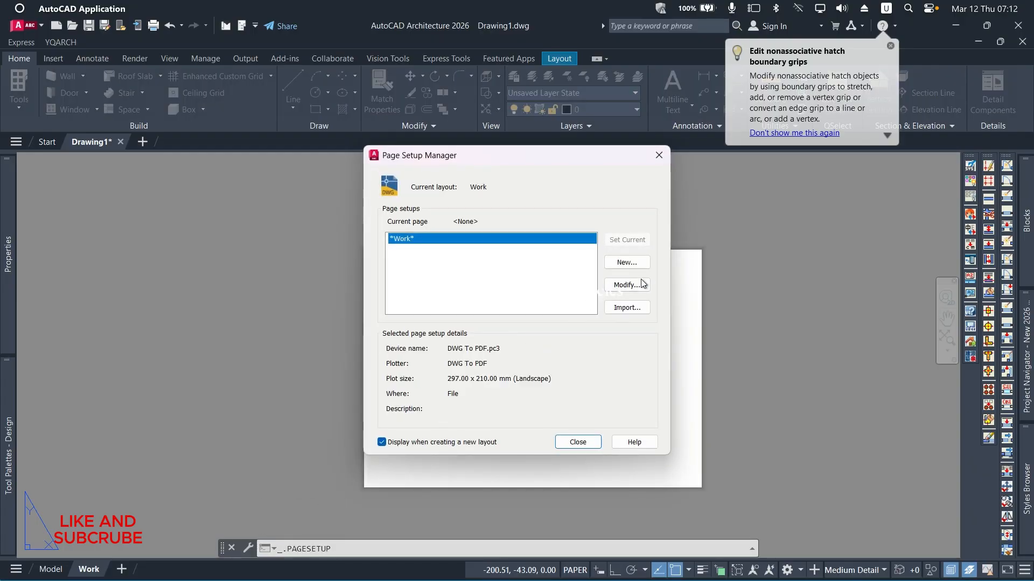
click(636, 289)
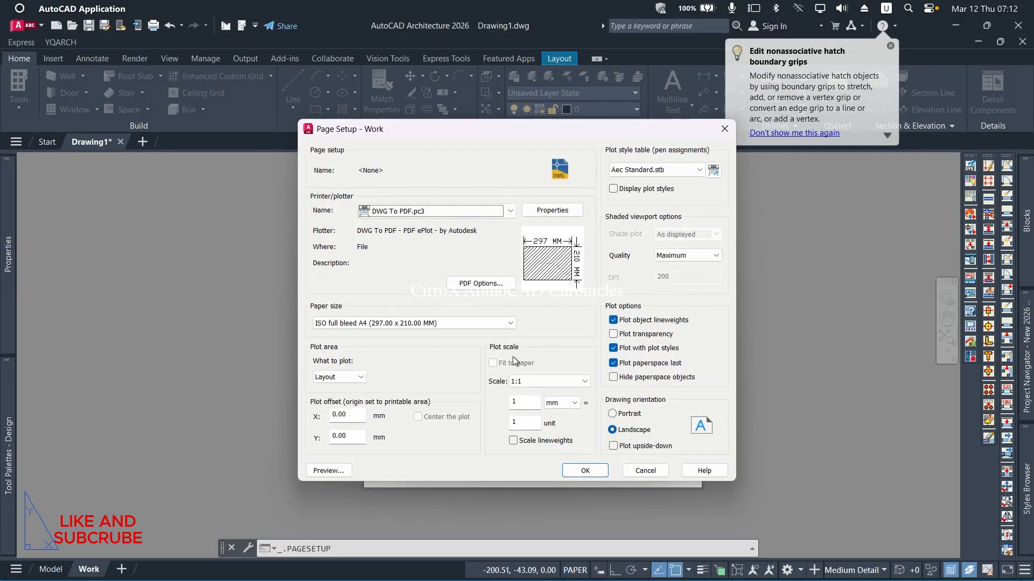
click(479, 324)
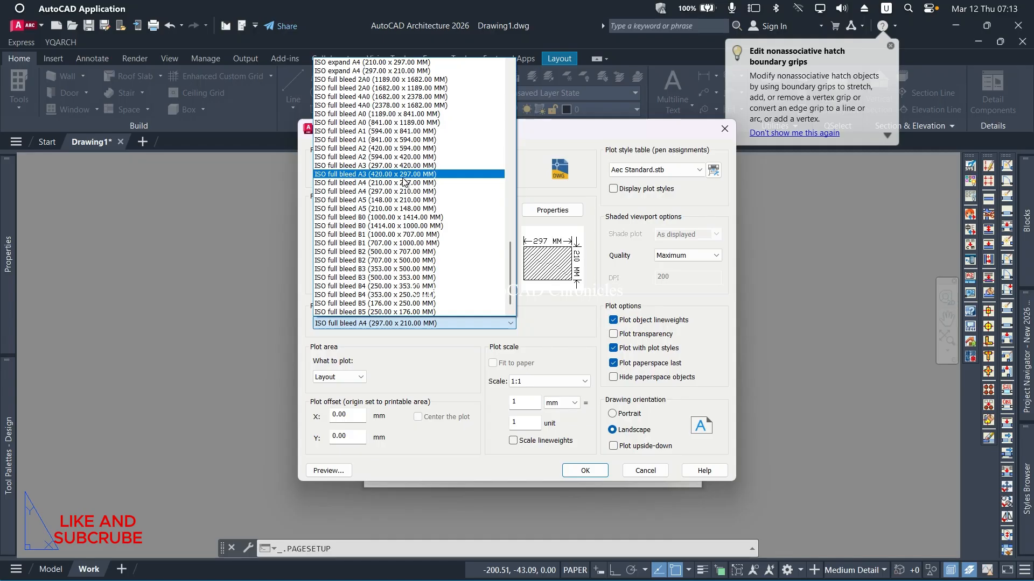
click(403, 176)
click(583, 471)
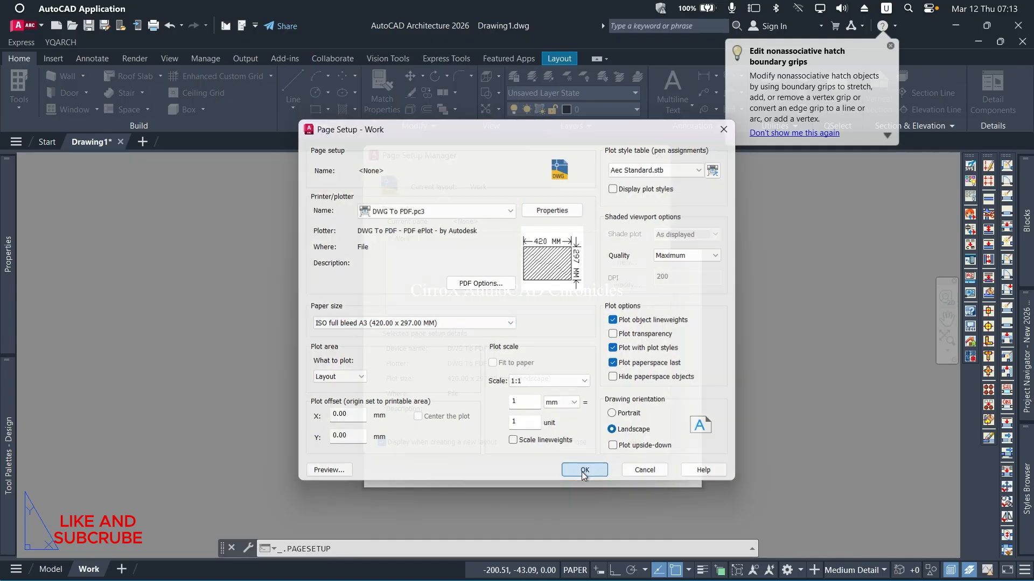
click(584, 439)
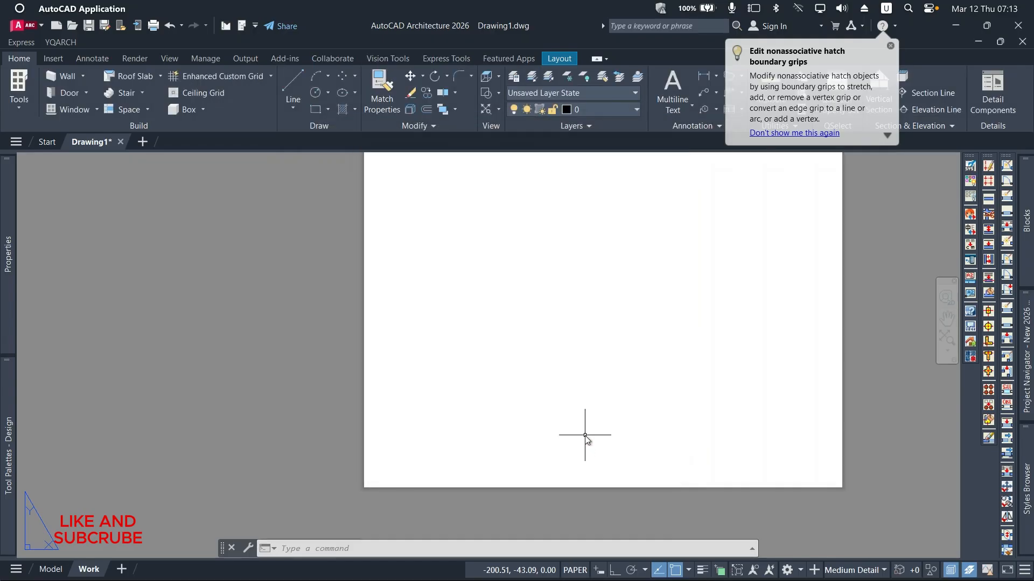
Insert the A3-TITLEBLOCK block from TITTLEBLOCK2.dwg at 0,0,0 and accept its default attribute values
mouse_move(1027, 248)
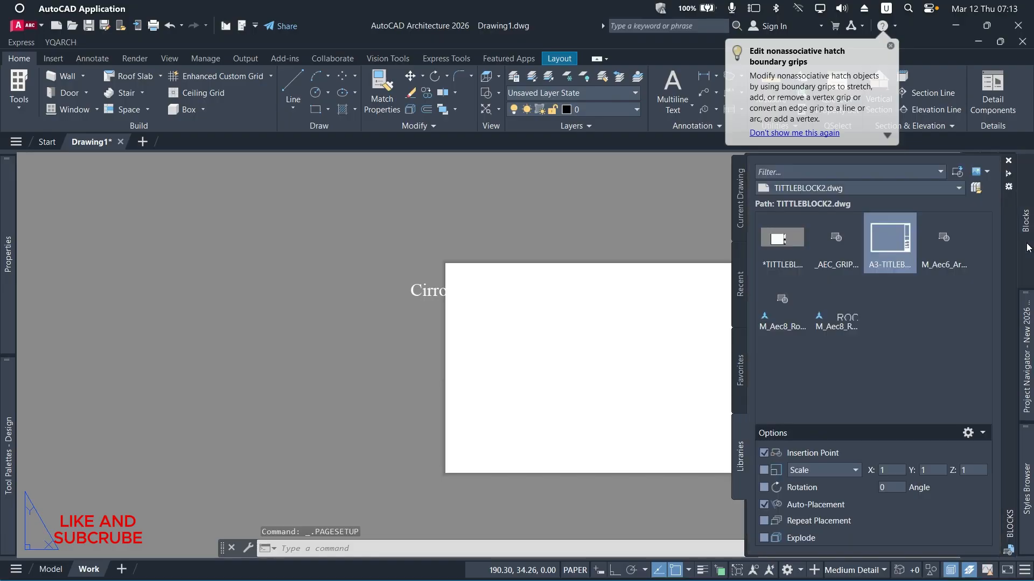
click(889, 243)
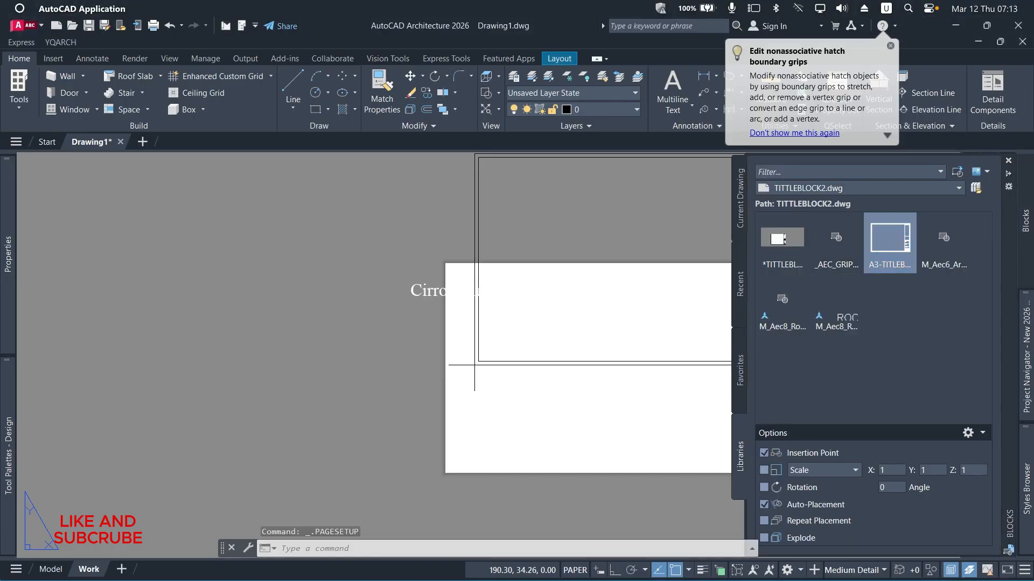
text(0,0)
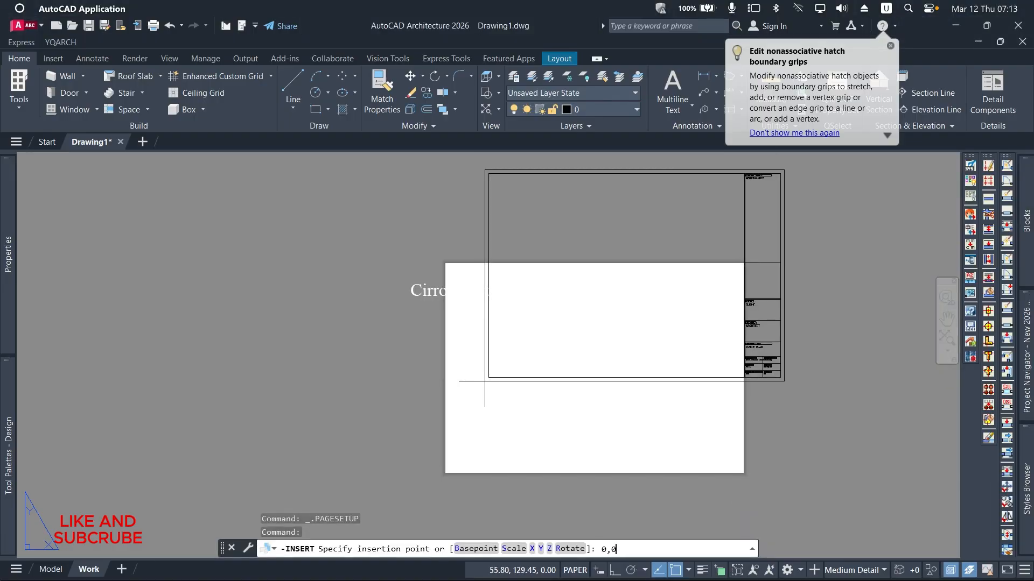
text(,0)
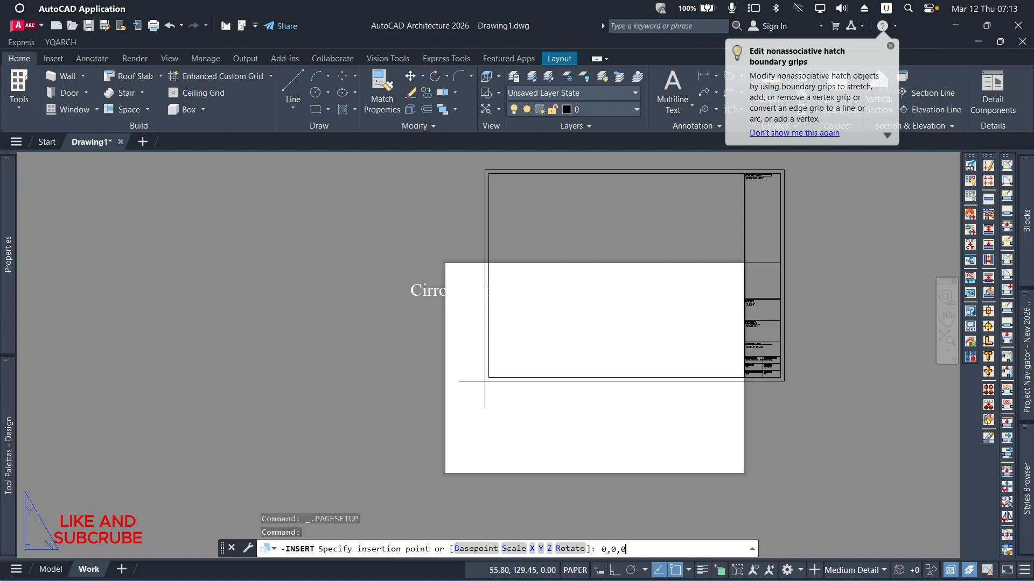
key(Return)
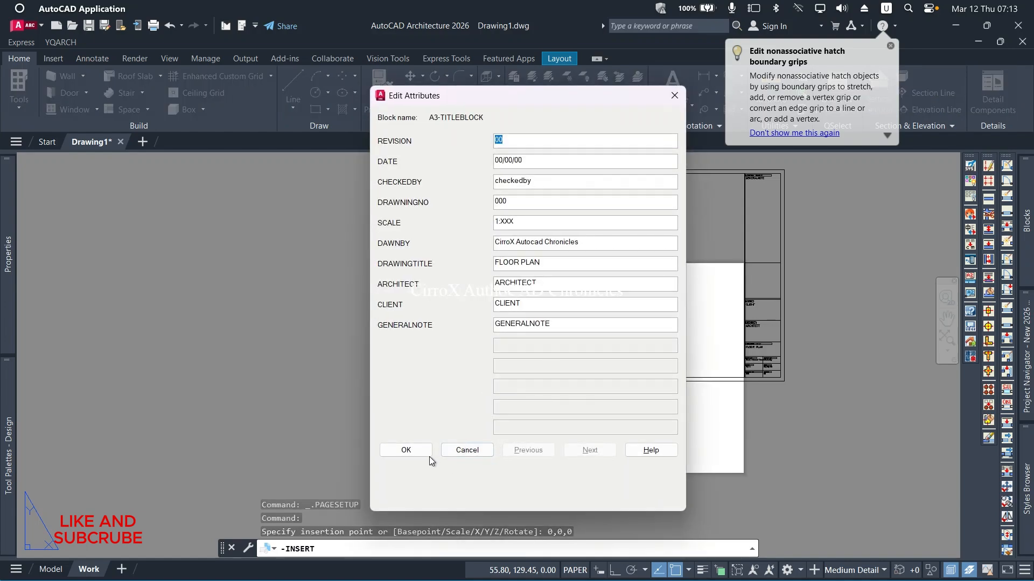
click(428, 453)
Create a rectangular MVIEW viewport filling the title block's drawing area, from its upper corner beside the general notes to the opposite lower corner
scroll(548, 422, up, 2)
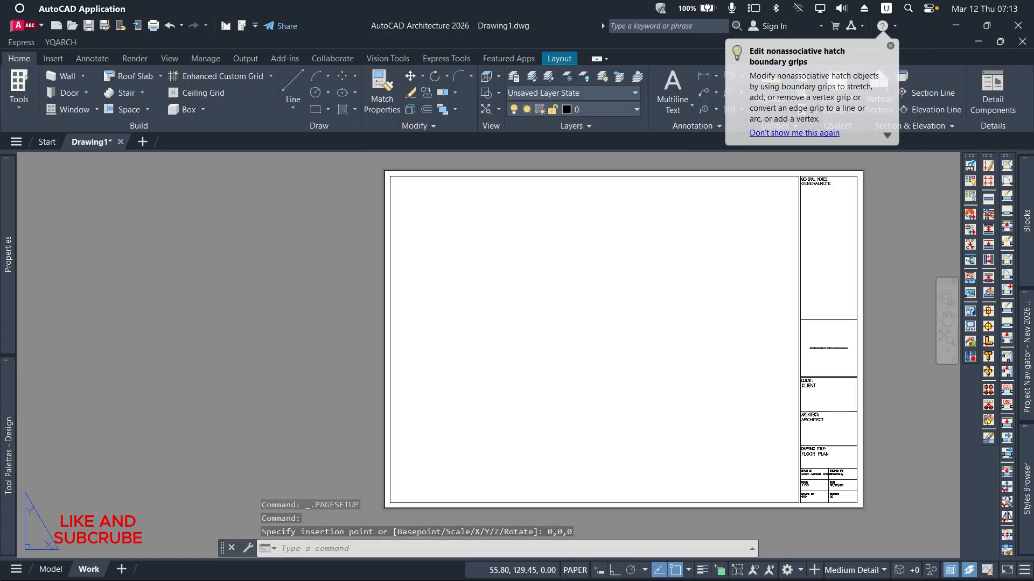
text(MV)
key(Return)
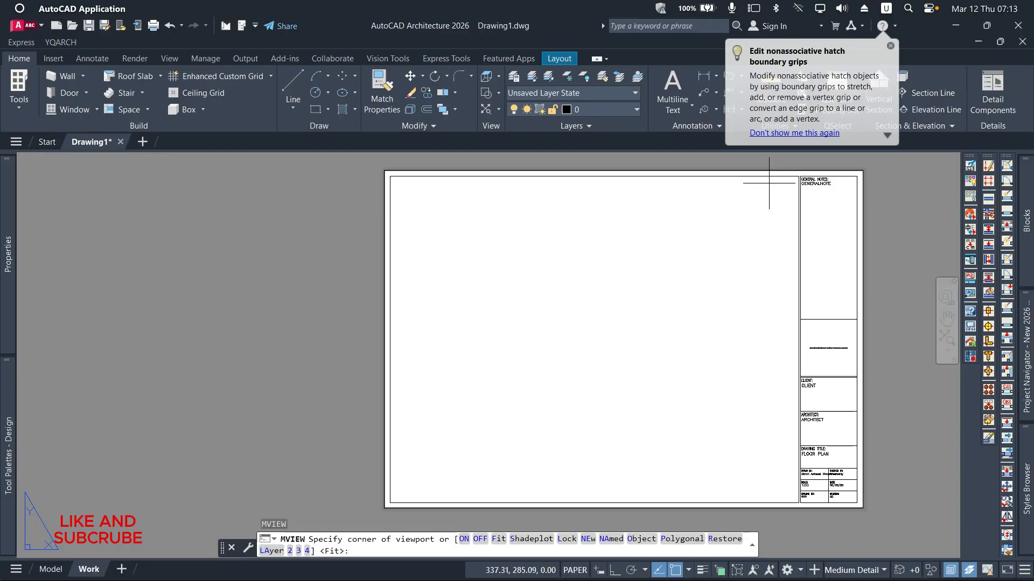
scroll(799, 177, up, 4)
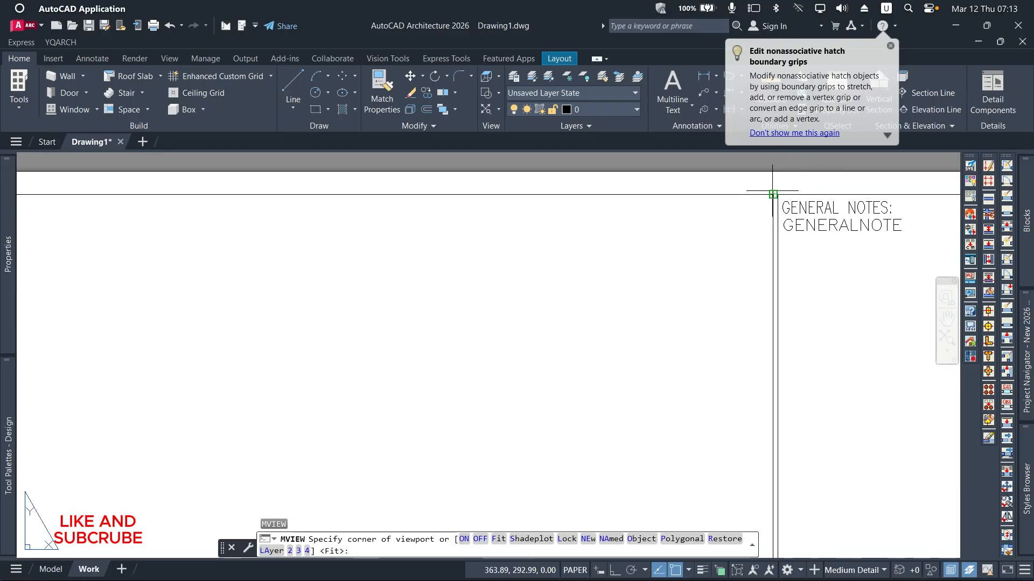
click(774, 195)
scroll(774, 194, down, 4)
scroll(772, 192, down, 2)
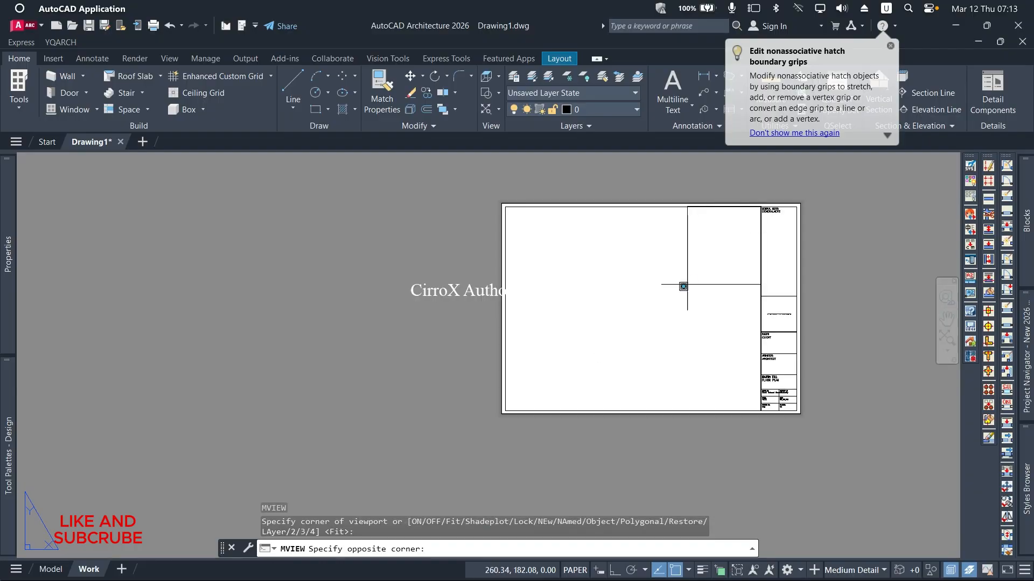
scroll(512, 414, up, 5)
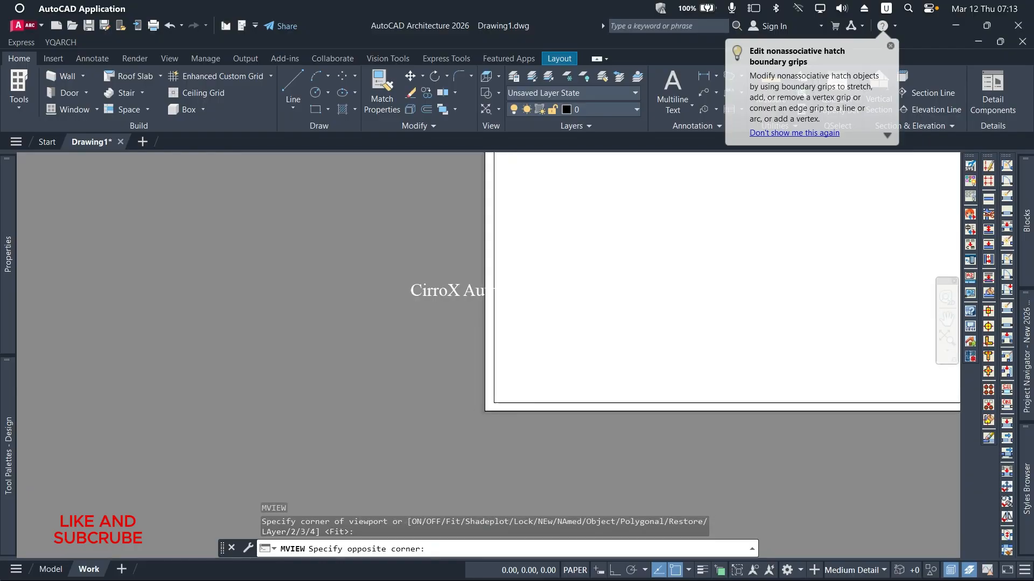
click(485, 392)
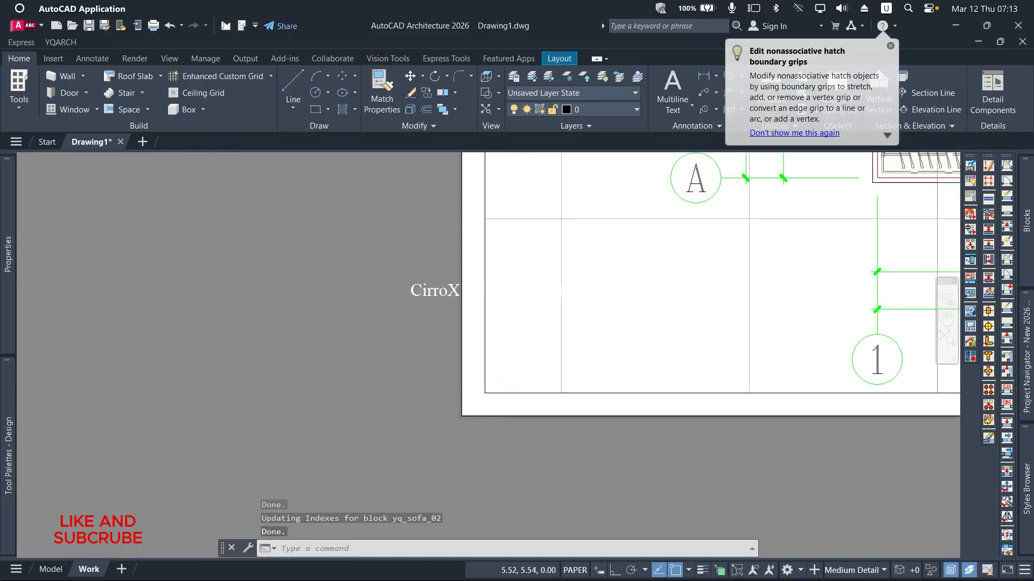
scroll(487, 390, down, 5)
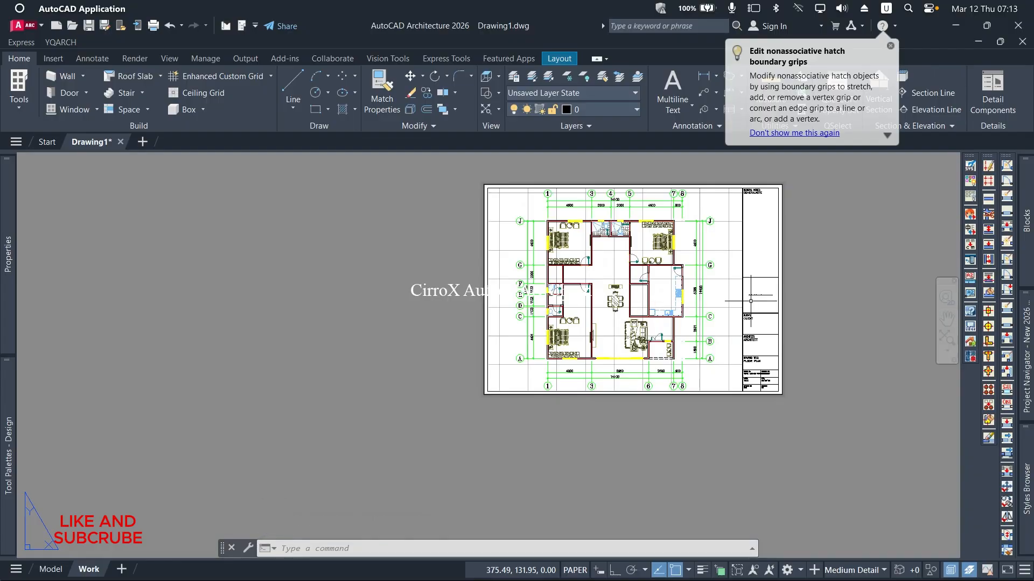
scroll(797, 251, up, 2)
scroll(575, 316, up, 2)
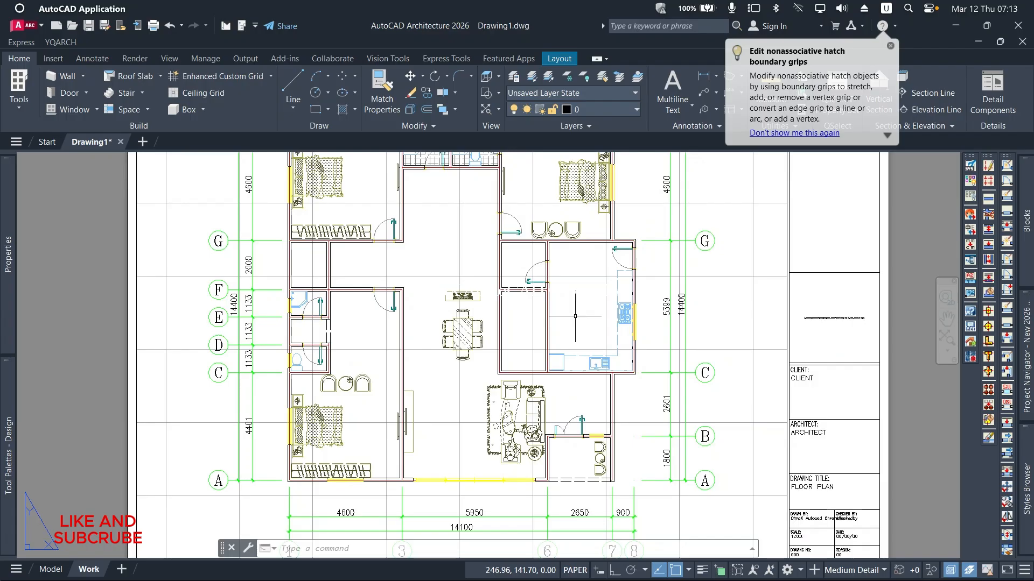
scroll(575, 316, down, 2)
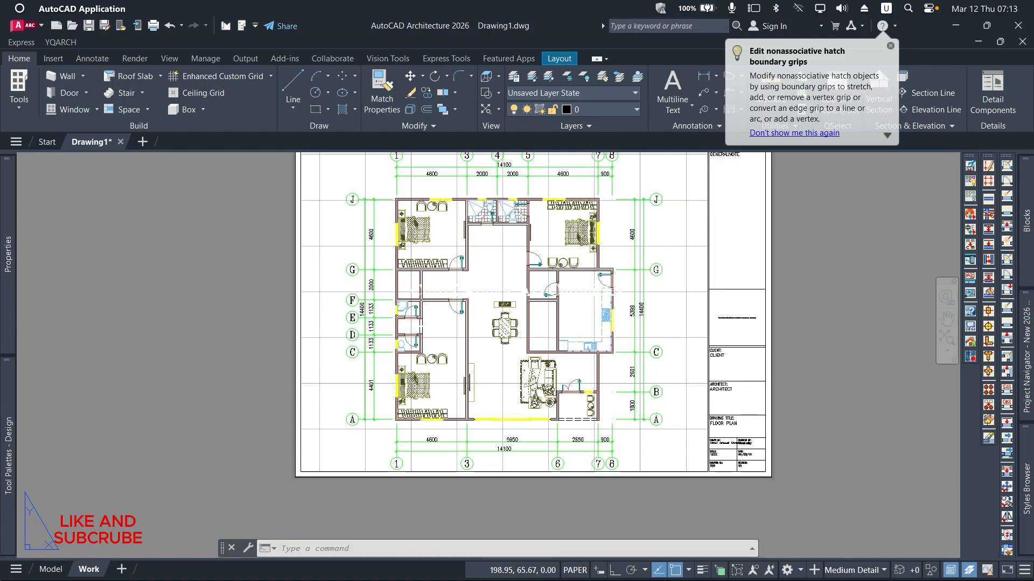
Plot the Work layout with the current settings to a PDF named 3BEDROOM PLAN YT on the Desktop
key(ctrl+p)
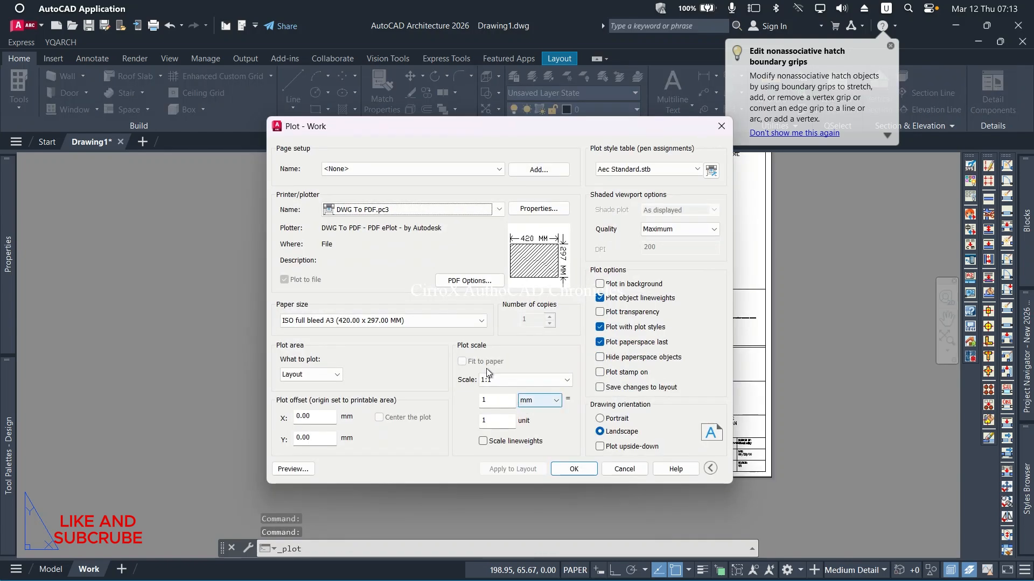
click(573, 470)
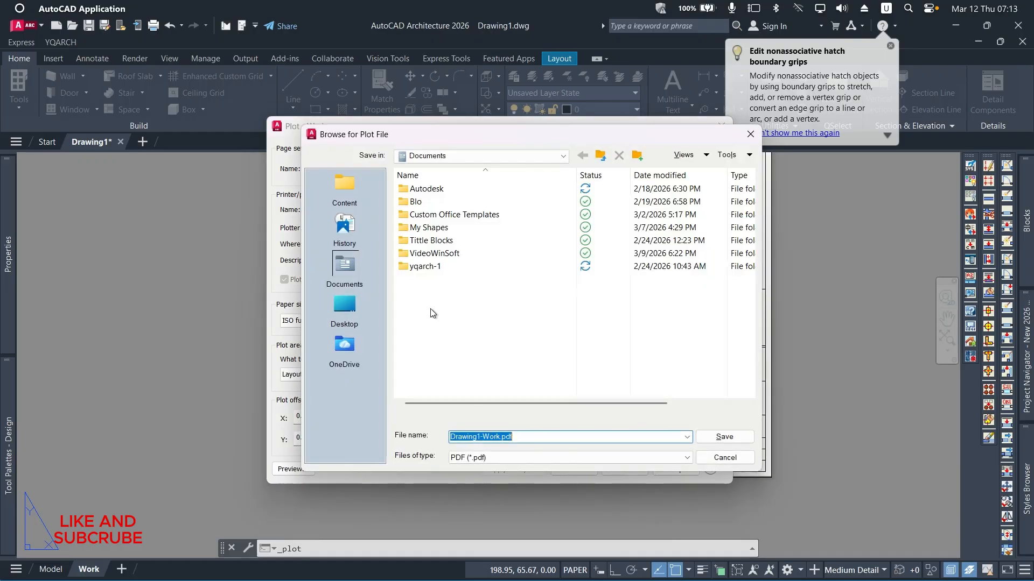
click(344, 307)
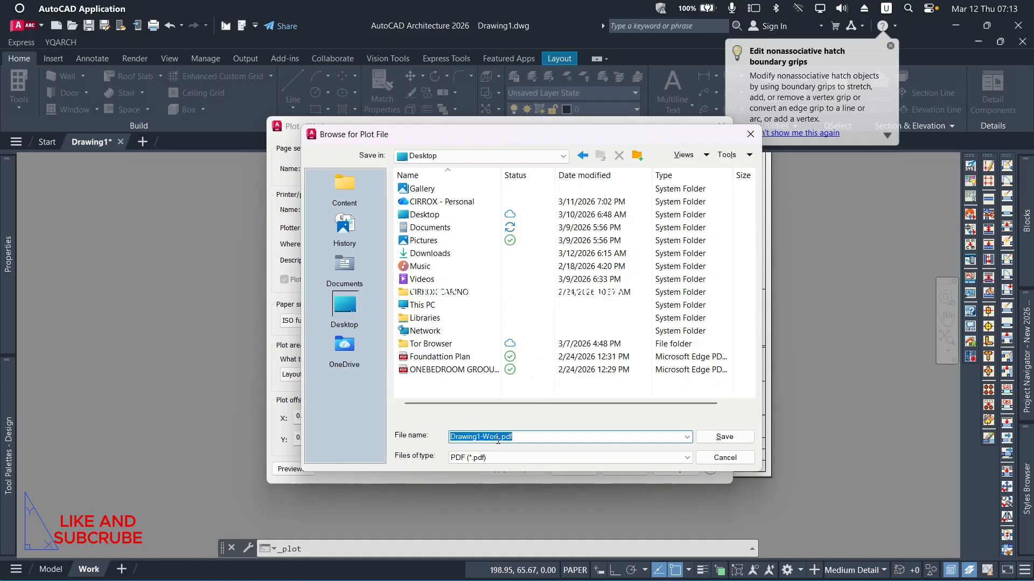
text(3BEDR)
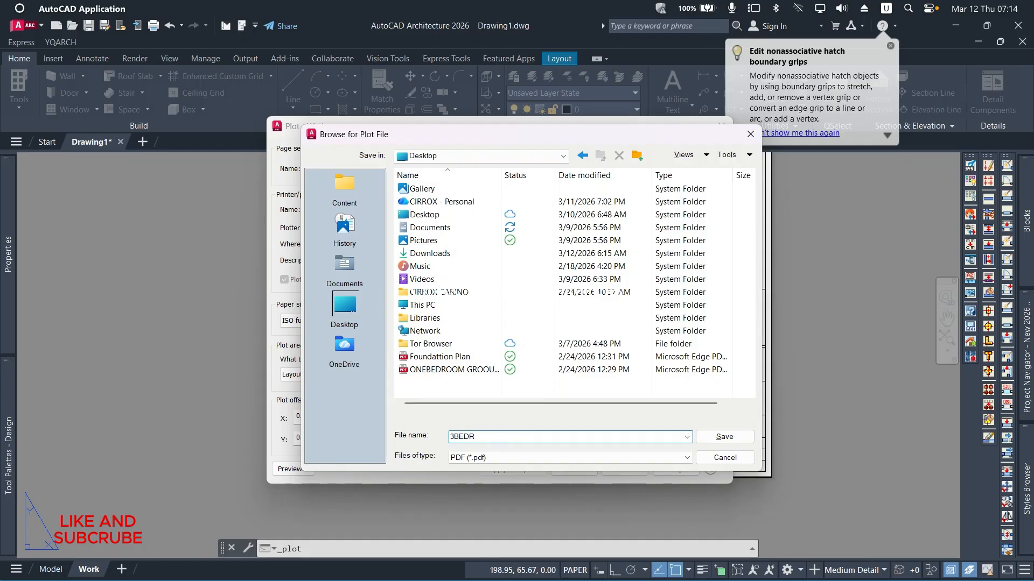
text(OOM PLAN YT)
key(Return)
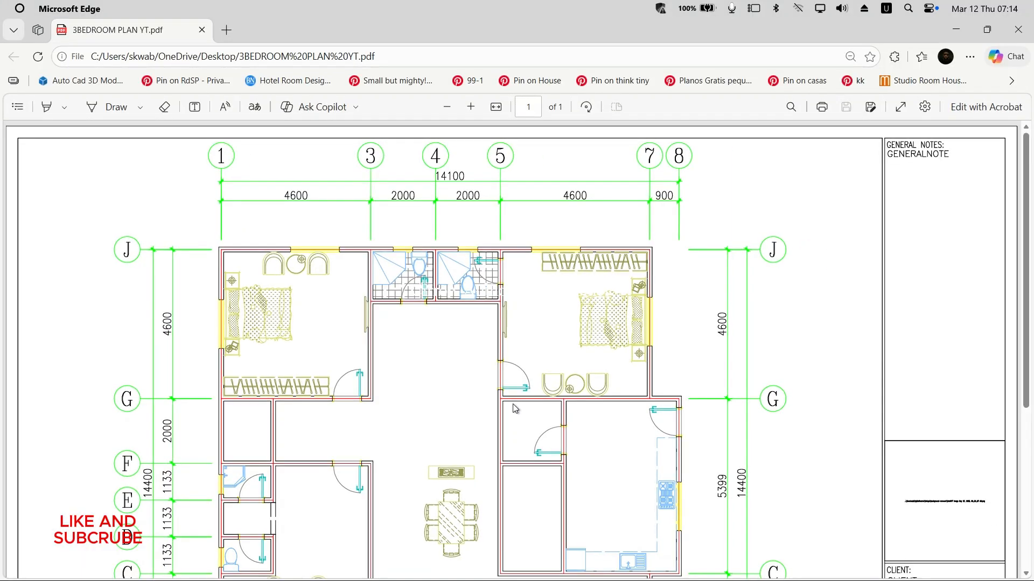
Review the plotted PDF's floor plan, furniture, grid bubbles, dimensions and title block across the sheet
scroll(514, 409, down, 3)
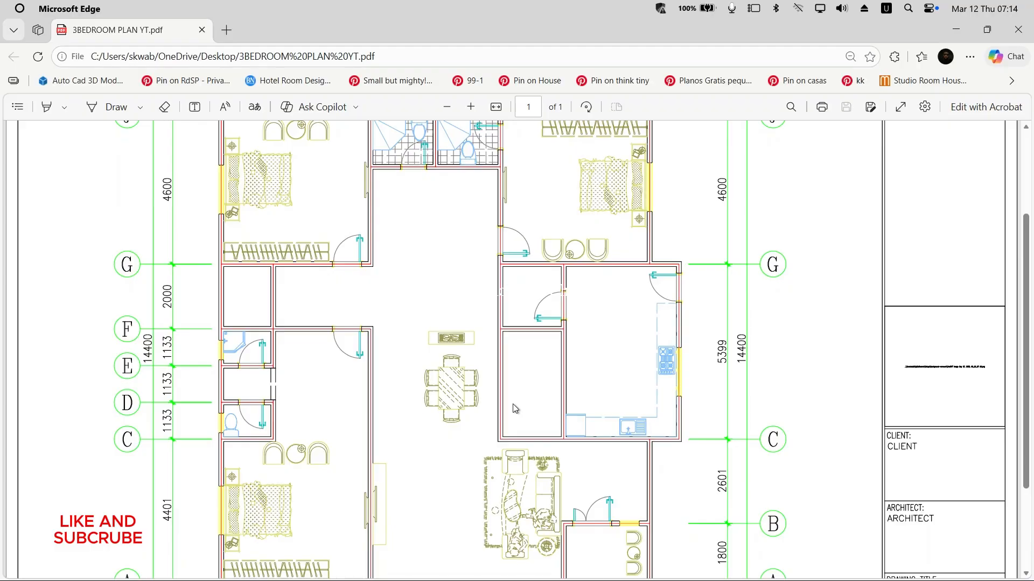
ctrl+scroll(514, 410, down, 1)
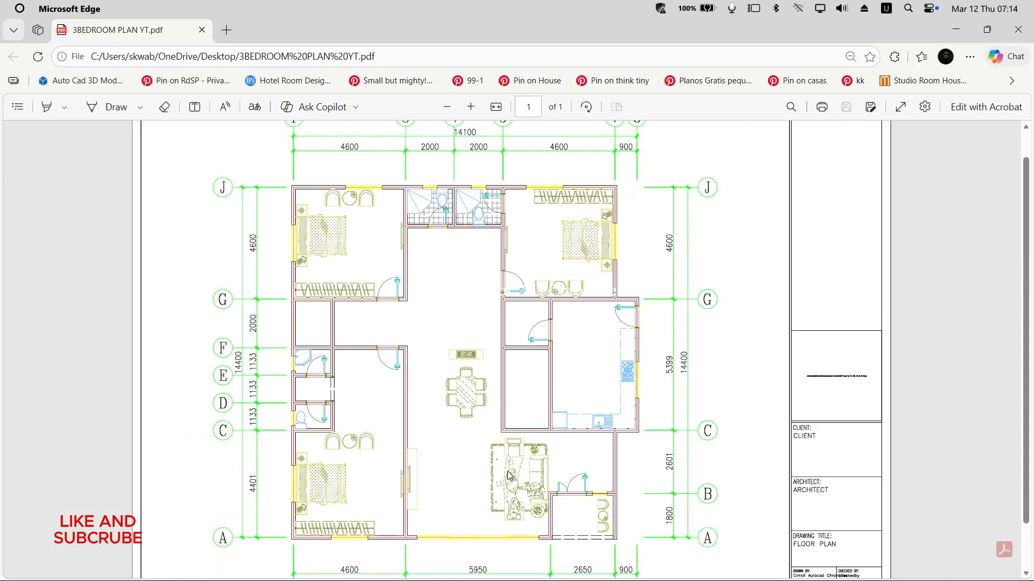
scroll(525, 479, down, 1)
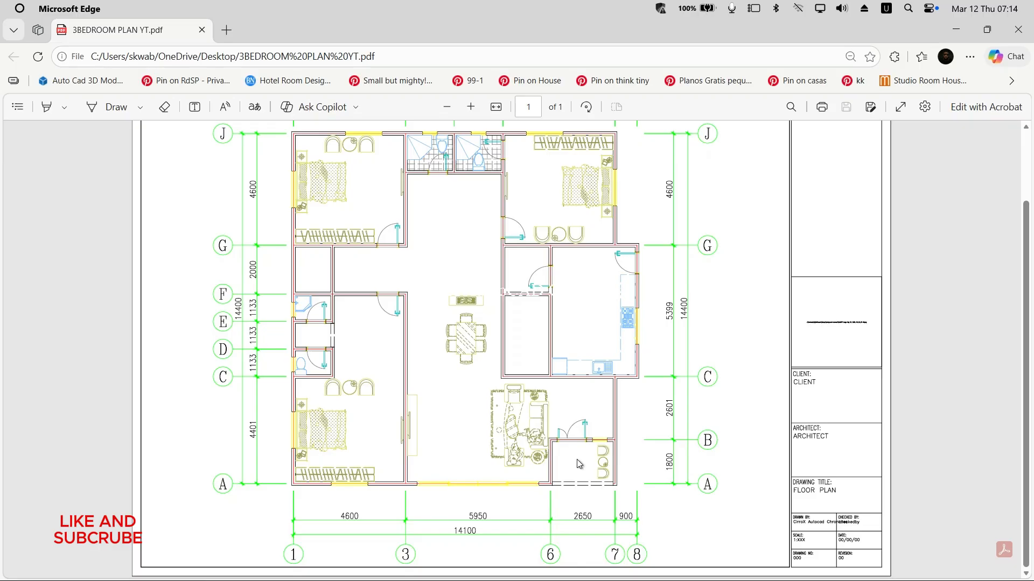
ctrl+scroll(654, 445, up, 1)
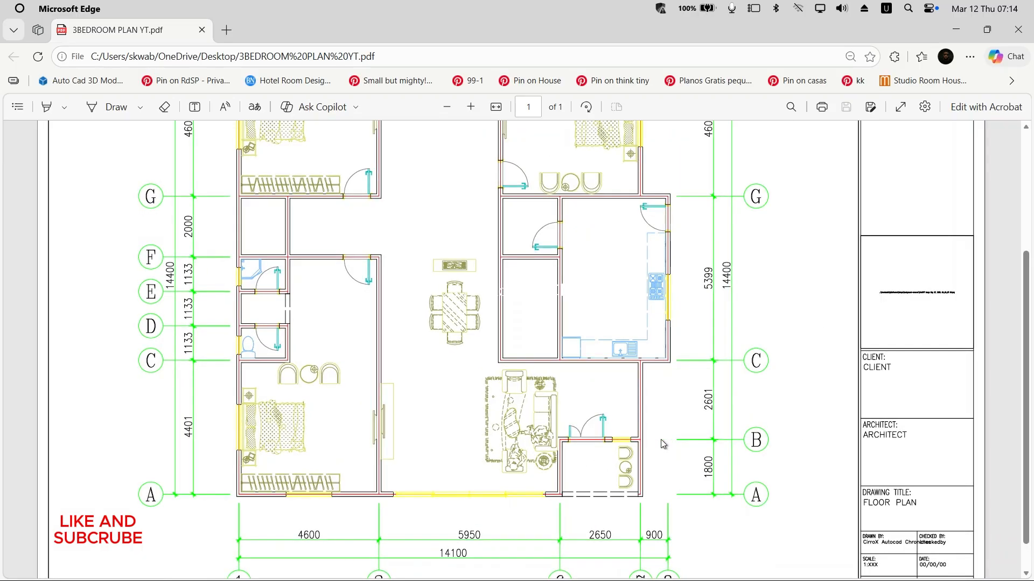
ctrl+scroll(661, 443, up, 1)
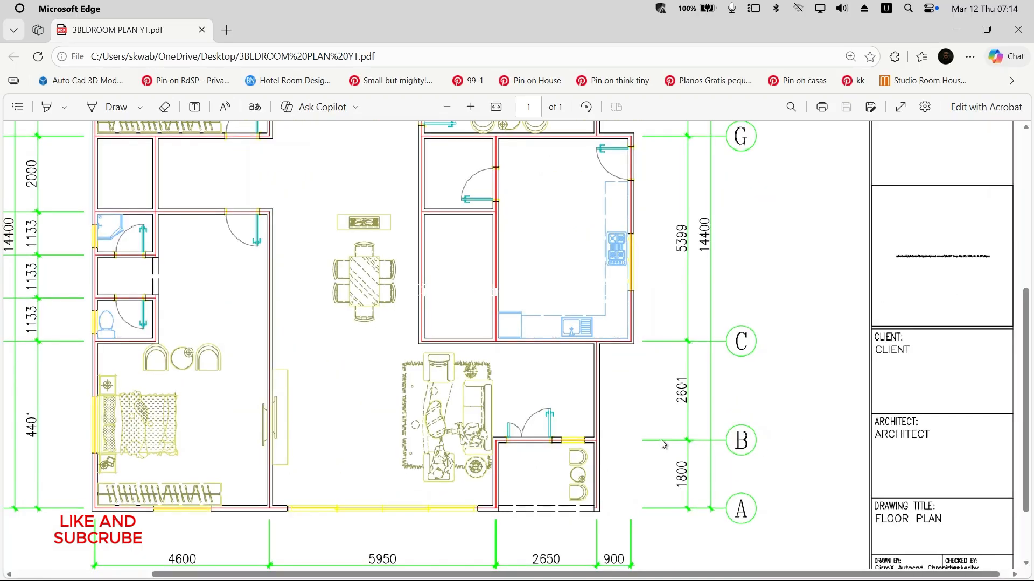
scroll(392, 449, down, 2)
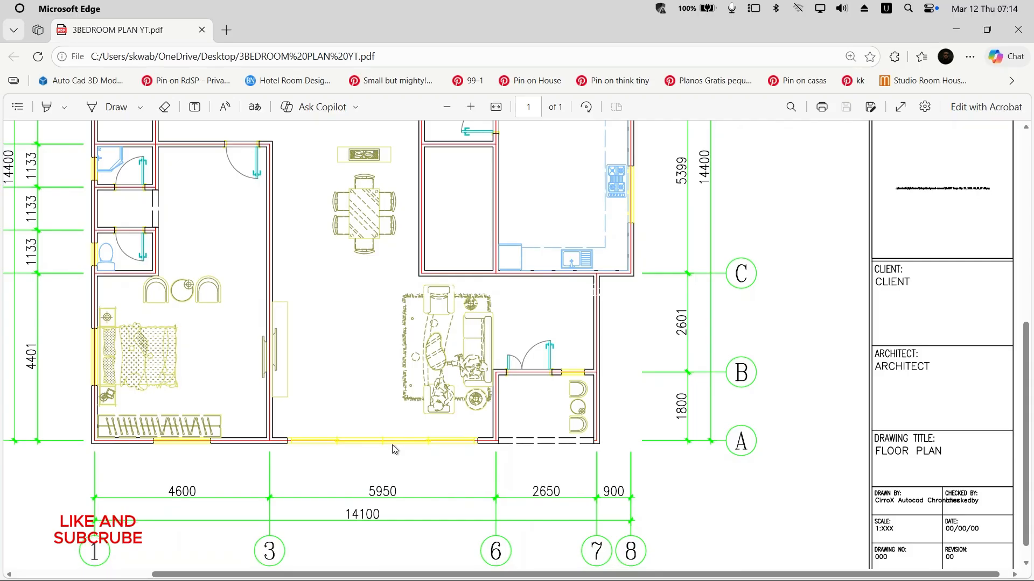
scroll(393, 449, up, 4)
scroll(392, 449, up, 3)
scroll(393, 449, down, 1)
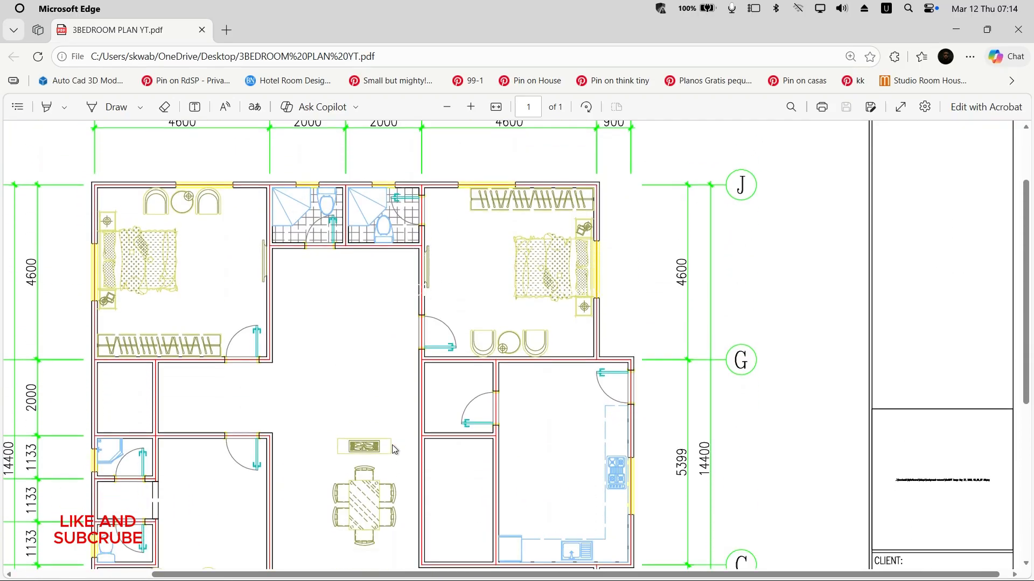
ctrl+scroll(393, 449, down, 1)
scroll(394, 449, down, 3)
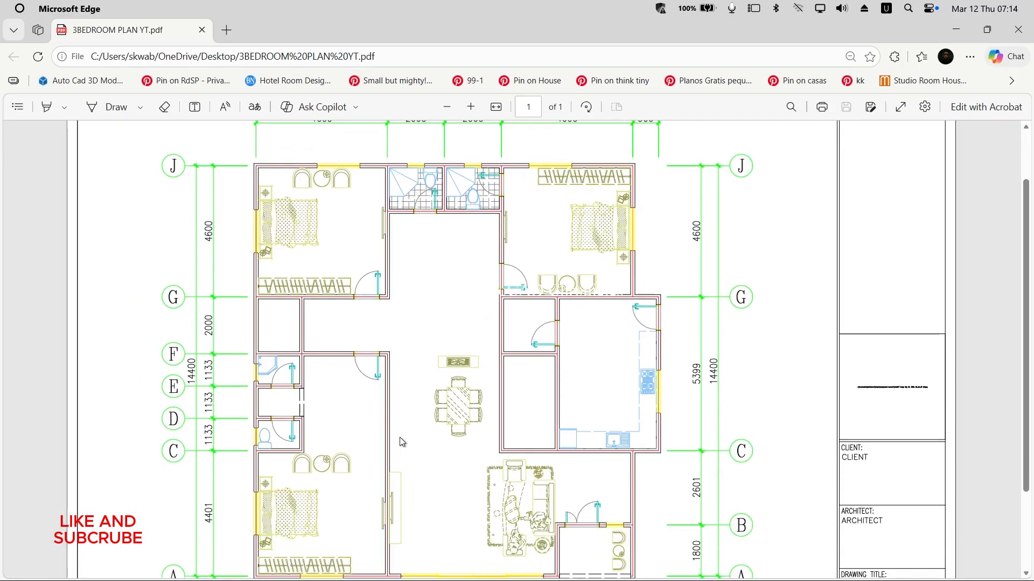
scroll(418, 442, down, 1)
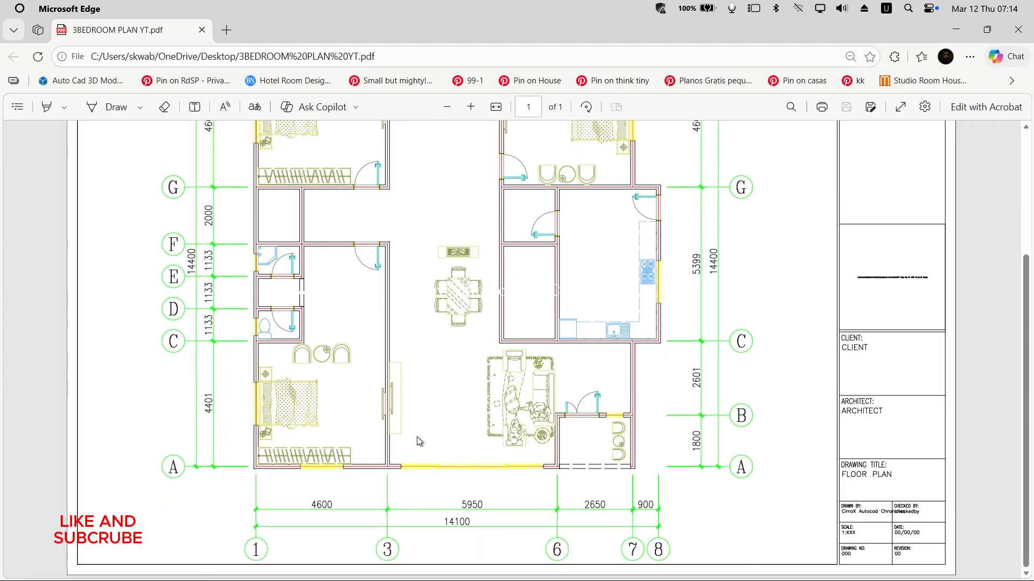
ctrl+scroll(419, 442, down, 1)
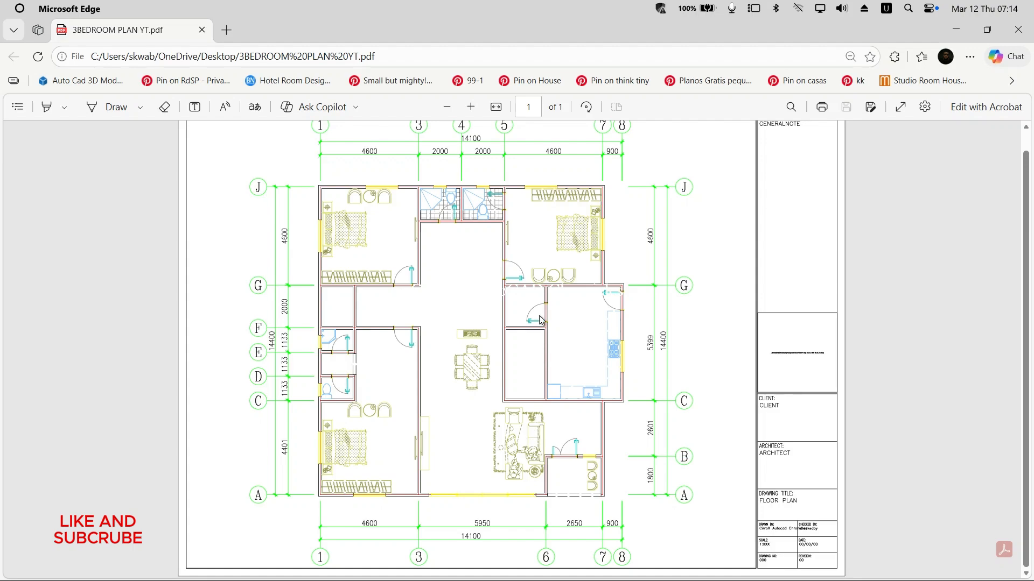
Examine the kitchen and the adjoining doors up close in the PDF, and return to the whole sheet
ctrl+scroll(533, 330, up, 1)
ctrl+scroll(532, 329, up, 1)
ctrl+scroll(411, 320, up, 2)
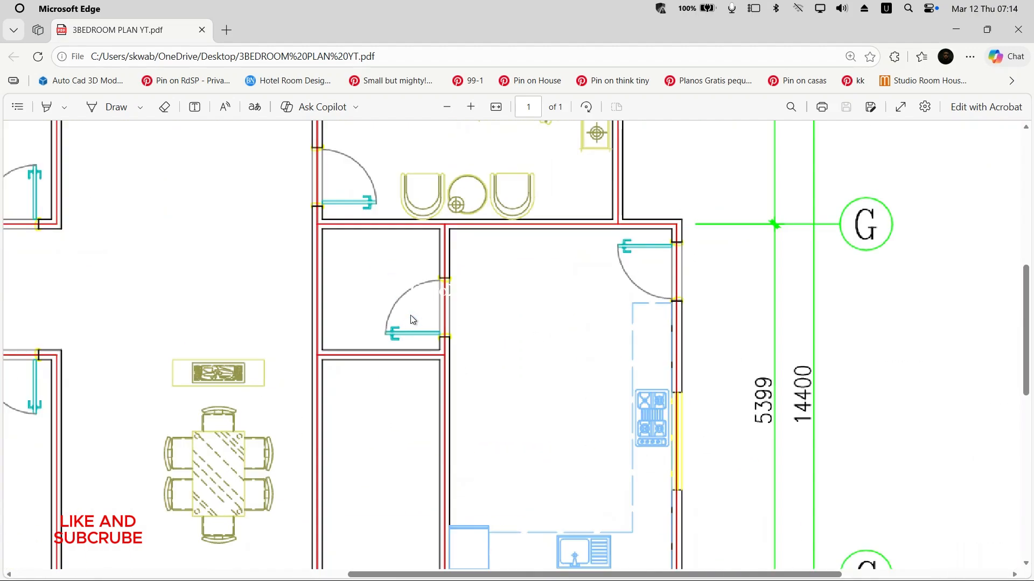
ctrl+scroll(412, 320, up, 2)
ctrl+scroll(410, 315, down, 4)
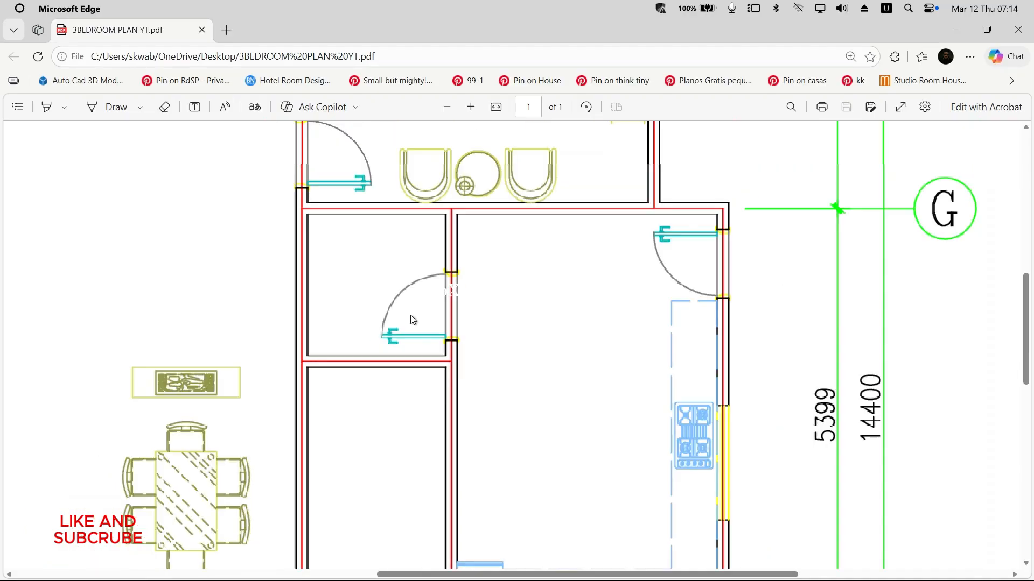
ctrl+scroll(410, 315, down, 2)
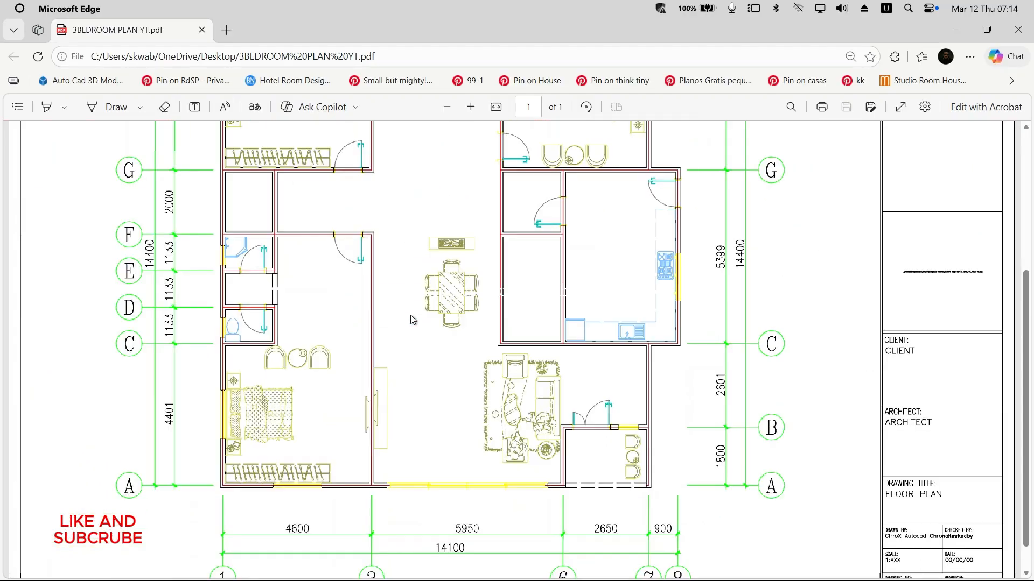
ctrl+scroll(408, 347, down, 3)
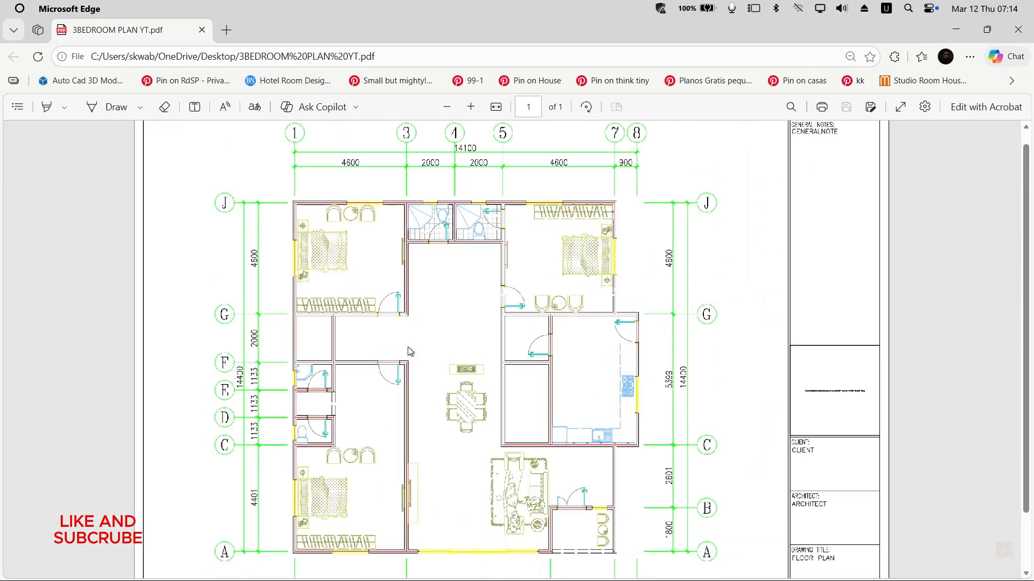
ctrl+scroll(408, 351, down, 2)
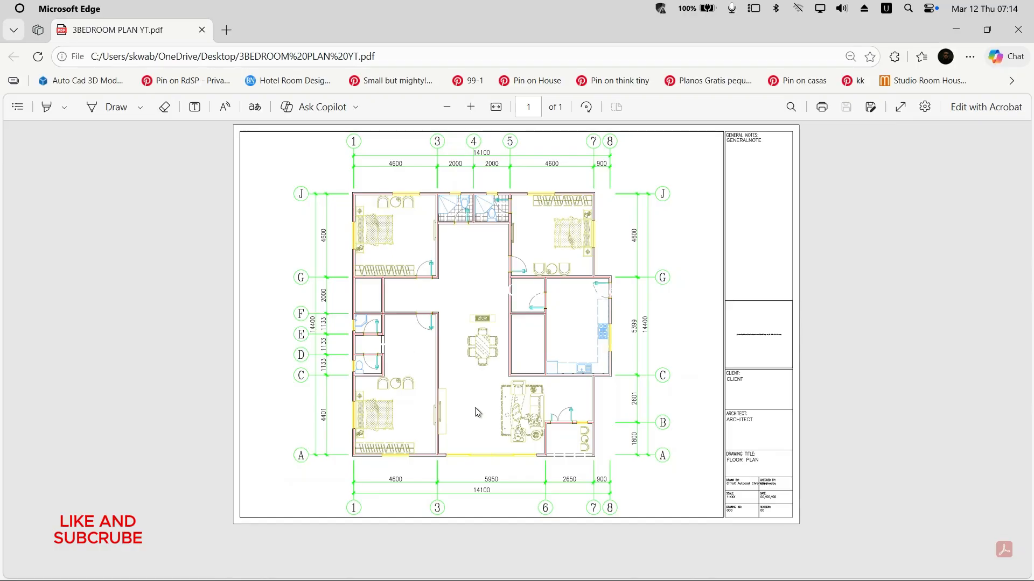